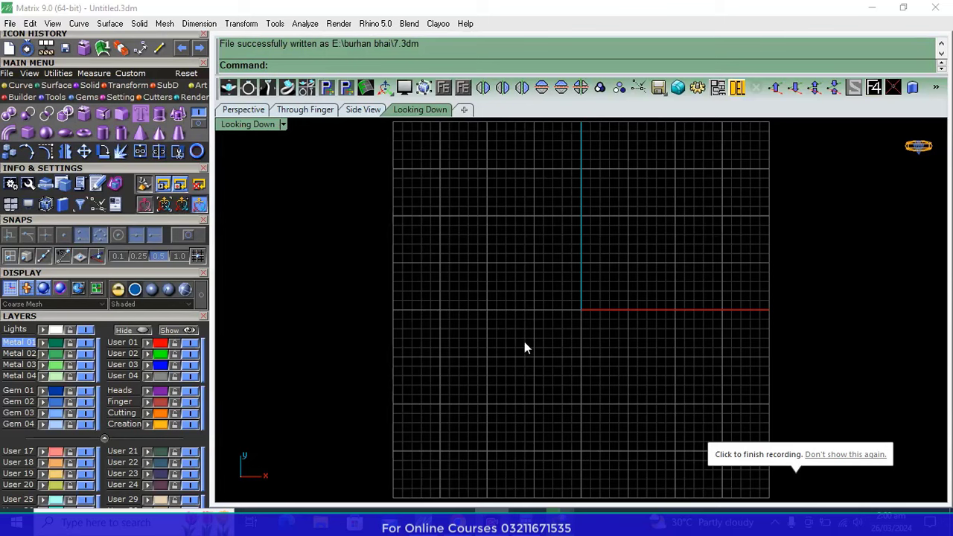
Start a Picture Frame and pick the red cabochon ring photo from Downloads
{"action": "scroll", "coordinate": [524, 347], "scroll_direction": "down", "scroll_amount": 2}
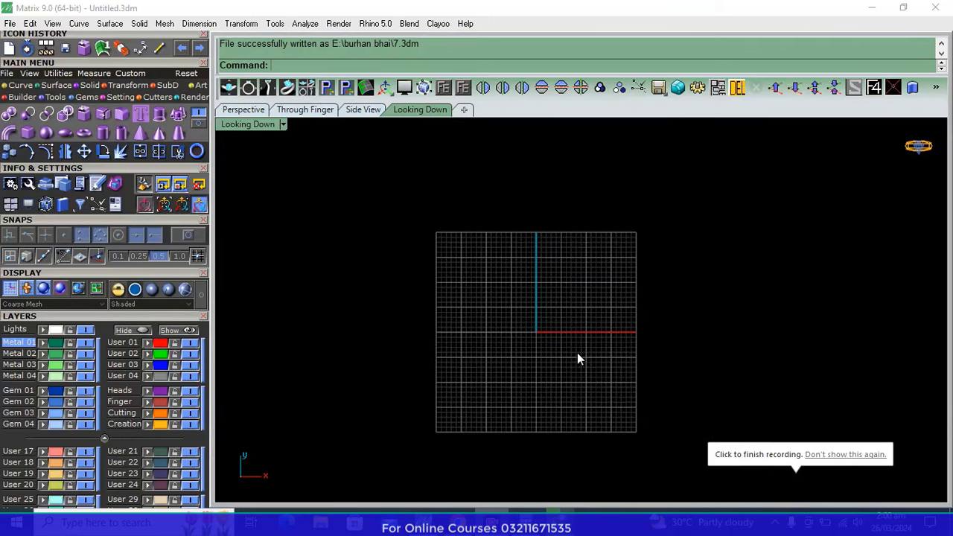
{"action": "left_click", "coordinate": [29, 74]}
{"action": "left_click", "coordinate": [9, 114]}
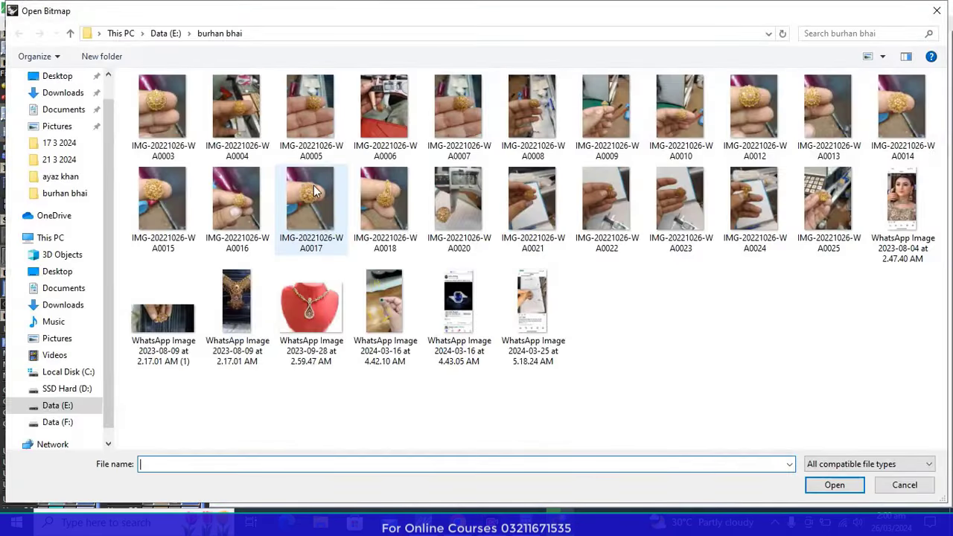
{"action": "left_click", "coordinate": [48, 99]}
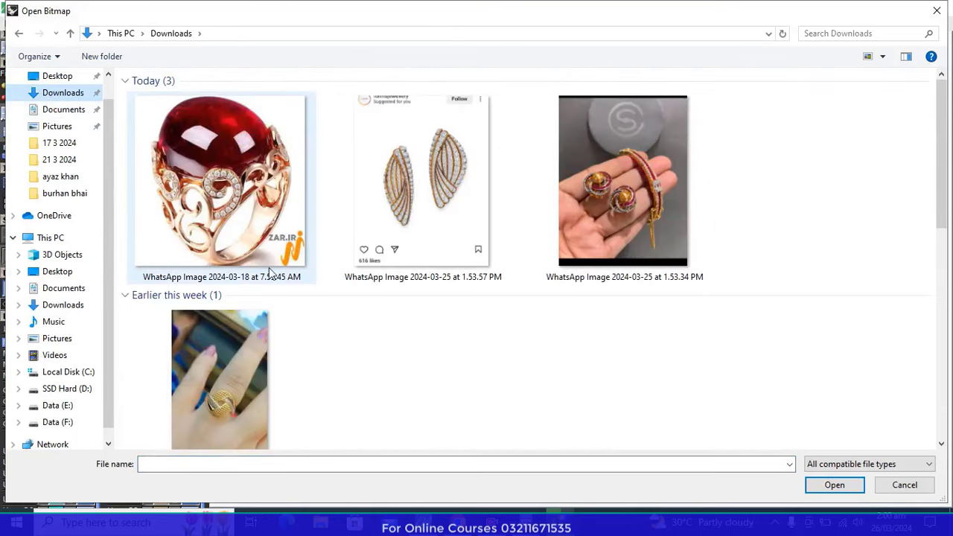
{"action": "double_click", "coordinate": [250, 201]}
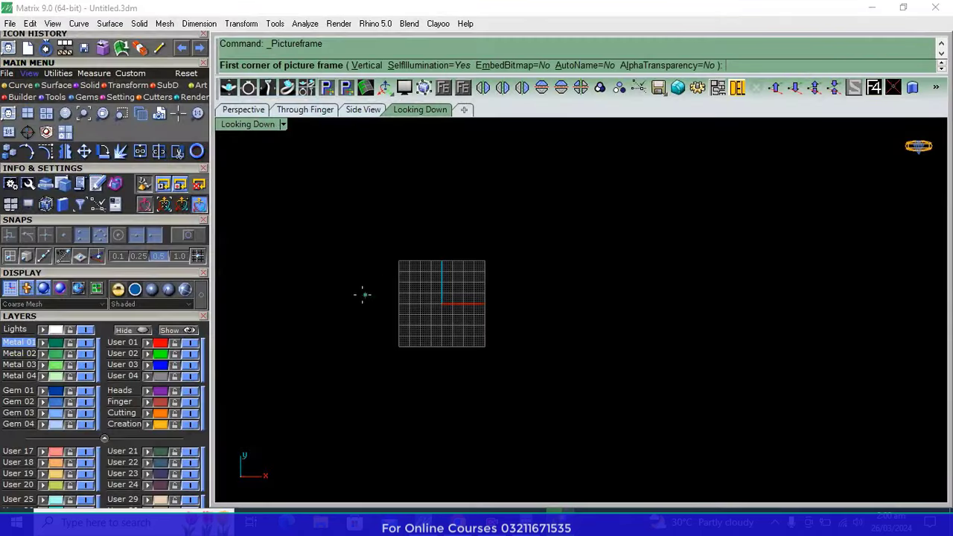
Place the ring photo frame by two corners and drag it into position
{"action": "left_click", "coordinate": [443, 303]}
{"action": "left_click", "coordinate": [638, 302]}
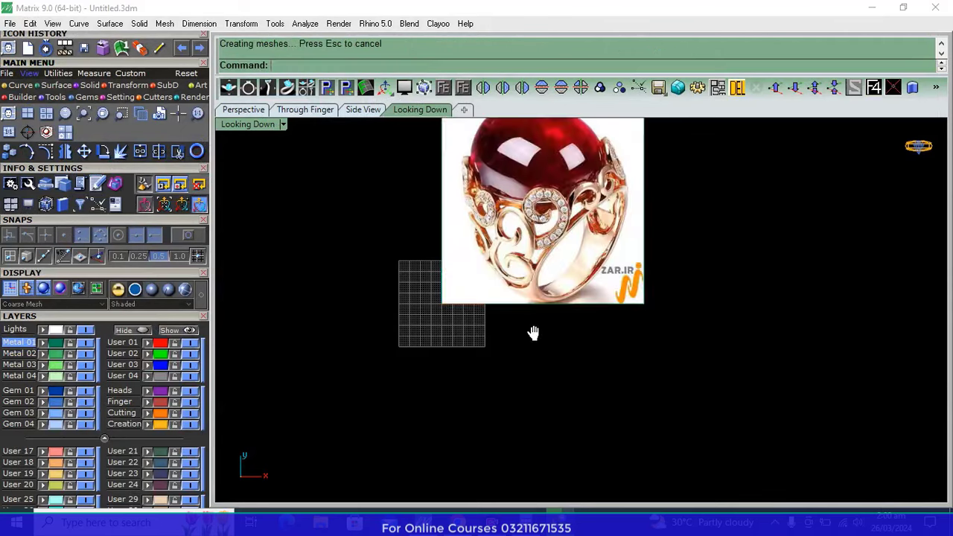
{"action": "left_click_drag", "start_coordinate": [536, 296], "coordinate": [581, 378]}
Shrink the ring photo uniformly about its centre and nudge it slightly left
{"action": "left_click", "coordinate": [453, 313]}
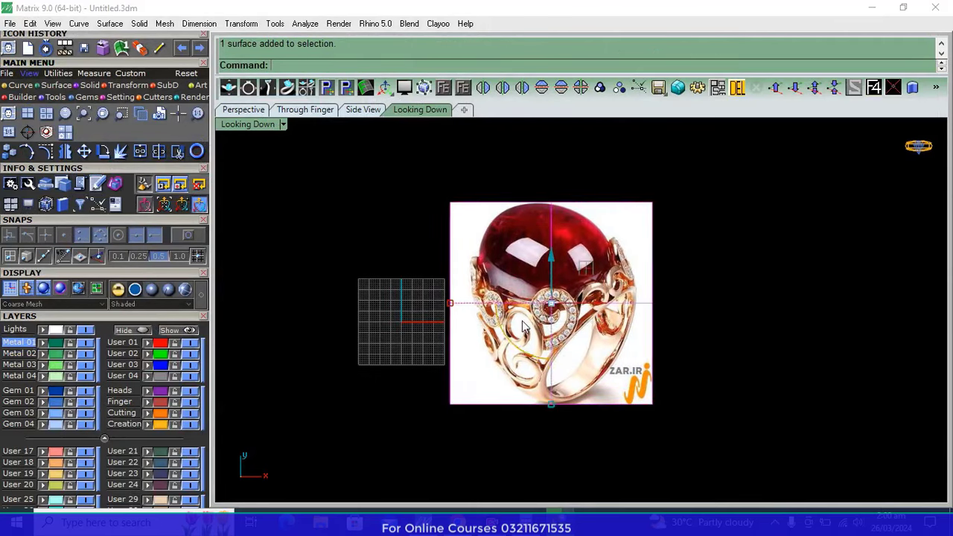
{"action": "scroll", "coordinate": [454, 312], "scroll_direction": "up", "scroll_amount": 3}
{"action": "left_click_drag", "start_coordinate": [436, 304], "coordinate": [555, 313], "text": "shift"}
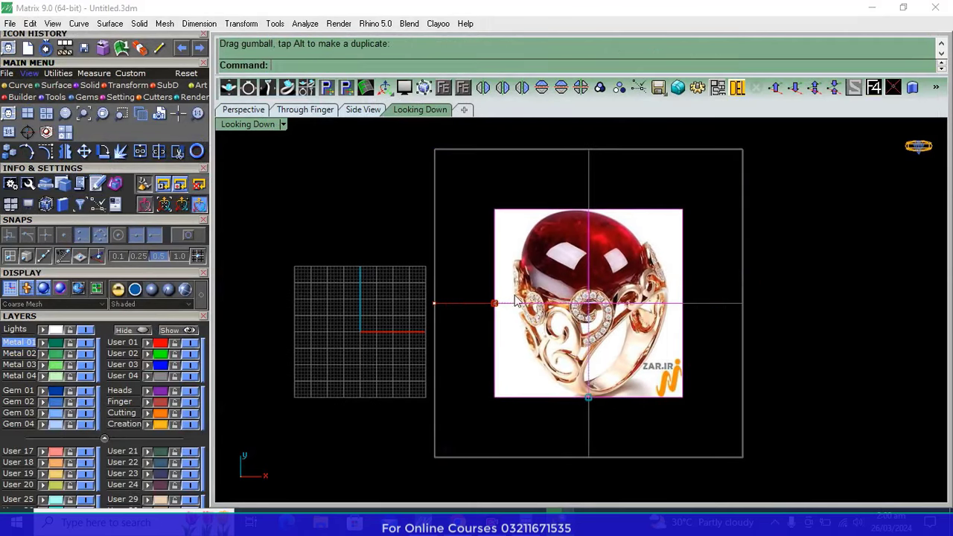
{"action": "left_click", "coordinate": [555, 313]}
{"action": "left_click_drag", "start_coordinate": [555, 313], "coordinate": [528, 313]}
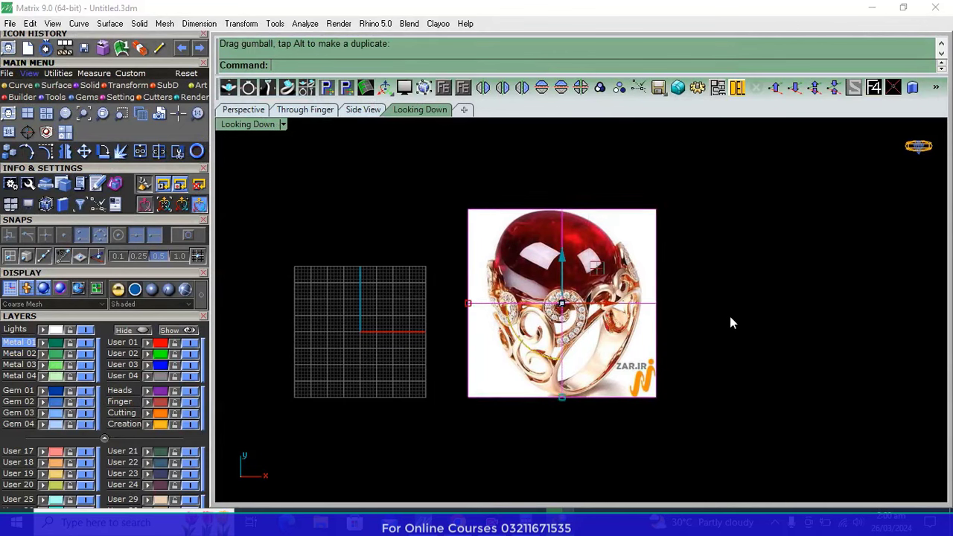
{"action": "left_click", "coordinate": [729, 317]}
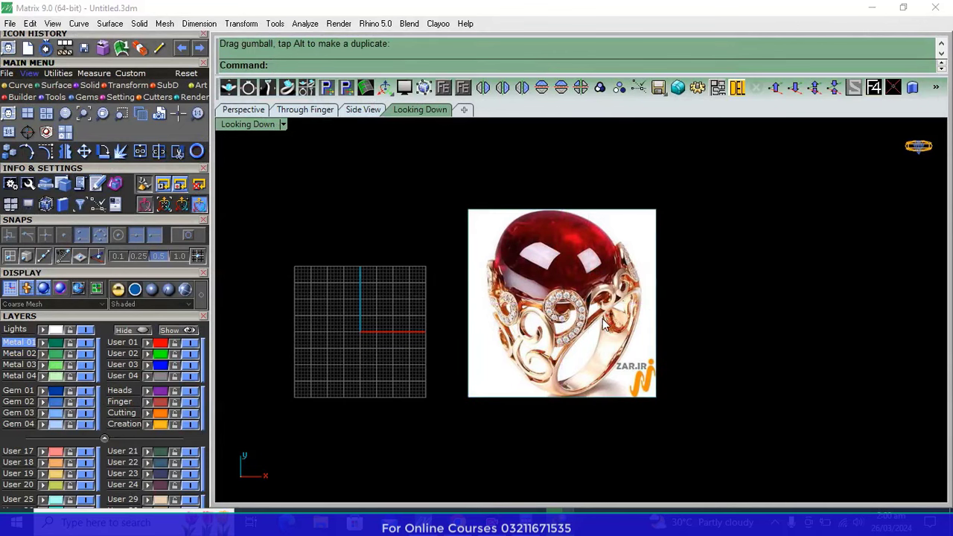
Move the ring photo further down and left, clear of the grid
{"action": "scroll", "coordinate": [587, 341], "scroll_direction": "up", "scroll_amount": 5}
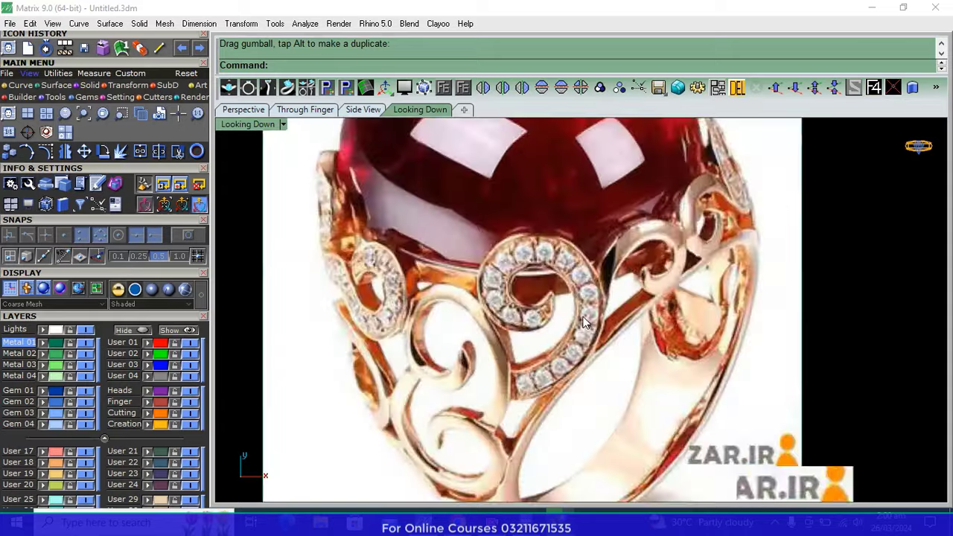
{"action": "scroll", "coordinate": [595, 257], "scroll_direction": "up", "scroll_amount": 3}
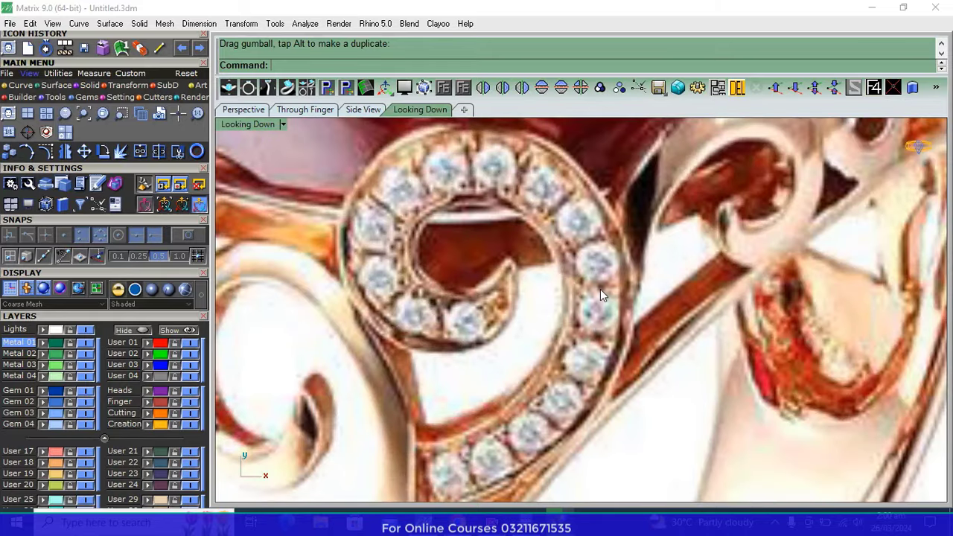
{"action": "scroll", "coordinate": [546, 281], "scroll_direction": "down", "scroll_amount": 3}
{"action": "scroll", "coordinate": [516, 277], "scroll_direction": "down", "scroll_amount": 5}
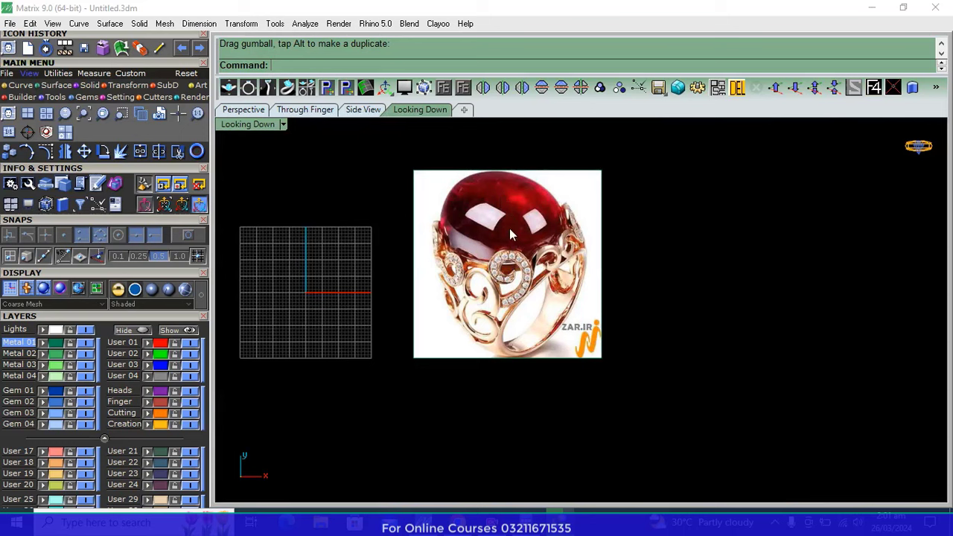
{"action": "right_click_drag", "start_coordinate": [509, 227], "coordinate": [593, 233]}
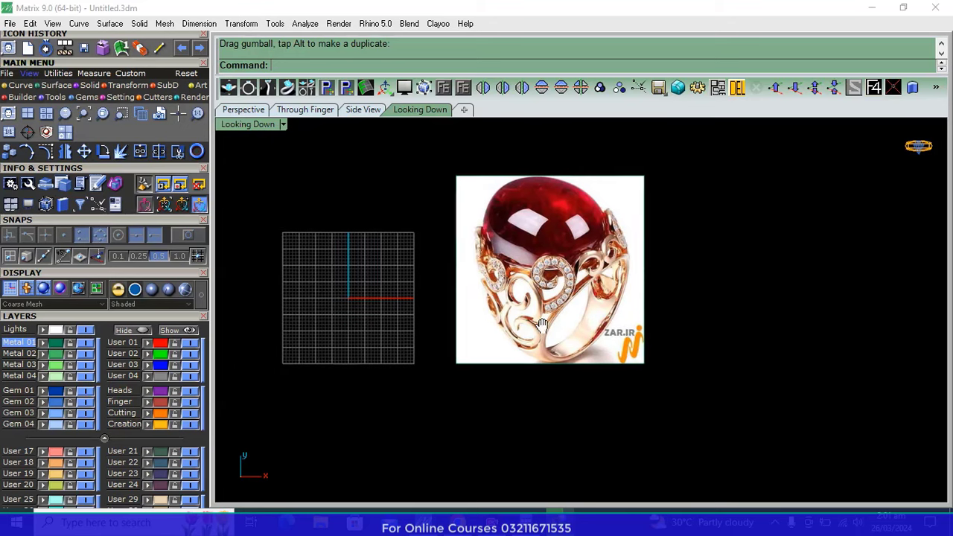
{"action": "left_click_drag", "start_coordinate": [564, 335], "coordinate": [542, 359]}
{"action": "left_click", "coordinate": [720, 318]}
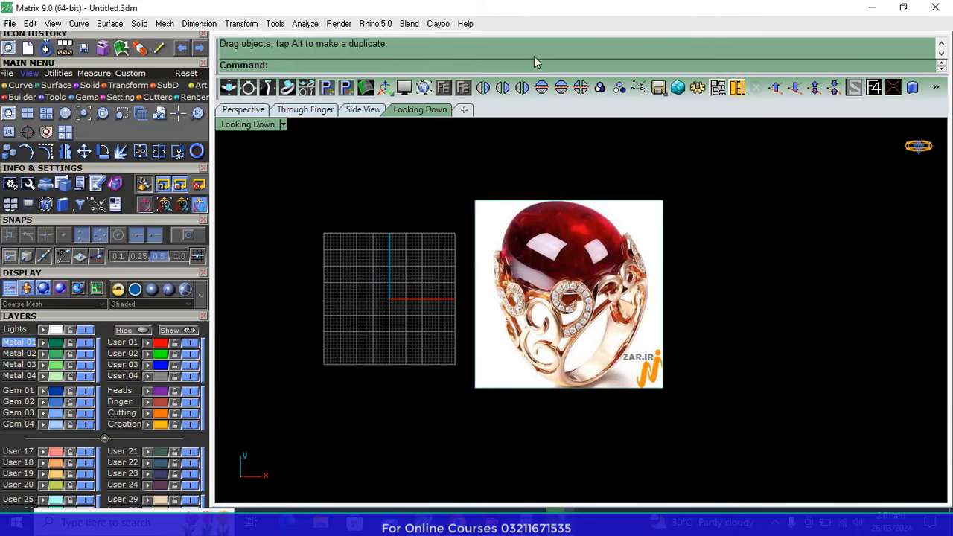
{"action": "scroll", "coordinate": [590, 267], "scroll_direction": "up", "scroll_amount": 5}
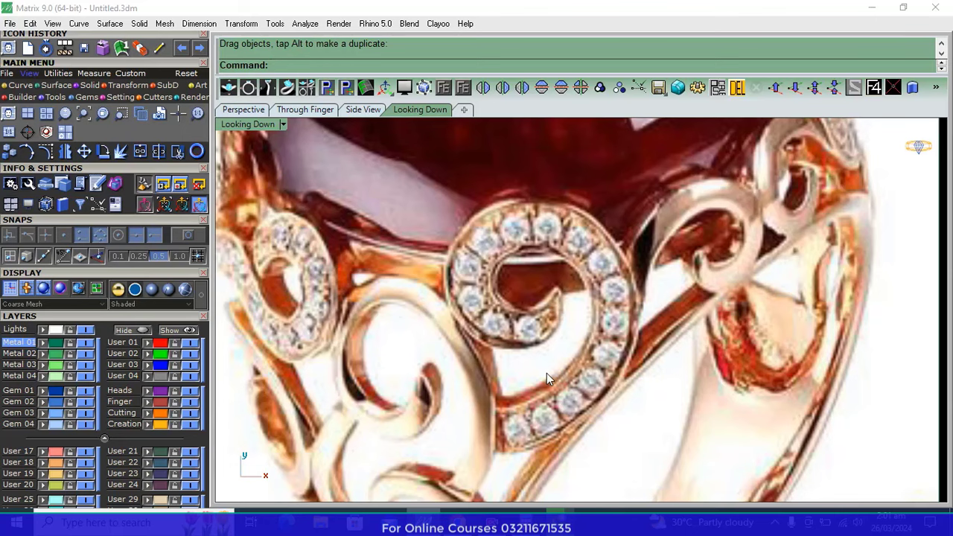
Add an aligned dimension across the diamond swirl band on the photo
{"action": "left_click", "coordinate": [199, 23]}
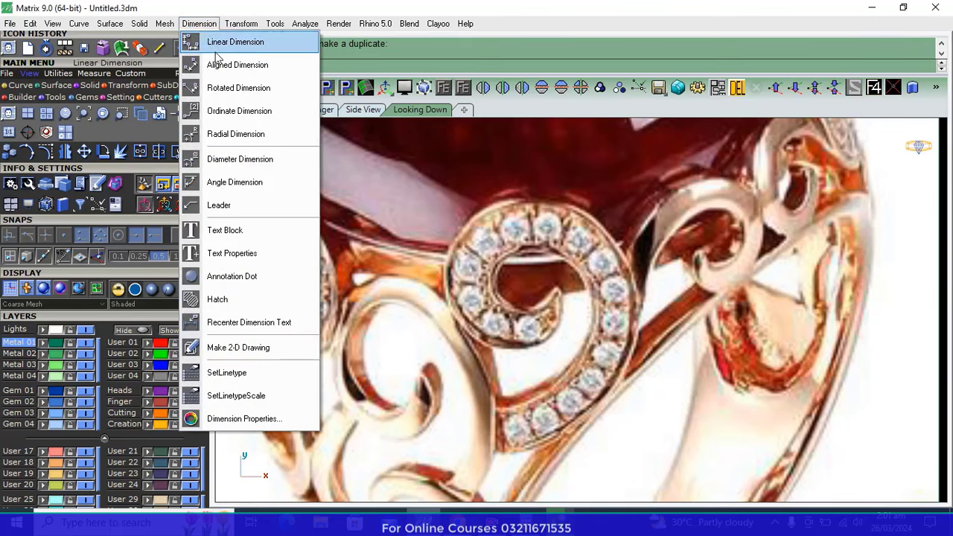
{"action": "left_click", "coordinate": [237, 65]}
{"action": "scroll", "coordinate": [595, 320], "scroll_direction": "up", "scroll_amount": 2}
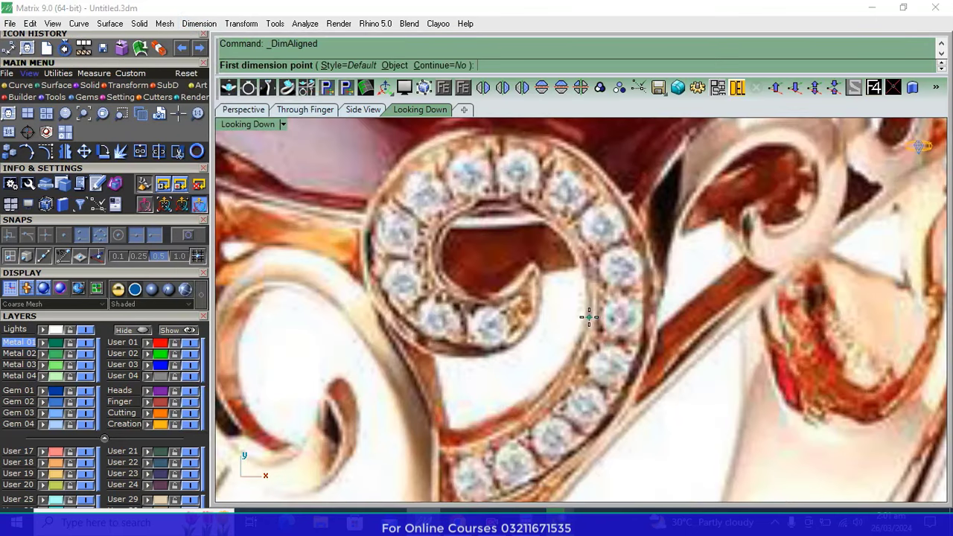
{"action": "left_click", "coordinate": [588, 317]}
{"action": "left_click", "coordinate": [657, 331]}
{"action": "left_click", "coordinate": [648, 318]}
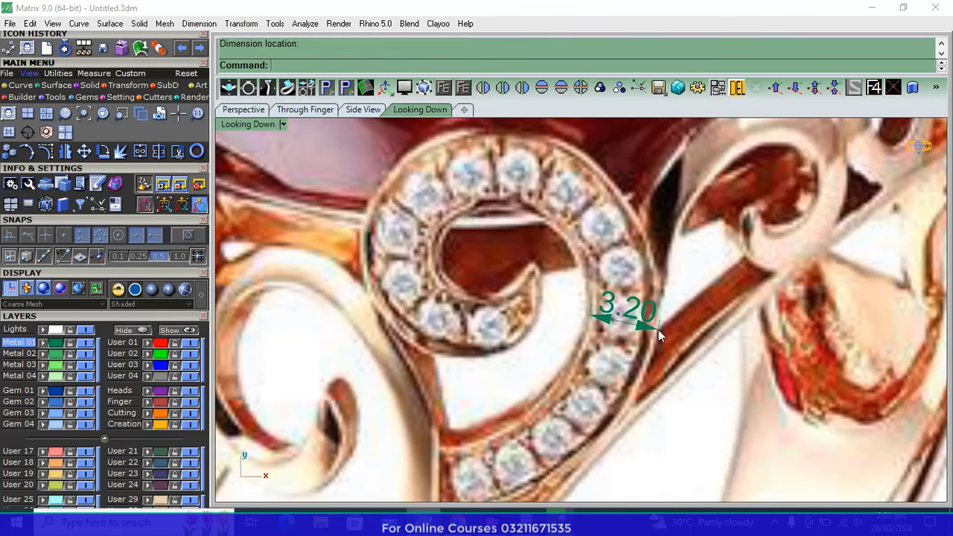
{"action": "scroll", "coordinate": [560, 335], "scroll_direction": "down", "scroll_amount": 3}
Scale the photo and dimension down by reference points from the swirl centre
{"action": "left_click_drag", "start_coordinate": [866, 280], "coordinate": [442, 399]}
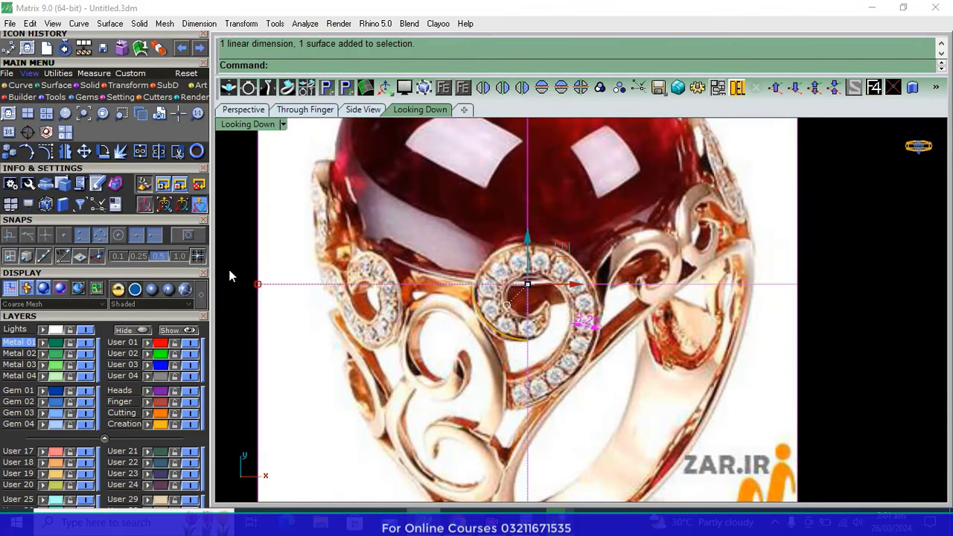
{"action": "left_click", "coordinate": [127, 85]}
{"action": "left_click", "coordinate": [8, 113]}
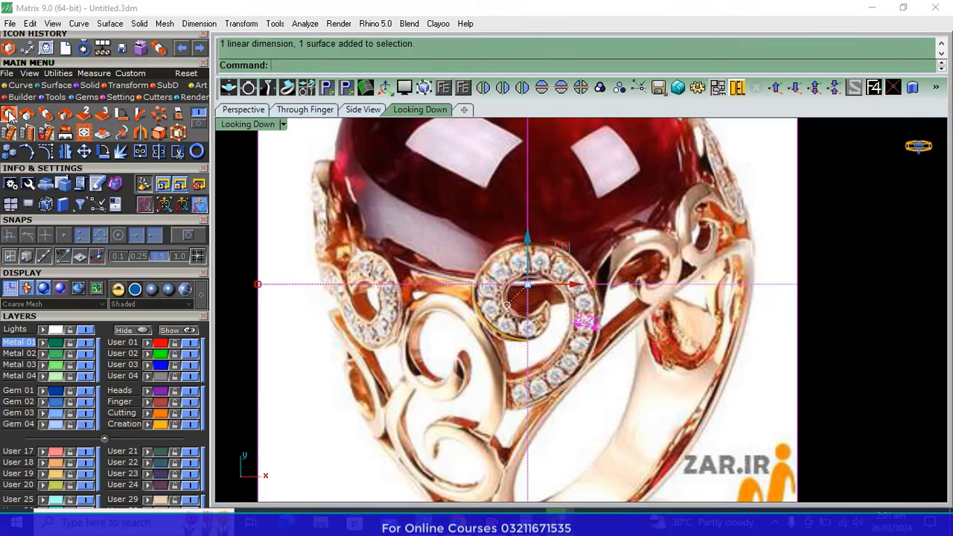
{"action": "left_click", "coordinate": [586, 321]}
{"action": "scroll", "coordinate": [639, 329], "scroll_direction": "up", "scroll_amount": 3}
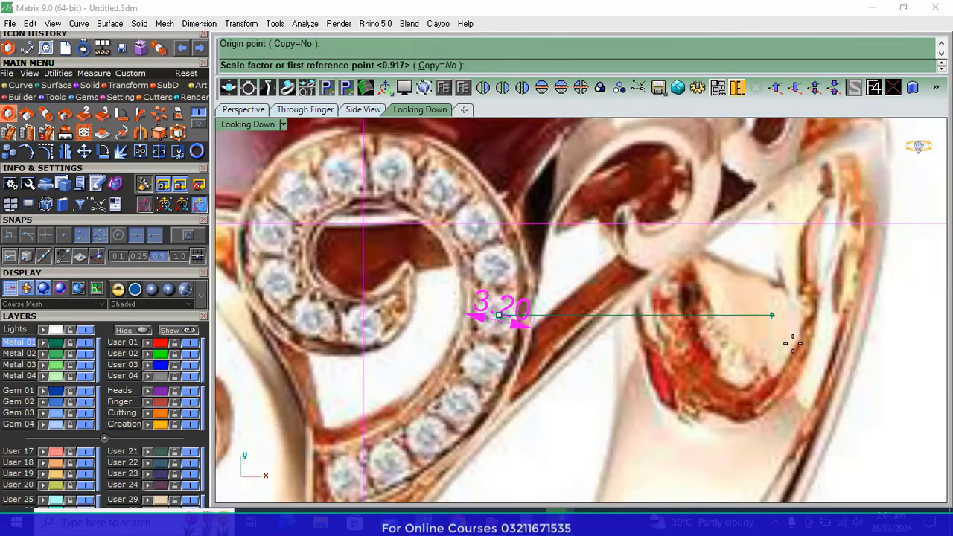
{"action": "left_click", "coordinate": [793, 315]}
{"action": "left_click", "coordinate": [716, 354]}
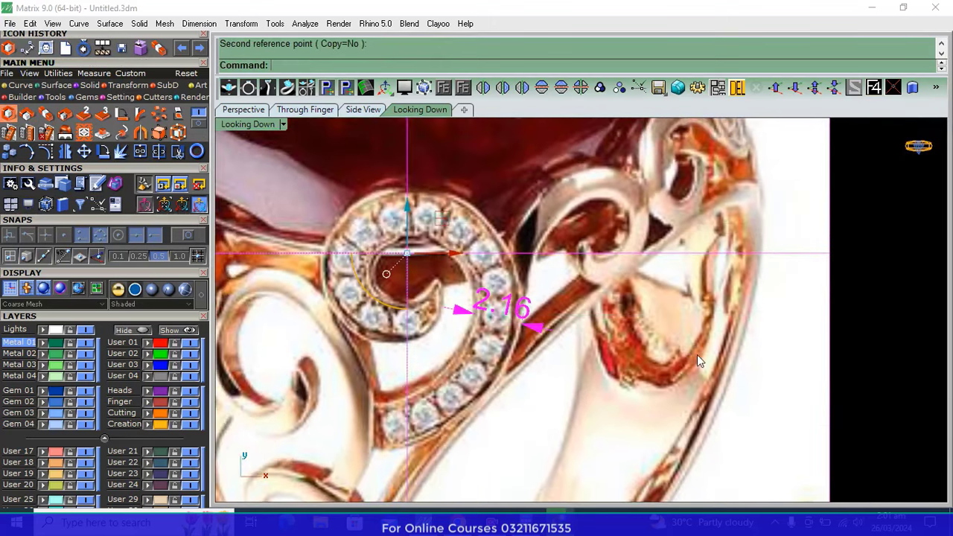
Repeat the reference scale so the swirl band measures 2.20
{"action": "right_click", "coordinate": [503, 339]}
{"action": "left_click", "coordinate": [494, 313]}
{"action": "left_click", "coordinate": [659, 310]}
{"action": "left_click", "coordinate": [664, 318]}
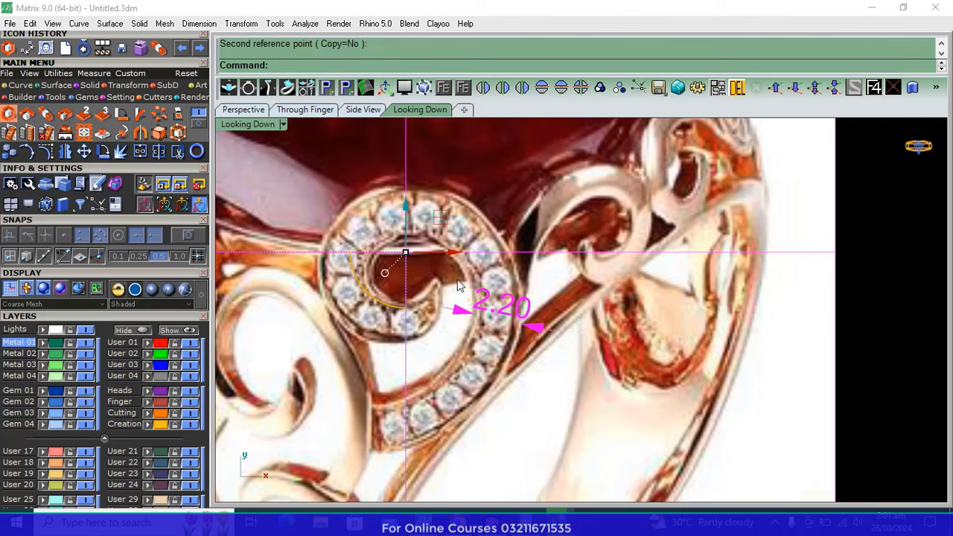
{"action": "scroll", "coordinate": [527, 307], "scroll_direction": "down", "scroll_amount": 3}
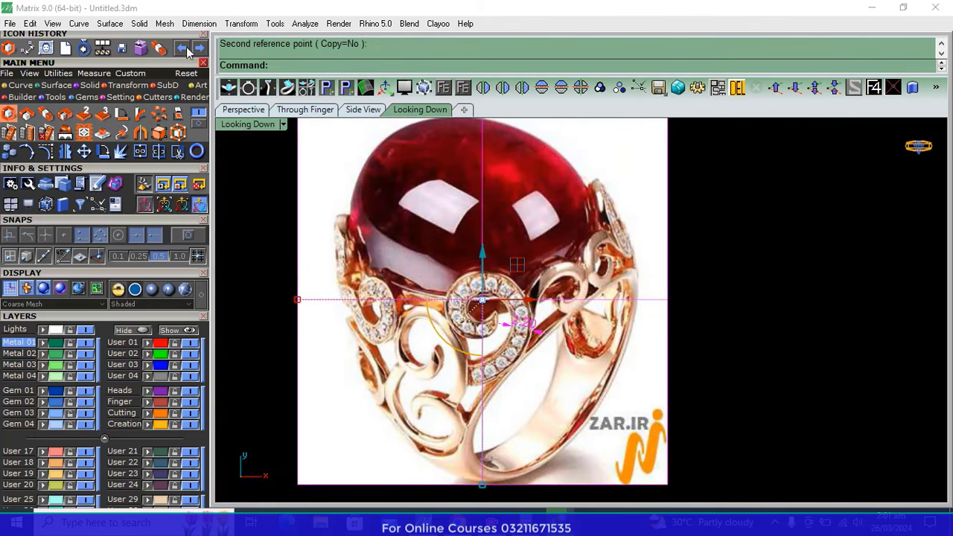
Add an aligned dimension along the gem's length, reading 25.35
{"action": "left_click", "coordinate": [199, 24]}
{"action": "left_click", "coordinate": [231, 64]}
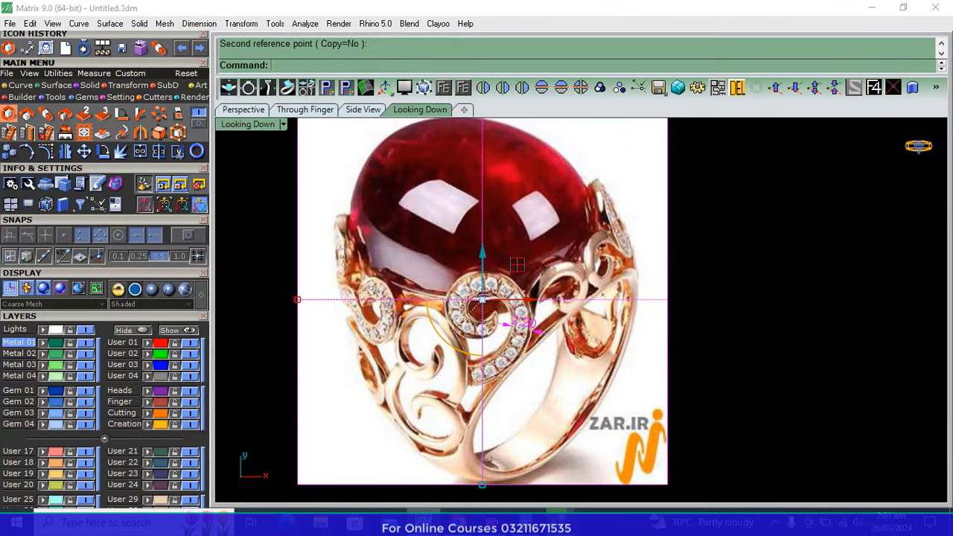
{"action": "left_click", "coordinate": [578, 257]}
{"action": "left_click", "coordinate": [374, 153]}
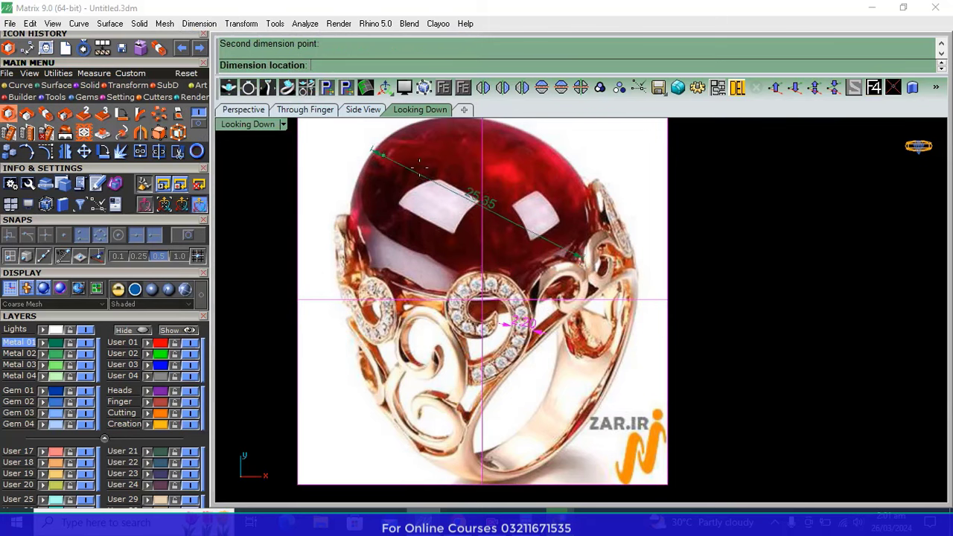
{"action": "scroll", "coordinate": [528, 182], "scroll_direction": "up", "scroll_amount": 2}
{"action": "right_click_drag", "start_coordinate": [517, 192], "coordinate": [521, 273]}
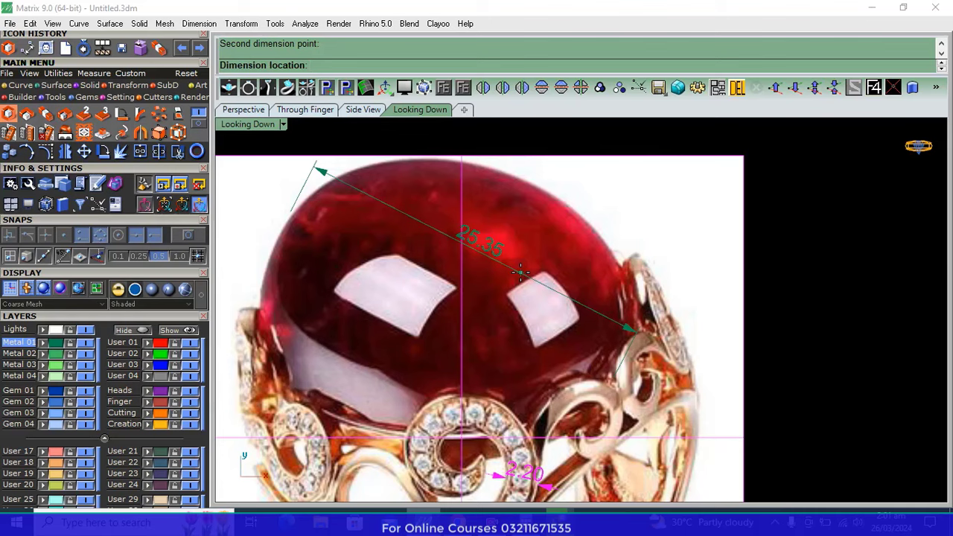
{"action": "left_click", "coordinate": [522, 277]}
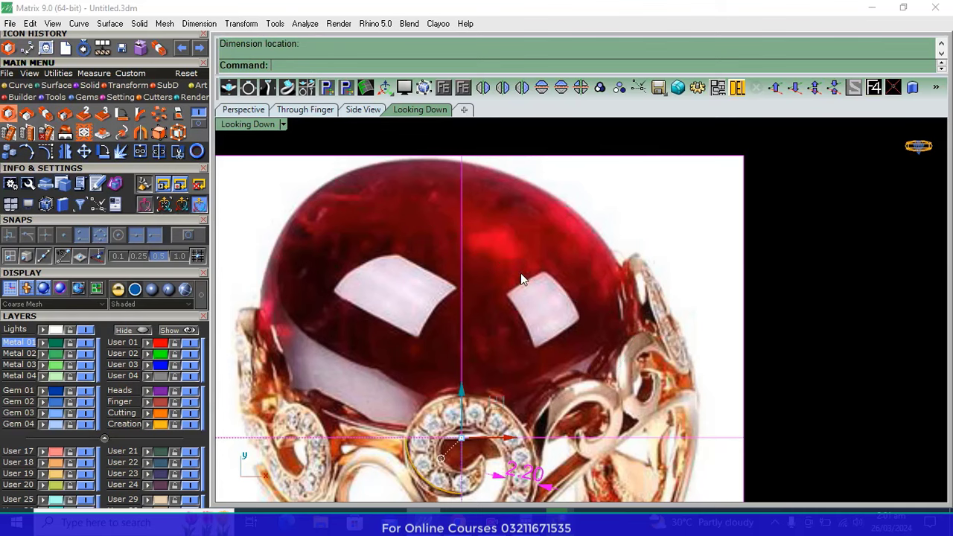
{"action": "scroll", "coordinate": [521, 277], "scroll_direction": "down", "scroll_amount": 3}
{"action": "scroll", "coordinate": [525, 316], "scroll_direction": "up", "scroll_amount": 2}
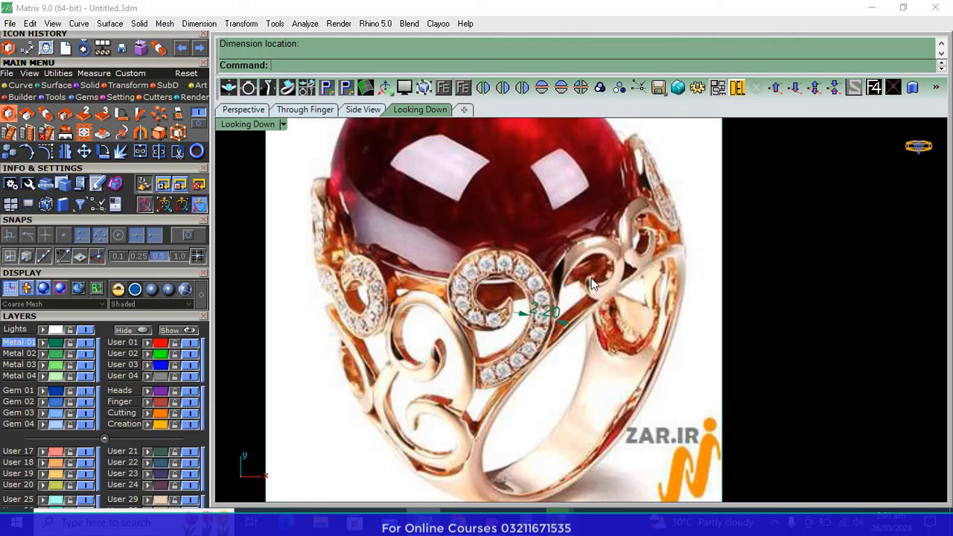
{"action": "scroll", "coordinate": [591, 283], "scroll_direction": "down", "scroll_amount": 3}
Add another aligned dimension across the red stone, reading 21.23
{"action": "right_click_drag", "start_coordinate": [451, 303], "coordinate": [479, 312]}
{"action": "scroll", "coordinate": [507, 305], "scroll_direction": "up", "scroll_amount": 3}
{"action": "key", "text": "Return"}
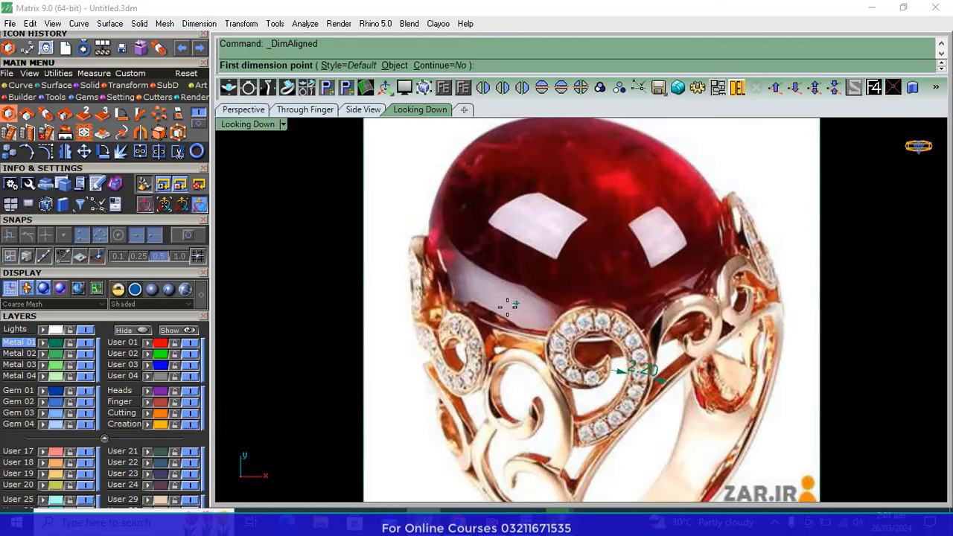
{"action": "left_click", "coordinate": [490, 318]}
{"action": "left_click", "coordinate": [658, 141]}
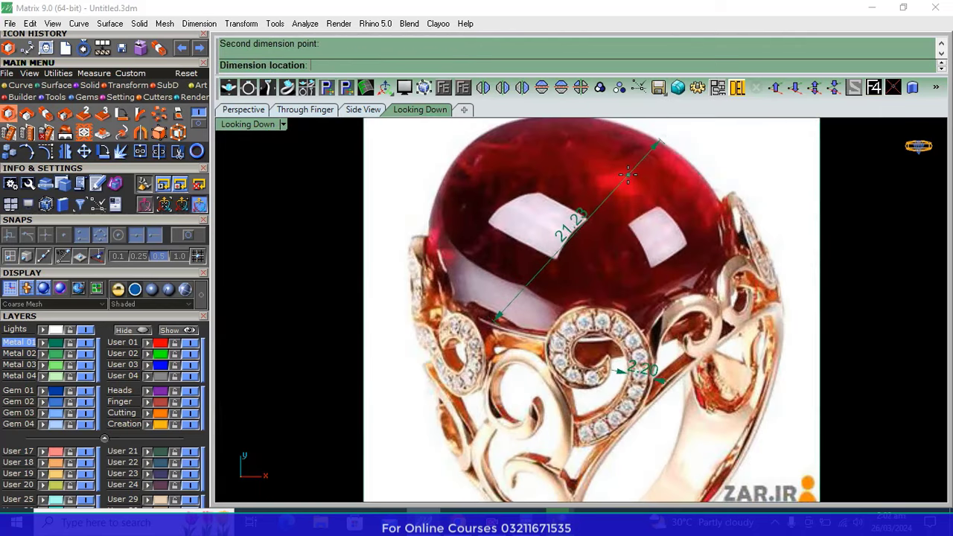
{"action": "left_click", "coordinate": [624, 182]}
{"action": "scroll", "coordinate": [629, 197], "scroll_direction": "down", "scroll_amount": 2}
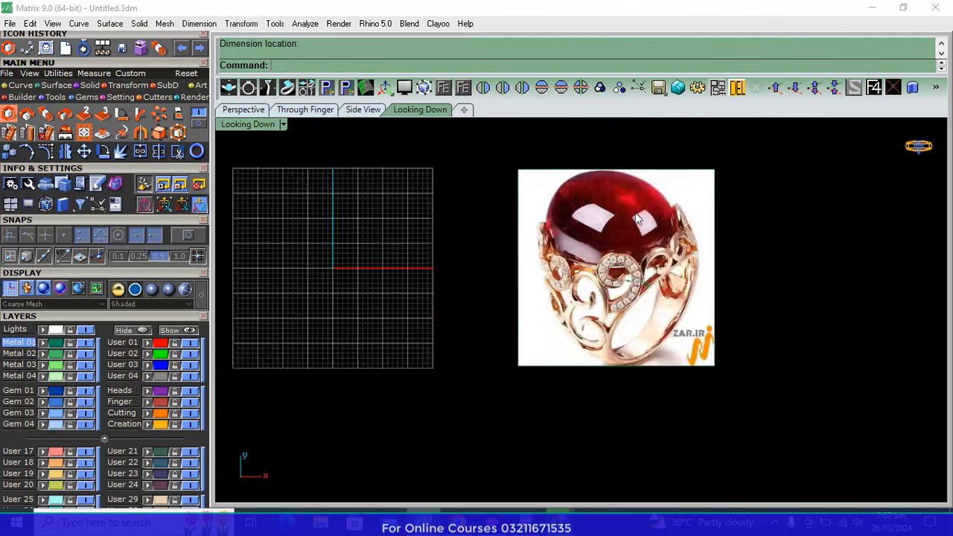
{"action": "scroll", "coordinate": [635, 212], "scroll_direction": "down", "scroll_amount": 1}
{"action": "scroll", "coordinate": [582, 251], "scroll_direction": "up", "scroll_amount": 1}
{"action": "scroll", "coordinate": [576, 289], "scroll_direction": "up", "scroll_amount": 1}
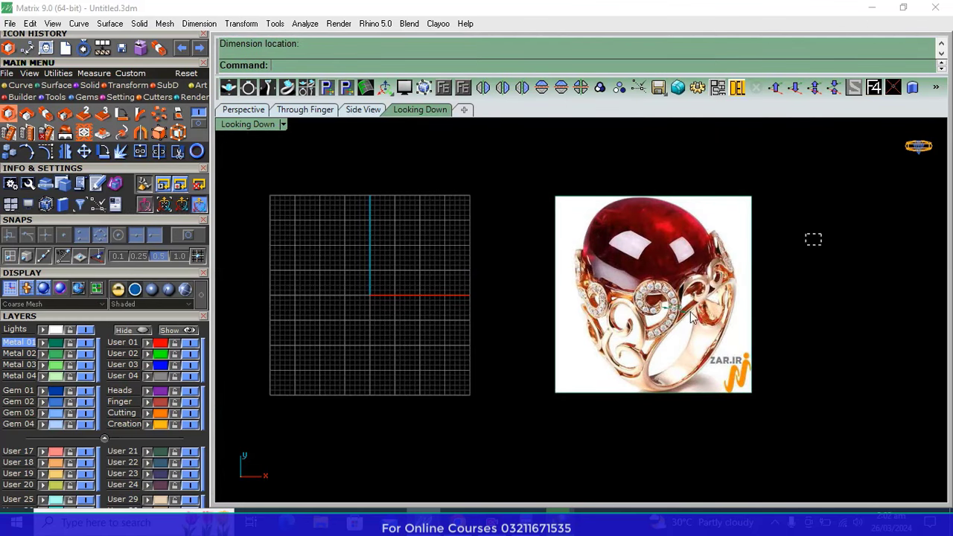
Drag the ring photo closer to the grid and recentre the view
{"action": "mouse_move", "coordinate": [813, 238]}
{"action": "left_mouse_down"}
{"action": "mouse_move", "coordinate": [703, 313]}
{"action": "mouse_move", "coordinate": [648, 284]}
{"action": "left_mouse_up"}
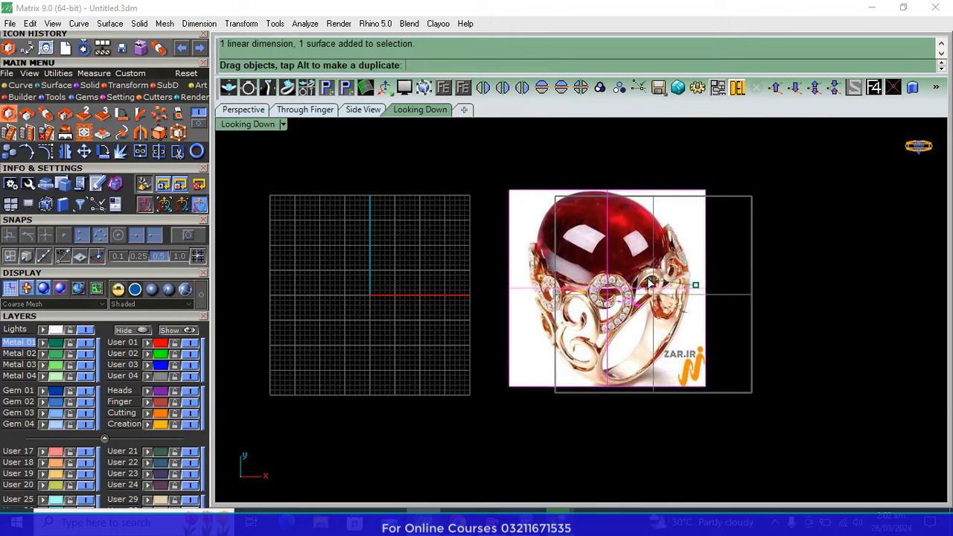
{"action": "left_click", "coordinate": [374, 339]}
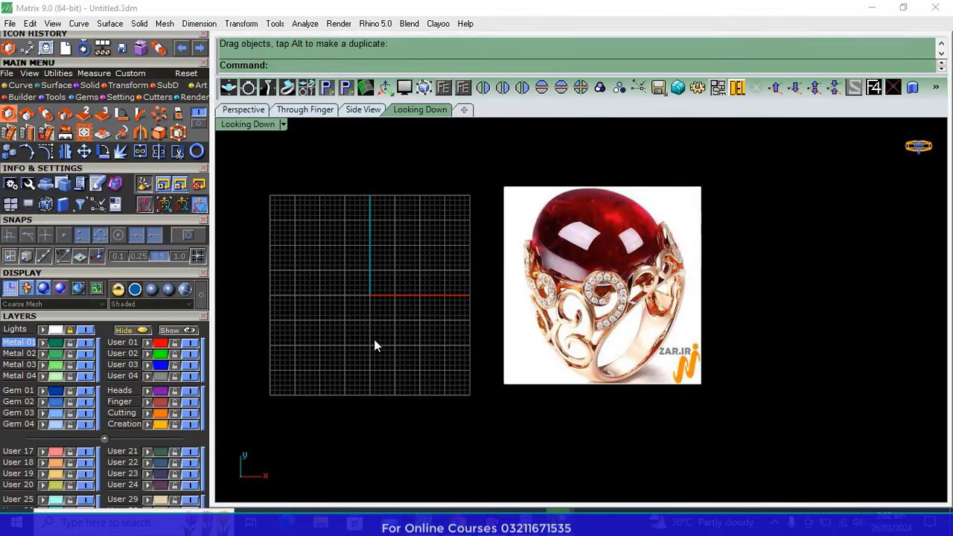
{"action": "right_click_drag", "start_coordinate": [392, 336], "coordinate": [444, 367]}
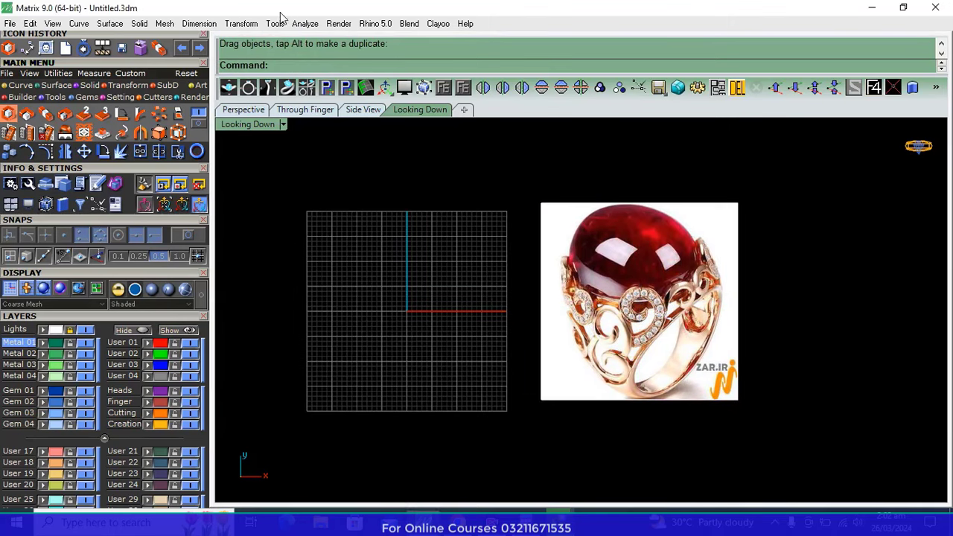
Load a 7.2 oval cabochon from the Gem Loader onto the grid
{"action": "left_click", "coordinate": [87, 98]}
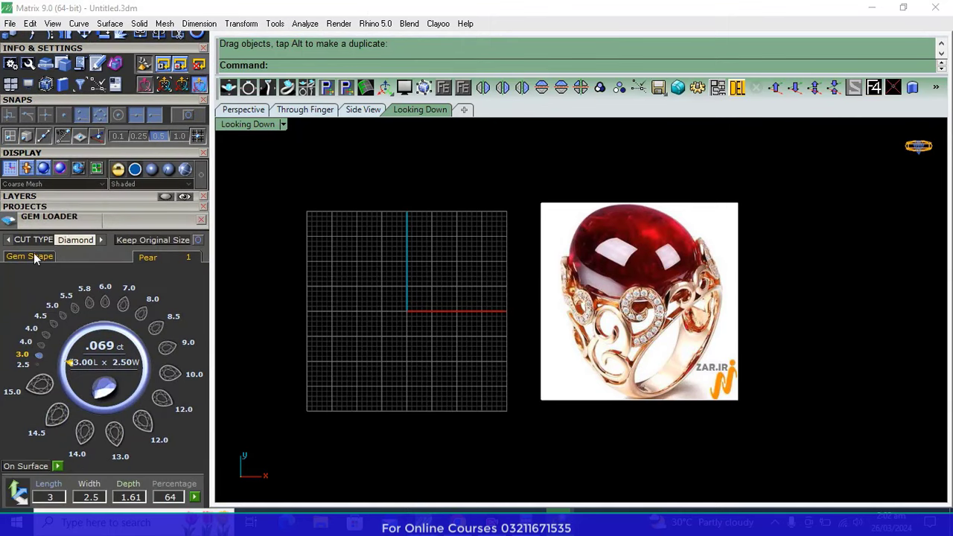
{"action": "left_click", "coordinate": [32, 257]}
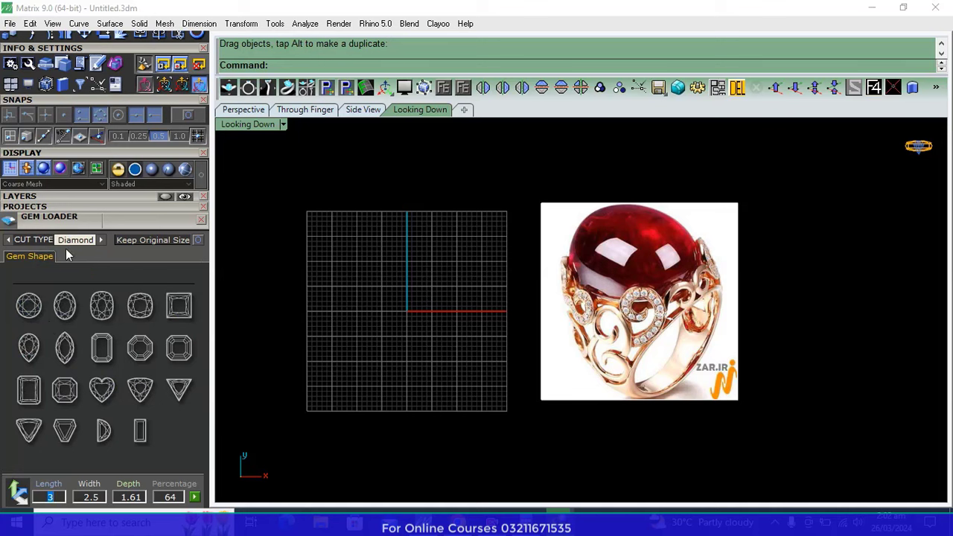
{"action": "left_click", "coordinate": [102, 239]}
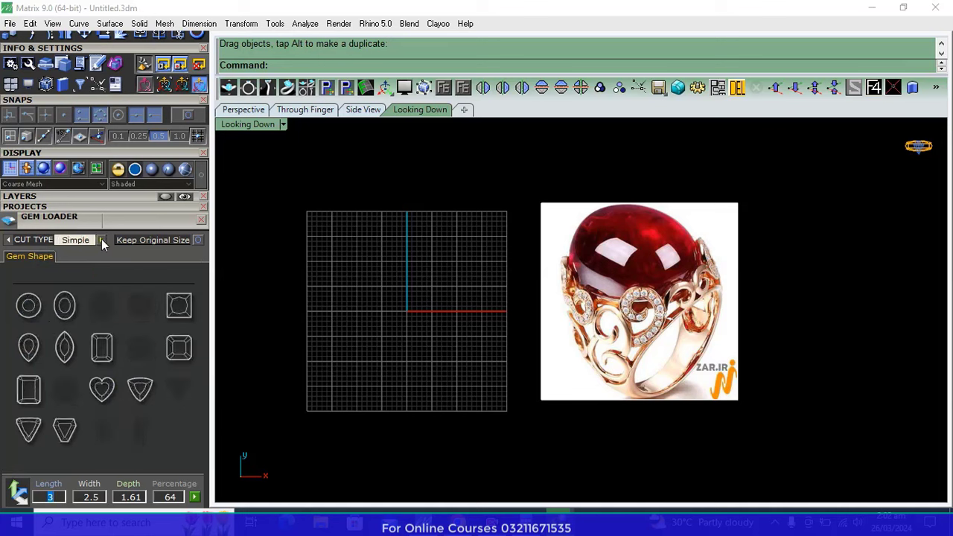
{"action": "left_click", "coordinate": [102, 239]}
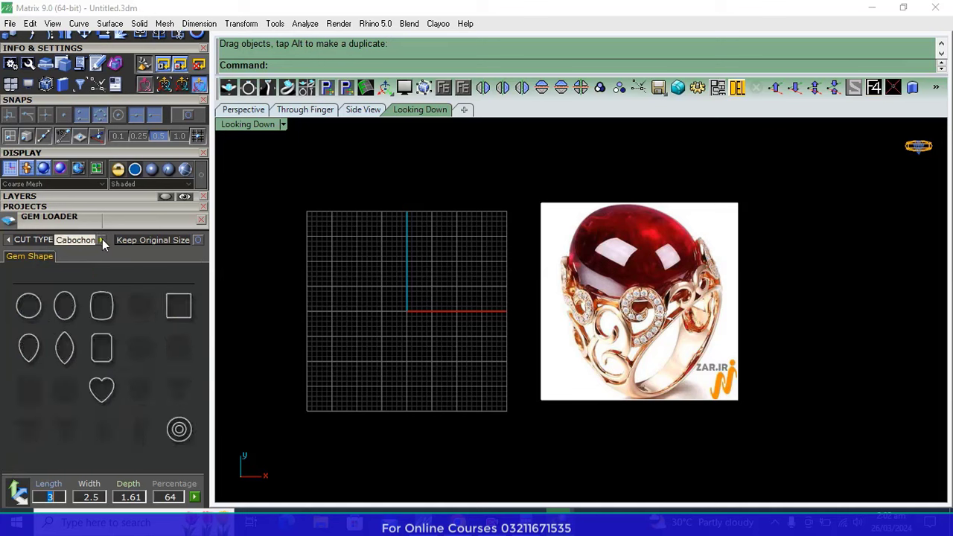
{"action": "left_click", "coordinate": [67, 306]}
{"action": "scroll", "coordinate": [80, 213], "scroll_direction": "down", "scroll_amount": 3}
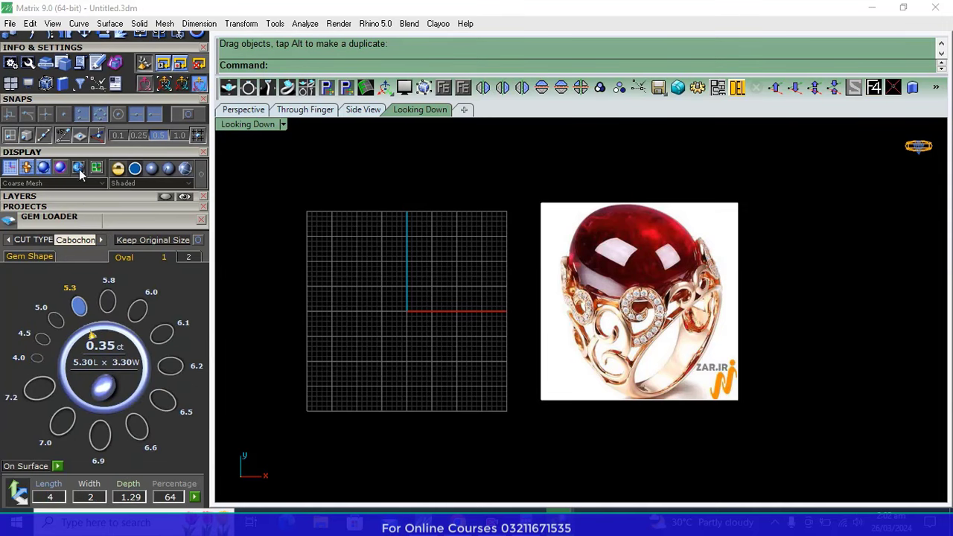
{"action": "left_click", "coordinate": [40, 292]}
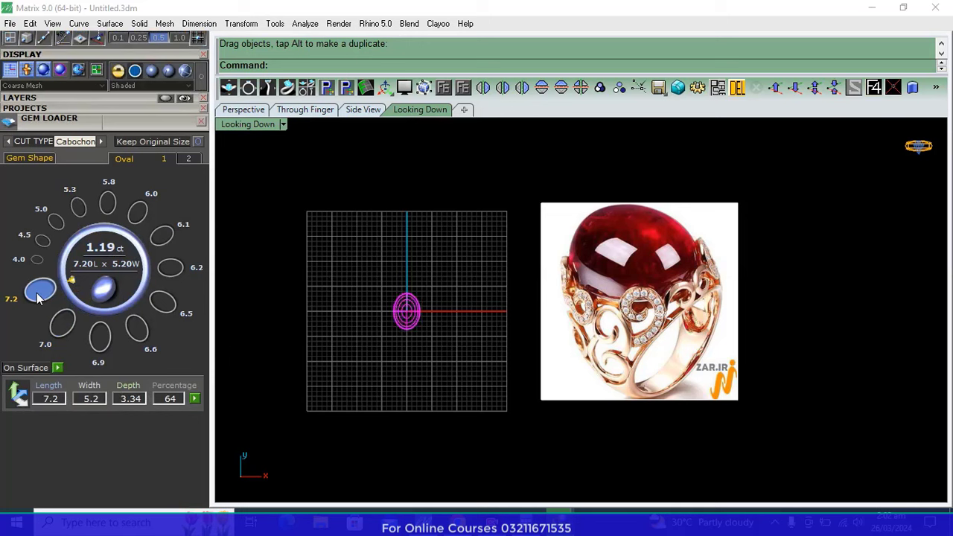
Set the cabochon's length to 20, width to 16 and depth to 5
{"action": "double_click", "coordinate": [61, 399]}
{"action": "type", "text": "20"}
{"action": "double_click", "coordinate": [91, 399]}
{"action": "type", "text": "16"}
{"action": "left_click", "coordinate": [195, 399]}
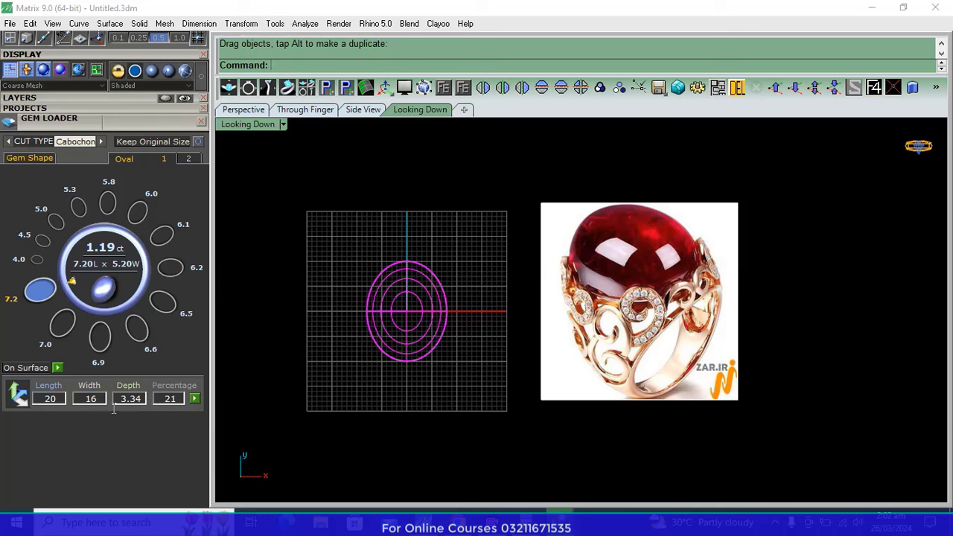
{"action": "double_click", "coordinate": [142, 400]}
{"action": "type", "text": "5"}
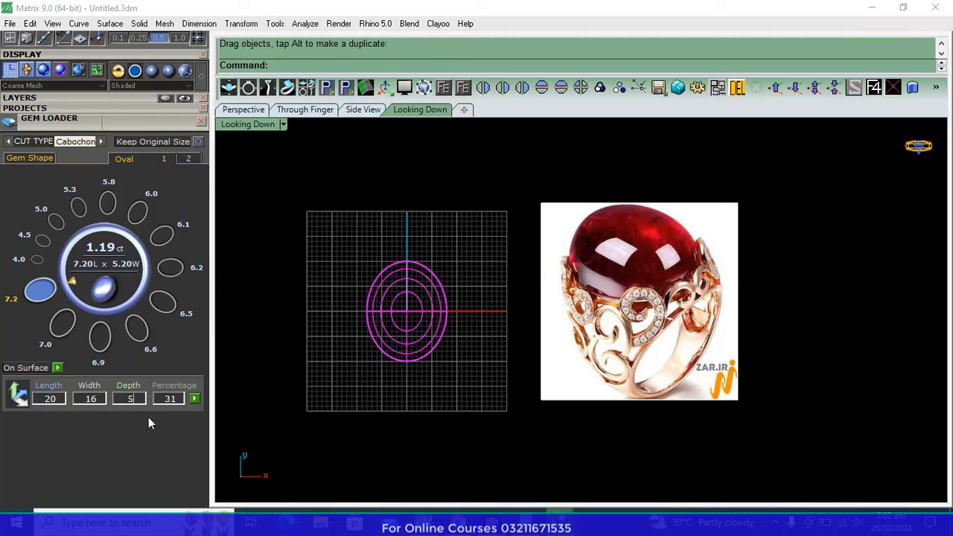
{"action": "key", "text": "Return"}
{"action": "left_click", "coordinate": [195, 402]}
{"action": "left_click", "coordinate": [244, 110]}
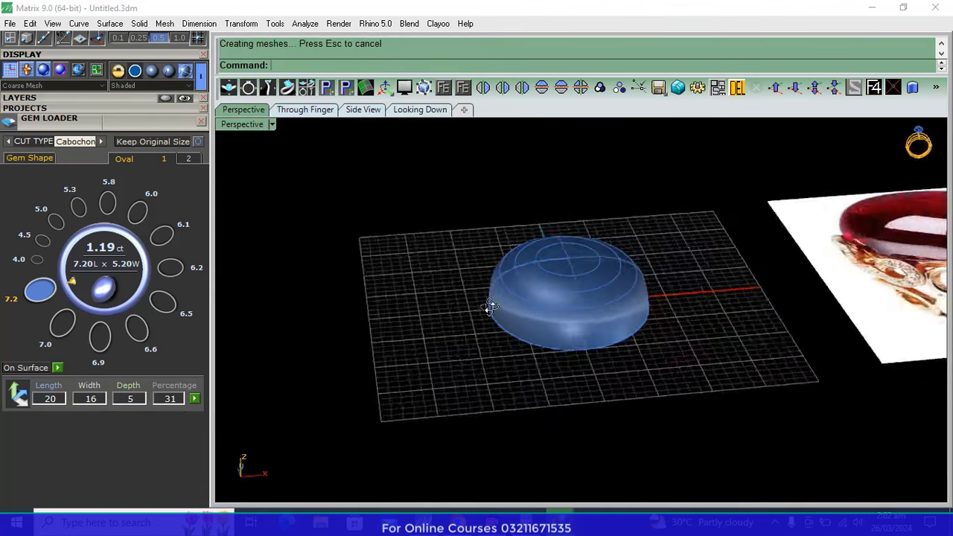
Switch to Plastic shading and open Gem Profile for the selected cabochon dome
{"action": "right_click_drag", "start_coordinate": [489, 306], "coordinate": [229, 160]}
{"action": "left_click", "coordinate": [203, 122]}
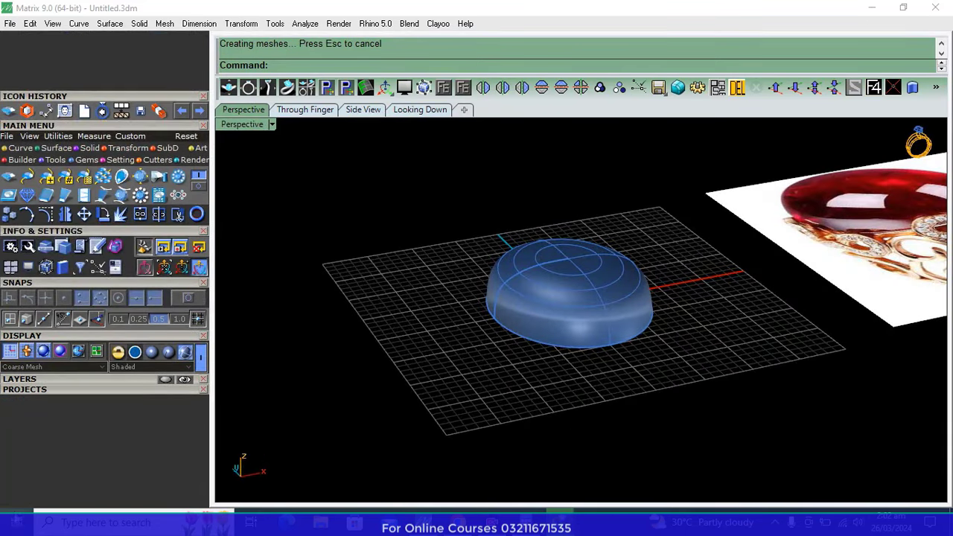
{"action": "left_click", "coordinate": [168, 356]}
{"action": "mouse_move", "coordinate": [447, 334]}
{"action": "right_mouse_down"}
{"action": "mouse_move", "coordinate": [628, 277]}
{"action": "mouse_move", "coordinate": [595, 275]}
{"action": "mouse_move", "coordinate": [423, 191]}
{"action": "right_mouse_up"}
{"action": "left_click", "coordinate": [583, 285]}
{"action": "left_click", "coordinate": [463, 88]}
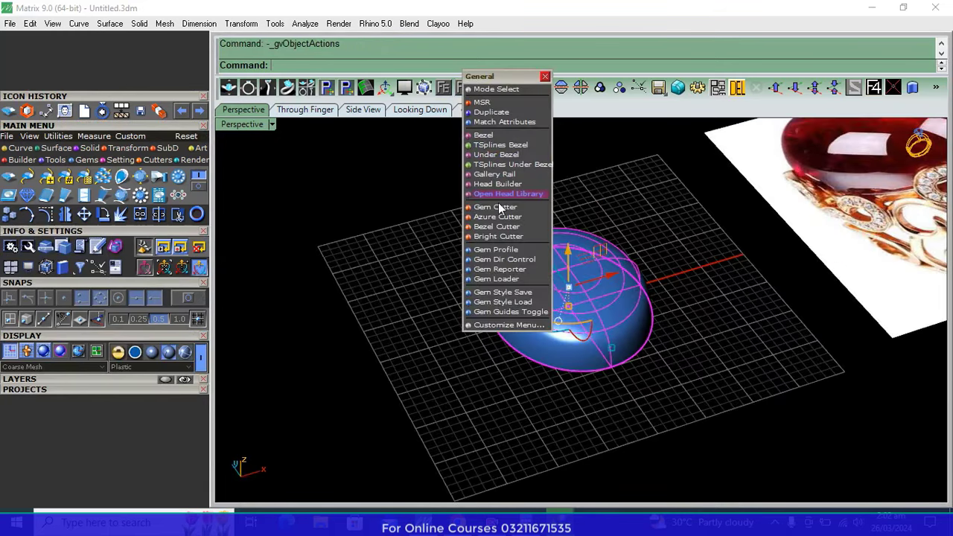
{"action": "left_click", "coordinate": [493, 249]}
Close Gem Profile and hide the Gem layer holding the dome
{"action": "key", "text": "Return"}
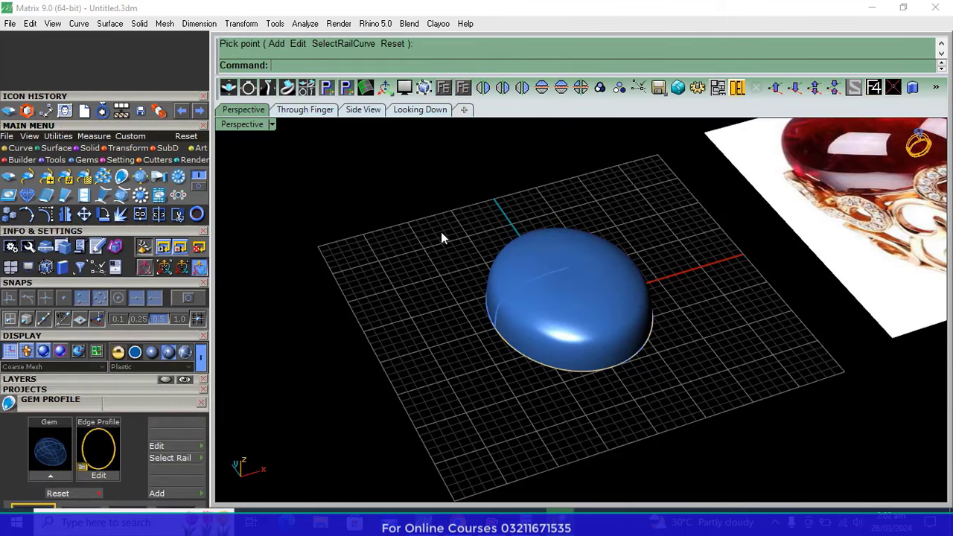
{"action": "left_click", "coordinate": [201, 404]}
{"action": "left_click", "coordinate": [139, 378]}
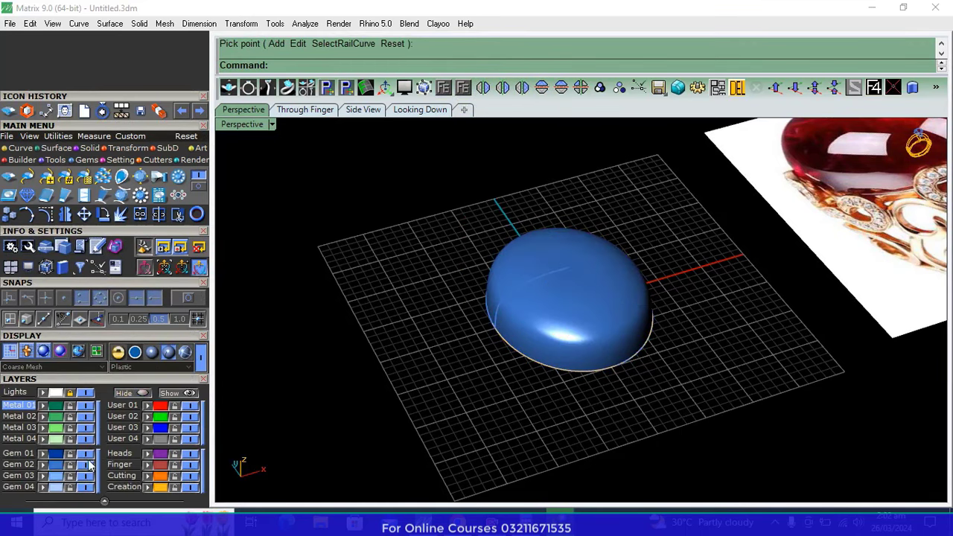
{"action": "left_click", "coordinate": [84, 469]}
Select the oval outline curve and view it in the Looking Down viewport
{"action": "right_click_drag", "start_coordinate": [479, 347], "coordinate": [564, 315]}
{"action": "left_click_drag", "start_coordinate": [564, 315], "coordinate": [405, 426]}
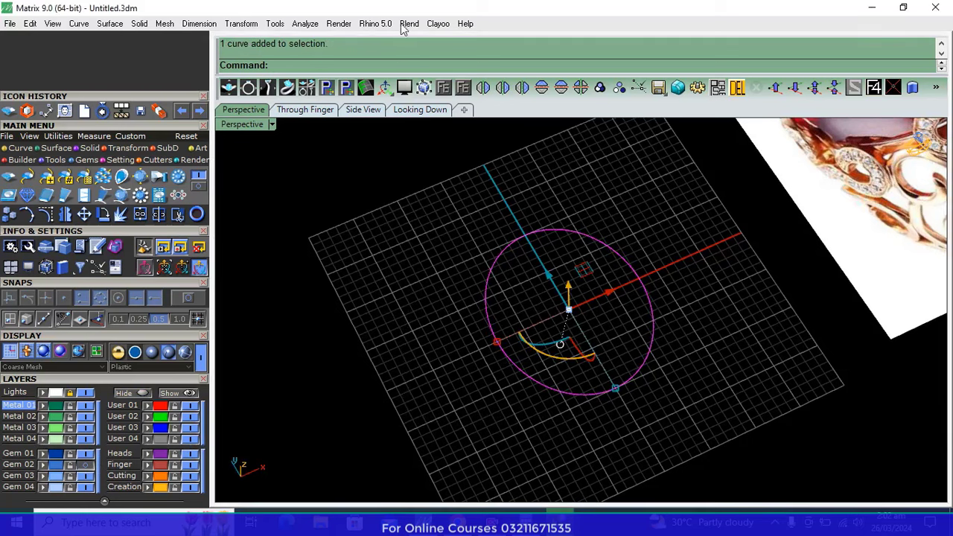
{"action": "left_click", "coordinate": [417, 110]}
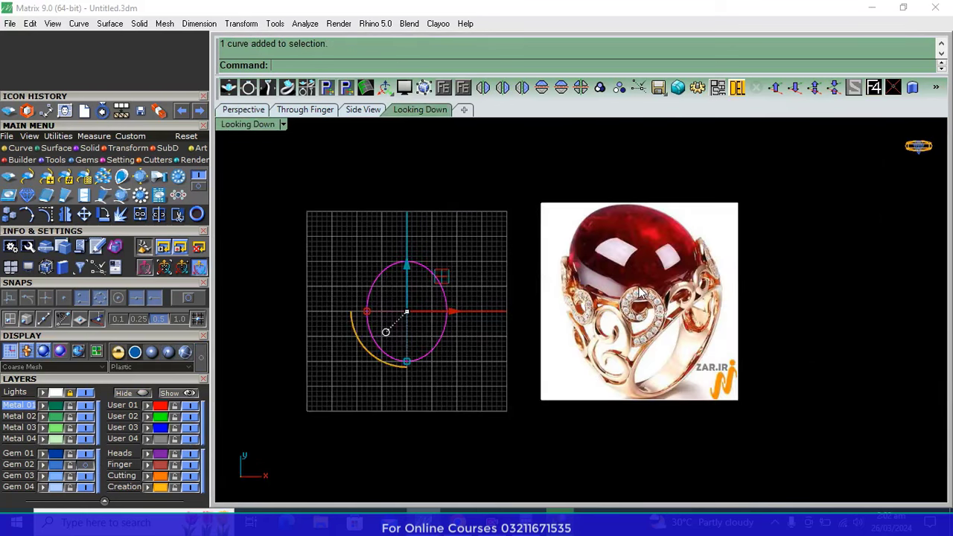
{"action": "scroll", "coordinate": [634, 294], "scroll_direction": "up", "scroll_amount": 2}
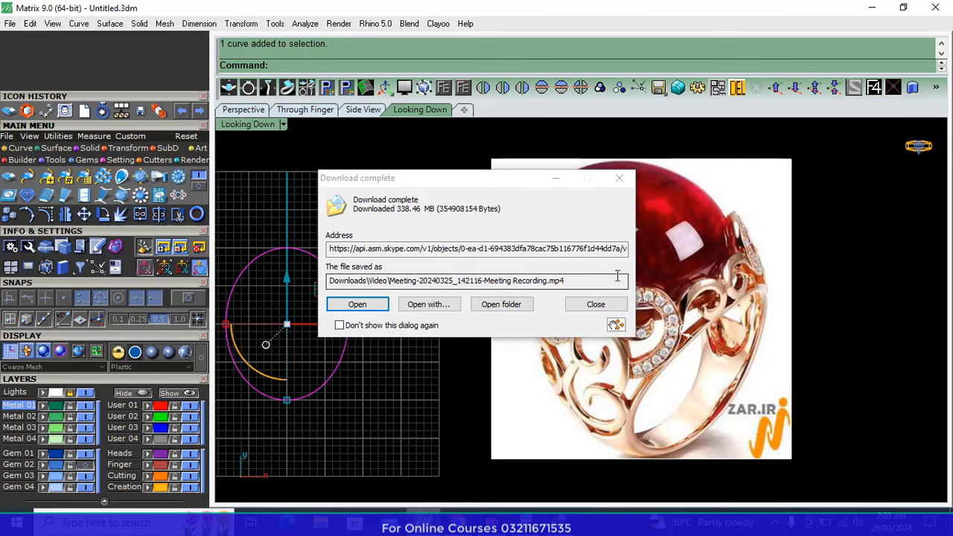
{"action": "left_click", "coordinate": [596, 305]}
{"action": "scroll", "coordinate": [572, 291], "scroll_direction": "up", "scroll_amount": 3}
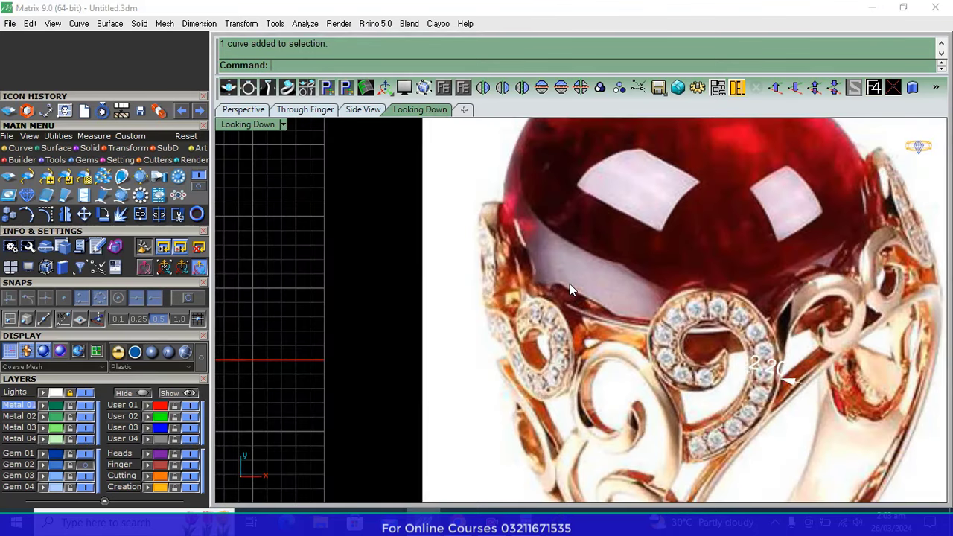
{"action": "scroll", "coordinate": [570, 284], "scroll_direction": "down", "scroll_amount": 3}
{"action": "scroll", "coordinate": [738, 242], "scroll_direction": "down", "scroll_amount": 3}
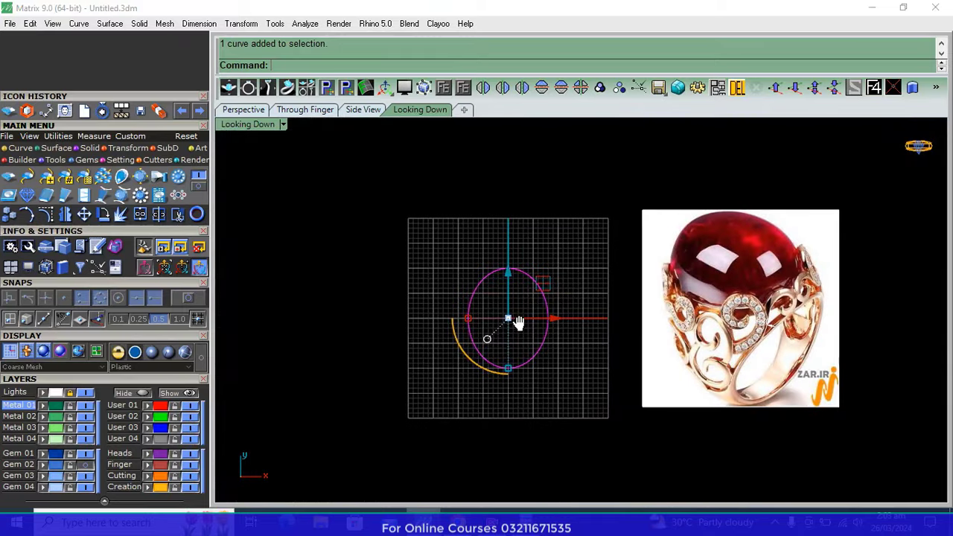
Offset the oval outline by 0.7 and select both oval curves
{"action": "left_click", "coordinate": [23, 149]}
{"action": "left_click", "coordinate": [161, 195]}
{"action": "scroll", "coordinate": [456, 291], "scroll_direction": "up", "scroll_amount": 3}
{"action": "type", "text": ".7"}
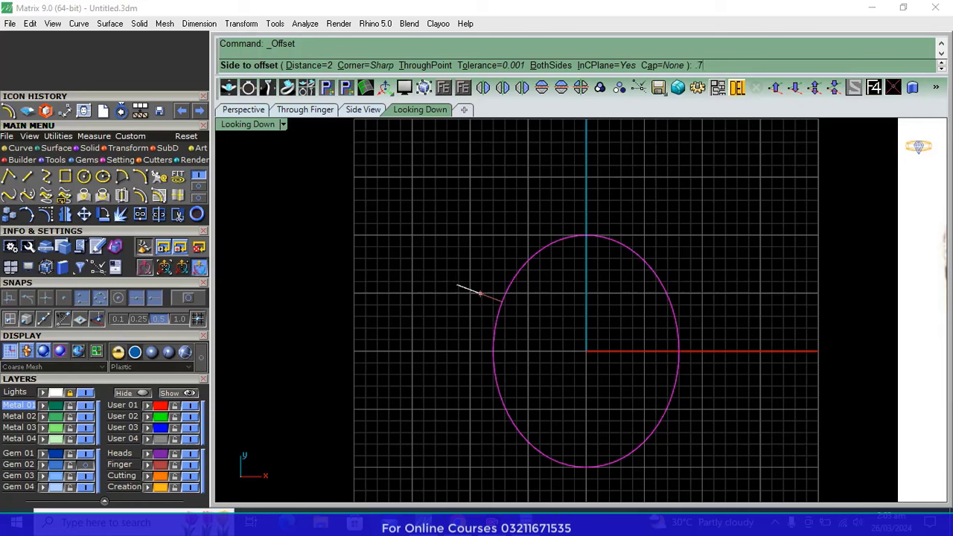
{"action": "key", "text": "Return"}
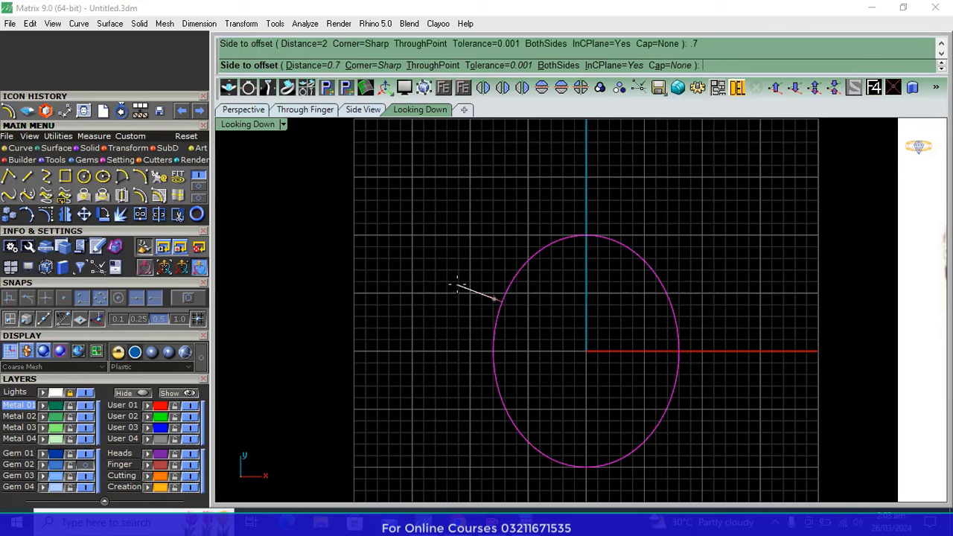
{"action": "left_click", "coordinate": [457, 284]}
{"action": "left_click_drag", "start_coordinate": [796, 205], "coordinate": [552, 404]}
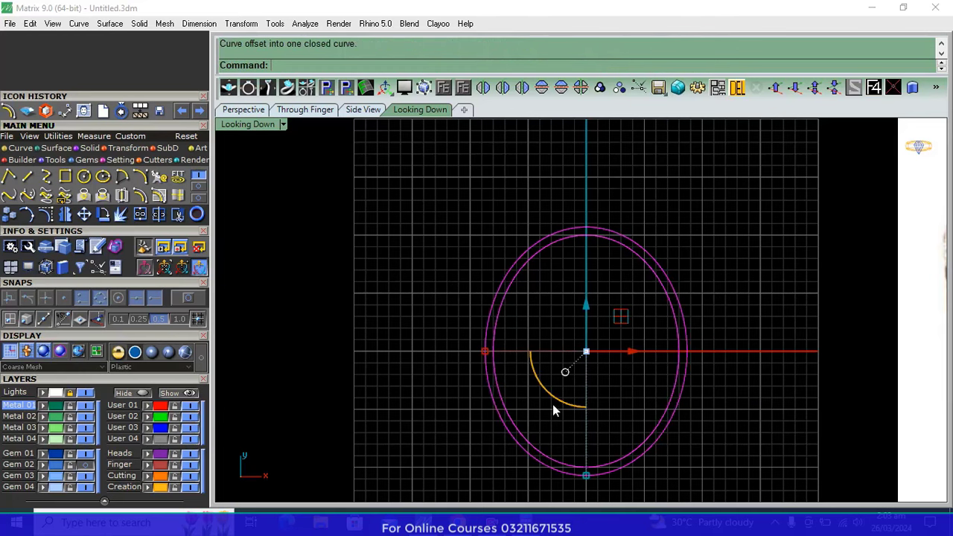
Fill between the two ovals with a flat planar surface and select it
{"action": "left_click", "coordinate": [54, 148]}
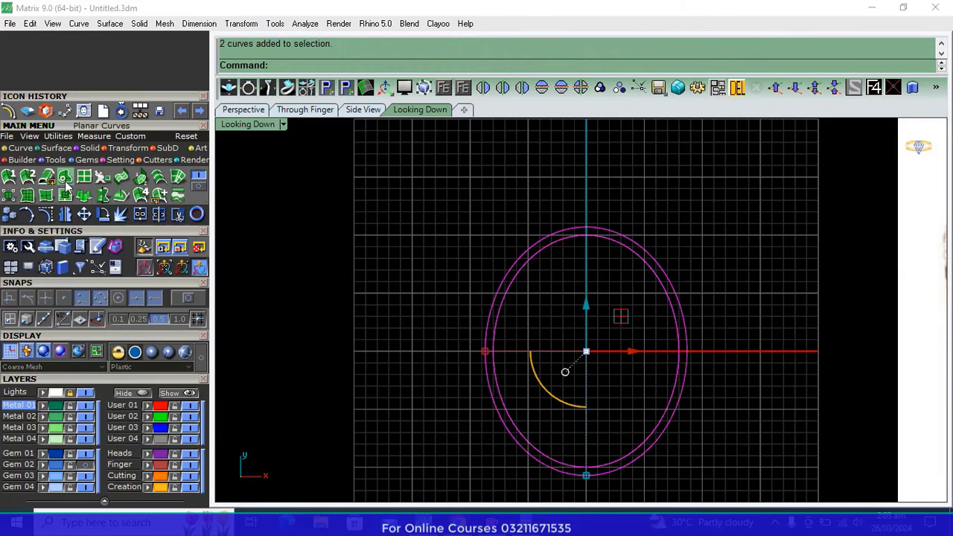
{"action": "left_click", "coordinate": [8, 176]}
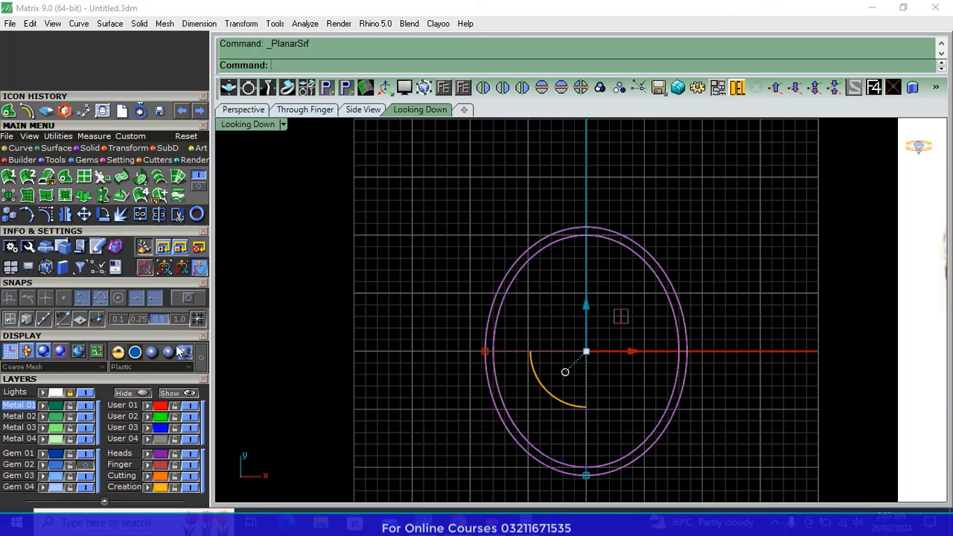
{"action": "scroll", "coordinate": [484, 257], "scroll_direction": "up", "scroll_amount": 5}
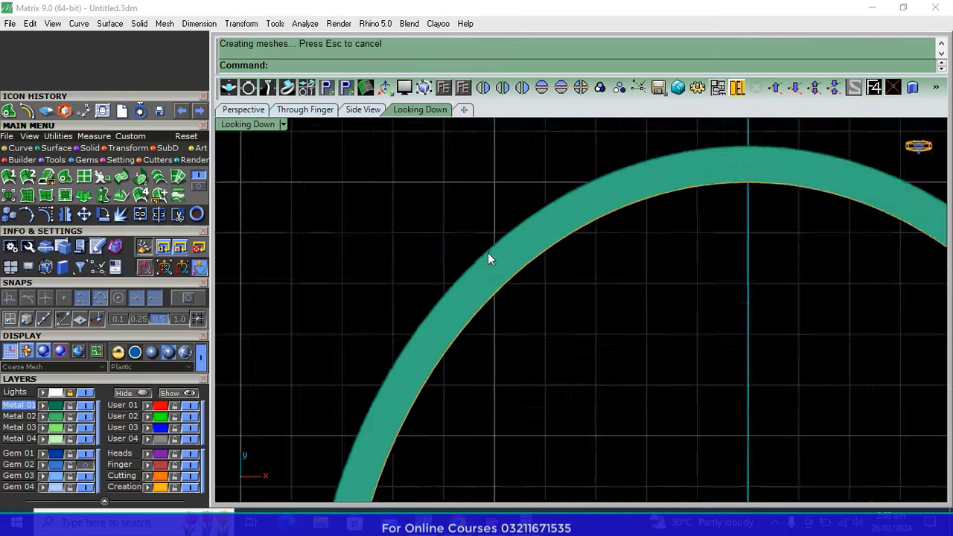
{"action": "left_click", "coordinate": [490, 283]}
{"action": "left_click", "coordinate": [241, 109]}
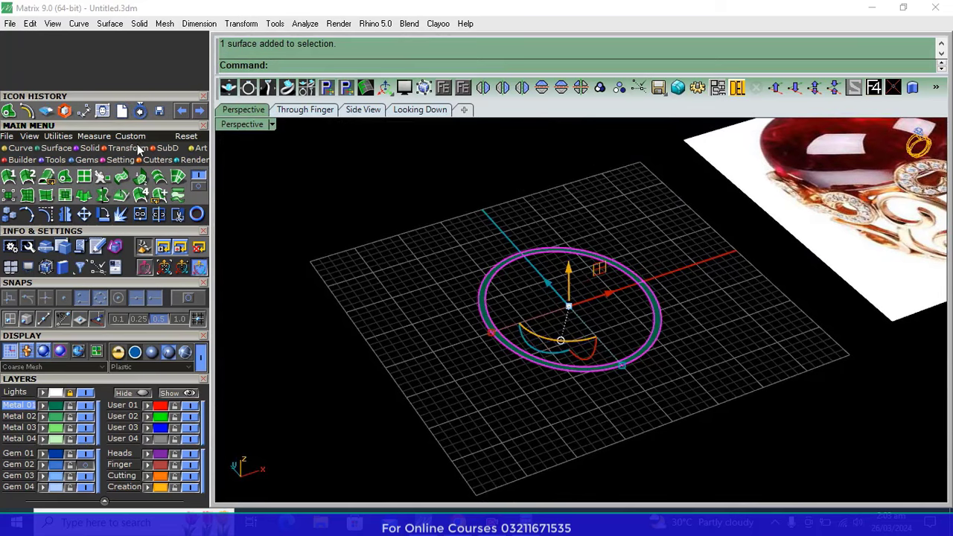
Extrude the flat ring surface 2 upward into a solid band
{"action": "left_click", "coordinate": [91, 148]}
{"action": "left_click", "coordinate": [178, 178]}
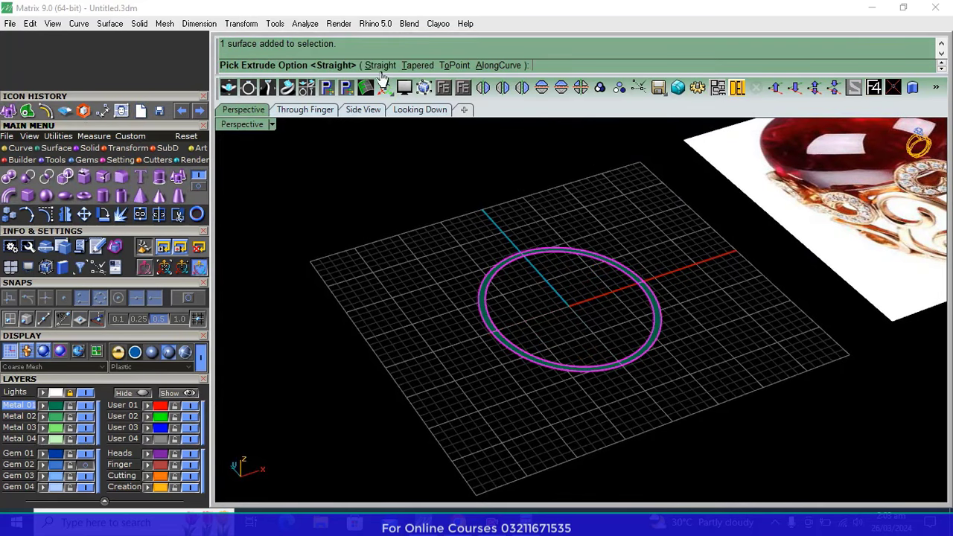
{"action": "scroll", "coordinate": [350, 266], "scroll_direction": "down", "scroll_amount": 1}
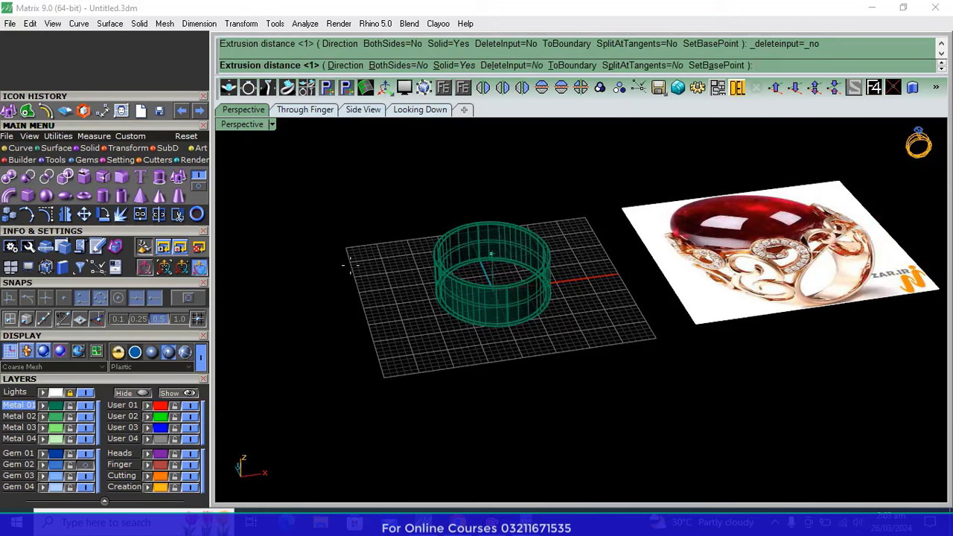
{"action": "left_click", "coordinate": [415, 110]}
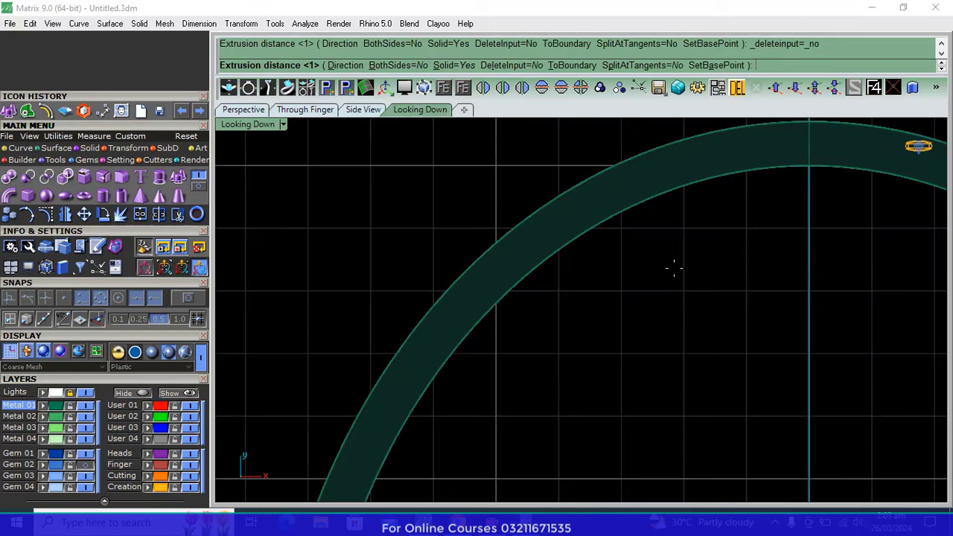
{"action": "scroll", "coordinate": [672, 266], "scroll_direction": "down", "scroll_amount": 2}
{"action": "scroll", "coordinate": [655, 268], "scroll_direction": "down", "scroll_amount": 2}
{"action": "scroll", "coordinate": [644, 272], "scroll_direction": "up", "scroll_amount": 3}
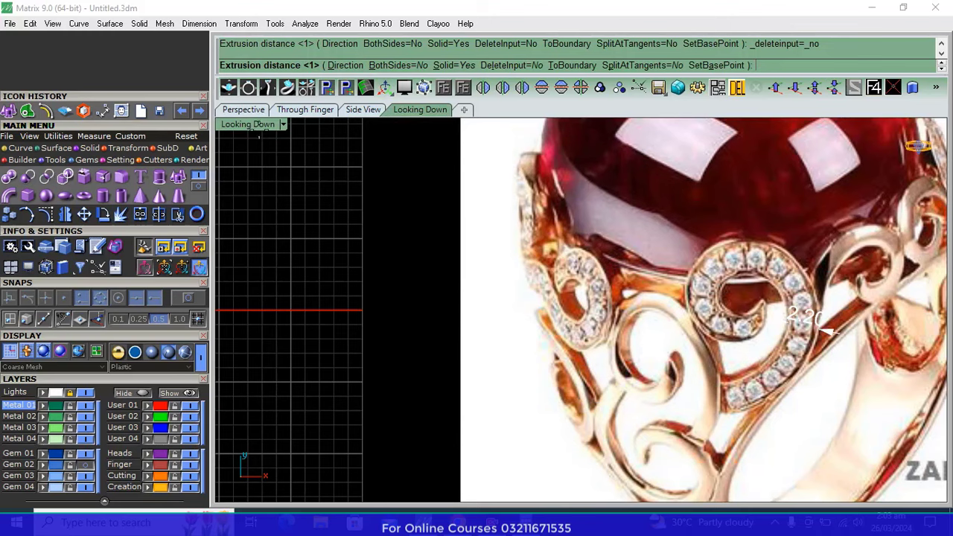
{"action": "left_click", "coordinate": [251, 110]}
{"action": "type", "text": "2"}
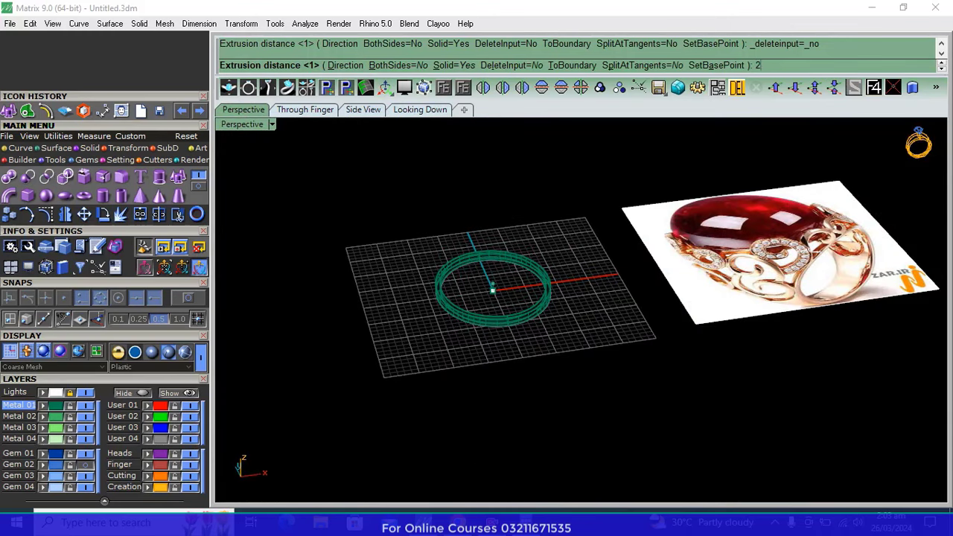
{"action": "key", "text": "Return"}
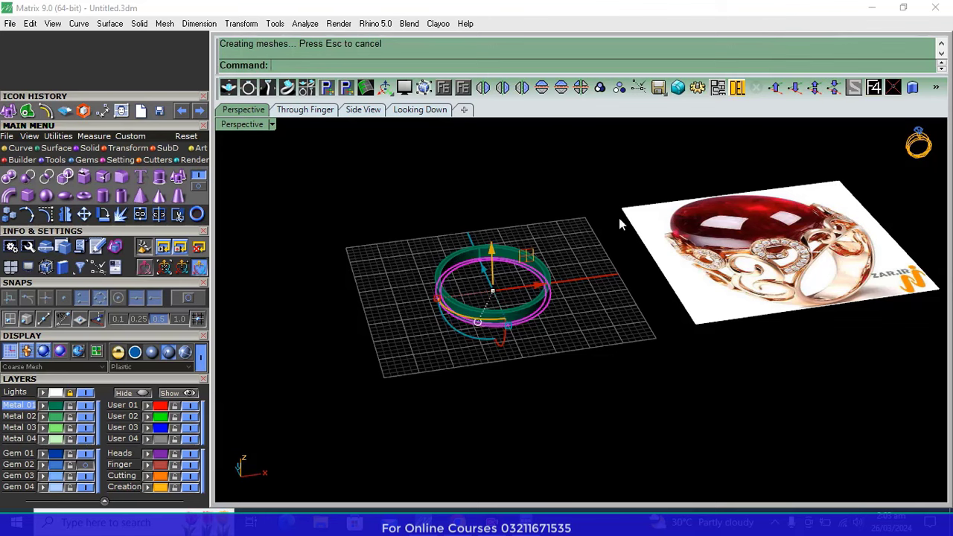
Delete the leftover construction curves
{"action": "scroll", "coordinate": [462, 277], "scroll_direction": "up", "scroll_amount": 4}
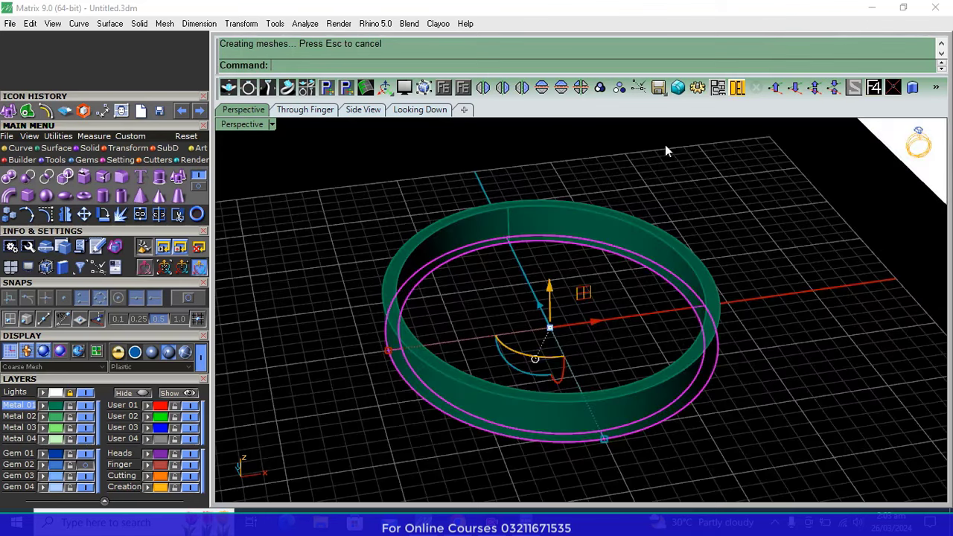
{"action": "left_click", "coordinate": [737, 87]}
{"action": "right_click_drag", "start_coordinate": [539, 322], "coordinate": [290, 364]}
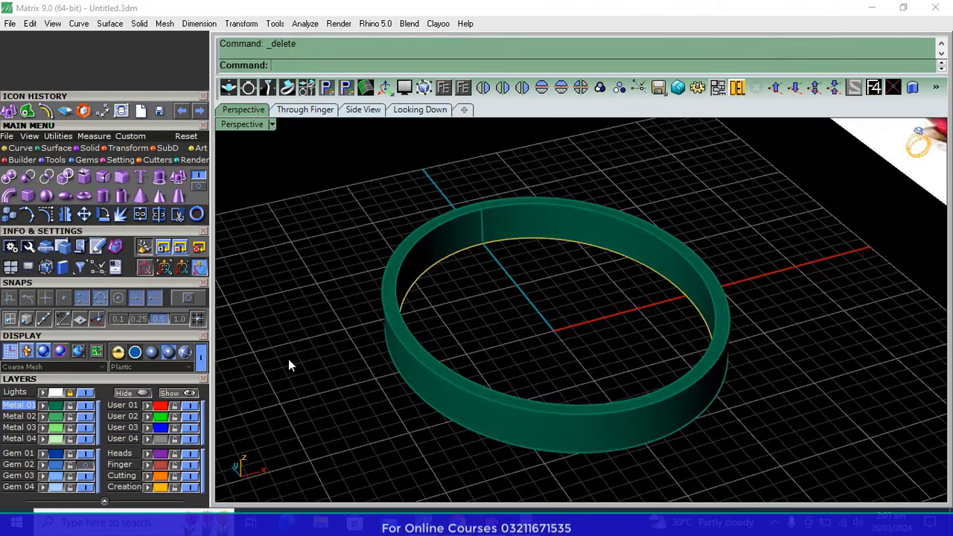
Turn on the Gem 02 layer to show the blue dome inside the bezel
{"action": "left_click", "coordinate": [86, 464]}
{"action": "right_click_drag", "start_coordinate": [417, 268], "coordinate": [483, 252]}
{"action": "left_click", "coordinate": [539, 262]}
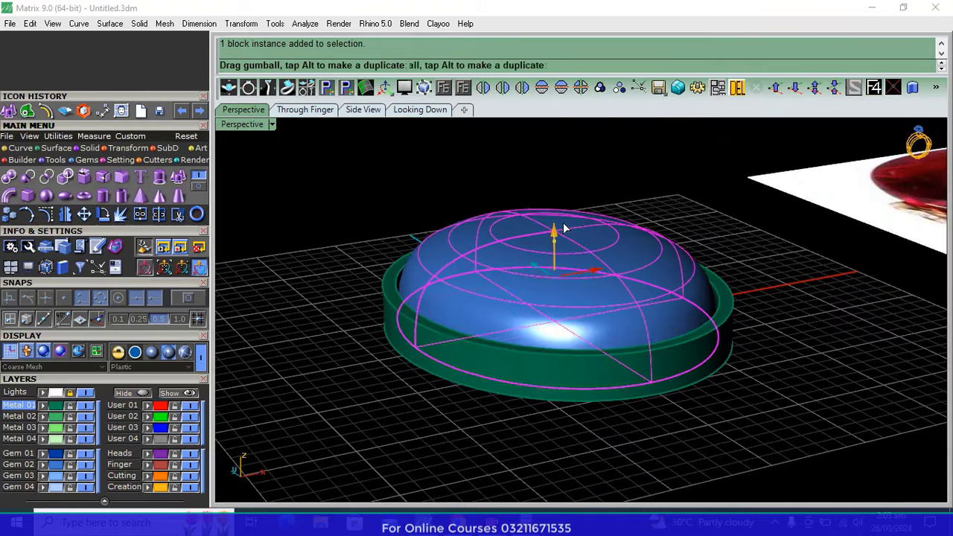
{"action": "left_click_drag", "start_coordinate": [564, 229], "coordinate": [572, 205]}
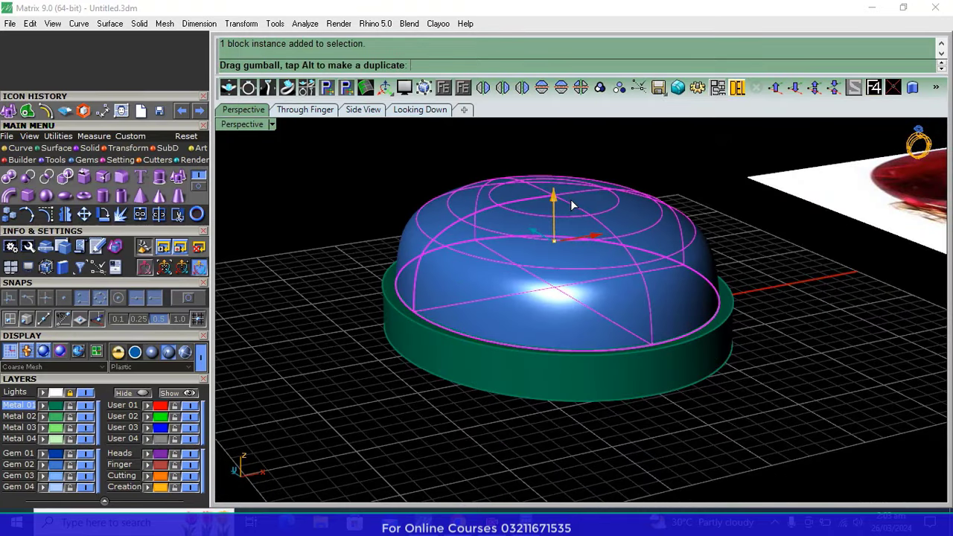
{"action": "key", "text": "ctrl+z"}
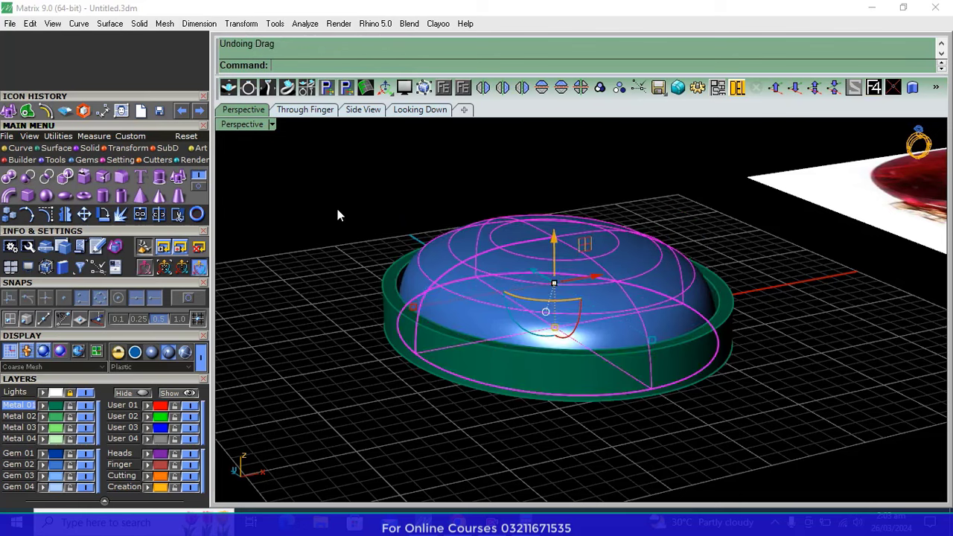
Chamfer the bezel edges by 0.35, then lift the dome slightly above the bezel
{"action": "left_click", "coordinate": [133, 27]}
{"action": "mouse_move", "coordinate": [174, 482]}
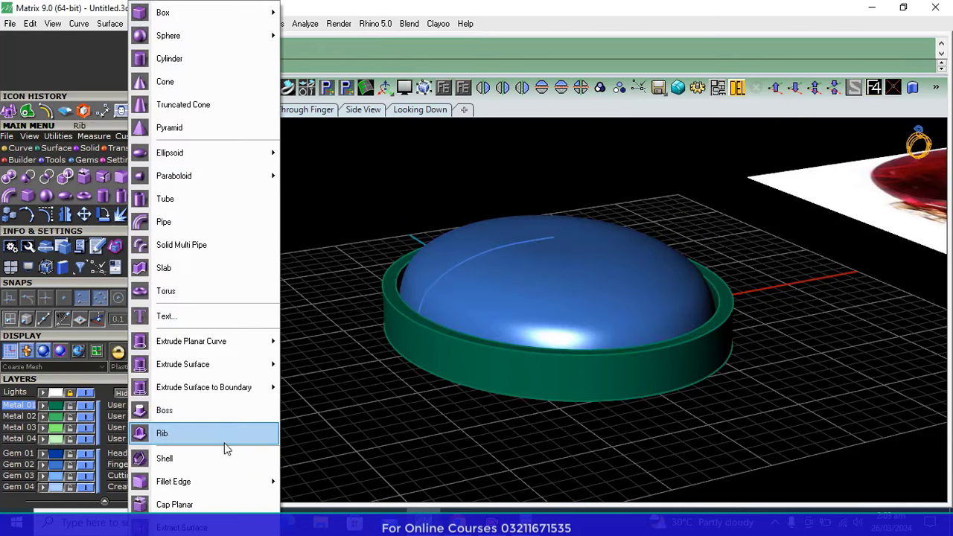
{"action": "left_click", "coordinate": [318, 495]}
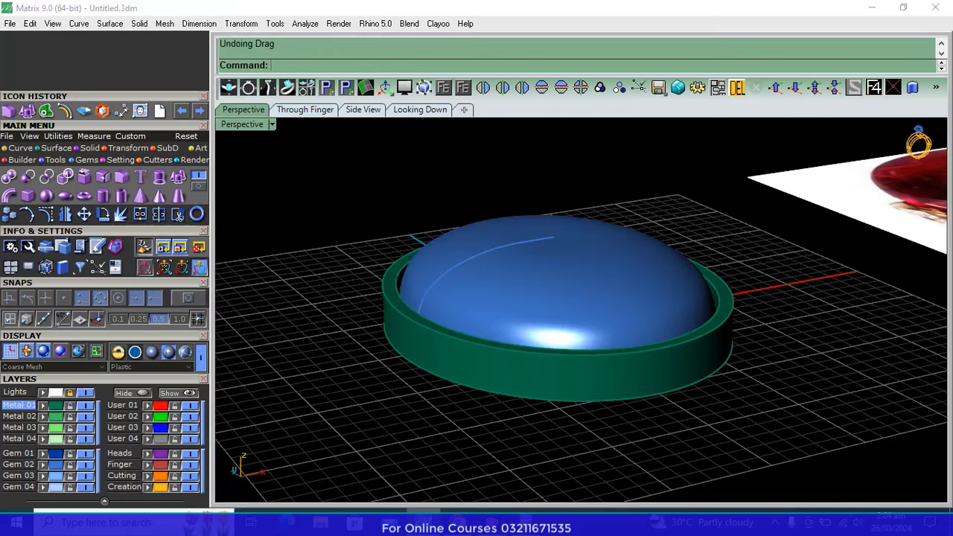
{"action": "scroll", "coordinate": [412, 321], "scroll_direction": "up", "scroll_amount": 2}
{"action": "left_click", "coordinate": [395, 317]}
{"action": "key", "text": "Return"}
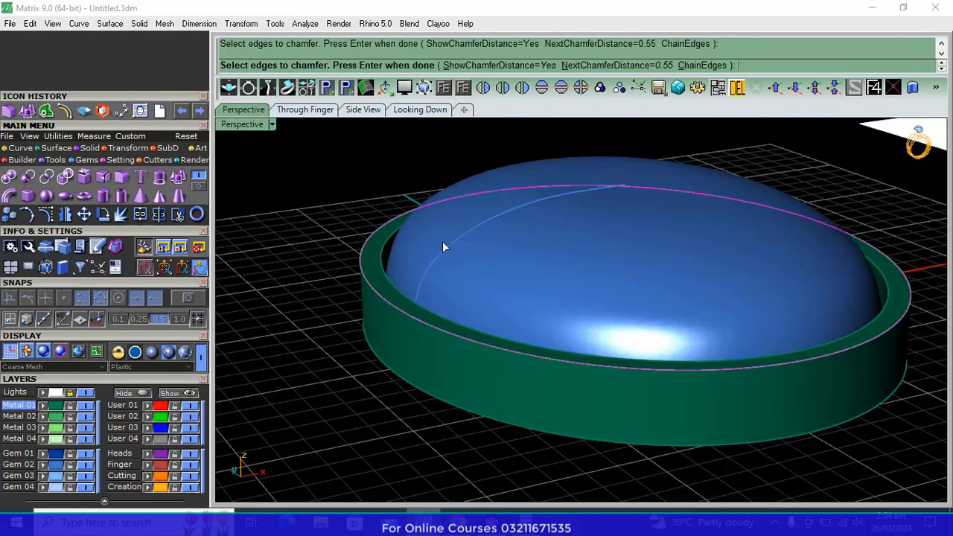
{"action": "left_click", "coordinate": [578, 64]}
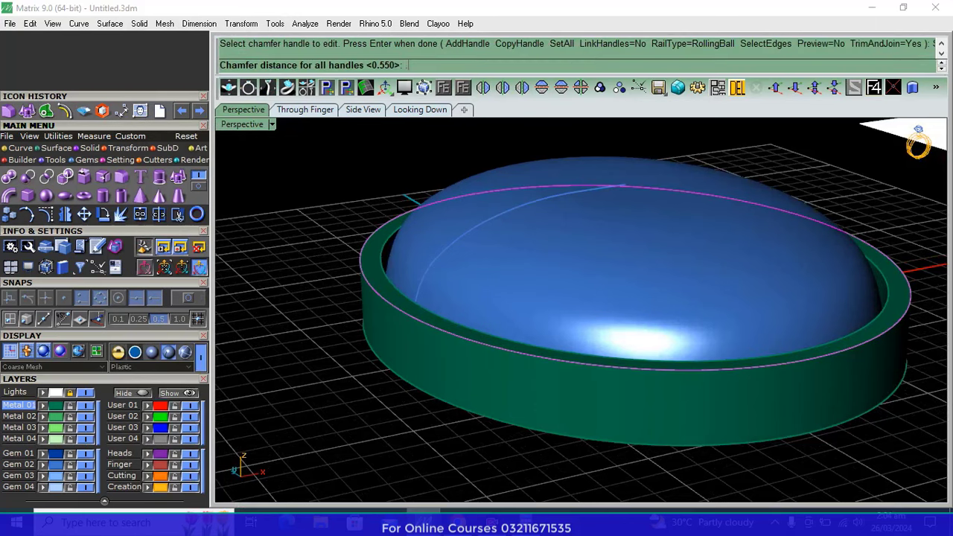
{"action": "type", "text": ".35"}
{"action": "key", "text": "Return"}
{"action": "key", "text": "Return"}
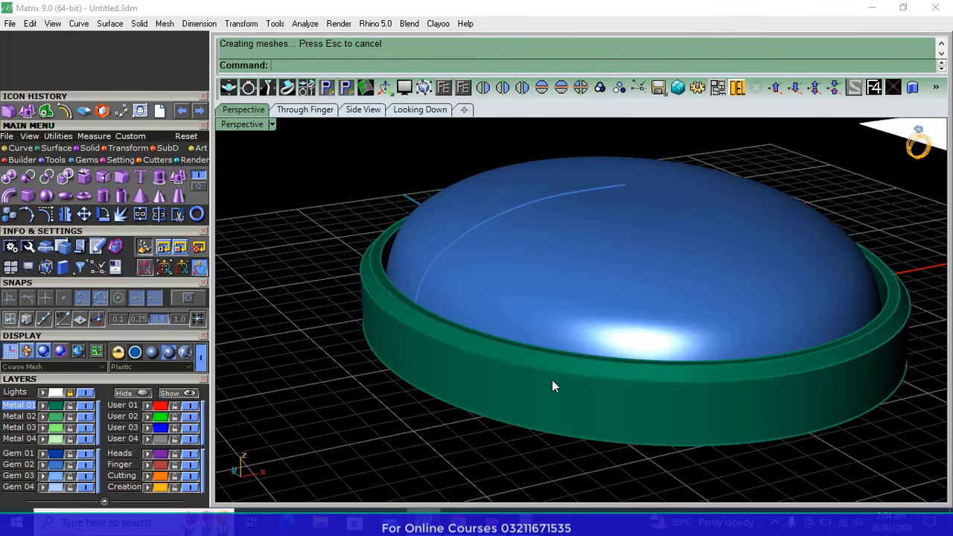
{"action": "left_click", "coordinate": [569, 297]}
{"action": "left_click_drag", "start_coordinate": [628, 220], "coordinate": [634, 163]}
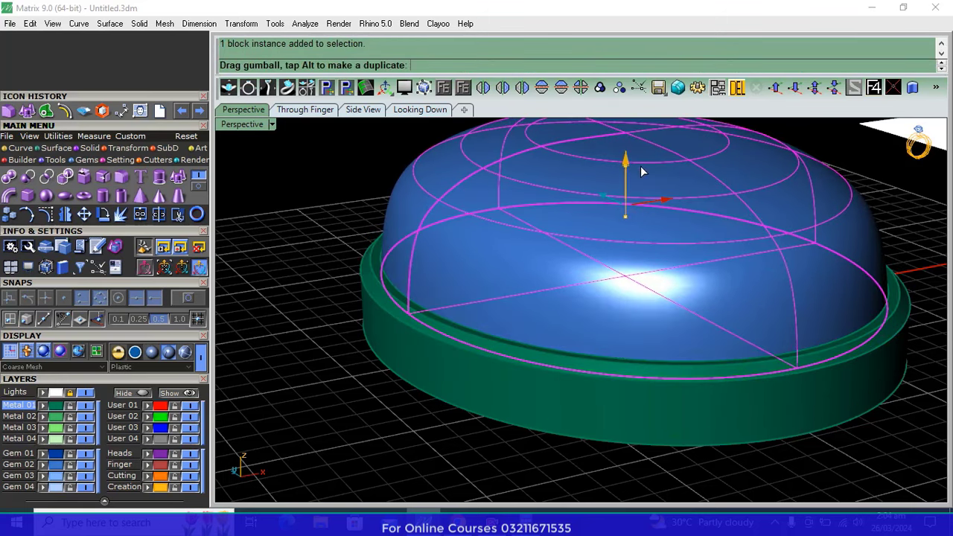
Nudge the dome slightly, then orbit out to see the whole gem and bezel
{"action": "left_click", "coordinate": [319, 190]}
{"action": "left_click", "coordinate": [491, 251]}
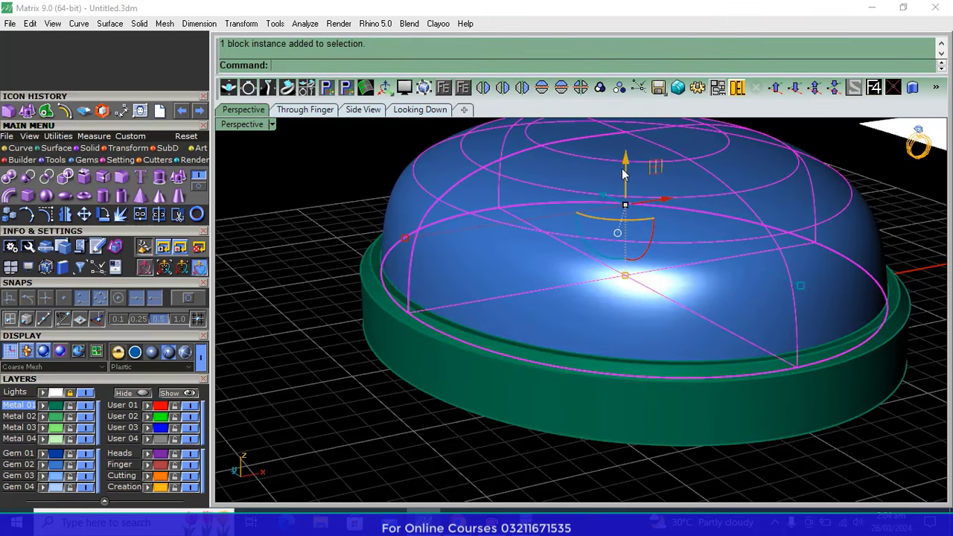
{"action": "left_click_drag", "start_coordinate": [627, 176], "coordinate": [632, 160]}
{"action": "key", "text": "Escape"}
{"action": "scroll", "coordinate": [374, 292], "scroll_direction": "down", "scroll_amount": 3}
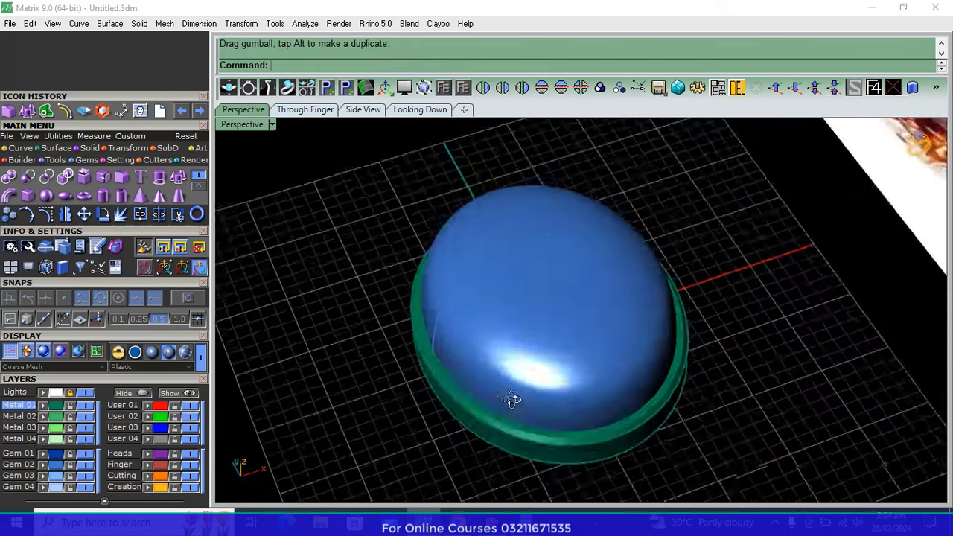
{"action": "right_click_drag", "start_coordinate": [511, 397], "coordinate": [517, 370]}
Hide the Gem 02 layer and pick the band's profile curve from the overlapping objects
{"action": "left_click", "coordinate": [87, 466]}
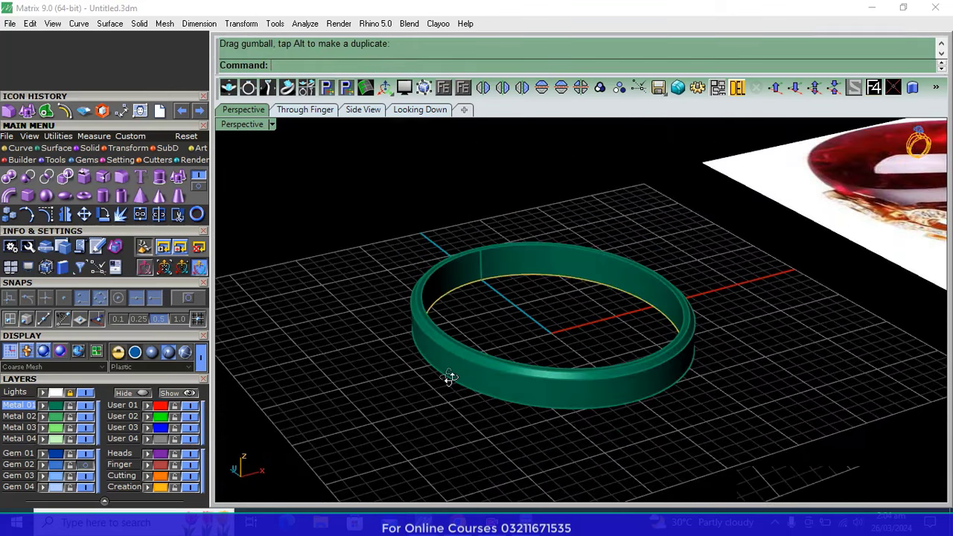
{"action": "scroll", "coordinate": [447, 327], "scroll_direction": "up", "scroll_amount": 3}
{"action": "left_click", "coordinate": [441, 274]}
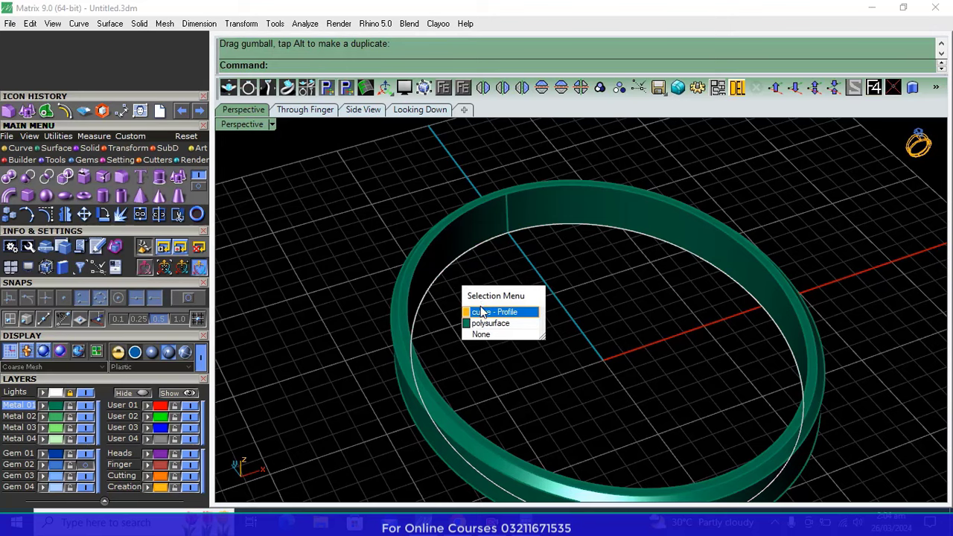
{"action": "left_click", "coordinate": [486, 312]}
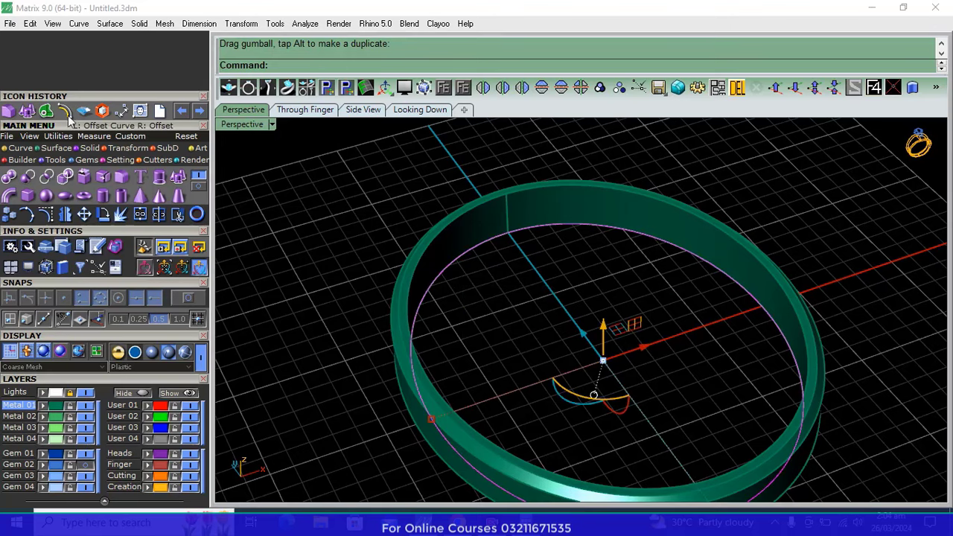
Offset the profile curve 0.6 inside the ring and build a surface band from it, deleting the leftover curve
{"action": "left_click", "coordinate": [102, 110]}
{"action": "scroll", "coordinate": [437, 303], "scroll_direction": "up", "scroll_amount": 3}
{"action": "scroll", "coordinate": [463, 281], "scroll_direction": "up", "scroll_amount": 2}
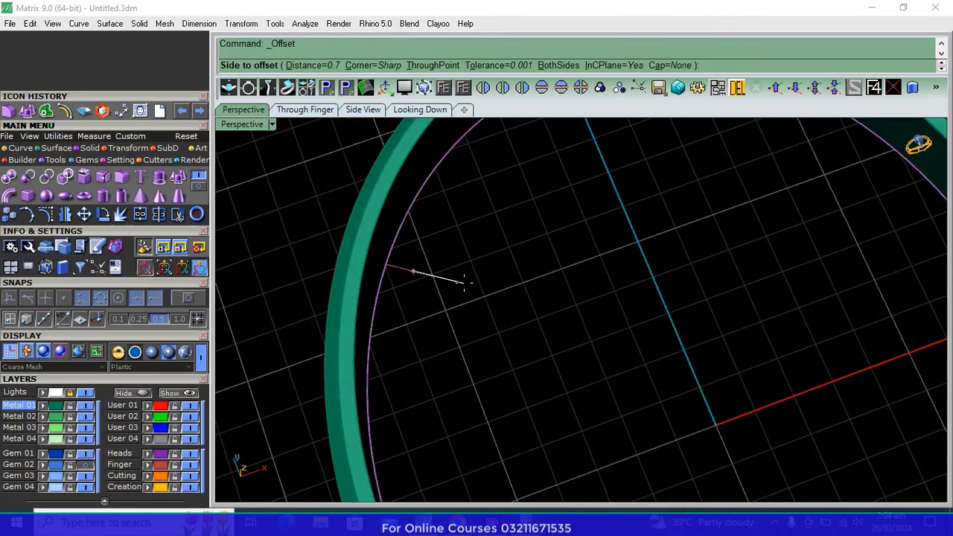
{"action": "type", "text": ".6"}
{"action": "key", "text": "Return"}
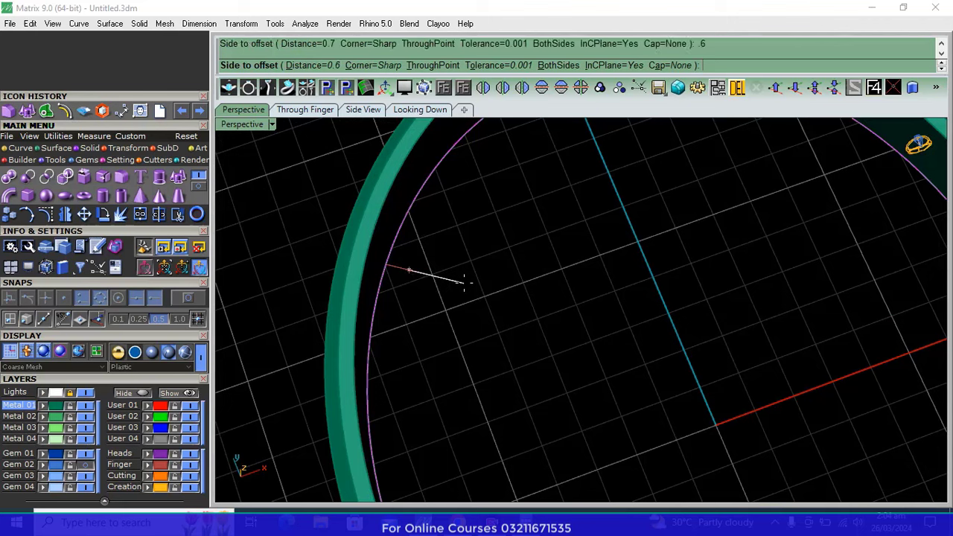
{"action": "left_click", "coordinate": [463, 281]}
{"action": "left_click", "coordinate": [411, 266]}
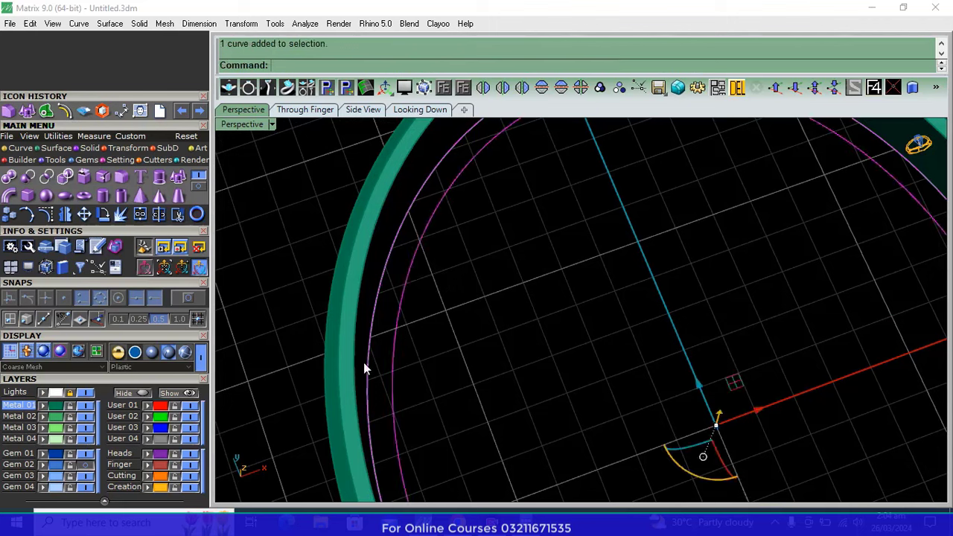
{"action": "key", "text": "Return"}
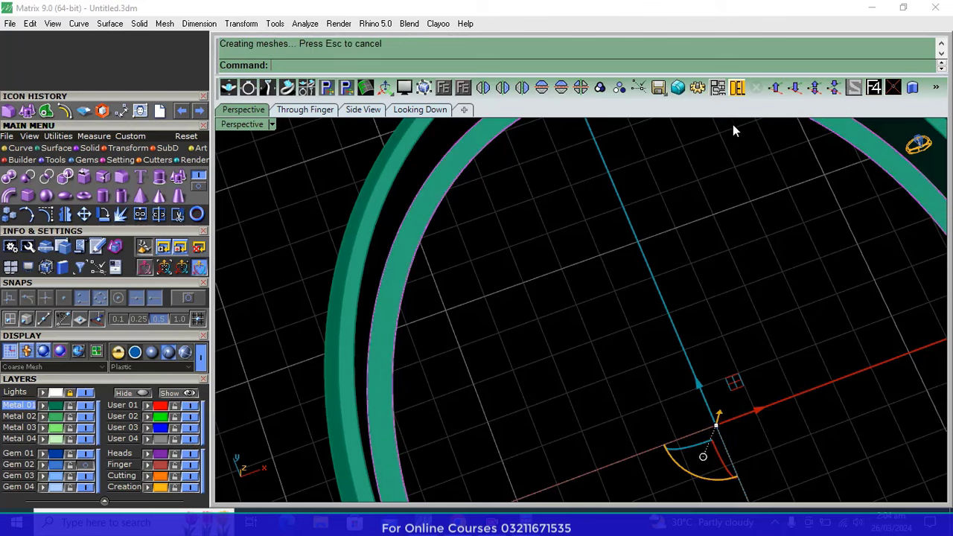
{"action": "key", "text": "Delete"}
Thicken the surface band upward into a solid inner wall for the bezel
{"action": "left_click", "coordinate": [422, 235]}
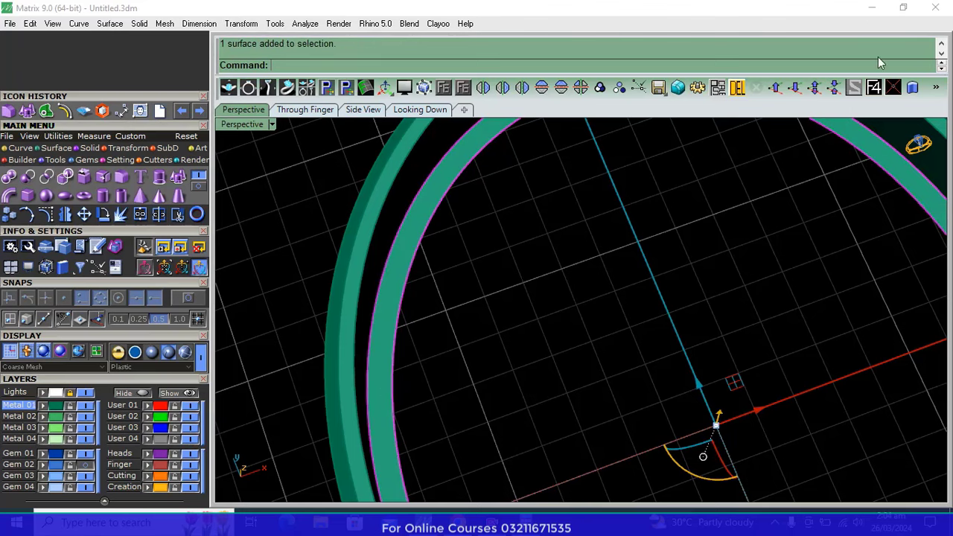
{"action": "left_click", "coordinate": [936, 87]}
{"action": "left_click", "coordinate": [868, 102]}
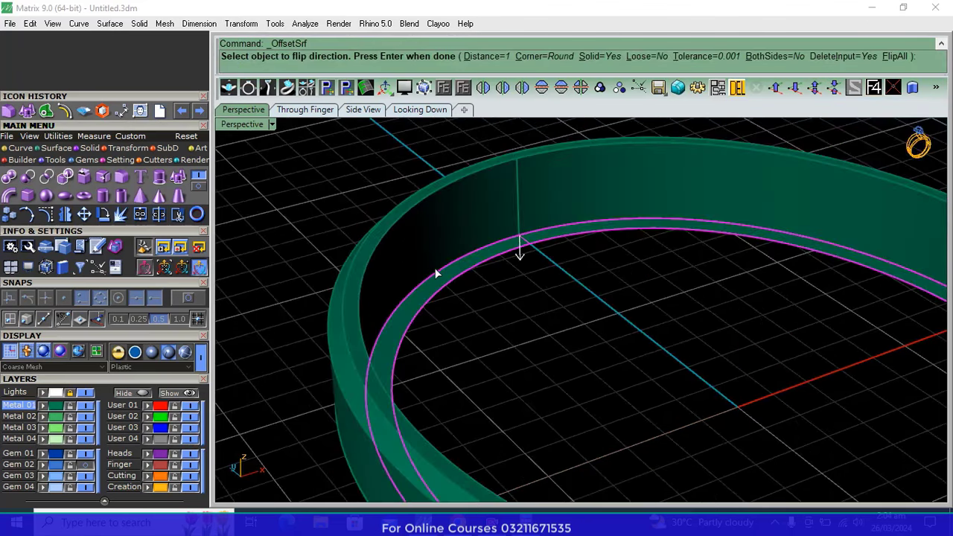
{"action": "left_click", "coordinate": [430, 289]}
{"action": "key", "text": "Return"}
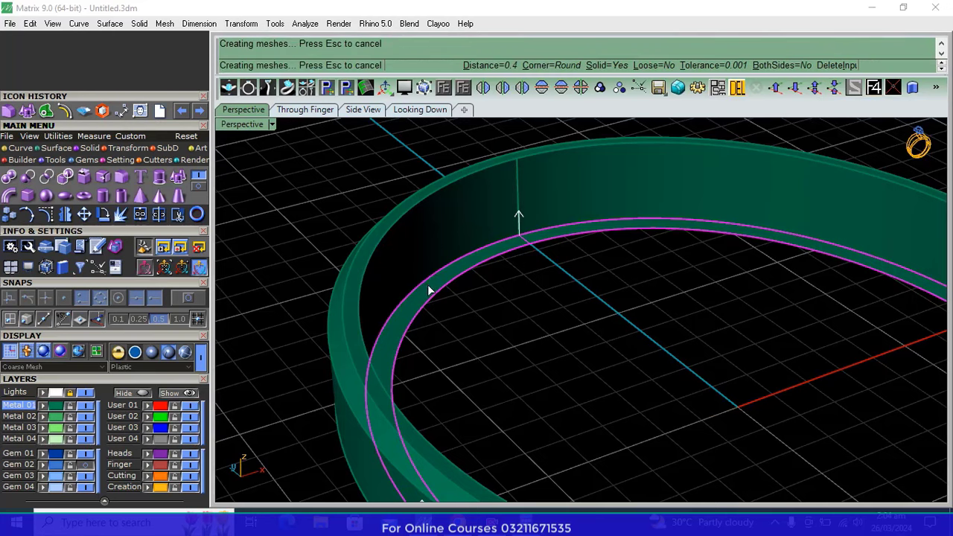
Group the bezel band with the cabochon using Ctrl+G
{"action": "left_click", "coordinate": [467, 218]}
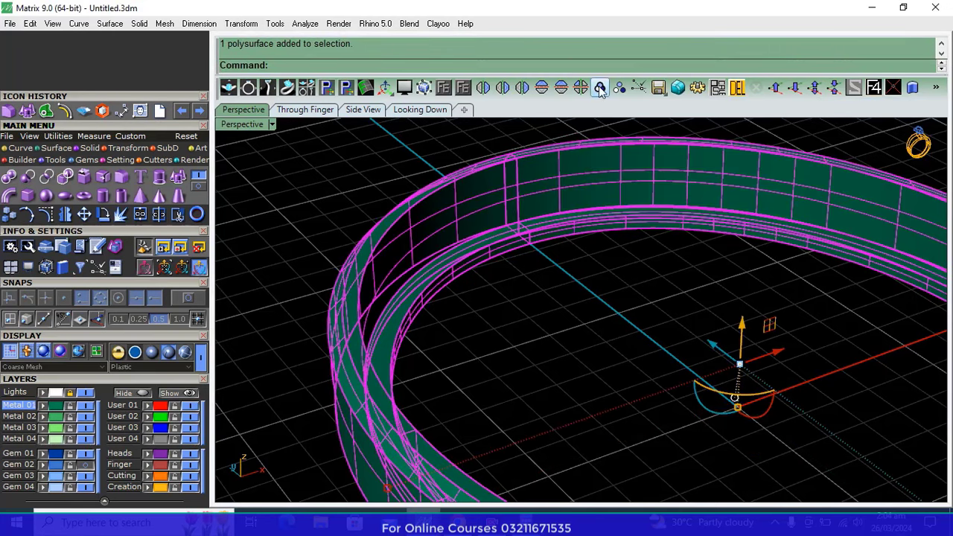
{"action": "key", "text": "ctrl+g"}
{"action": "key", "text": "Escape"}
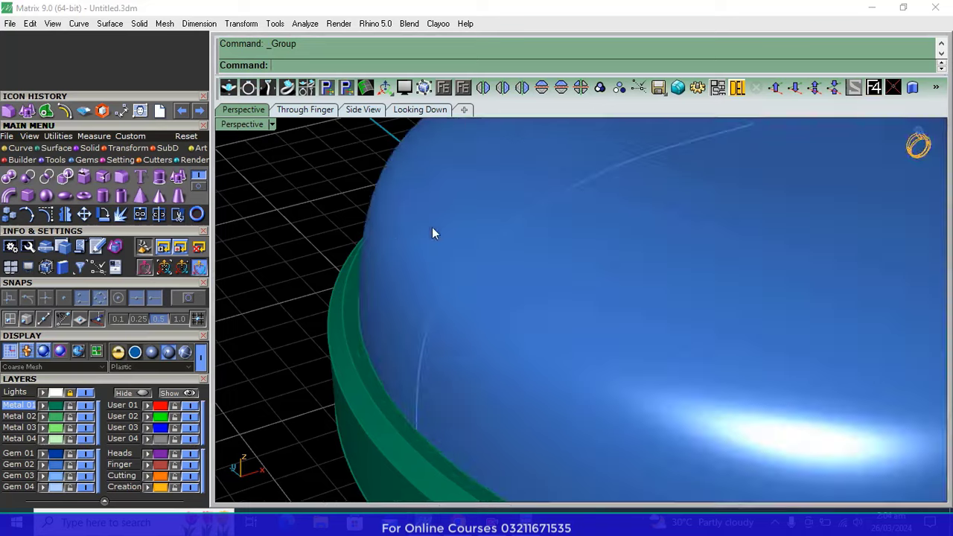
Move the grouped bezel and cabochon down in the perspective view
{"action": "mouse_move", "coordinate": [432, 230]}
{"action": "right_mouse_down"}
{"action": "mouse_move", "coordinate": [528, 289]}
{"action": "mouse_move", "coordinate": [464, 485]}
{"action": "mouse_move", "coordinate": [306, 175]}
{"action": "mouse_move", "coordinate": [448, 241]}
{"action": "mouse_move", "coordinate": [468, 305]}
{"action": "right_mouse_up"}
{"action": "left_click", "coordinate": [468, 305]}
{"action": "left_click_drag", "start_coordinate": [588, 181], "coordinate": [584, 215]}
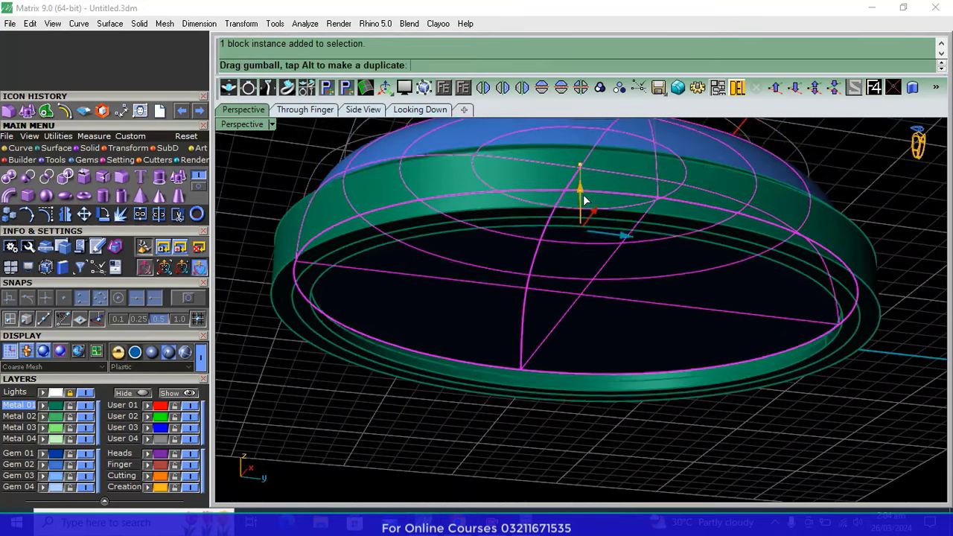
{"action": "key", "text": "Escape"}
In the Through Finger view, shift the cabochon vertically until it seats in the bezel
{"action": "mouse_move", "coordinate": [339, 163]}
{"action": "right_mouse_down"}
{"action": "mouse_move", "coordinate": [314, 160]}
{"action": "mouse_move", "coordinate": [593, 359]}
{"action": "mouse_move", "coordinate": [558, 271]}
{"action": "mouse_move", "coordinate": [564, 396]}
{"action": "mouse_move", "coordinate": [606, 187]}
{"action": "mouse_move", "coordinate": [526, 198]}
{"action": "mouse_move", "coordinate": [541, 270]}
{"action": "right_mouse_up"}
{"action": "left_click", "coordinate": [540, 271]}
{"action": "left_click", "coordinate": [294, 110]}
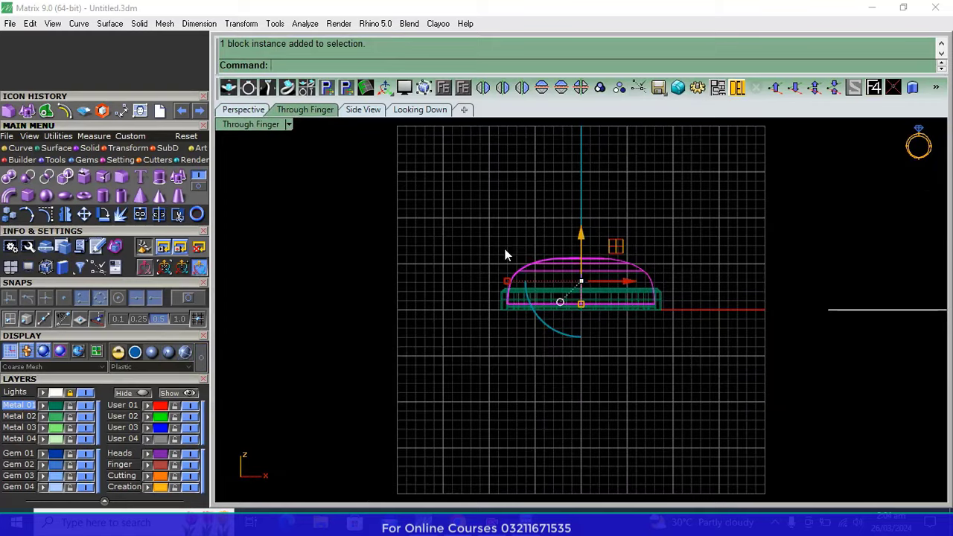
{"action": "scroll", "coordinate": [589, 312], "scroll_direction": "up", "scroll_amount": 5}
{"action": "scroll", "coordinate": [562, 295], "scroll_direction": "up", "scroll_amount": 5}
{"action": "left_click_drag", "start_coordinate": [562, 296], "coordinate": [561, 298]}
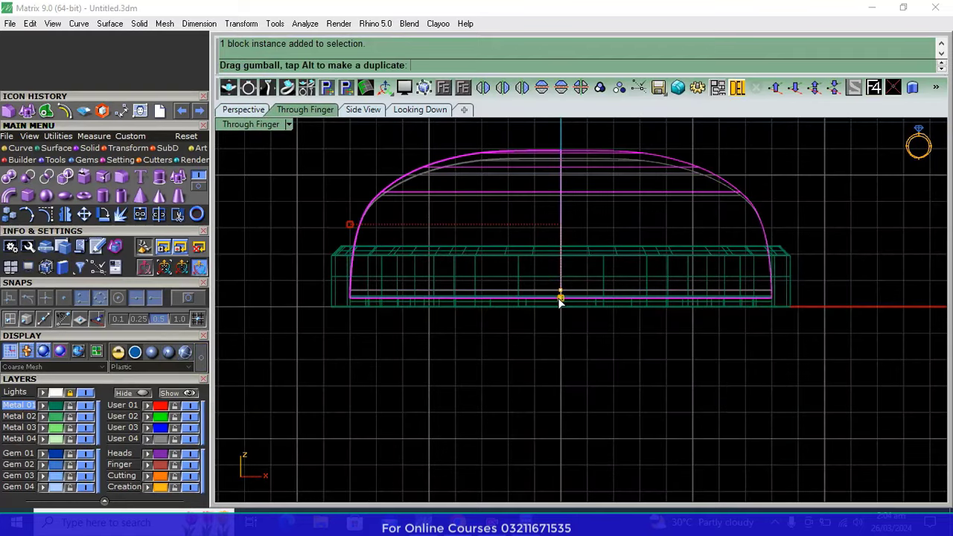
{"action": "scroll", "coordinate": [556, 200], "scroll_direction": "up", "scroll_amount": 2}
{"action": "left_click_drag", "start_coordinate": [556, 200], "coordinate": [558, 191]}
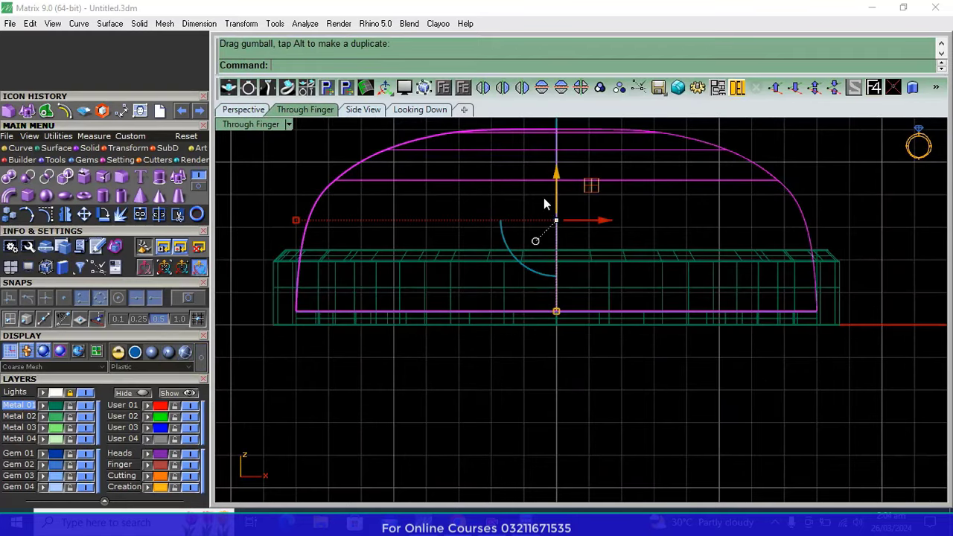
Check the seating in shaded front and side views, then return to perspective
{"action": "left_click", "coordinate": [170, 354]}
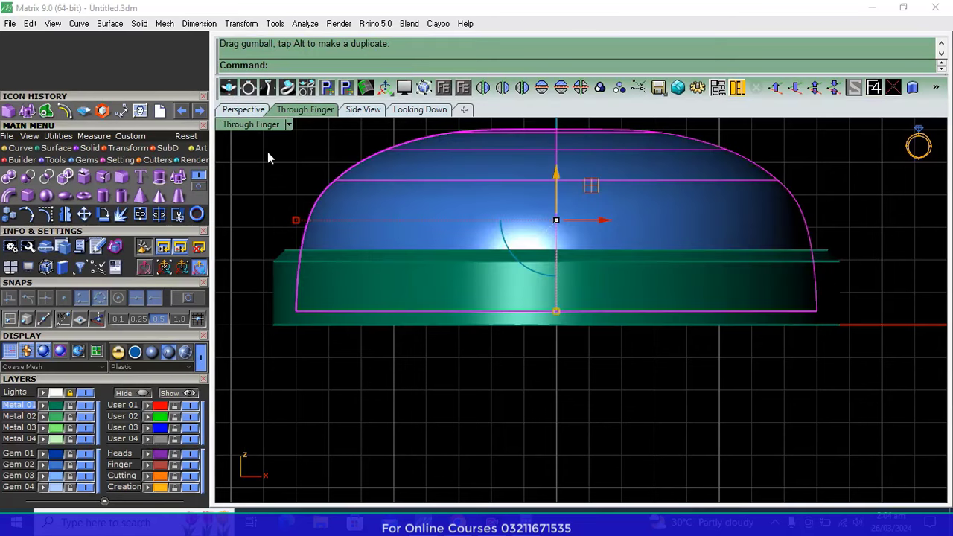
{"action": "left_click", "coordinate": [345, 111]}
{"action": "left_click", "coordinate": [168, 353]}
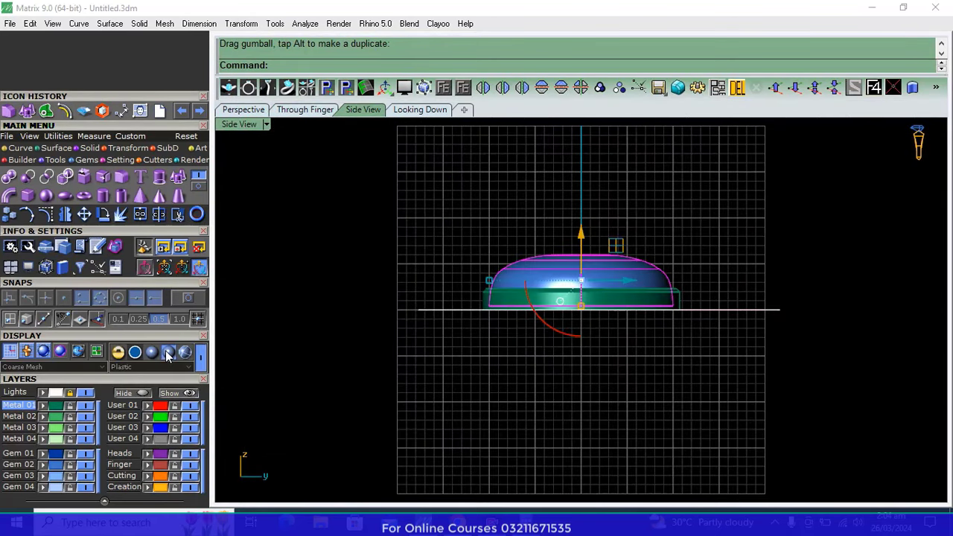
{"action": "left_click", "coordinate": [244, 109]}
{"action": "key", "text": "Escape"}
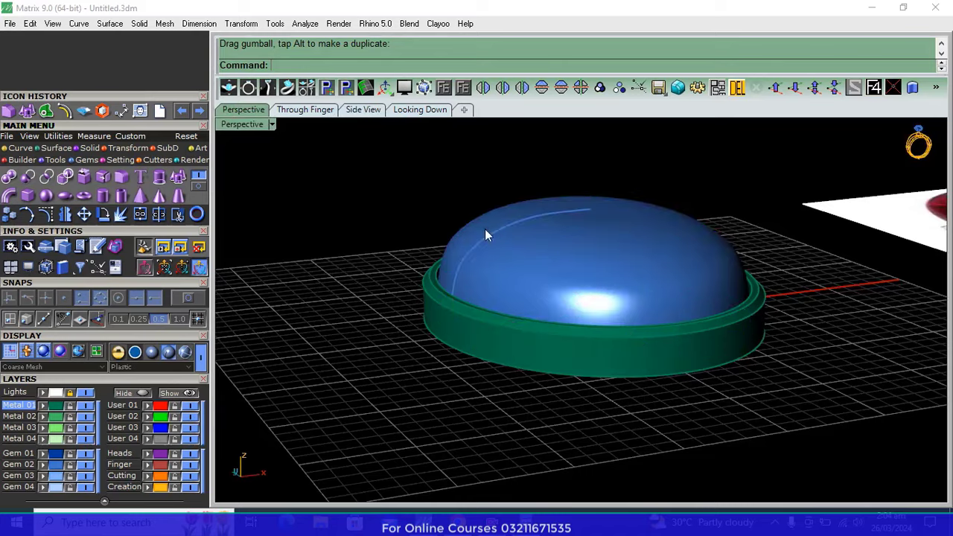
Group the seated cabochon and bezel together
{"action": "mouse_move", "coordinate": [485, 228]}
{"action": "right_mouse_down"}
{"action": "mouse_move", "coordinate": [451, 279]}
{"action": "mouse_move", "coordinate": [560, 300]}
{"action": "right_mouse_up"}
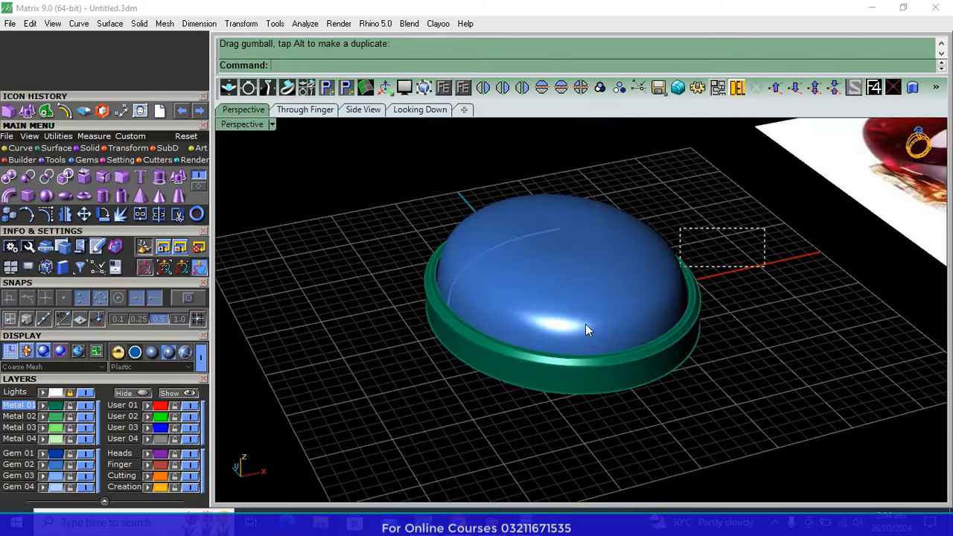
{"action": "left_click", "coordinate": [585, 324]}
{"action": "left_click", "coordinate": [600, 87]}
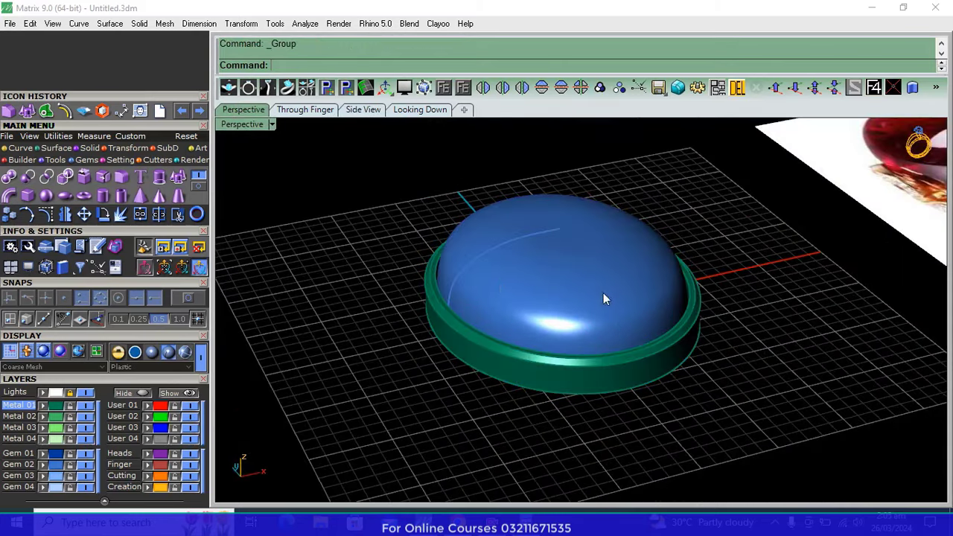
{"action": "scroll", "coordinate": [509, 294], "scroll_direction": "down", "scroll_amount": 5}
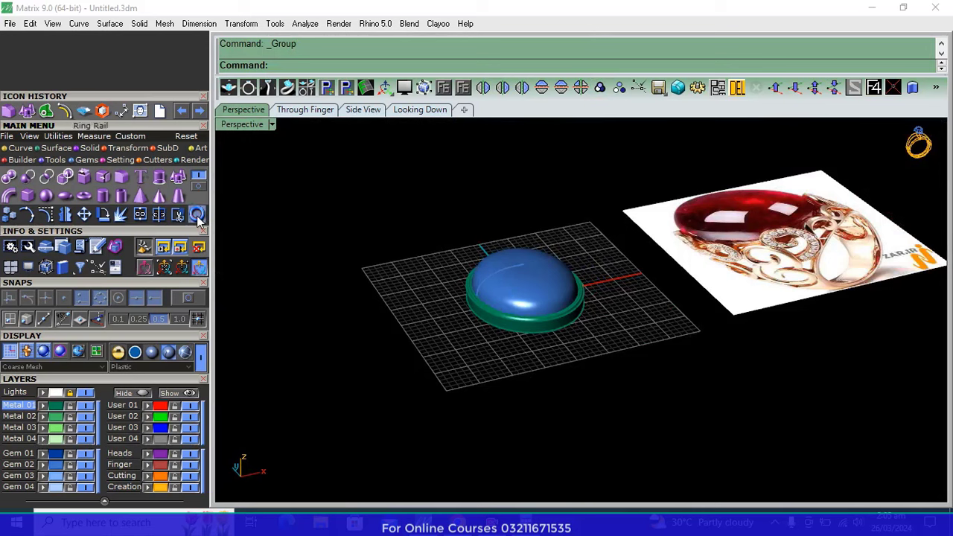
Create a Swiss 20 1/4 ring rail circle from the Ring Rail project and view it looking down
{"action": "left_click", "coordinate": [87, 377]}
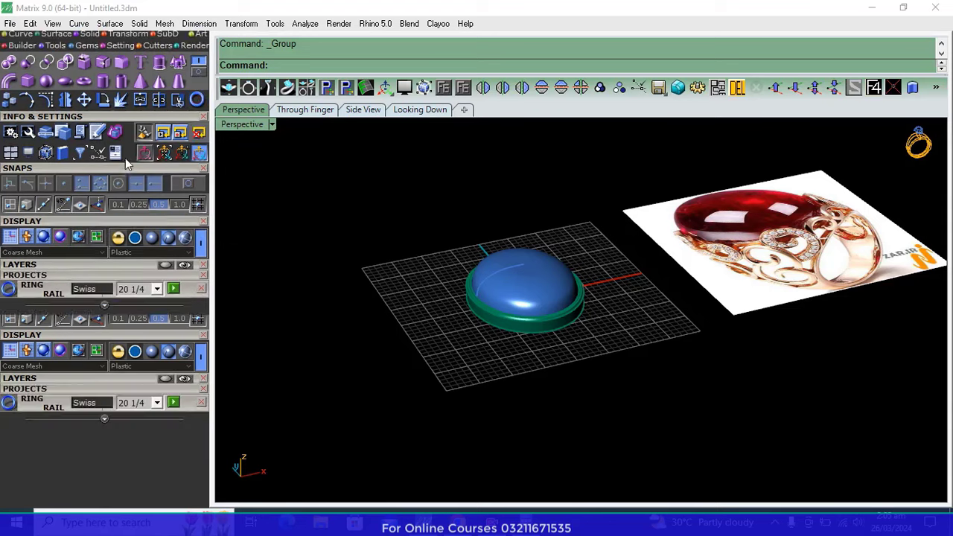
{"action": "left_click", "coordinate": [172, 184]}
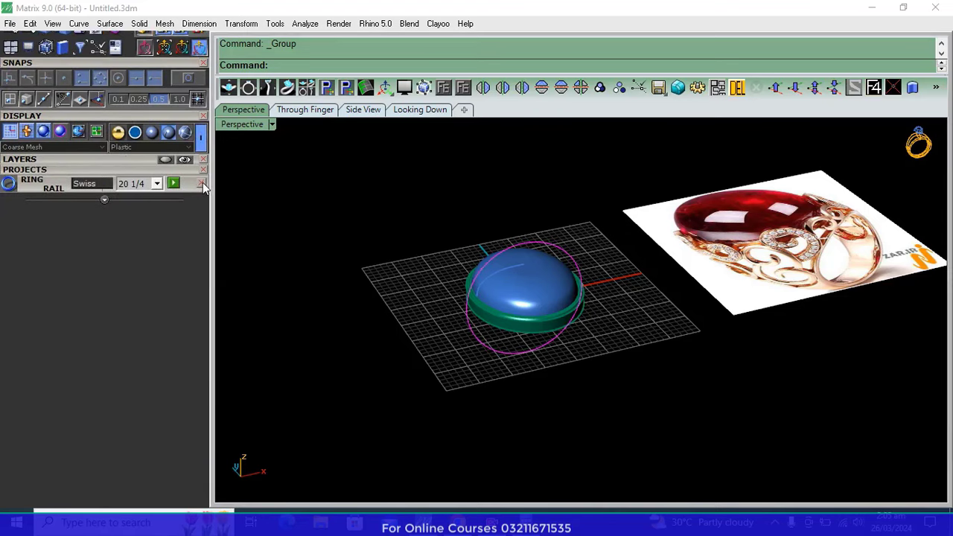
{"action": "left_click", "coordinate": [201, 183]}
{"action": "left_click", "coordinate": [421, 109]}
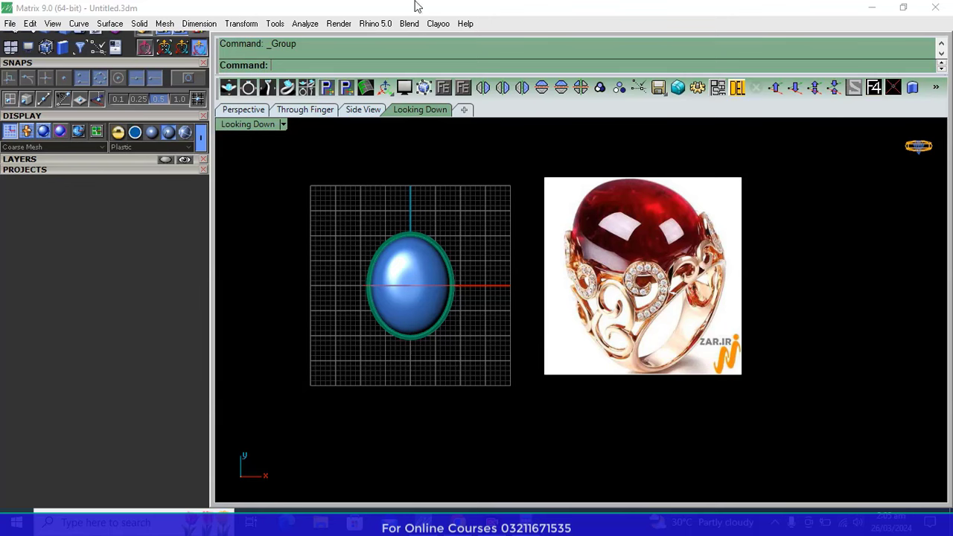
Lift the gem-and-bezel group above the ring rail in Through Finger view, then view it from above
{"action": "left_click", "coordinate": [398, 324]}
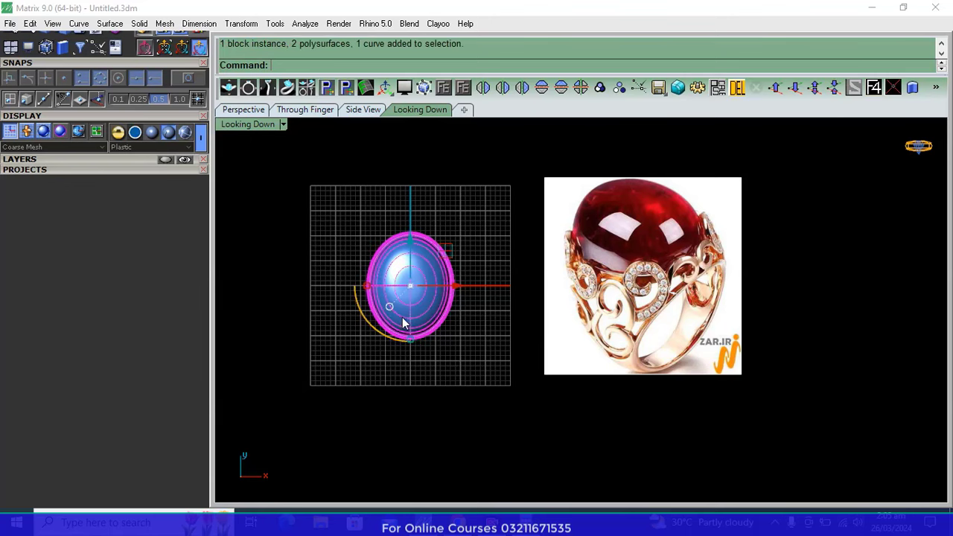
{"action": "left_click", "coordinate": [298, 111]}
{"action": "scroll", "coordinate": [436, 276], "scroll_direction": "down", "scroll_amount": 4}
{"action": "scroll", "coordinate": [435, 275], "scroll_direction": "down", "scroll_amount": 1}
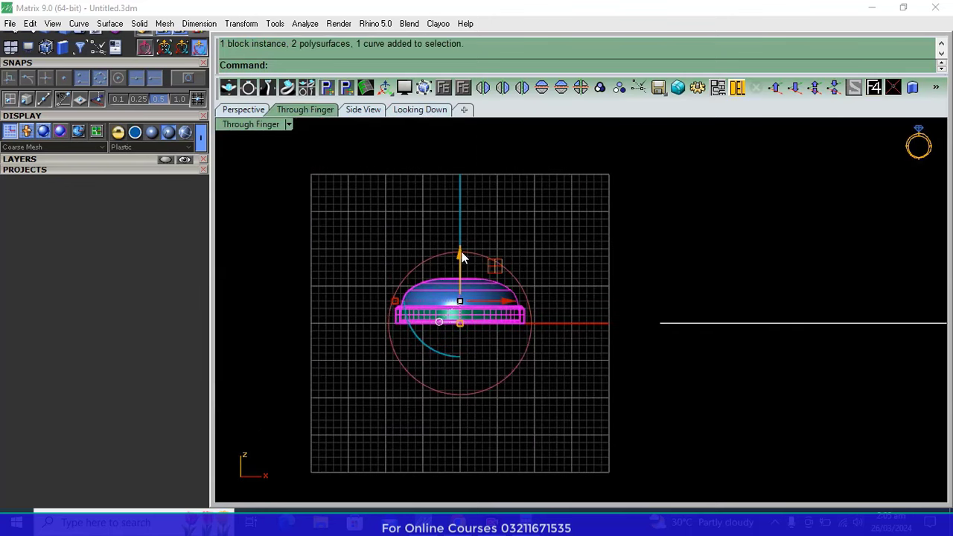
{"action": "mouse_move", "coordinate": [461, 257]}
{"action": "left_mouse_down"}
{"action": "mouse_move", "coordinate": [470, 187]}
{"action": "mouse_move", "coordinate": [491, 171]}
{"action": "mouse_move", "coordinate": [449, 196]}
{"action": "left_mouse_up"}
{"action": "scroll", "coordinate": [462, 224], "scroll_direction": "up", "scroll_amount": 3}
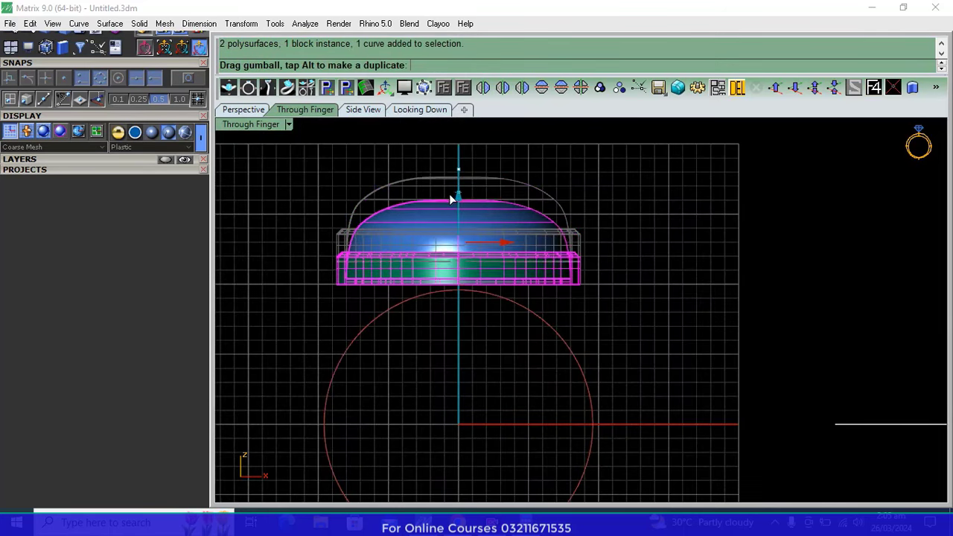
{"action": "left_click_drag", "start_coordinate": [450, 199], "coordinate": [472, 171]}
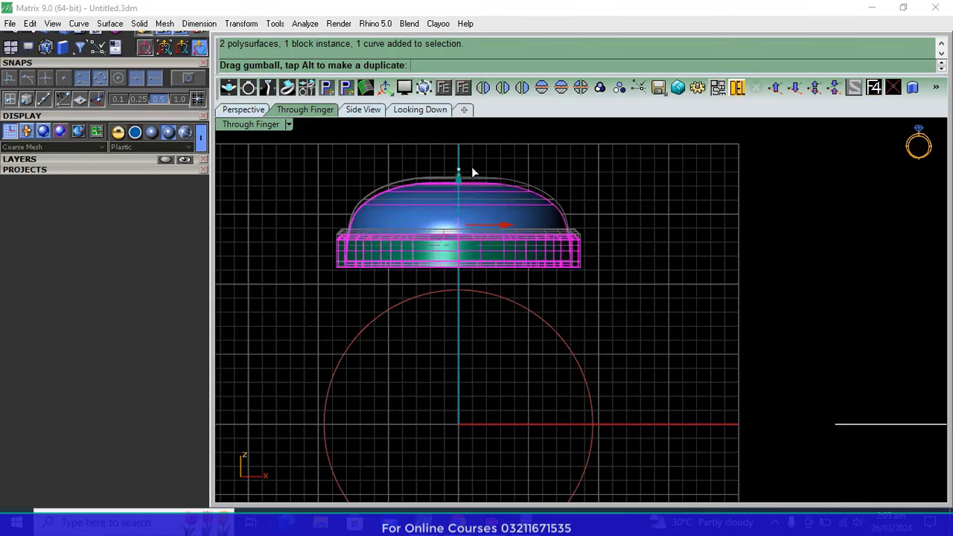
{"action": "left_click", "coordinate": [642, 255]}
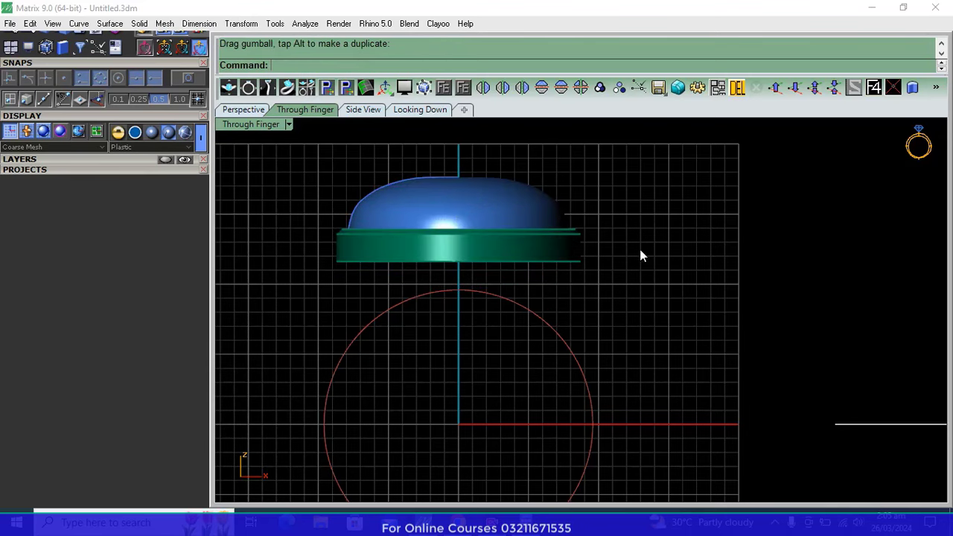
{"action": "left_click", "coordinate": [421, 109]}
{"action": "scroll", "coordinate": [708, 276], "scroll_direction": "up", "scroll_amount": 3}
{"action": "scroll", "coordinate": [690, 262], "scroll_direction": "up", "scroll_amount": 3}
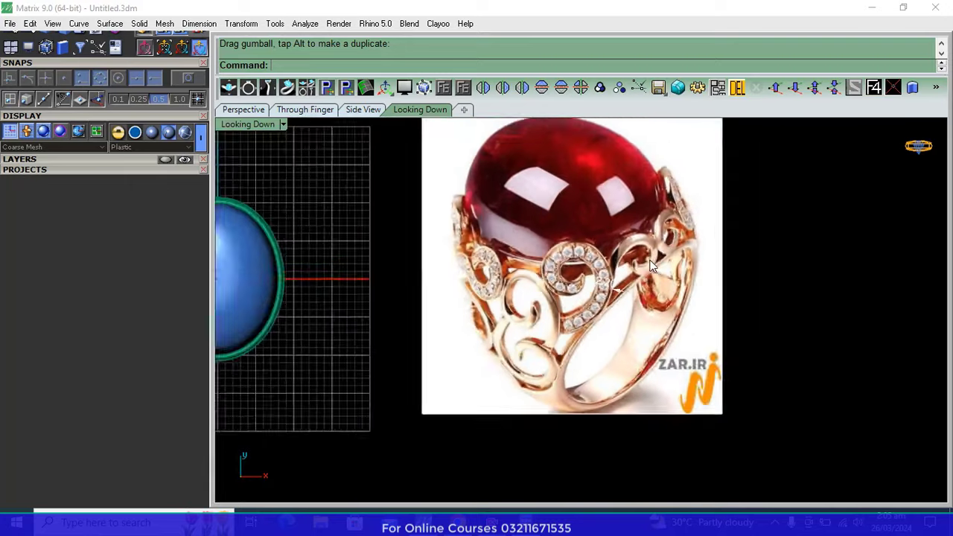
Zoom and pan in on the photo's scroll ornament, then restore the Main Menu panels
{"action": "scroll", "coordinate": [641, 283], "scroll_direction": "down", "scroll_amount": 5}
{"action": "right_click_drag", "start_coordinate": [618, 320], "coordinate": [621, 322]}
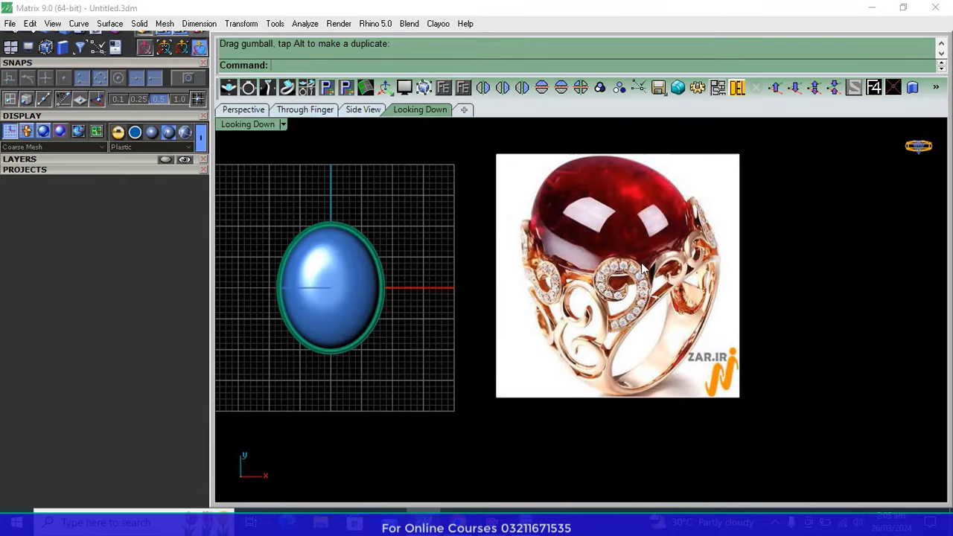
{"action": "scroll", "coordinate": [594, 283], "scroll_direction": "up", "scroll_amount": 2}
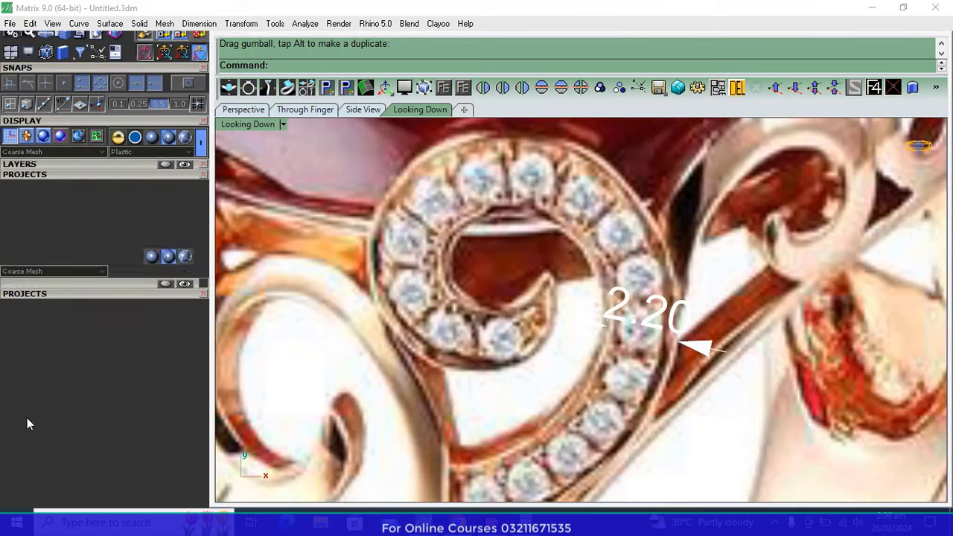
{"action": "left_click", "coordinate": [27, 418]}
Trace the scroll ornament's outer edge from the photo as an interpolated curve
{"action": "left_click", "coordinate": [20, 107]}
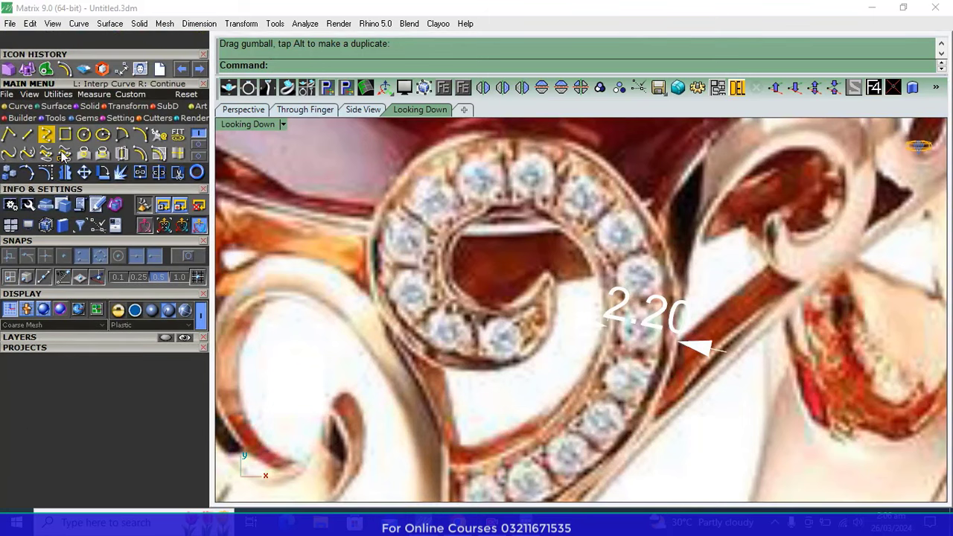
{"action": "left_click", "coordinate": [46, 134]}
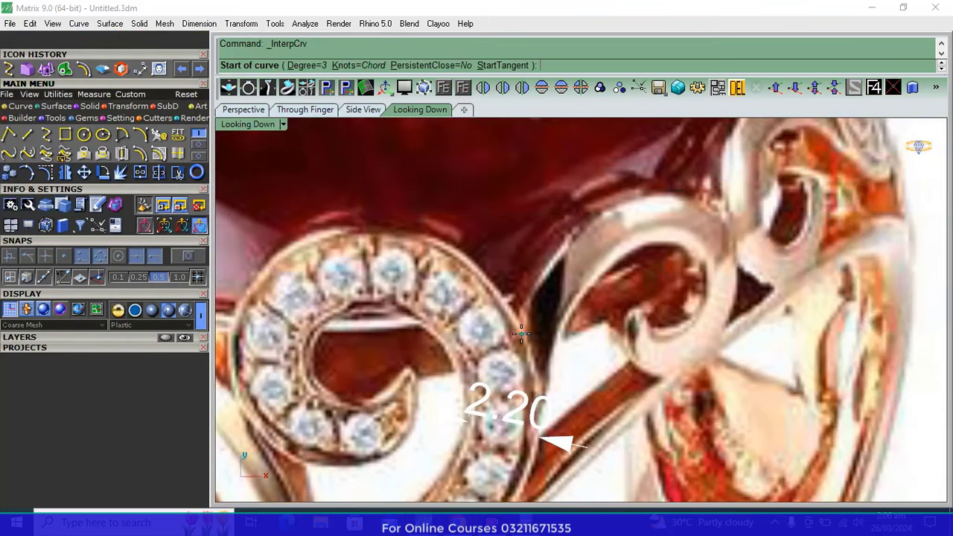
{"action": "left_click", "coordinate": [520, 331]}
{"action": "left_click", "coordinate": [142, 337]}
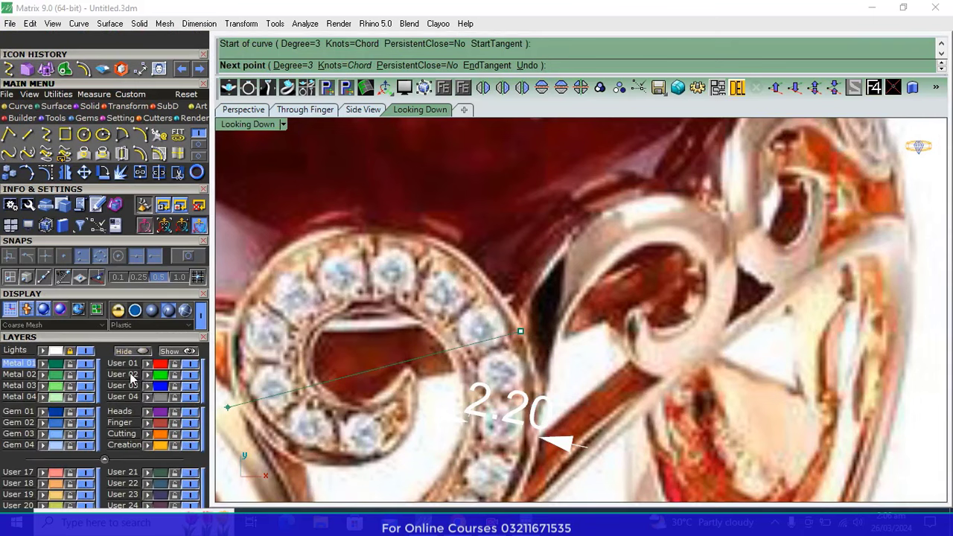
{"action": "left_click", "coordinate": [547, 256]}
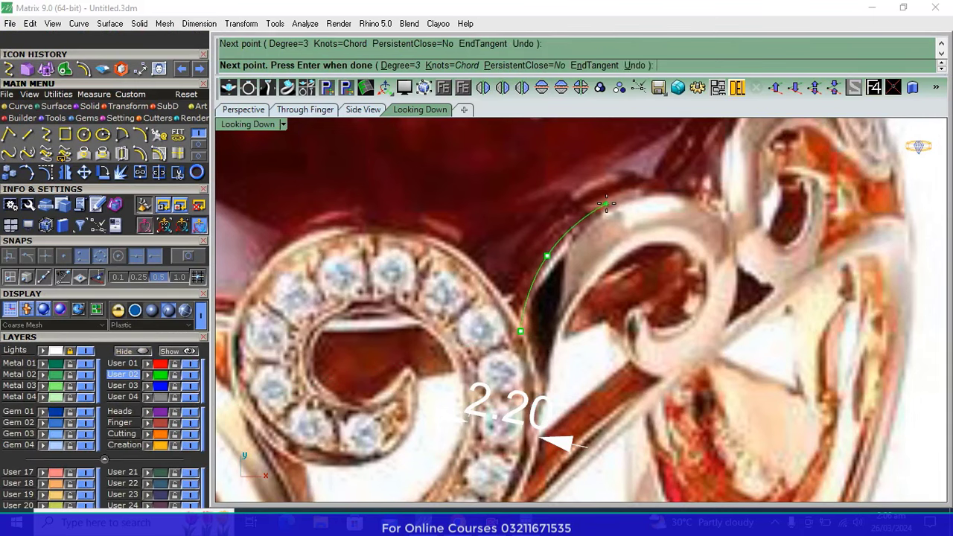
{"action": "left_click", "coordinate": [606, 203]}
{"action": "left_click", "coordinate": [659, 191]}
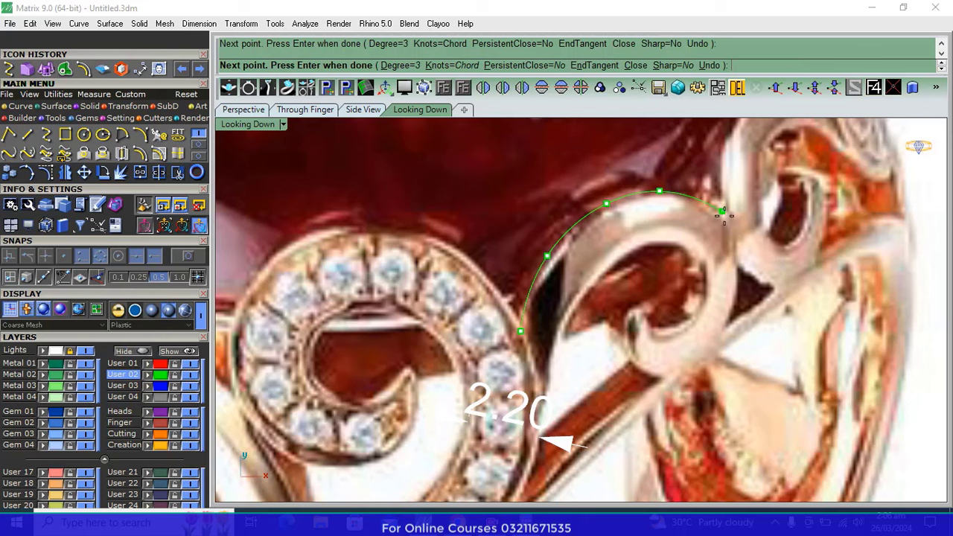
{"action": "left_click", "coordinate": [723, 212]}
{"action": "left_click", "coordinate": [739, 292]}
{"action": "left_click", "coordinate": [707, 367]}
{"action": "left_click", "coordinate": [635, 365]}
{"action": "scroll", "coordinate": [627, 333], "scroll_direction": "up", "scroll_amount": 3}
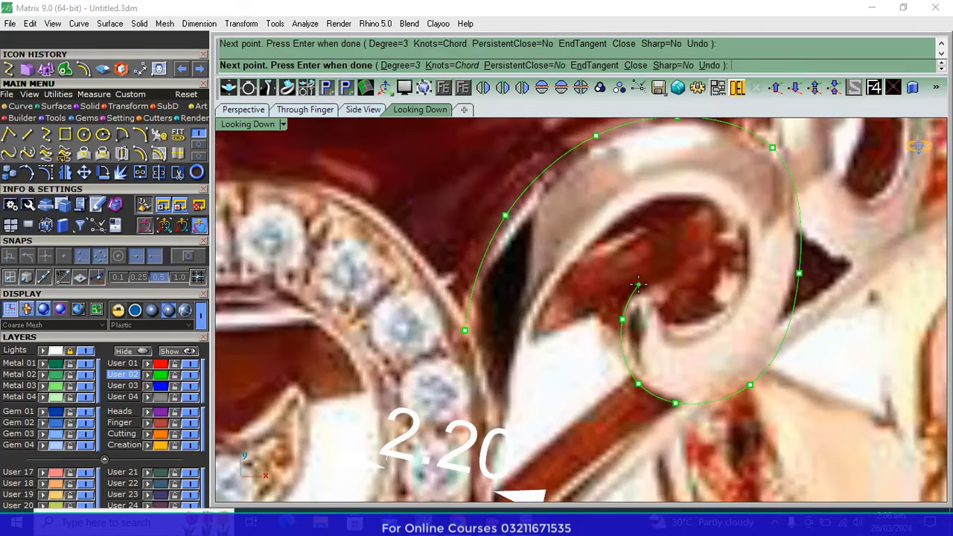
{"action": "key", "text": "Return"}
{"action": "key", "text": "Return"}
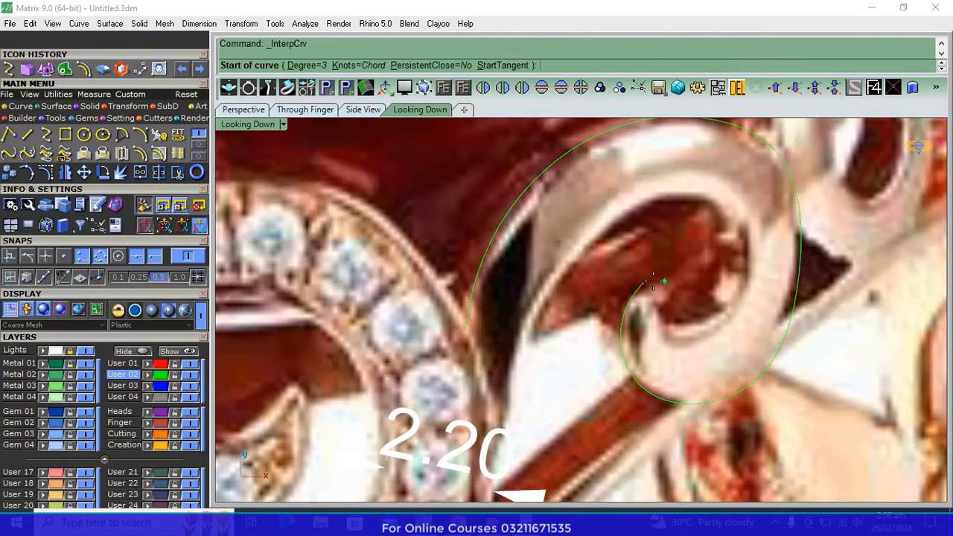
Trace the scroll's inner spiral as a second interpolated curve
{"action": "left_click", "coordinate": [643, 282]}
{"action": "left_click", "coordinate": [664, 319]}
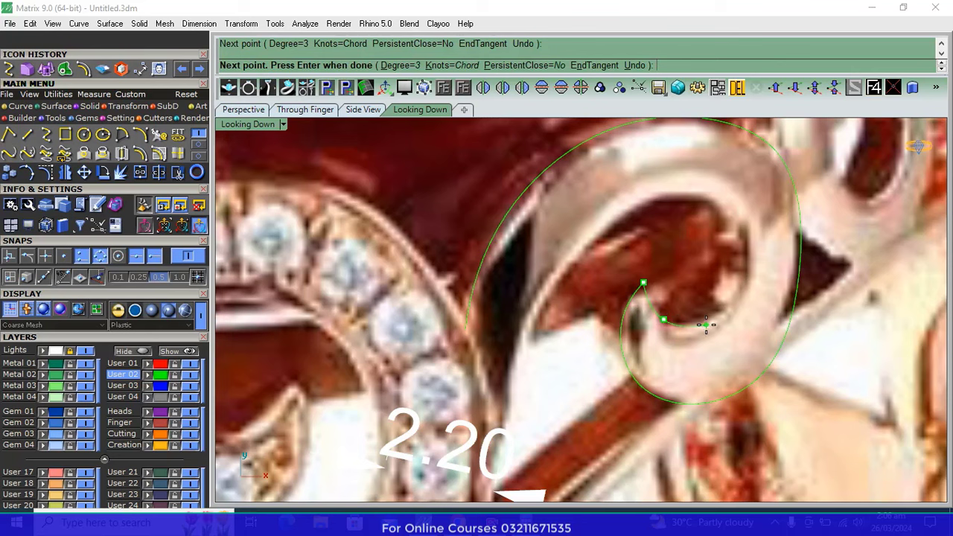
{"action": "left_click", "coordinate": [706, 325]}
{"action": "left_click", "coordinate": [736, 272]}
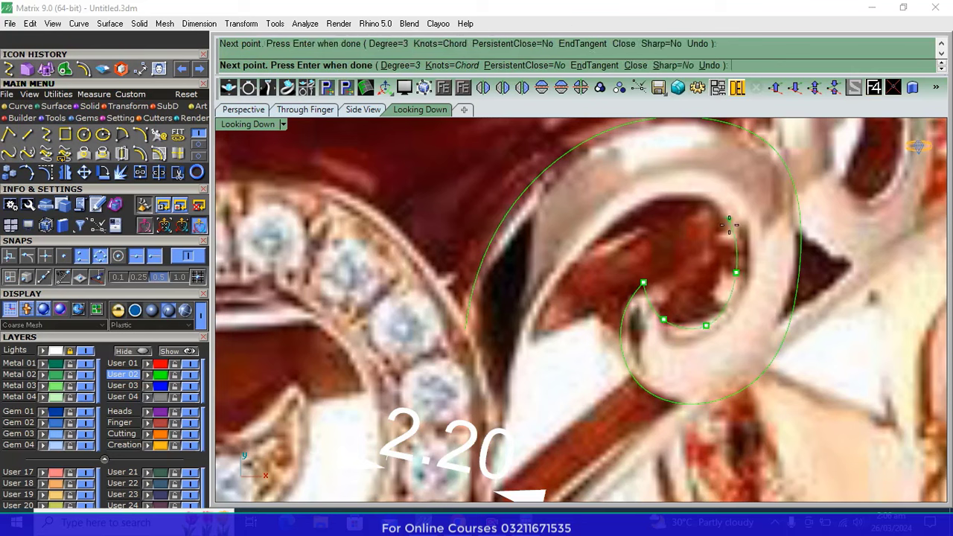
{"action": "left_click", "coordinate": [658, 204]}
{"action": "left_click", "coordinate": [573, 261]}
{"action": "left_click", "coordinate": [500, 406]}
{"action": "key", "text": "Return"}
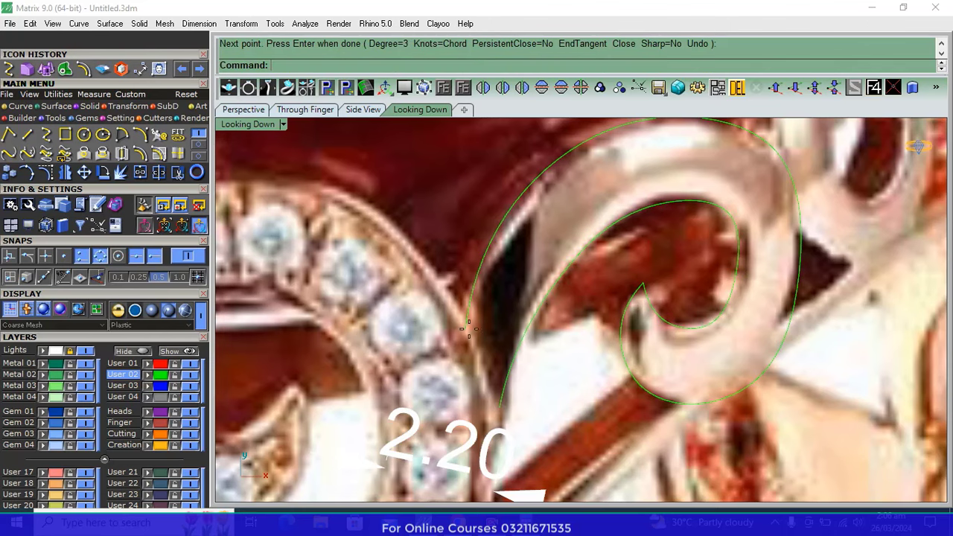
Draw a short tip curve from the spiral's end to the outer curve's end, then hide the photo
{"action": "key", "text": "Return"}
{"action": "left_click", "coordinate": [462, 337]}
{"action": "left_click", "coordinate": [480, 369]}
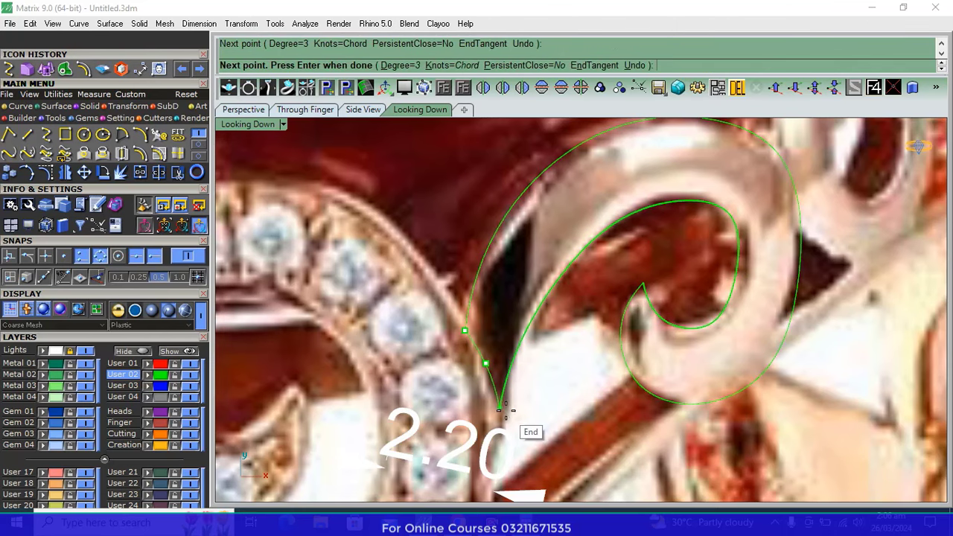
{"action": "left_click", "coordinate": [500, 406]}
{"action": "key", "text": "Return"}
{"action": "left_click", "coordinate": [89, 352]}
{"action": "scroll", "coordinate": [382, 352], "scroll_direction": "down", "scroll_amount": 3}
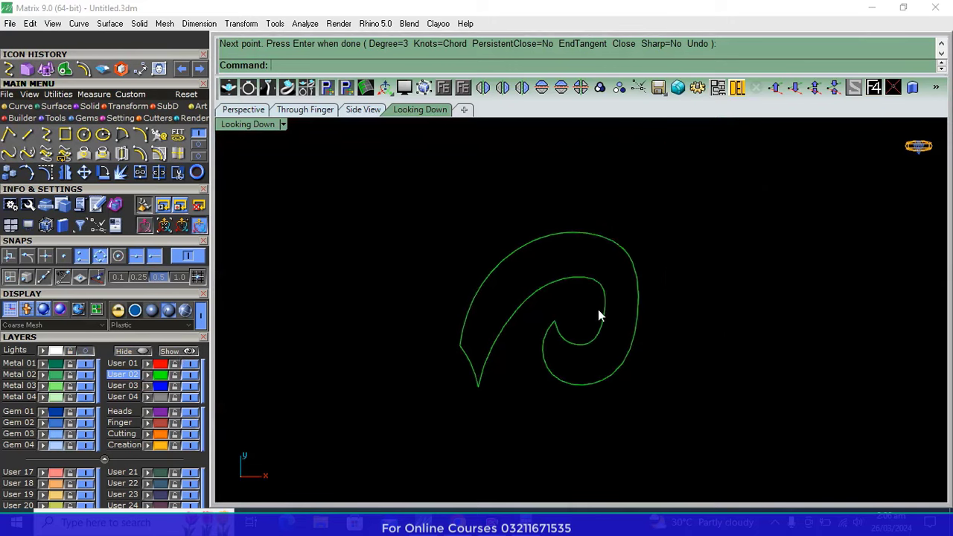
Join the three scroll curves into one closed outline and show its control points
{"action": "key", "text": "ctrl+a"}
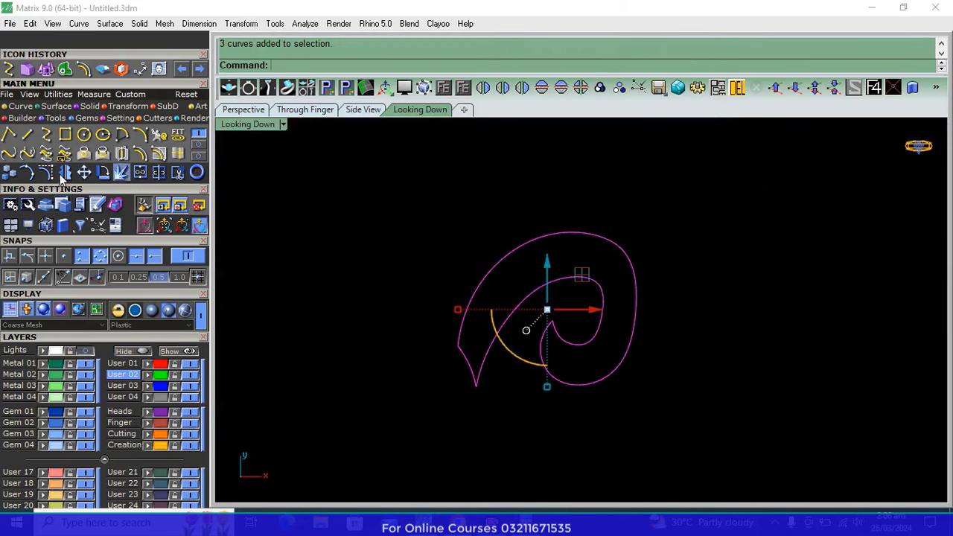
{"action": "left_click", "coordinate": [45, 172]}
{"action": "key", "text": "F10"}
{"action": "scroll", "coordinate": [624, 289], "scroll_direction": "up", "scroll_amount": 3}
Pull an outline control point to the right and select inner points to start reshaping
{"action": "left_click_drag", "start_coordinate": [677, 293], "coordinate": [617, 357]}
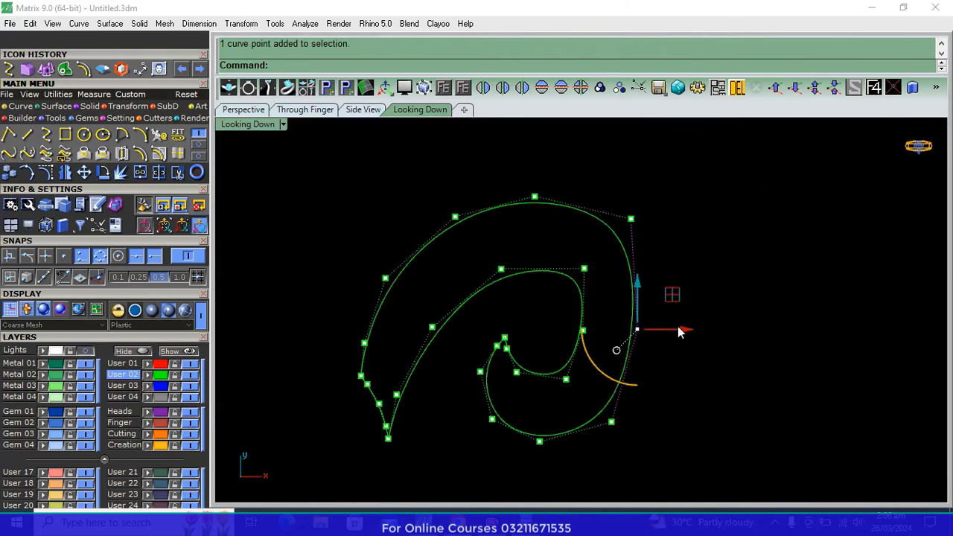
{"action": "left_click_drag", "start_coordinate": [683, 330], "coordinate": [709, 330]}
{"action": "key", "text": "Escape"}
{"action": "scroll", "coordinate": [611, 343], "scroll_direction": "up", "scroll_amount": 3}
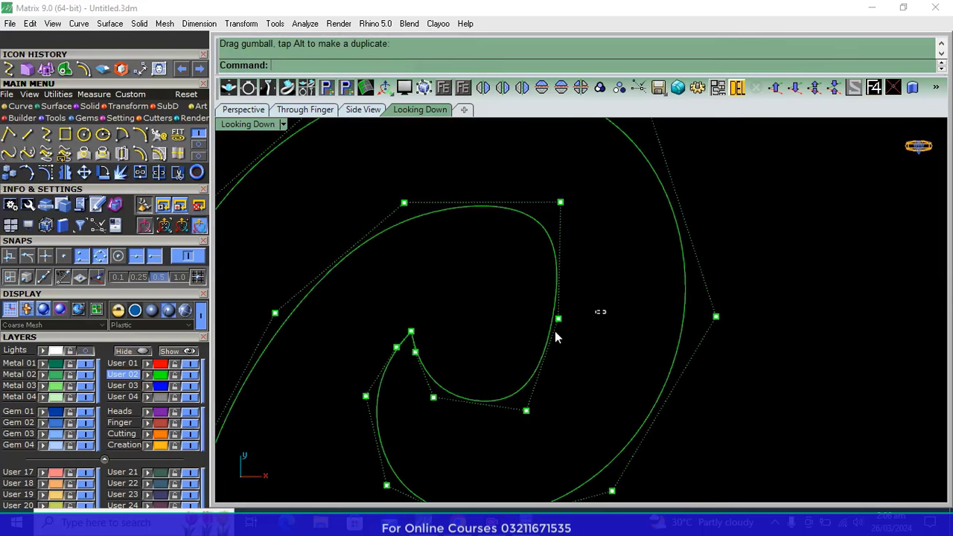
{"action": "left_click_drag", "start_coordinate": [555, 330], "coordinate": [644, 276]}
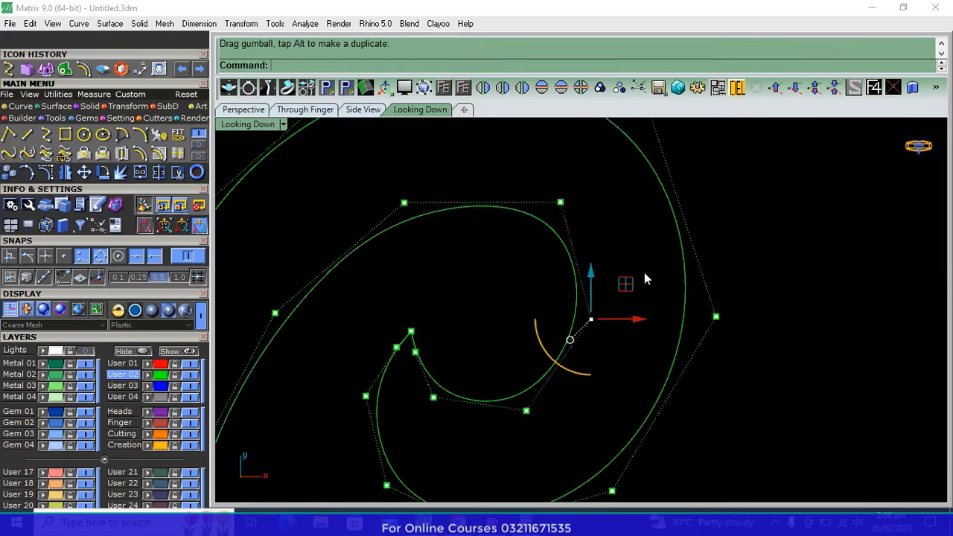
{"action": "key", "text": "Escape"}
{"action": "scroll", "coordinate": [559, 283], "scroll_direction": "up", "scroll_amount": 2}
{"action": "left_click_drag", "start_coordinate": [564, 280], "coordinate": [565, 280]}
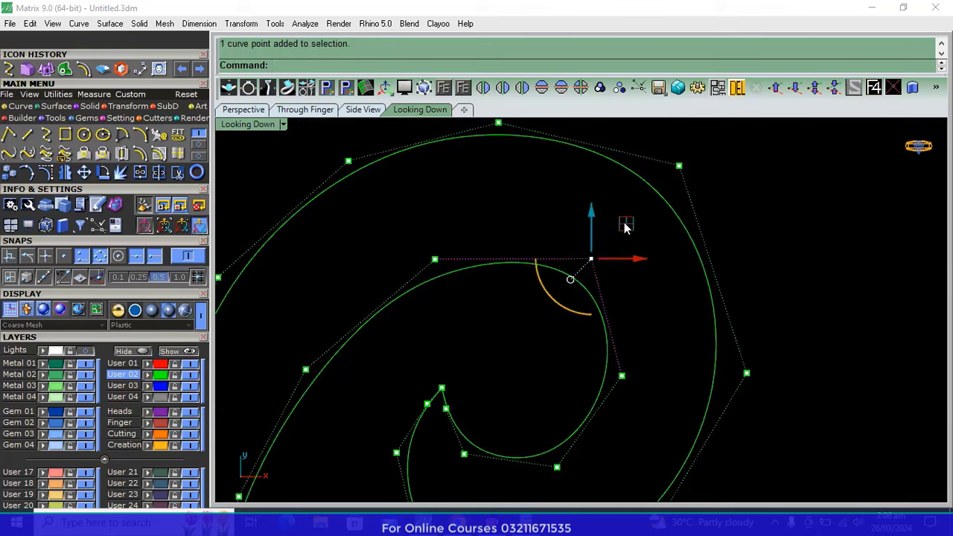
{"action": "key", "text": "Escape"}
{"action": "scroll", "coordinate": [601, 244], "scroll_direction": "down", "scroll_amount": 3}
{"action": "scroll", "coordinate": [554, 356], "scroll_direction": "up", "scroll_amount": 2}
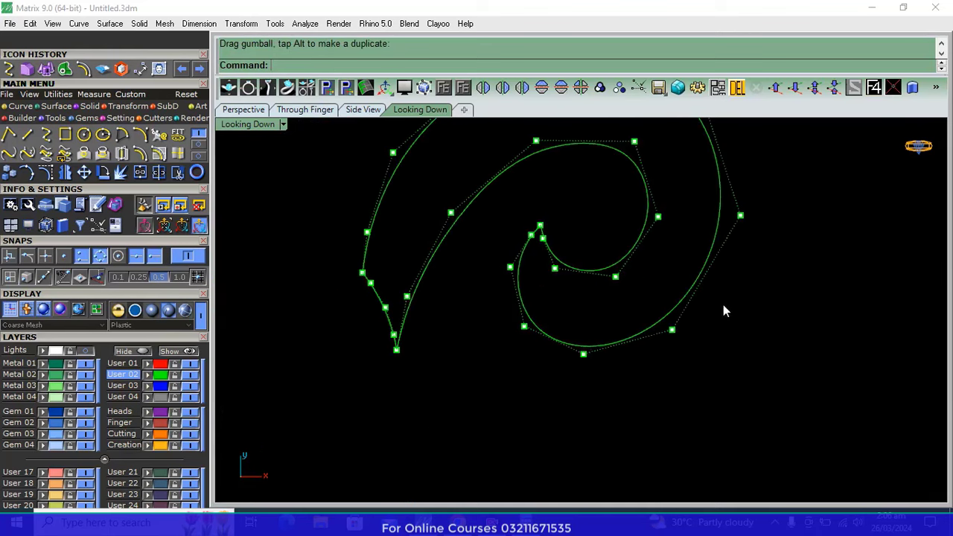
Move points on the lower curve and inner curl to smooth the outline, then hide the points
{"action": "left_click", "coordinate": [671, 330]}
{"action": "left_click_drag", "start_coordinate": [711, 298], "coordinate": [801, 296]}
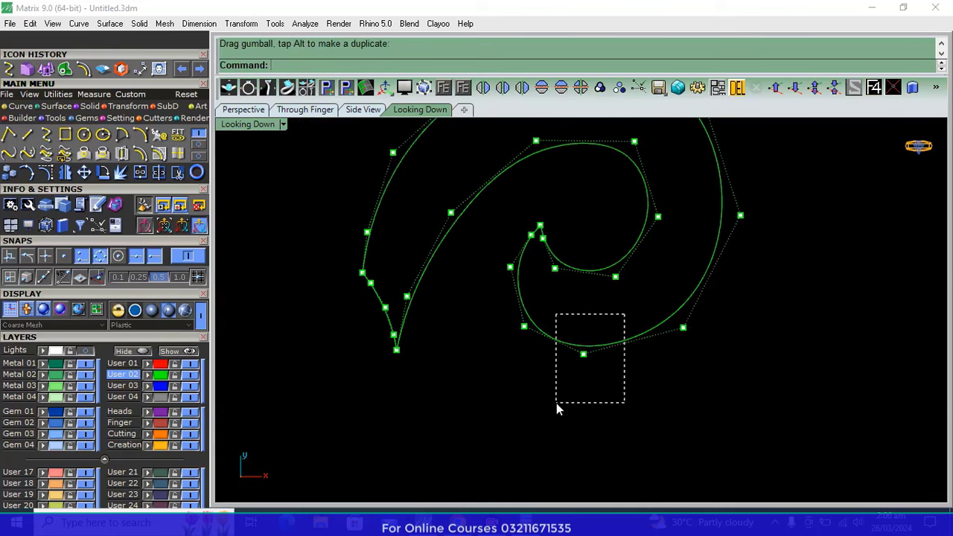
{"action": "left_click_drag", "start_coordinate": [556, 402], "coordinate": [556, 403]}
{"action": "left_click_drag", "start_coordinate": [617, 319], "coordinate": [627, 276]}
{"action": "left_click", "coordinate": [524, 326]}
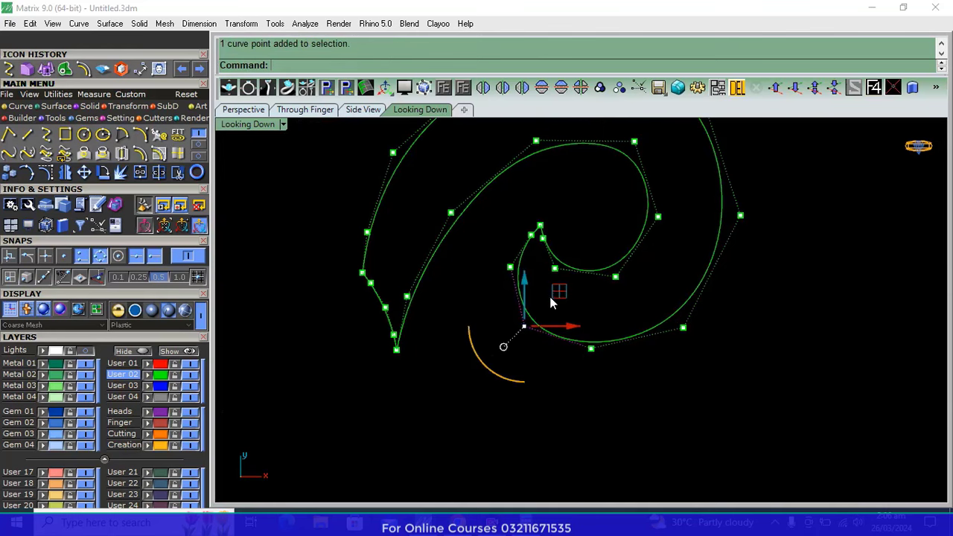
{"action": "left_click_drag", "start_coordinate": [551, 301], "coordinate": [569, 283]}
{"action": "scroll", "coordinate": [642, 261], "scroll_direction": "down", "scroll_amount": 1}
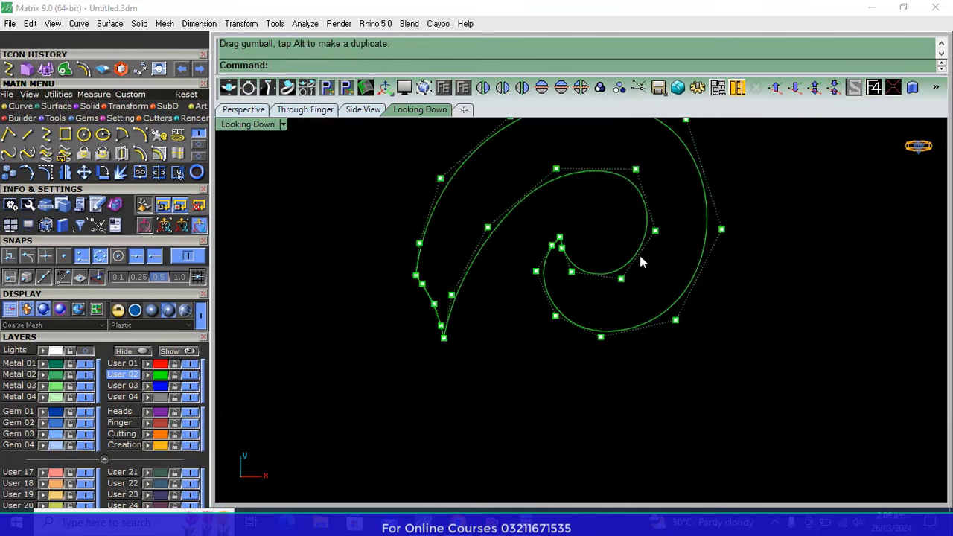
{"action": "key", "text": "Up"}
{"action": "key", "text": "Up"}
{"action": "key", "text": "Escape"}
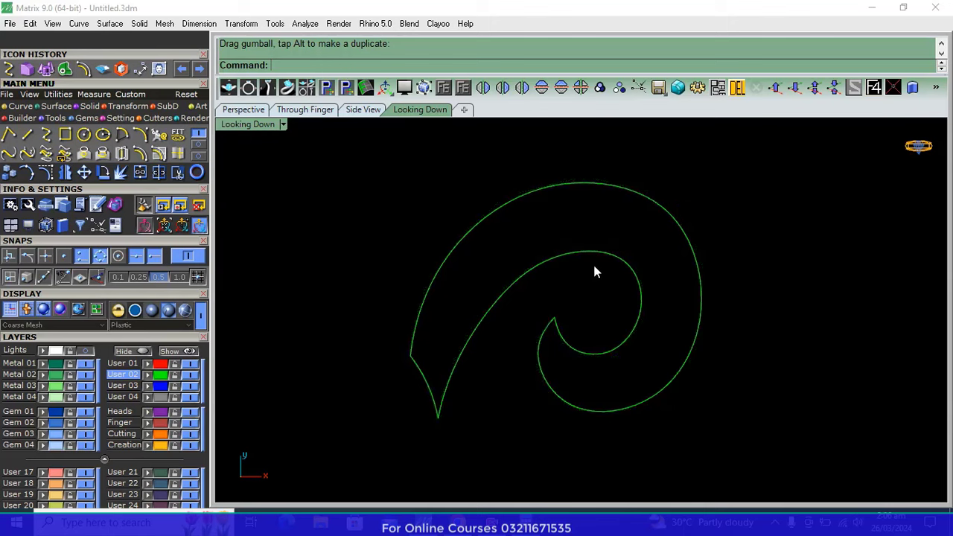
Refine the top-right and top control points of the outer curve, then hide the points
{"action": "left_click_drag", "start_coordinate": [633, 218], "coordinate": [633, 219]}
{"action": "key", "text": "F10"}
{"action": "scroll", "coordinate": [708, 179], "scroll_direction": "up", "scroll_amount": 3}
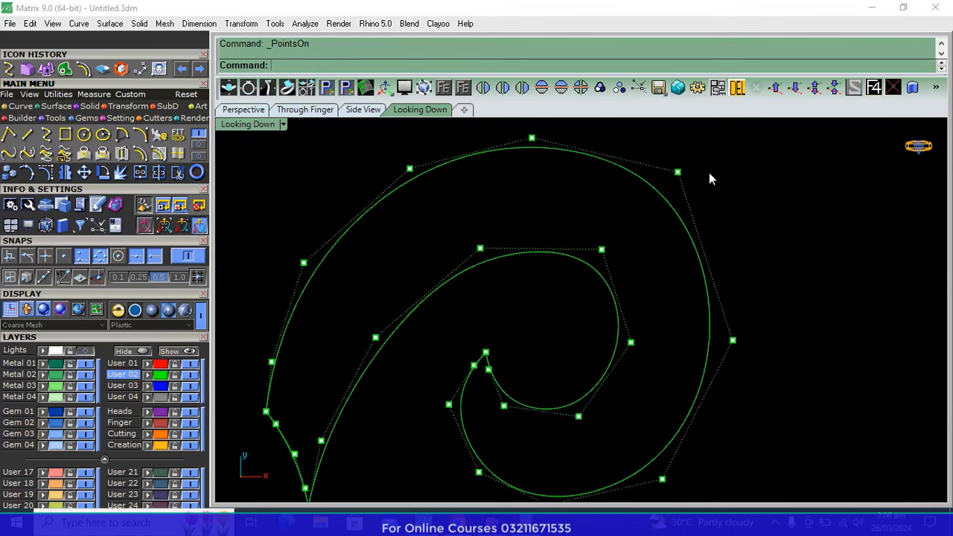
{"action": "left_click", "coordinate": [678, 172]}
{"action": "left_click_drag", "start_coordinate": [709, 144], "coordinate": [723, 159]}
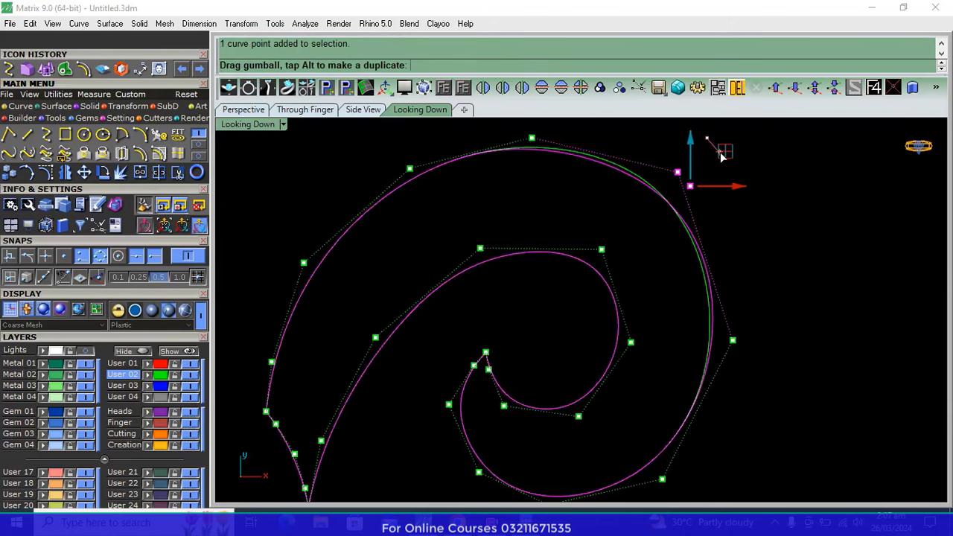
{"action": "key", "text": "Escape"}
{"action": "left_click_drag", "start_coordinate": [629, 236], "coordinate": [630, 236]}
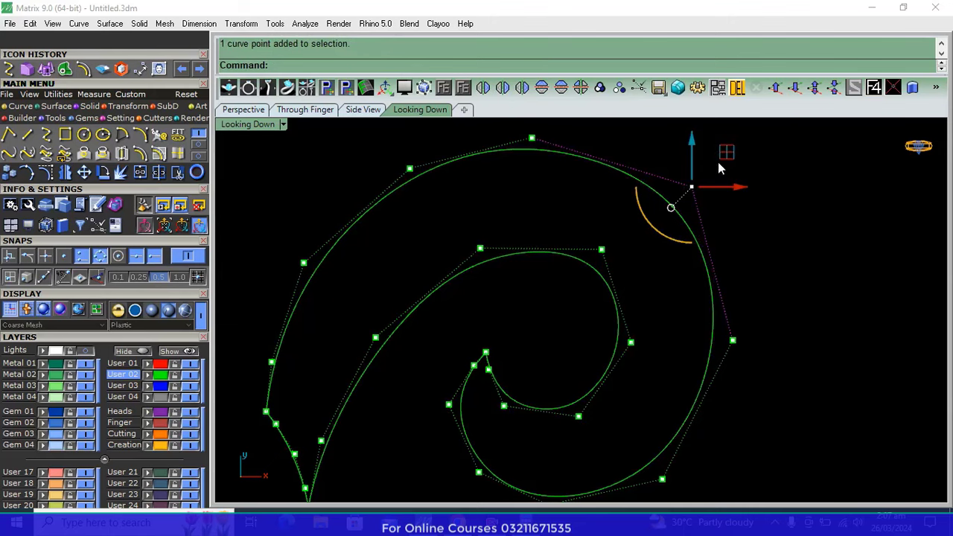
{"action": "scroll", "coordinate": [590, 221], "scroll_direction": "down", "scroll_amount": 4}
{"action": "left_click", "coordinate": [565, 185]}
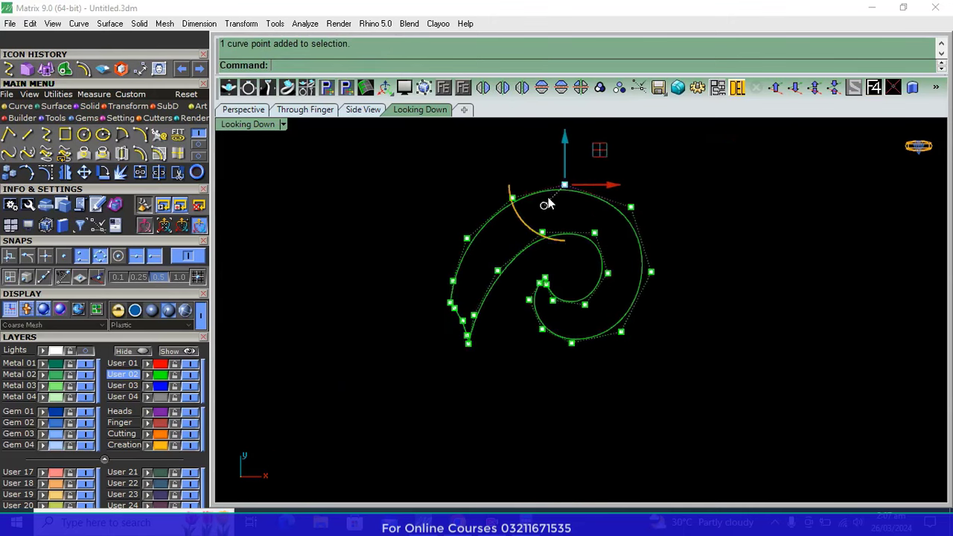
{"action": "scroll", "coordinate": [578, 167], "scroll_direction": "up", "scroll_amount": 3}
{"action": "scroll", "coordinate": [599, 208], "scroll_direction": "down", "scroll_amount": 4}
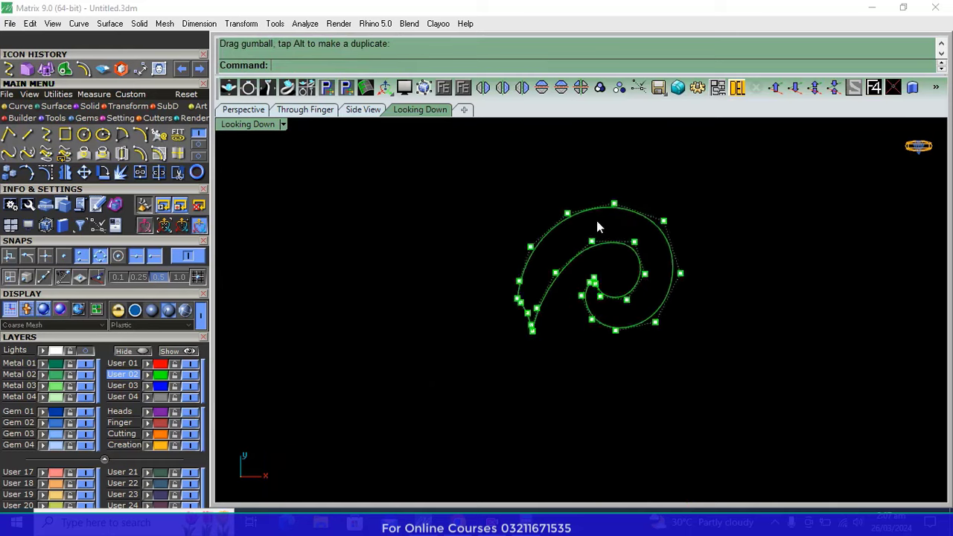
{"action": "key", "text": "Escape"}
Turn the ring reference photo back on and frame the whole ring
{"action": "left_click", "coordinate": [71, 351]}
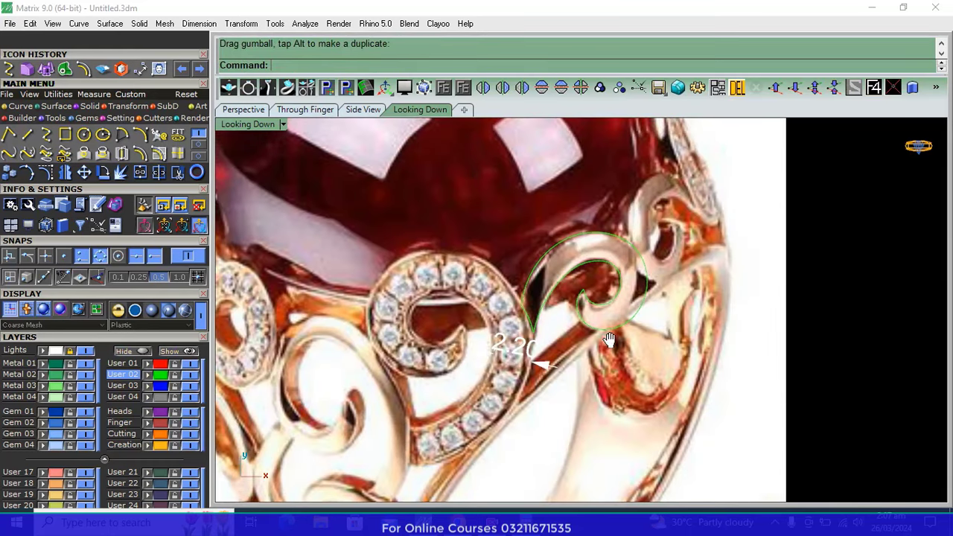
{"action": "scroll", "coordinate": [635, 225], "scroll_direction": "up", "scroll_amount": 2}
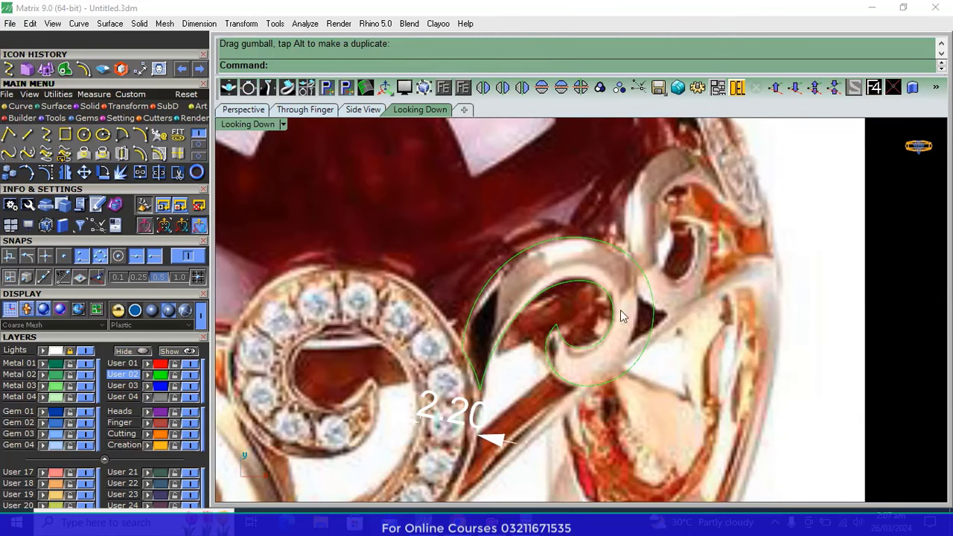
{"action": "scroll", "coordinate": [514, 306], "scroll_direction": "down", "scroll_amount": 3}
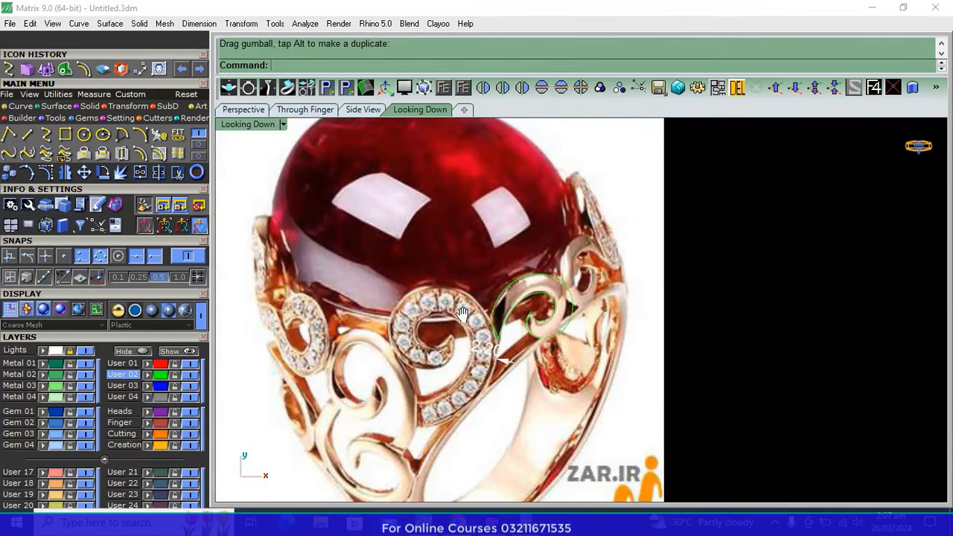
{"action": "right_click_drag", "start_coordinate": [462, 312], "coordinate": [512, 291]}
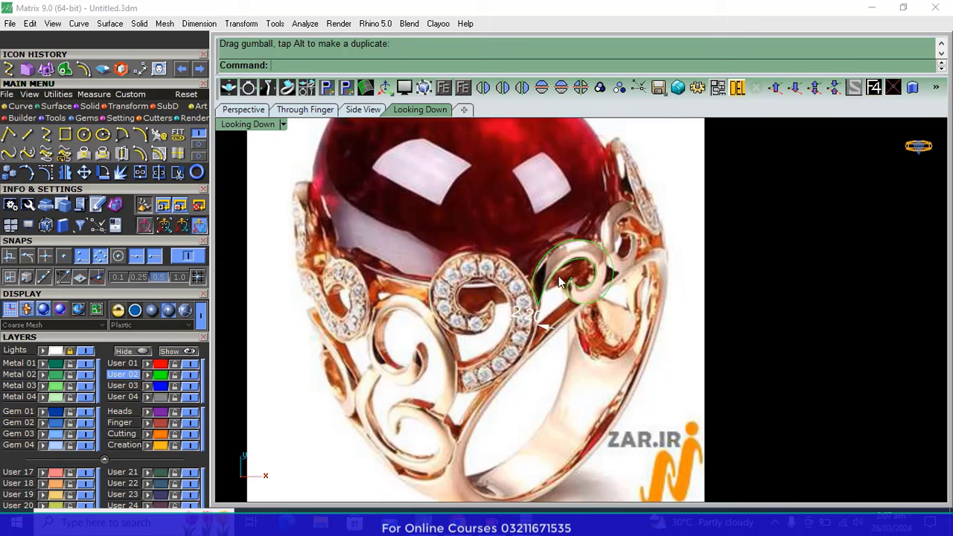
Trace the second scroll's outer edge from the photo as an interpolated curve
{"action": "right_click", "coordinate": [450, 320]}
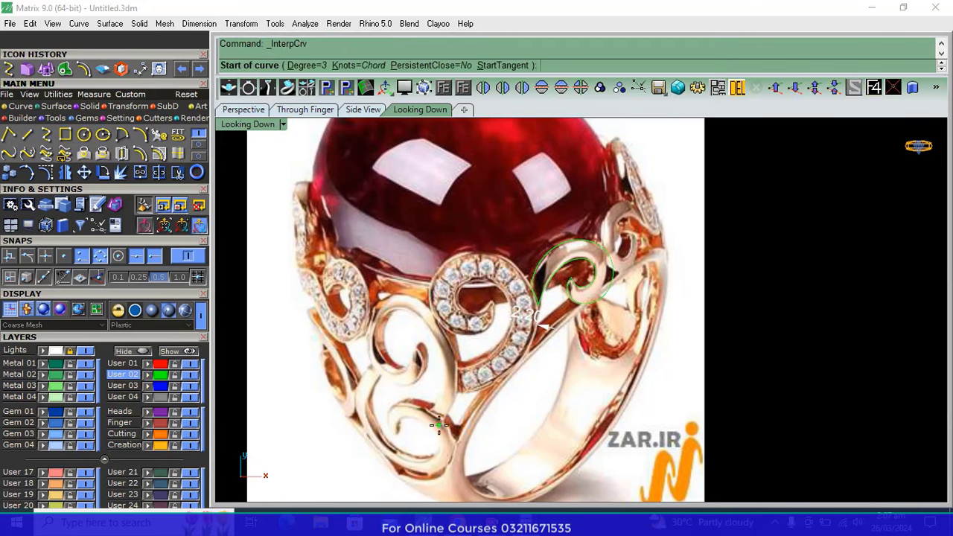
{"action": "scroll", "coordinate": [435, 430], "scroll_direction": "up", "scroll_amount": 2}
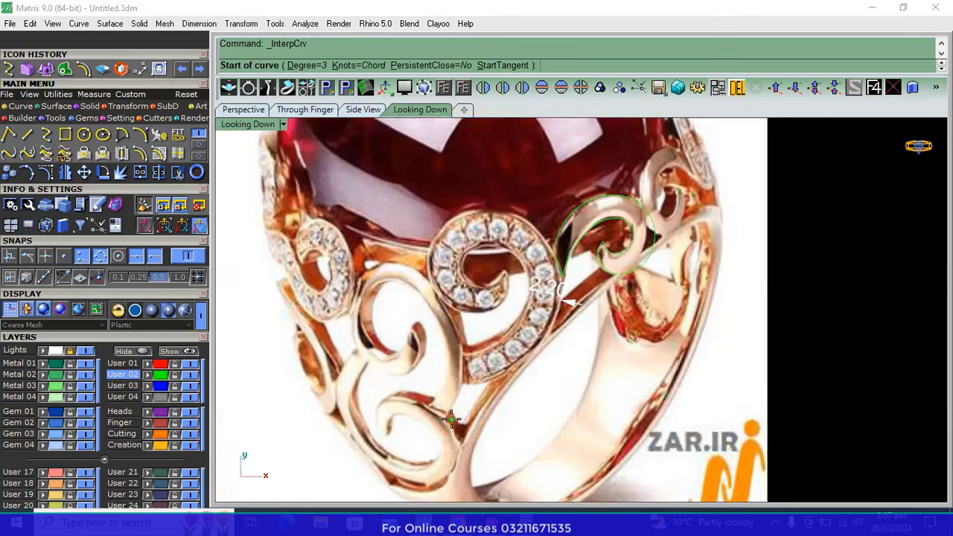
{"action": "scroll", "coordinate": [447, 413], "scroll_direction": "up", "scroll_amount": 3}
{"action": "left_click", "coordinate": [435, 417]}
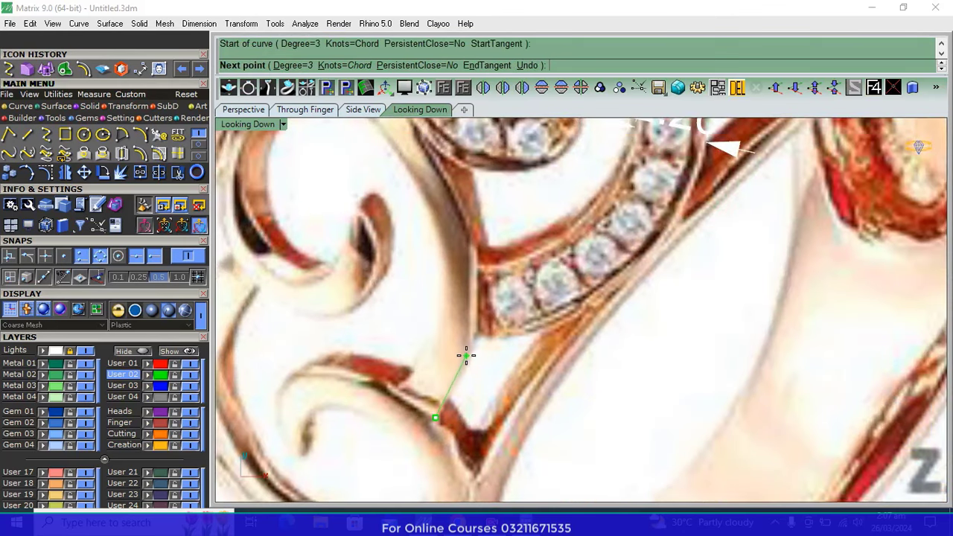
{"action": "left_click", "coordinate": [464, 355]}
{"action": "left_click", "coordinate": [462, 203]}
{"action": "right_click_drag", "start_coordinate": [462, 202], "coordinate": [570, 391]}
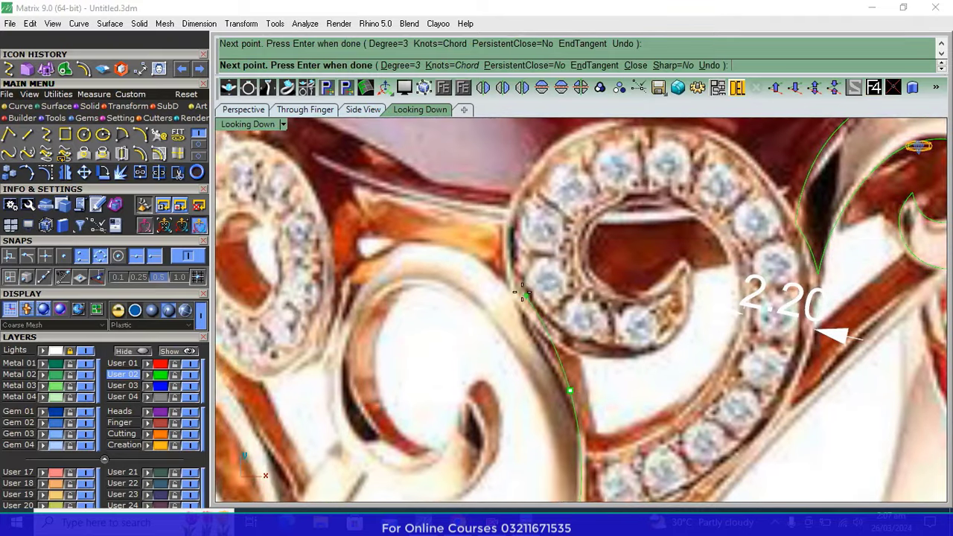
{"action": "left_click", "coordinate": [497, 275]}
{"action": "left_click", "coordinate": [419, 239]}
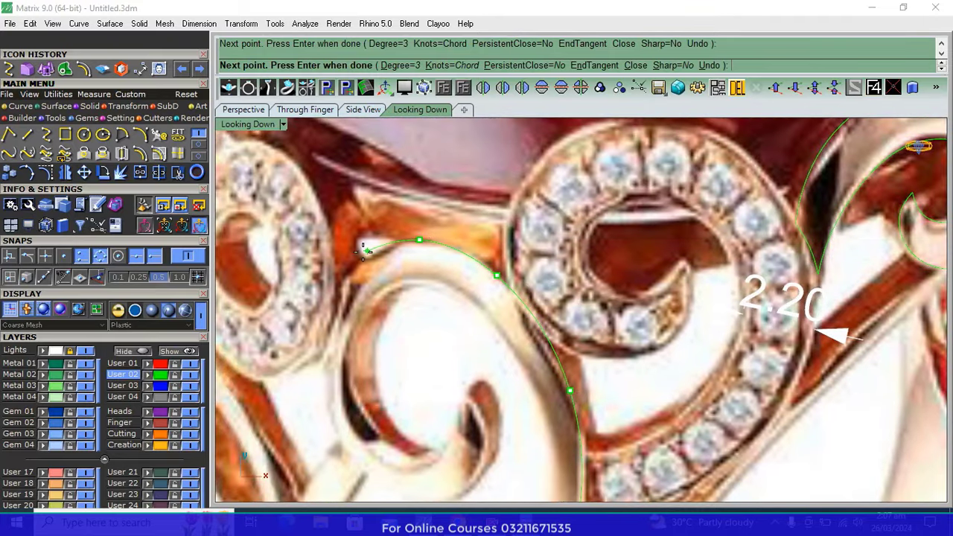
{"action": "left_click", "coordinate": [358, 255]}
{"action": "left_click", "coordinate": [324, 335]}
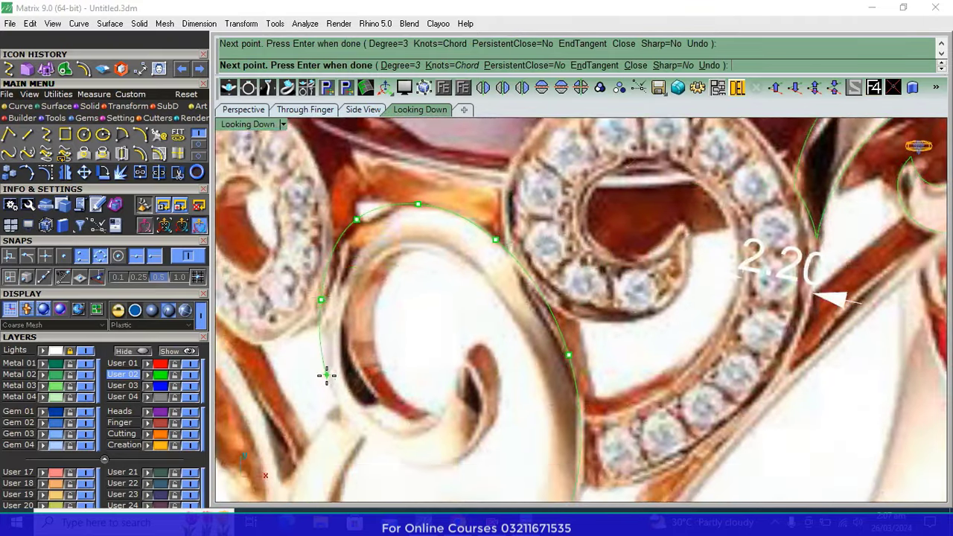
{"action": "scroll", "coordinate": [325, 374], "scroll_direction": "up", "scroll_amount": 4}
{"action": "left_click", "coordinate": [319, 395]}
{"action": "scroll", "coordinate": [328, 361], "scroll_direction": "down", "scroll_amount": 8}
{"action": "scroll", "coordinate": [350, 409], "scroll_direction": "up", "scroll_amount": 4}
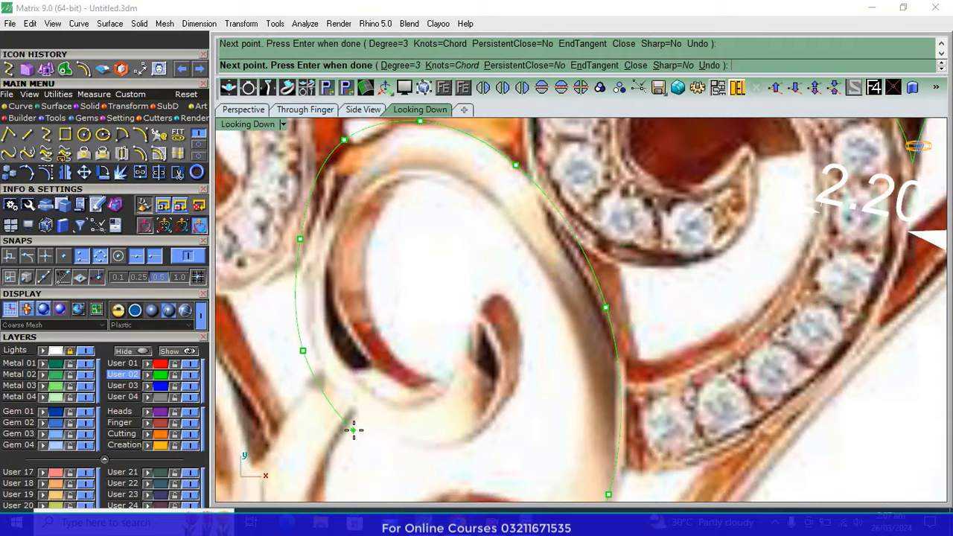
{"action": "left_click", "coordinate": [352, 430]}
{"action": "left_click", "coordinate": [452, 447]}
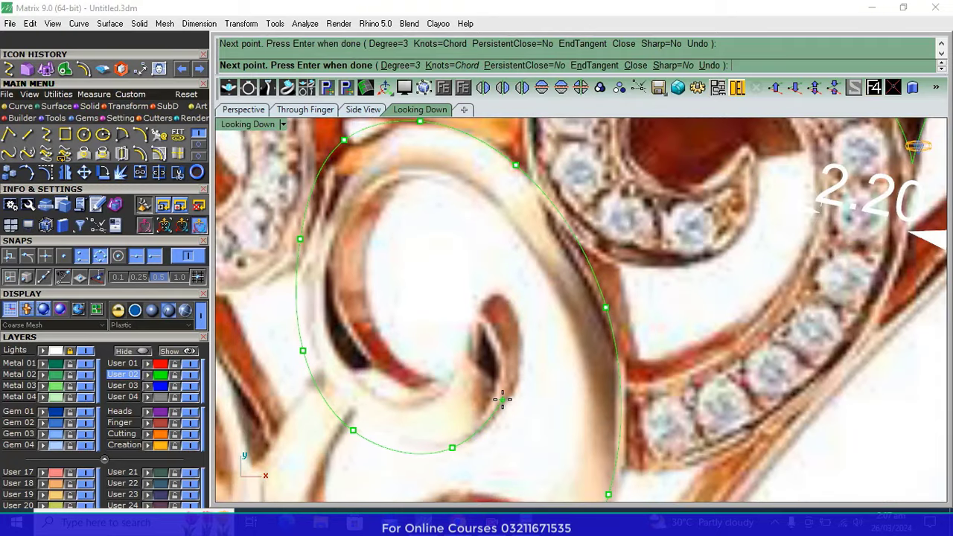
{"action": "left_click", "coordinate": [502, 399]}
{"action": "left_click", "coordinate": [484, 301]}
{"action": "key", "text": "Return"}
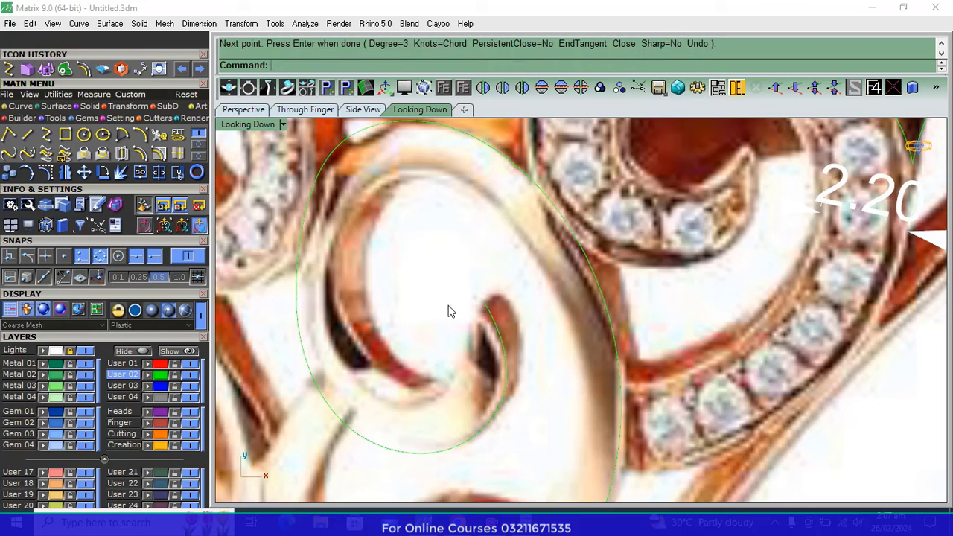
Trace the scroll's inner spiral edge from the tip to the tail as a second curve
{"action": "key", "text": "Return"}
{"action": "left_click", "coordinate": [477, 301]}
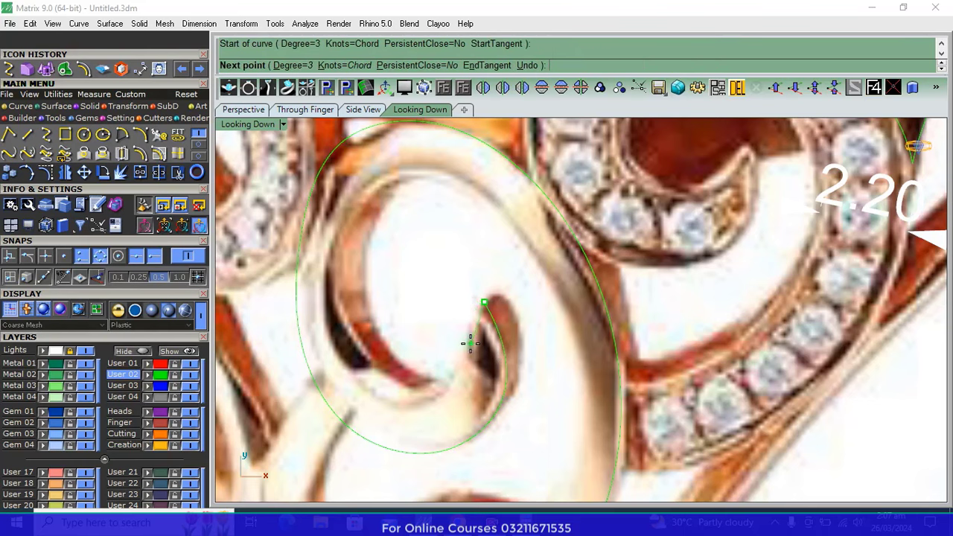
{"action": "left_click", "coordinate": [470, 343]}
{"action": "left_click", "coordinate": [409, 383]}
{"action": "left_click", "coordinate": [357, 343]}
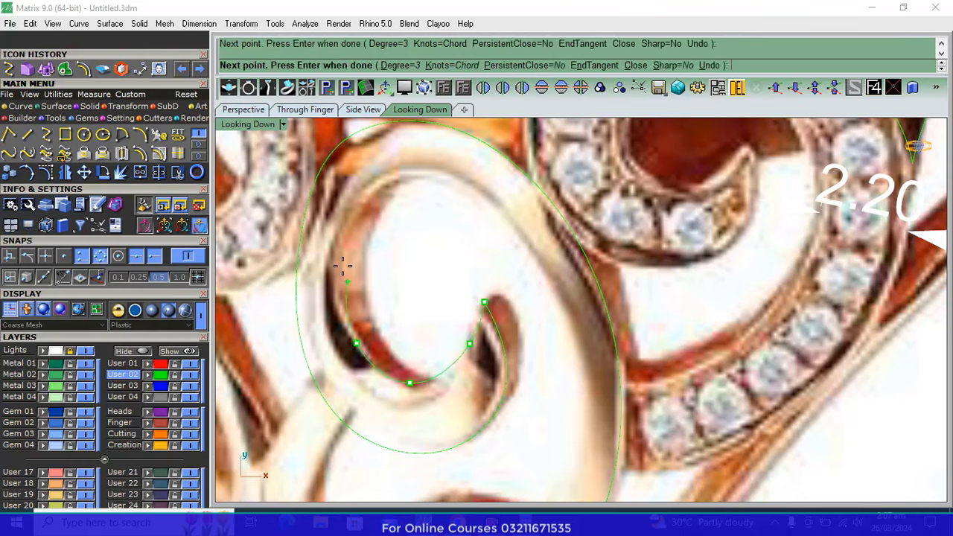
{"action": "left_click", "coordinate": [432, 194]}
{"action": "left_click", "coordinate": [511, 266]}
{"action": "scroll", "coordinate": [537, 279], "scroll_direction": "down", "scroll_amount": 2}
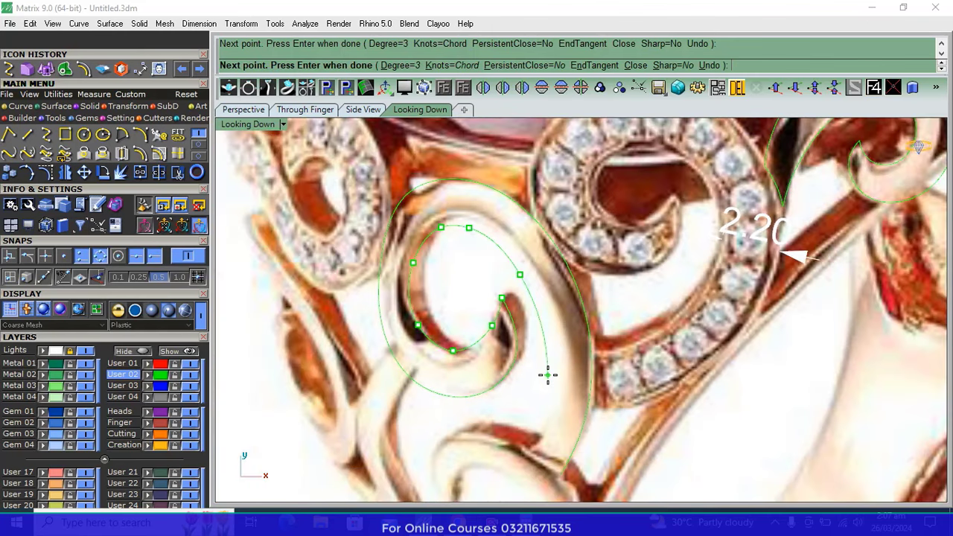
{"action": "left_click", "coordinate": [548, 344]}
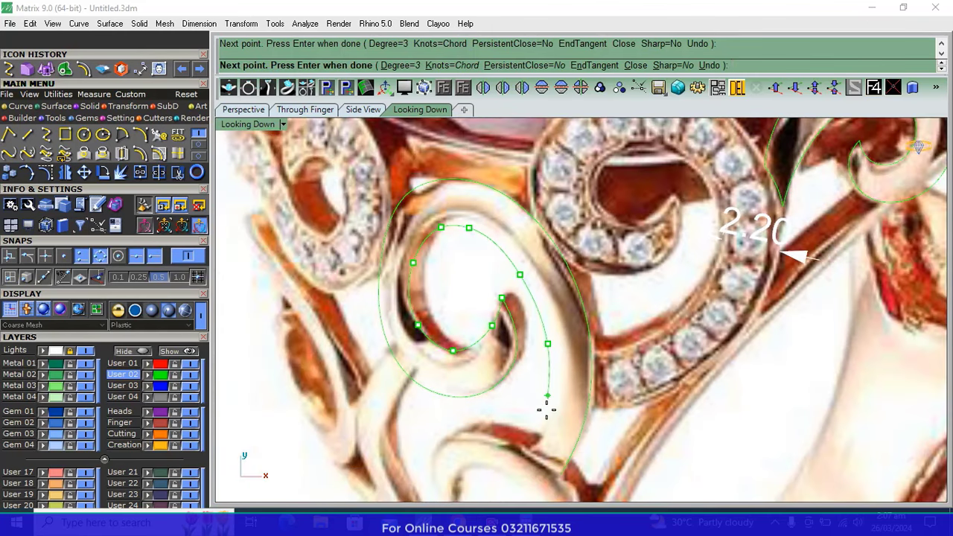
{"action": "left_click", "coordinate": [525, 451]}
{"action": "key", "text": "Return"}
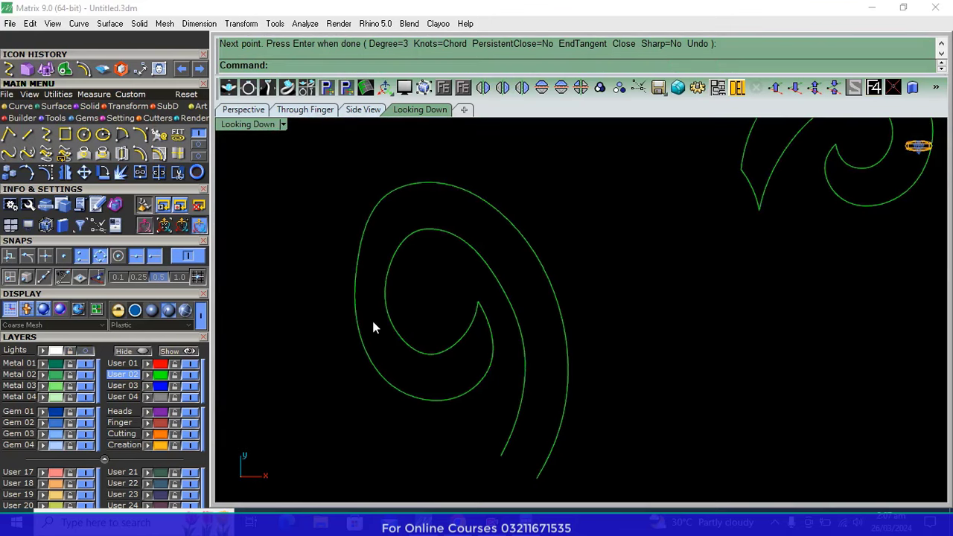
Show the outer spiral's control points and drag several to even out its shape
{"action": "left_click", "coordinate": [353, 299]}
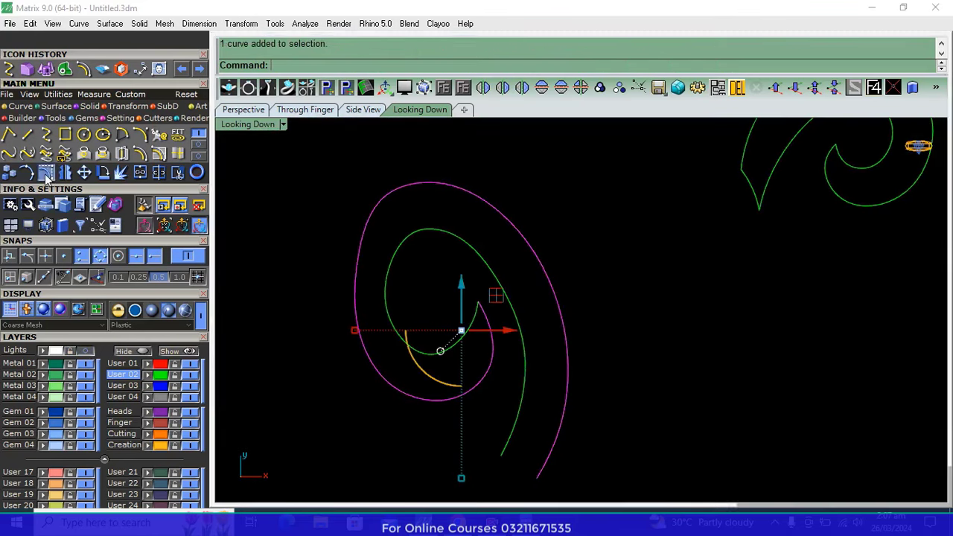
{"action": "left_click", "coordinate": [45, 172]}
{"action": "scroll", "coordinate": [378, 251], "scroll_direction": "up", "scroll_amount": 2}
{"action": "left_click", "coordinate": [365, 266]}
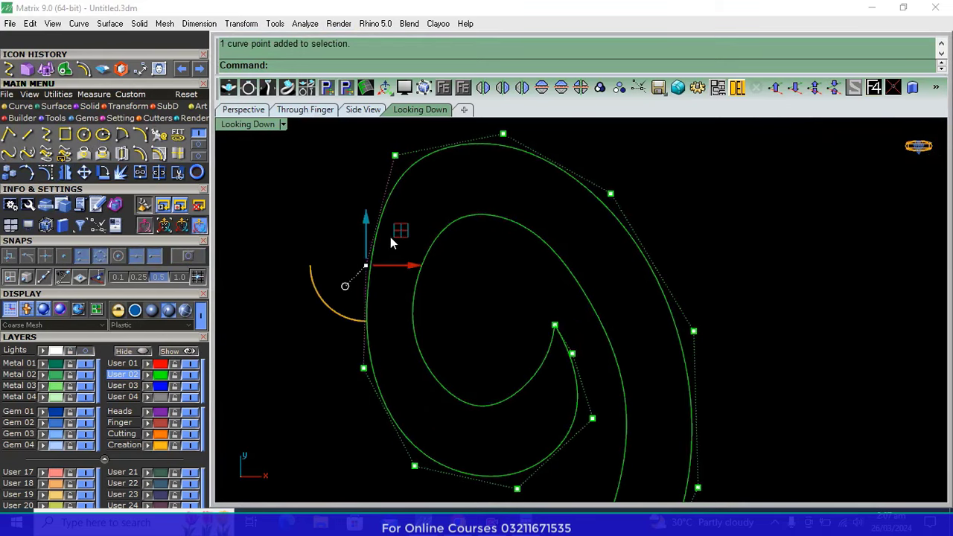
{"action": "left_click_drag", "start_coordinate": [391, 242], "coordinate": [369, 240]}
{"action": "left_click", "coordinate": [363, 368]}
{"action": "left_click_drag", "start_coordinate": [381, 344], "coordinate": [368, 350]}
{"action": "right_click_drag", "start_coordinate": [446, 256], "coordinate": [426, 326]}
{"action": "left_click", "coordinate": [373, 225]}
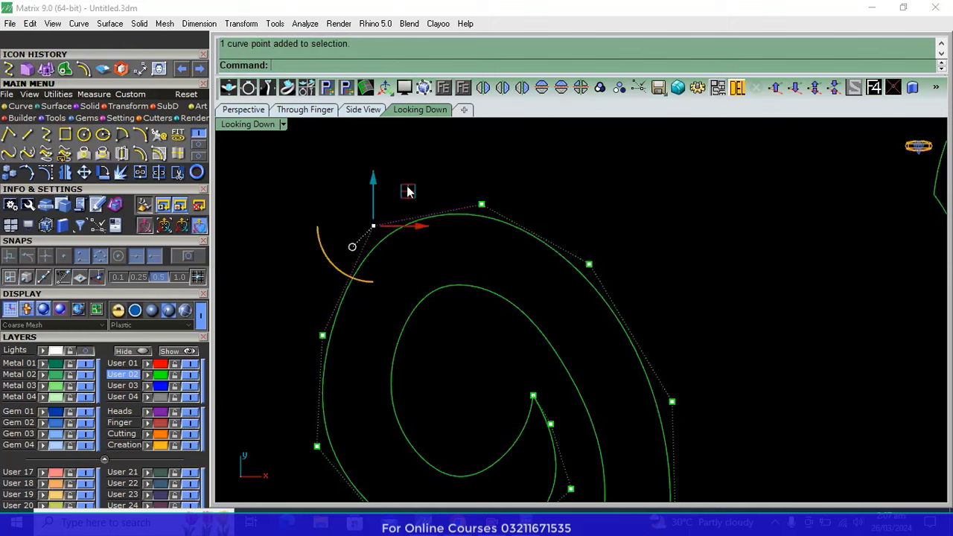
{"action": "left_click_drag", "start_coordinate": [407, 191], "coordinate": [407, 204]}
{"action": "left_click", "coordinate": [482, 204]}
{"action": "left_click_drag", "start_coordinate": [512, 172], "coordinate": [566, 181]}
Drag the inner curve's control points to smooth the curl
{"action": "scroll", "coordinate": [497, 242], "scroll_direction": "down", "scroll_amount": 2}
{"action": "left_click_drag", "start_coordinate": [484, 251], "coordinate": [452, 305]}
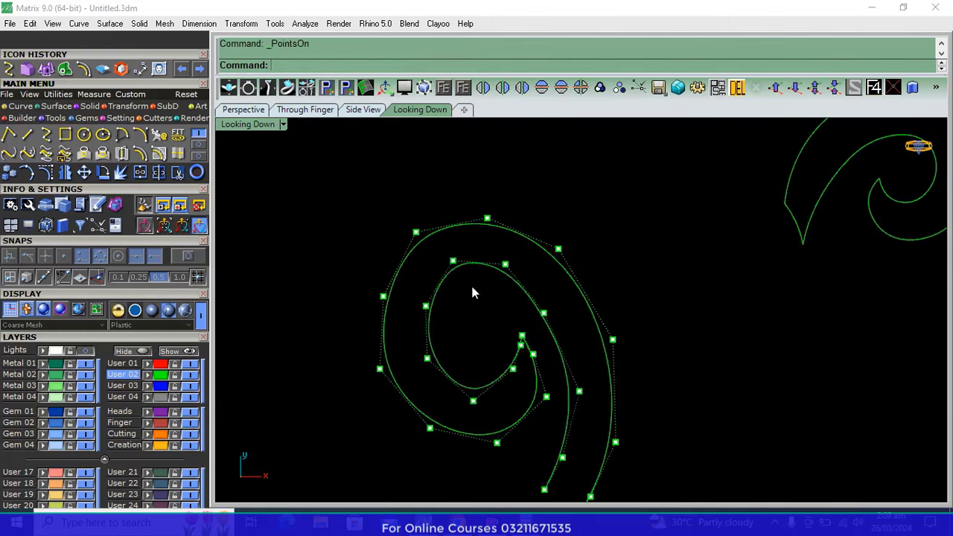
{"action": "scroll", "coordinate": [411, 258], "scroll_direction": "up", "scroll_amount": 2}
{"action": "left_click_drag", "start_coordinate": [475, 218], "coordinate": [469, 237]}
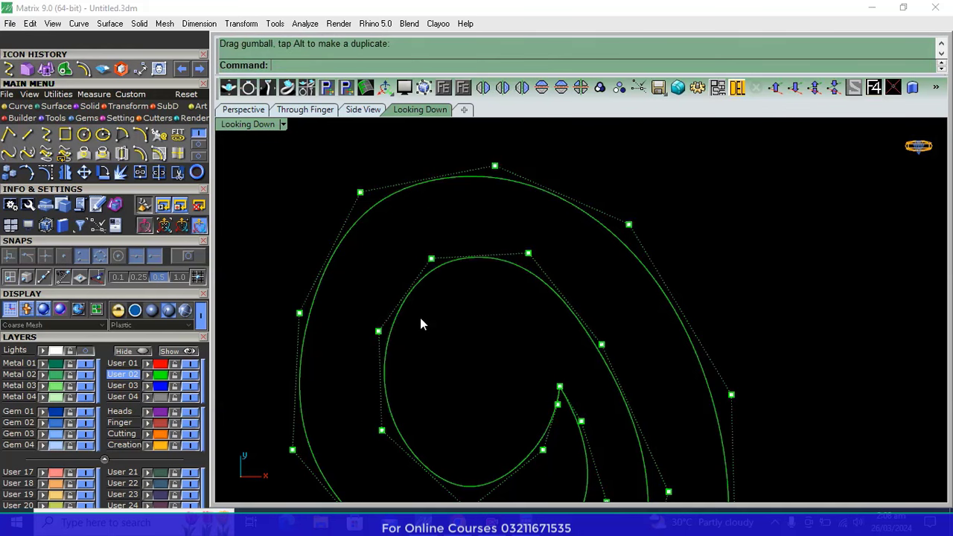
{"action": "mouse_move", "coordinate": [421, 323]}
{"action": "left_mouse_down"}
{"action": "mouse_move", "coordinate": [369, 343]}
{"action": "mouse_move", "coordinate": [403, 315]}
{"action": "left_mouse_up"}
{"action": "right_click_drag", "start_coordinate": [378, 377], "coordinate": [382, 297]}
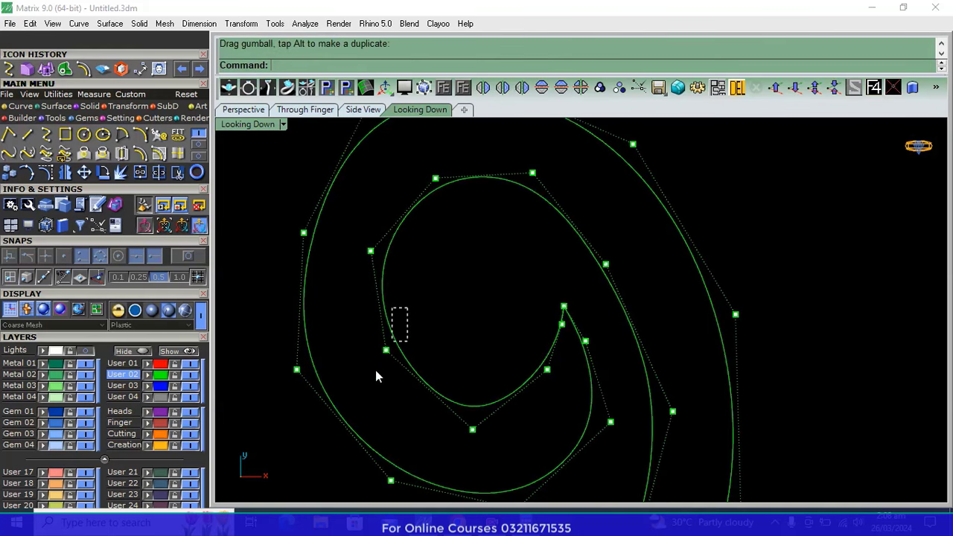
{"action": "left_click", "coordinate": [386, 350]}
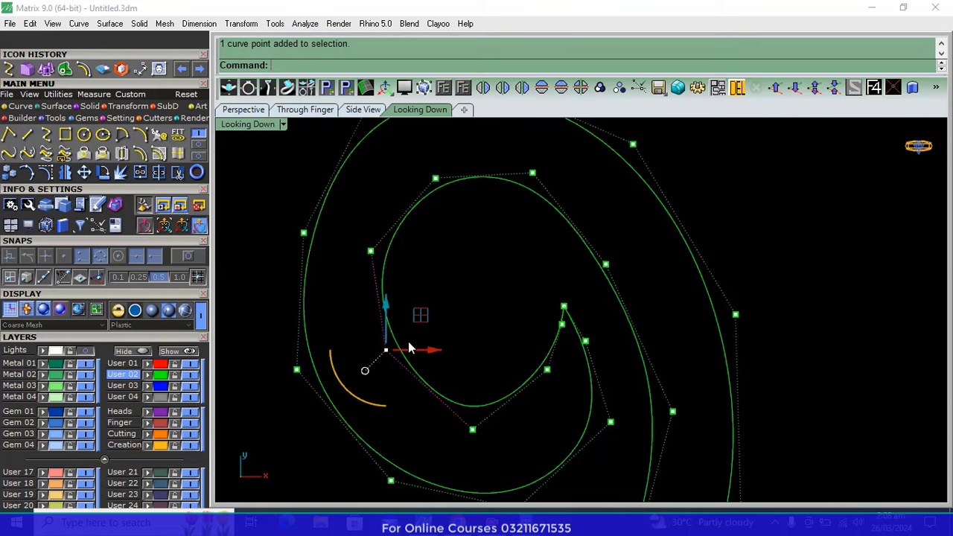
{"action": "left_click_drag", "start_coordinate": [417, 332], "coordinate": [422, 321]}
Nudge one more outer-curve control point, then turn the control points off
{"action": "scroll", "coordinate": [422, 324], "scroll_direction": "down", "scroll_amount": 3}
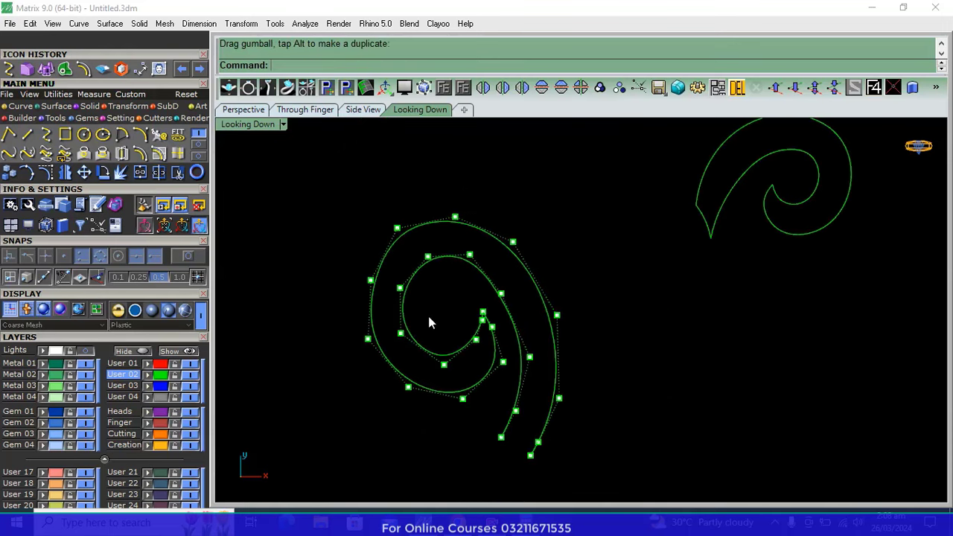
{"action": "scroll", "coordinate": [427, 313], "scroll_direction": "up", "scroll_amount": 1}
{"action": "scroll", "coordinate": [374, 260], "scroll_direction": "up", "scroll_amount": 1}
{"action": "scroll", "coordinate": [308, 298], "scroll_direction": "up", "scroll_amount": 3}
{"action": "left_click", "coordinate": [297, 299]}
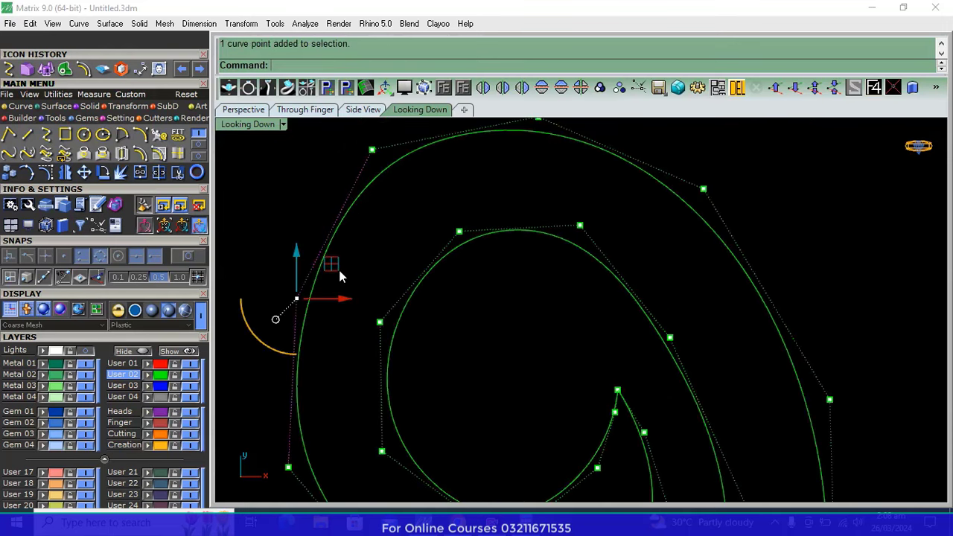
{"action": "left_click_drag", "start_coordinate": [330, 266], "coordinate": [329, 271]}
{"action": "left_click", "coordinate": [368, 271]}
{"action": "scroll", "coordinate": [393, 289], "scroll_direction": "down", "scroll_amount": 3}
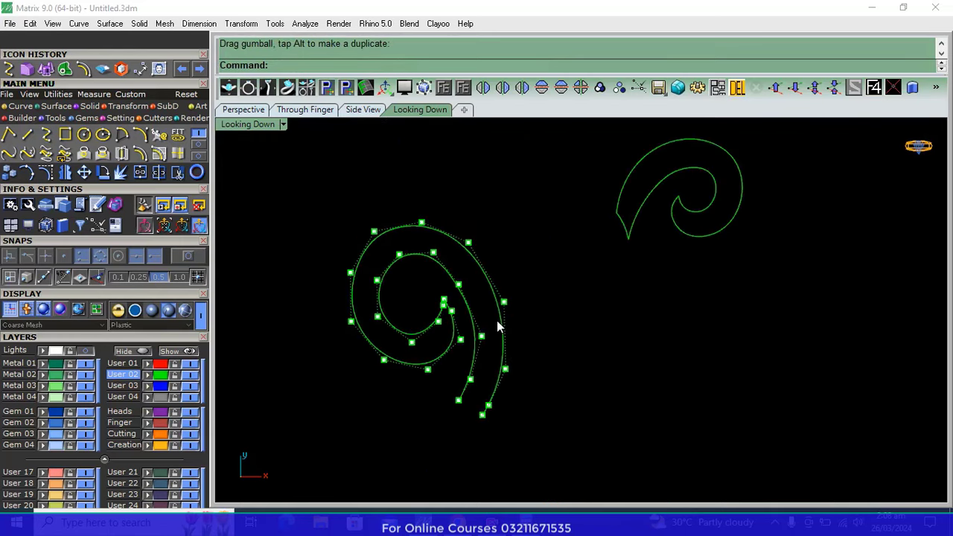
{"action": "key", "text": "Escape"}
Draw a line between the two curve ends and join all three pieces into one closed outline
{"action": "key", "text": "Return"}
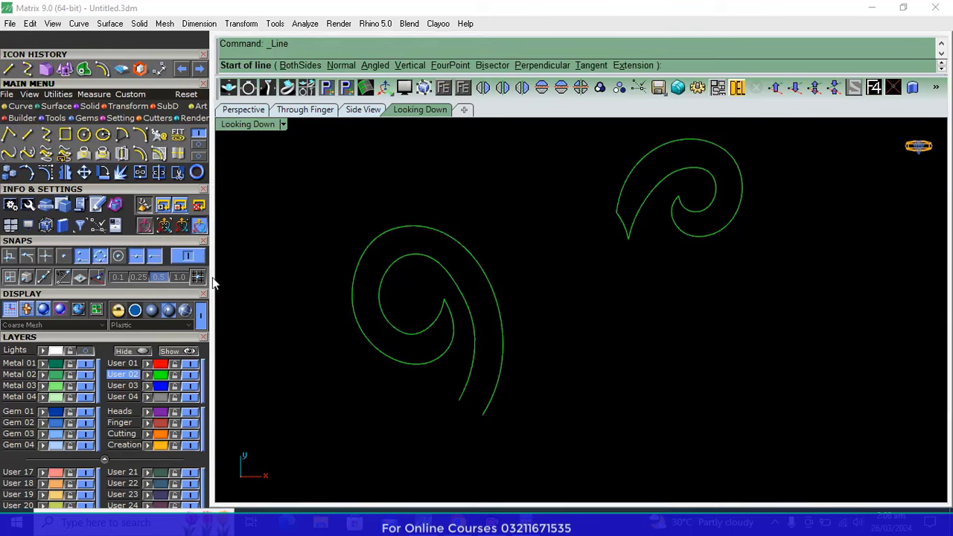
{"action": "scroll", "coordinate": [472, 416], "scroll_direction": "up", "scroll_amount": 3}
{"action": "left_click", "coordinate": [447, 385]}
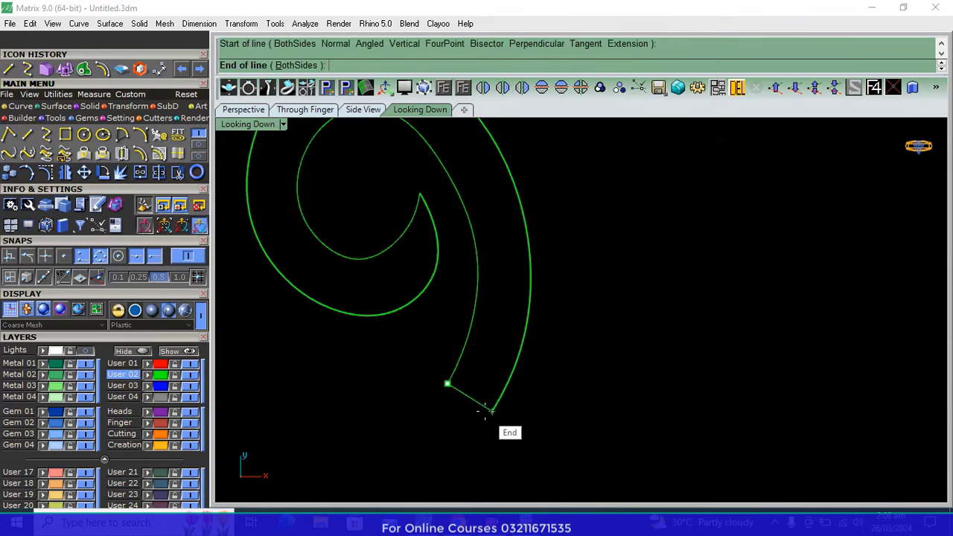
{"action": "left_click", "coordinate": [494, 410]}
{"action": "scroll", "coordinate": [514, 415], "scroll_direction": "down", "scroll_amount": 4}
{"action": "left_click_drag", "start_coordinate": [529, 421], "coordinate": [333, 259]}
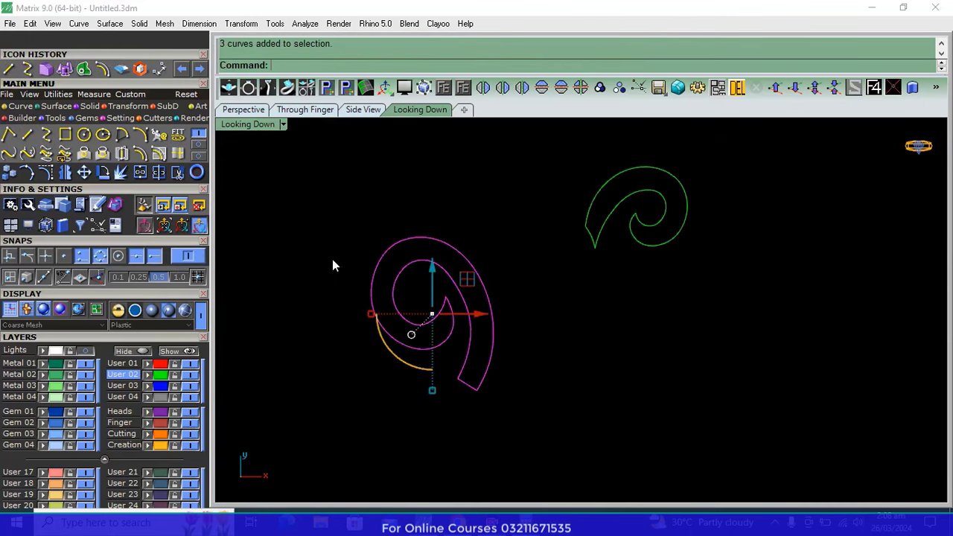
{"action": "left_click", "coordinate": [158, 172]}
Fine-tune two control points on the joined outline, hide the points, and show the reference photo
{"action": "left_click", "coordinate": [451, 244]}
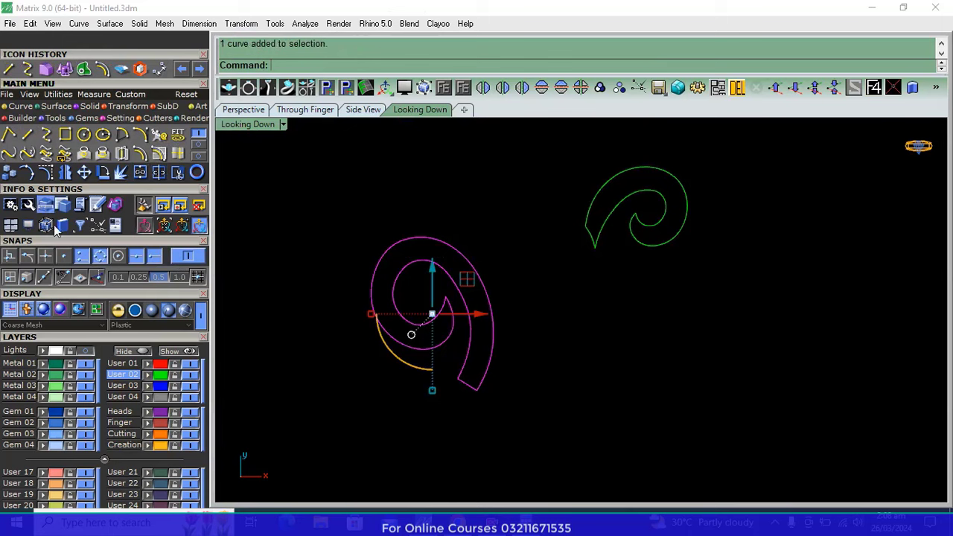
{"action": "left_click", "coordinate": [45, 172]}
{"action": "scroll", "coordinate": [485, 221], "scroll_direction": "up", "scroll_amount": 5}
{"action": "left_click", "coordinate": [442, 245]}
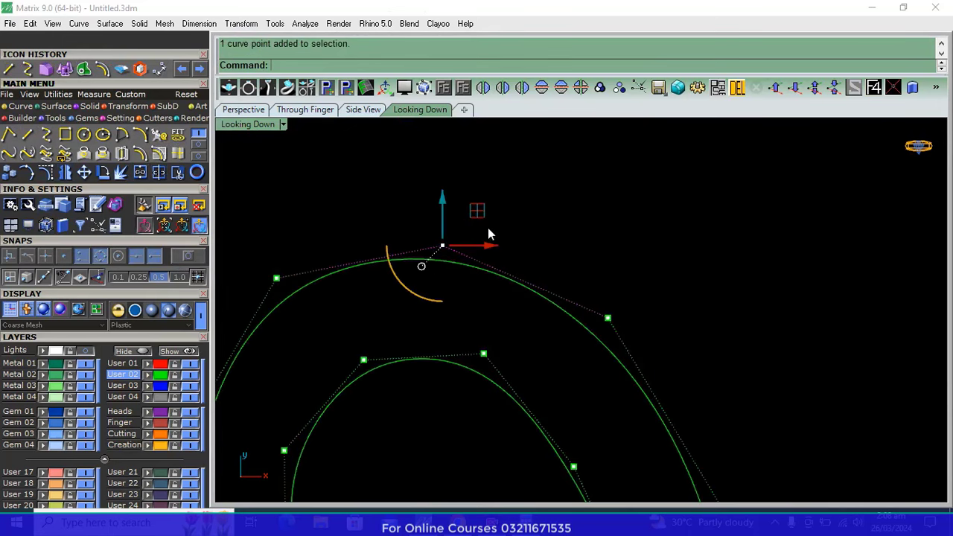
{"action": "left_click_drag", "start_coordinate": [479, 210], "coordinate": [486, 217]}
{"action": "scroll", "coordinate": [339, 246], "scroll_direction": "down", "scroll_amount": 3}
{"action": "left_click", "coordinate": [320, 286]}
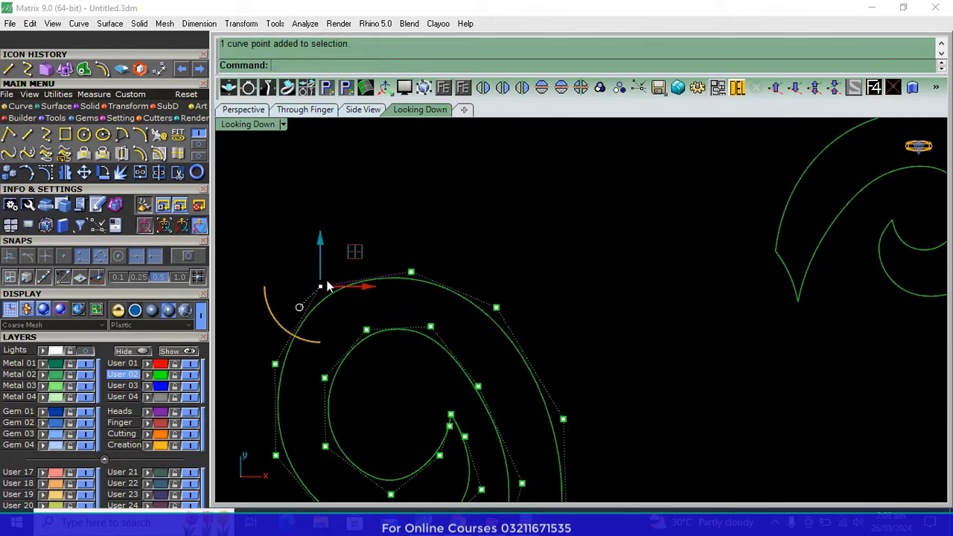
{"action": "scroll", "coordinate": [332, 301], "scroll_direction": "up", "scroll_amount": 2}
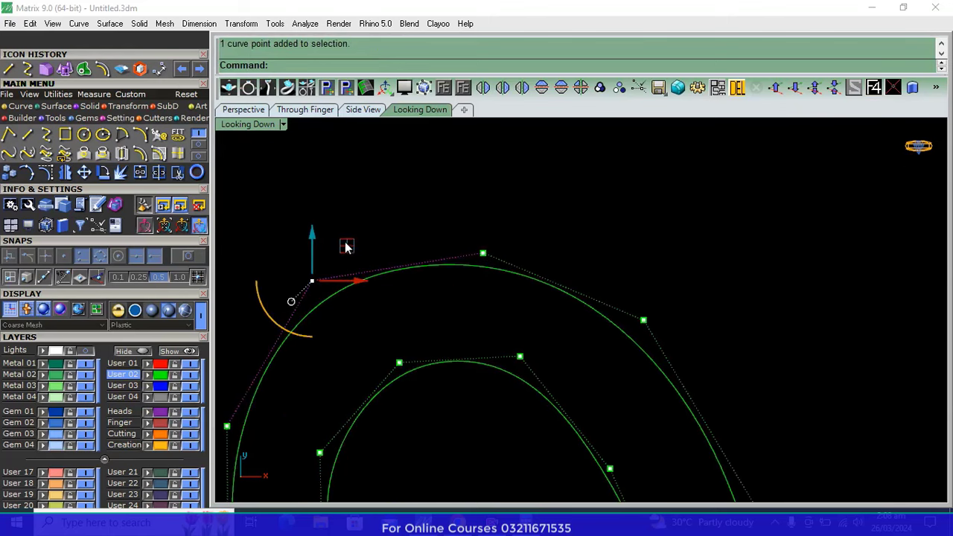
{"action": "left_click_drag", "start_coordinate": [347, 245], "coordinate": [344, 251]}
{"action": "left_click", "coordinate": [439, 320]}
{"action": "scroll", "coordinate": [439, 320], "scroll_direction": "down", "scroll_amount": 3}
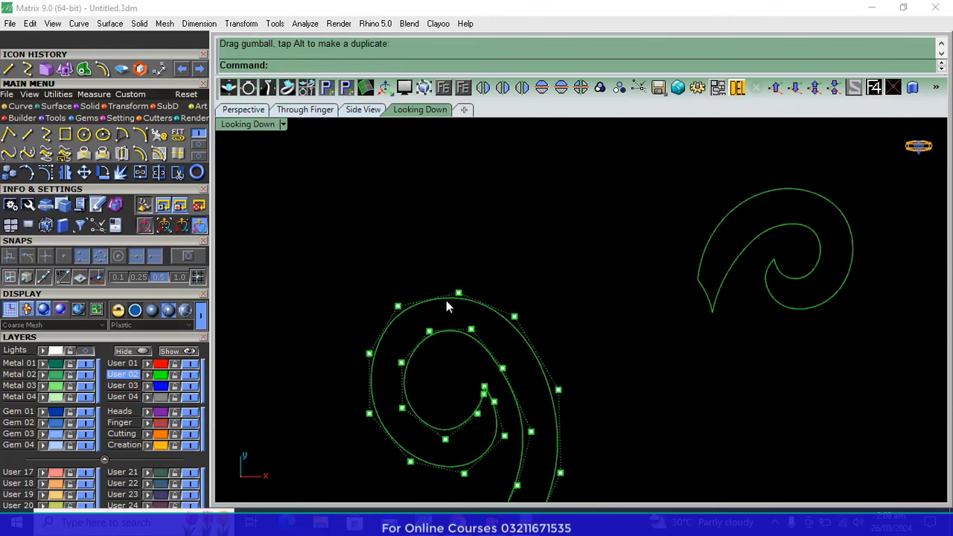
{"action": "key", "text": "Escape"}
{"action": "left_click", "coordinate": [70, 351]}
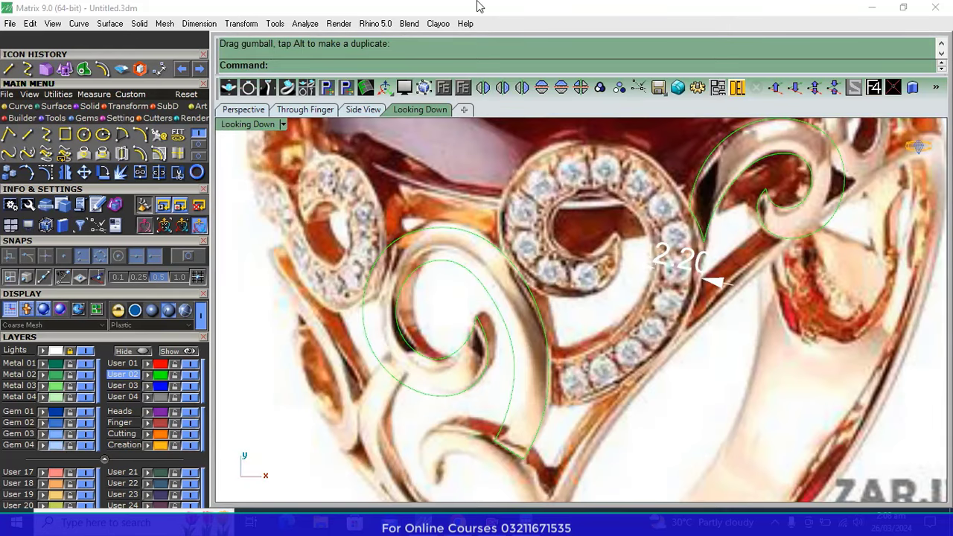
Turn on an object snap and begin tracing the gem-set scroll's outer outline along its right side
{"action": "left_click", "coordinate": [27, 69]}
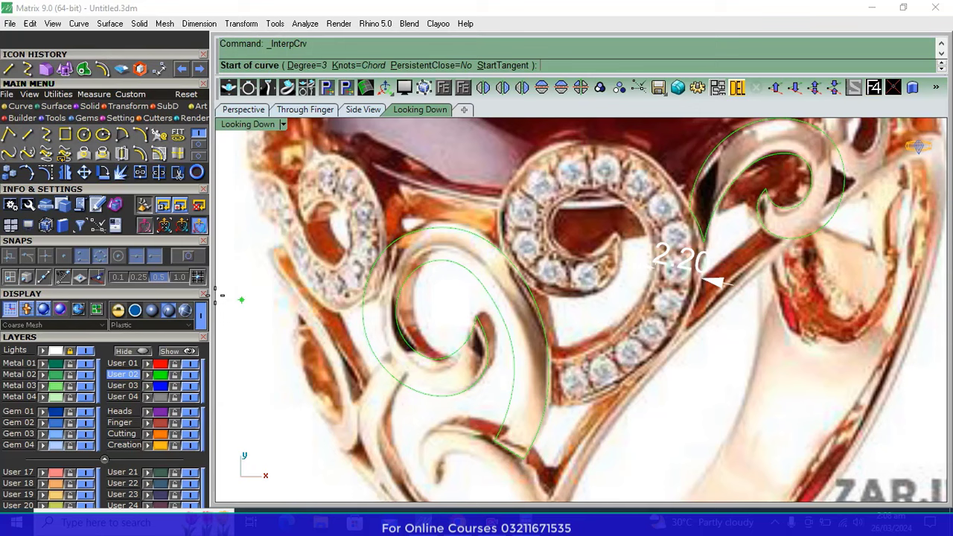
{"action": "left_click", "coordinate": [186, 257]}
{"action": "scroll", "coordinate": [521, 404], "scroll_direction": "up", "scroll_amount": 3}
{"action": "left_click", "coordinate": [521, 404]}
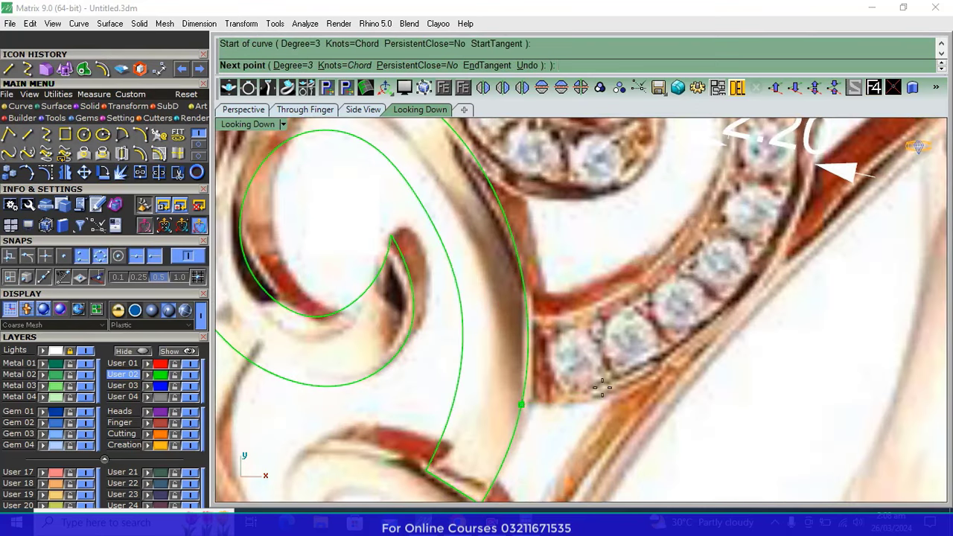
{"action": "left_click", "coordinate": [613, 389]}
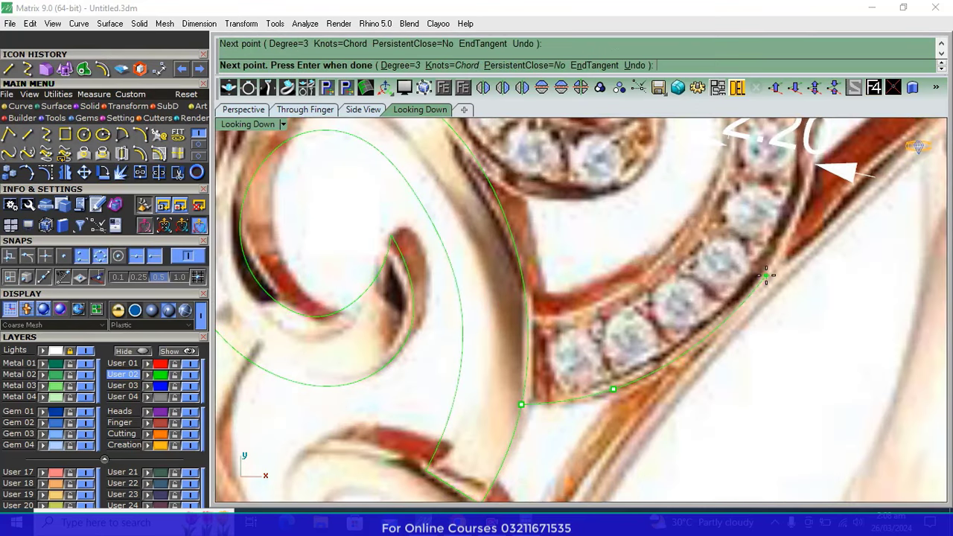
{"action": "right_click_drag", "start_coordinate": [766, 277], "coordinate": [751, 423]}
{"action": "left_click", "coordinate": [791, 274]}
{"action": "right_click_drag", "start_coordinate": [729, 183], "coordinate": [771, 314]}
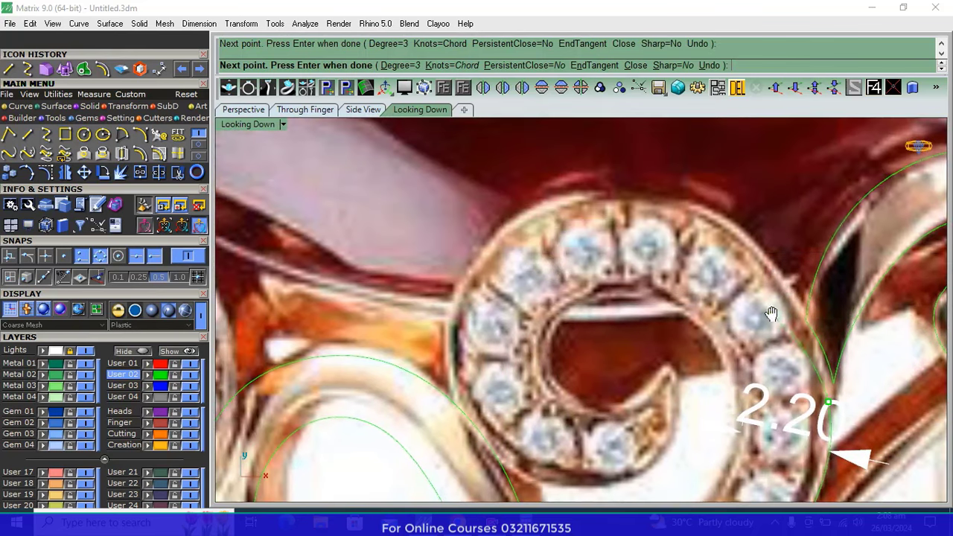
Continue the outer outline across the top, down the left side and around the lower curl
{"action": "left_click", "coordinate": [681, 205]}
{"action": "left_click", "coordinate": [534, 207]}
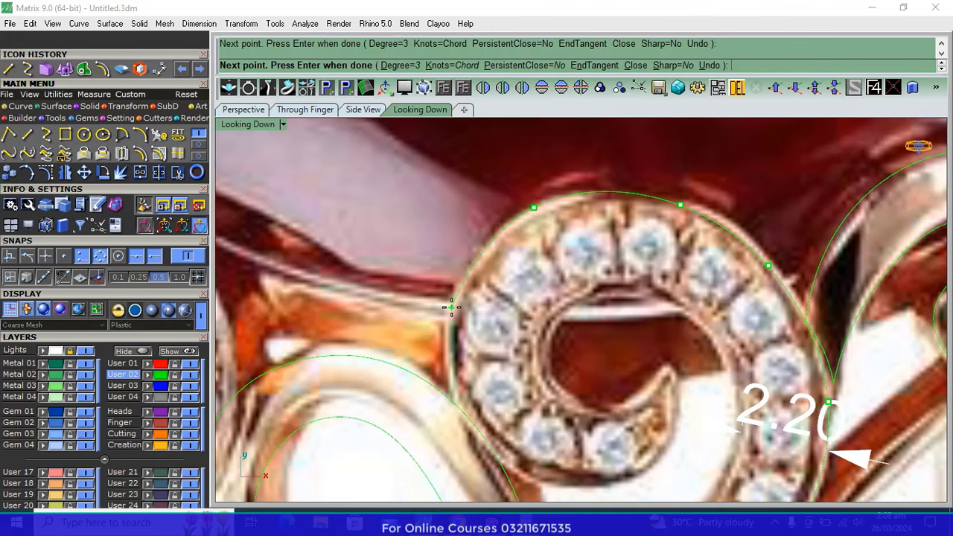
{"action": "left_click", "coordinate": [451, 307]}
{"action": "scroll", "coordinate": [546, 431], "scroll_direction": "up", "scroll_amount": 3}
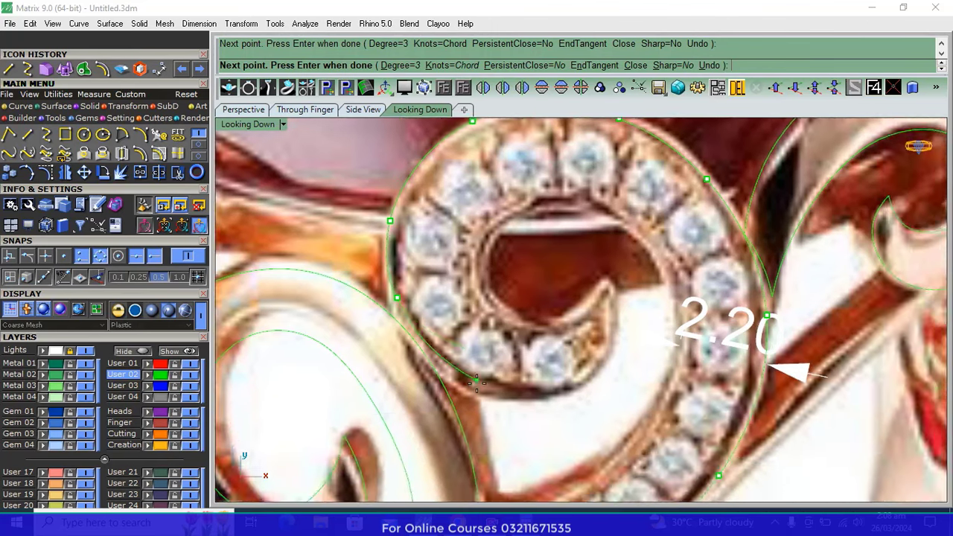
{"action": "left_click", "coordinate": [477, 387]}
{"action": "left_click", "coordinate": [601, 396]}
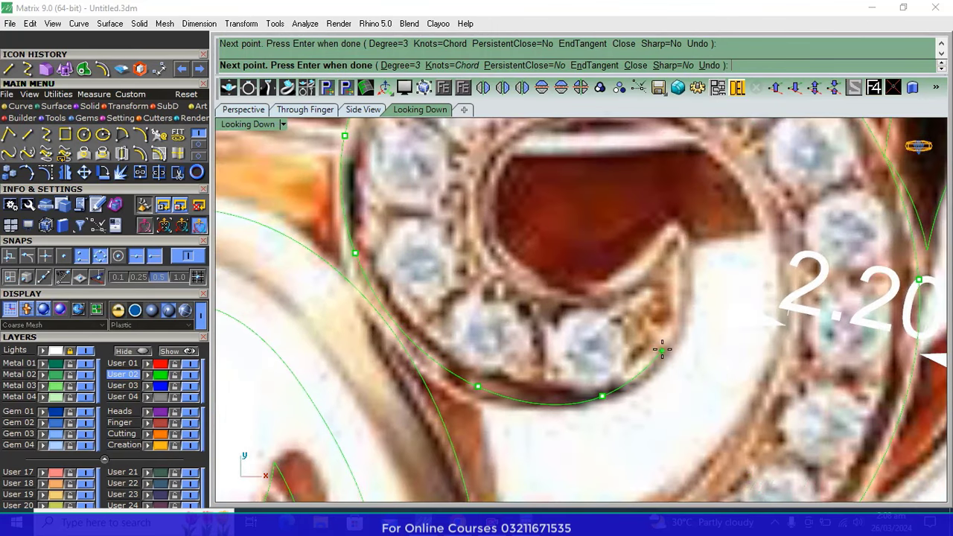
{"action": "left_click", "coordinate": [671, 334]}
{"action": "left_click", "coordinate": [678, 210]}
{"action": "key", "text": "Return"}
{"action": "key", "text": "Return"}
Trace the inner curl edge as a second curve and hide the ring photo
{"action": "left_click", "coordinate": [678, 211]}
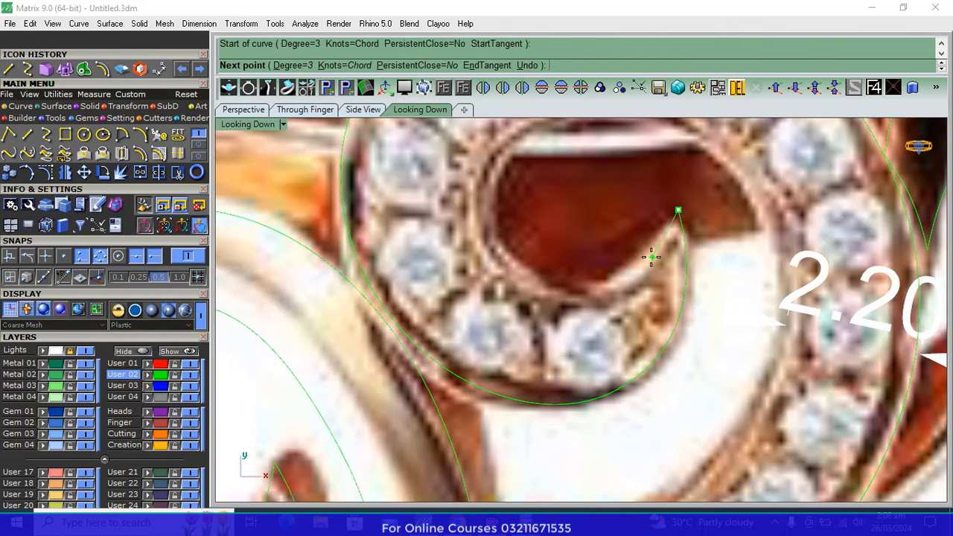
{"action": "left_click", "coordinate": [651, 257]}
{"action": "left_click", "coordinate": [538, 278]}
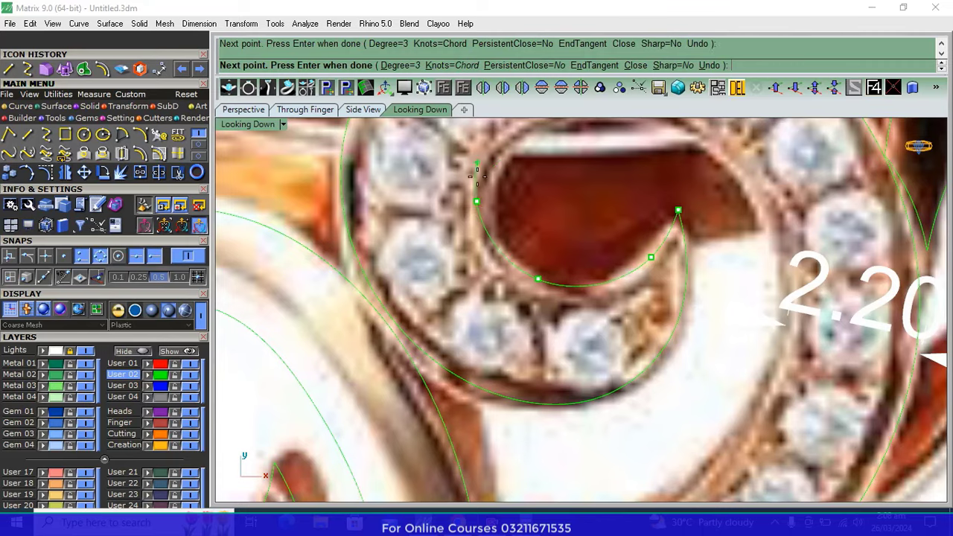
{"action": "right_click_drag", "start_coordinate": [532, 131], "coordinate": [527, 237]}
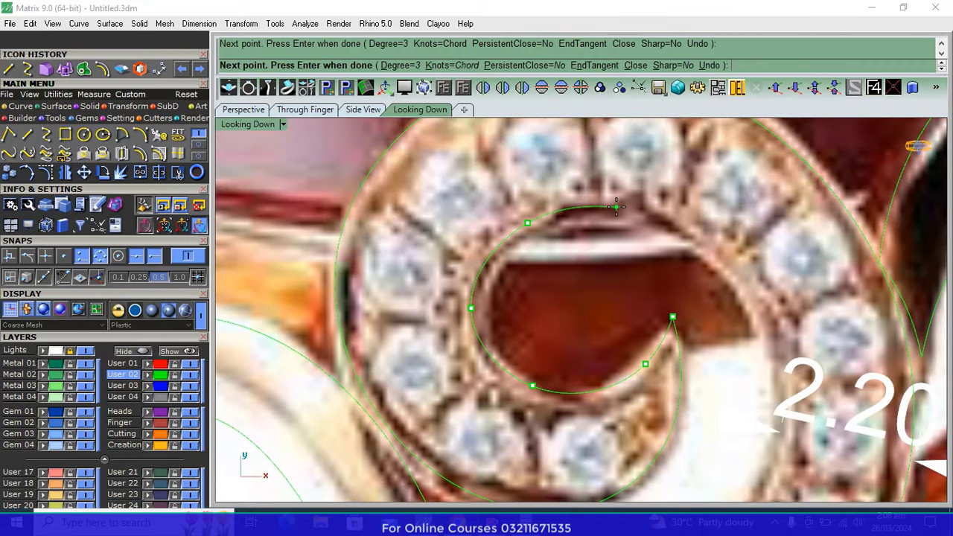
{"action": "scroll", "coordinate": [705, 249], "scroll_direction": "down", "scroll_amount": 2}
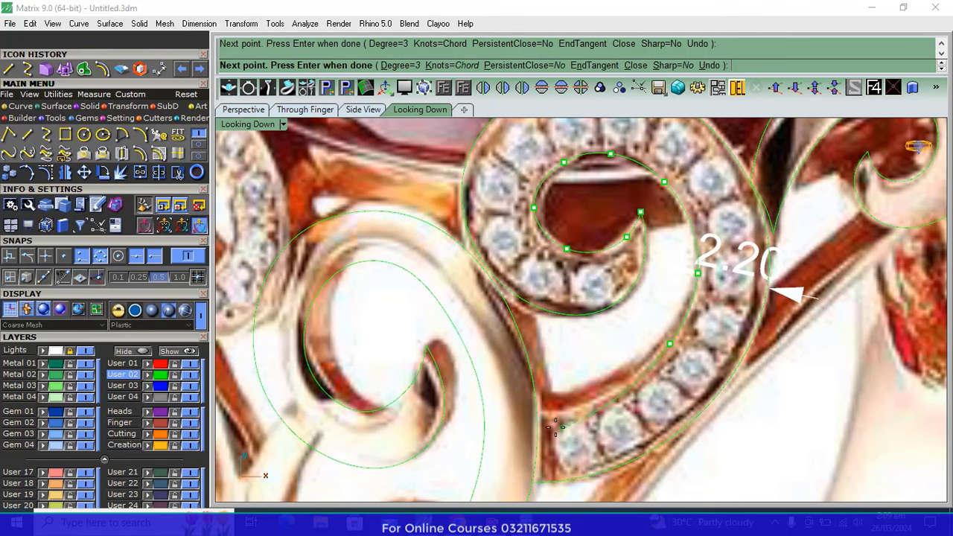
{"action": "scroll", "coordinate": [554, 427], "scroll_direction": "up", "scroll_amount": 2}
{"action": "left_click", "coordinate": [526, 408]}
{"action": "key", "text": "Return"}
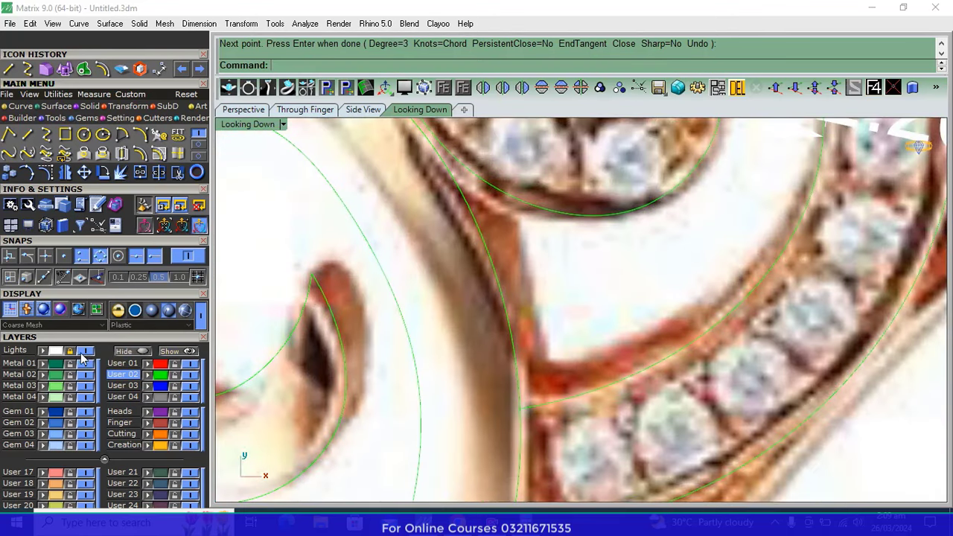
{"action": "left_click", "coordinate": [83, 356]}
{"action": "scroll", "coordinate": [479, 355], "scroll_direction": "down", "scroll_amount": 2}
{"action": "scroll", "coordinate": [531, 386], "scroll_direction": "down", "scroll_amount": 2}
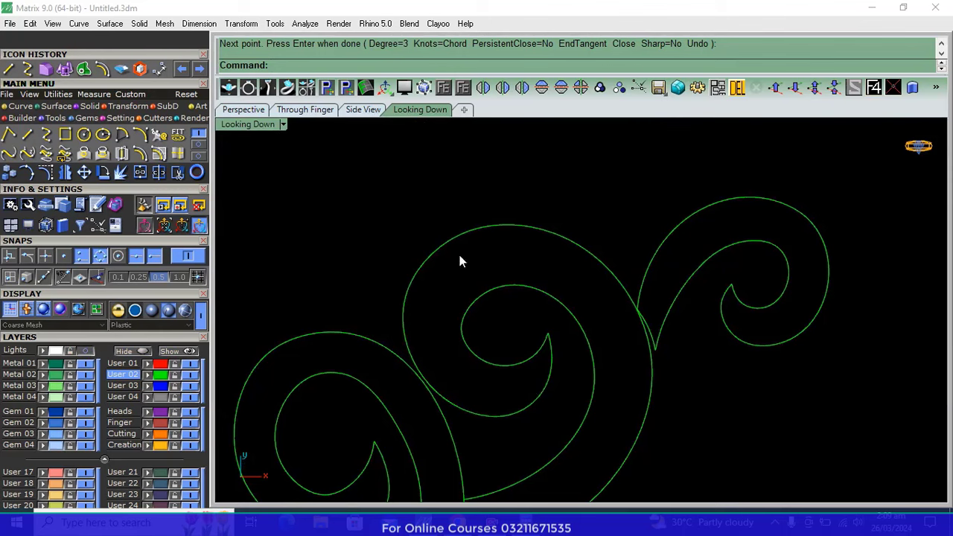
Move a control point on the two central spirals to reshape the spiral end
{"action": "left_click_drag", "start_coordinate": [459, 261], "coordinate": [425, 335]}
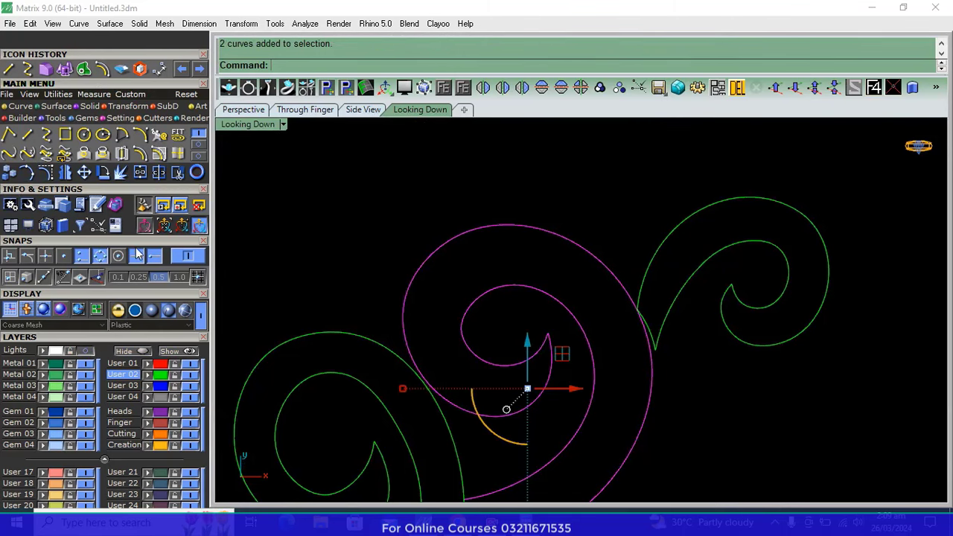
{"action": "key", "text": "F10"}
{"action": "scroll", "coordinate": [421, 298], "scroll_direction": "up", "scroll_amount": 2}
{"action": "left_click_drag", "start_coordinate": [440, 277], "coordinate": [333, 298]}
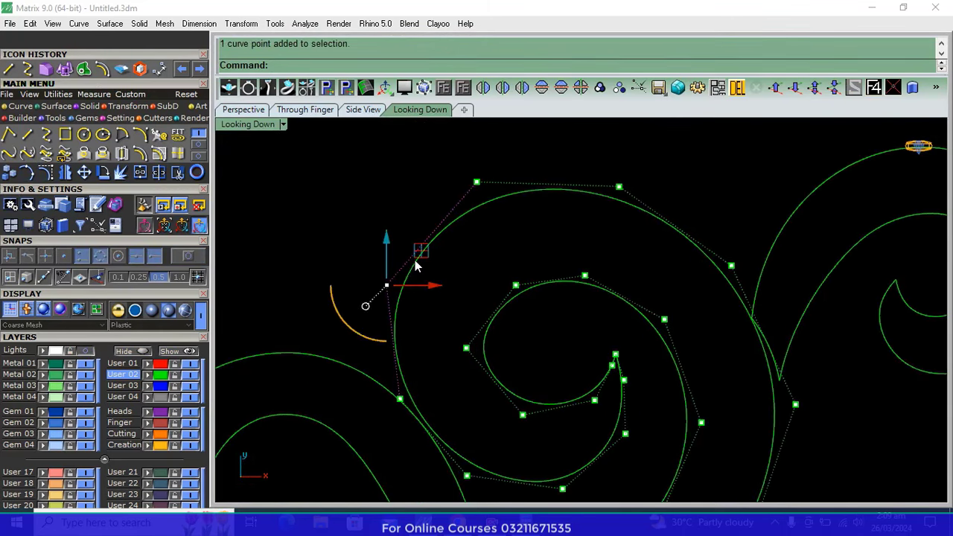
{"action": "left_click_drag", "start_coordinate": [419, 266], "coordinate": [426, 259]}
{"action": "scroll", "coordinate": [458, 248], "scroll_direction": "down", "scroll_amount": 3}
{"action": "scroll", "coordinate": [516, 350], "scroll_direction": "down", "scroll_amount": 1}
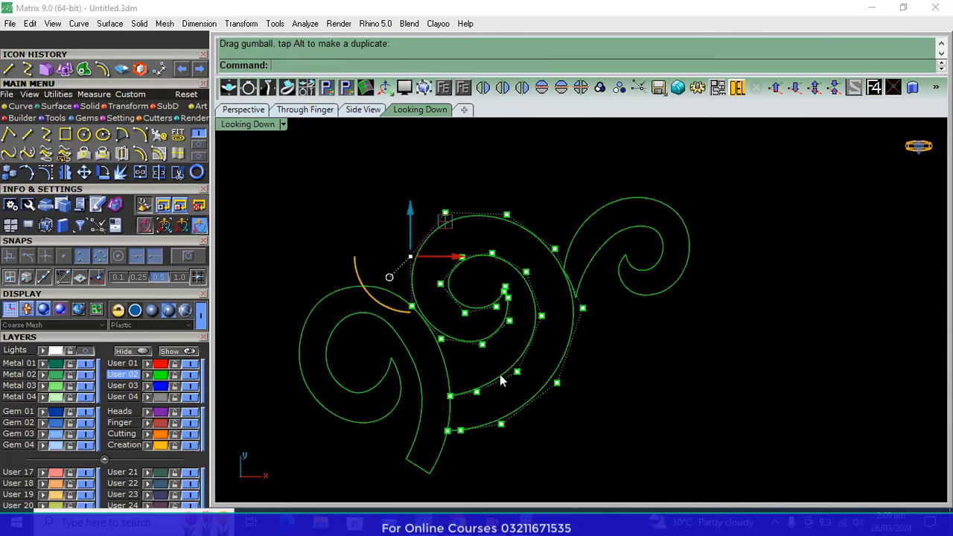
{"action": "left_click", "coordinate": [506, 393]}
{"action": "key", "text": "Escape"}
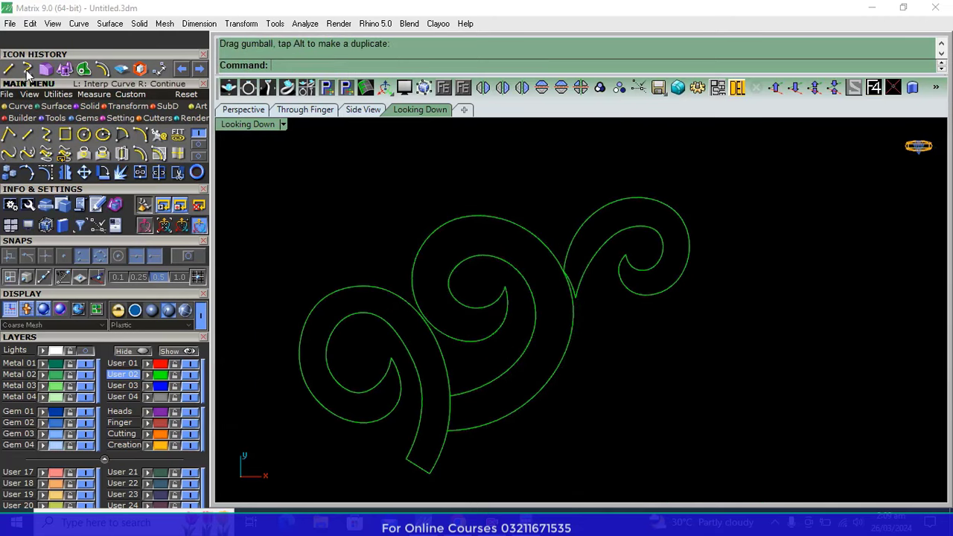
Cap the left scroll's open tail with a Near-snapped curve and join its outlines into one
{"action": "left_click", "coordinate": [28, 68]}
{"action": "left_click", "coordinate": [187, 255]}
{"action": "scroll", "coordinate": [477, 458], "scroll_direction": "up", "scroll_amount": 3}
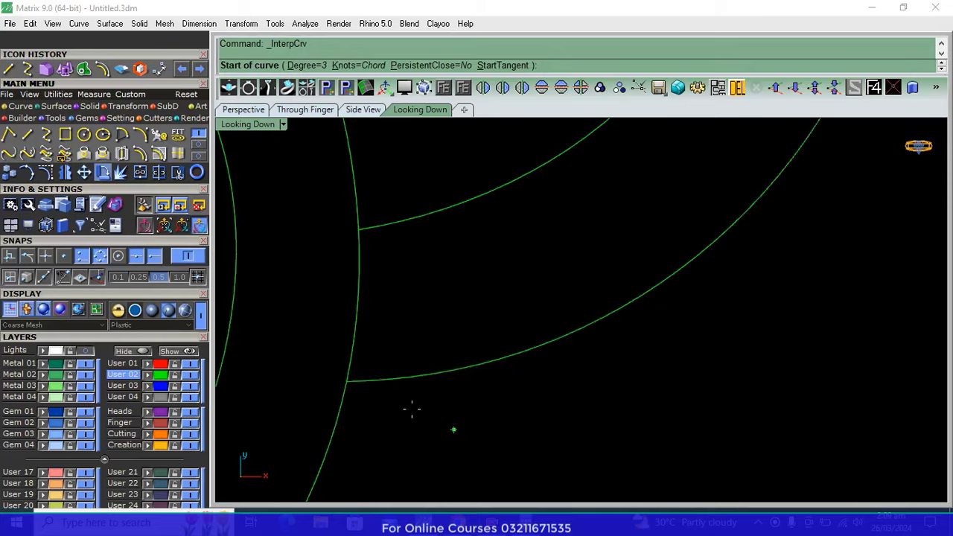
{"action": "left_click", "coordinate": [346, 381]}
{"action": "left_click", "coordinate": [356, 318]}
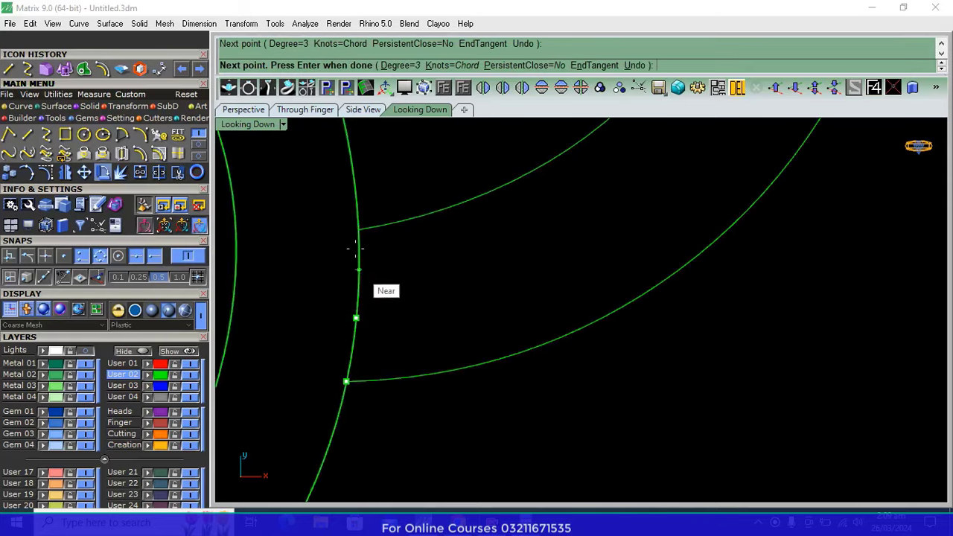
{"action": "left_click", "coordinate": [359, 229]}
{"action": "key", "text": "Return"}
{"action": "scroll", "coordinate": [432, 323], "scroll_direction": "down", "scroll_amount": 3}
{"action": "left_click_drag", "start_coordinate": [489, 400], "coordinate": [390, 320]}
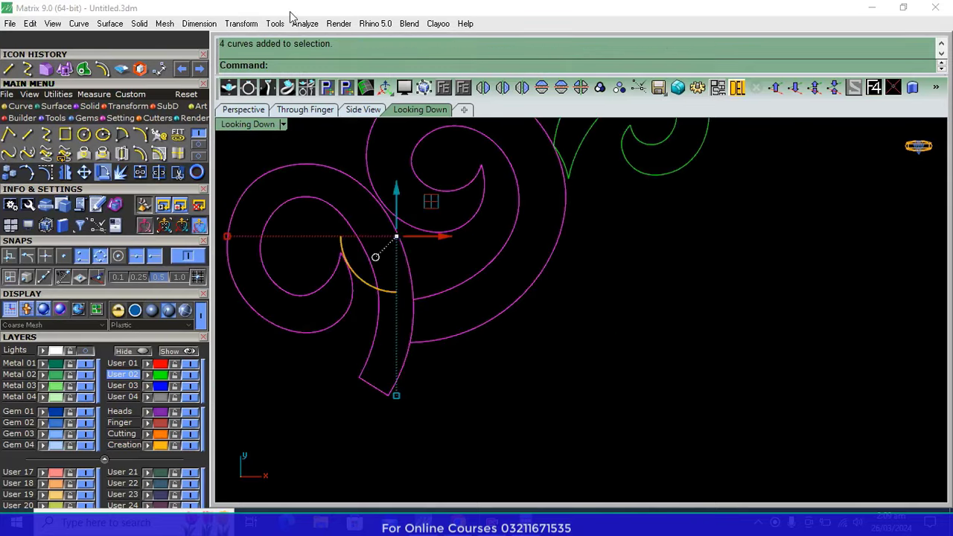
{"action": "left_click", "coordinate": [139, 172]}
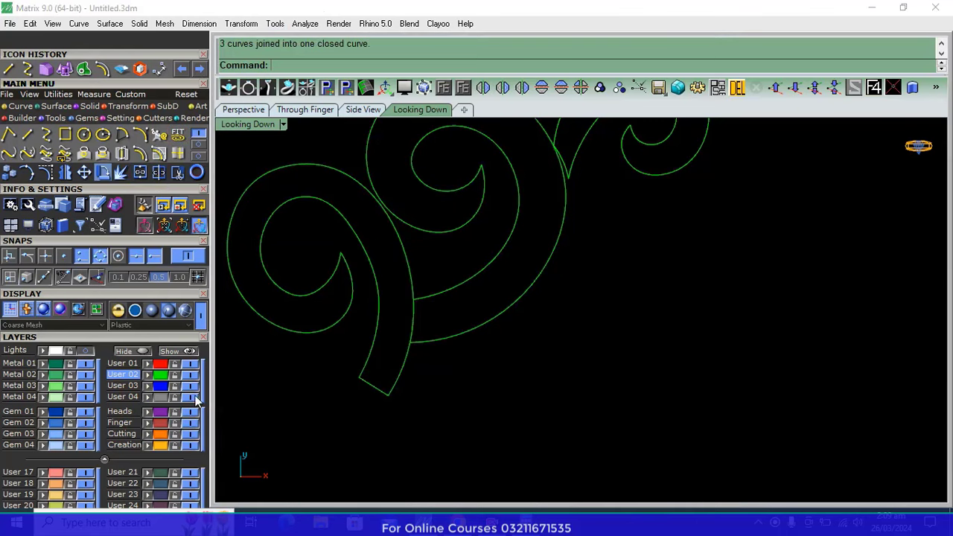
{"action": "left_click", "coordinate": [83, 351]}
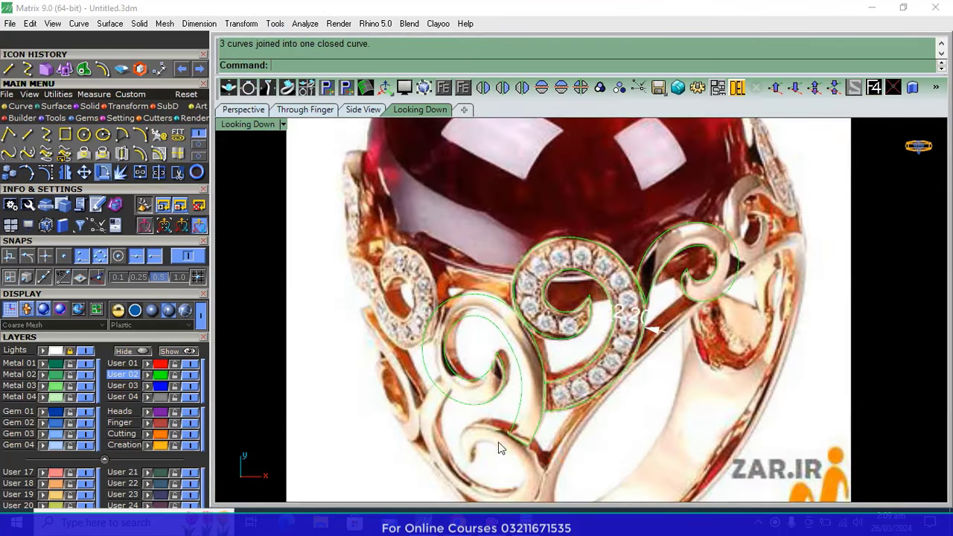
{"action": "right_click_drag", "start_coordinate": [501, 448], "coordinate": [520, 396]}
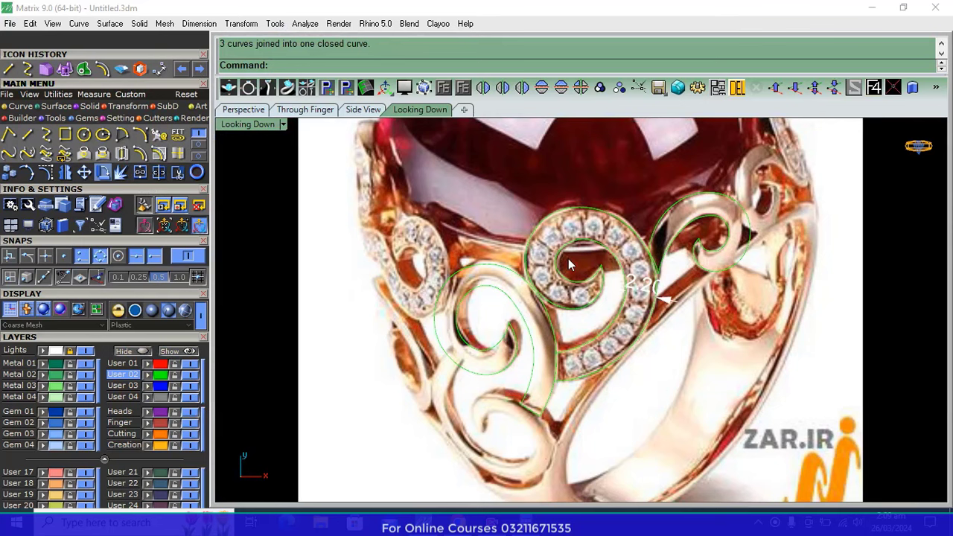
{"action": "left_click", "coordinate": [85, 351]}
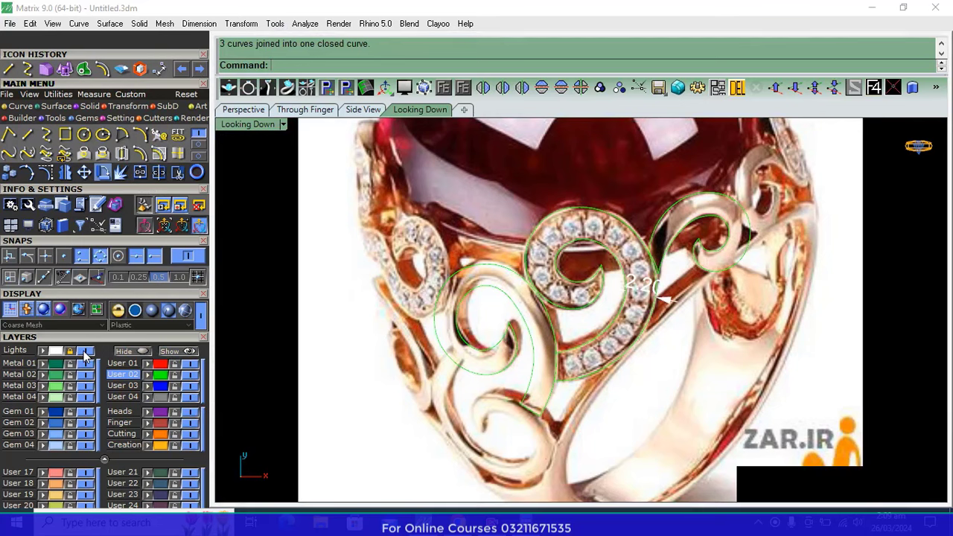
{"action": "scroll", "coordinate": [595, 259], "scroll_direction": "up", "scroll_amount": 2}
{"action": "scroll", "coordinate": [619, 272], "scroll_direction": "up", "scroll_amount": 3}
{"action": "left_click_drag", "start_coordinate": [612, 231], "coordinate": [534, 352]}
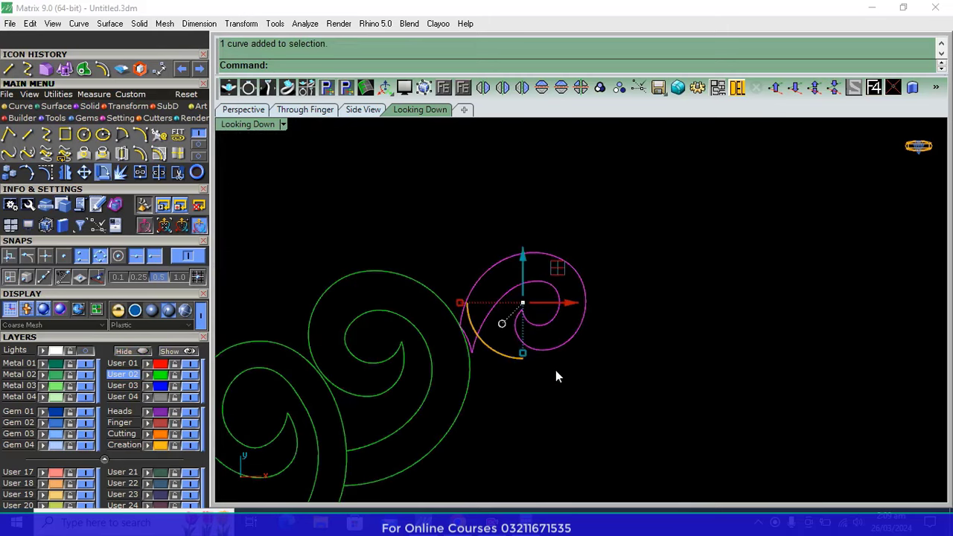
Create an ellipsoid centred inside the small spiral outline, dismissing the unrelated error message
{"action": "left_click", "coordinate": [88, 109]}
{"action": "left_click", "coordinate": [66, 154]}
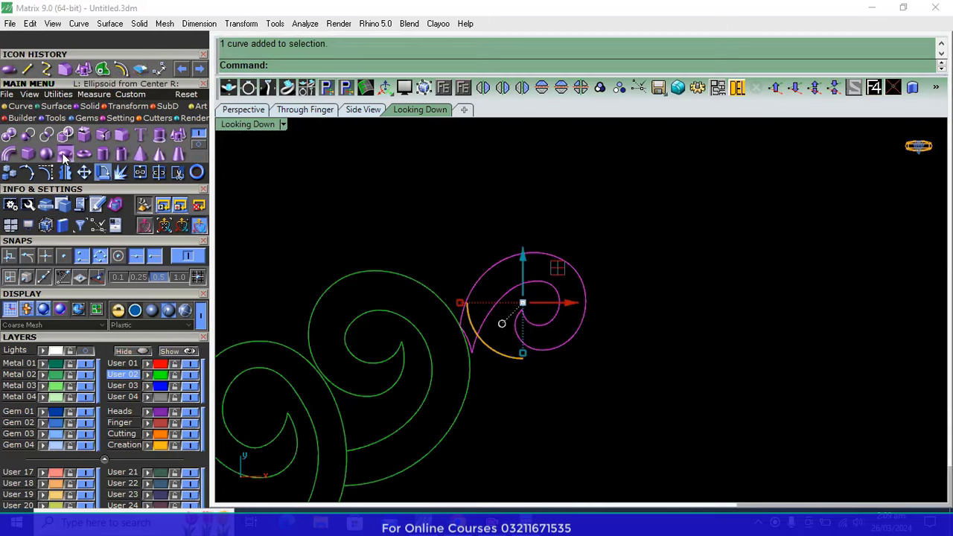
{"action": "left_click", "coordinate": [522, 297]}
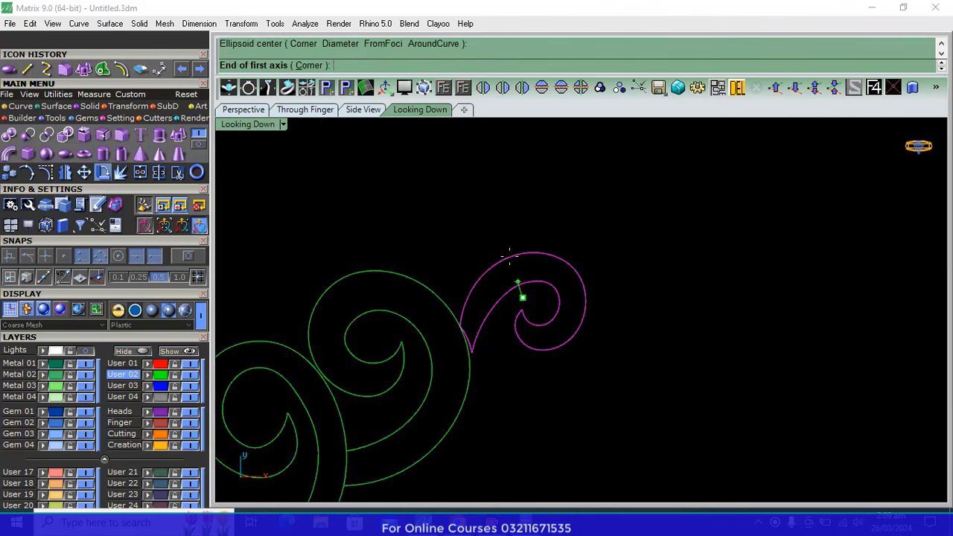
{"action": "left_click", "coordinate": [493, 177]}
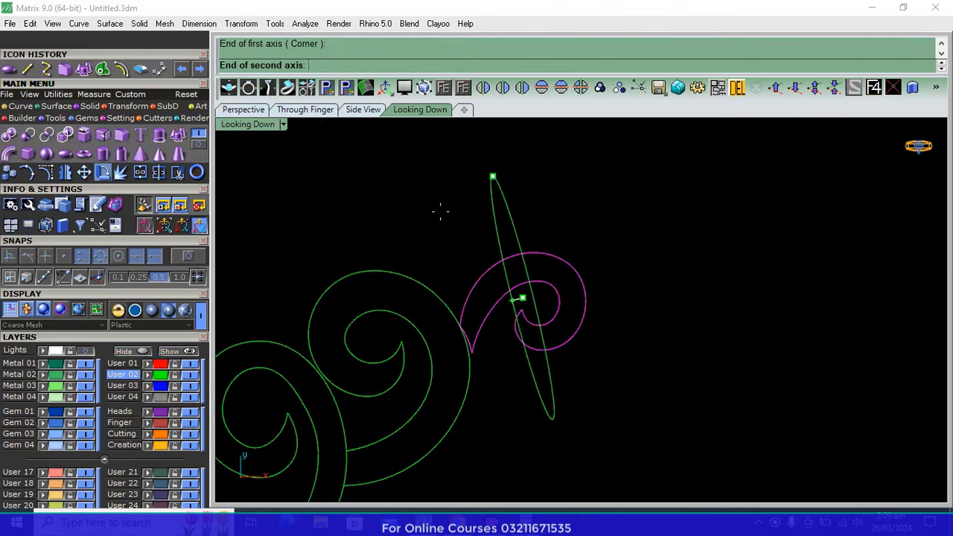
{"action": "left_click", "coordinate": [385, 243]}
{"action": "left_click", "coordinate": [311, 111]}
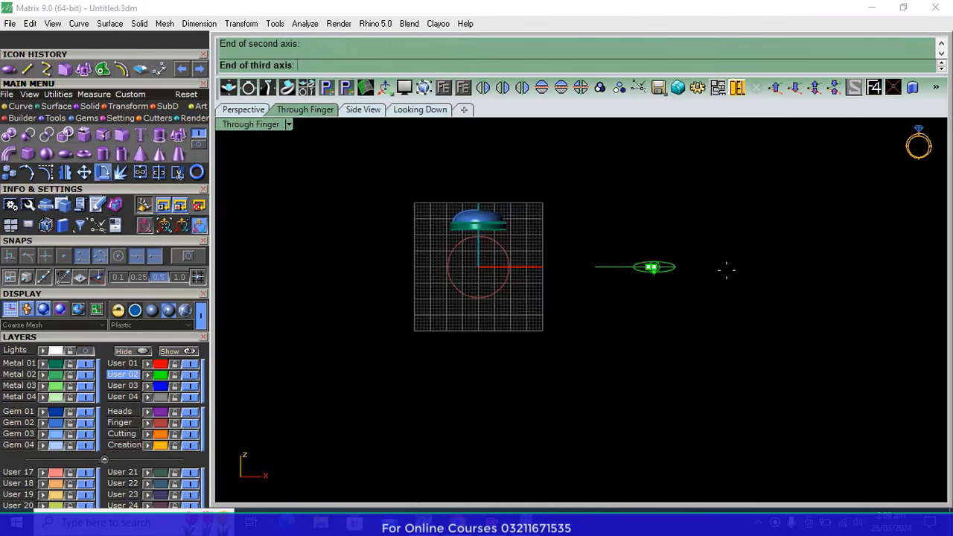
{"action": "left_click", "coordinate": [564, 235]}
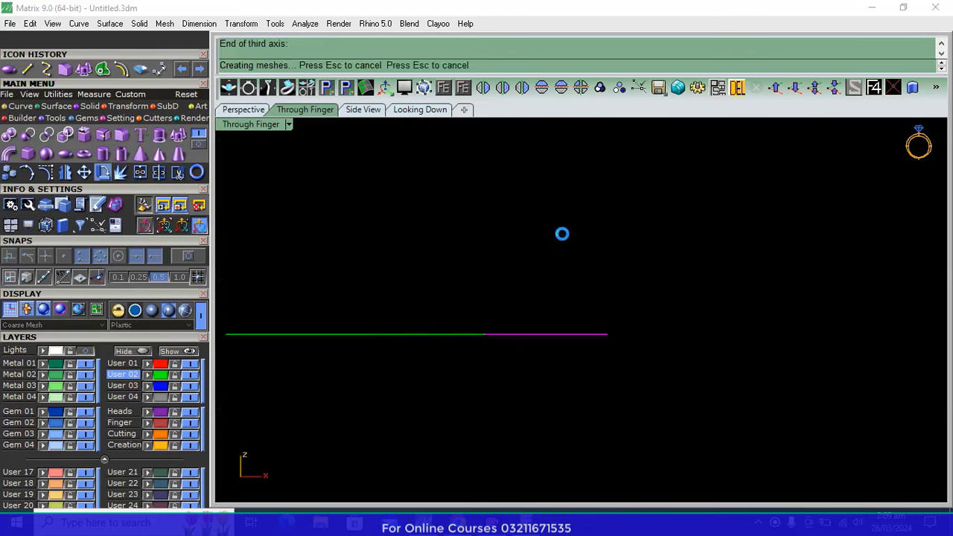
{"action": "left_click", "coordinate": [241, 111]}
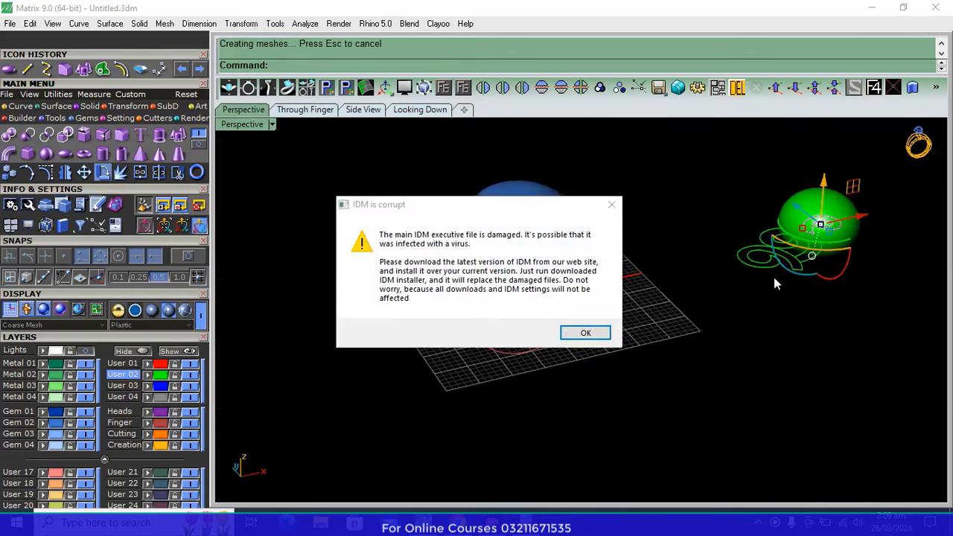
{"action": "left_click", "coordinate": [612, 207]}
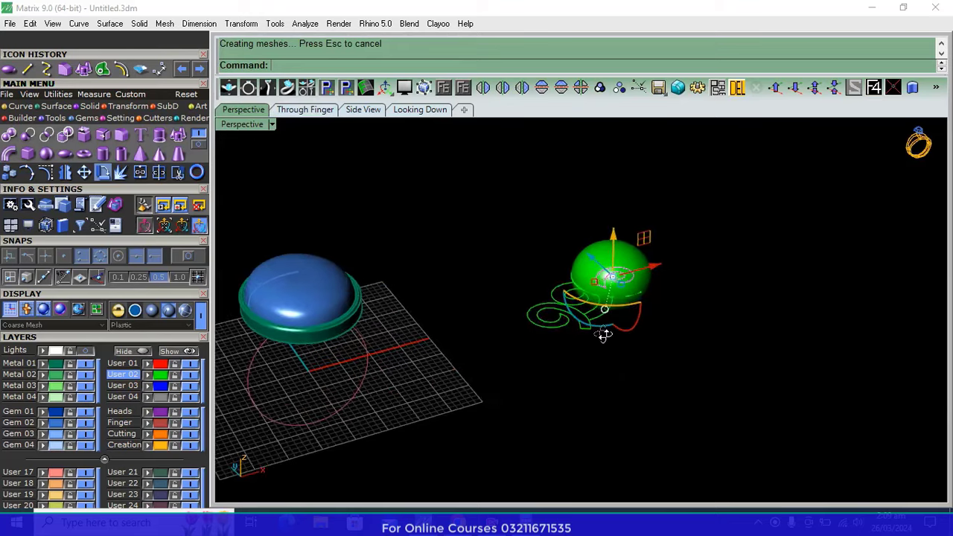
{"action": "mouse_move", "coordinate": [623, 304]}
{"action": "right_mouse_down"}
{"action": "mouse_move", "coordinate": [453, 340]}
{"action": "mouse_move", "coordinate": [467, 275]}
{"action": "right_mouse_up"}
{"action": "scroll", "coordinate": [439, 337], "scroll_direction": "up", "scroll_amount": 5}
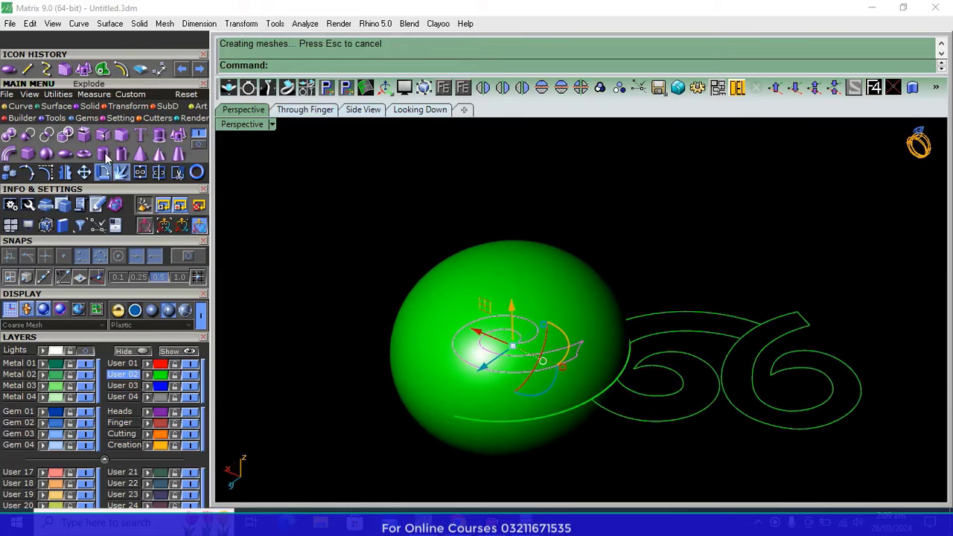
Project the small spiral outline onto the sphere
{"action": "left_click", "coordinate": [15, 107]}
{"action": "left_click", "coordinate": [103, 153]}
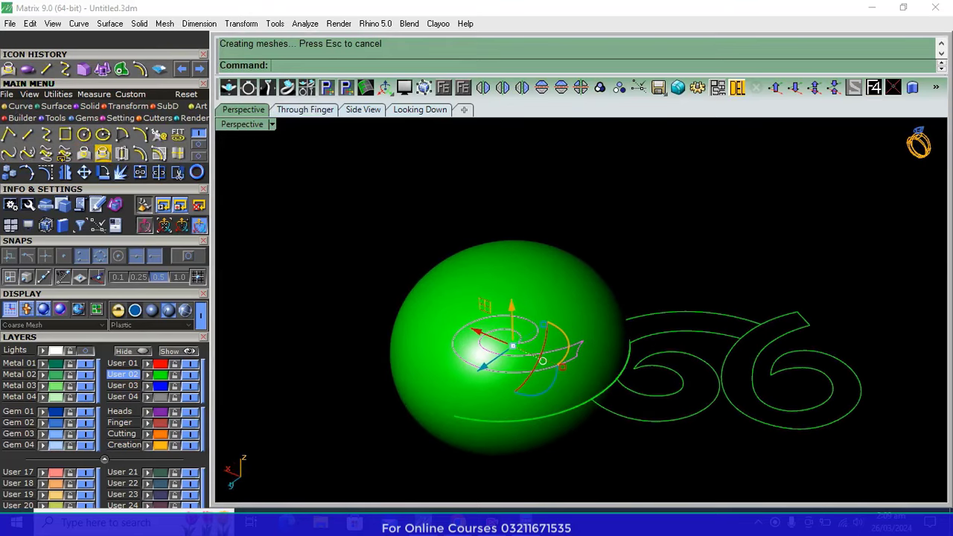
{"action": "left_click", "coordinate": [506, 290]}
{"action": "key", "text": "Return"}
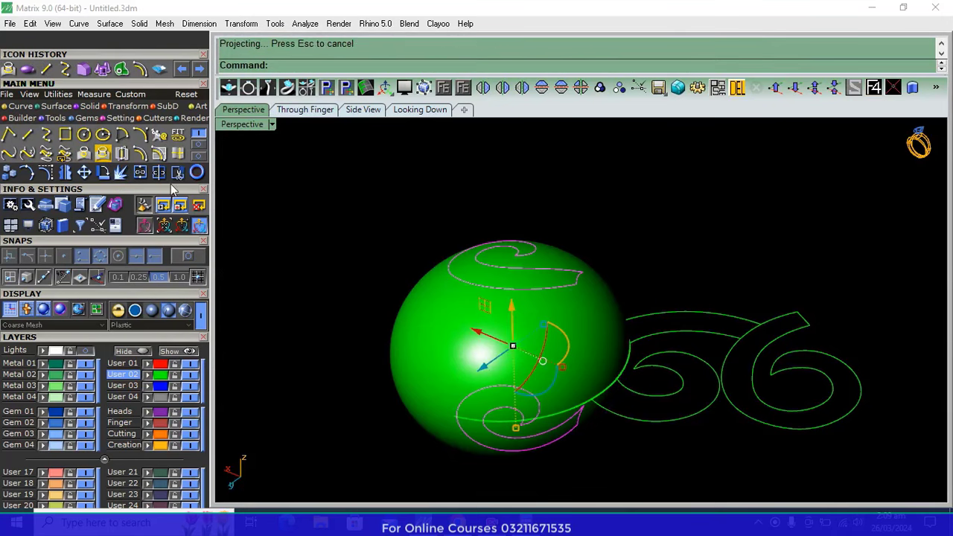
Trim the sphere outside the projected spiral and delete the leftover pieces
{"action": "left_click", "coordinate": [177, 172]}
{"action": "left_click", "coordinate": [480, 348]}
{"action": "mouse_move", "coordinate": [484, 341]}
{"action": "right_mouse_down"}
{"action": "mouse_move", "coordinate": [538, 340]}
{"action": "mouse_move", "coordinate": [563, 362]}
{"action": "mouse_move", "coordinate": [446, 427]}
{"action": "right_mouse_up"}
{"action": "left_click", "coordinate": [577, 408]}
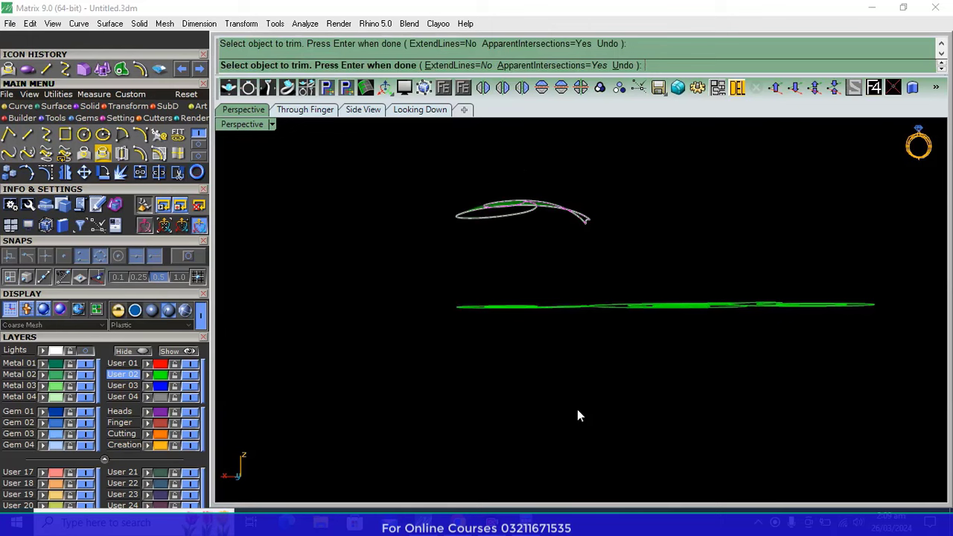
{"action": "key", "text": "Return"}
{"action": "key", "text": "Delete"}
{"action": "mouse_move", "coordinate": [676, 174]}
{"action": "right_mouse_down"}
{"action": "mouse_move", "coordinate": [602, 260]}
{"action": "mouse_move", "coordinate": [591, 254]}
{"action": "right_mouse_up"}
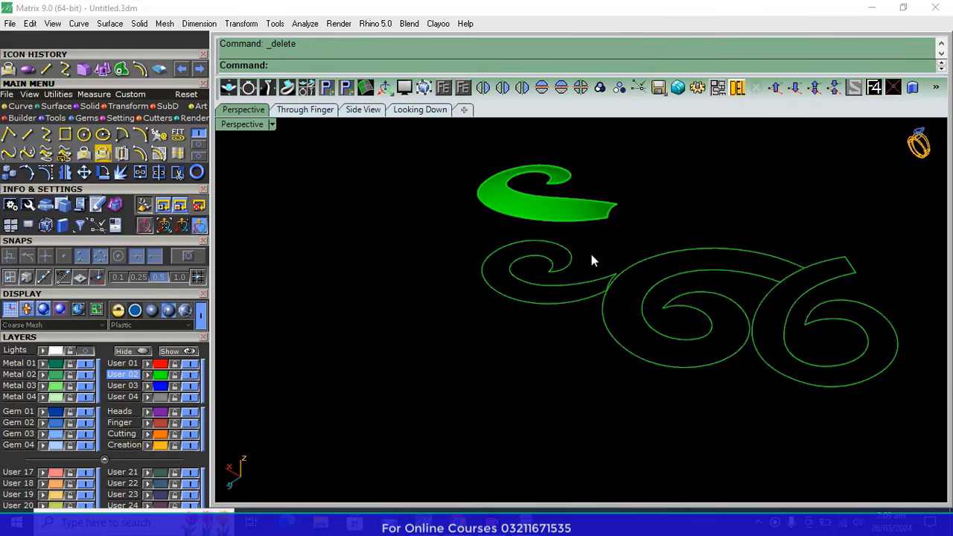
{"action": "right_click_drag", "start_coordinate": [590, 259], "coordinate": [578, 294]}
Select the middle spiral and build an ellipsoid around it, setting its height in the side view
{"action": "left_click", "coordinate": [407, 111]}
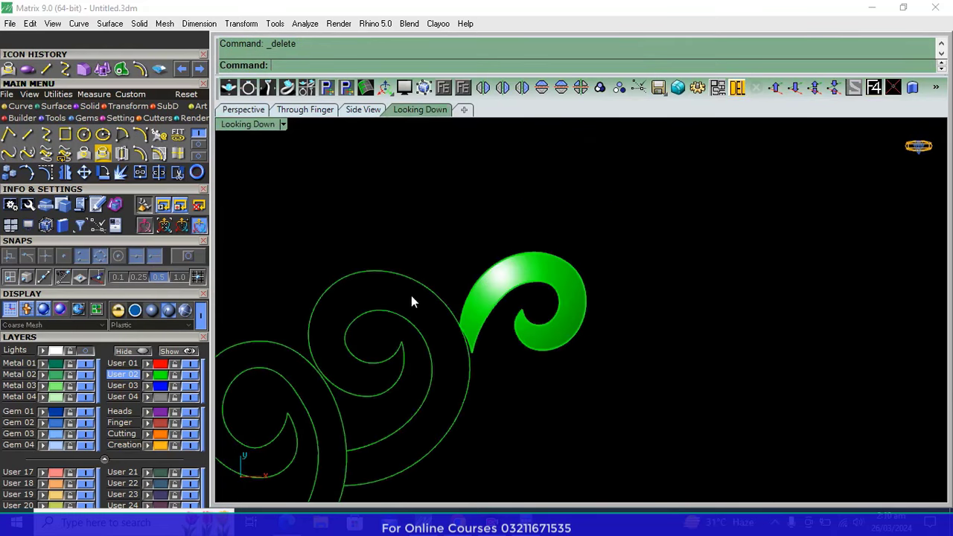
{"action": "left_click", "coordinate": [419, 322]}
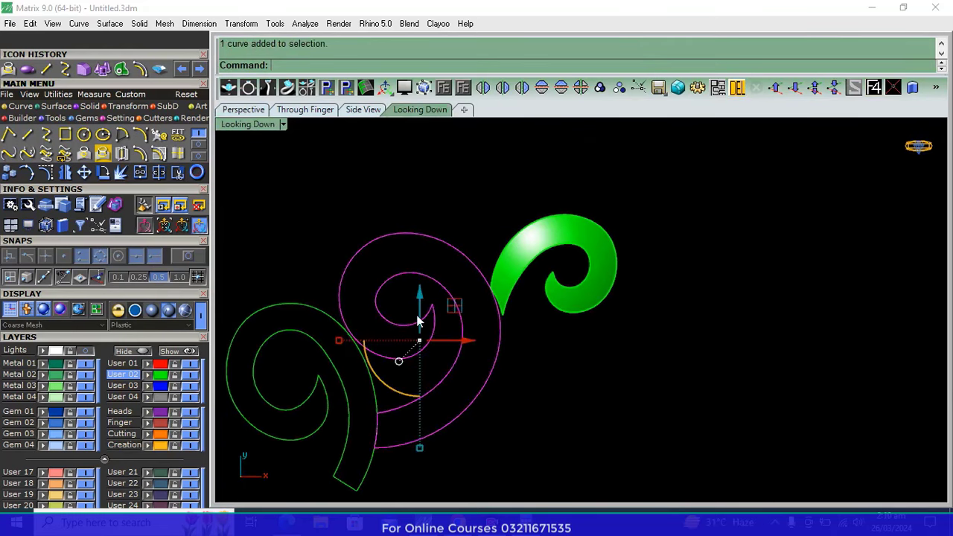
{"action": "left_click", "coordinate": [28, 70]}
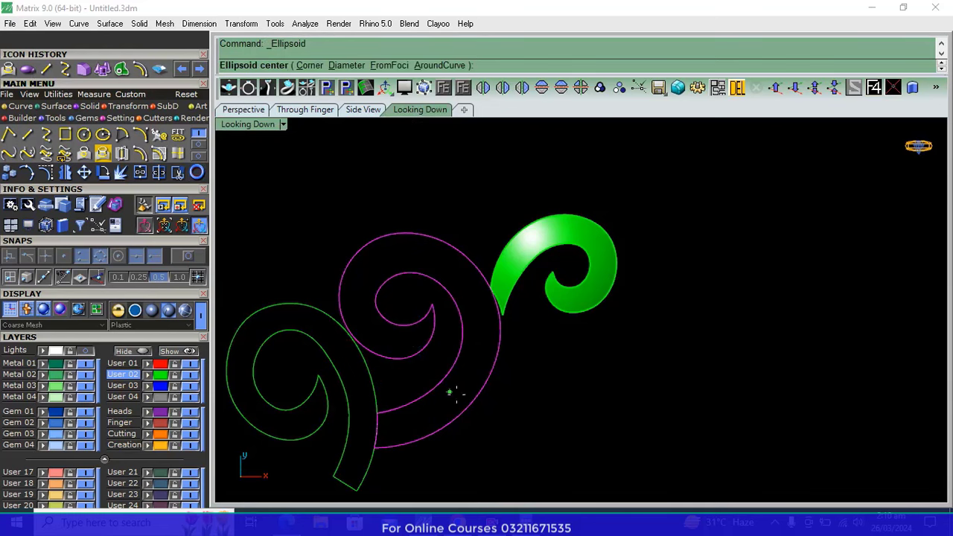
{"action": "left_click", "coordinate": [434, 342]}
{"action": "left_click", "coordinate": [553, 167]}
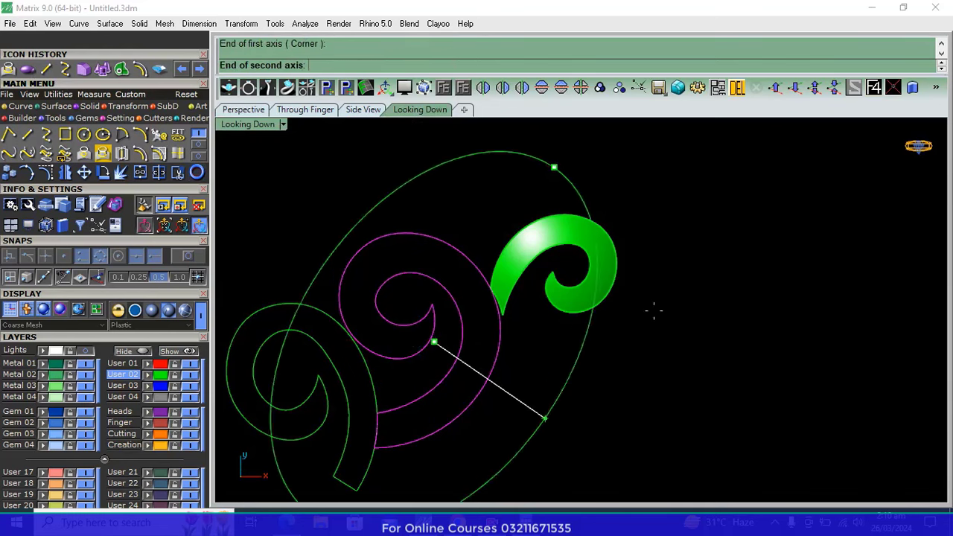
{"action": "left_click", "coordinate": [708, 340]}
{"action": "left_click", "coordinate": [324, 109]}
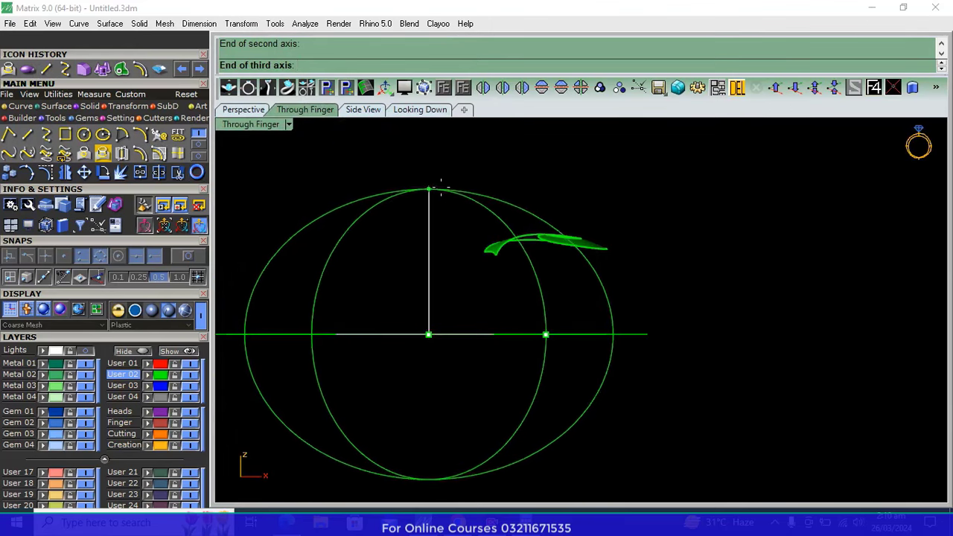
{"action": "left_click", "coordinate": [430, 166]}
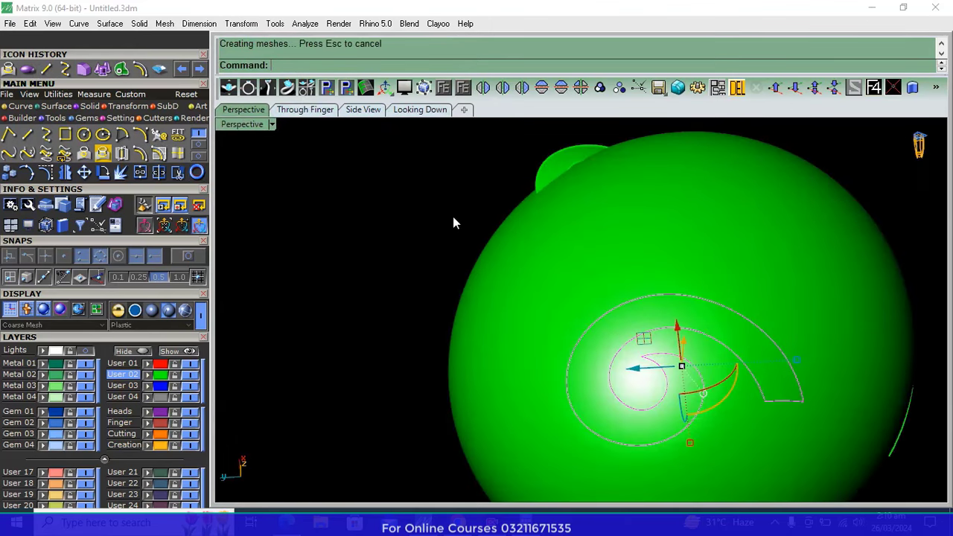
{"action": "scroll", "coordinate": [453, 217], "scroll_direction": "down", "scroll_amount": 5}
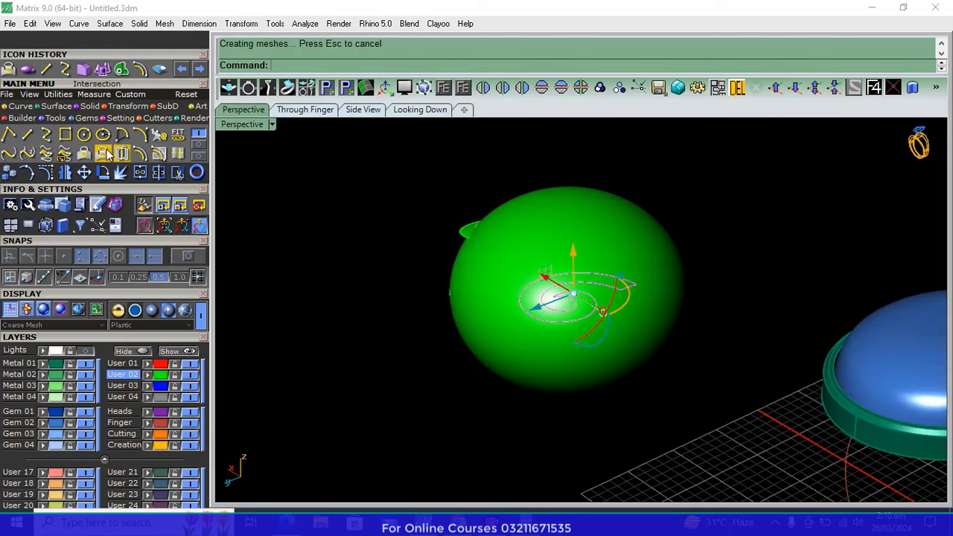
Project the middle spiral onto the ellipsoid, trim it, and delete the lower spiral copy
{"action": "left_click", "coordinate": [103, 154]}
{"action": "left_click", "coordinate": [574, 220]}
{"action": "right_click", "coordinate": [574, 219]}
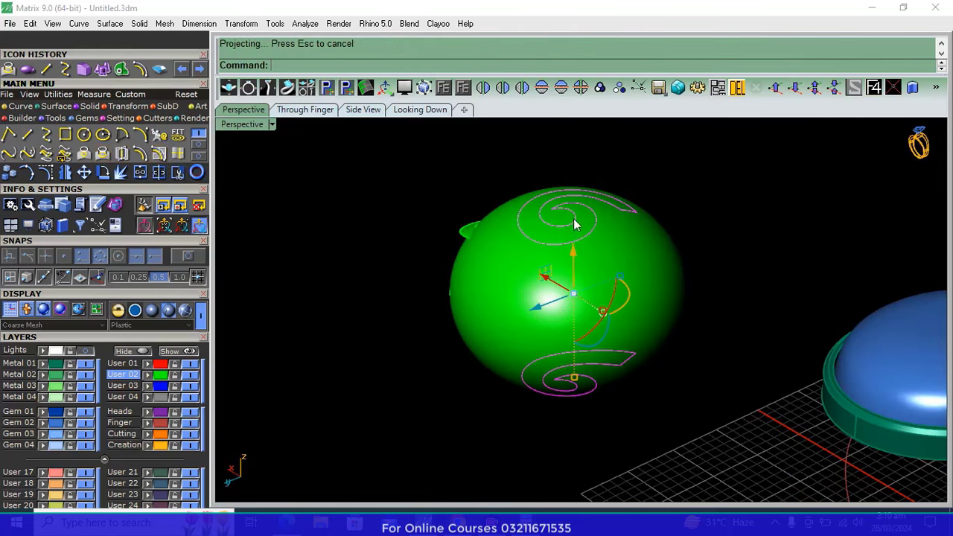
{"action": "left_click", "coordinate": [178, 174]}
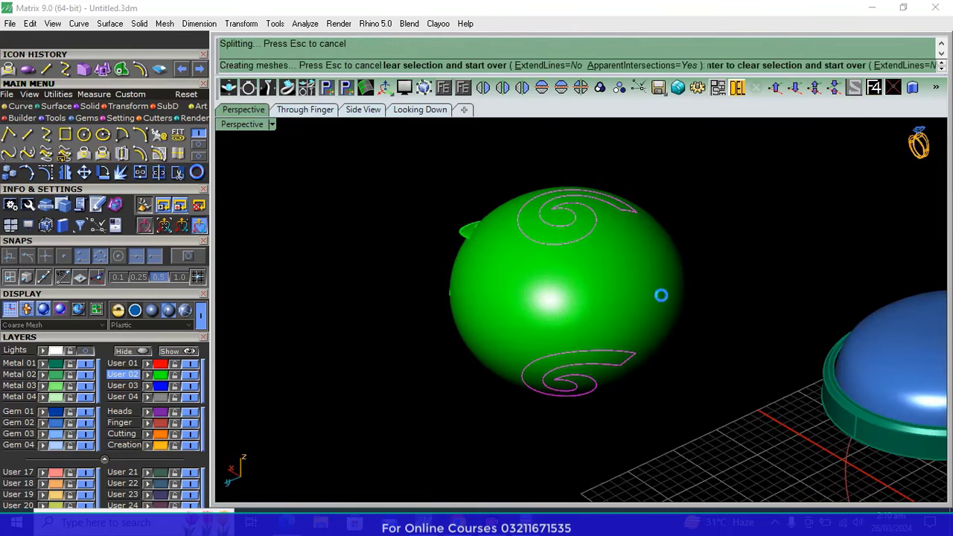
{"action": "left_click_drag", "start_coordinate": [452, 462], "coordinate": [453, 460]}
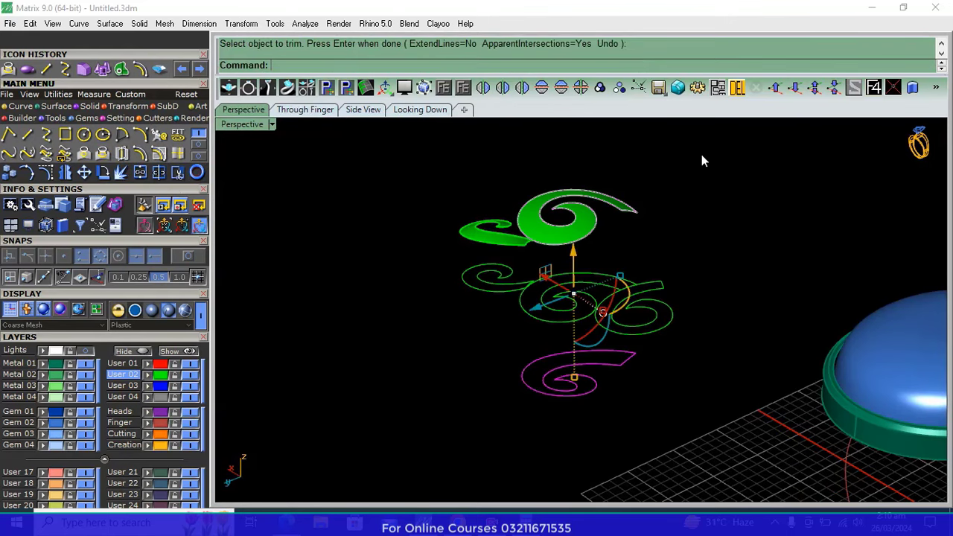
{"action": "left_click", "coordinate": [738, 88]}
{"action": "left_click", "coordinate": [417, 109]}
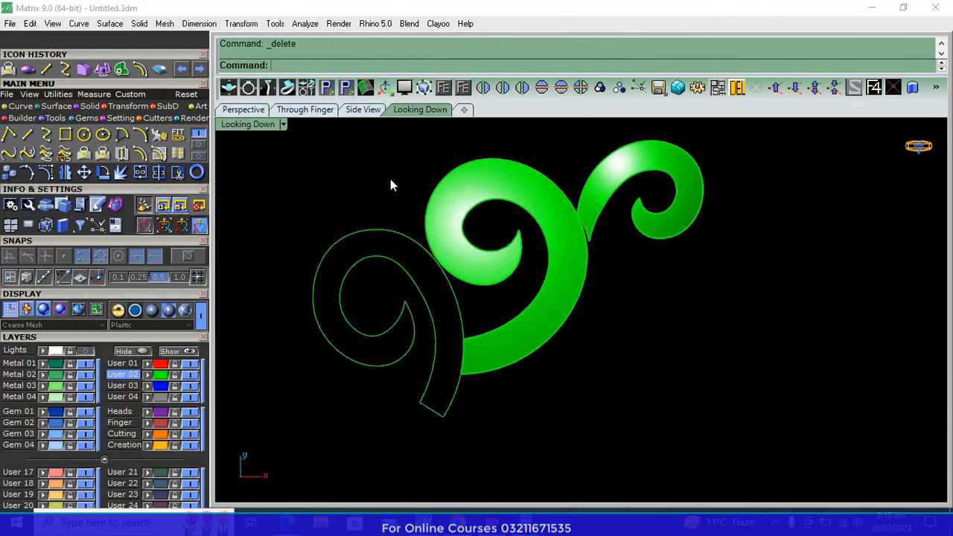
Select the left spiral and create an ellipsoid centred on it
{"action": "left_click", "coordinate": [380, 230]}
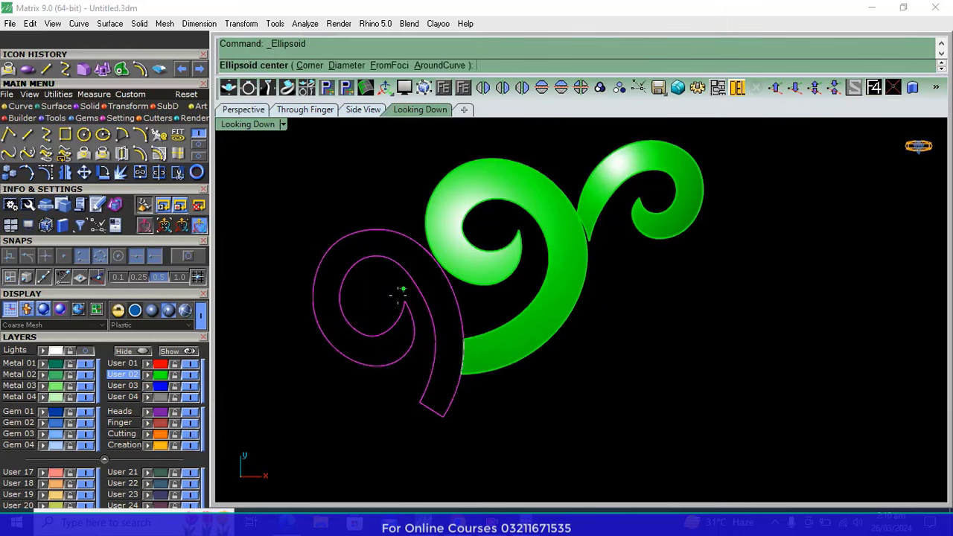
{"action": "left_click", "coordinate": [394, 299]}
{"action": "left_click", "coordinate": [467, 159]}
{"action": "left_click", "coordinate": [578, 335]}
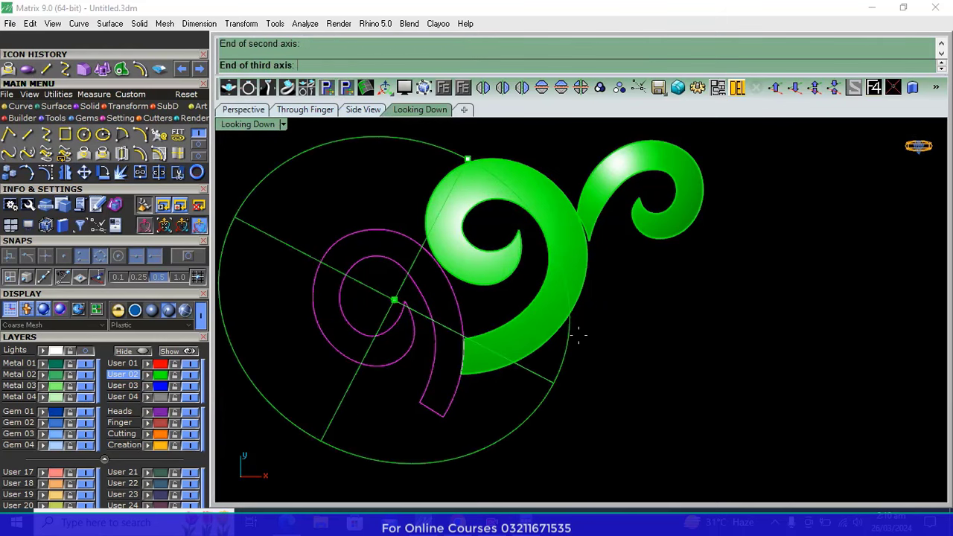
{"action": "left_click", "coordinate": [304, 109]}
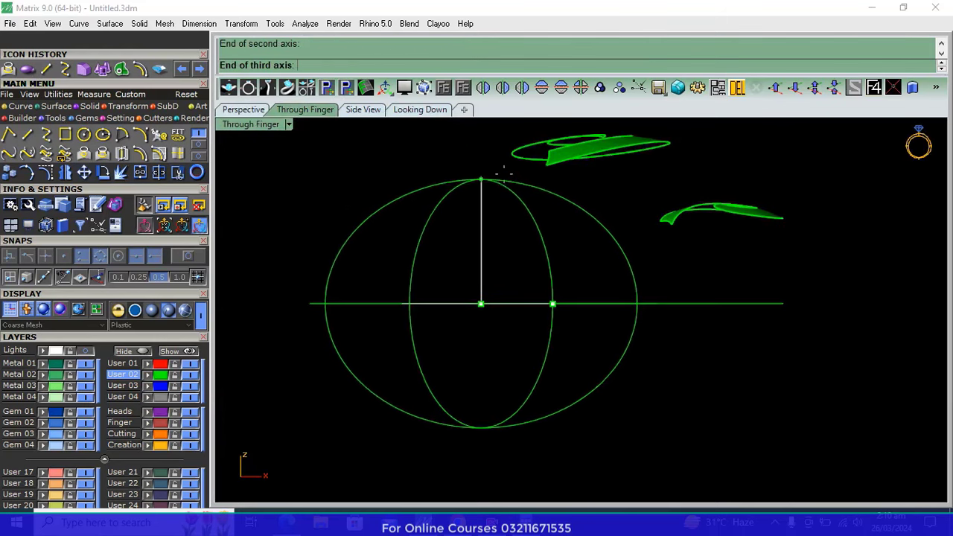
{"action": "left_click", "coordinate": [499, 146]}
{"action": "left_click", "coordinate": [242, 111]}
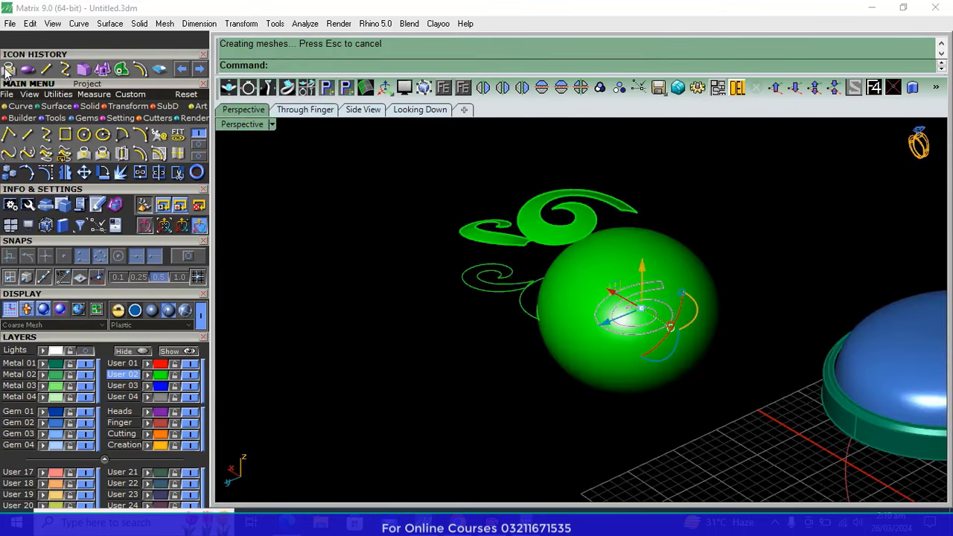
Project the left spiral onto the ellipsoid, trim outside it, and delete the lower spiral copy
{"action": "left_click", "coordinate": [7, 69]}
{"action": "scroll", "coordinate": [558, 213], "scroll_direction": "up", "scroll_amount": 2}
{"action": "scroll", "coordinate": [649, 266], "scroll_direction": "up", "scroll_amount": 3}
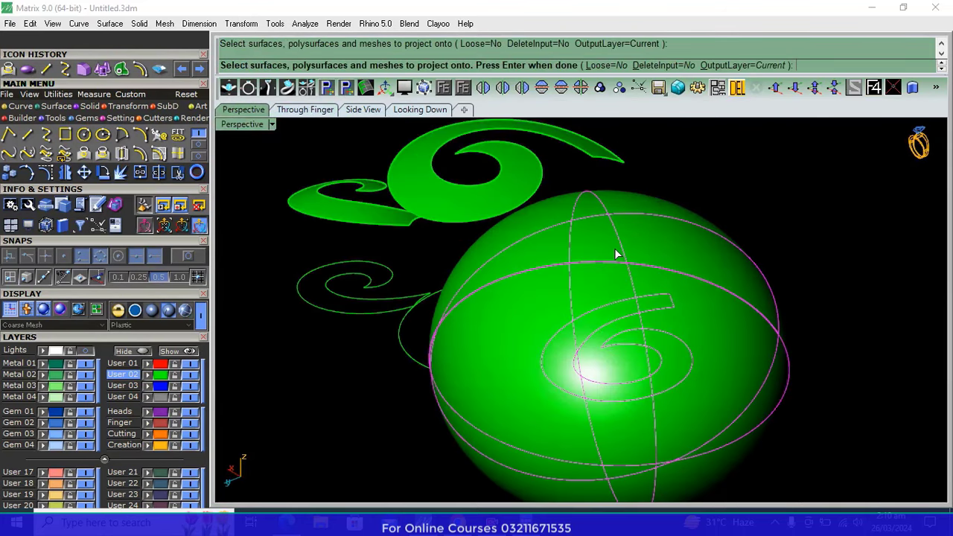
{"action": "key", "text": "Return"}
{"action": "left_click", "coordinate": [177, 173]}
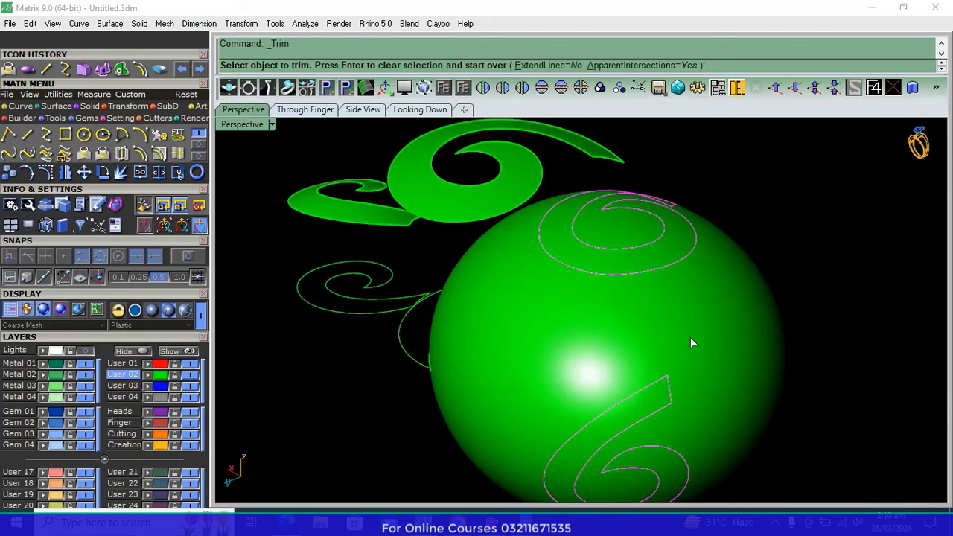
{"action": "left_click", "coordinate": [690, 337]}
{"action": "key", "text": "Return"}
{"action": "left_click", "coordinate": [641, 294]}
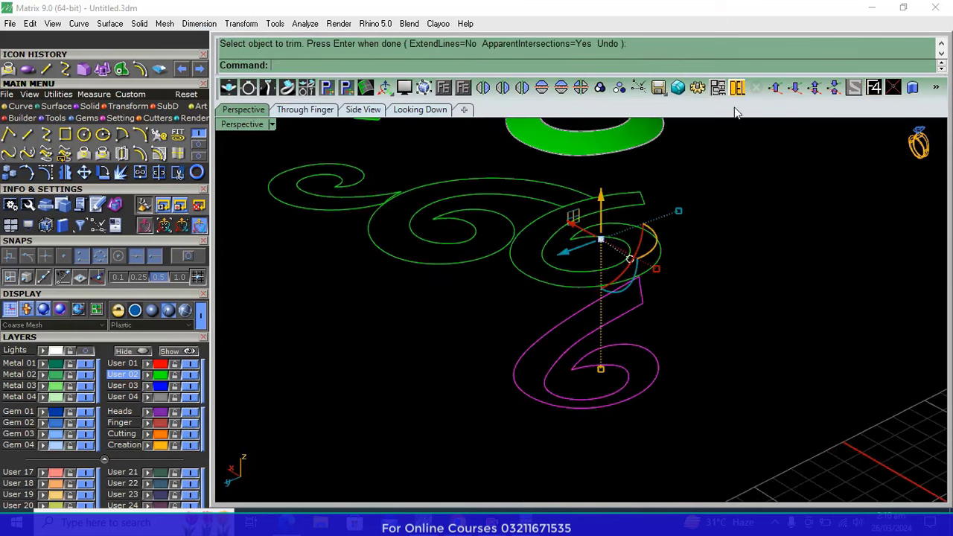
{"action": "key", "text": "Delete"}
{"action": "mouse_move", "coordinate": [689, 256]}
{"action": "right_mouse_down"}
{"action": "mouse_move", "coordinate": [692, 340]}
{"action": "mouse_move", "coordinate": [735, 308]}
{"action": "right_mouse_up"}
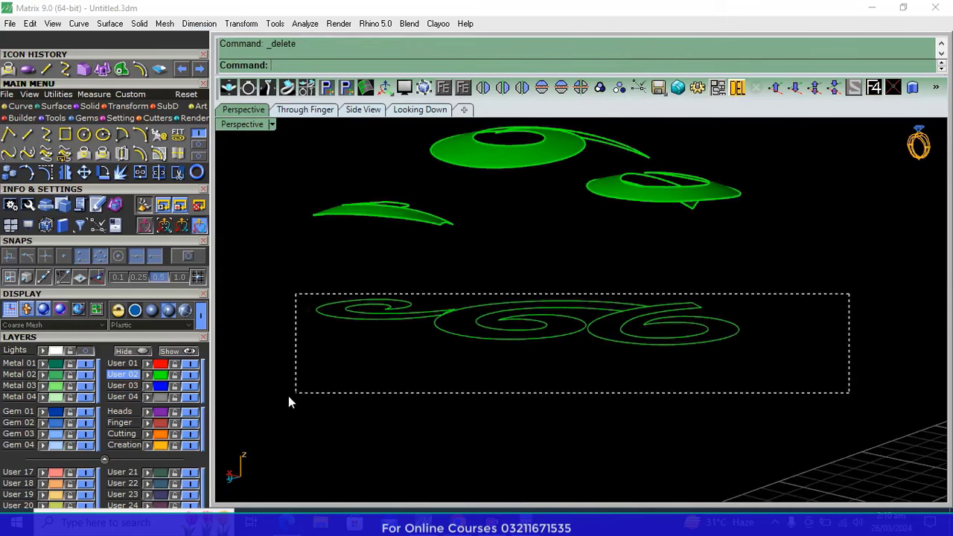
Hide the three flat spiral outlines
{"action": "left_click_drag", "start_coordinate": [289, 397], "coordinate": [290, 396]}
{"action": "left_click", "coordinate": [128, 356]}
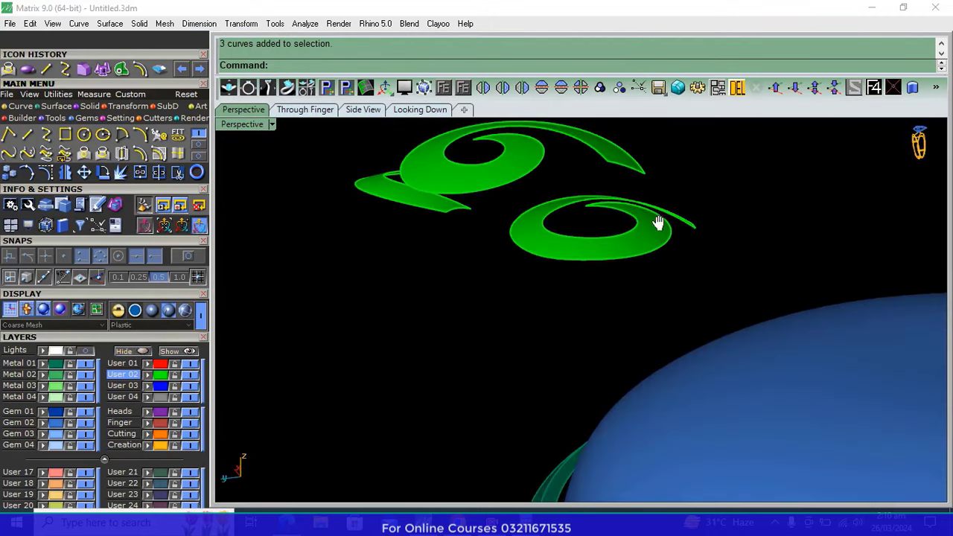
{"action": "right_click_drag", "start_coordinate": [660, 276], "coordinate": [730, 276]}
Offset the three scroll surfaces by 0.4 as solids, flipping the right one downward
{"action": "left_click_drag", "start_coordinate": [366, 373], "coordinate": [367, 372]}
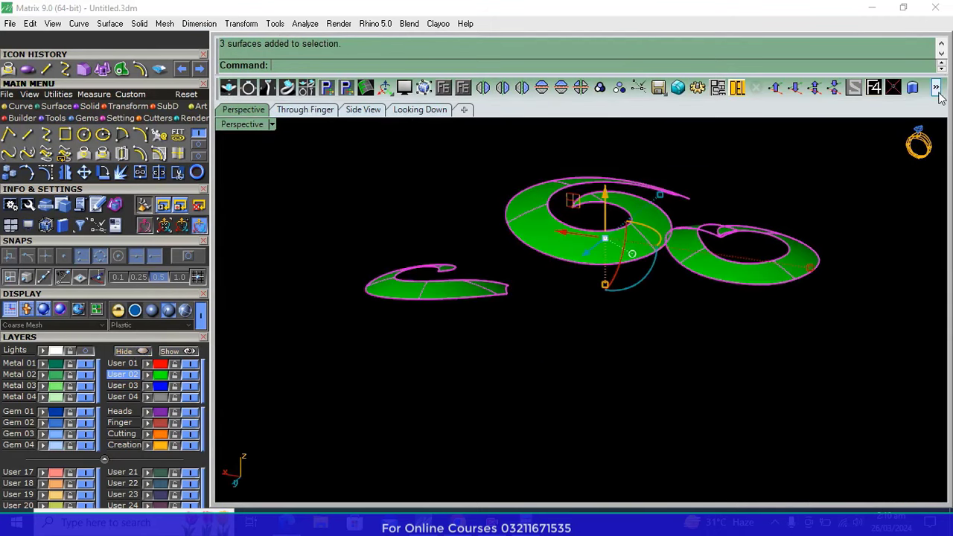
{"action": "left_click", "coordinate": [935, 88]}
{"action": "left_click", "coordinate": [878, 157]}
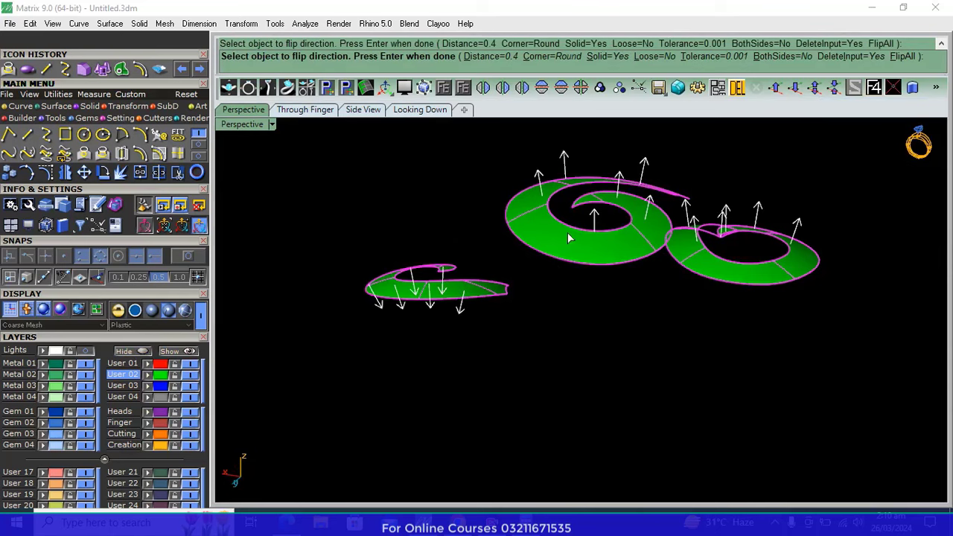
{"action": "left_click", "coordinate": [722, 268]}
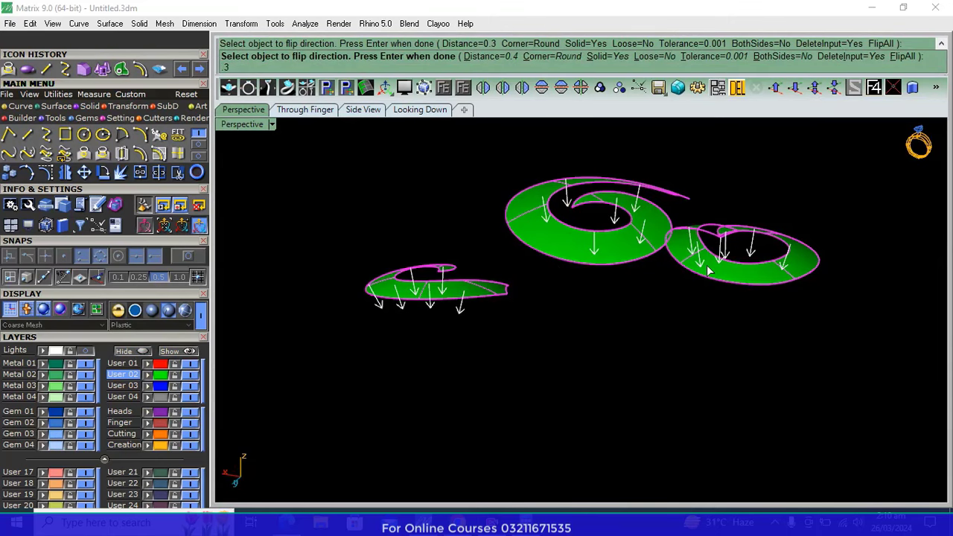
Complete the 0.3 offset and move all three spiral polysurfaces to the Metal 01 layer
{"action": "key", "text": "Return"}
{"action": "mouse_move", "coordinate": [703, 286]}
{"action": "right_mouse_down"}
{"action": "mouse_move", "coordinate": [551, 378]}
{"action": "mouse_move", "coordinate": [564, 397]}
{"action": "right_mouse_up"}
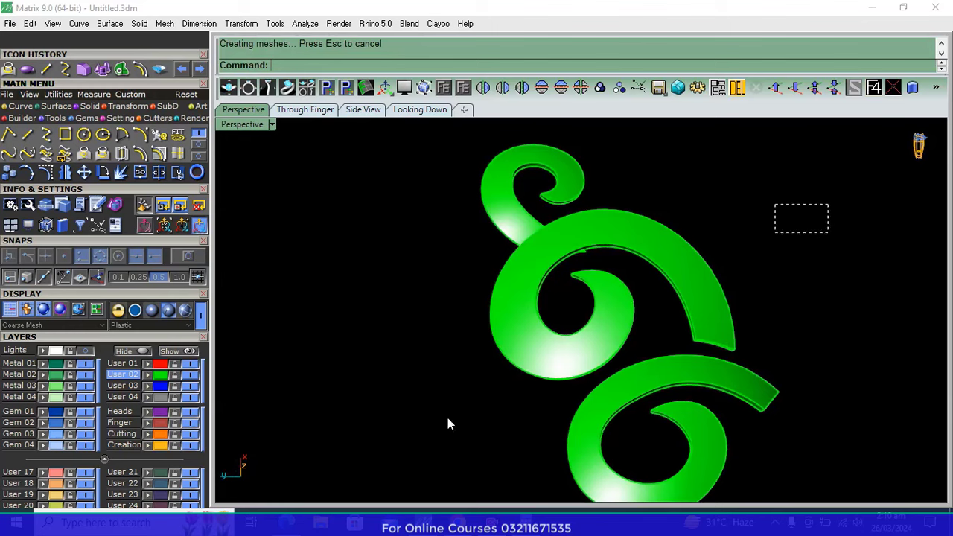
{"action": "key", "text": "ctrl+a"}
{"action": "left_click", "coordinate": [42, 363]}
{"action": "left_click", "coordinate": [310, 300]}
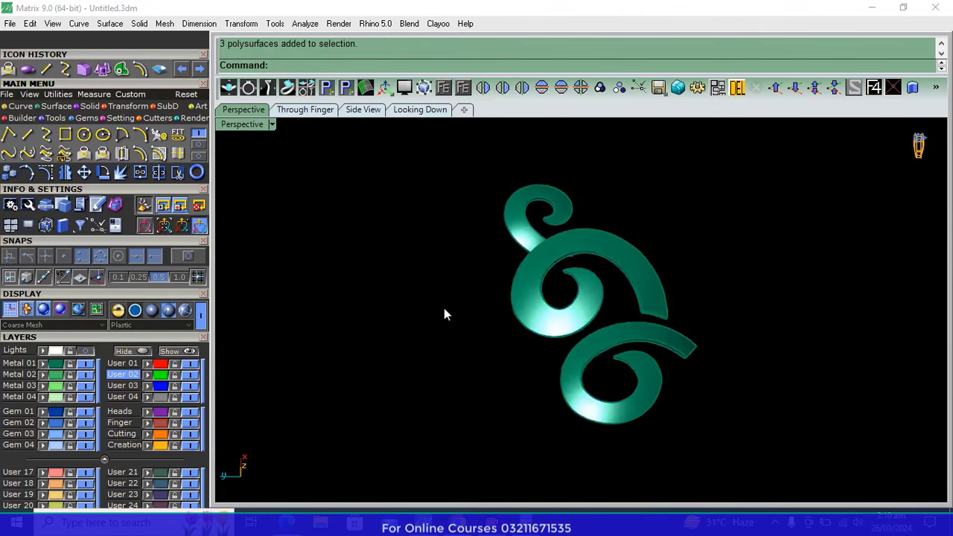
{"action": "right_click_drag", "start_coordinate": [444, 314], "coordinate": [611, 317]}
{"action": "scroll", "coordinate": [611, 318], "scroll_direction": "up", "scroll_amount": 3}
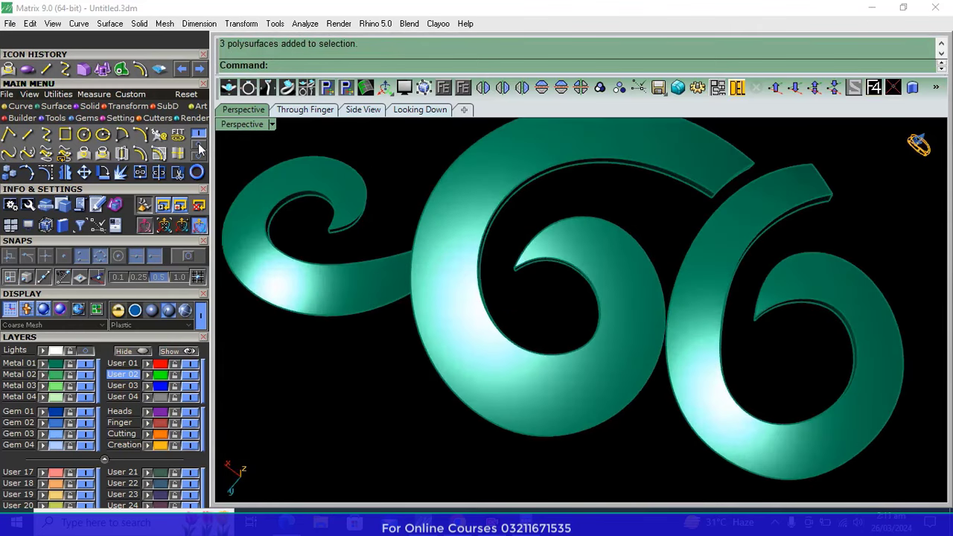
Duplicate the middle spiral solid's outline edges as curves
{"action": "left_click", "coordinate": [159, 153]}
{"action": "right_click_drag", "start_coordinate": [560, 293], "coordinate": [575, 251]}
{"action": "left_click", "coordinate": [574, 249]}
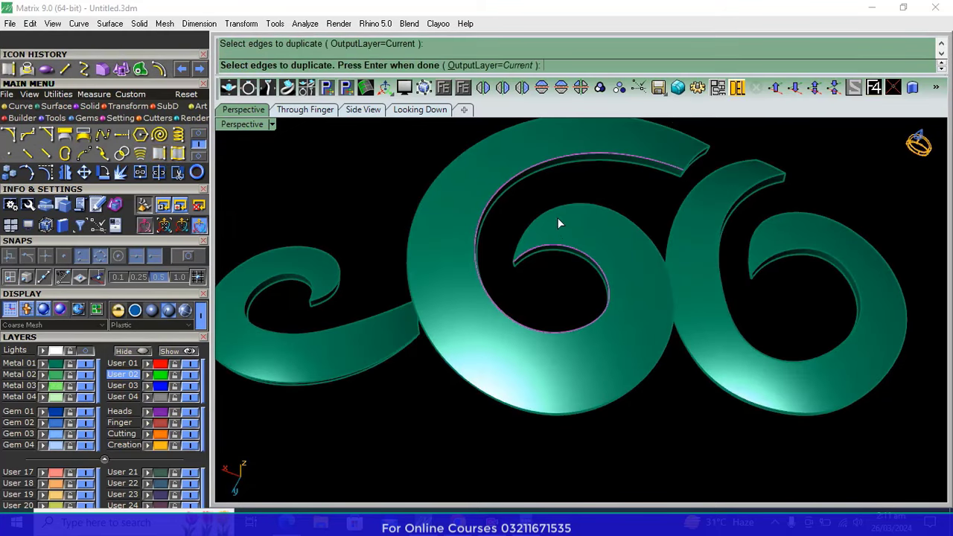
{"action": "left_click", "coordinate": [549, 213]}
{"action": "right_click_drag", "start_coordinate": [549, 212], "coordinate": [531, 255]}
{"action": "key", "text": "Return"}
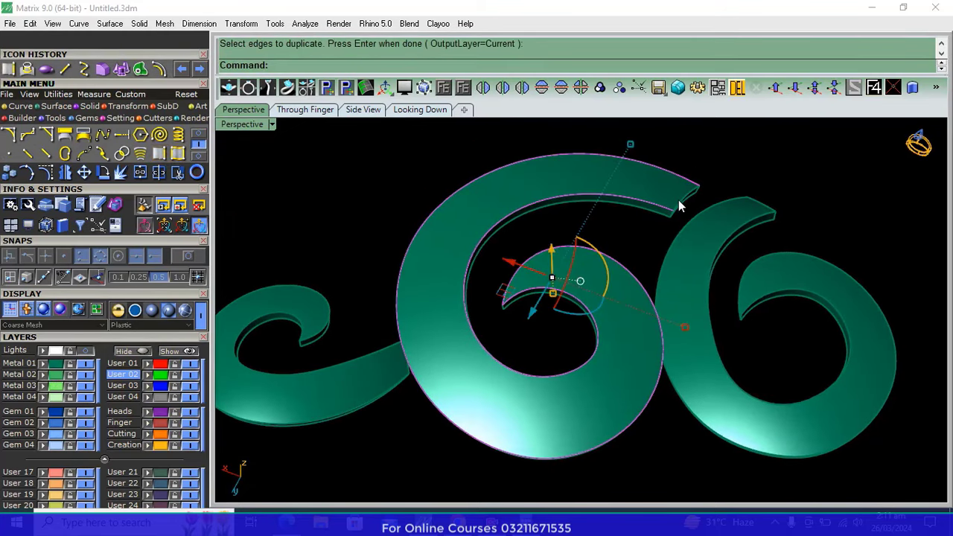
{"action": "left_click", "coordinate": [684, 207]}
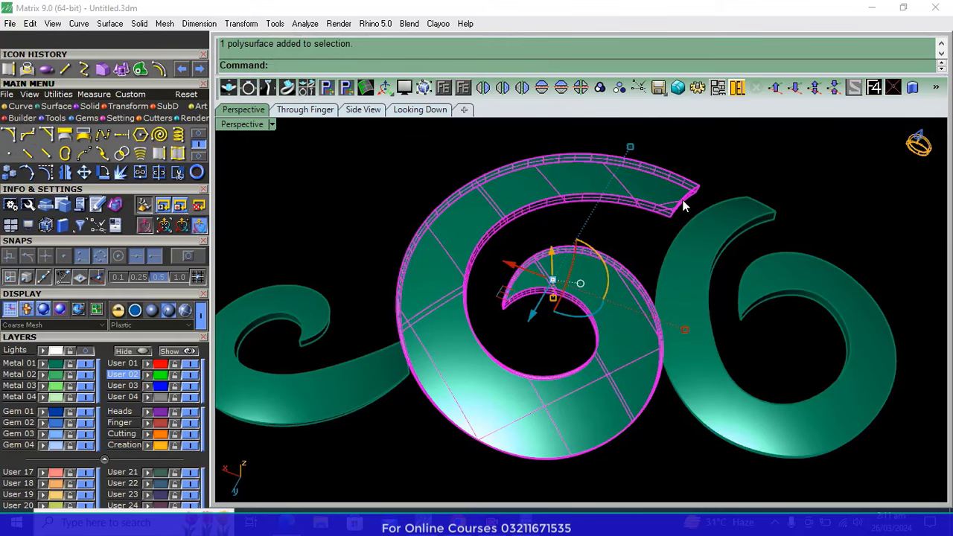
{"action": "key", "text": "Return"}
{"action": "left_click", "coordinate": [685, 202]}
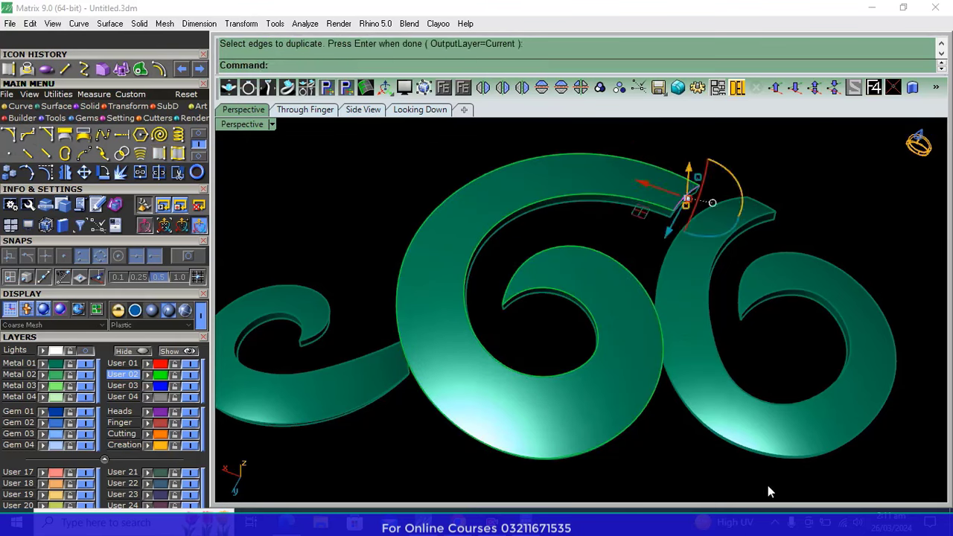
{"action": "left_click", "coordinate": [363, 276]}
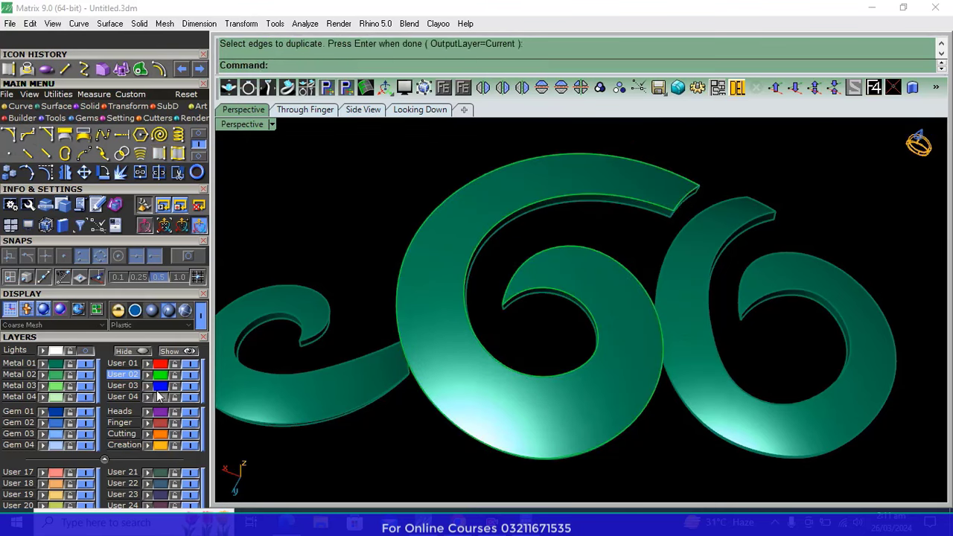
{"action": "key", "text": "Return"}
{"action": "right_click_drag", "start_coordinate": [366, 378], "coordinate": [629, 265]}
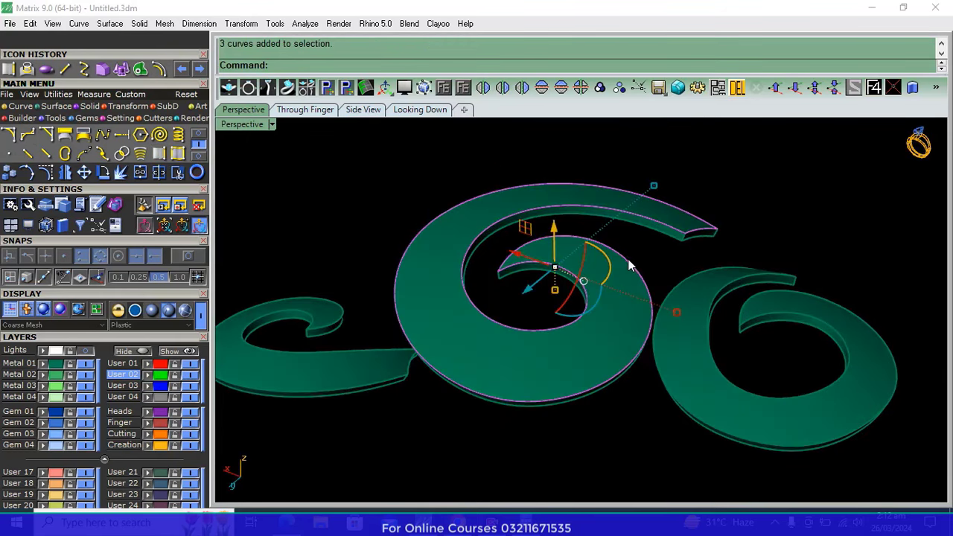
Run Pipe along the edge curves with round caps and a 0.4 diameter
{"action": "left_click", "coordinate": [90, 108]}
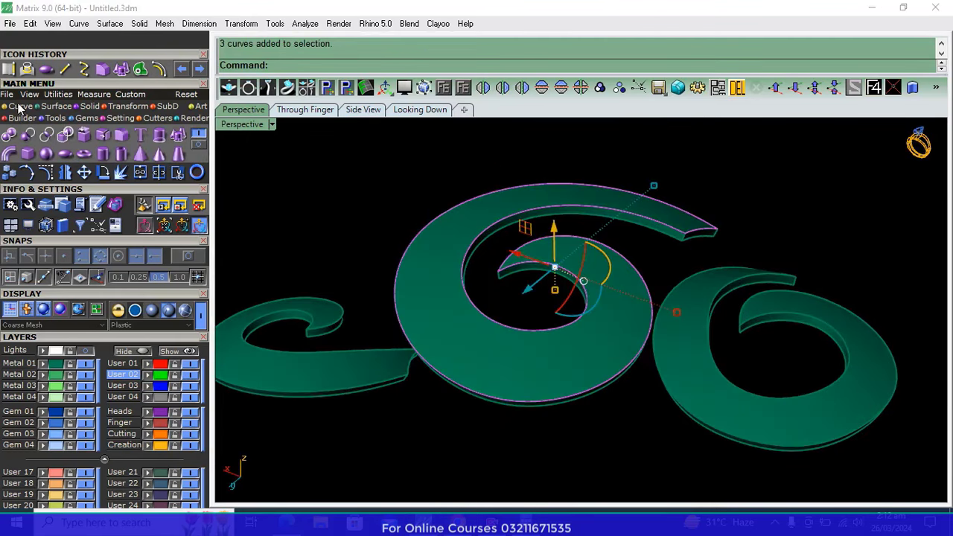
{"action": "left_click", "coordinate": [9, 155]}
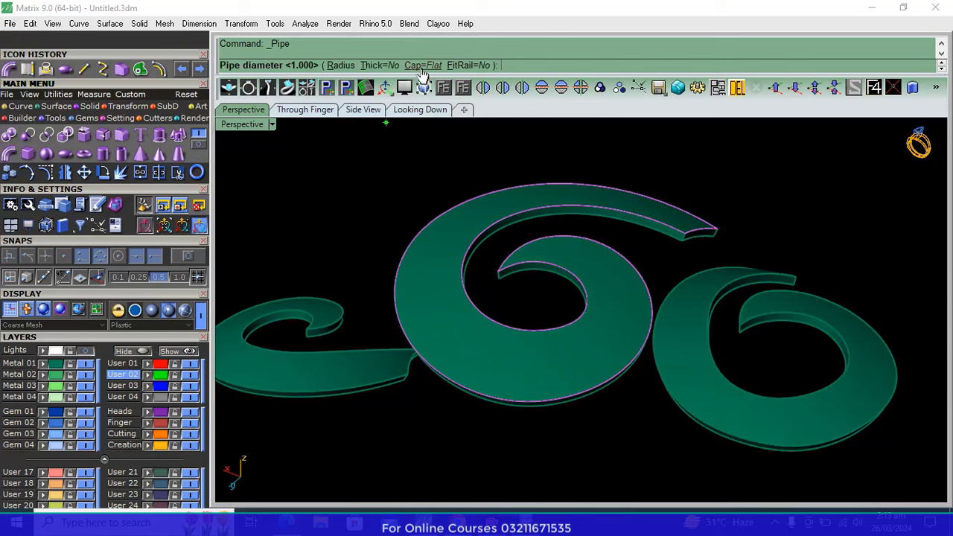
{"action": "left_click", "coordinate": [423, 65]}
{"action": "left_click", "coordinate": [336, 66]}
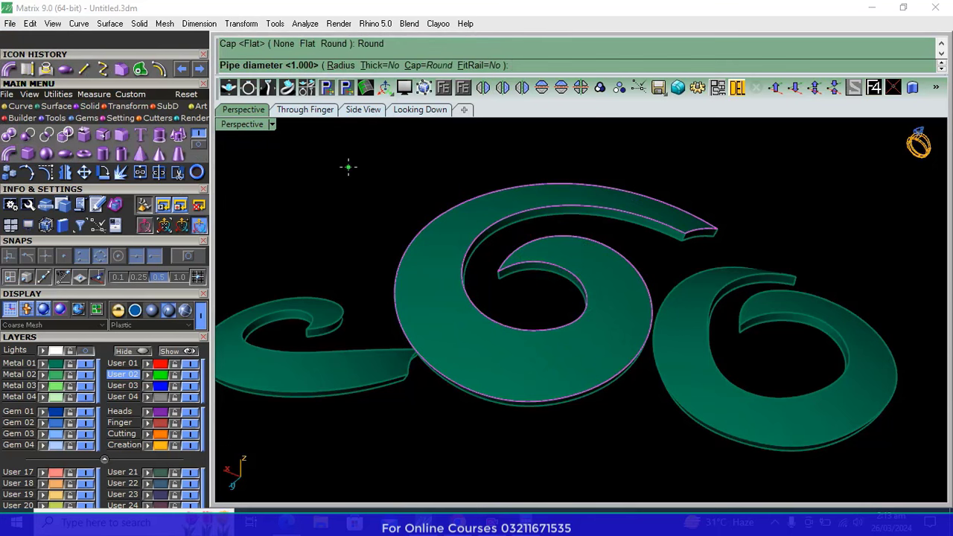
{"action": "type", "text": "4"}
{"action": "key", "text": "Return"}
{"action": "key", "text": "ctrl+z"}
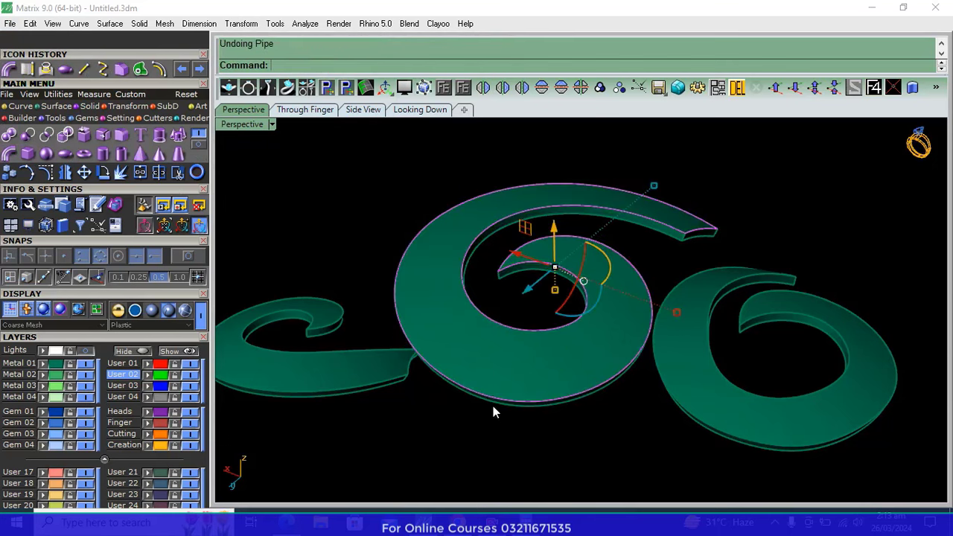
{"action": "key", "text": "Return"}
{"action": "key", "text": "Return"}
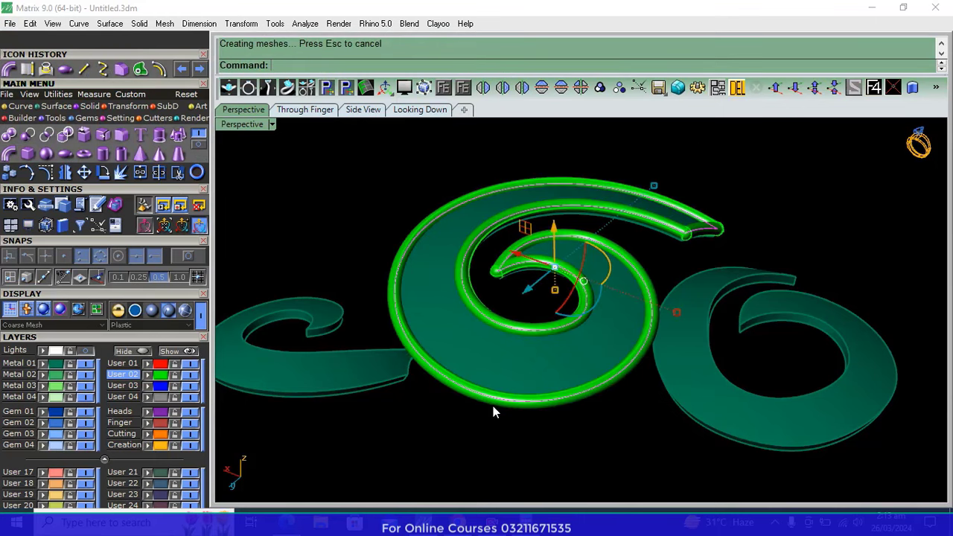
Delete the leftover edge curves, group the pipe pieces, and select the green spiral tube
{"action": "left_click", "coordinate": [737, 88]}
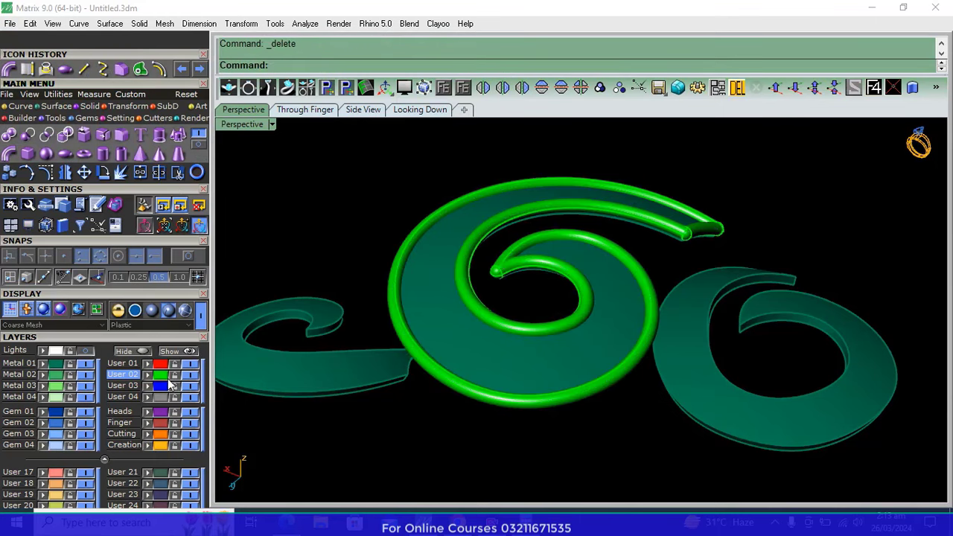
{"action": "key", "text": "ctrl+a"}
{"action": "left_click", "coordinate": [600, 88]}
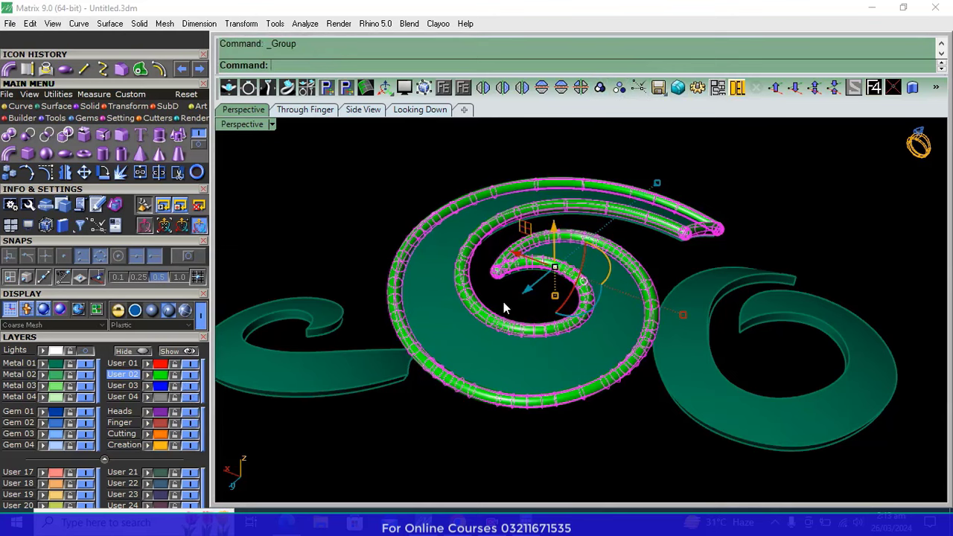
{"action": "right_click_drag", "start_coordinate": [521, 290], "coordinate": [560, 244]}
{"action": "scroll", "coordinate": [563, 244], "scroll_direction": "up", "scroll_amount": 5}
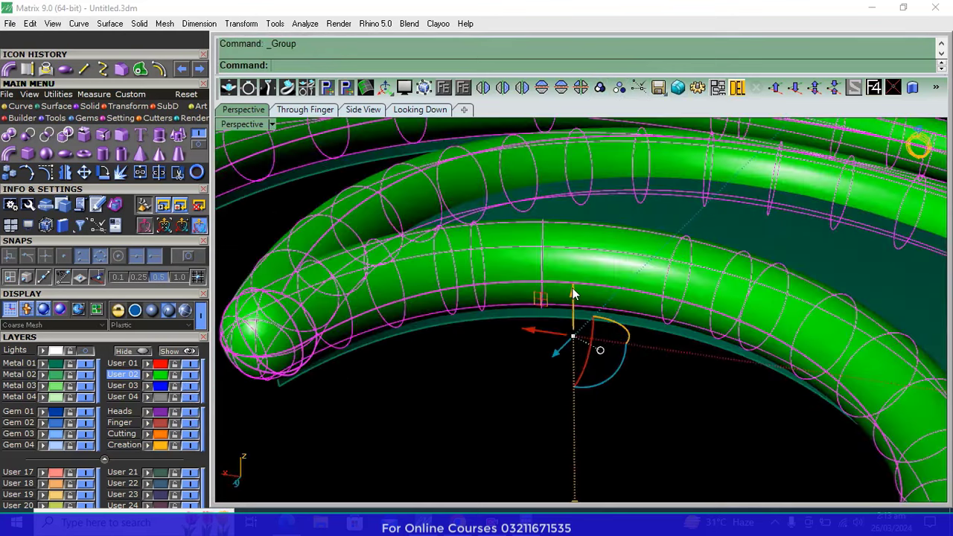
{"action": "left_click_drag", "start_coordinate": [573, 294], "coordinate": [598, 276]}
{"action": "scroll", "coordinate": [599, 277], "scroll_direction": "down", "scroll_amount": 5}
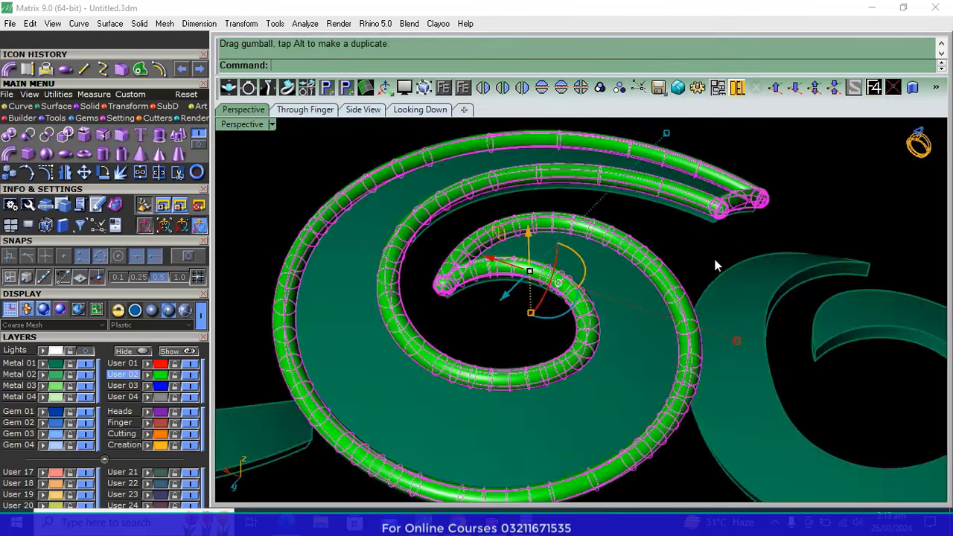
{"action": "left_click", "coordinate": [714, 264]}
{"action": "right_click_drag", "start_coordinate": [715, 264], "coordinate": [493, 313]}
{"action": "scroll", "coordinate": [529, 293], "scroll_direction": "up", "scroll_amount": 3}
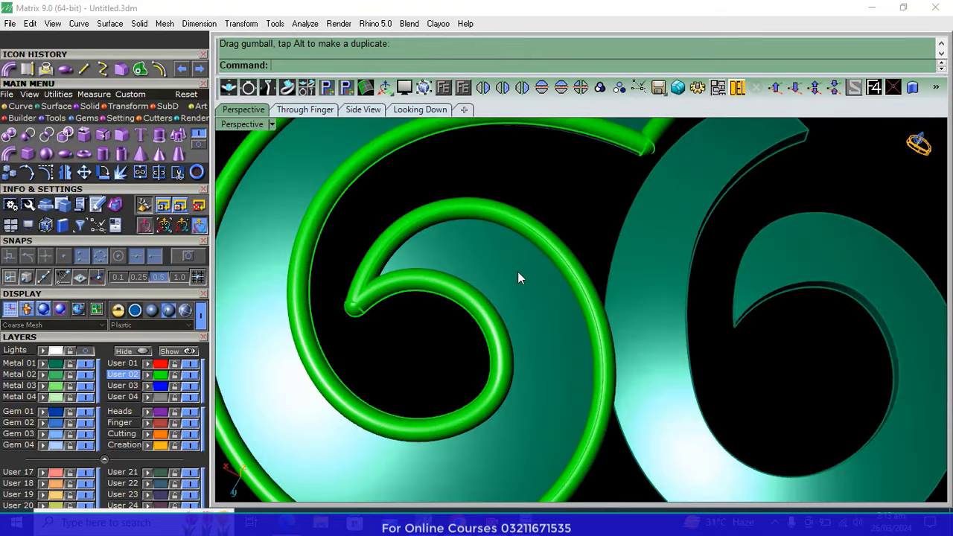
{"action": "left_click", "coordinate": [488, 212]}
{"action": "left_click", "coordinate": [464, 89]}
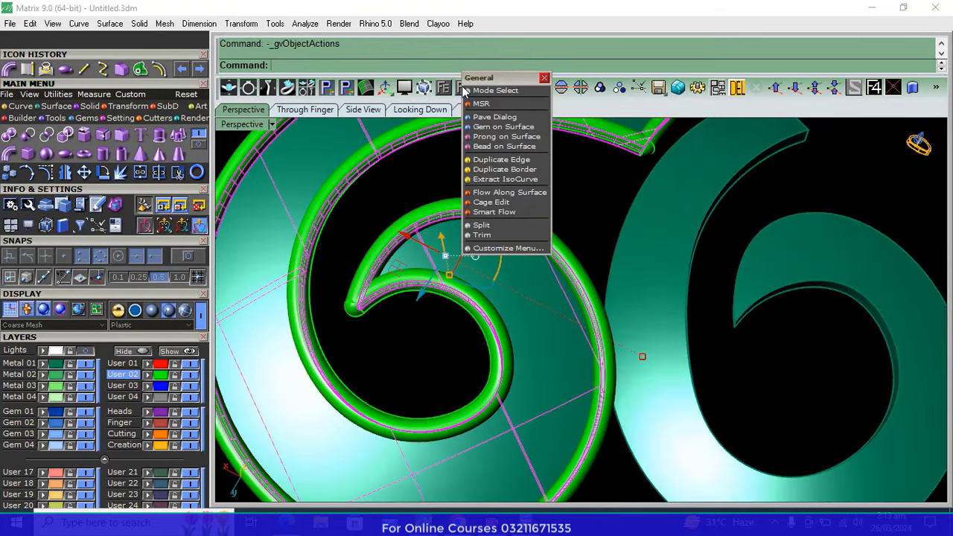
Start Gem on Surface and place the first three 1.5 mm round gems in the band
{"action": "left_click", "coordinate": [484, 128]}
{"action": "scroll", "coordinate": [514, 279], "scroll_direction": "up", "scroll_amount": 2}
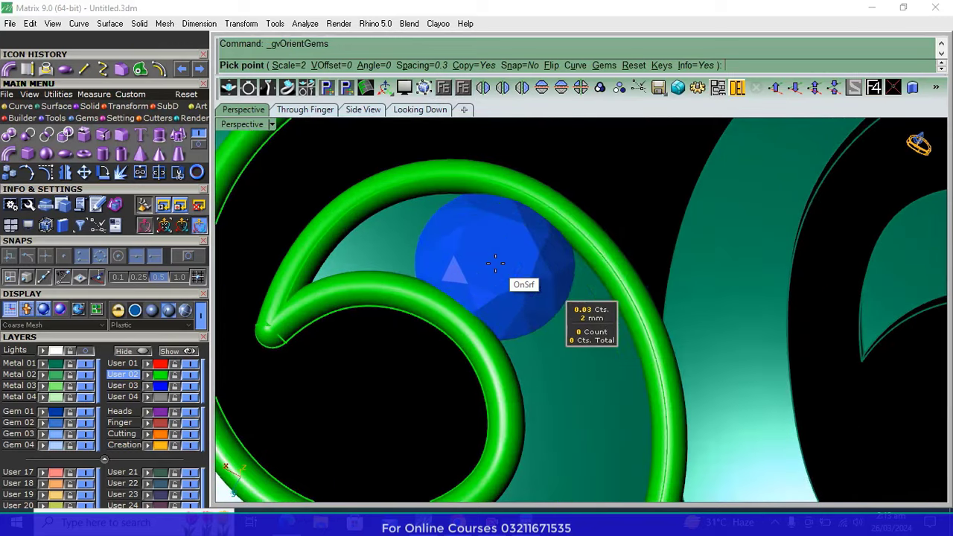
{"action": "scroll", "coordinate": [498, 277], "scroll_direction": "up", "scroll_amount": 2}
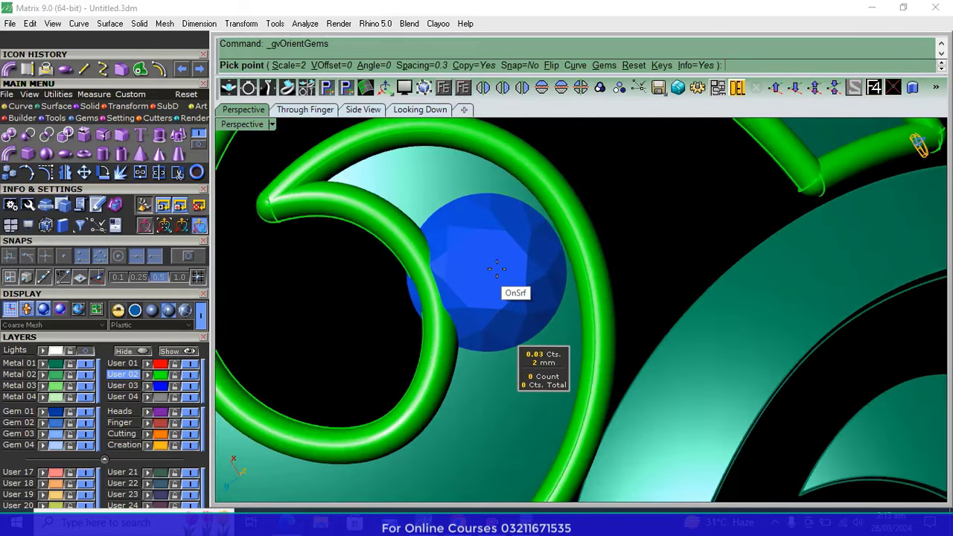
{"action": "scroll", "coordinate": [491, 279], "scroll_direction": "down", "scroll_amount": 4, "text": "ctrl"}
{"action": "scroll", "coordinate": [501, 267], "scroll_direction": "down", "scroll_amount": 1, "text": "ctrl"}
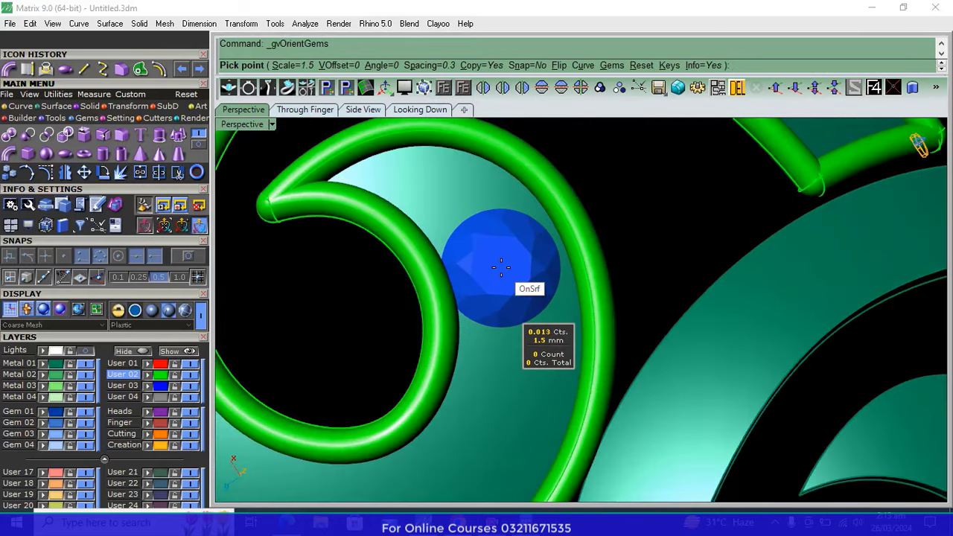
{"action": "left_click", "coordinate": [506, 271]}
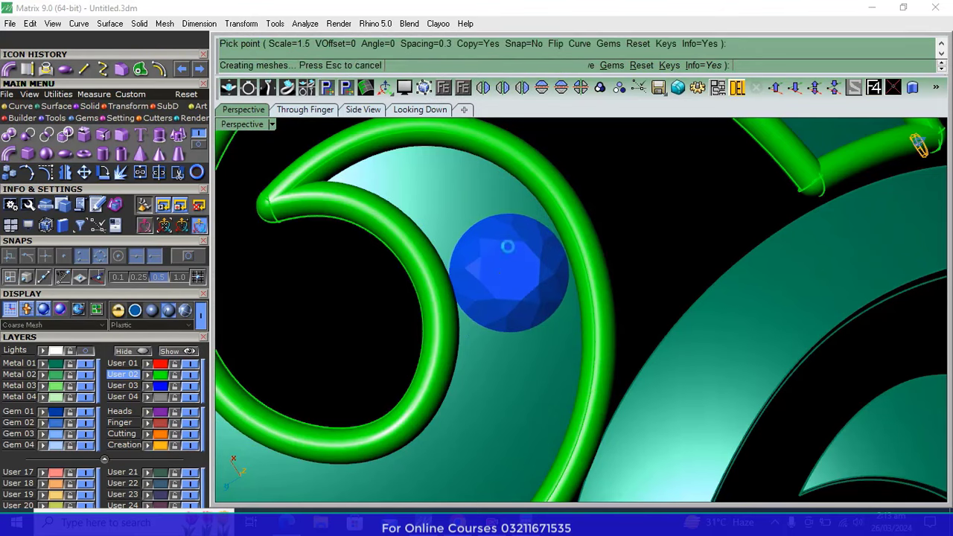
{"action": "right_click_drag", "start_coordinate": [507, 271], "coordinate": [494, 319]}
{"action": "scroll", "coordinate": [501, 308], "scroll_direction": "up", "scroll_amount": 4}
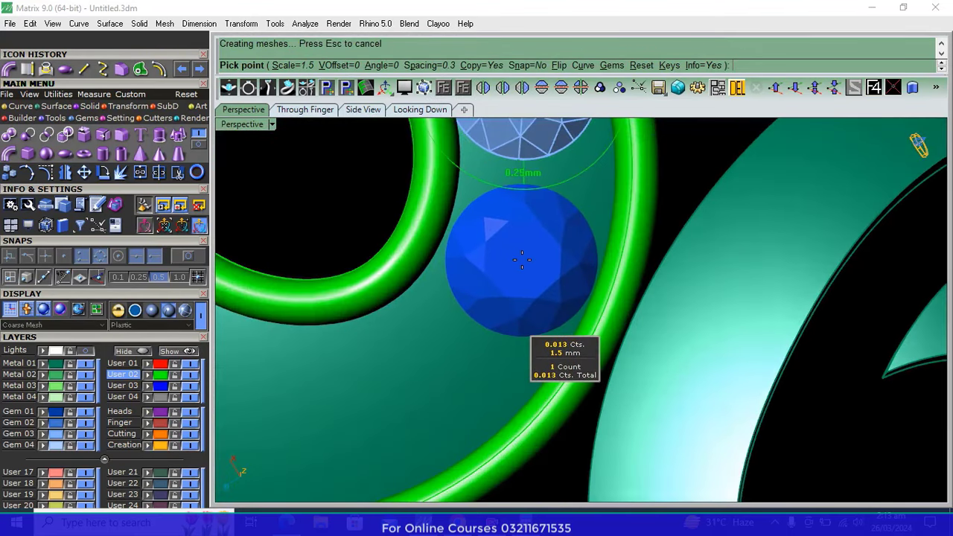
{"action": "left_click", "coordinate": [519, 259]}
{"action": "scroll", "coordinate": [440, 339], "scroll_direction": "down", "scroll_amount": 3}
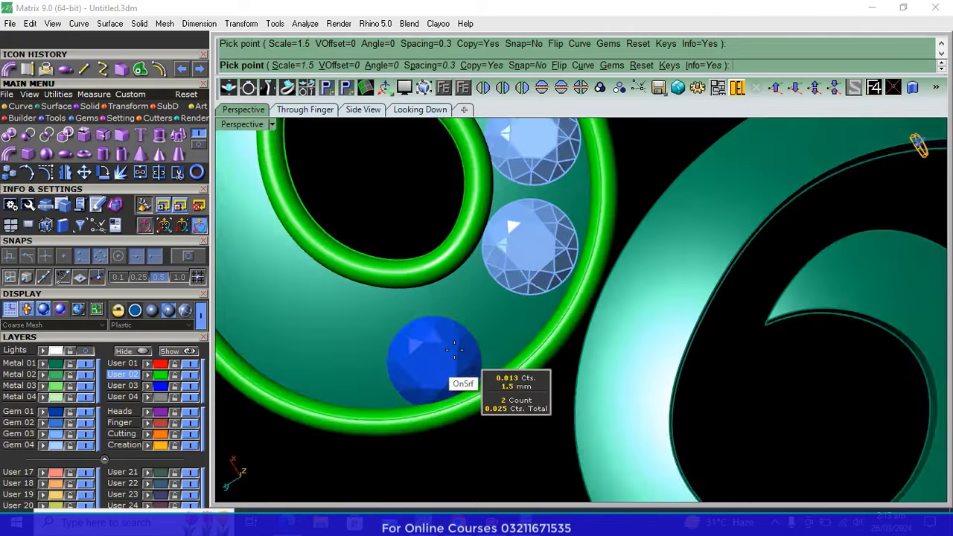
{"action": "scroll", "coordinate": [454, 333], "scroll_direction": "up", "scroll_amount": 3}
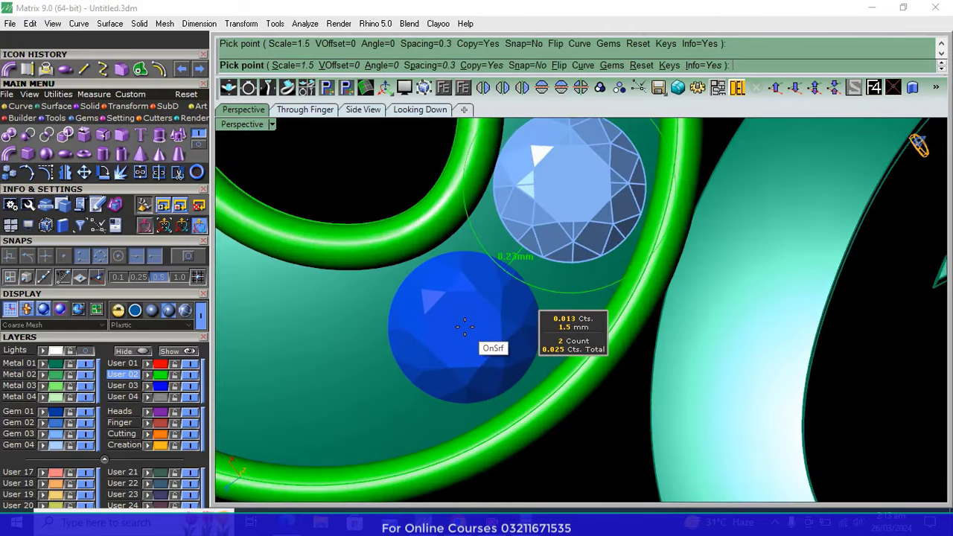
{"action": "left_click", "coordinate": [465, 326]}
{"action": "scroll", "coordinate": [521, 339], "scroll_direction": "down", "scroll_amount": 3}
{"action": "scroll", "coordinate": [495, 313], "scroll_direction": "up", "scroll_amount": 3}
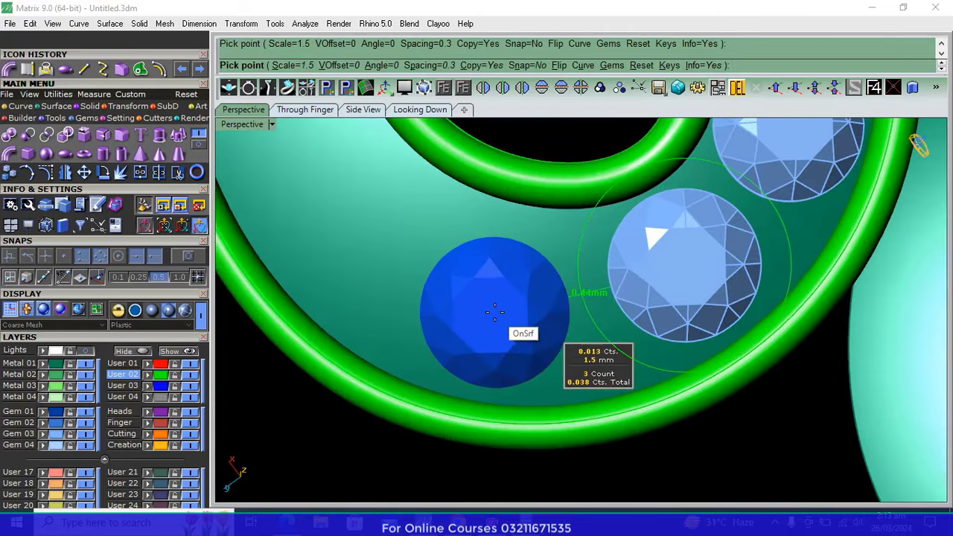
{"action": "scroll", "coordinate": [494, 312], "scroll_direction": "up", "scroll_amount": 2, "text": "ctrl"}
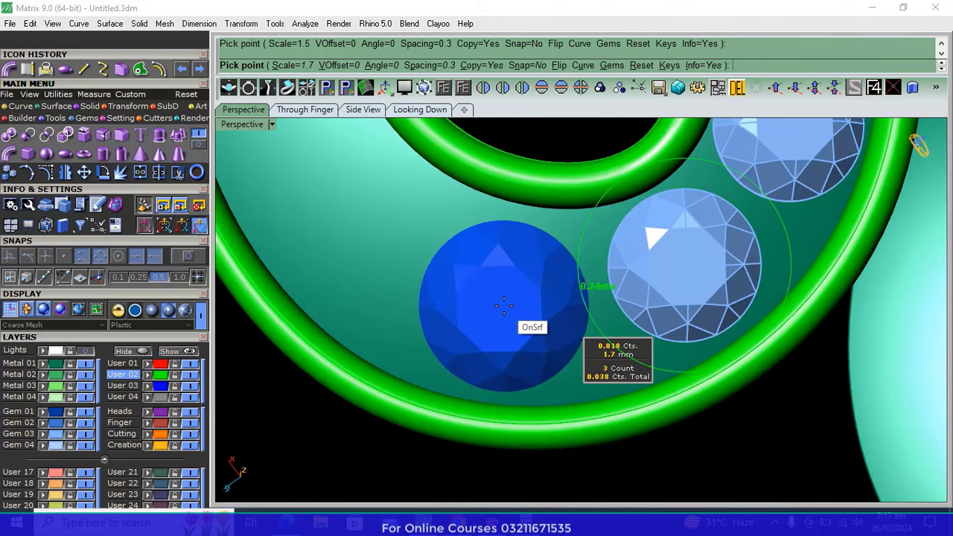
Place the next gems along the channel, starting with a 1.7 mm fourth gem
{"action": "left_click", "coordinate": [503, 306]}
{"action": "scroll", "coordinate": [492, 328], "scroll_direction": "down", "scroll_amount": 3}
{"action": "scroll", "coordinate": [504, 300], "scroll_direction": "up", "scroll_amount": 3}
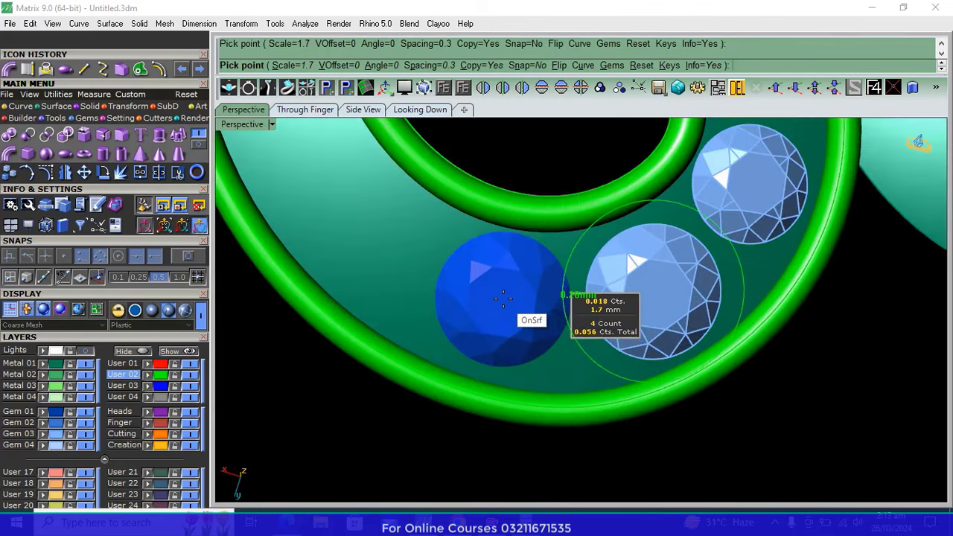
{"action": "left_click", "coordinate": [504, 299]}
{"action": "scroll", "coordinate": [492, 350], "scroll_direction": "down", "scroll_amount": 3}
{"action": "right_click_drag", "start_coordinate": [504, 405], "coordinate": [630, 402]}
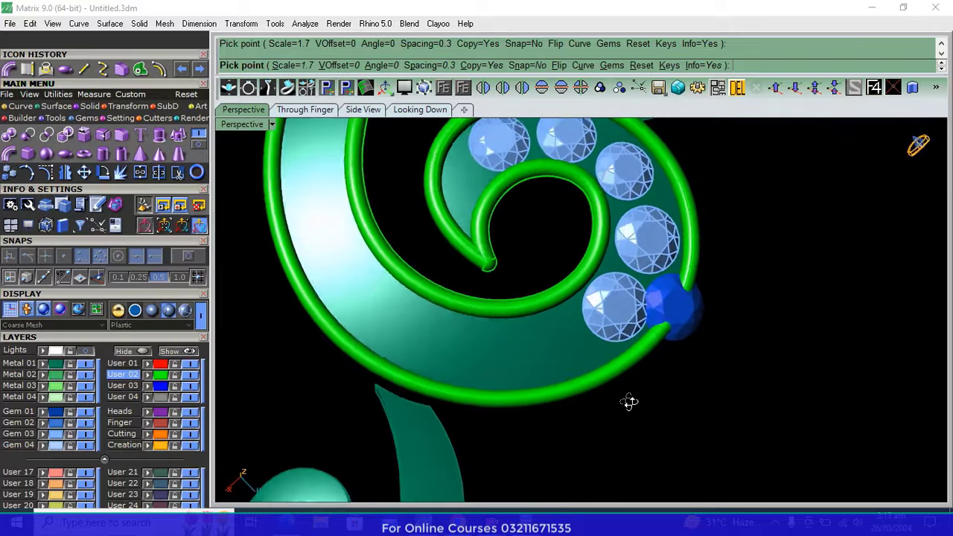
{"action": "scroll", "coordinate": [693, 298], "scroll_direction": "up", "scroll_amount": 5}
{"action": "left_click", "coordinate": [550, 340]}
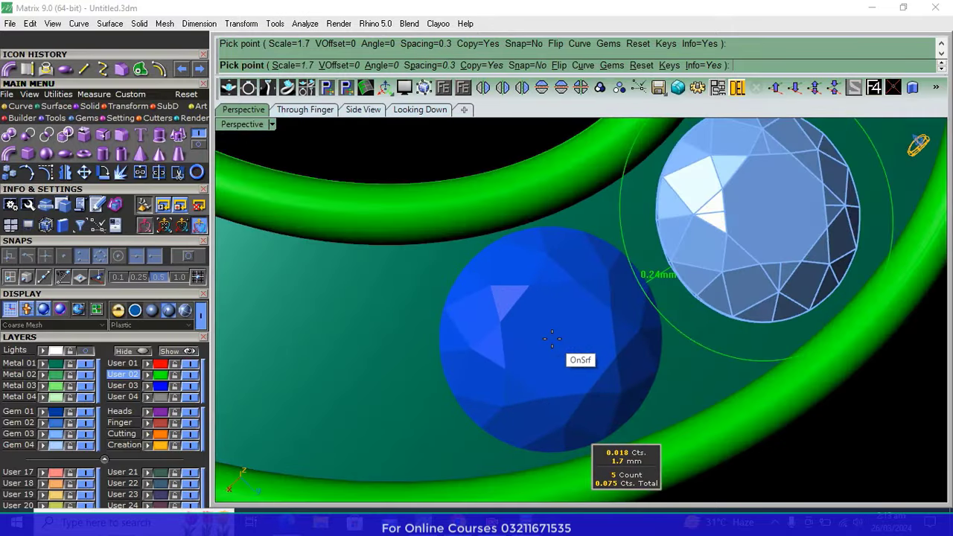
{"action": "scroll", "coordinate": [633, 365], "scroll_direction": "down", "scroll_amount": 3}
{"action": "scroll", "coordinate": [462, 330], "scroll_direction": "up", "scroll_amount": 2}
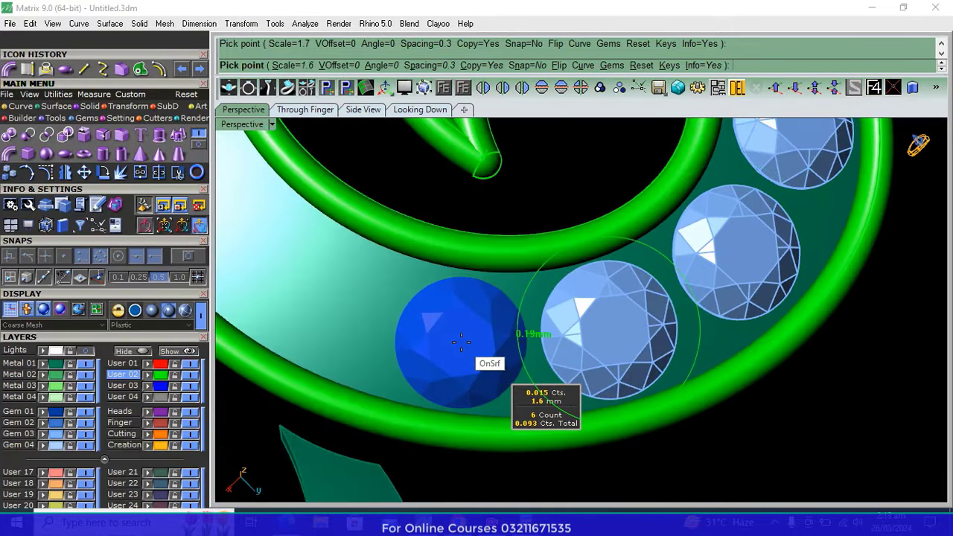
{"action": "left_click", "coordinate": [460, 341]}
{"action": "scroll", "coordinate": [734, 302], "scroll_direction": "down", "scroll_amount": 2}
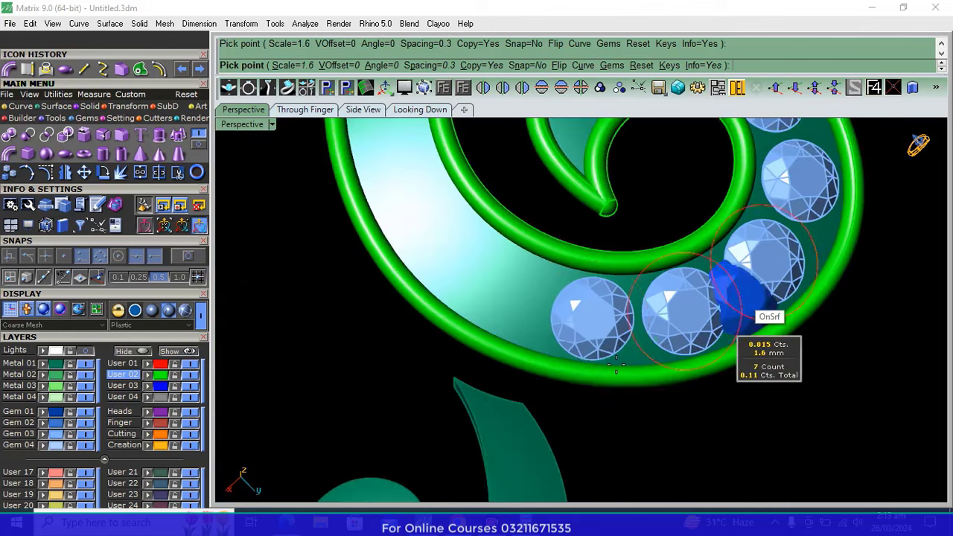
{"action": "scroll", "coordinate": [566, 361], "scroll_direction": "up", "scroll_amount": 2}
{"action": "scroll", "coordinate": [530, 359], "scroll_direction": "up", "scroll_amount": 2}
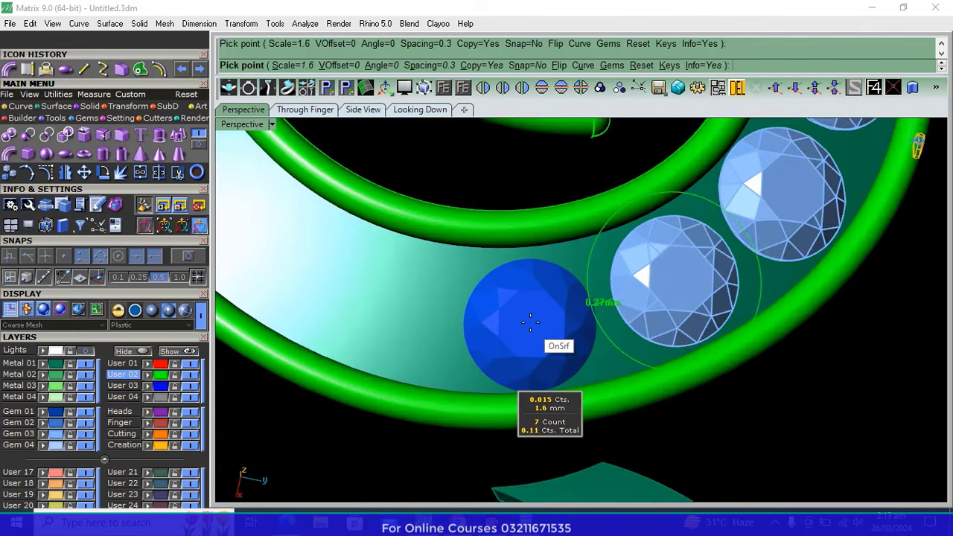
{"action": "scroll", "coordinate": [533, 318], "scroll_direction": "down", "scroll_amount": 2}
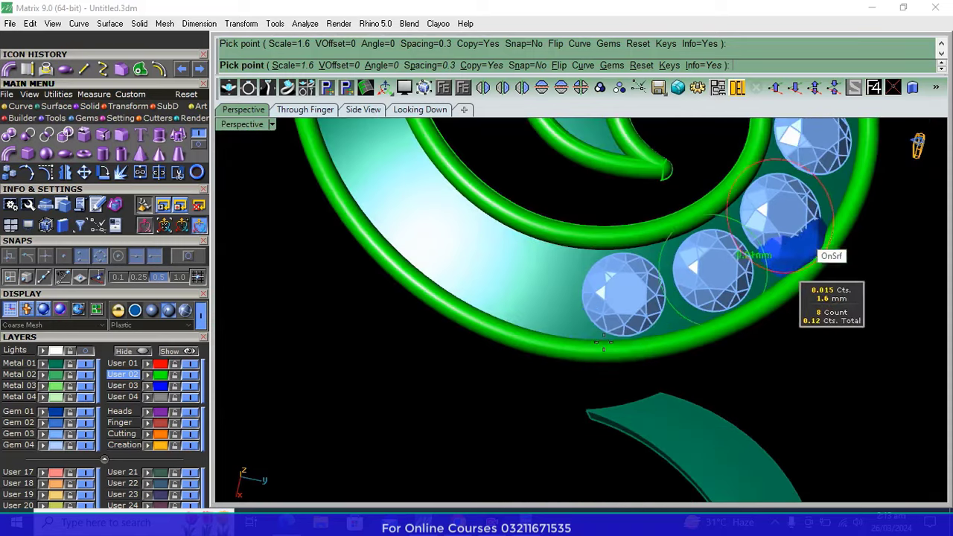
{"action": "scroll", "coordinate": [536, 404], "scroll_direction": "down", "scroll_amount": 1}
{"action": "scroll", "coordinate": [574, 336], "scroll_direction": "up", "scroll_amount": 4}
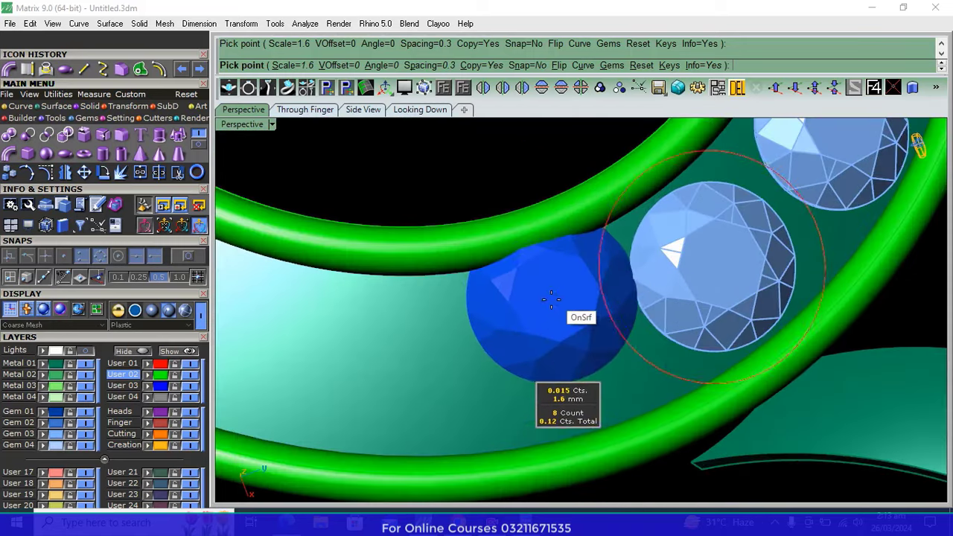
Place the remaining gems to the band's end, finish, and select all thirteen gems
{"action": "left_click", "coordinate": [543, 349]}
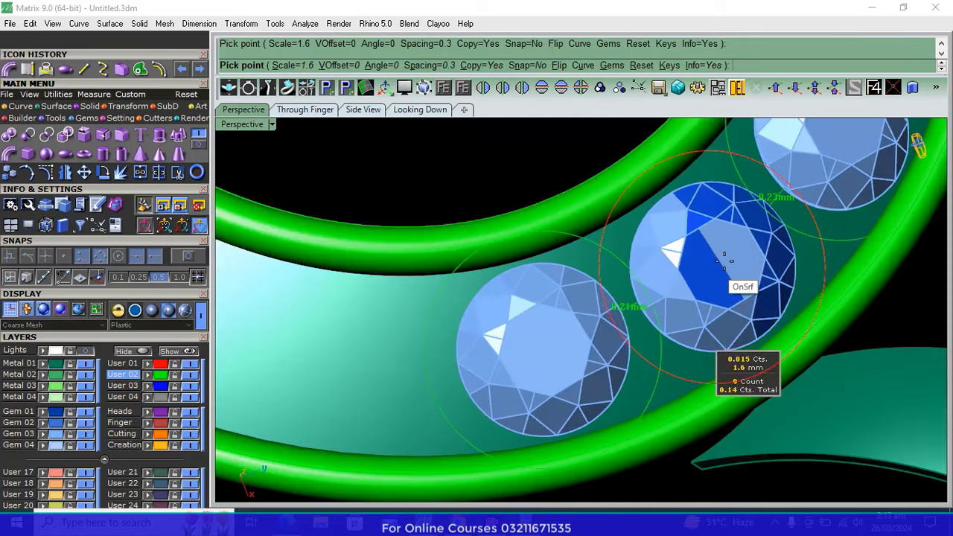
{"action": "scroll", "coordinate": [581, 345], "scroll_direction": "down", "scroll_amount": 2}
{"action": "scroll", "coordinate": [511, 373], "scroll_direction": "up", "scroll_amount": 2}
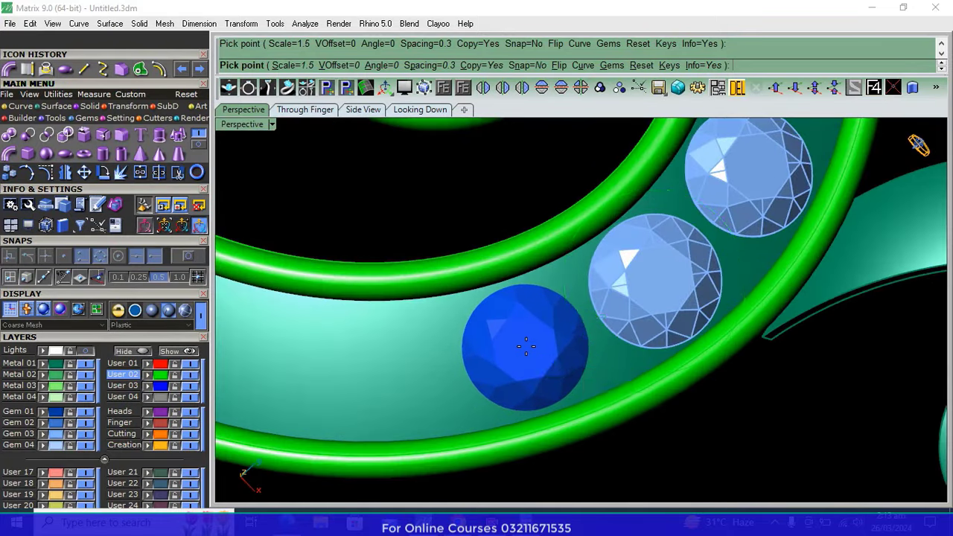
{"action": "left_click", "coordinate": [526, 345]}
{"action": "scroll", "coordinate": [525, 345], "scroll_direction": "down", "scroll_amount": 3}
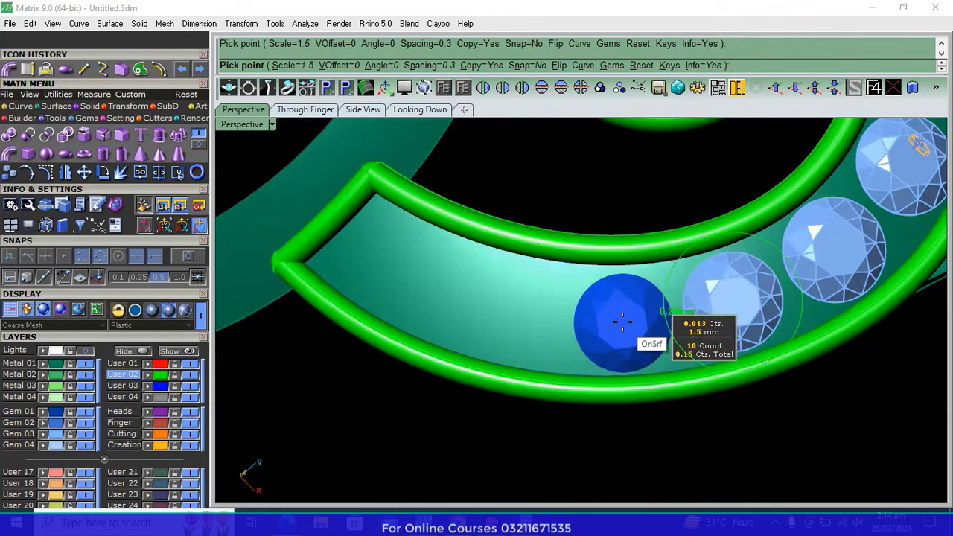
{"action": "left_click", "coordinate": [624, 325]}
{"action": "right_click_drag", "start_coordinate": [624, 325], "coordinate": [544, 411]}
{"action": "scroll", "coordinate": [625, 395], "scroll_direction": "up", "scroll_amount": 3}
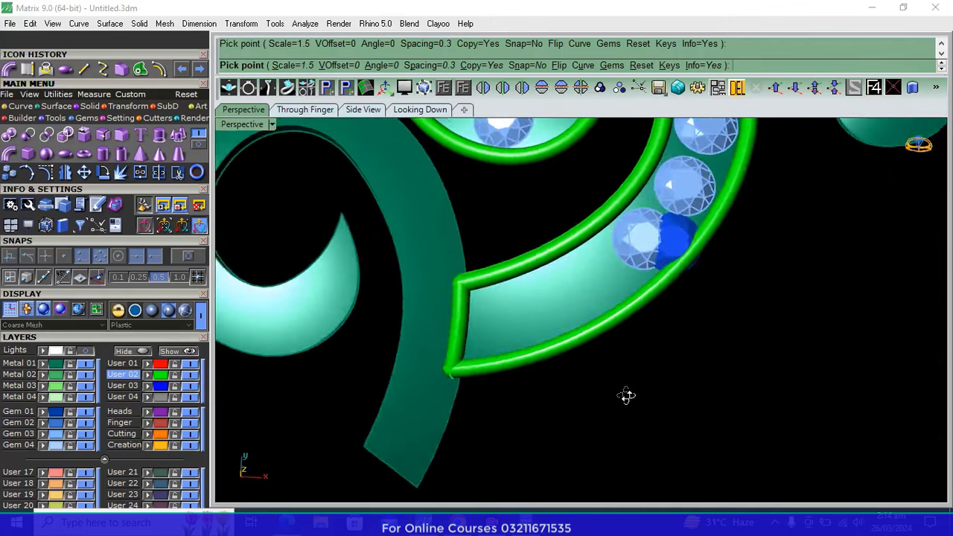
{"action": "scroll", "coordinate": [606, 308], "scroll_direction": "up", "scroll_amount": 2}
{"action": "scroll", "coordinate": [577, 271], "scroll_direction": "up", "scroll_amount": 2}
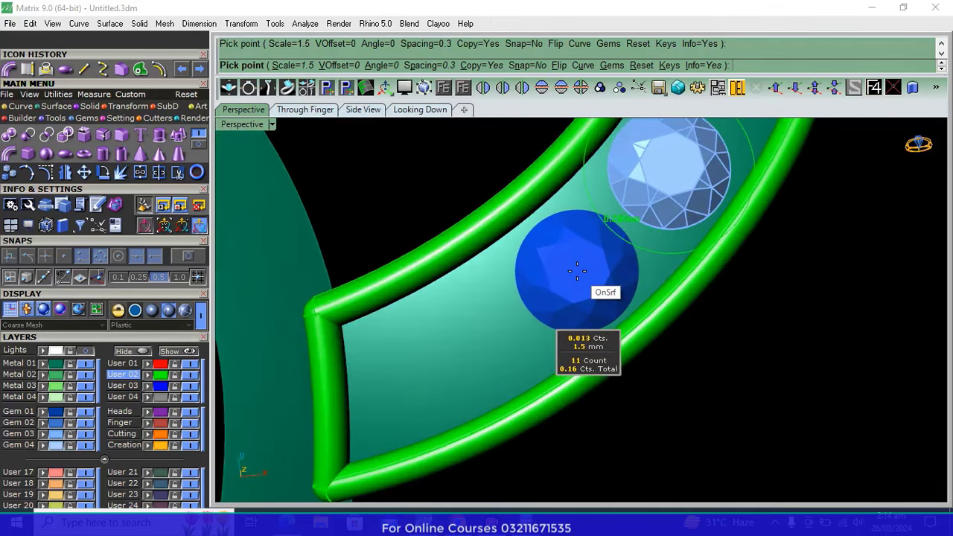
{"action": "left_click", "coordinate": [578, 269]}
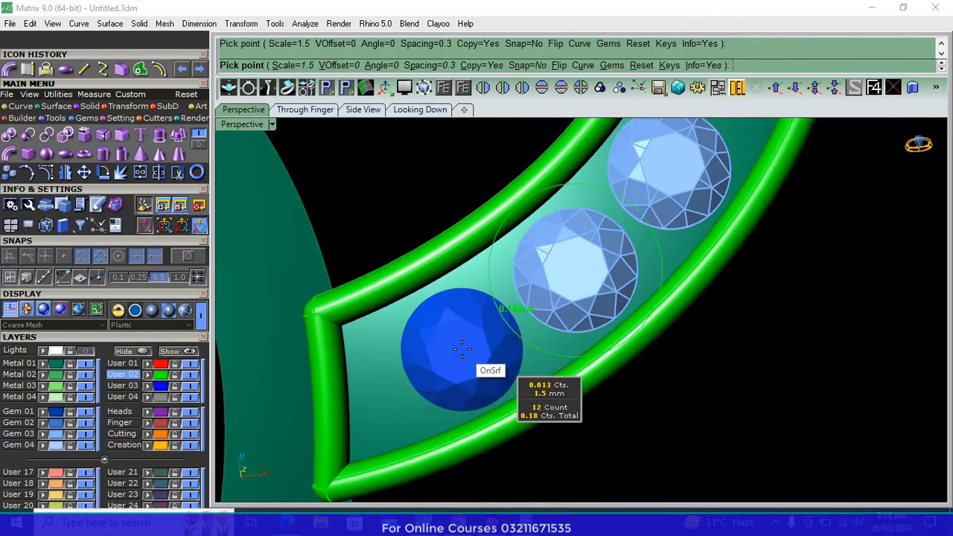
{"action": "left_click", "coordinate": [467, 345]}
{"action": "key", "text": "Return"}
{"action": "left_click", "coordinate": [56, 434]}
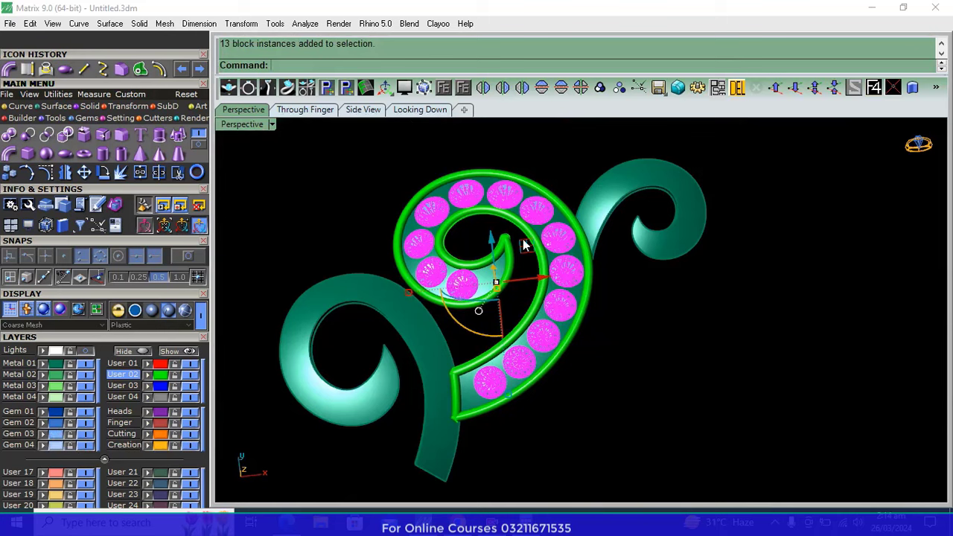
Group the 13 gems, generate a cutter under each, and start Boolean Difference on the band
{"action": "left_click", "coordinate": [582, 88]}
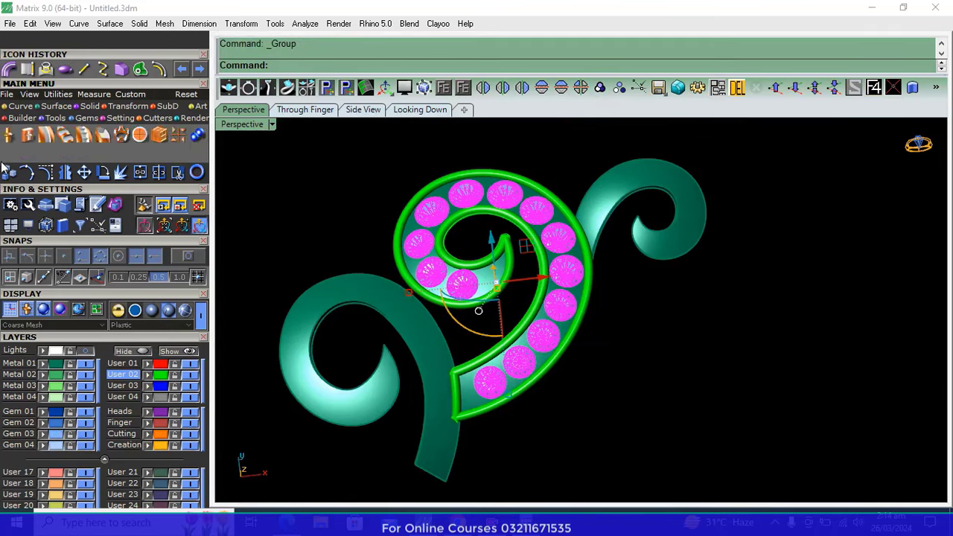
{"action": "left_click", "coordinate": [9, 136]}
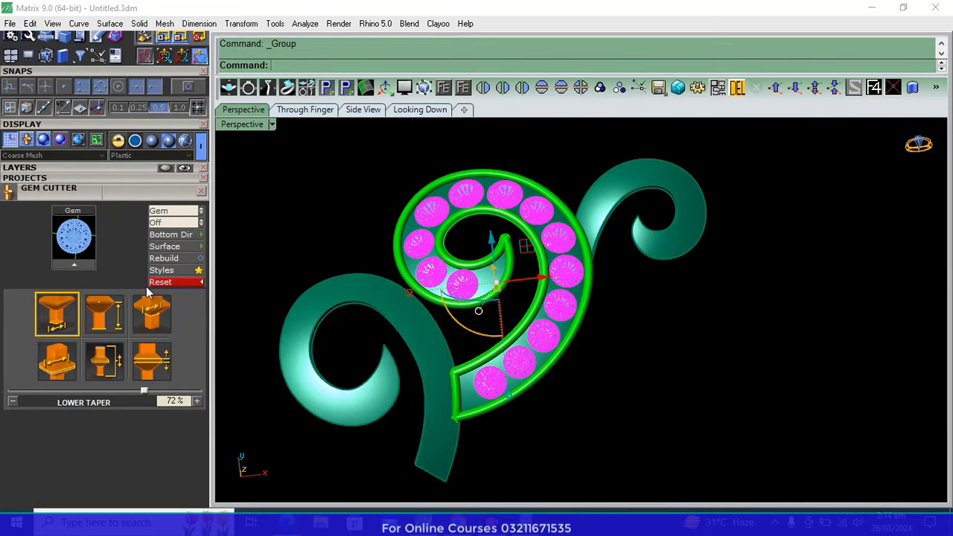
{"action": "left_click", "coordinate": [73, 272]}
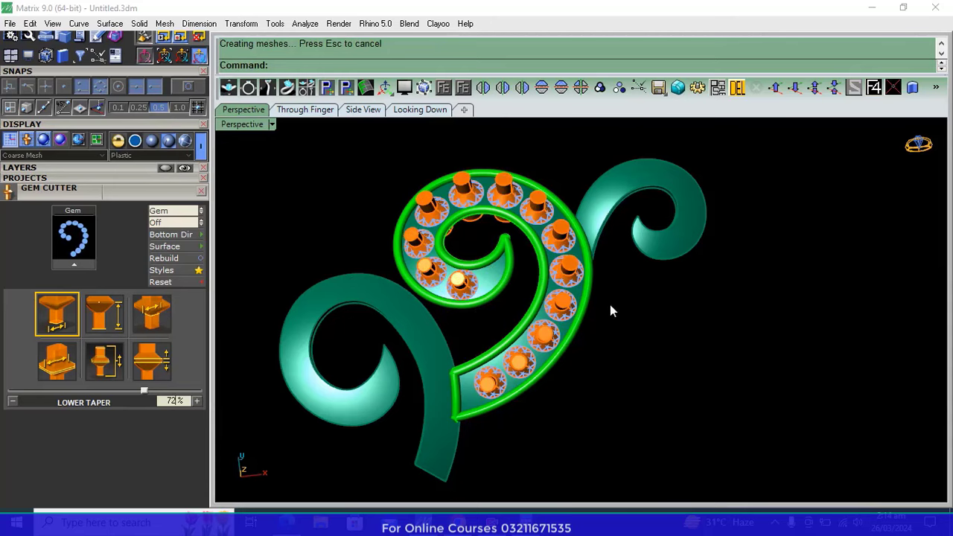
{"action": "scroll", "coordinate": [610, 302], "scroll_direction": "up", "scroll_amount": 3}
{"action": "scroll", "coordinate": [610, 298], "scroll_direction": "up", "scroll_amount": 4}
{"action": "left_click", "coordinate": [608, 294]}
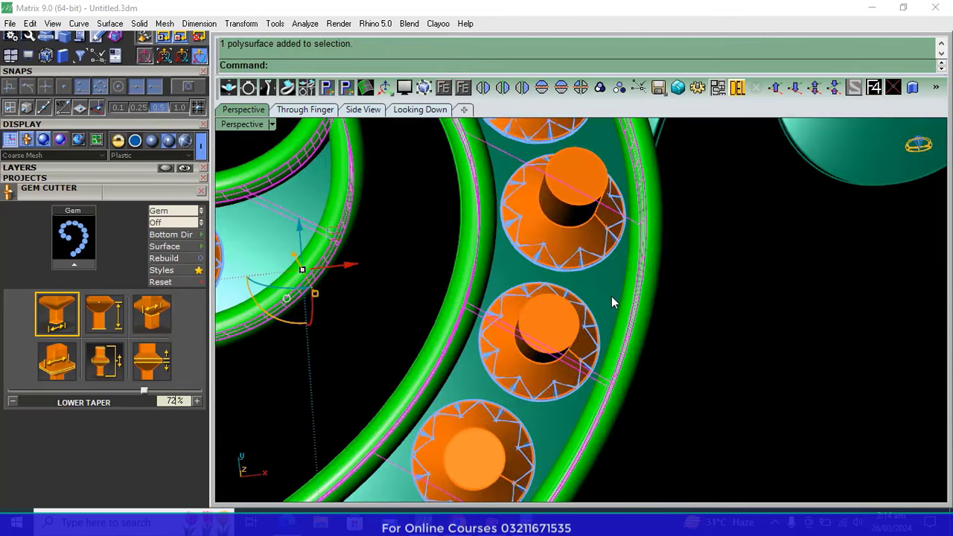
{"action": "left_click", "coordinate": [145, 37]}
{"action": "left_click", "coordinate": [198, 193]}
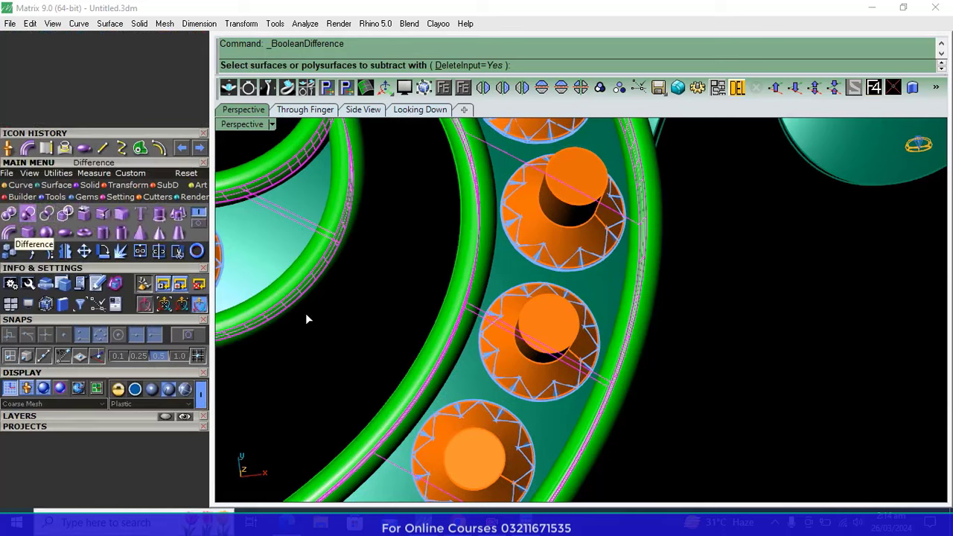
Subtract the orange cutters from the central spiral band, then reselect the band
{"action": "left_click", "coordinate": [535, 339]}
{"action": "key", "text": "Return"}
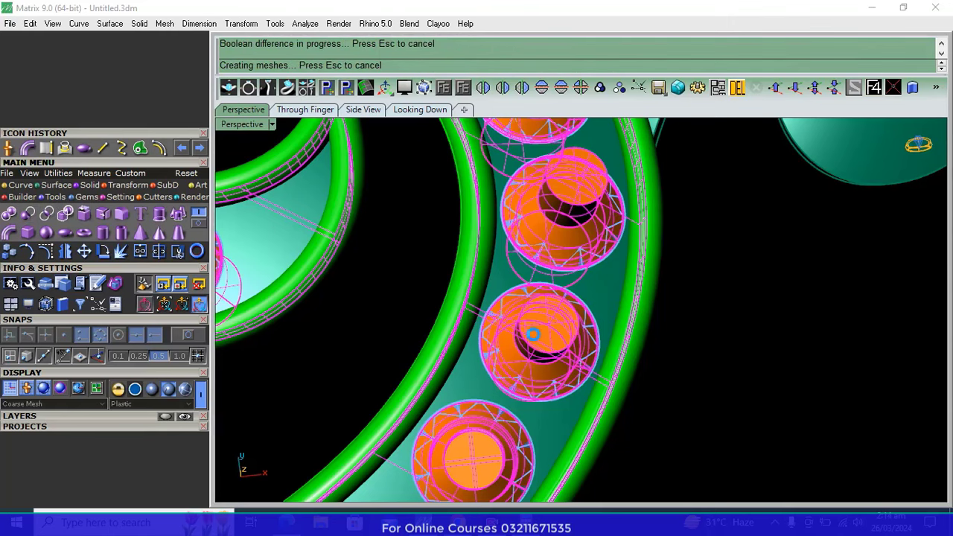
{"action": "scroll", "coordinate": [534, 339], "scroll_direction": "down", "scroll_amount": 5}
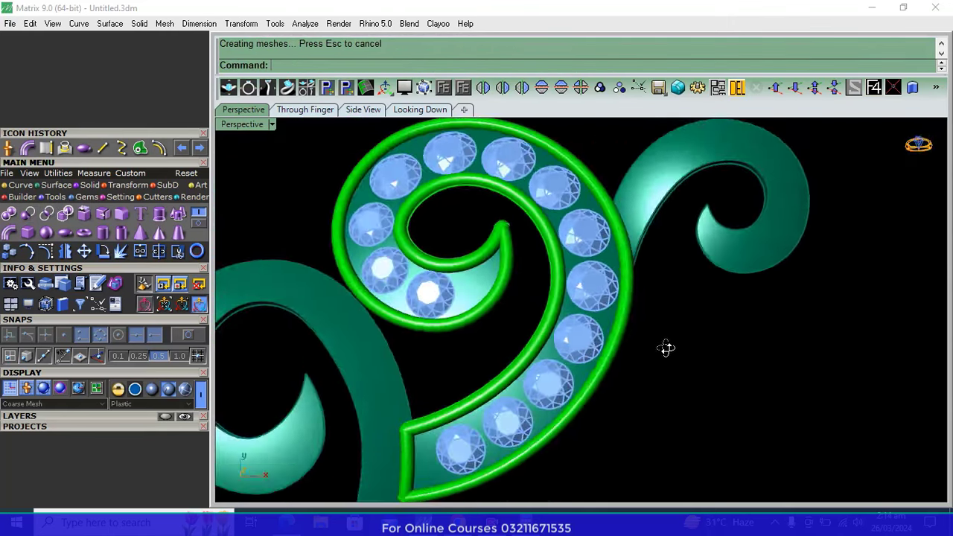
{"action": "scroll", "coordinate": [705, 331], "scroll_direction": "up", "scroll_amount": 3}
{"action": "scroll", "coordinate": [542, 388], "scroll_direction": "up", "scroll_amount": 5}
{"action": "left_click", "coordinate": [509, 141]}
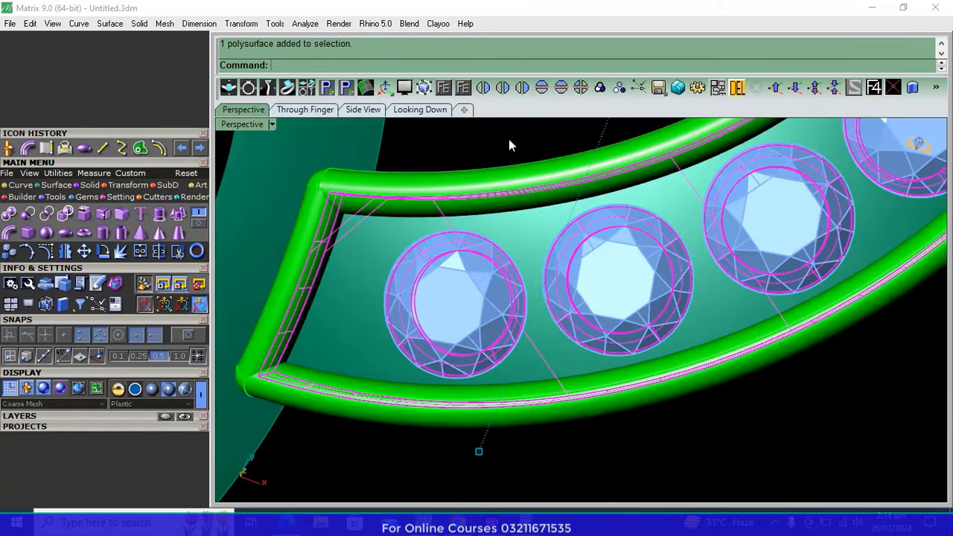
{"action": "left_click", "coordinate": [462, 88]}
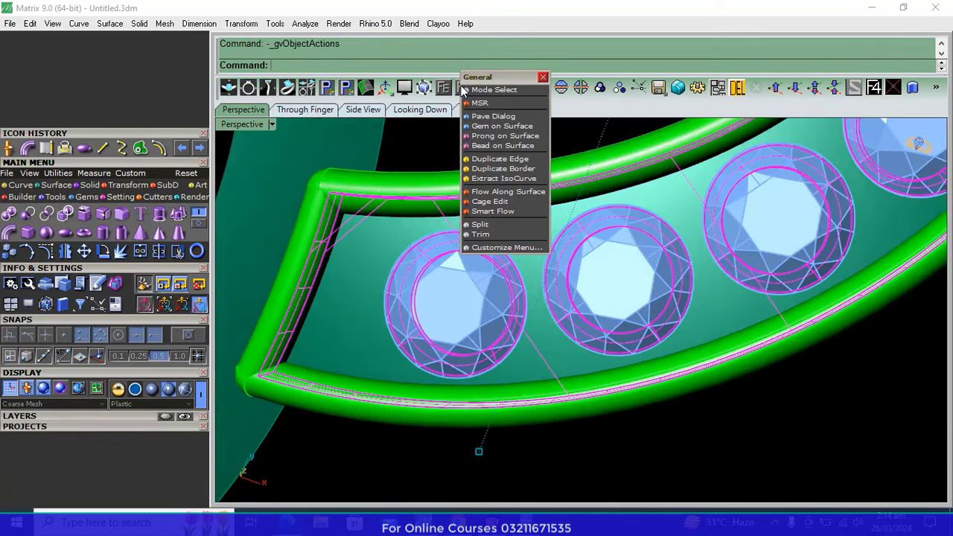
Start Prong on Surface, place a prong between the first two gems, and set diameter 0.5 mm
{"action": "left_click", "coordinate": [495, 136]}
{"action": "left_click", "coordinate": [537, 272]}
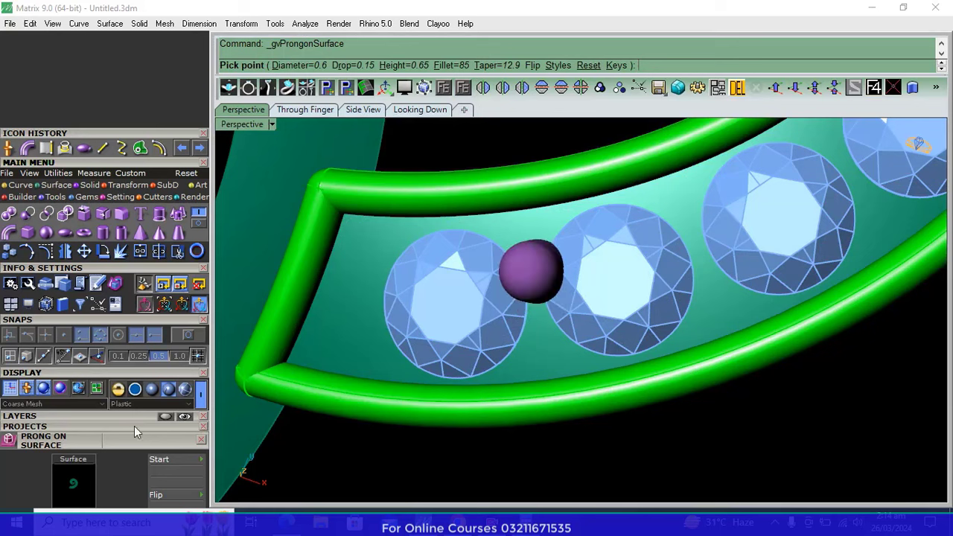
{"action": "left_click_drag", "start_coordinate": [86, 427], "coordinate": [115, 129]}
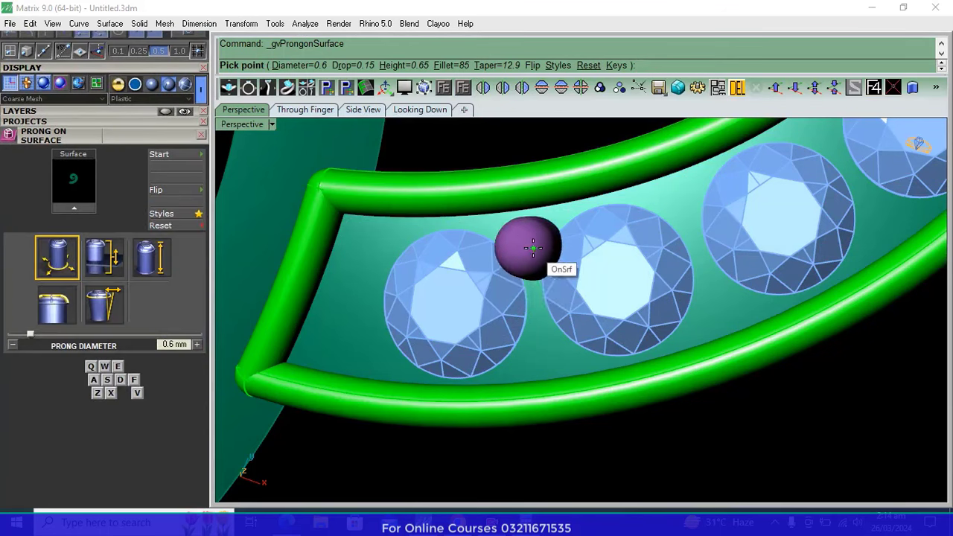
{"action": "right_click_drag", "start_coordinate": [538, 264], "coordinate": [687, 371]}
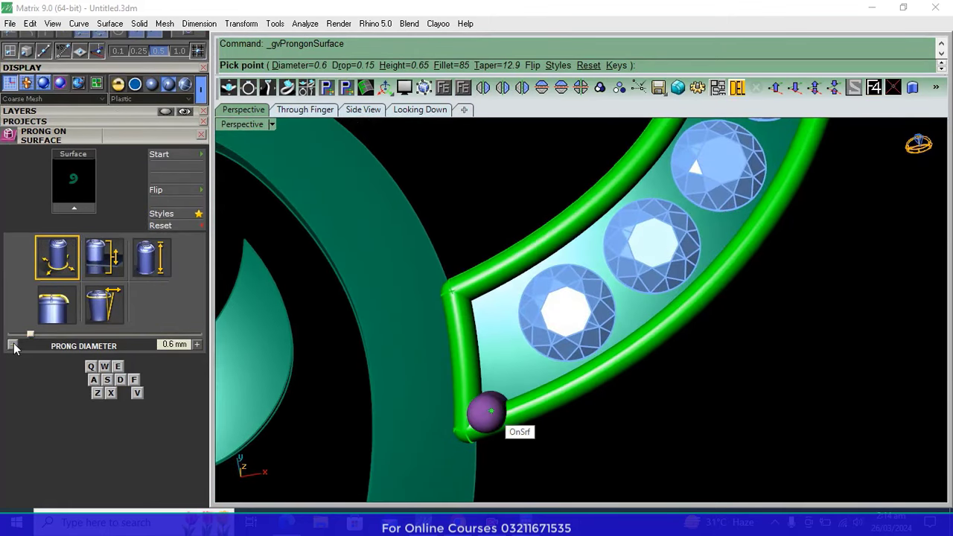
{"action": "left_click", "coordinate": [12, 345]}
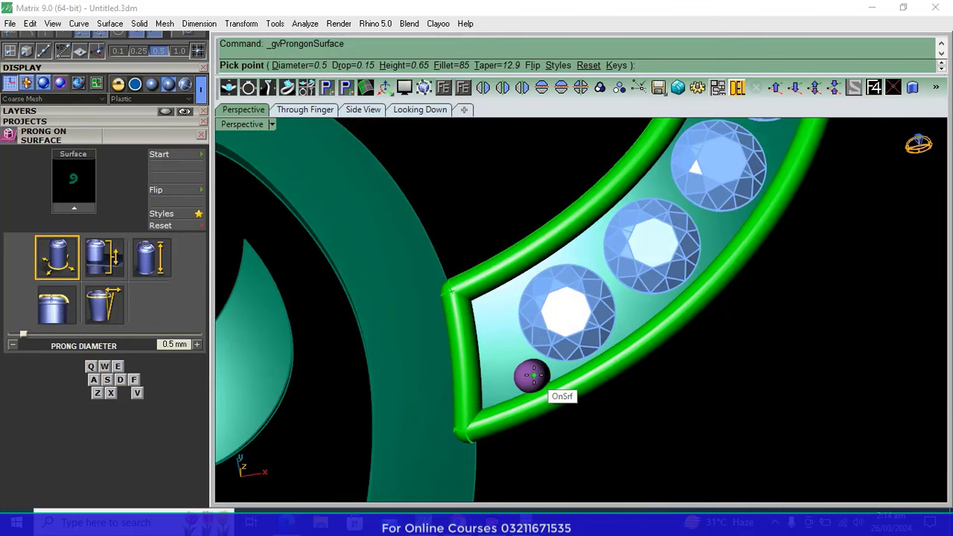
{"action": "scroll", "coordinate": [533, 376], "scroll_direction": "down", "scroll_amount": 2}
{"action": "scroll", "coordinate": [532, 376], "scroll_direction": "down", "scroll_amount": 2}
{"action": "scroll", "coordinate": [532, 376], "scroll_direction": "down", "scroll_amount": 2}
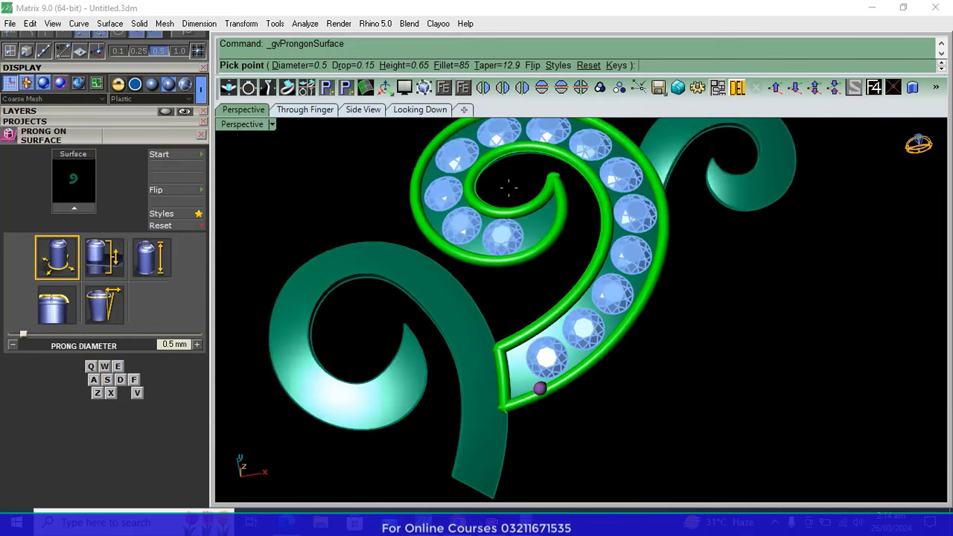
Set prong height to 0.65 mm and place five prongs around the first stones
{"action": "left_click", "coordinate": [104, 262]}
{"action": "left_click", "coordinate": [154, 269]}
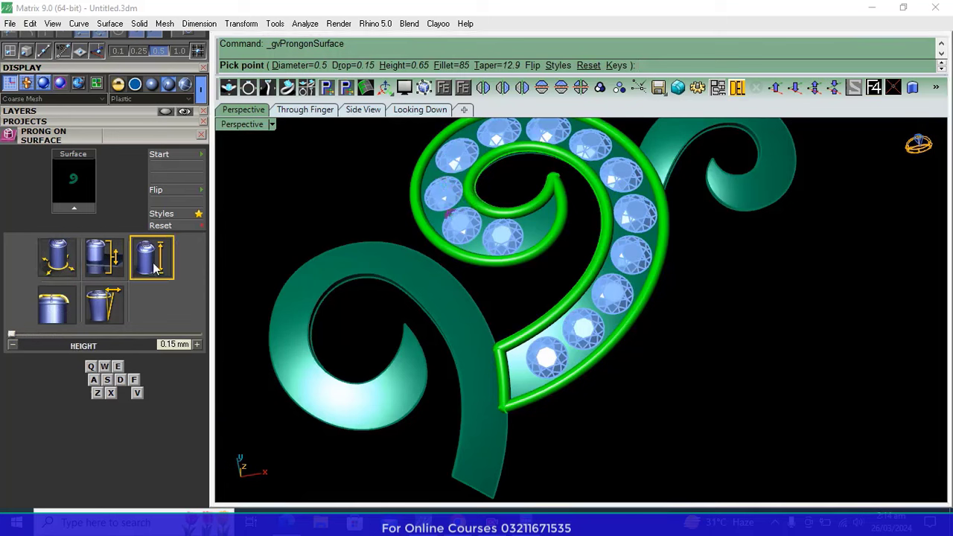
{"action": "scroll", "coordinate": [517, 385], "scroll_direction": "up", "scroll_amount": 1}
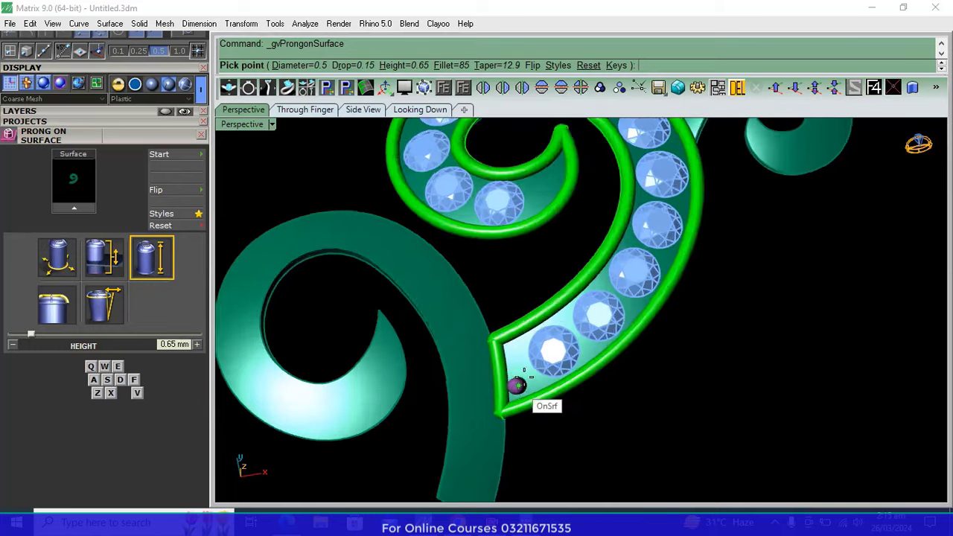
{"action": "scroll", "coordinate": [504, 358], "scroll_direction": "up", "scroll_amount": 2}
{"action": "scroll", "coordinate": [502, 315], "scroll_direction": "up", "scroll_amount": 2}
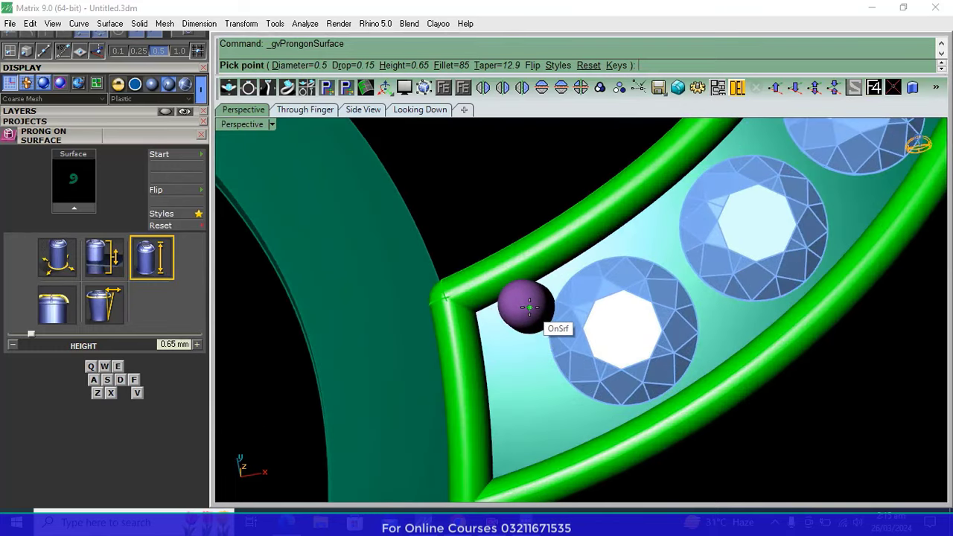
{"action": "left_click", "coordinate": [530, 306]}
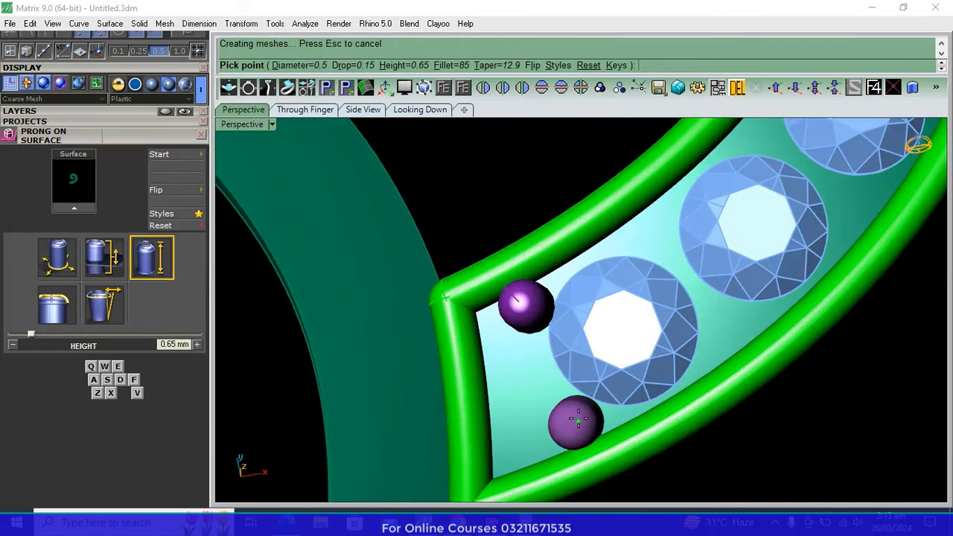
{"action": "left_click", "coordinate": [578, 421]}
{"action": "left_click", "coordinate": [520, 381]}
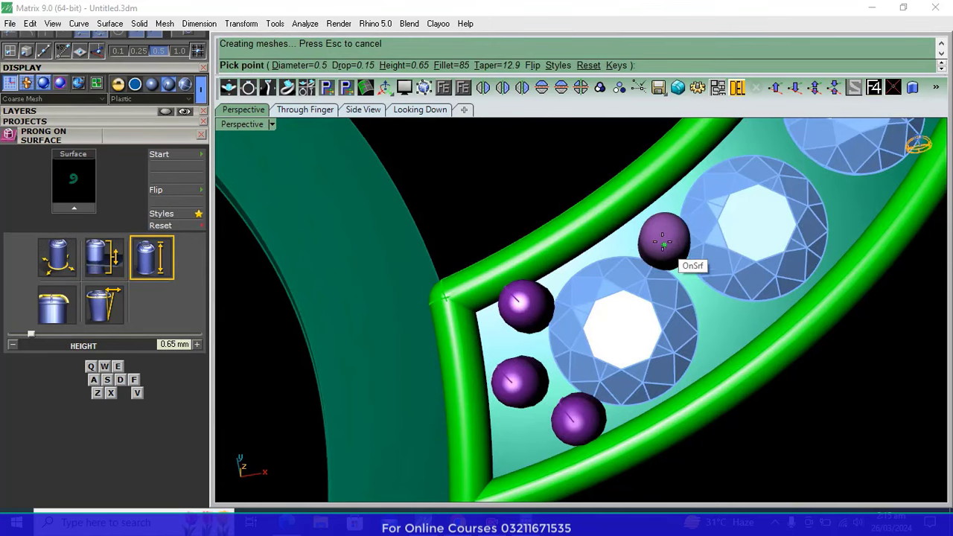
{"action": "left_click", "coordinate": [660, 239]}
{"action": "left_click", "coordinate": [725, 308]}
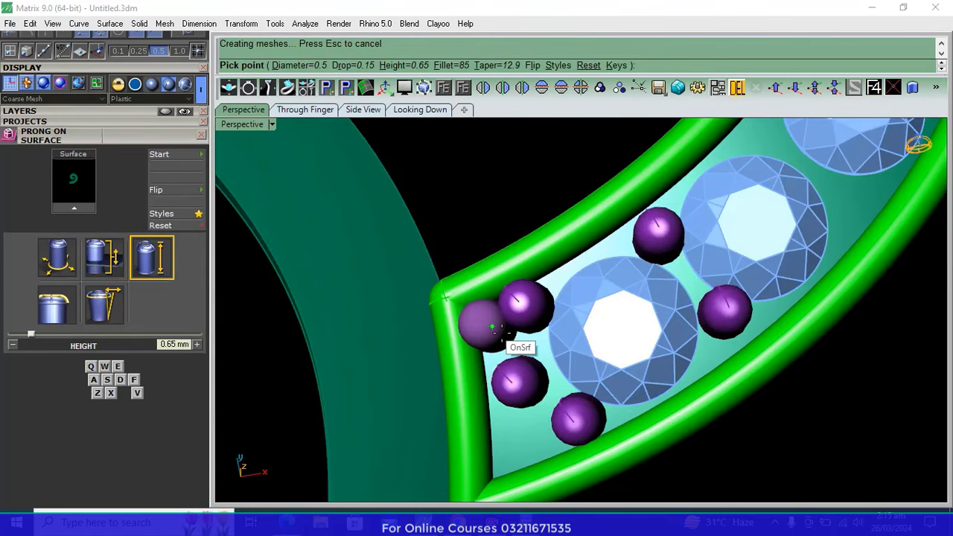
Place three more prongs above, below and between the next stones along the band
{"action": "right_click_drag", "start_coordinate": [492, 328], "coordinate": [745, 393]}
{"action": "scroll", "coordinate": [648, 283], "scroll_direction": "up", "scroll_amount": 3}
{"action": "scroll", "coordinate": [673, 260], "scroll_direction": "up", "scroll_amount": 2}
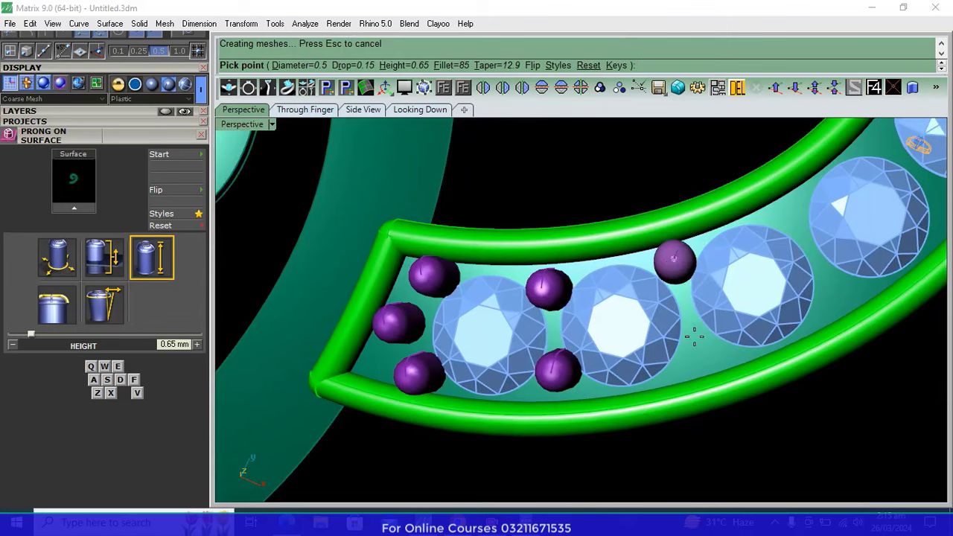
{"action": "scroll", "coordinate": [479, 335], "scroll_direction": "down", "scroll_amount": 2}
{"action": "right_click_drag", "start_coordinate": [464, 330], "coordinate": [700, 412]}
{"action": "scroll", "coordinate": [693, 357], "scroll_direction": "up", "scroll_amount": 3}
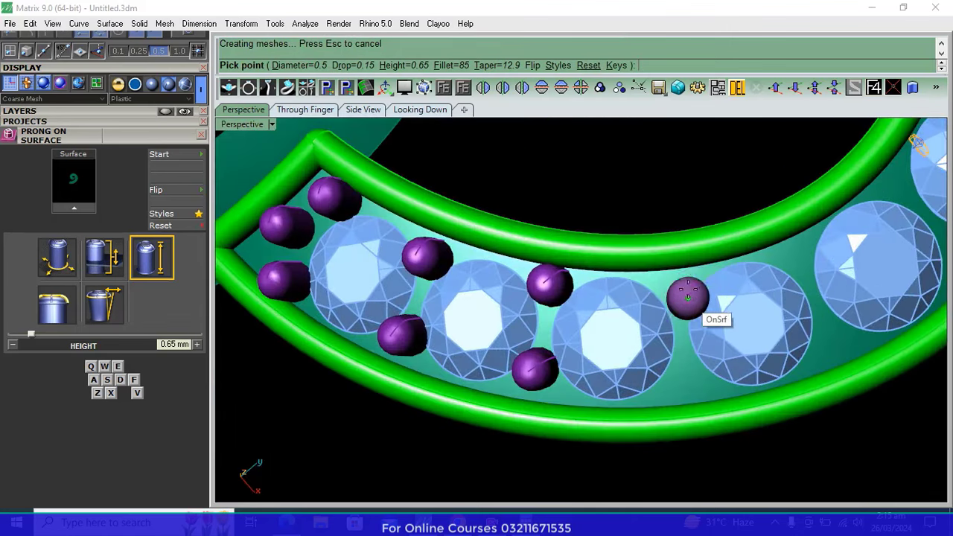
{"action": "left_click", "coordinate": [679, 288]}
{"action": "left_click", "coordinate": [683, 372]}
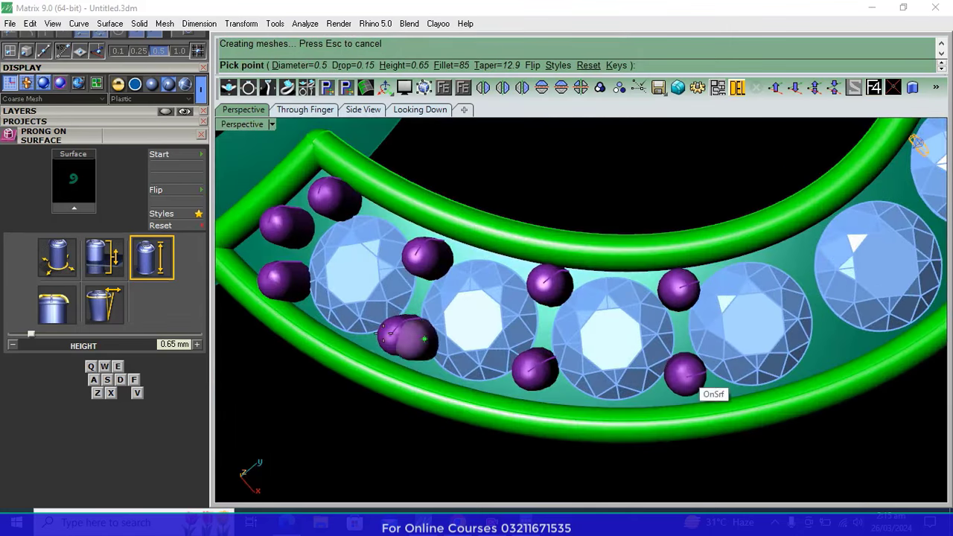
{"action": "scroll", "coordinate": [660, 440], "scroll_direction": "down", "scroll_amount": 3}
{"action": "scroll", "coordinate": [656, 315], "scroll_direction": "up", "scroll_amount": 3}
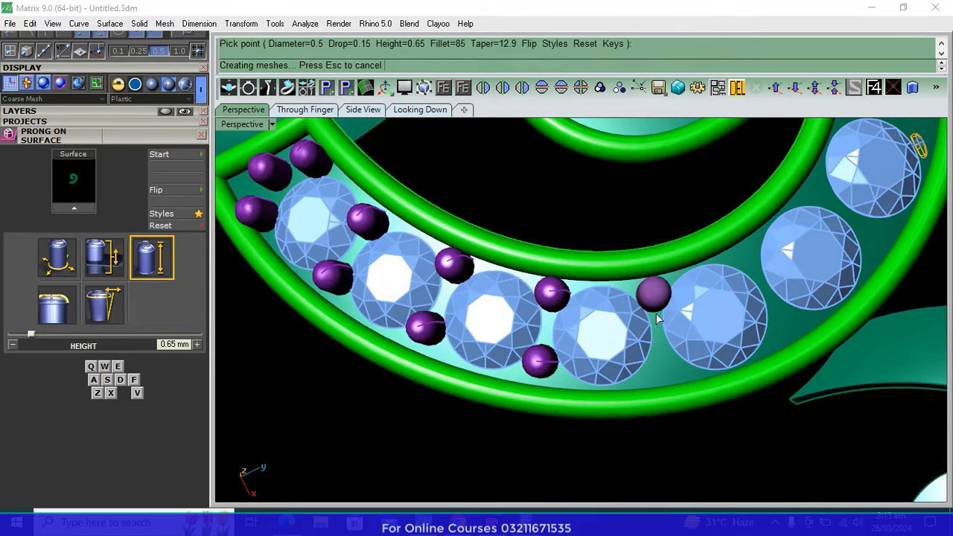
{"action": "left_click", "coordinate": [658, 318]}
Place prongs between the next stones further along the spiral
{"action": "scroll", "coordinate": [451, 345], "scroll_direction": "down", "scroll_amount": 3}
{"action": "scroll", "coordinate": [549, 414], "scroll_direction": "up", "scroll_amount": 3}
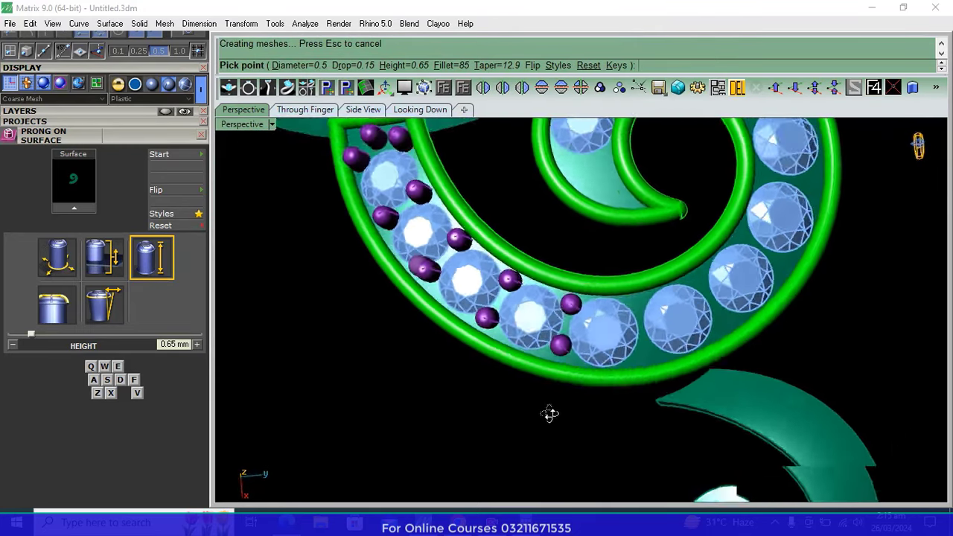
{"action": "scroll", "coordinate": [655, 366], "scroll_direction": "up", "scroll_amount": 2}
{"action": "scroll", "coordinate": [651, 303], "scroll_direction": "up", "scroll_amount": 2}
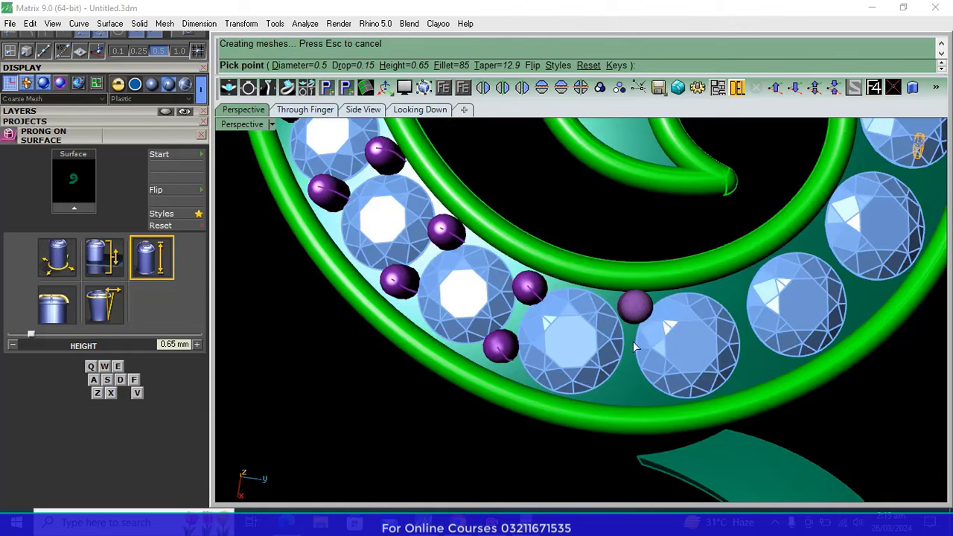
{"action": "left_click", "coordinate": [633, 375]}
{"action": "scroll", "coordinate": [635, 372], "scroll_direction": "down", "scroll_amount": 3}
{"action": "scroll", "coordinate": [638, 342], "scroll_direction": "up", "scroll_amount": 2}
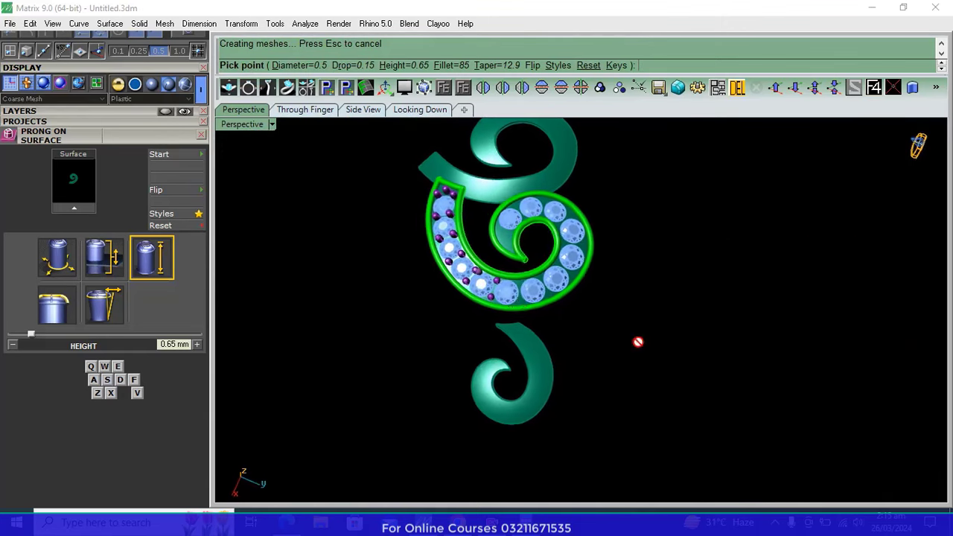
{"action": "scroll", "coordinate": [518, 288], "scroll_direction": "up", "scroll_amount": 2}
{"action": "scroll", "coordinate": [520, 269], "scroll_direction": "up", "scroll_amount": 2}
{"action": "scroll", "coordinate": [522, 257], "scroll_direction": "up", "scroll_amount": 2}
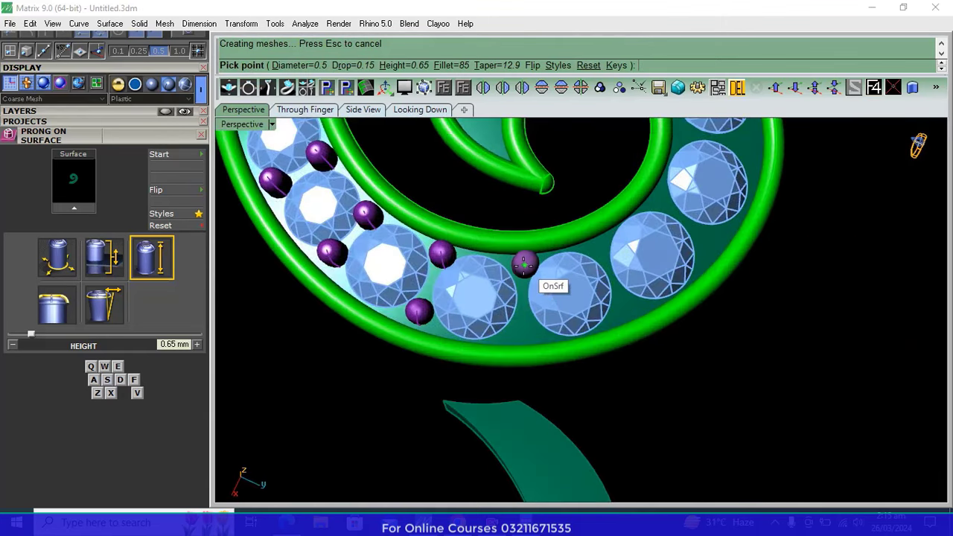
{"action": "left_click", "coordinate": [525, 263]}
{"action": "scroll", "coordinate": [527, 330], "scroll_direction": "up", "scroll_amount": 2}
{"action": "left_click", "coordinate": [527, 329]}
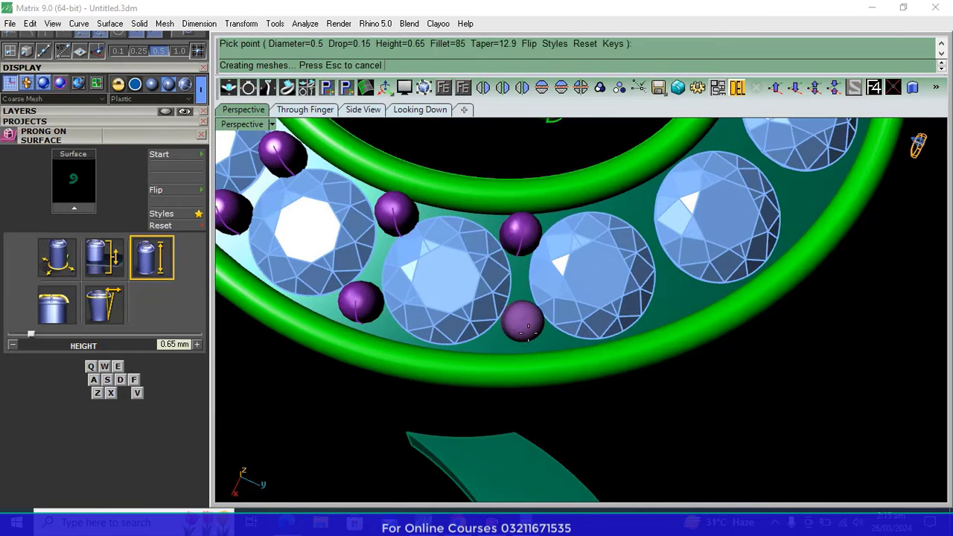
Add prongs above and below the next pair of stones
{"action": "scroll", "coordinate": [710, 382], "scroll_direction": "down", "scroll_amount": 2}
{"action": "scroll", "coordinate": [710, 383], "scroll_direction": "up", "scroll_amount": 2}
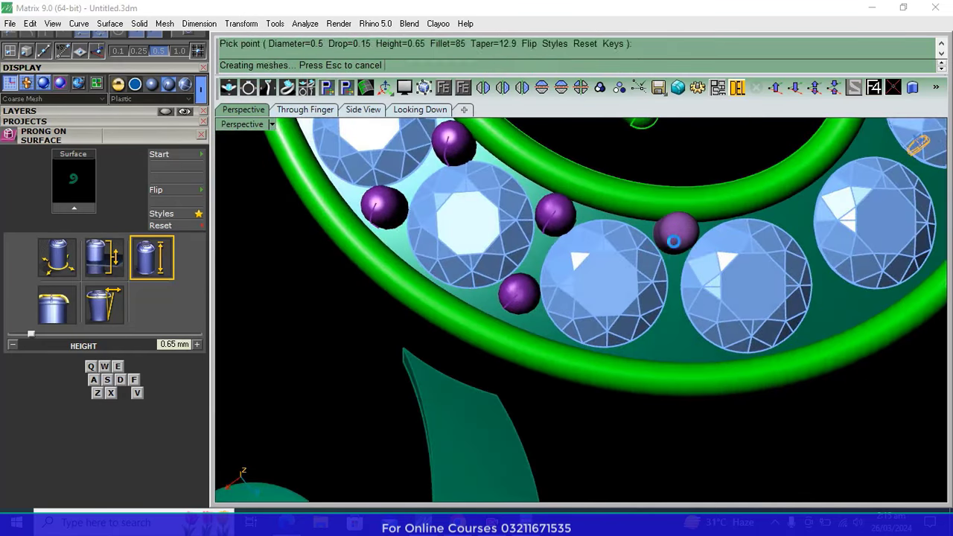
{"action": "left_click", "coordinate": [673, 241]}
{"action": "left_click", "coordinate": [674, 334]}
{"action": "scroll", "coordinate": [713, 355], "scroll_direction": "down", "scroll_amount": 2}
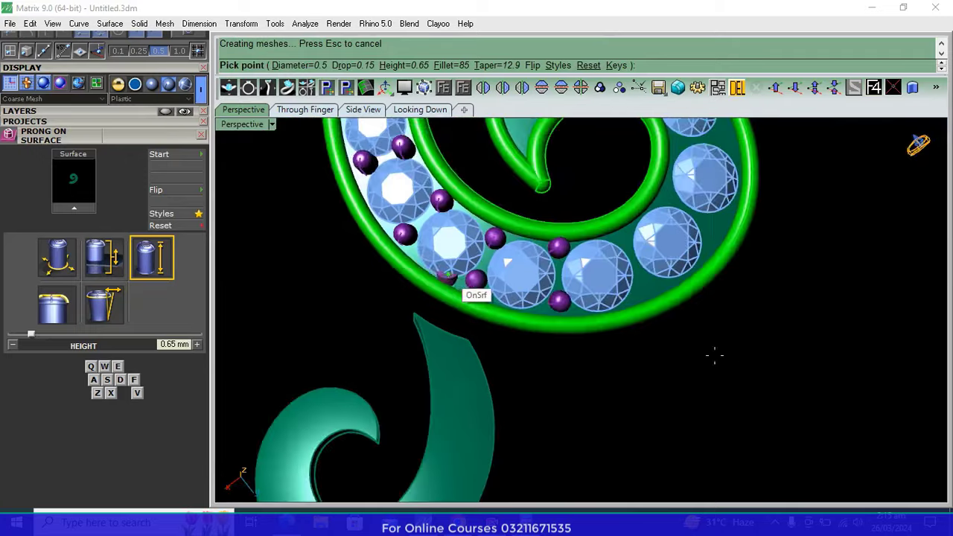
{"action": "scroll", "coordinate": [713, 356], "scroll_direction": "up", "scroll_amount": 1}
{"action": "scroll", "coordinate": [685, 320], "scroll_direction": "up", "scroll_amount": 1}
{"action": "left_click", "coordinate": [653, 267]}
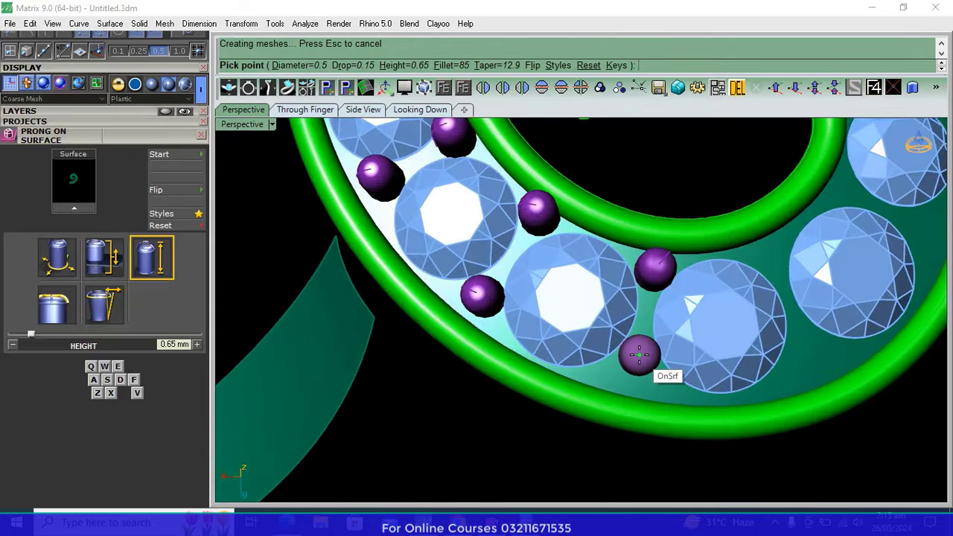
Raise the prong diameter to 0.55 mm and place prongs between the following stones
{"action": "key", "text": "w"}
{"action": "left_click", "coordinate": [639, 355]}
{"action": "scroll", "coordinate": [623, 377], "scroll_direction": "down", "scroll_amount": 2}
{"action": "scroll", "coordinate": [623, 377], "scroll_direction": "up", "scroll_amount": 2}
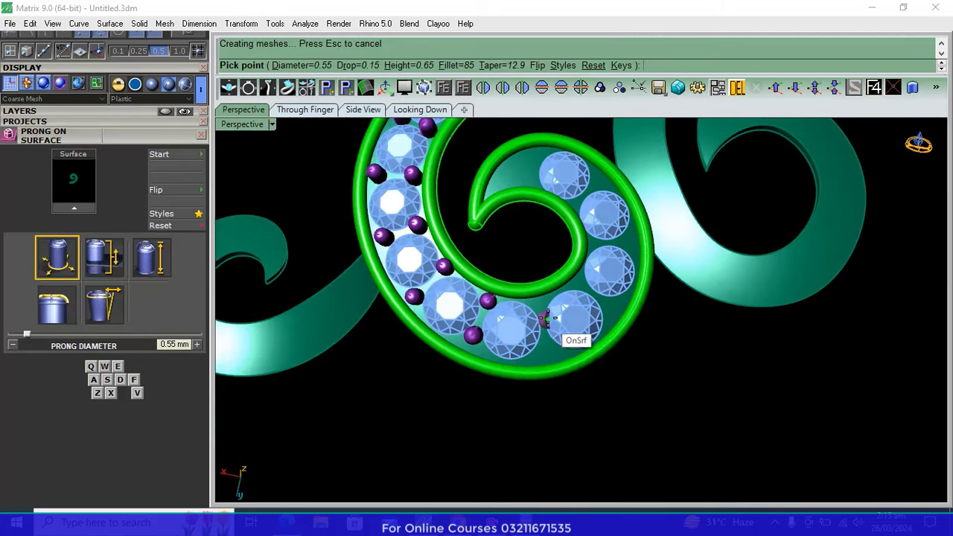
{"action": "scroll", "coordinate": [548, 319], "scroll_direction": "up", "scroll_amount": 2}
{"action": "left_click", "coordinate": [533, 293]}
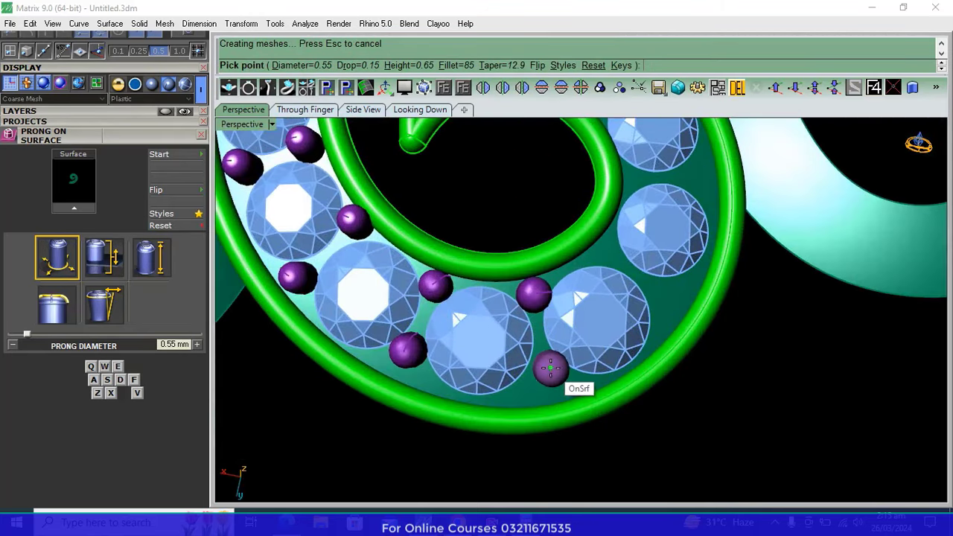
{"action": "left_click", "coordinate": [550, 367]}
{"action": "scroll", "coordinate": [708, 391], "scroll_direction": "up", "scroll_amount": 2}
{"action": "scroll", "coordinate": [642, 280], "scroll_direction": "up", "scroll_amount": 1}
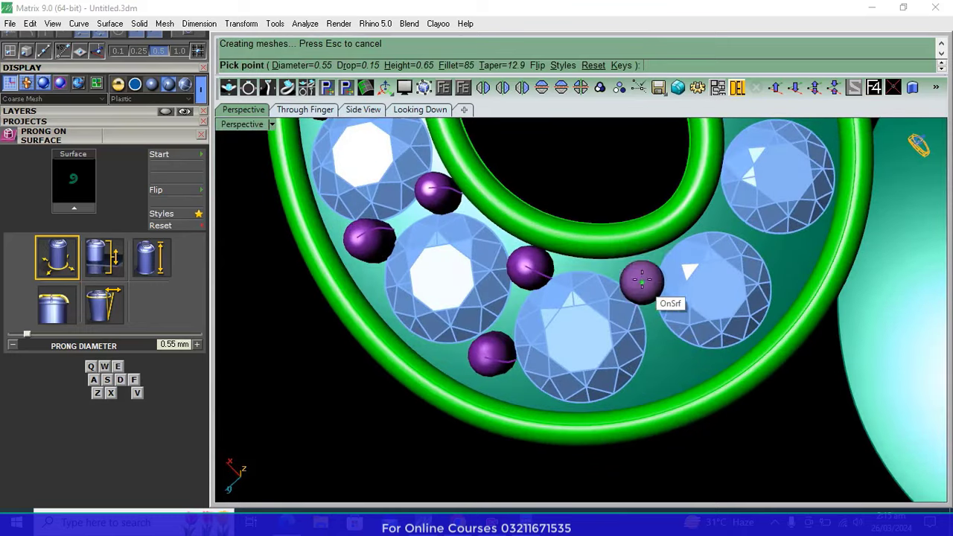
{"action": "left_click", "coordinate": [635, 267]}
{"action": "left_click", "coordinate": [667, 354]}
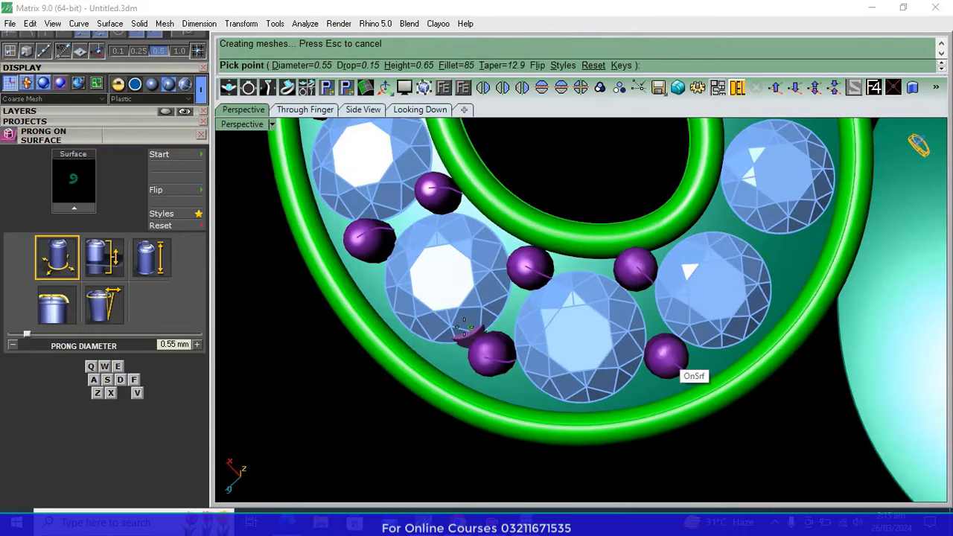
{"action": "scroll", "coordinate": [649, 404], "scroll_direction": "down", "scroll_amount": 3}
{"action": "scroll", "coordinate": [649, 405], "scroll_direction": "up", "scroll_amount": 2}
{"action": "scroll", "coordinate": [650, 277], "scroll_direction": "up", "scroll_amount": 2}
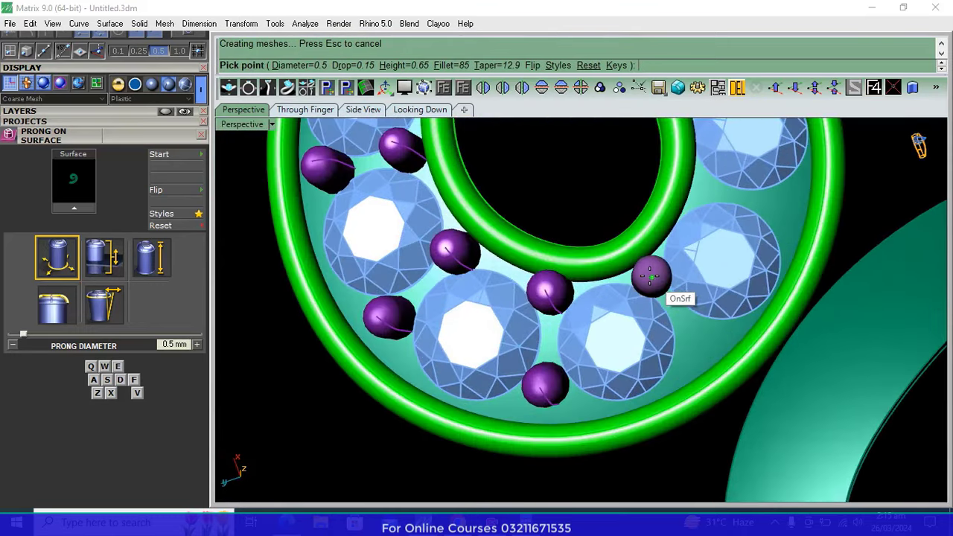
Place more prongs around the curl beside the inner stones
{"action": "left_click", "coordinate": [647, 274]}
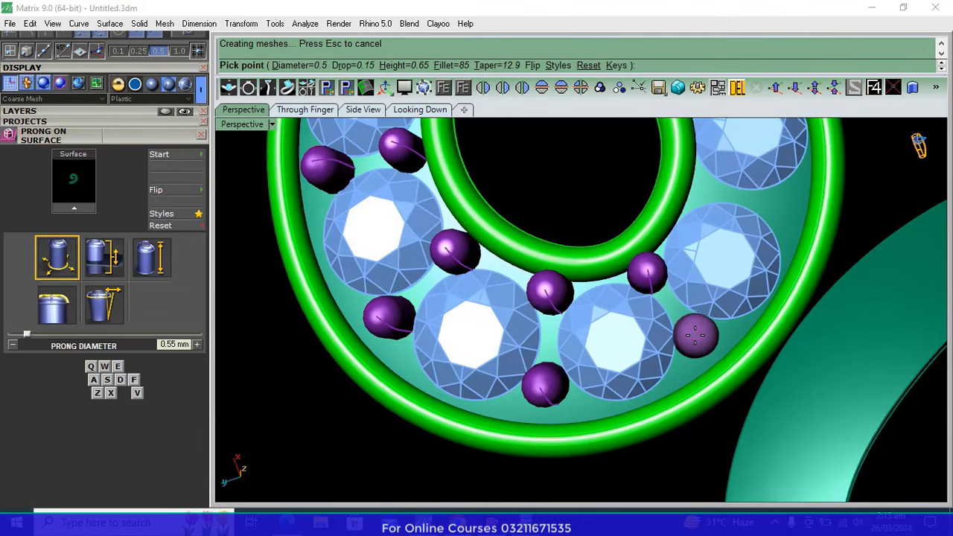
{"action": "left_click", "coordinate": [694, 337]}
{"action": "scroll", "coordinate": [692, 327], "scroll_direction": "down", "scroll_amount": 3}
{"action": "scroll", "coordinate": [689, 252], "scroll_direction": "up", "scroll_amount": 2}
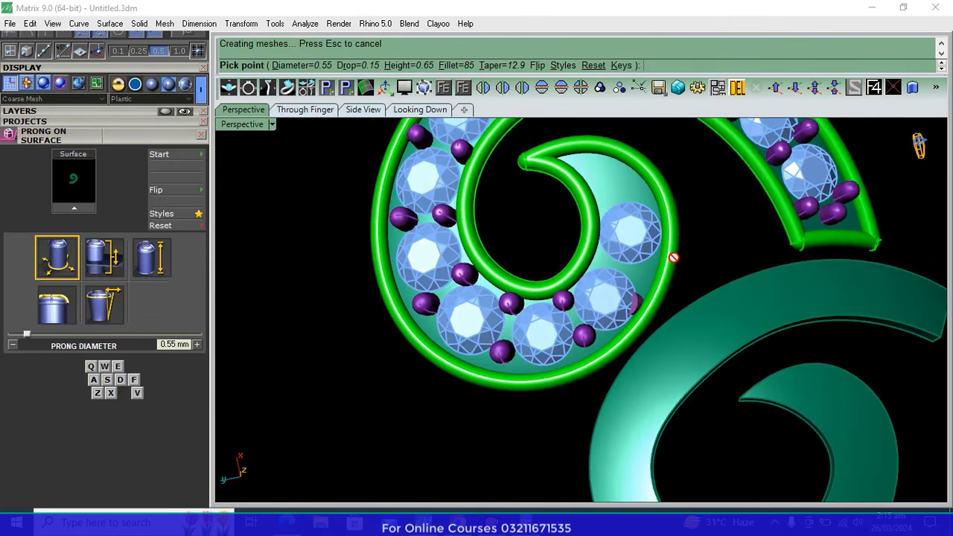
{"action": "scroll", "coordinate": [673, 257], "scroll_direction": "up", "scroll_amount": 2}
{"action": "scroll", "coordinate": [611, 261], "scroll_direction": "up", "scroll_amount": 2}
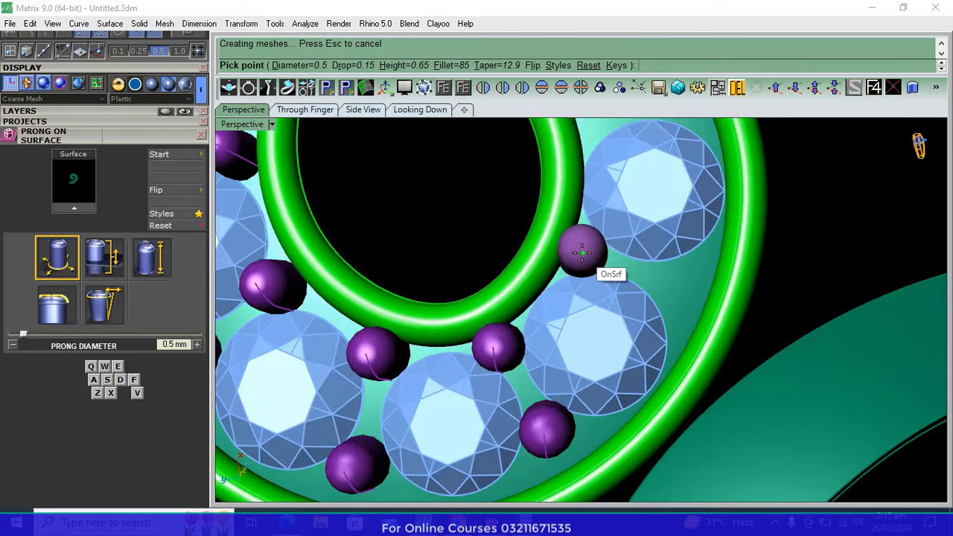
{"action": "left_click", "coordinate": [582, 253]}
{"action": "left_click", "coordinate": [681, 282]}
{"action": "scroll", "coordinate": [775, 261], "scroll_direction": "down", "scroll_amount": 4}
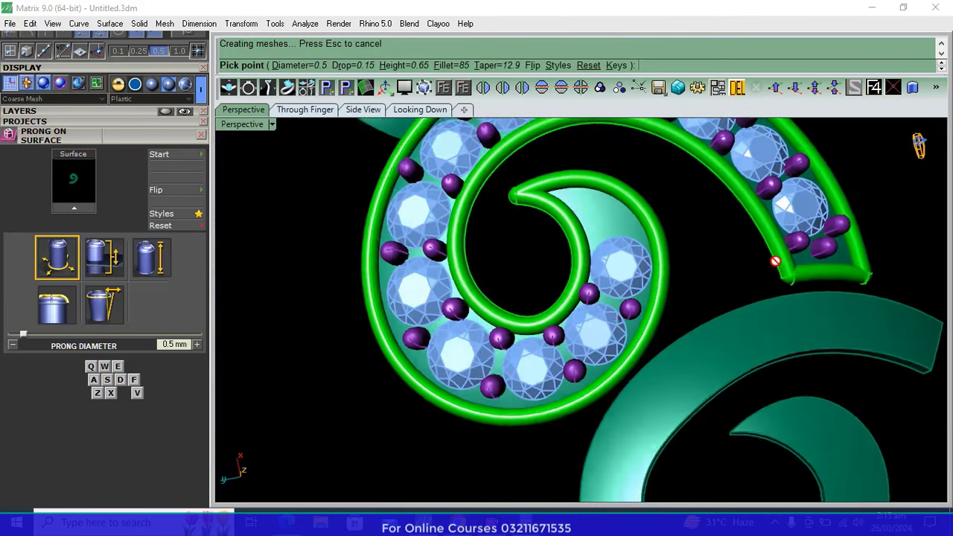
{"action": "scroll", "coordinate": [612, 167], "scroll_direction": "up", "scroll_amount": 2}
{"action": "scroll", "coordinate": [617, 221], "scroll_direction": "up", "scroll_amount": 3}
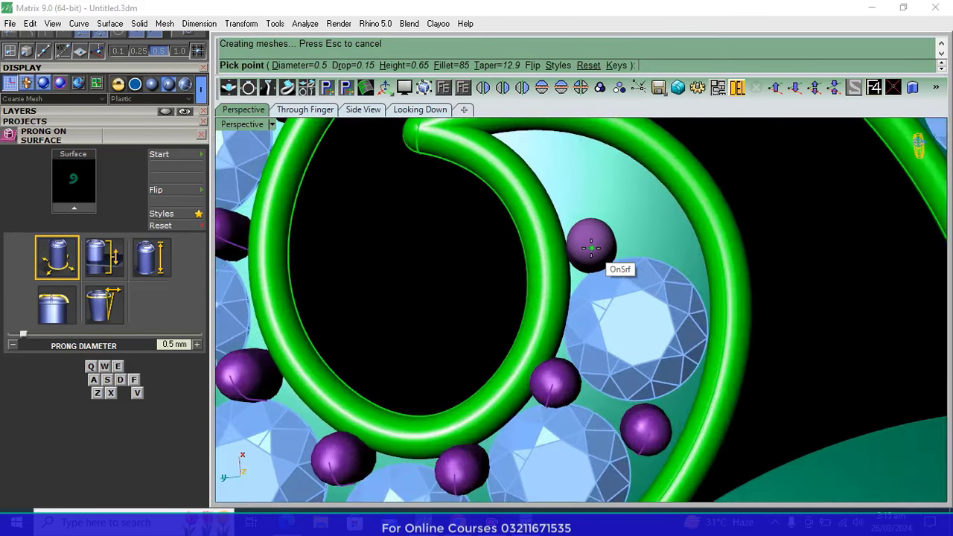
Place the final 0.45 mm prongs near the spiral's inner tip and end the command
{"action": "key", "text": "q"}
{"action": "left_click", "coordinate": [586, 247]}
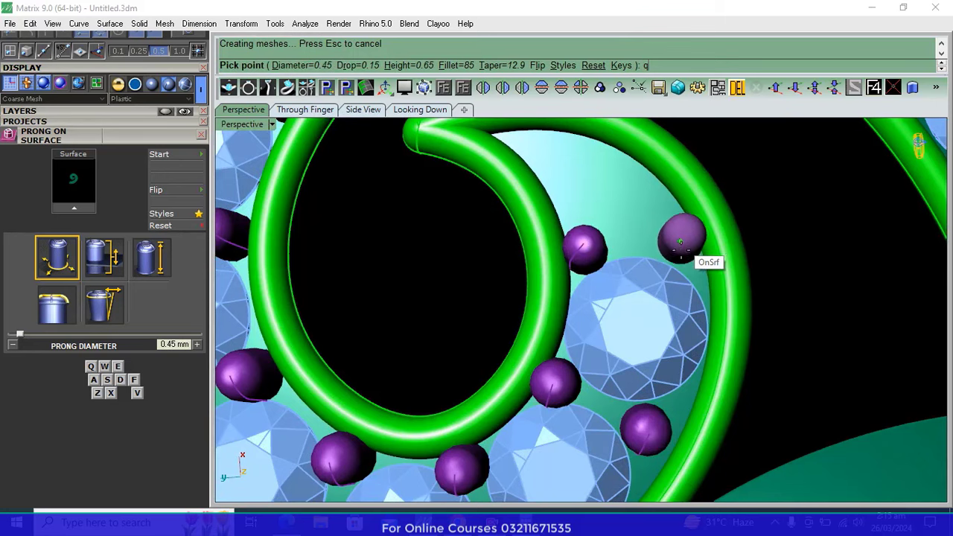
{"action": "left_click", "coordinate": [686, 250]}
{"action": "left_click", "coordinate": [626, 216]}
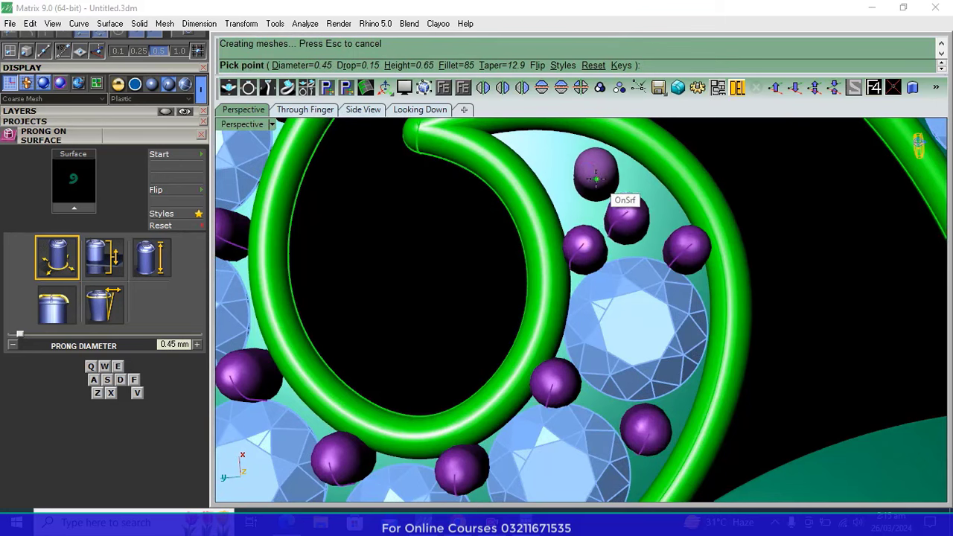
{"action": "left_click", "coordinate": [548, 145]}
{"action": "right_click", "coordinate": [600, 285]}
{"action": "scroll", "coordinate": [600, 285], "scroll_direction": "down", "scroll_amount": 5}
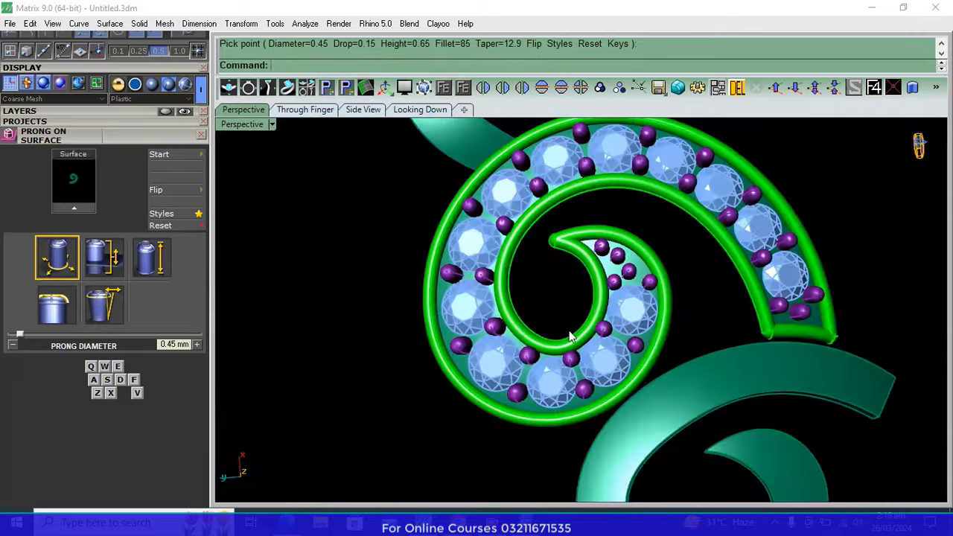
{"action": "right_click_drag", "start_coordinate": [570, 337], "coordinate": [447, 313]}
Select all the prongs and group them
{"action": "left_click", "coordinate": [119, 110]}
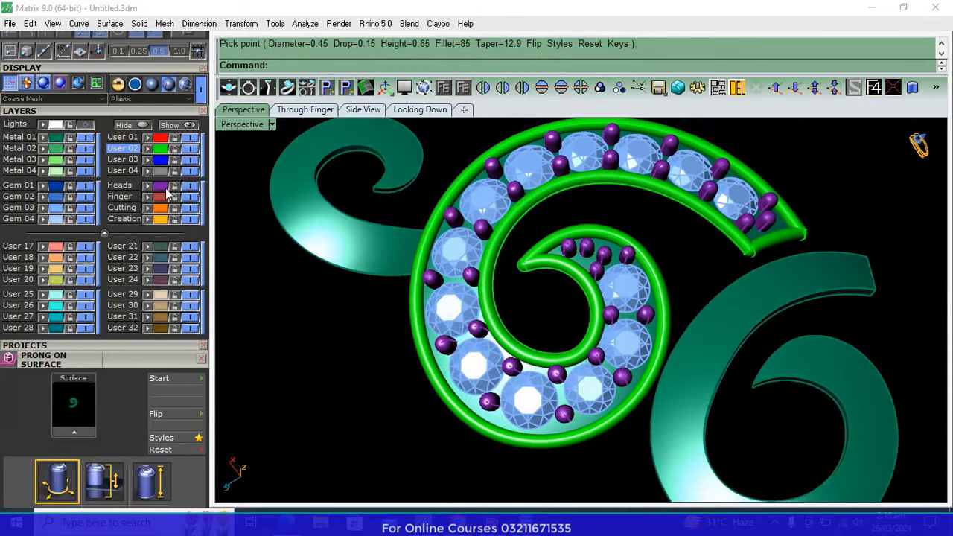
{"action": "left_click", "coordinate": [160, 187]}
{"action": "right_click_drag", "start_coordinate": [524, 282], "coordinate": [595, 292]}
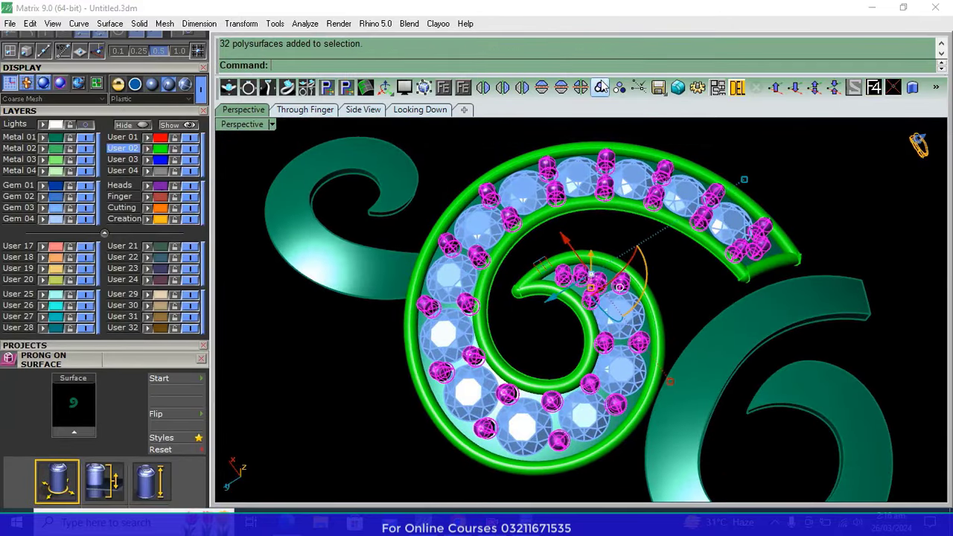
{"action": "key", "text": "ctrl+g"}
Group the prongs together with the outer, front and inner bezel rails
{"action": "scroll", "coordinate": [605, 295], "scroll_direction": "up", "scroll_amount": 5}
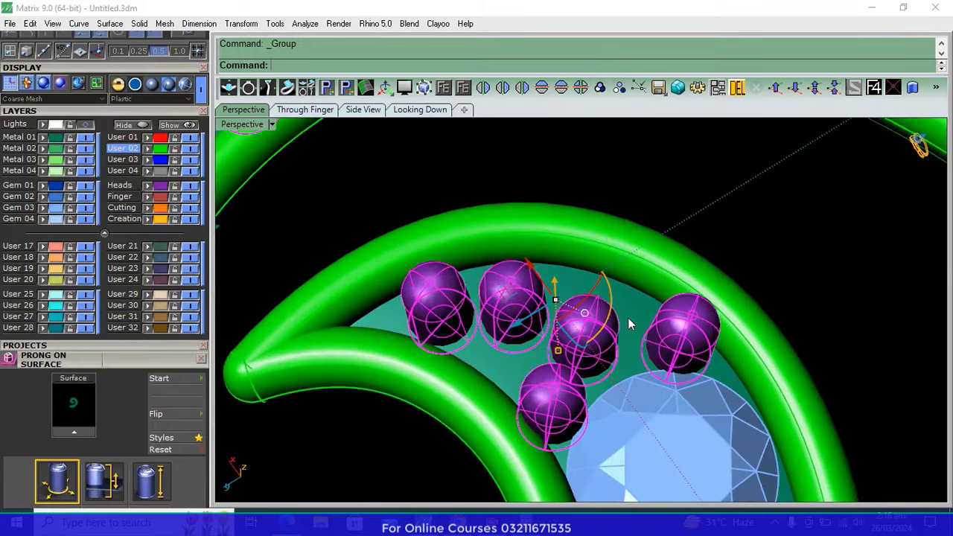
{"action": "left_click", "coordinate": [628, 317], "text": "shift"}
{"action": "left_click", "coordinate": [600, 88]}
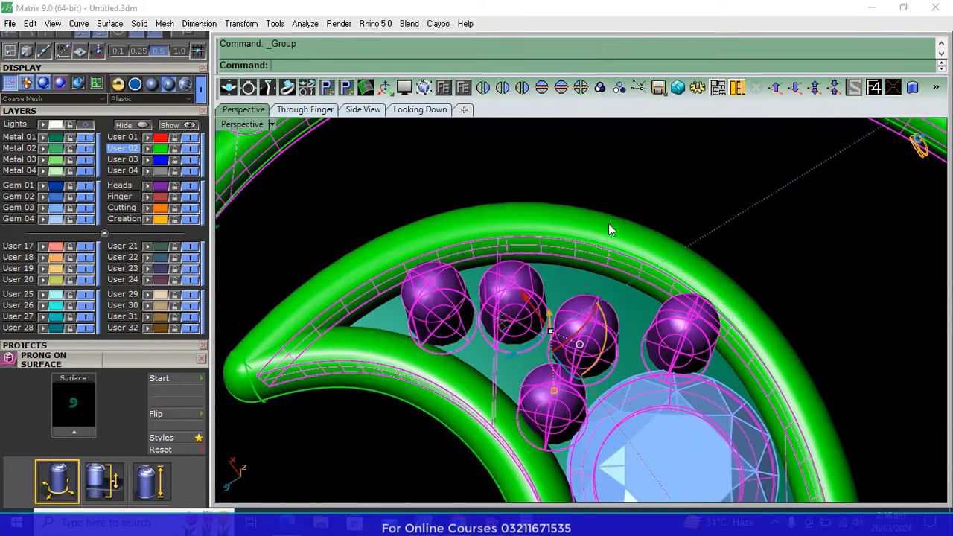
{"action": "left_click", "coordinate": [609, 228], "text": "shift"}
{"action": "key", "text": "ctrl+g"}
Select all the gems and group them, then collapse the projects panel
{"action": "scroll", "coordinate": [595, 282], "scroll_direction": "down", "scroll_amount": 5}
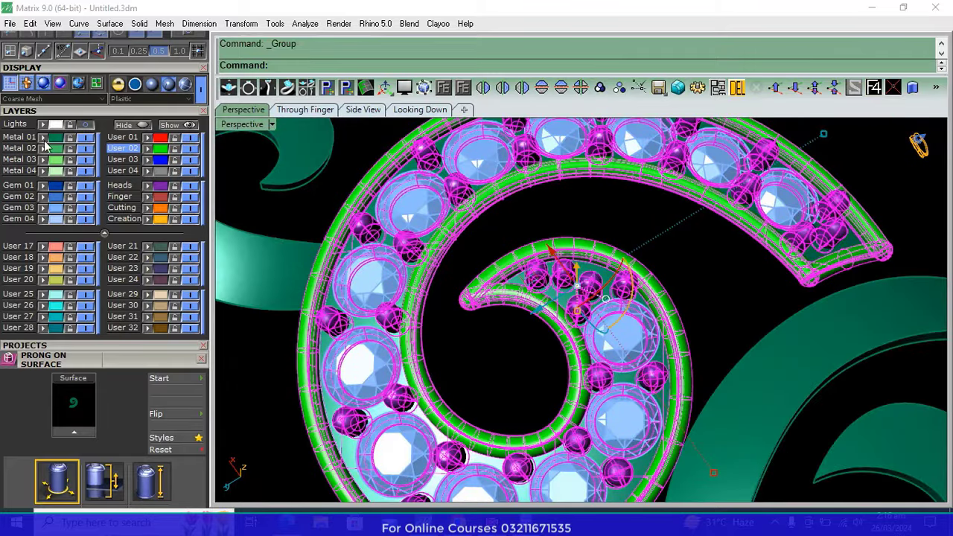
{"action": "left_click", "coordinate": [624, 336]}
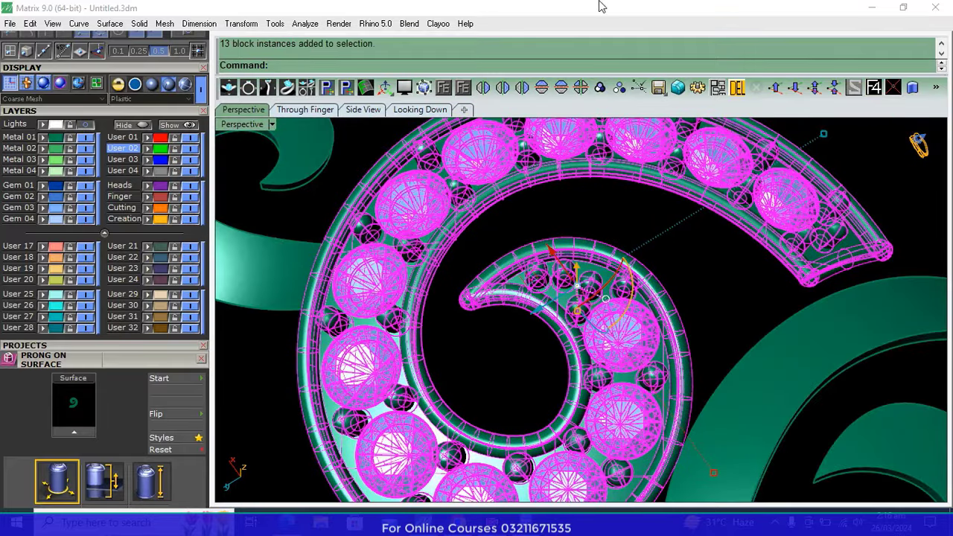
{"action": "left_click", "coordinate": [600, 88]}
{"action": "left_click", "coordinate": [609, 226]}
{"action": "scroll", "coordinate": [609, 227], "scroll_direction": "down", "scroll_amount": 3}
{"action": "scroll", "coordinate": [609, 226], "scroll_direction": "down", "scroll_amount": 5}
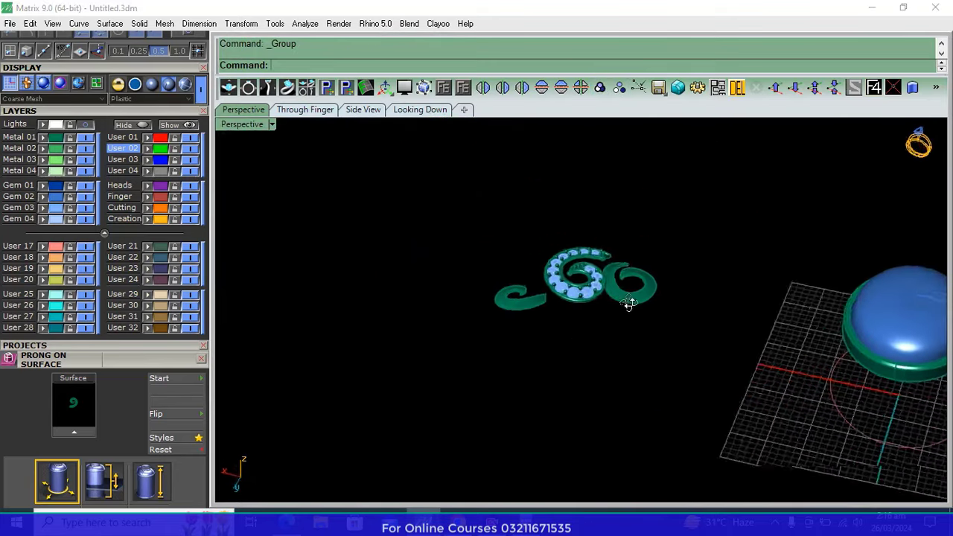
{"action": "left_click", "coordinate": [201, 361]}
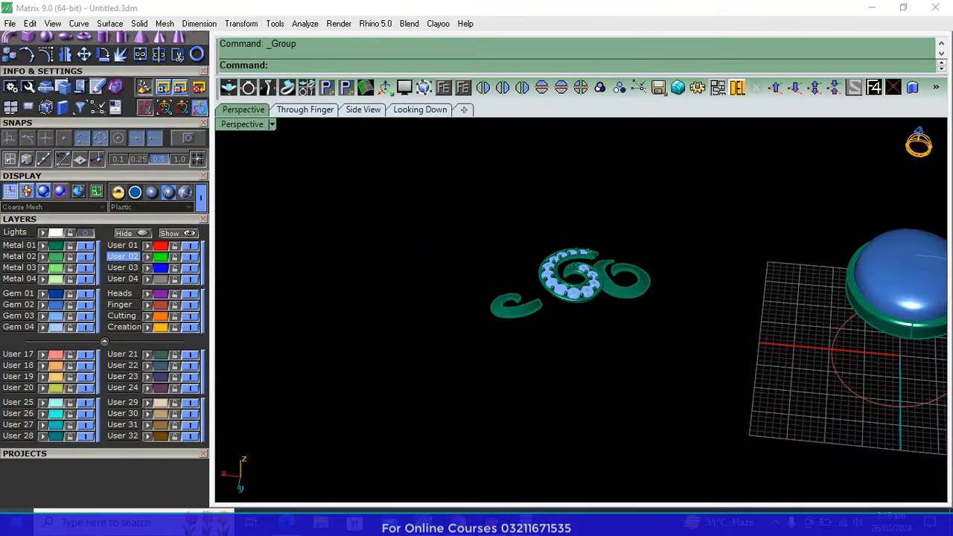
{"action": "scroll", "coordinate": [510, 317], "scroll_direction": "up", "scroll_amount": 5}
{"action": "scroll", "coordinate": [510, 314], "scroll_direction": "up", "scroll_amount": 1}
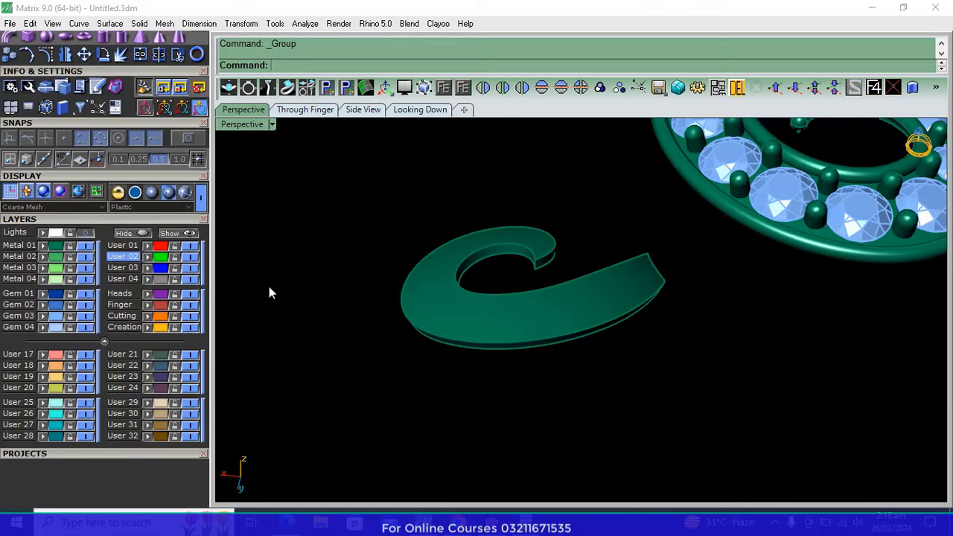
Fillet the outer and inner top edges of the C piece with a 0.25 radius
{"action": "left_click", "coordinate": [114, 219]}
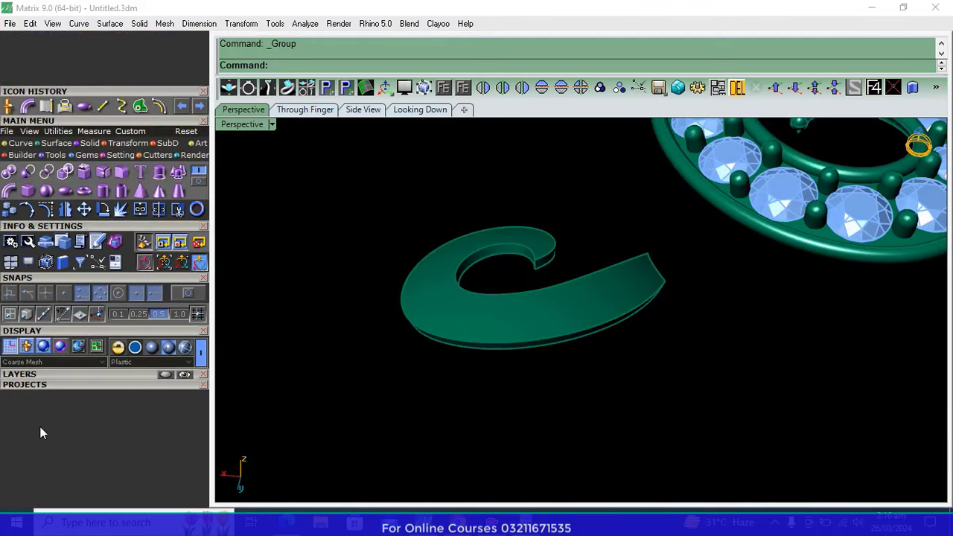
{"action": "left_click", "coordinate": [123, 175]}
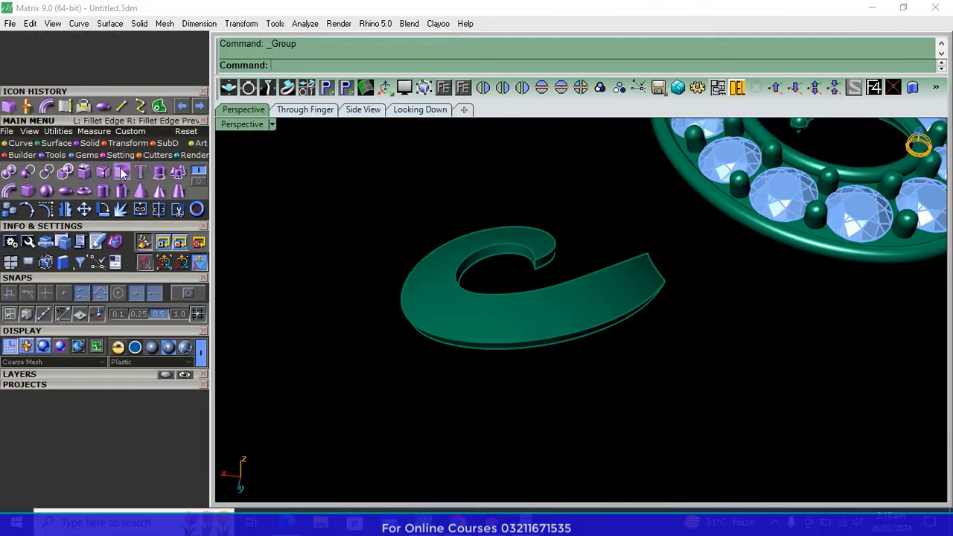
{"action": "left_click", "coordinate": [471, 335]}
{"action": "left_click", "coordinate": [503, 250]}
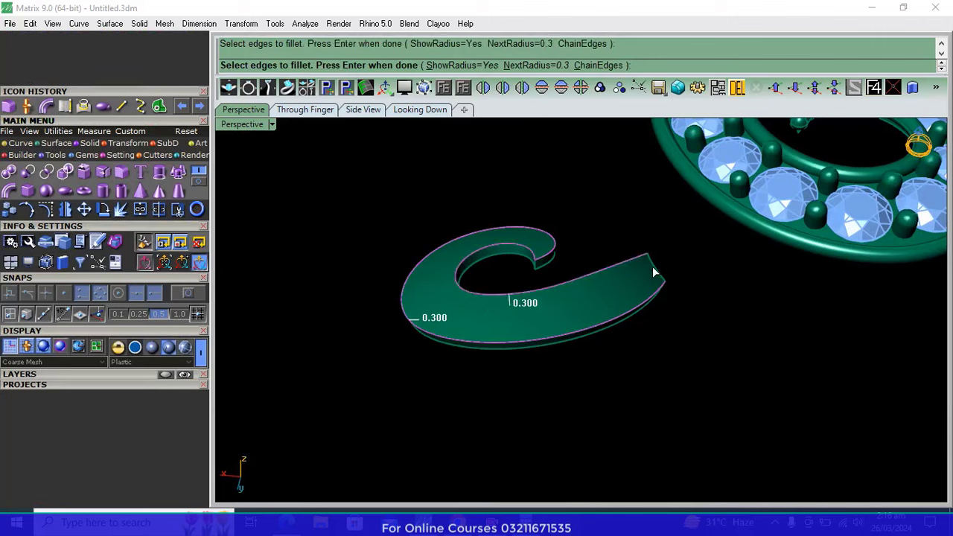
{"action": "key", "text": "Return"}
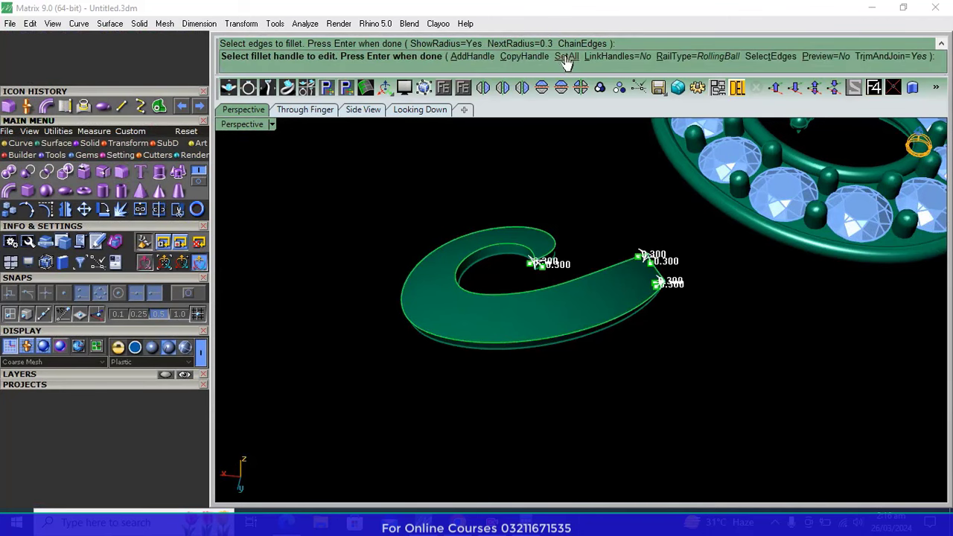
{"action": "left_click", "coordinate": [566, 57]}
{"action": "key", "text": "Return"}
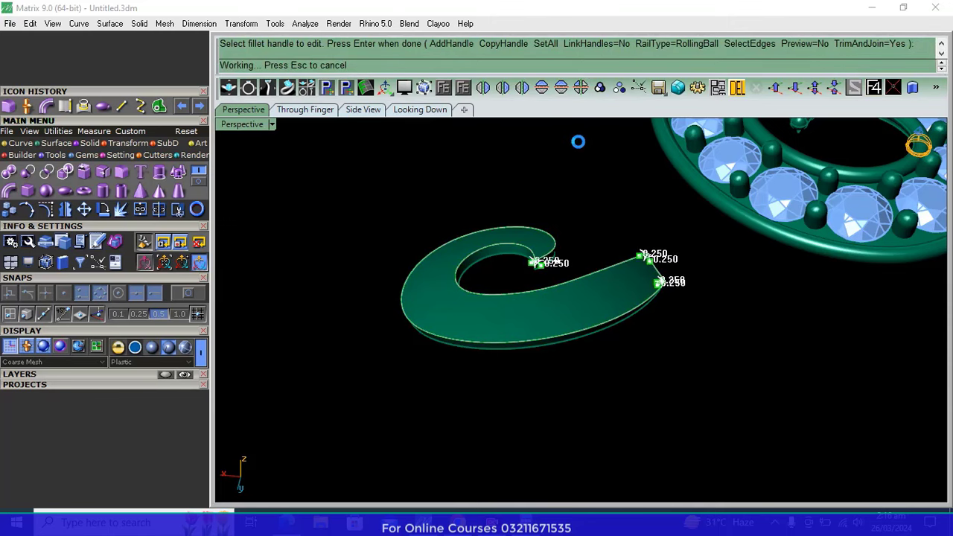
{"action": "key", "text": "Return"}
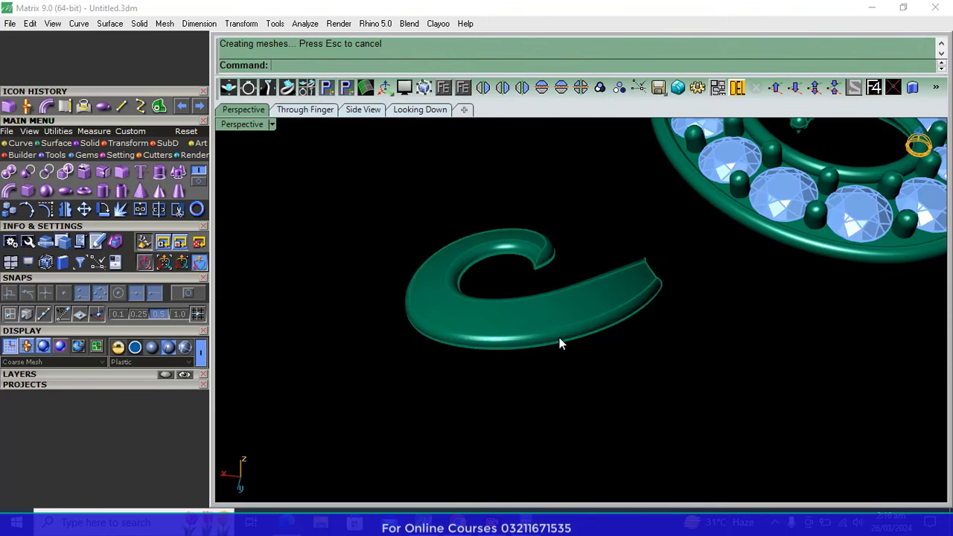
Fillet the inner and outer edges of the 6 piece with a 0.25 radius
{"action": "right_click_drag", "start_coordinate": [506, 375], "coordinate": [700, 376]}
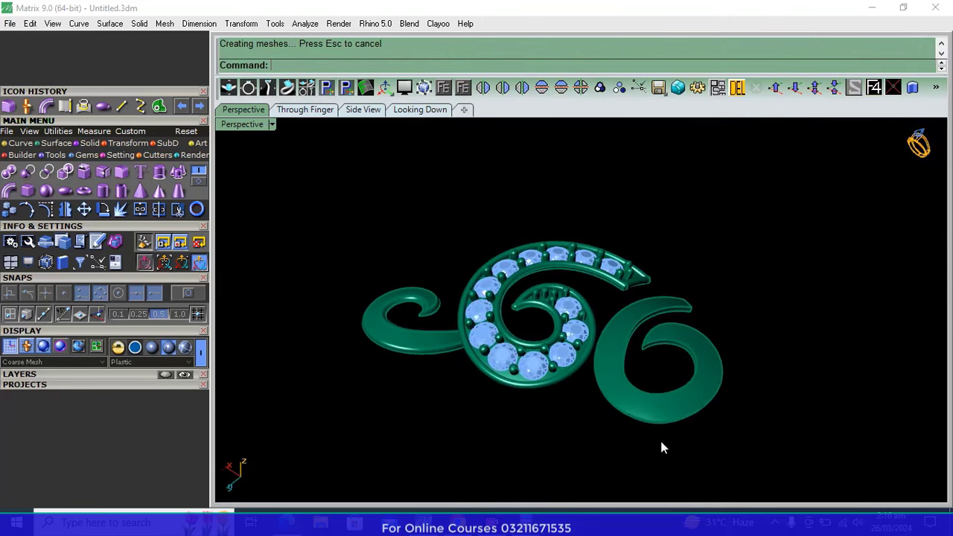
{"action": "key", "text": "Return"}
{"action": "scroll", "coordinate": [670, 339], "scroll_direction": "up", "scroll_amount": 3}
{"action": "scroll", "coordinate": [666, 325], "scroll_direction": "up", "scroll_amount": 2}
{"action": "scroll", "coordinate": [638, 296], "scroll_direction": "up", "scroll_amount": 2}
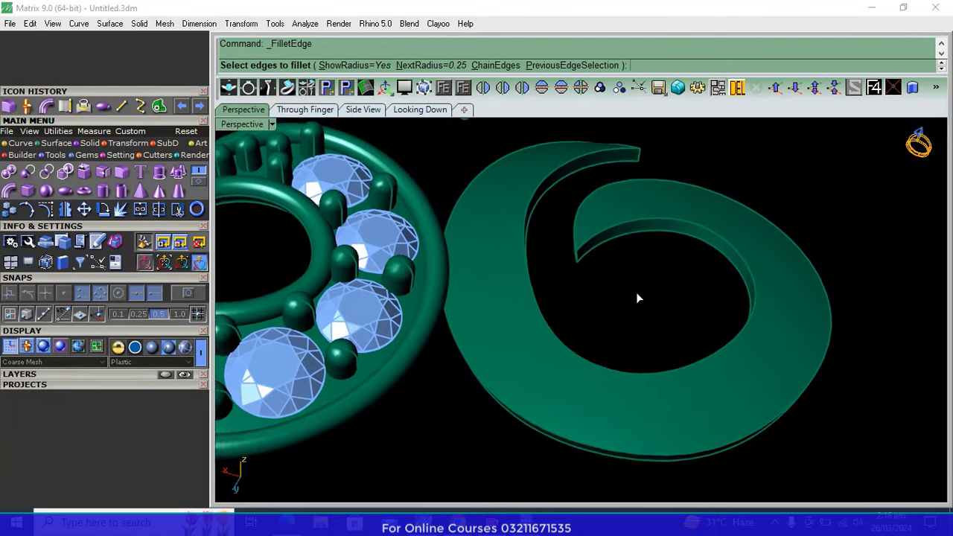
{"action": "left_click", "coordinate": [599, 222]}
{"action": "left_click", "coordinate": [578, 198]}
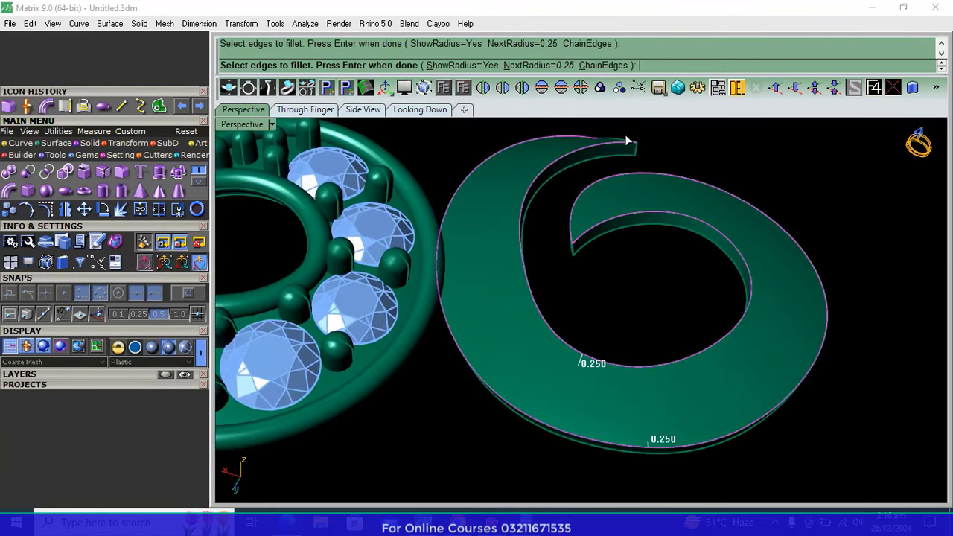
{"action": "scroll", "coordinate": [602, 228], "scroll_direction": "up", "scroll_amount": 2}
{"action": "right_click_drag", "start_coordinate": [602, 228], "coordinate": [594, 159]}
{"action": "scroll", "coordinate": [630, 260], "scroll_direction": "down", "scroll_amount": 3}
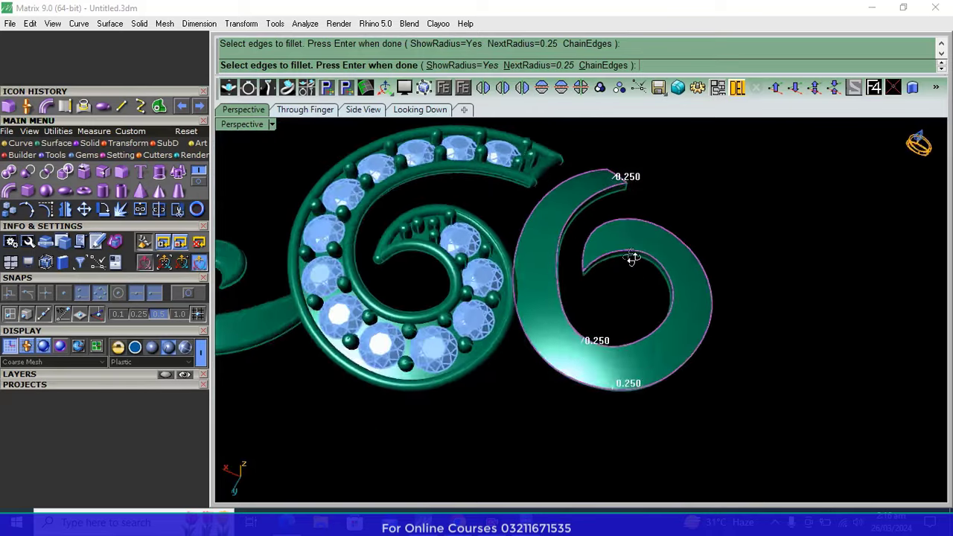
{"action": "right_click_drag", "start_coordinate": [630, 260], "coordinate": [631, 236]}
{"action": "key", "text": "Return"}
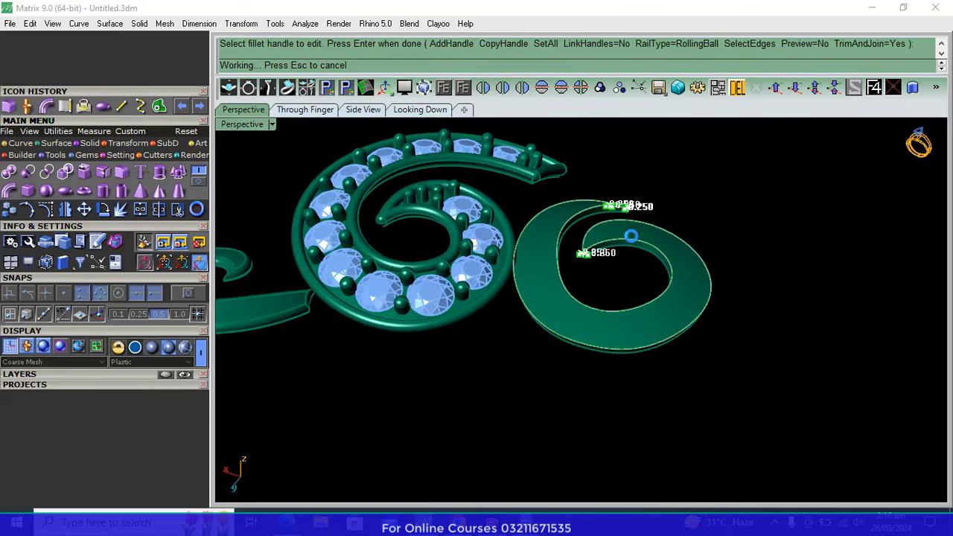
{"action": "key", "text": "Return"}
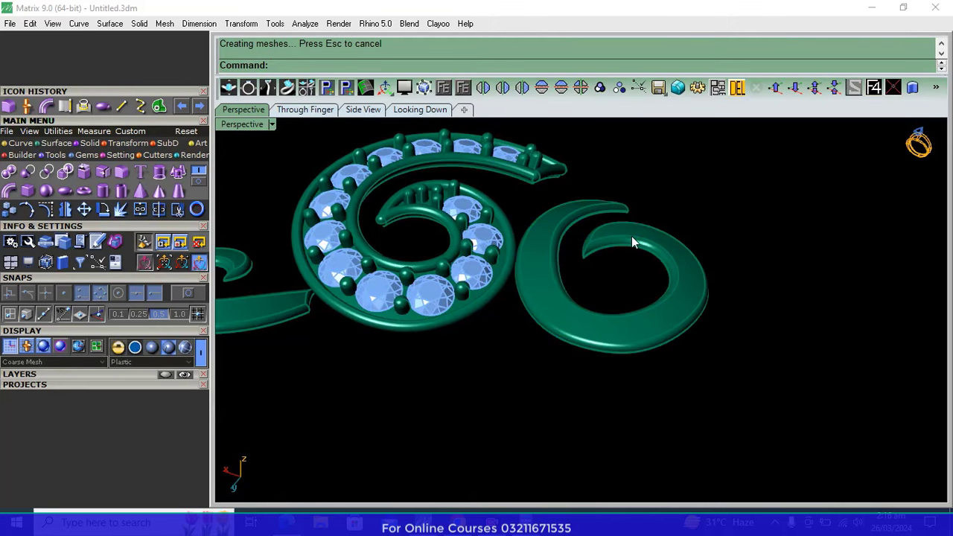
{"action": "scroll", "coordinate": [713, 285], "scroll_direction": "down", "scroll_amount": 3}
Compare the top-down gem and bezel with the reference ring photo, then show the side view
{"action": "right_click_drag", "start_coordinate": [713, 286], "coordinate": [349, 182]}
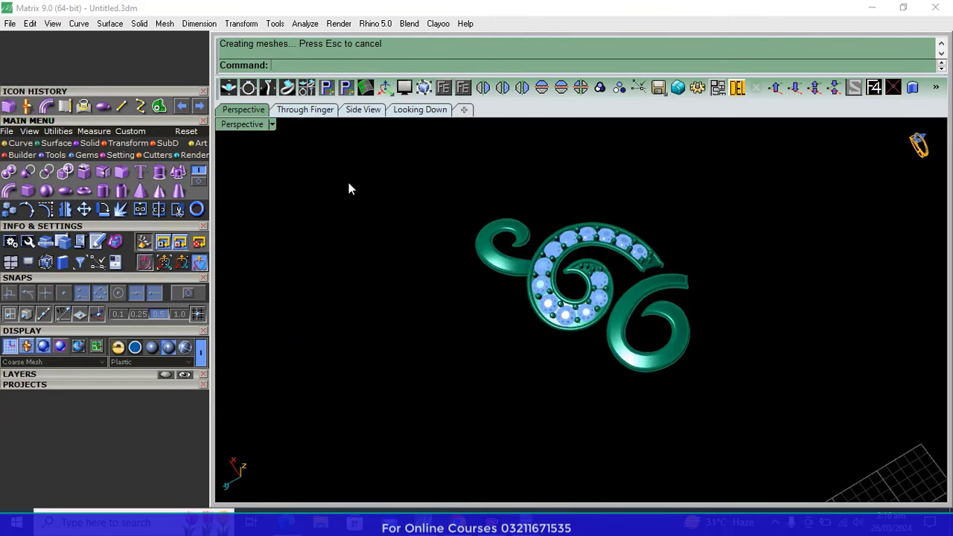
{"action": "left_click", "coordinate": [417, 110]}
{"action": "left_click", "coordinate": [87, 374]}
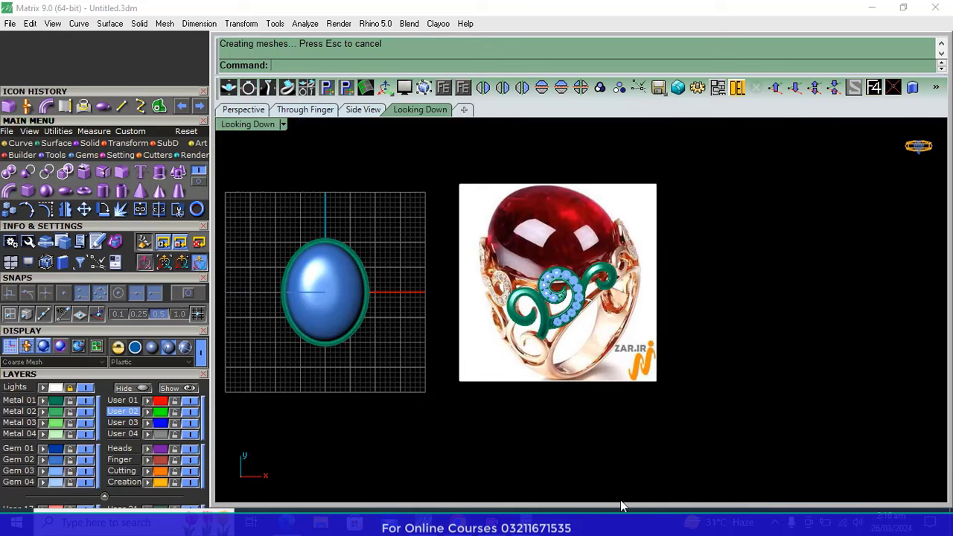
{"action": "scroll", "coordinate": [596, 300], "scroll_direction": "up", "scroll_amount": 2}
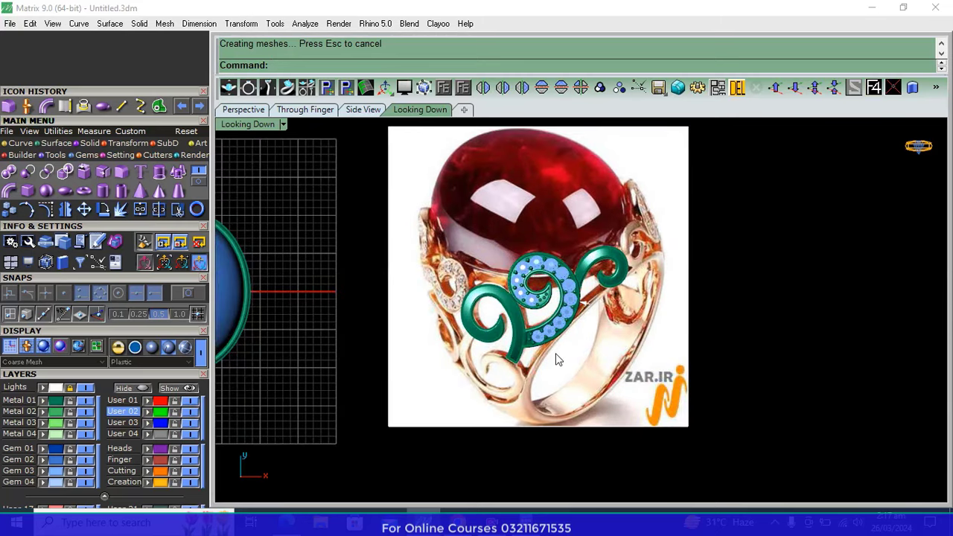
{"action": "right_click_drag", "start_coordinate": [382, 370], "coordinate": [590, 338]}
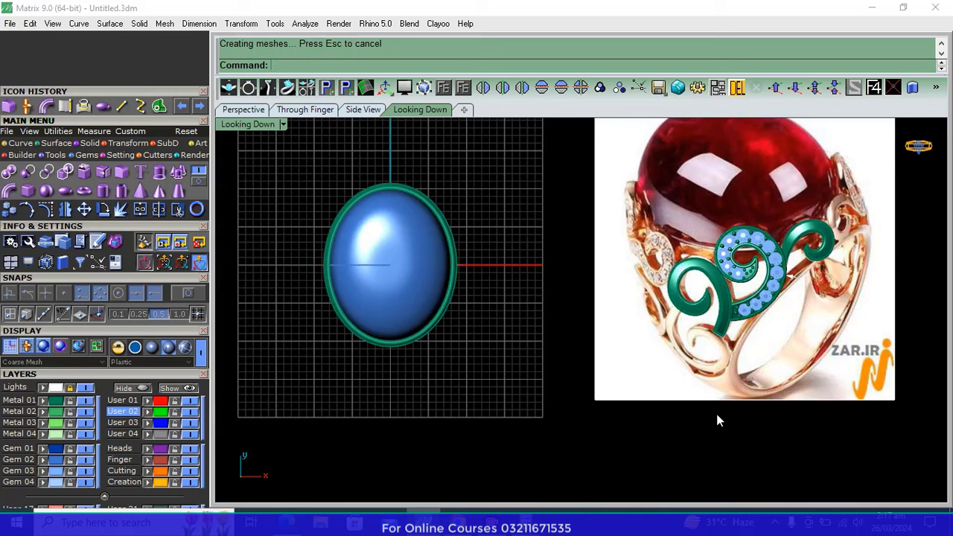
{"action": "left_click", "coordinate": [363, 110]}
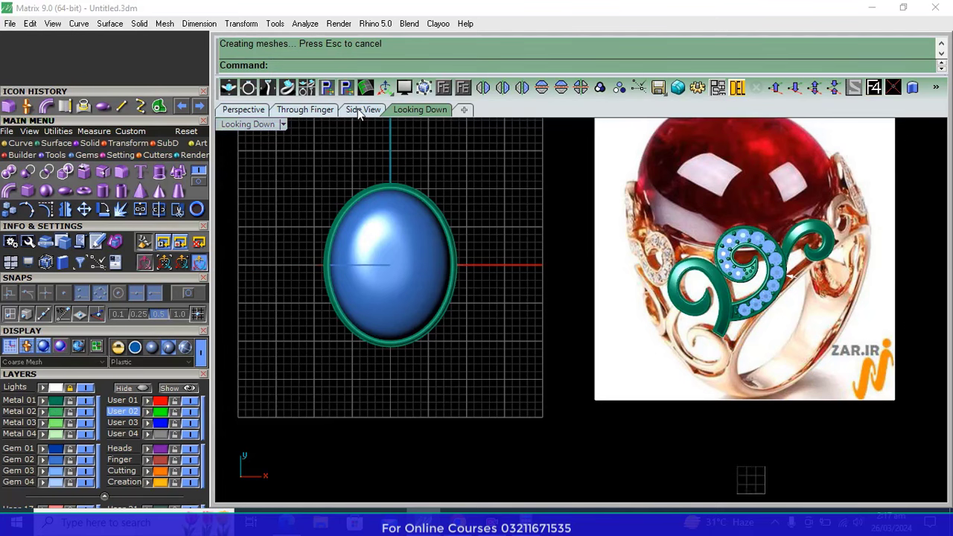
Offset the orange shank arc to both sides in top view, trying distances 6 and 8
{"action": "left_click", "coordinate": [573, 364]}
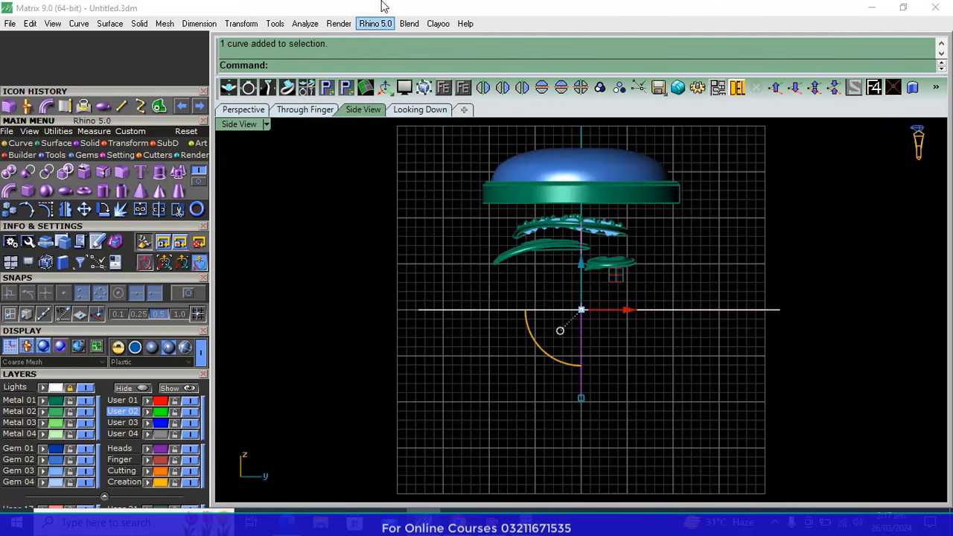
{"action": "left_click", "coordinate": [438, 112]}
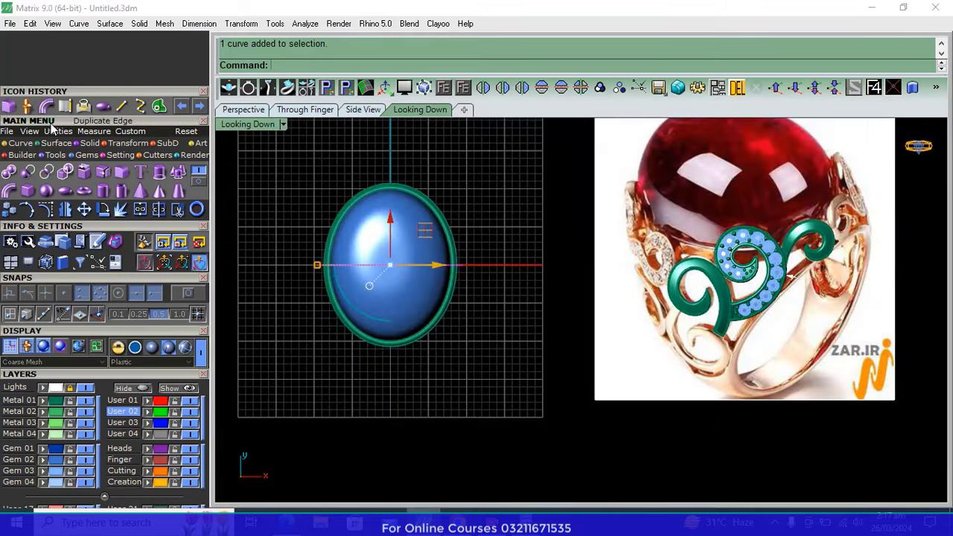
{"action": "left_click", "coordinate": [20, 143]}
{"action": "left_click", "coordinate": [201, 181]}
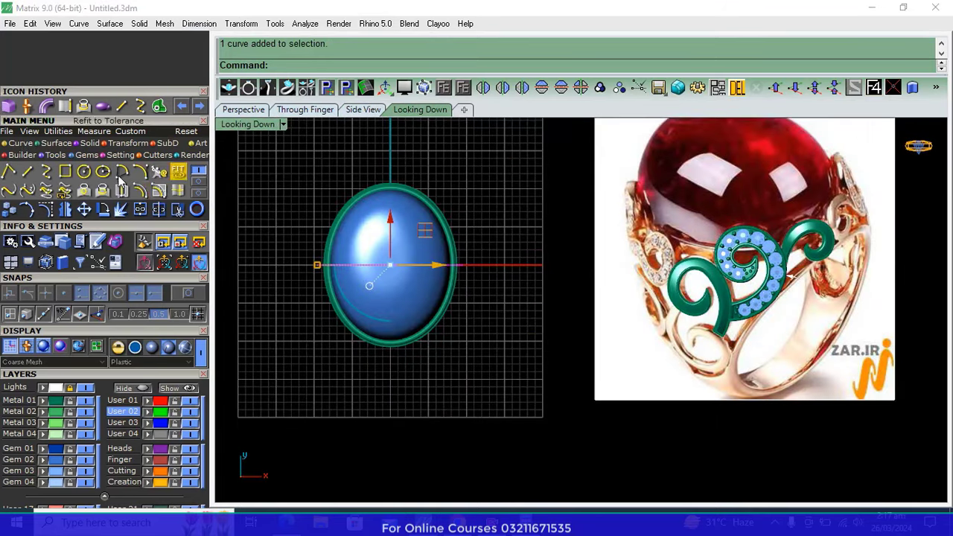
{"action": "left_click", "coordinate": [140, 188]}
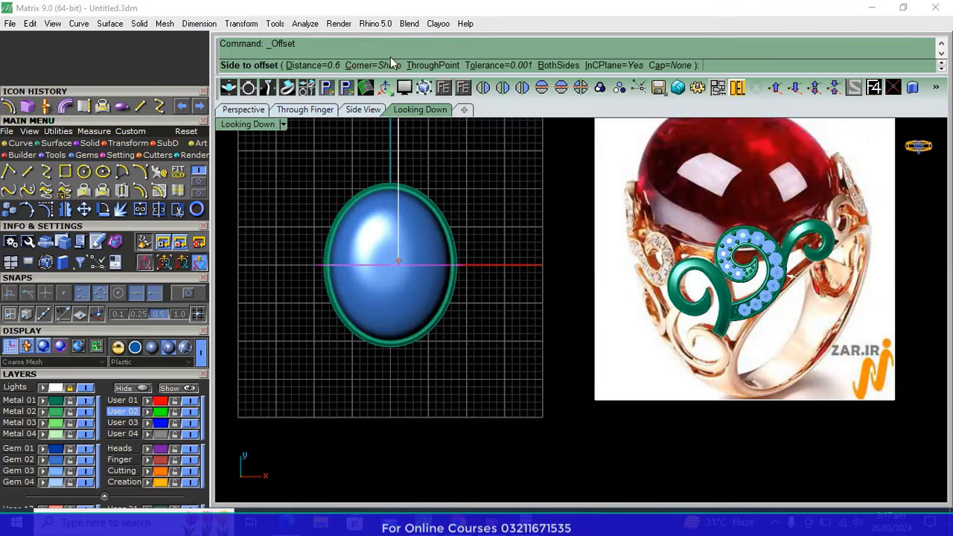
{"action": "left_click", "coordinate": [558, 65]}
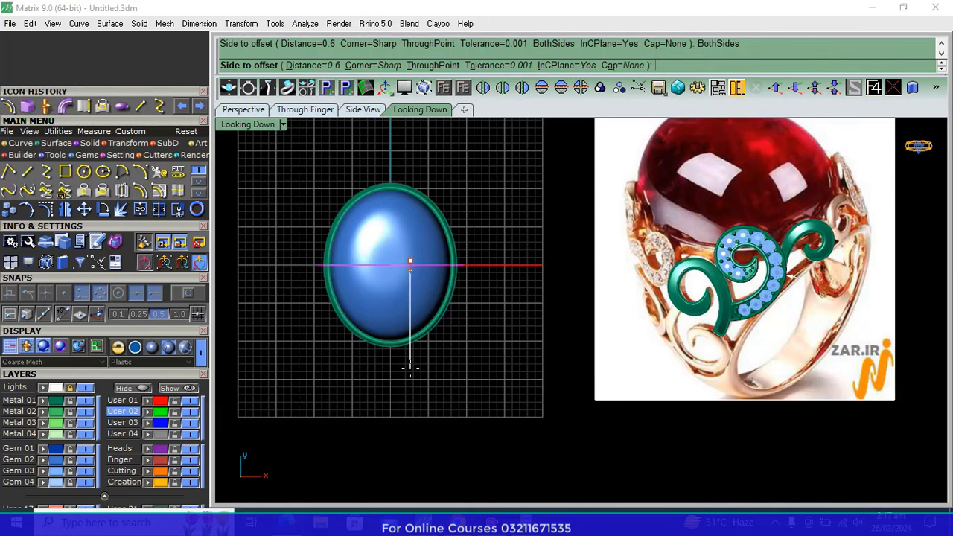
{"action": "scroll", "coordinate": [382, 361], "scroll_direction": "up", "scroll_amount": 2}
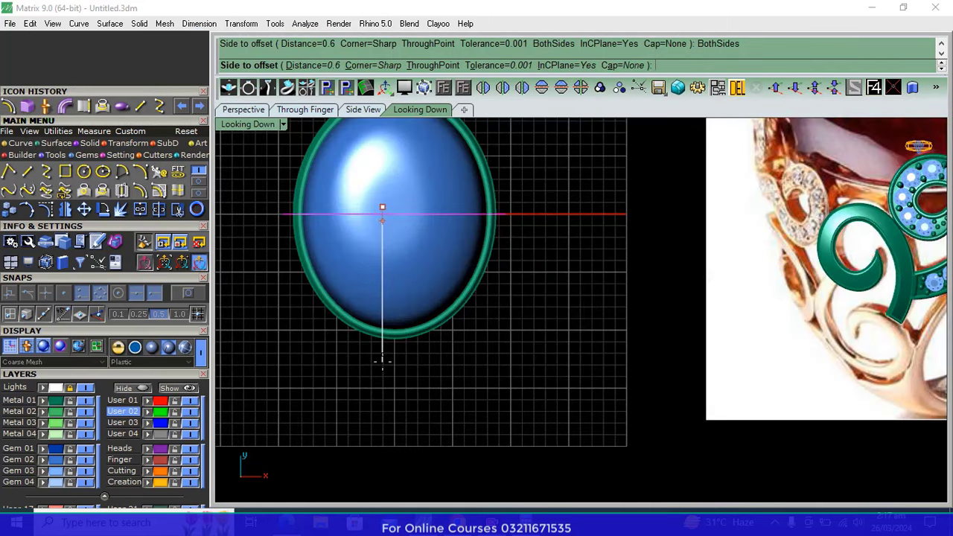
{"action": "type", "text": "6"}
{"action": "key", "text": "Return"}
{"action": "type", "text": "8"}
{"action": "key", "text": "Return"}
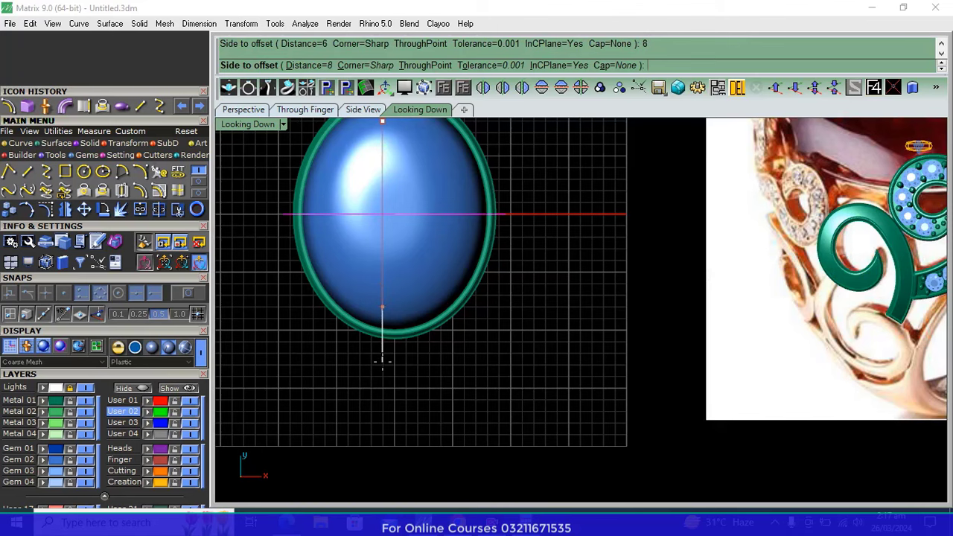
Settle on an offset distance of 12 and place the offset lines below the ring
{"action": "type", "text": "0"}
{"action": "key", "text": "Return"}
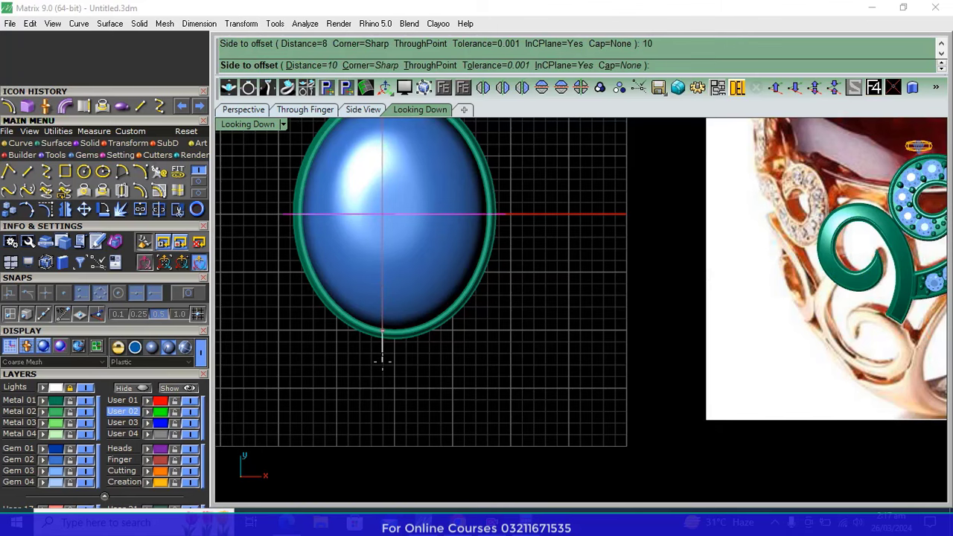
{"action": "scroll", "coordinate": [387, 358], "scroll_direction": "up", "scroll_amount": 1}
{"action": "type", "text": "4"}
{"action": "key", "text": "Return"}
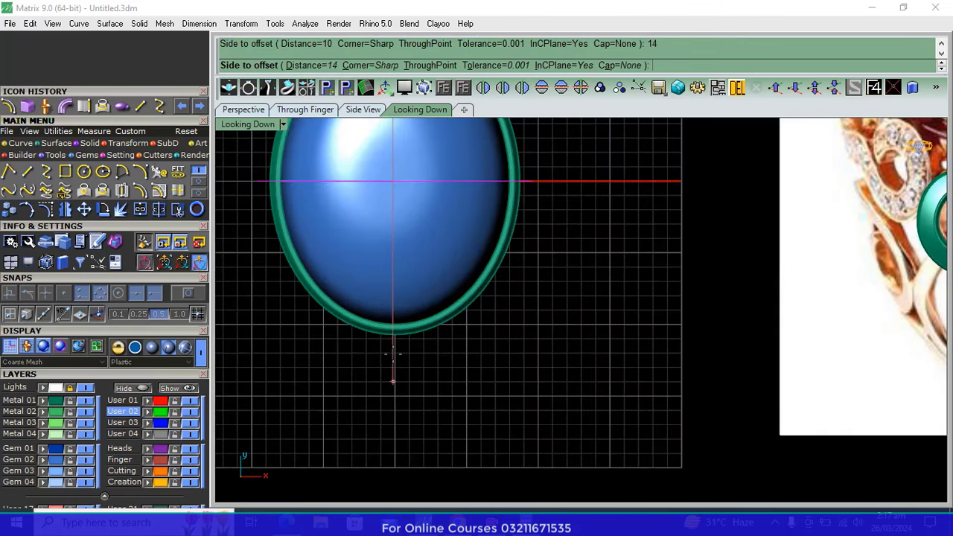
{"action": "key", "text": "Return"}
{"action": "key", "text": "Return"}
{"action": "type", "text": "12"}
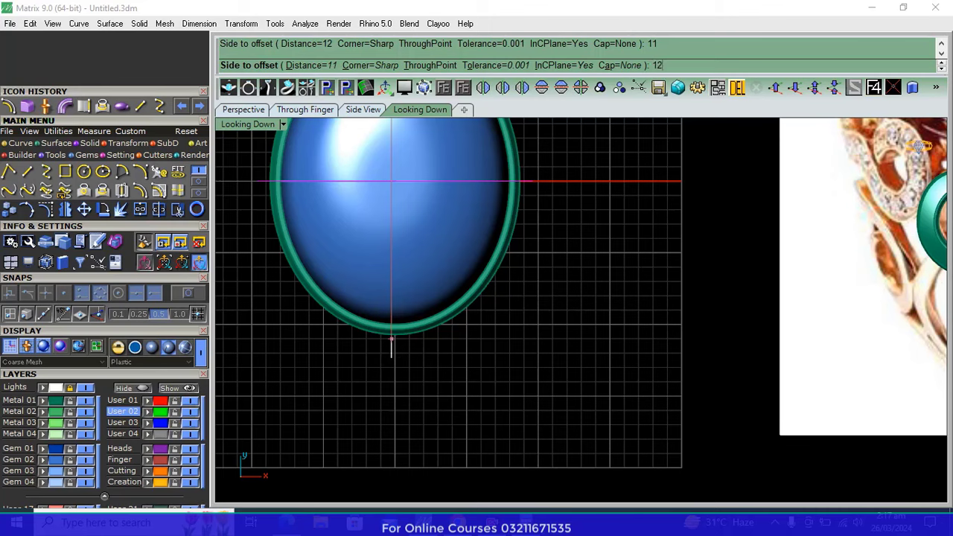
{"action": "key", "text": "Return"}
{"action": "scroll", "coordinate": [392, 346], "scroll_direction": "up", "scroll_amount": 3}
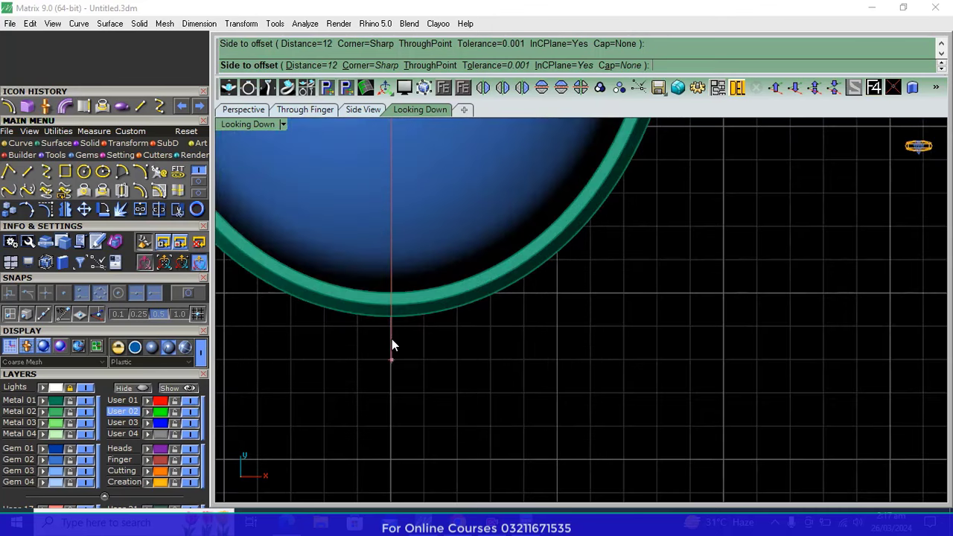
{"action": "left_click", "coordinate": [393, 346]}
Delete the upper offset line
{"action": "left_click_drag", "start_coordinate": [558, 326], "coordinate": [527, 385]}
{"action": "scroll", "coordinate": [514, 380], "scroll_direction": "down", "scroll_amount": 5}
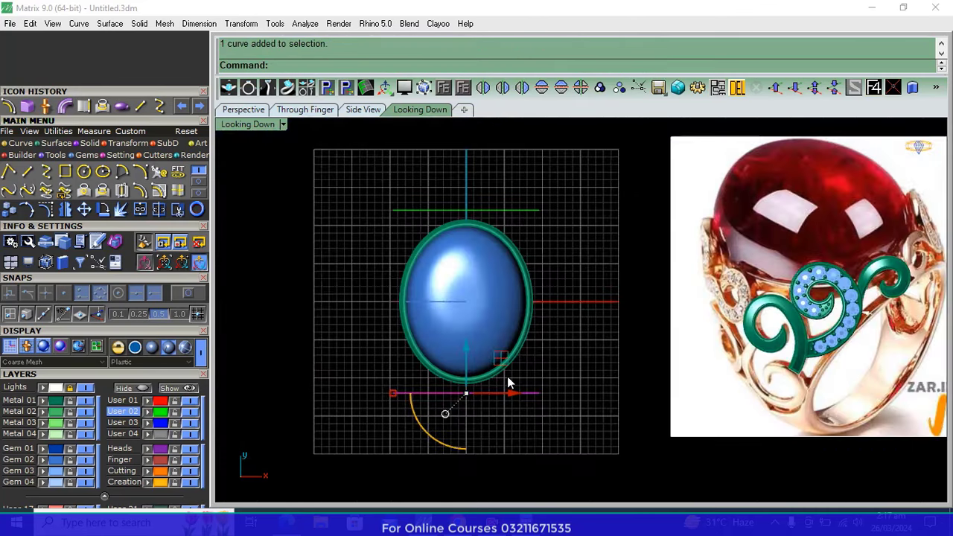
{"action": "scroll", "coordinate": [474, 381], "scroll_direction": "up", "scroll_amount": 3}
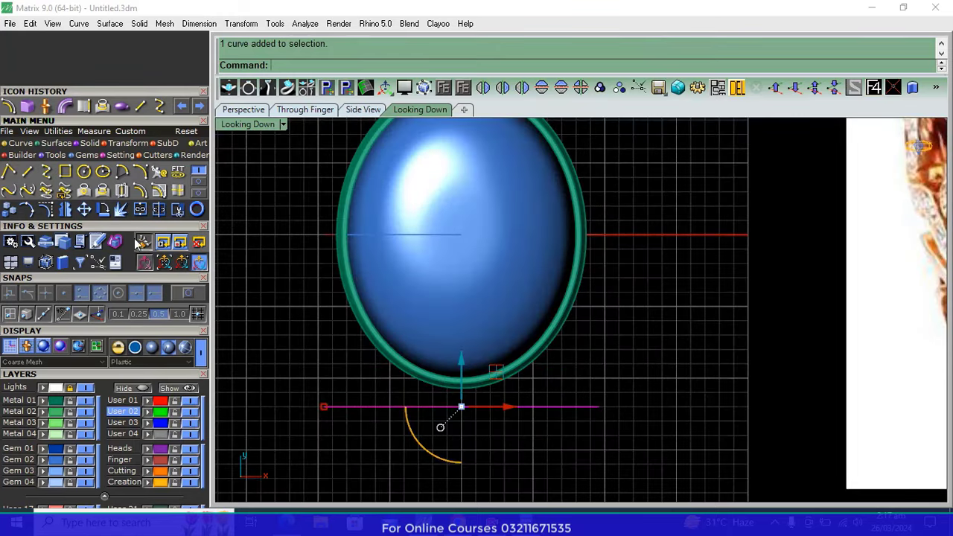
{"action": "right_click_drag", "start_coordinate": [234, 270], "coordinate": [211, 365]}
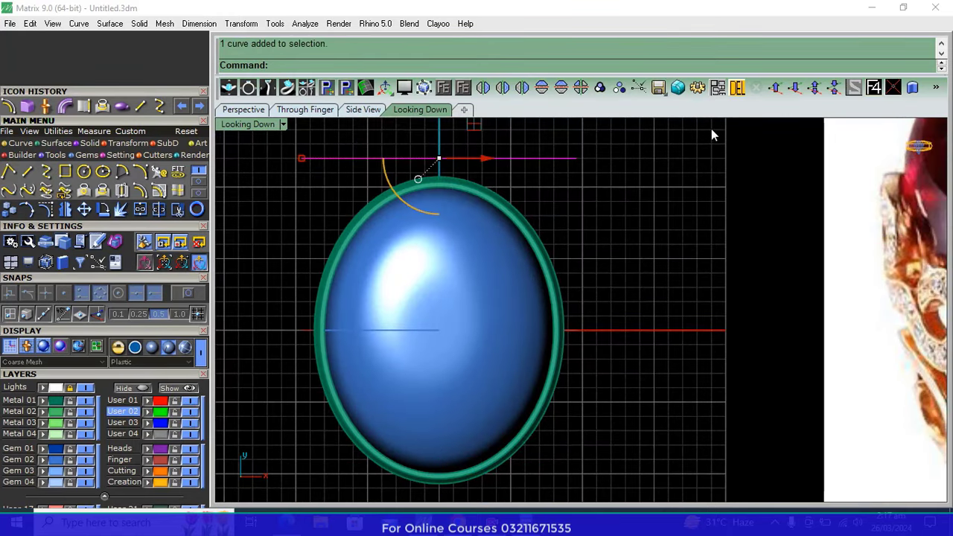
{"action": "left_click", "coordinate": [737, 87]}
Mirror the lower guide line and nudge it up just under the green bezel
{"action": "right_click_drag", "start_coordinate": [621, 342], "coordinate": [674, 375]}
{"action": "left_click", "coordinate": [589, 423]}
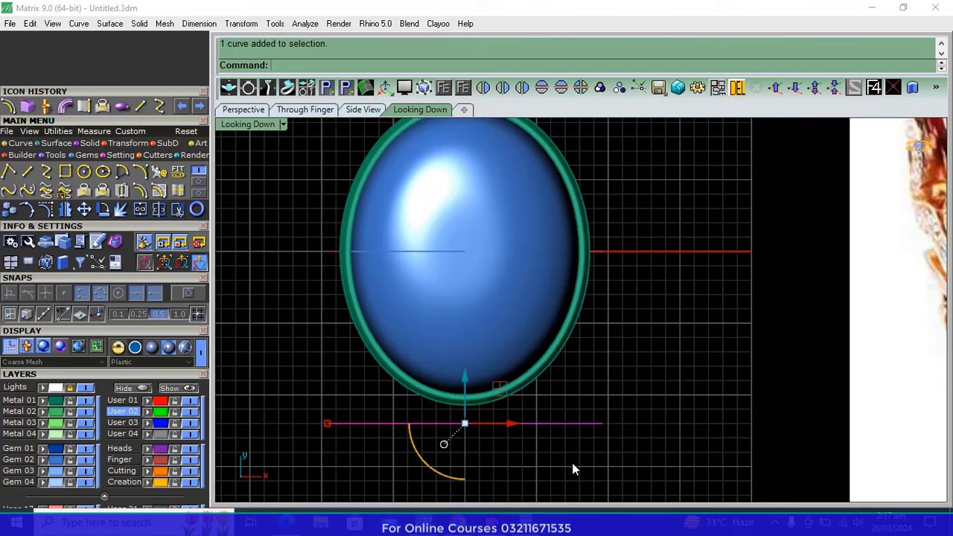
{"action": "left_click", "coordinate": [562, 87]}
{"action": "scroll", "coordinate": [527, 298], "scroll_direction": "down", "scroll_amount": 3}
{"action": "scroll", "coordinate": [493, 439], "scroll_direction": "up", "scroll_amount": 5}
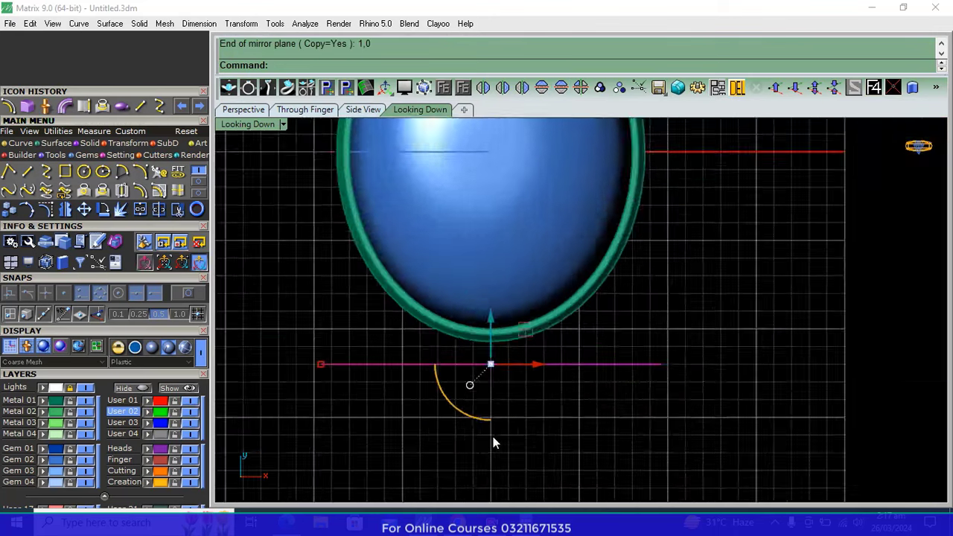
{"action": "left_click_drag", "start_coordinate": [491, 277], "coordinate": [506, 271]}
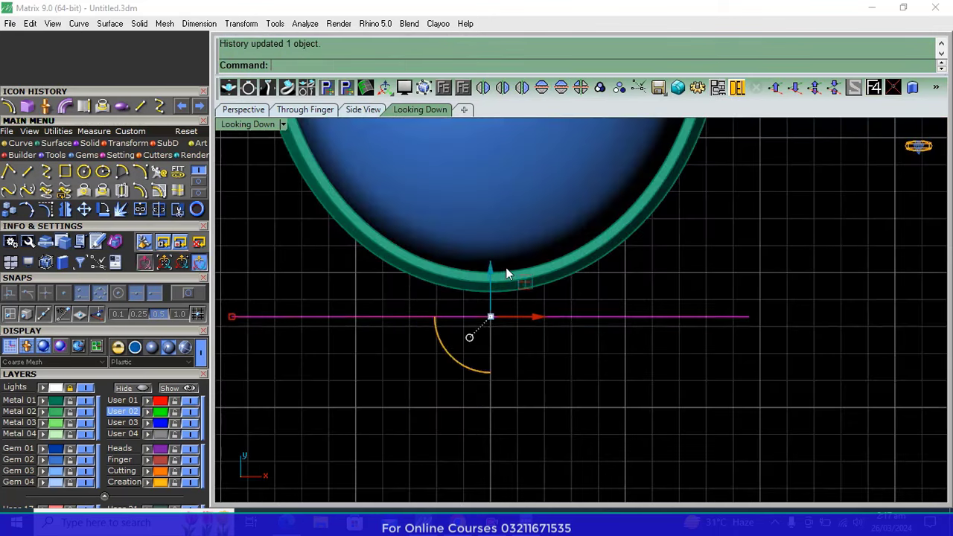
{"action": "scroll", "coordinate": [506, 272], "scroll_direction": "down", "scroll_amount": 3}
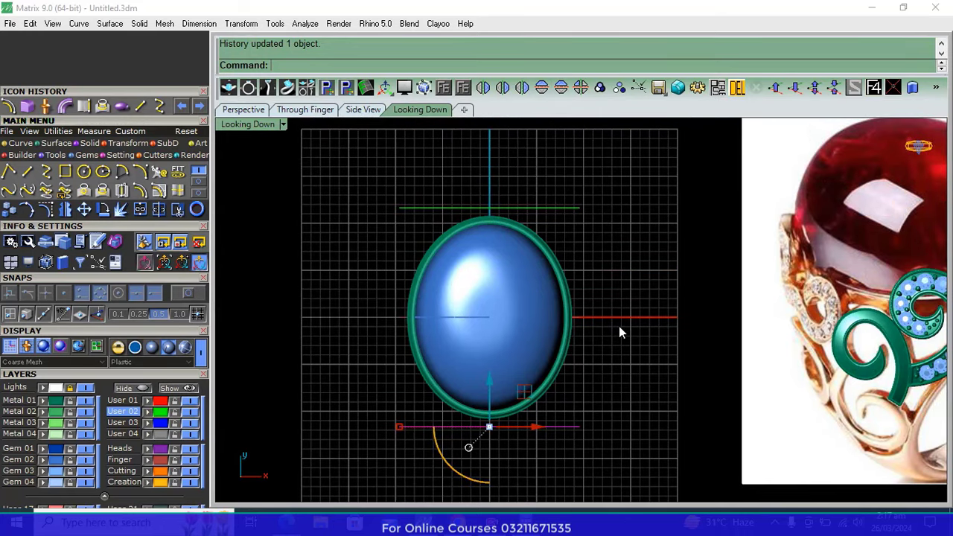
{"action": "scroll", "coordinate": [588, 294], "scroll_direction": "down", "scroll_amount": 2}
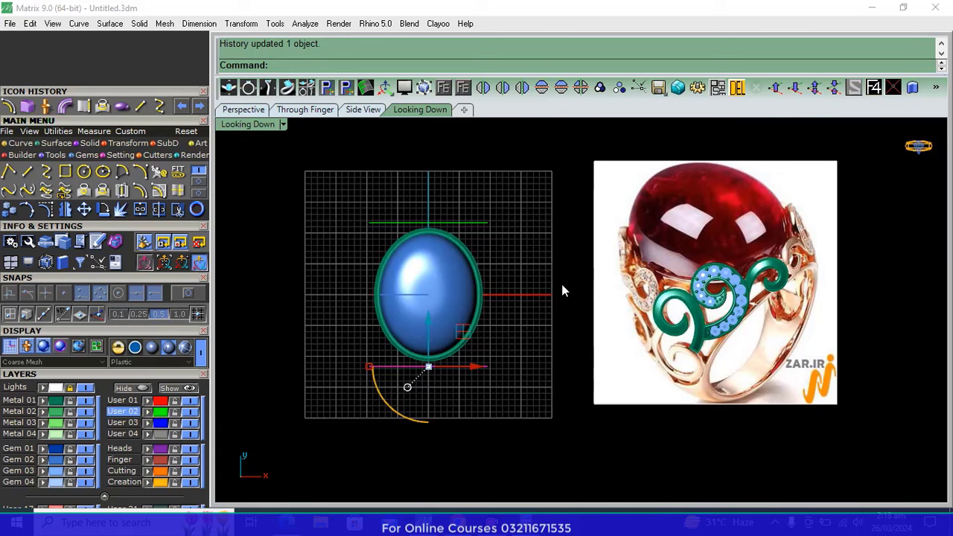
{"action": "left_click", "coordinate": [358, 109]}
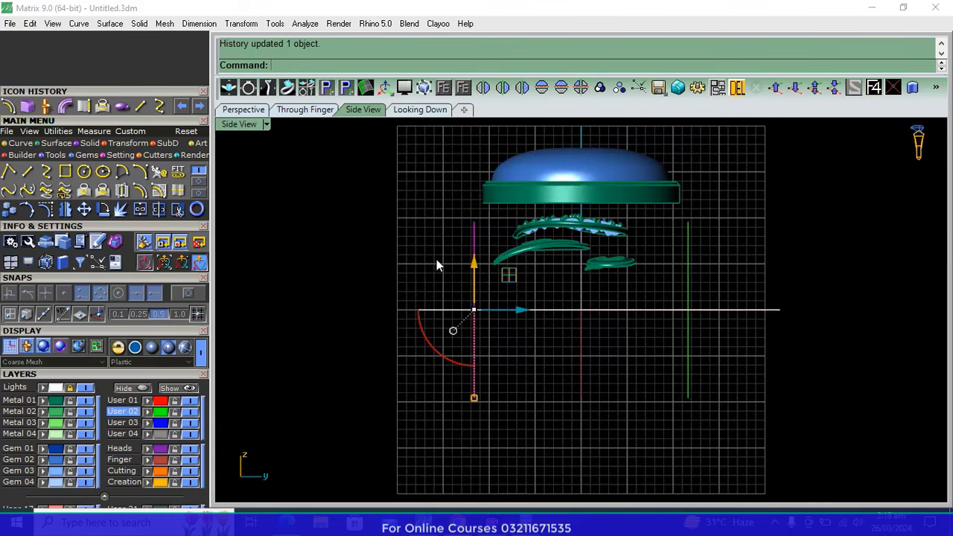
Offset the magenta finger-size circle inward by 0.8 in the Through Finger view and select the new curve
{"action": "left_click", "coordinate": [307, 110]}
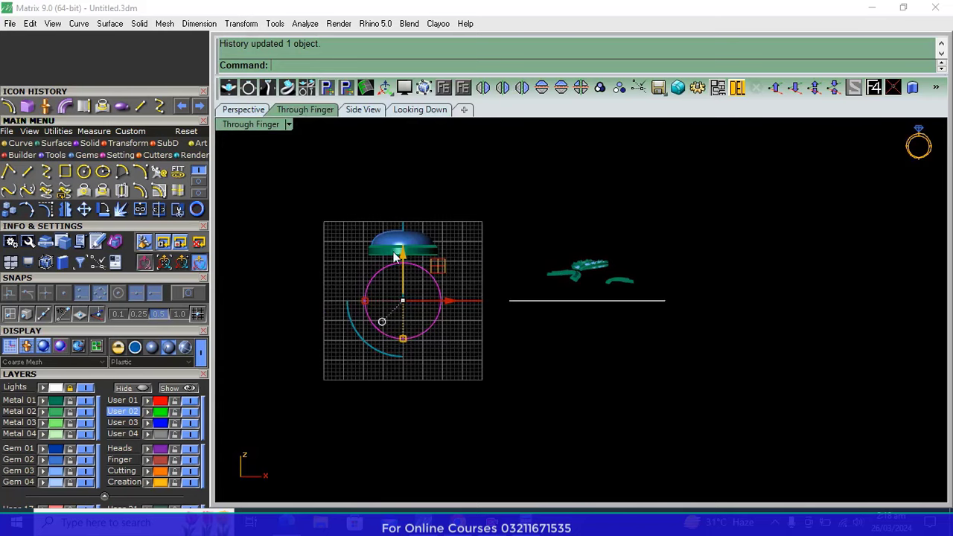
{"action": "scroll", "coordinate": [408, 227], "scroll_direction": "up", "scroll_amount": 3}
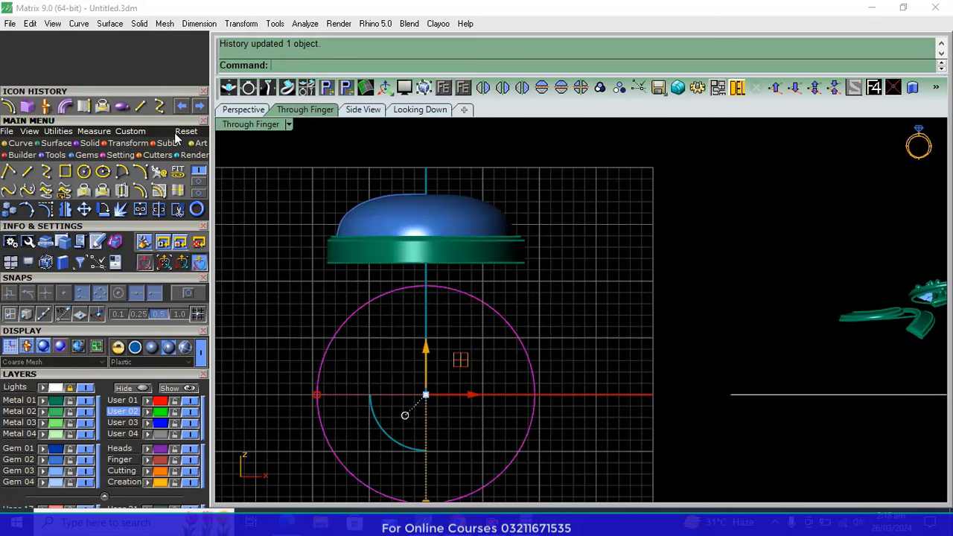
{"action": "left_click", "coordinate": [421, 111]}
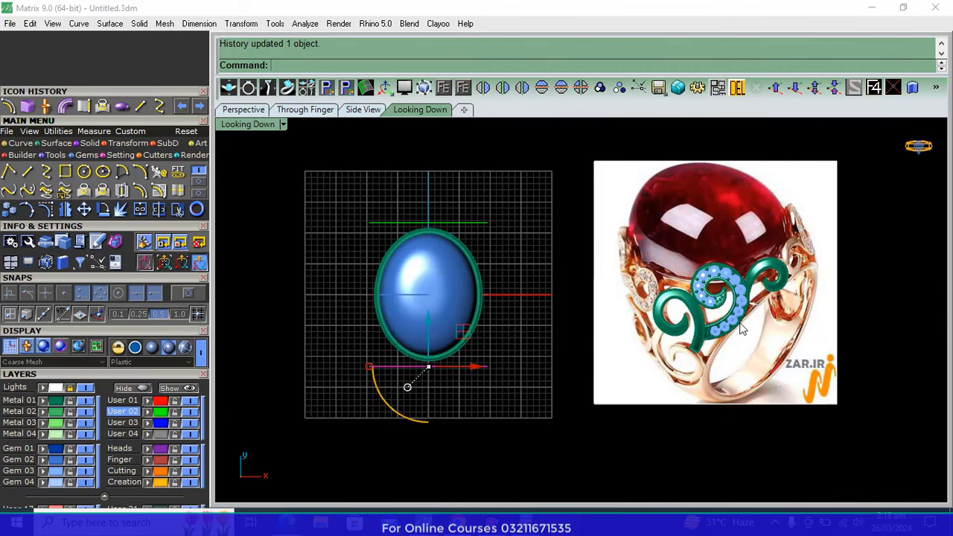
{"action": "left_click", "coordinate": [305, 109]}
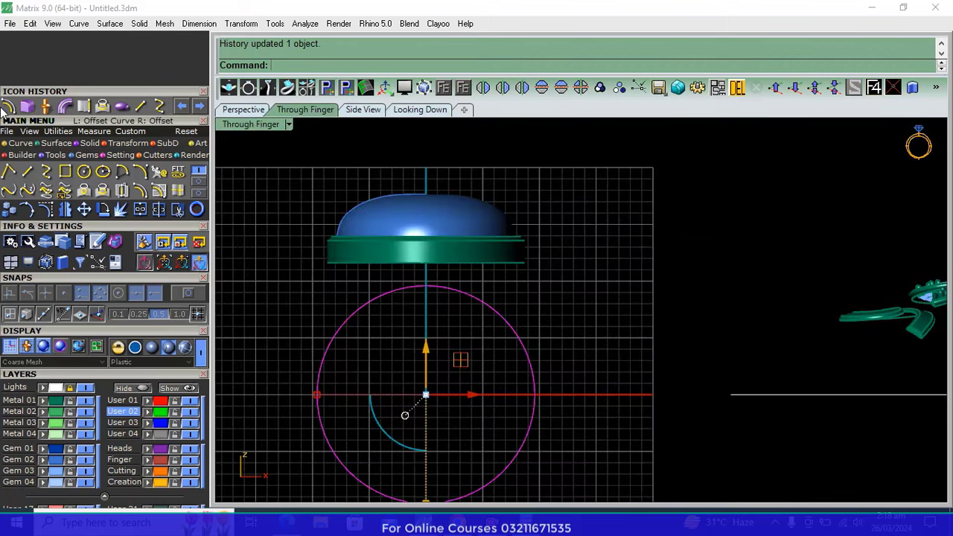
{"action": "left_click", "coordinate": [8, 106]}
{"action": "scroll", "coordinate": [406, 271], "scroll_direction": "up", "scroll_amount": 3}
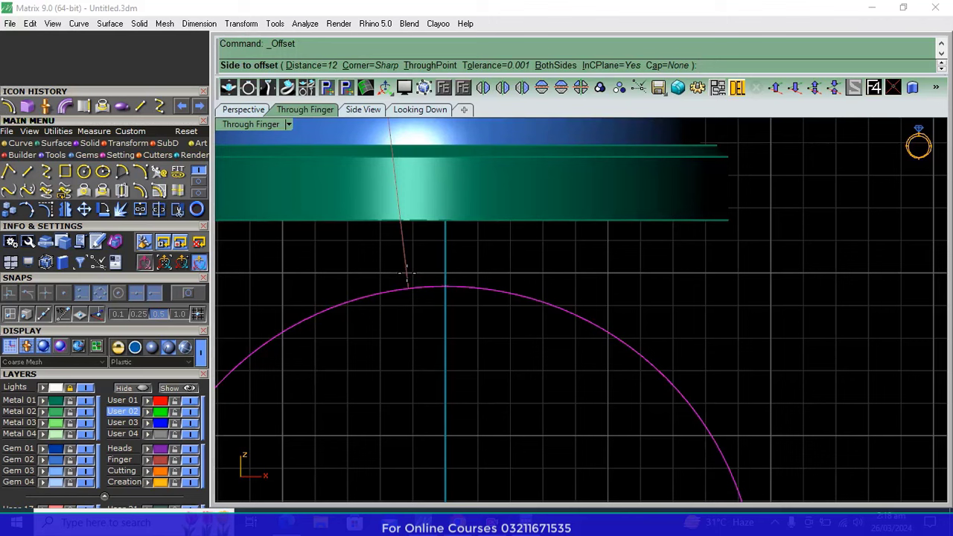
{"action": "type", "text": "8"}
{"action": "key", "text": "Return"}
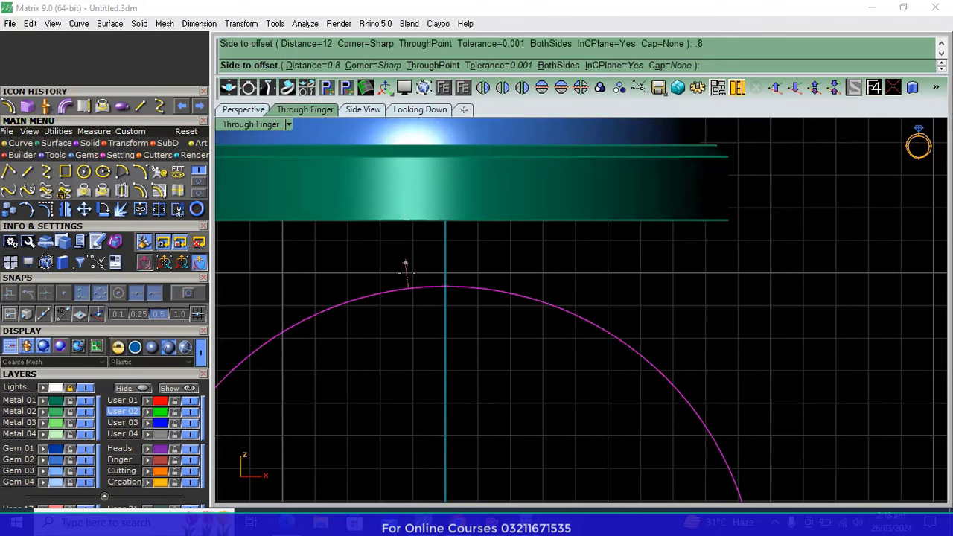
{"action": "left_click", "coordinate": [405, 273]}
{"action": "left_click", "coordinate": [403, 267]}
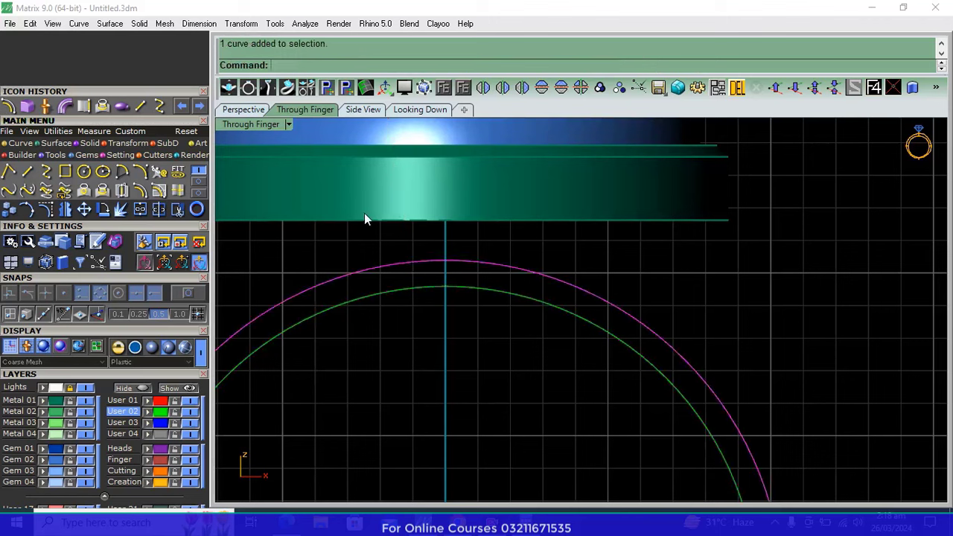
{"action": "left_click", "coordinate": [244, 109]}
Mirror a copy of the offset curve to the opposite side of the finger circle
{"action": "scroll", "coordinate": [476, 260], "scroll_direction": "down", "scroll_amount": 5}
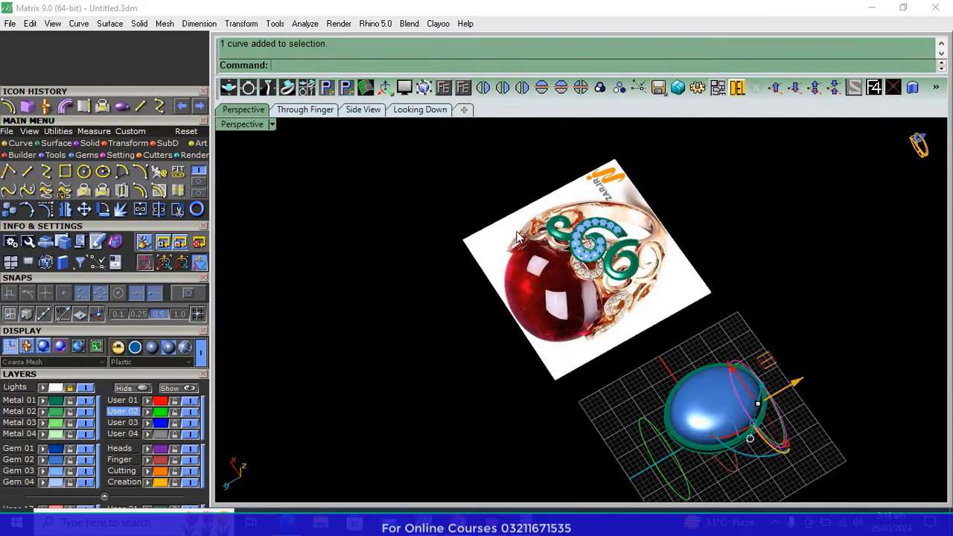
{"action": "right_click_drag", "start_coordinate": [565, 297], "coordinate": [617, 309]}
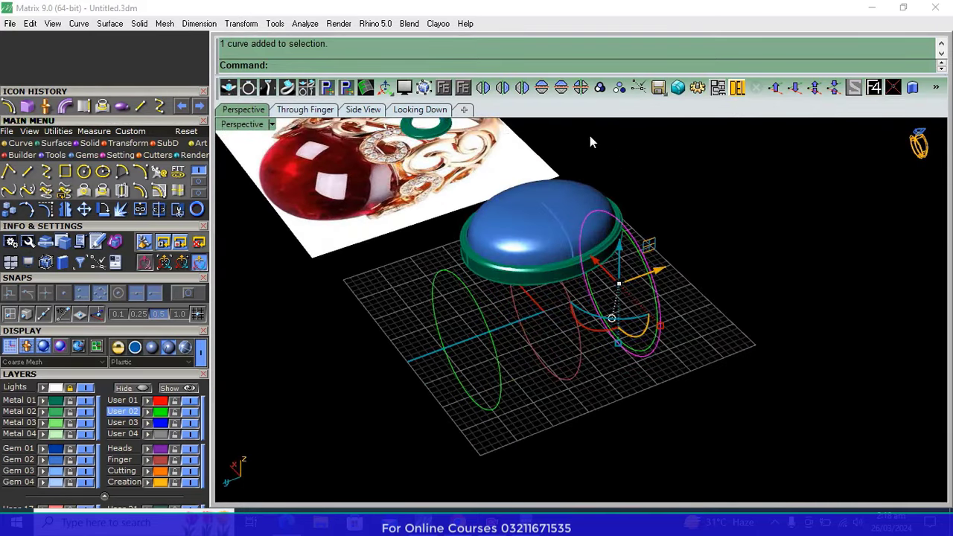
{"action": "left_click", "coordinate": [561, 88]}
{"action": "right_click_drag", "start_coordinate": [645, 277], "coordinate": [532, 295]}
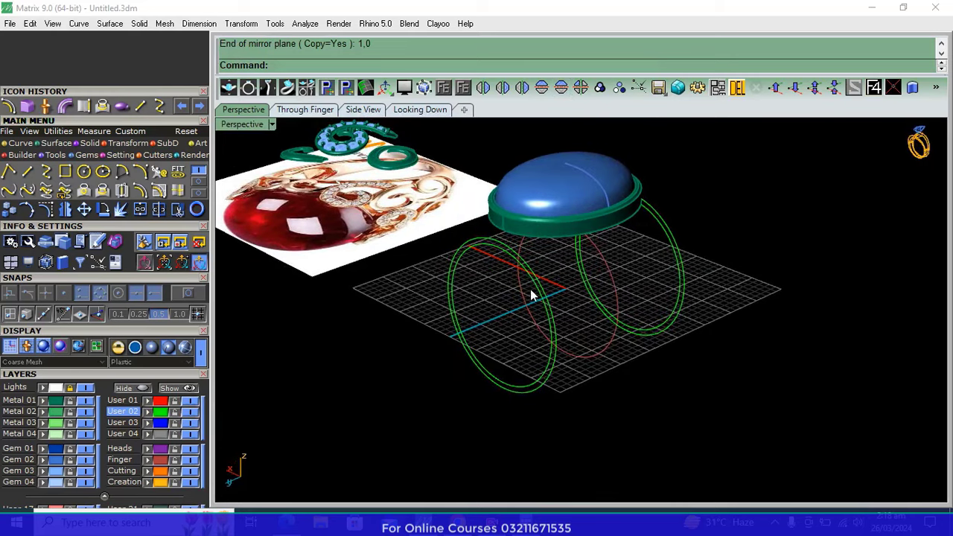
{"action": "left_click", "coordinate": [528, 278]}
{"action": "left_click", "coordinate": [261, 361]}
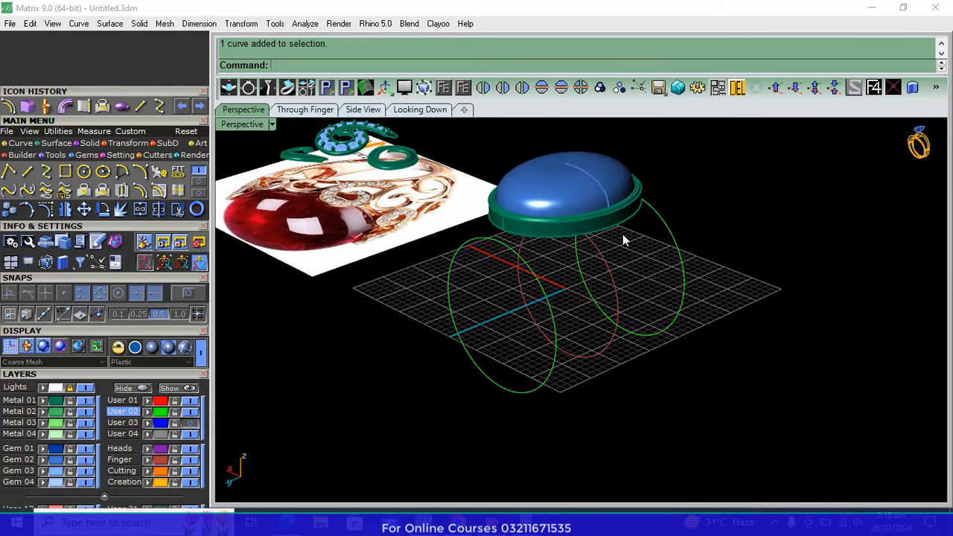
Hide the Gem 02, Lights, Gem and Metal 02 layers so only the finger curves remain
{"action": "left_click", "coordinate": [86, 460]}
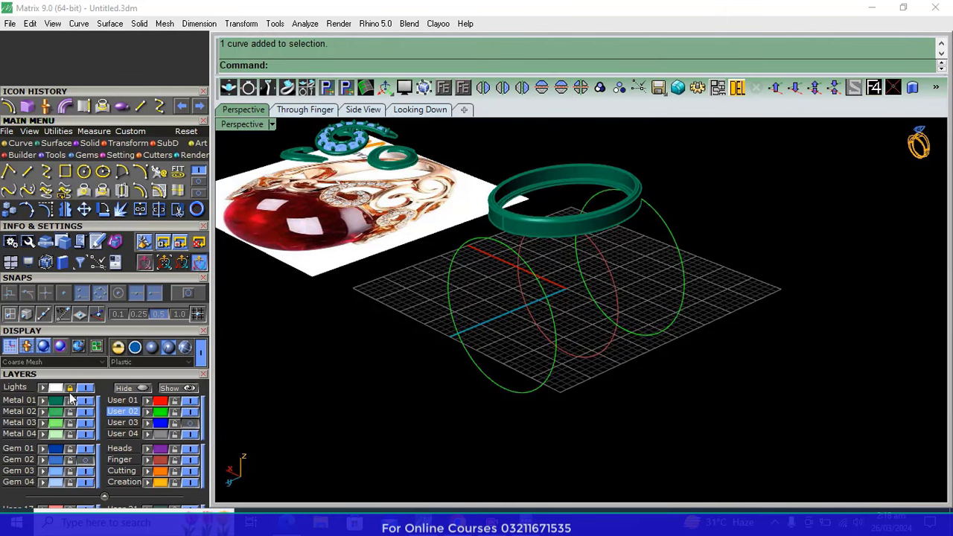
{"action": "left_click", "coordinate": [86, 388]}
{"action": "left_click", "coordinate": [86, 471]}
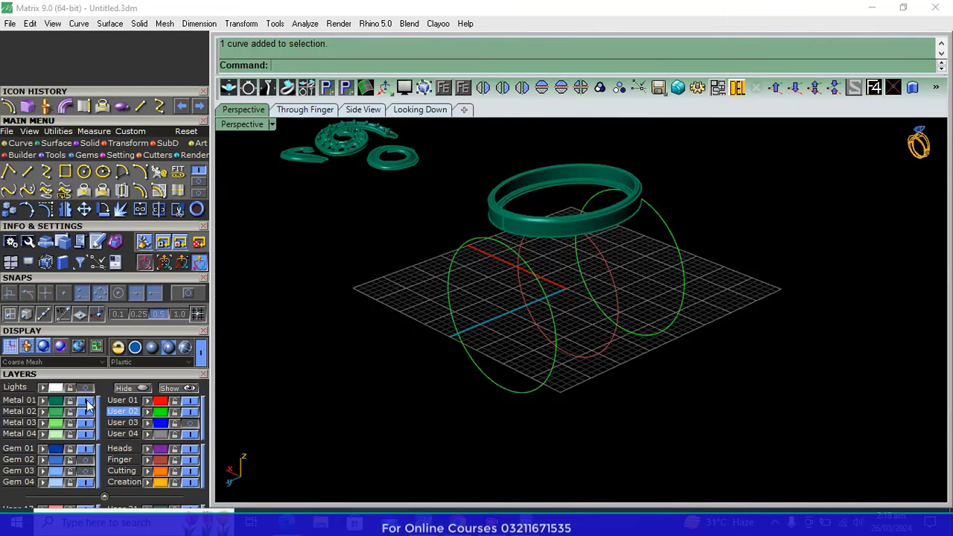
{"action": "mouse_move", "coordinate": [639, 276]}
{"action": "right_mouse_down"}
{"action": "mouse_move", "coordinate": [611, 298]}
{"action": "mouse_move", "coordinate": [639, 317]}
{"action": "mouse_move", "coordinate": [666, 313]}
{"action": "mouse_move", "coordinate": [655, 309]}
{"action": "right_mouse_up"}
{"action": "left_click", "coordinate": [86, 411]}
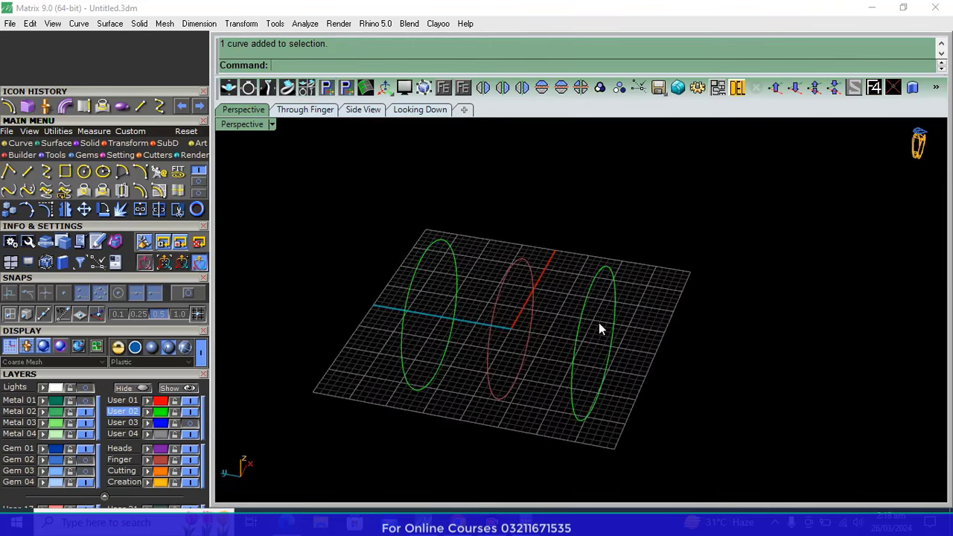
Select the left ring's curves and view them in Side View
{"action": "mouse_move", "coordinate": [601, 327]}
{"action": "right_mouse_down"}
{"action": "mouse_move", "coordinate": [449, 345]}
{"action": "mouse_move", "coordinate": [640, 367]}
{"action": "mouse_move", "coordinate": [514, 305]}
{"action": "mouse_move", "coordinate": [559, 336]}
{"action": "right_mouse_up"}
{"action": "left_click_drag", "start_coordinate": [559, 336], "coordinate": [462, 411]}
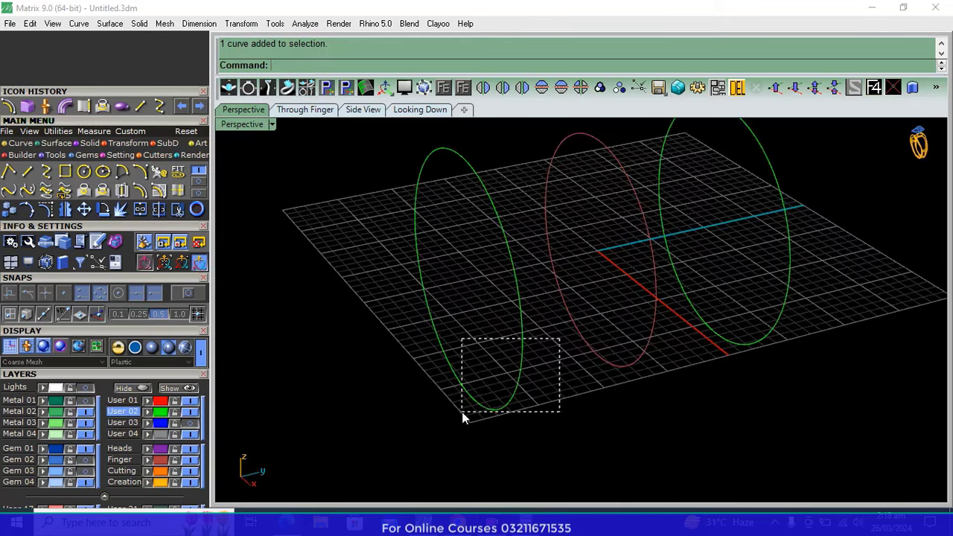
{"action": "left_click", "coordinate": [364, 110]}
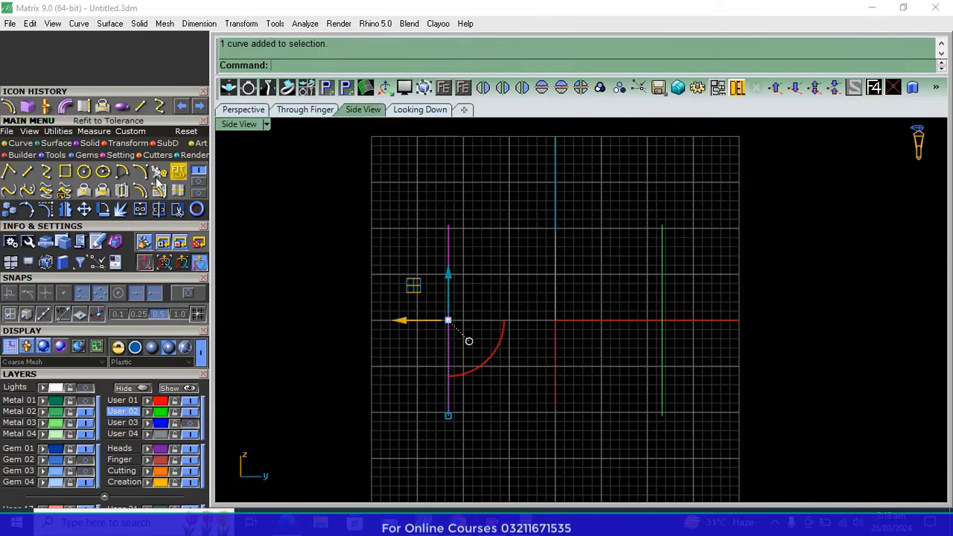
{"action": "left_click", "coordinate": [103, 210]}
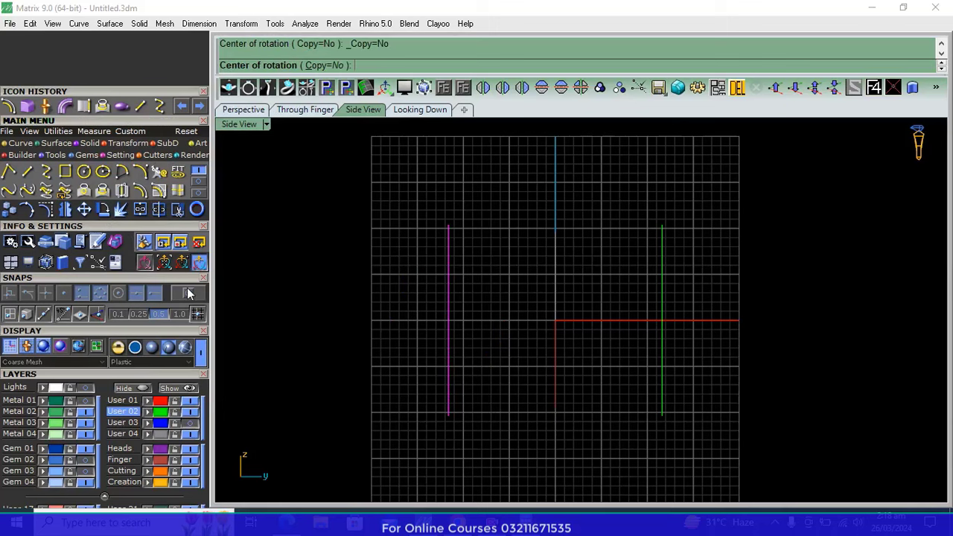
{"action": "left_click", "coordinate": [302, 112]}
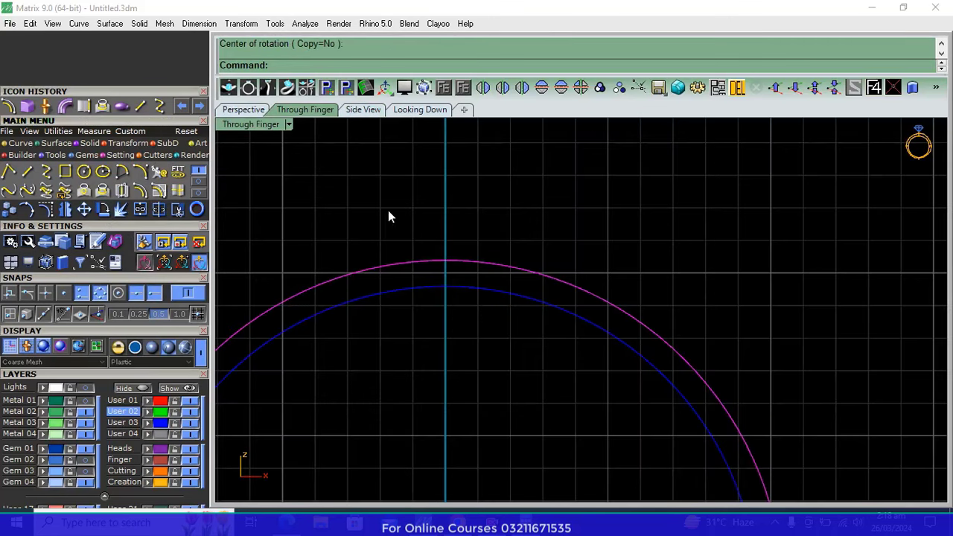
{"action": "left_click", "coordinate": [419, 109]}
{"action": "left_click_drag", "start_coordinate": [525, 331], "coordinate": [372, 402]}
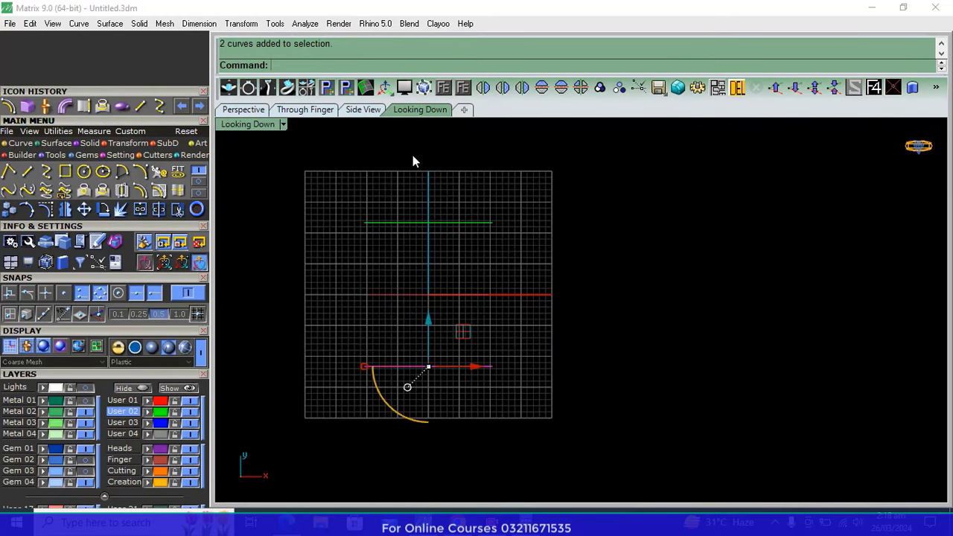
{"action": "left_click", "coordinate": [363, 109]}
Rotate the left ring about its top so it leans outward, then rotate again to fine-tune
{"action": "key", "text": "Return"}
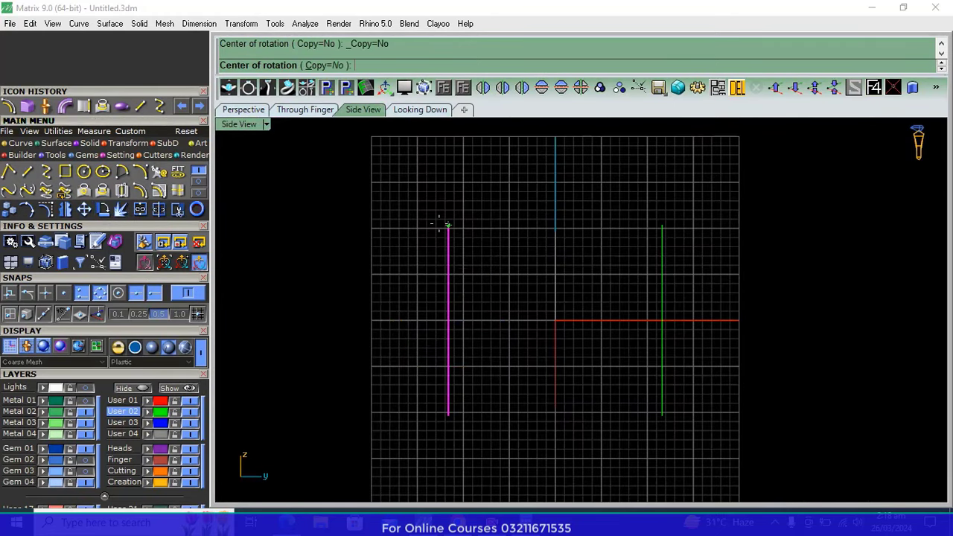
{"action": "left_click", "coordinate": [444, 223]}
{"action": "left_click", "coordinate": [395, 378]}
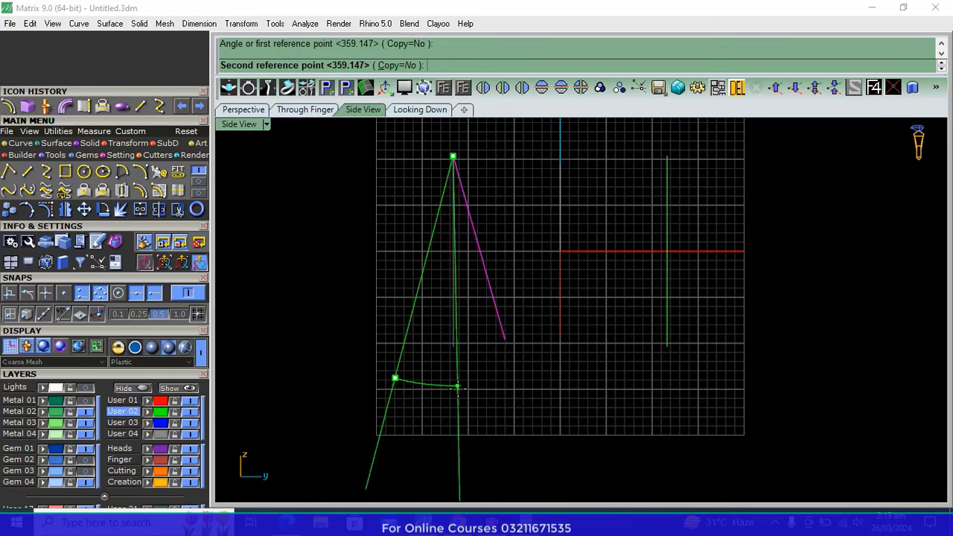
{"action": "left_click", "coordinate": [458, 387]}
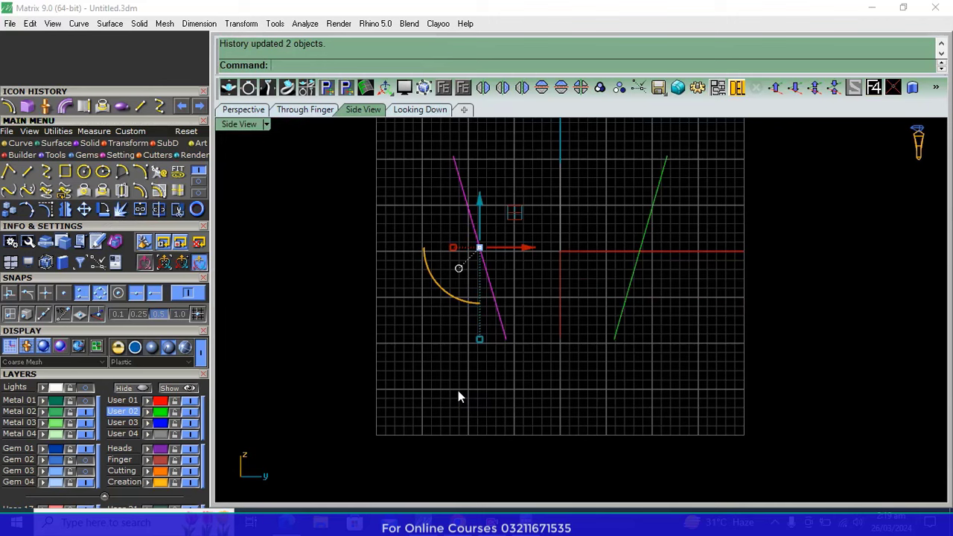
{"action": "right_click", "coordinate": [446, 179]}
{"action": "left_click", "coordinate": [452, 157]}
{"action": "left_click", "coordinate": [497, 420]}
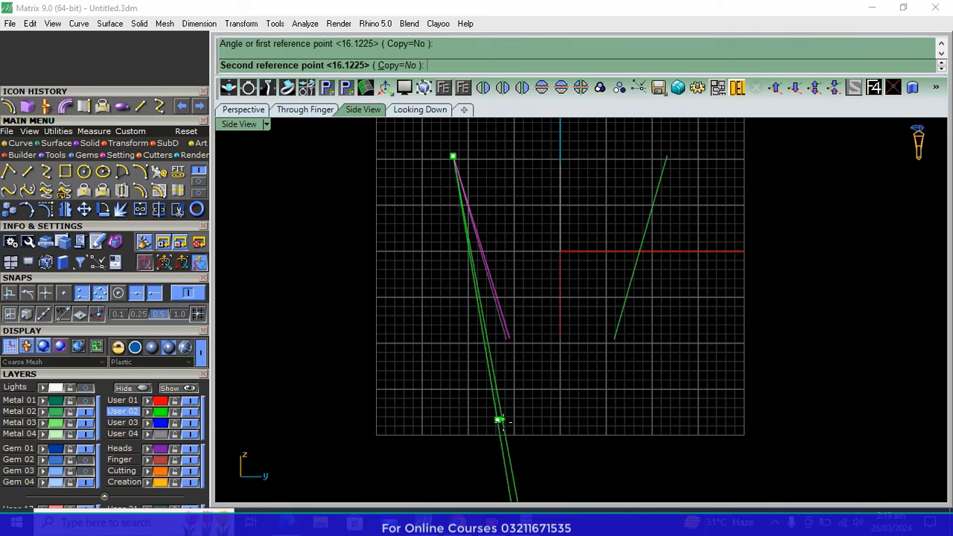
{"action": "left_click", "coordinate": [502, 423]}
{"action": "left_click", "coordinate": [41, 154]}
{"action": "left_click", "coordinate": [46, 172]}
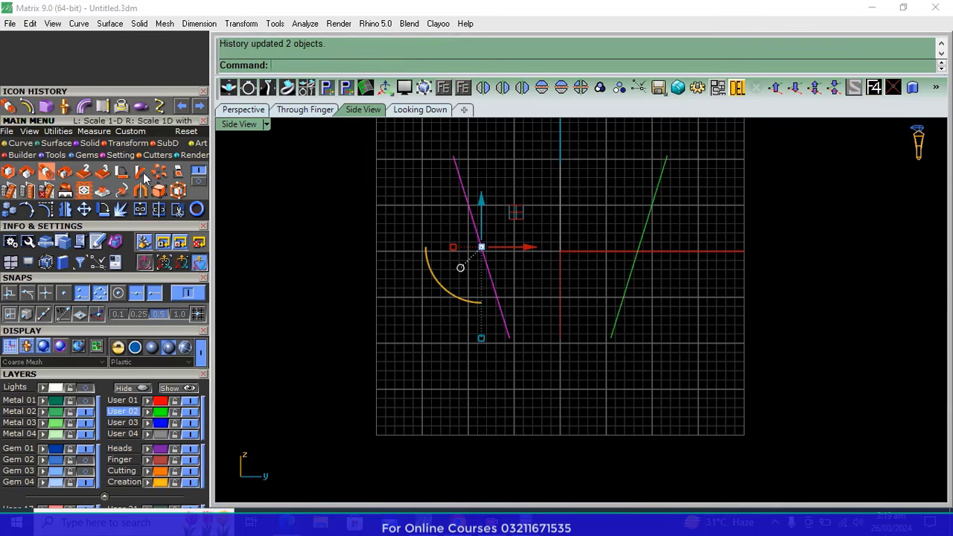
Stretch the tilted ring taller with Scale1D from its top, then deselect it
{"action": "left_click", "coordinate": [454, 159]}
{"action": "key", "text": "Return"}
{"action": "right_click", "coordinate": [468, 153]}
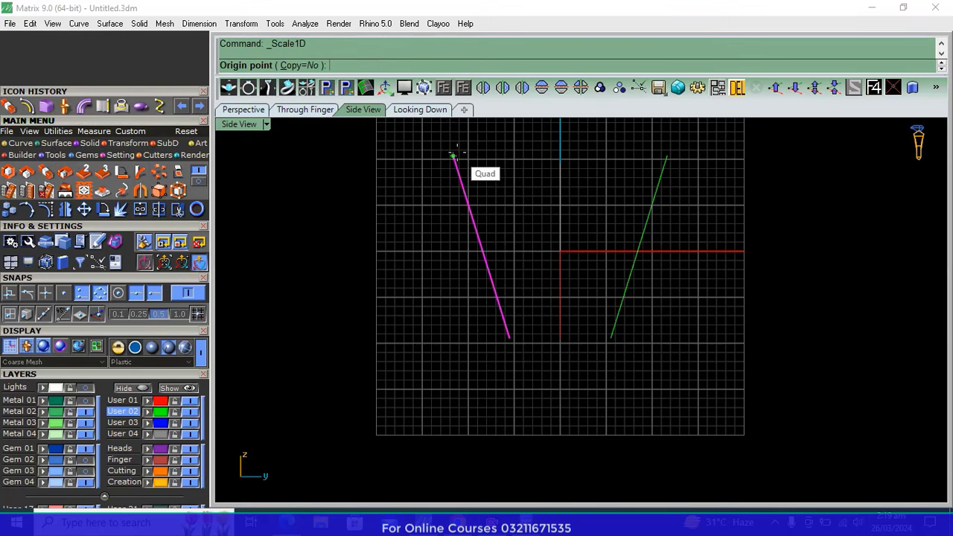
{"action": "left_click", "coordinate": [452, 157]}
{"action": "scroll", "coordinate": [510, 383], "scroll_direction": "up", "scroll_amount": 5}
{"action": "left_click", "coordinate": [506, 377]}
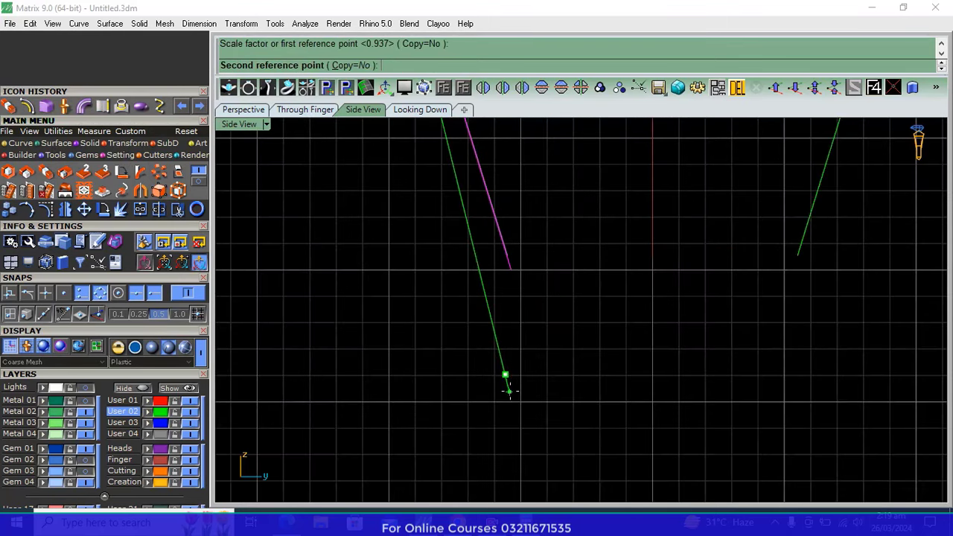
{"action": "left_click", "coordinate": [508, 390]}
{"action": "scroll", "coordinate": [592, 404], "scroll_direction": "down", "scroll_amount": 3}
{"action": "scroll", "coordinate": [585, 352], "scroll_direction": "down", "scroll_amount": 2}
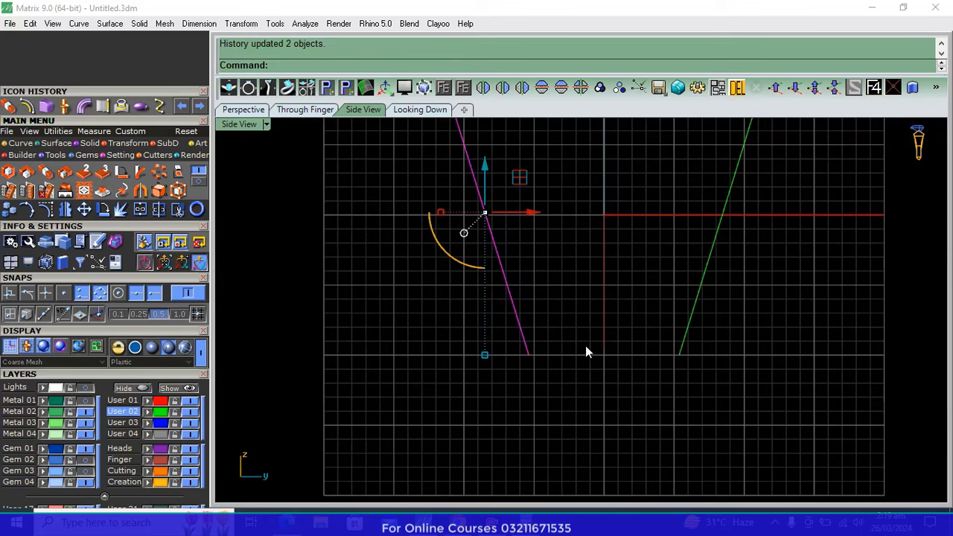
{"action": "right_click_drag", "start_coordinate": [586, 346], "coordinate": [504, 382]}
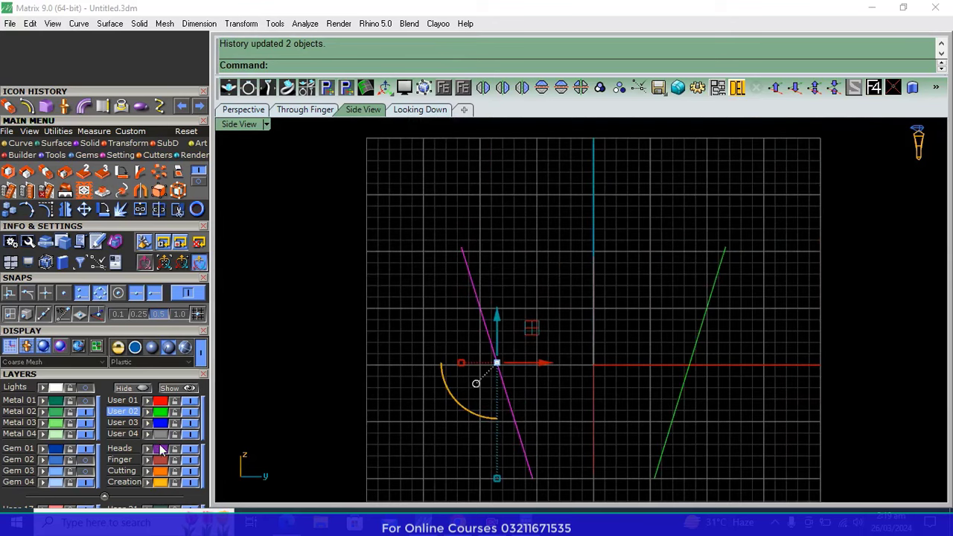
{"action": "left_click", "coordinate": [189, 423]}
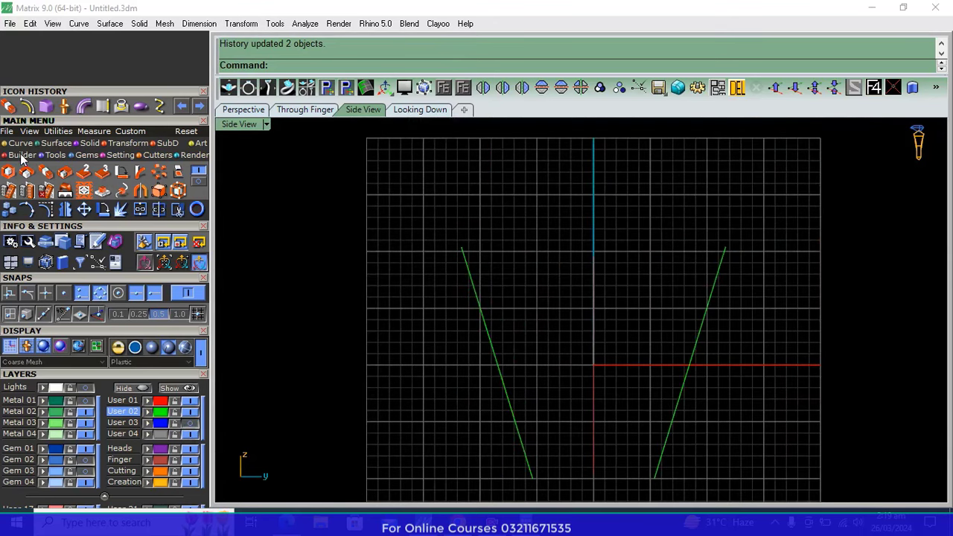
Draw a Start-End-Direction arc bulging upward between the tops of both ring lines
{"action": "left_click", "coordinate": [21, 143]}
{"action": "left_click", "coordinate": [147, 174]}
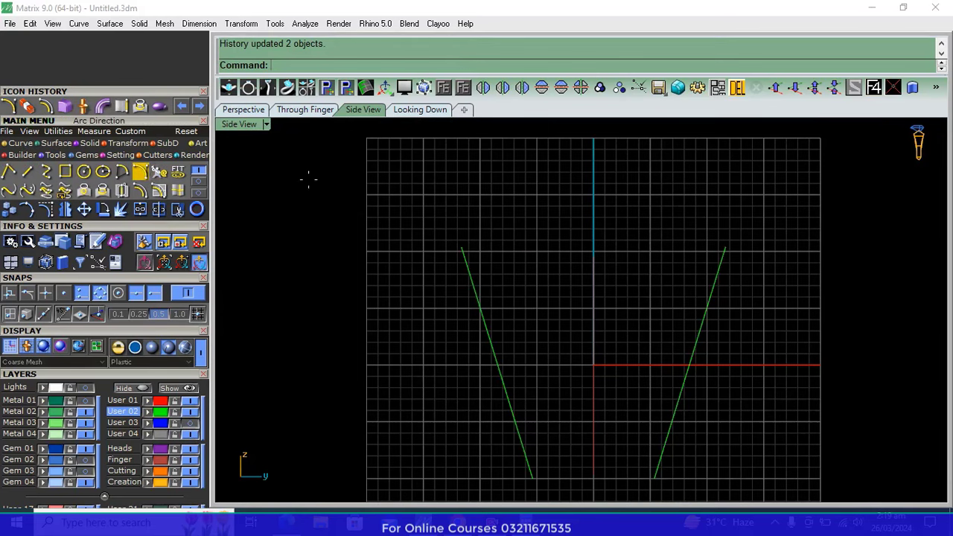
{"action": "left_click", "coordinate": [462, 246]}
{"action": "left_click", "coordinate": [726, 247]}
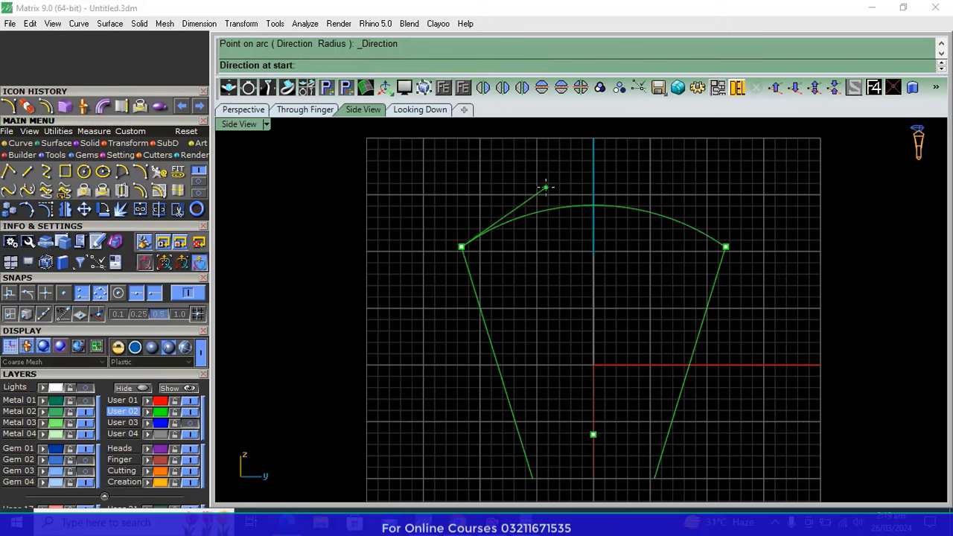
{"action": "left_click", "coordinate": [546, 187]}
{"action": "right_click_drag", "start_coordinate": [537, 317], "coordinate": [508, 292]}
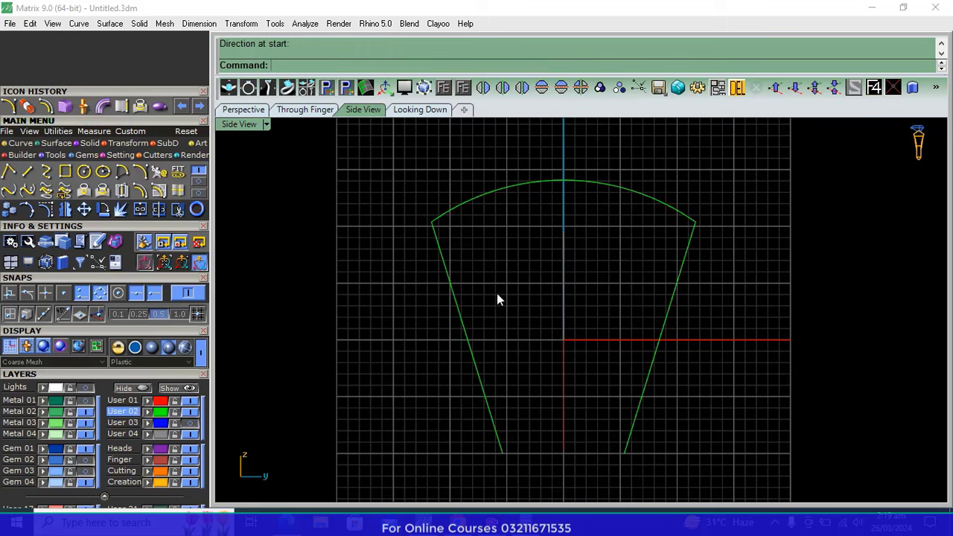
{"action": "left_click", "coordinate": [458, 305]}
Put a BoundingBox cage on CPlane around the left ring with default point counts
{"action": "left_click_drag", "start_coordinate": [482, 317], "coordinate": [372, 417]}
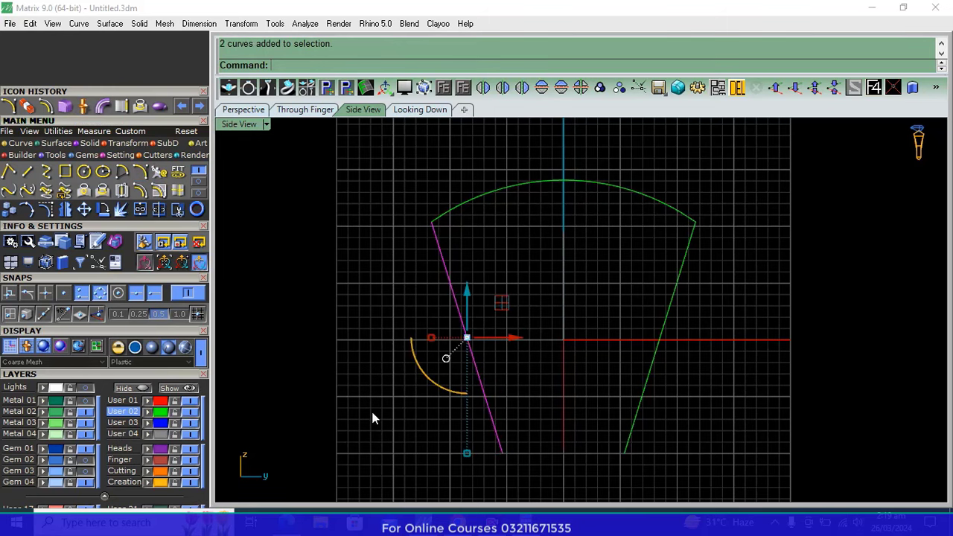
{"action": "left_click", "coordinate": [131, 155]}
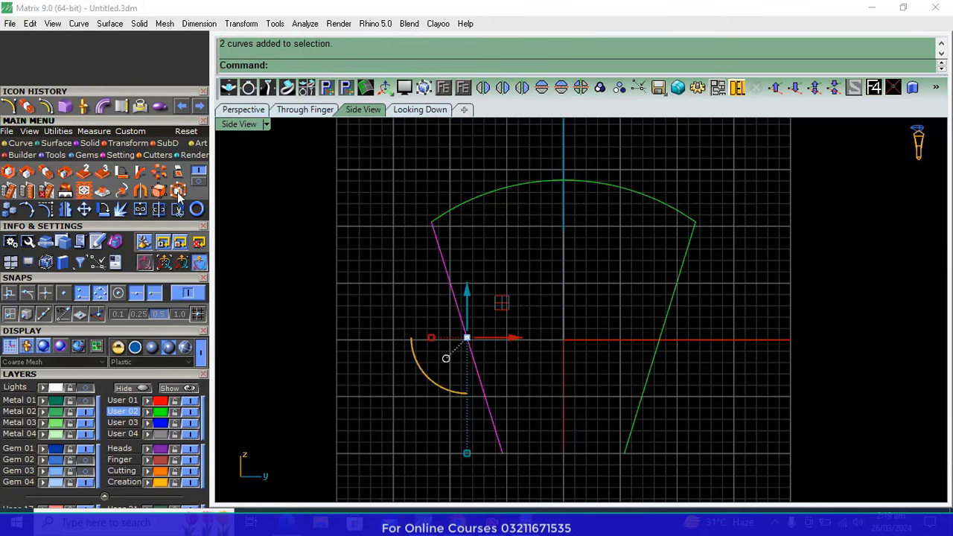
{"action": "left_click", "coordinate": [179, 192]}
{"action": "left_click", "coordinate": [347, 65]}
{"action": "left_click", "coordinate": [360, 65]}
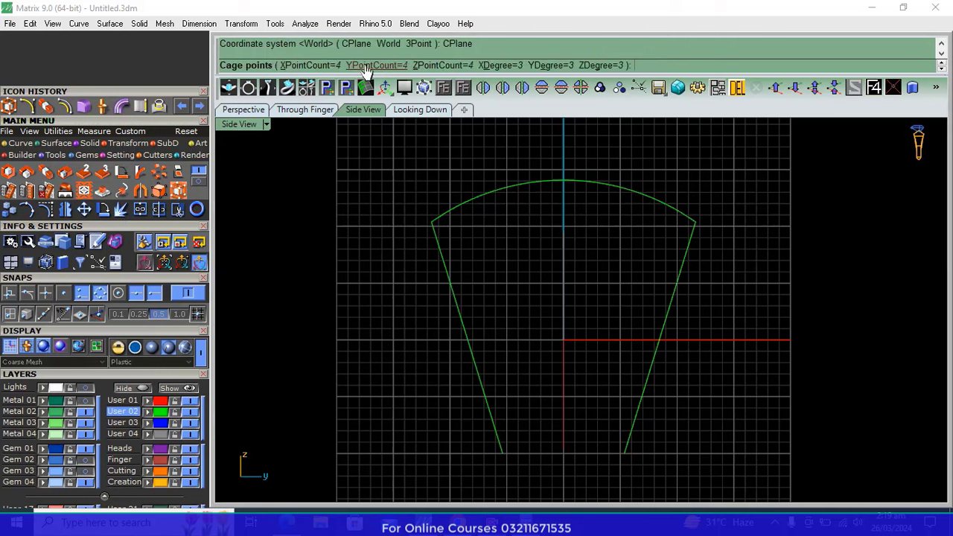
{"action": "key", "text": "Return"}
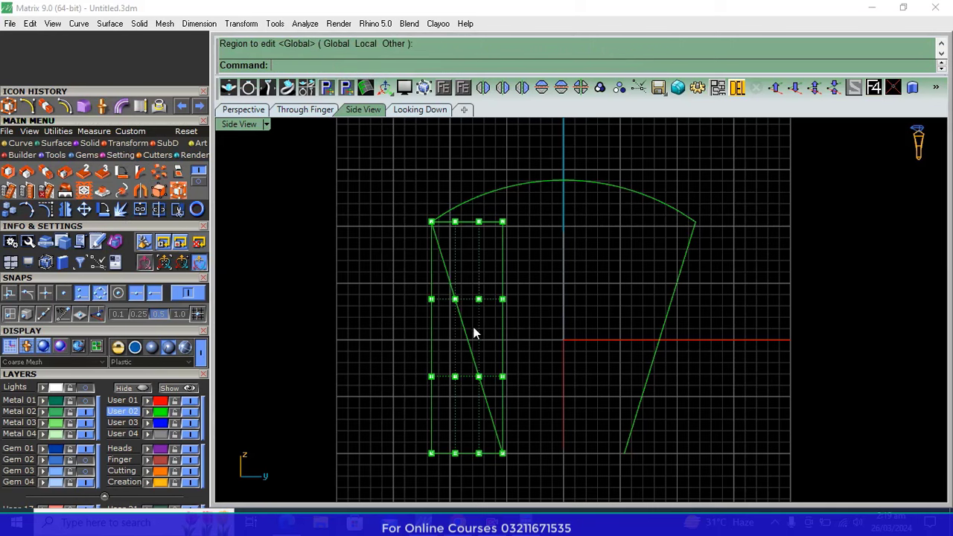
Drag the middle cage points outward to bend the ring, then delete the cage
{"action": "left_click_drag", "start_coordinate": [380, 407], "coordinate": [426, 412]}
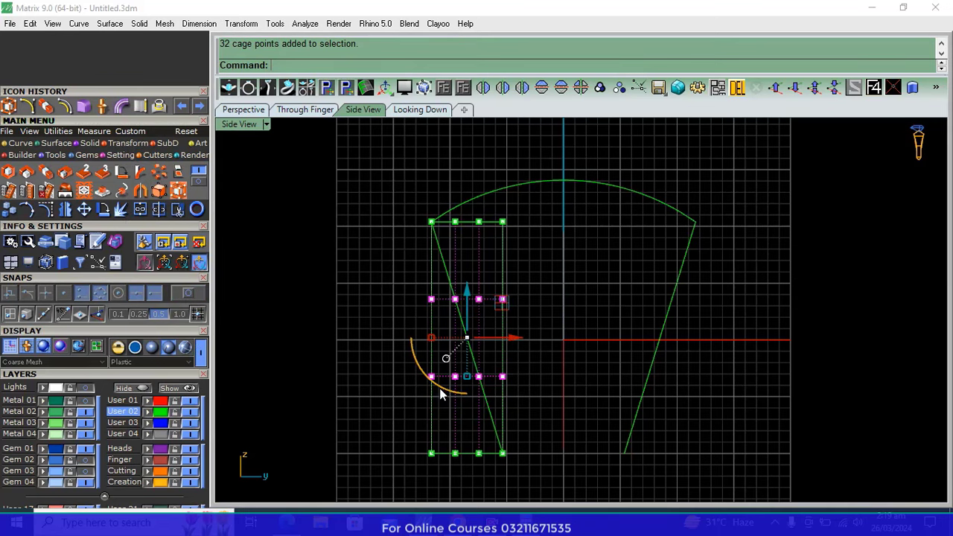
{"action": "left_click_drag", "start_coordinate": [441, 388], "coordinate": [459, 396]}
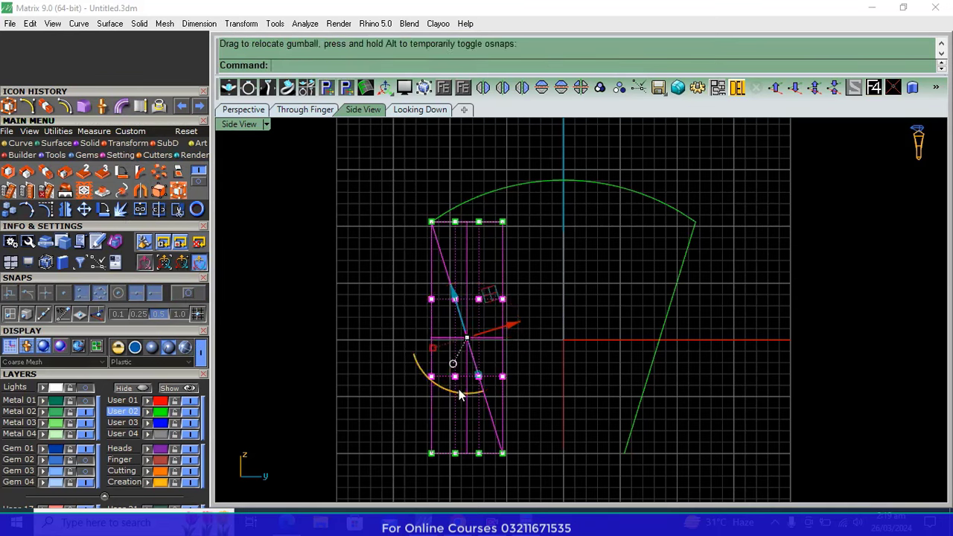
{"action": "left_click_drag", "start_coordinate": [510, 328], "coordinate": [523, 324]}
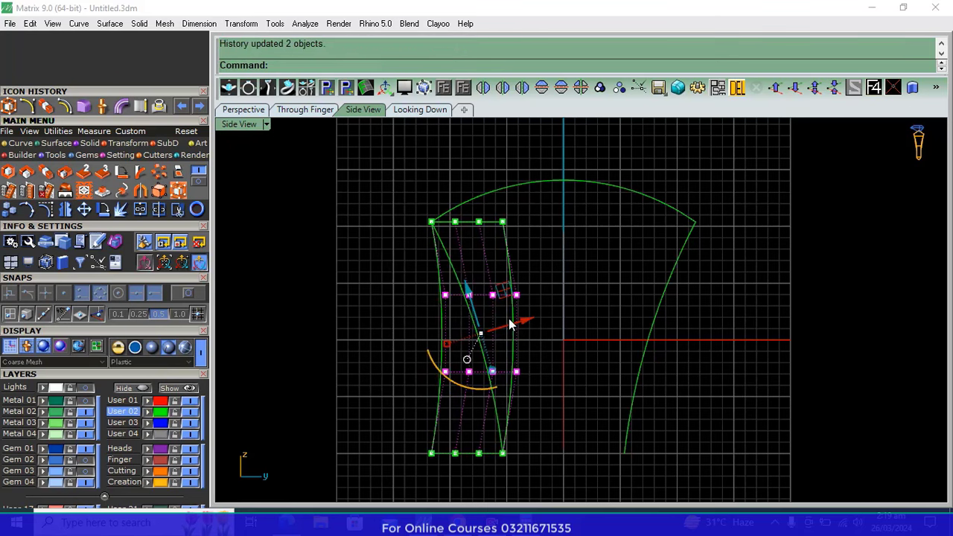
{"action": "left_click_drag", "start_coordinate": [527, 325], "coordinate": [538, 320]}
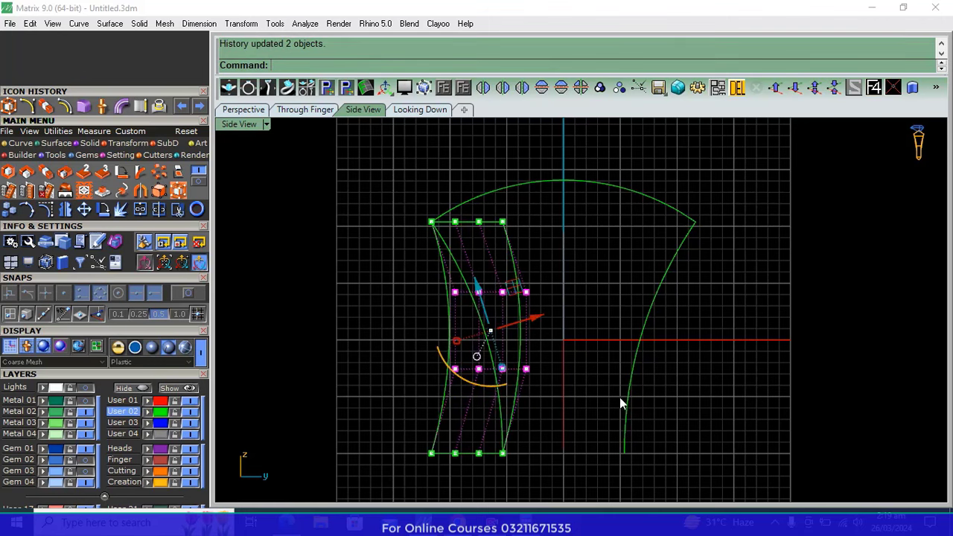
{"action": "left_click_drag", "start_coordinate": [543, 321], "coordinate": [542, 315]}
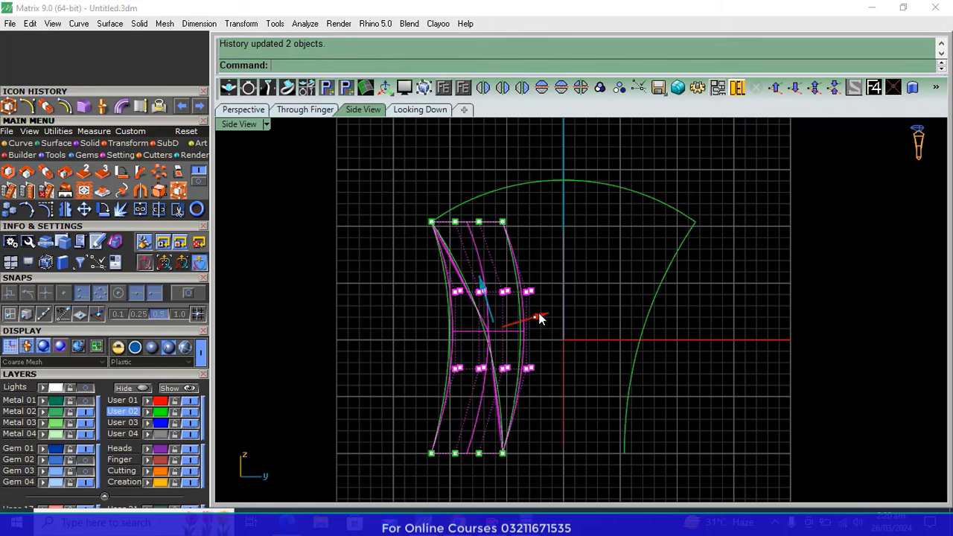
{"action": "key", "text": "Escape"}
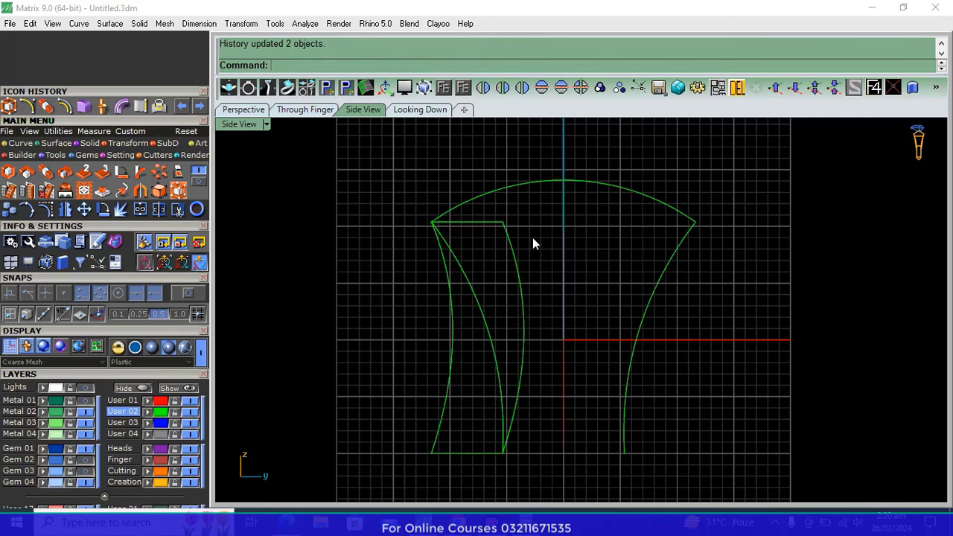
{"action": "left_click_drag", "start_coordinate": [503, 259], "coordinate": [503, 259]}
{"action": "key", "text": "Delete"}
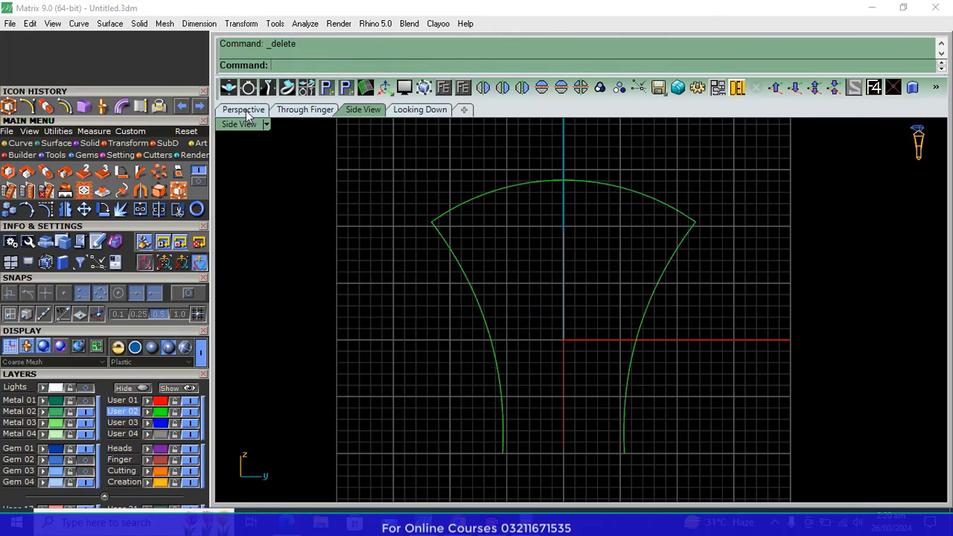
Hide the User 03 layer and select the left side curve in Side View
{"action": "left_click", "coordinate": [243, 110]}
{"action": "mouse_move", "coordinate": [458, 312]}
{"action": "right_mouse_down"}
{"action": "mouse_move", "coordinate": [526, 336]}
{"action": "mouse_move", "coordinate": [491, 319]}
{"action": "right_mouse_up"}
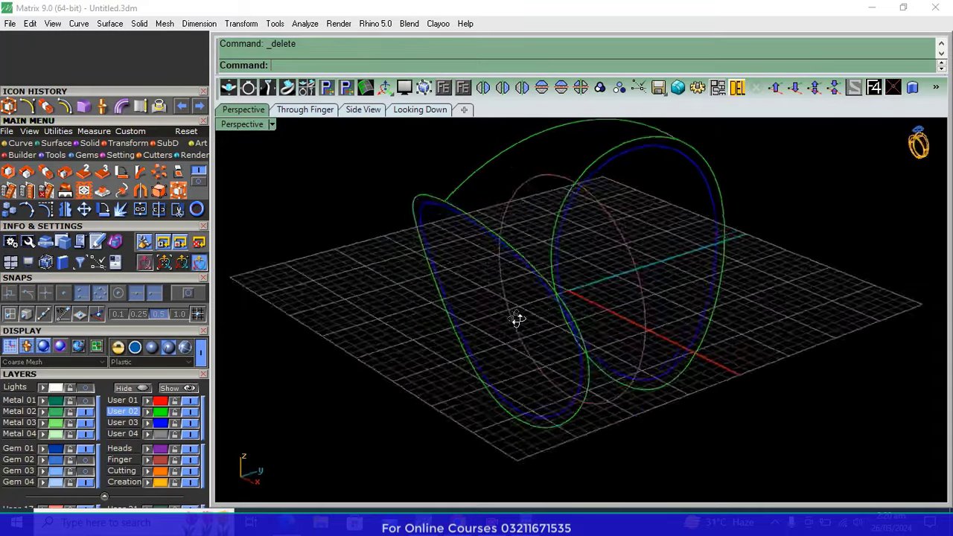
{"action": "left_click", "coordinate": [191, 422]}
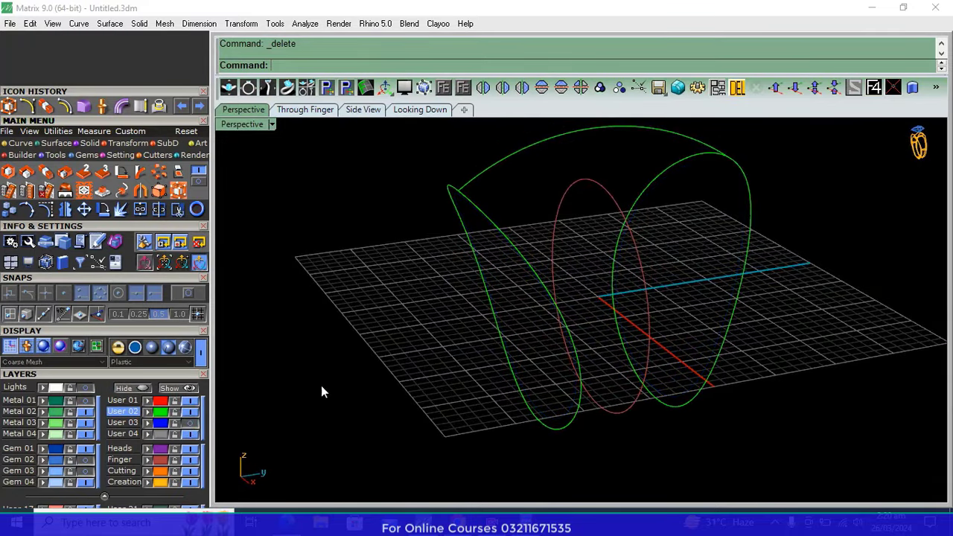
{"action": "left_click", "coordinate": [487, 169]}
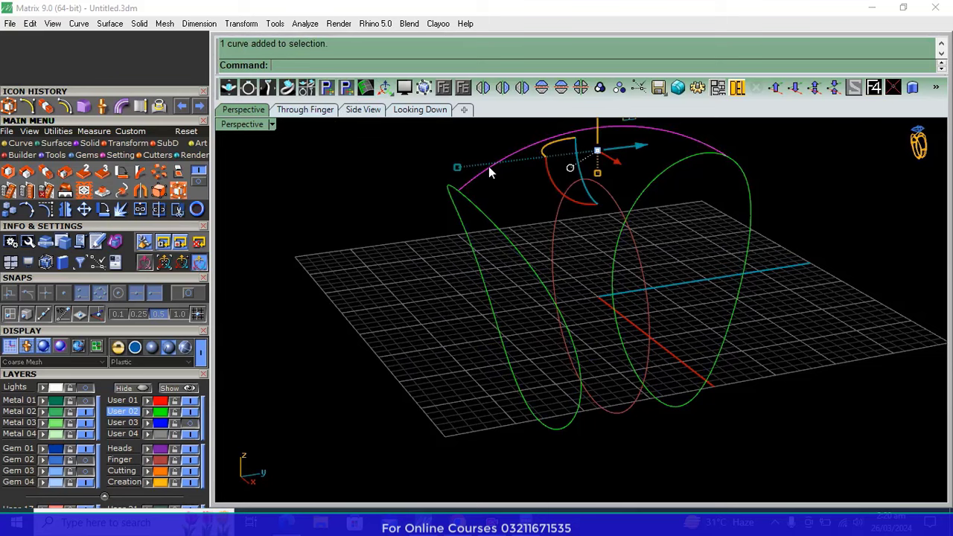
{"action": "left_click", "coordinate": [306, 109]}
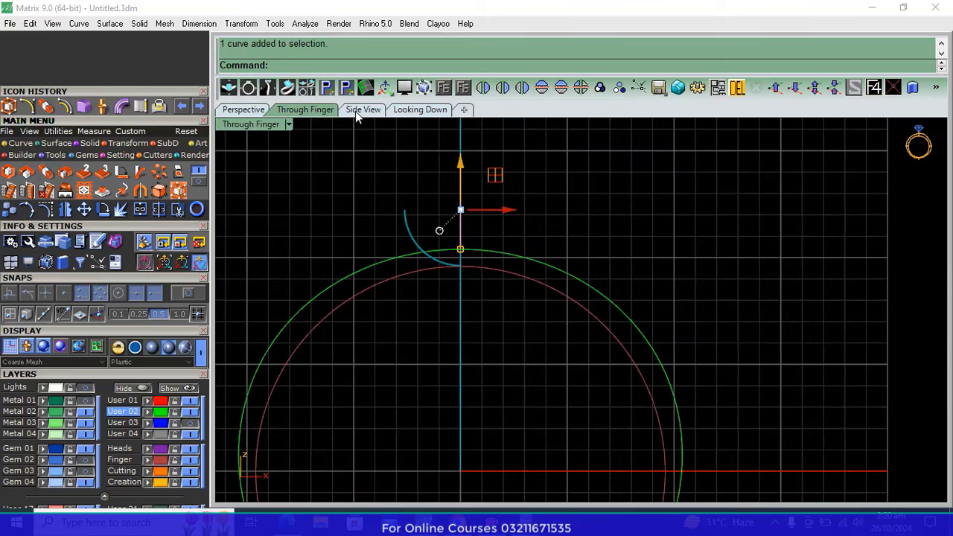
{"action": "left_click", "coordinate": [357, 110]}
{"action": "left_click_drag", "start_coordinate": [520, 427], "coordinate": [469, 462]}
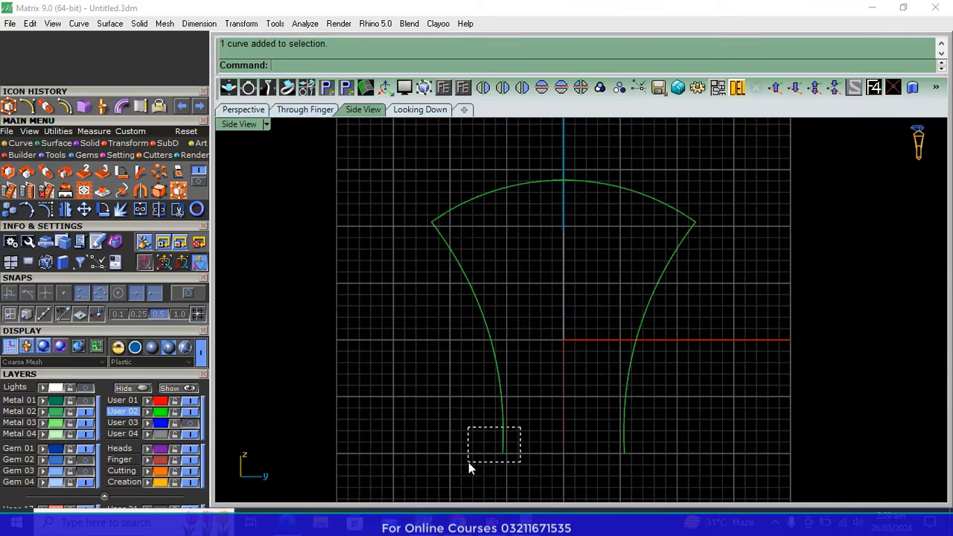
Apply a BoundingBox CageEdit to the left shank curves with default settings
{"action": "left_click", "coordinate": [534, 417]}
{"action": "left_click_drag", "start_coordinate": [534, 417], "coordinate": [476, 447]}
{"action": "left_click", "coordinate": [183, 195]}
{"action": "left_click", "coordinate": [346, 65]}
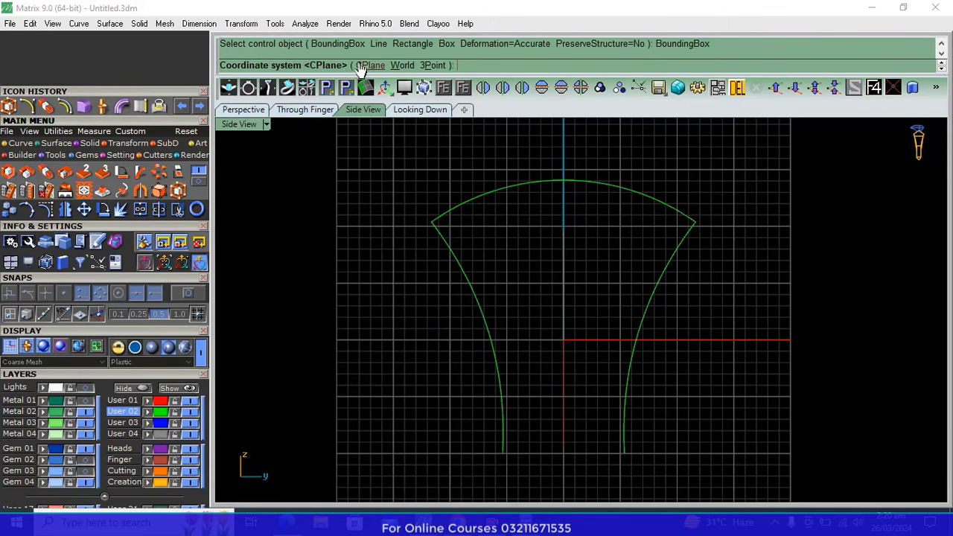
{"action": "key", "text": "Return"}
{"action": "right_click_drag", "start_coordinate": [448, 337], "coordinate": [426, 316]}
{"action": "key", "text": "Return"}
{"action": "key", "text": "Return"}
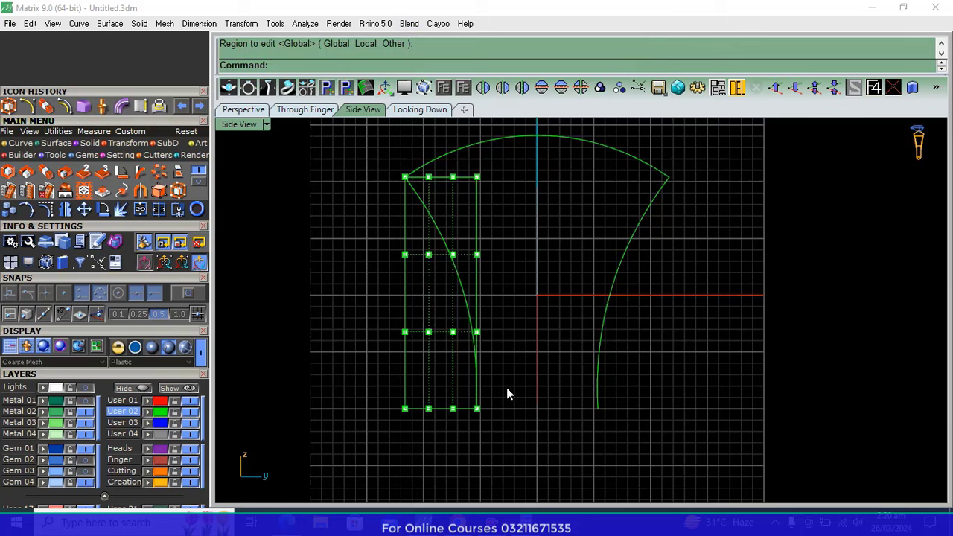
Shift all cage points right, then nudge one row sideways and the bottom row left
{"action": "left_click_drag", "start_coordinate": [355, 444], "coordinate": [355, 444]}
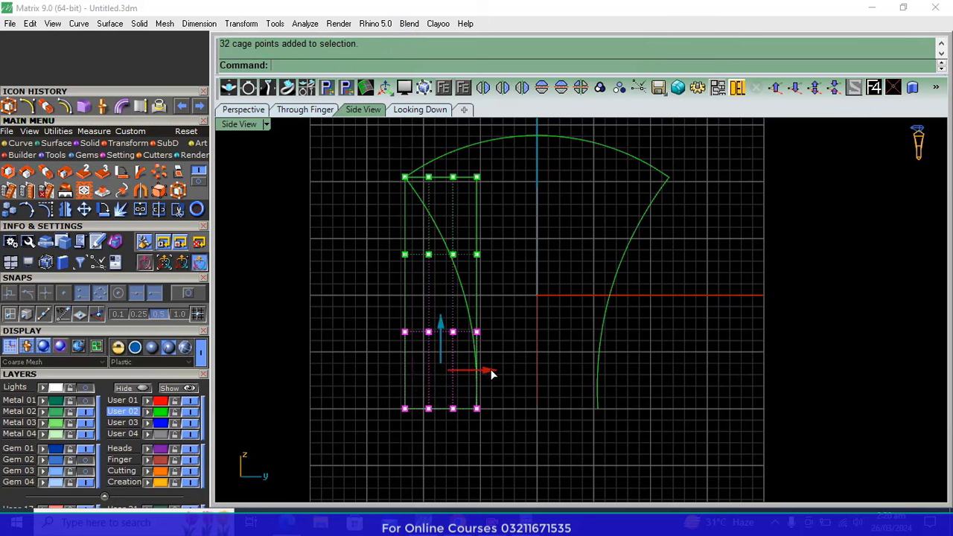
{"action": "left_click_drag", "start_coordinate": [491, 374], "coordinate": [522, 375]}
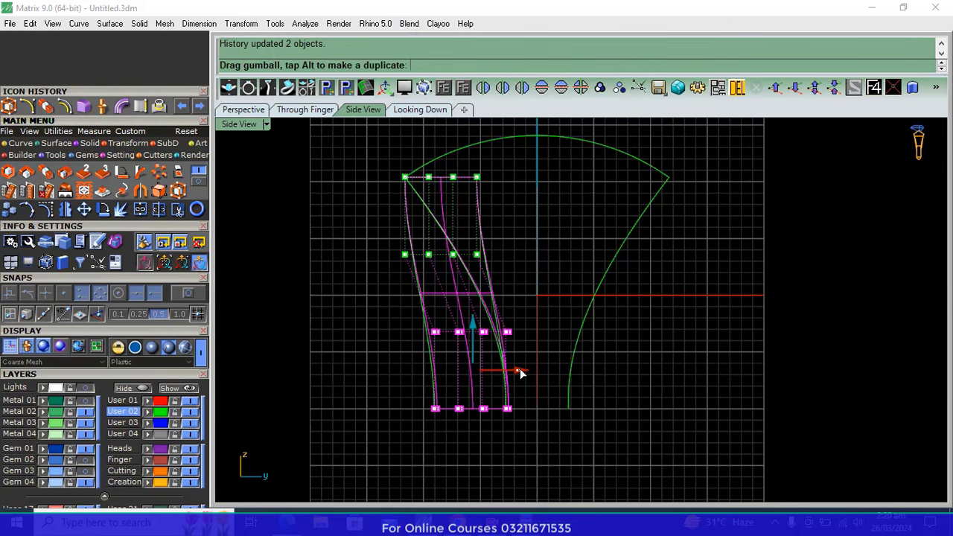
{"action": "left_click", "coordinate": [664, 402]}
{"action": "left_click_drag", "start_coordinate": [525, 322], "coordinate": [375, 357]}
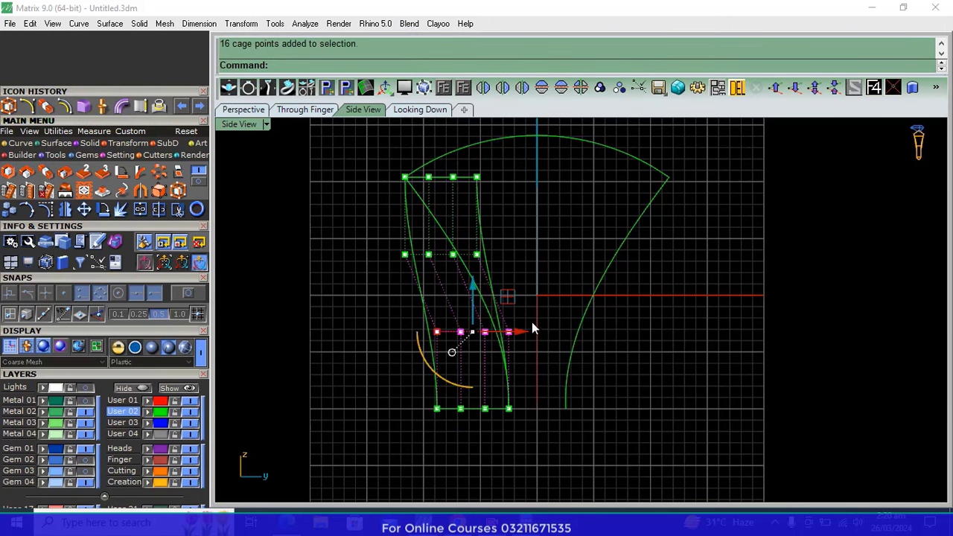
{"action": "left_click_drag", "start_coordinate": [532, 331], "coordinate": [518, 333]}
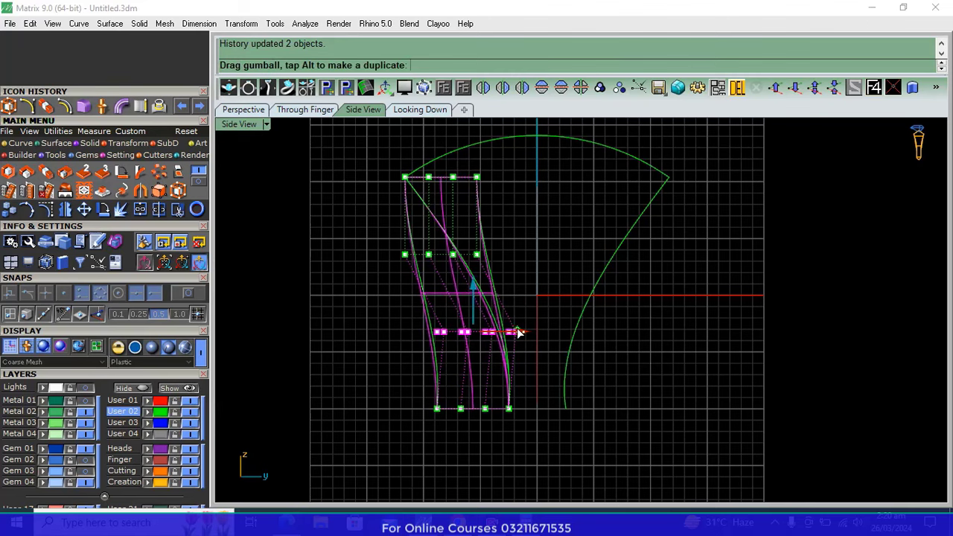
{"action": "left_click", "coordinate": [524, 404]}
{"action": "left_click_drag", "start_coordinate": [522, 397], "coordinate": [402, 433]}
{"action": "scroll", "coordinate": [519, 397], "scroll_direction": "up", "scroll_amount": 3}
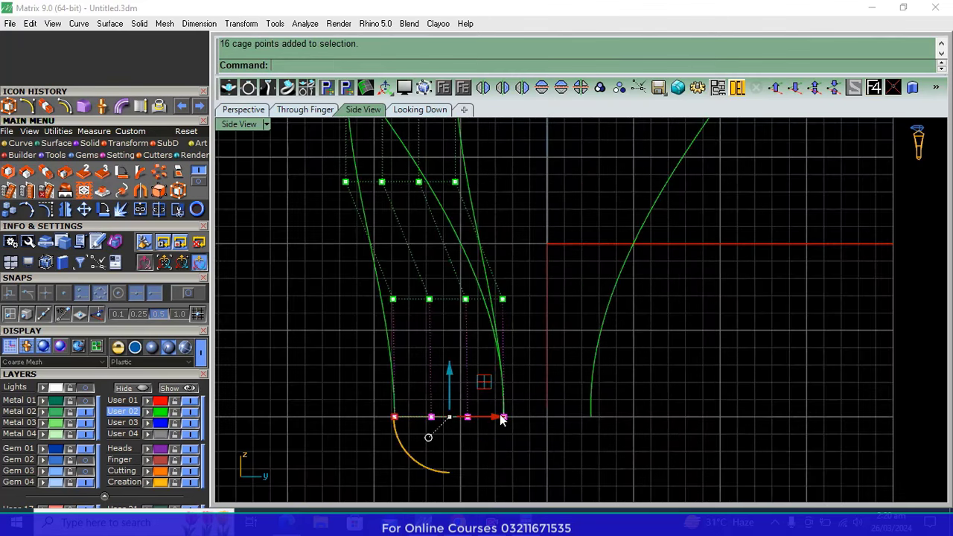
{"action": "left_click_drag", "start_coordinate": [501, 419], "coordinate": [494, 419]}
Move the middle cage row left and delete the cage
{"action": "left_click_drag", "start_coordinate": [514, 287], "coordinate": [387, 319]}
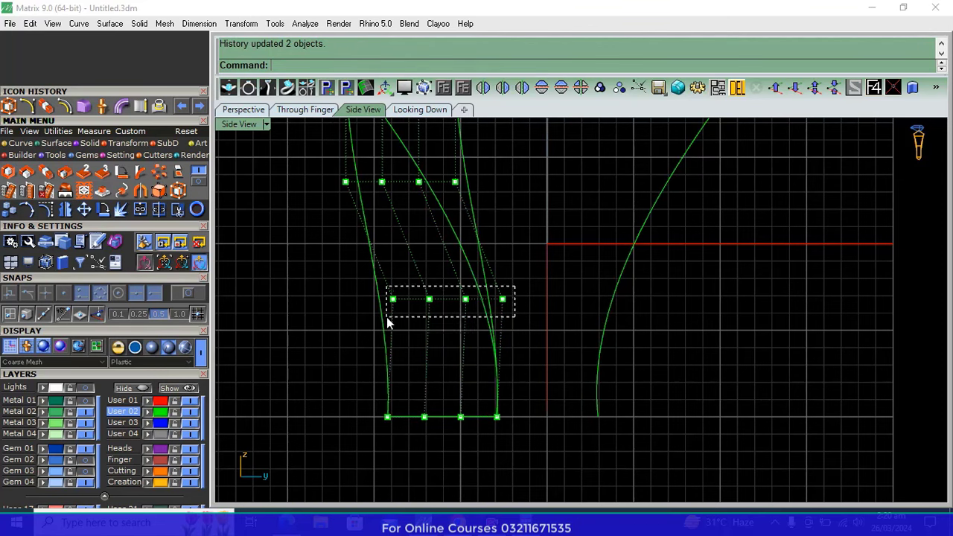
{"action": "left_click_drag", "start_coordinate": [494, 299], "coordinate": [484, 299]}
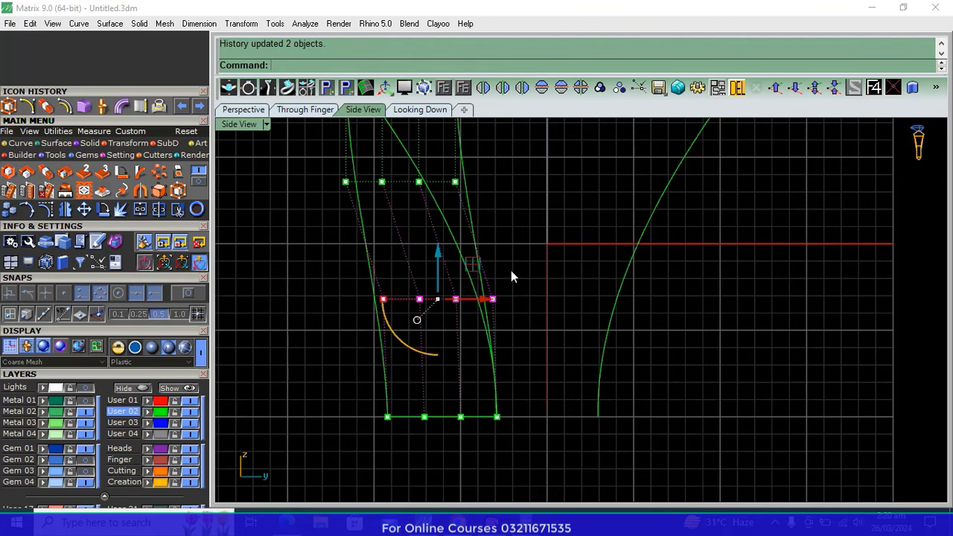
{"action": "left_click", "coordinate": [511, 270]}
{"action": "scroll", "coordinate": [535, 340], "scroll_direction": "down", "scroll_amount": 4}
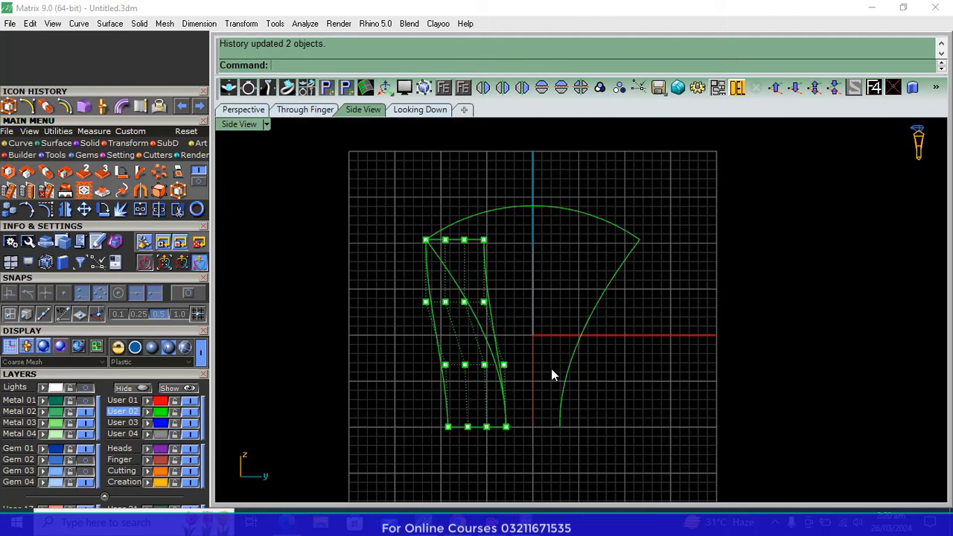
{"action": "key", "text": "Escape"}
{"action": "left_click_drag", "start_coordinate": [413, 388], "coordinate": [413, 388]}
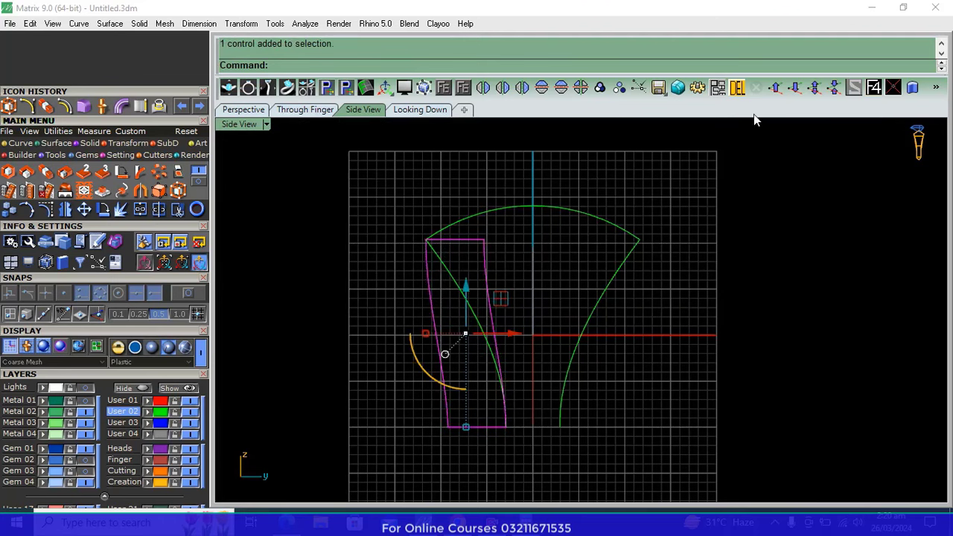
{"action": "key", "text": "Delete"}
{"action": "left_click", "coordinate": [245, 109]}
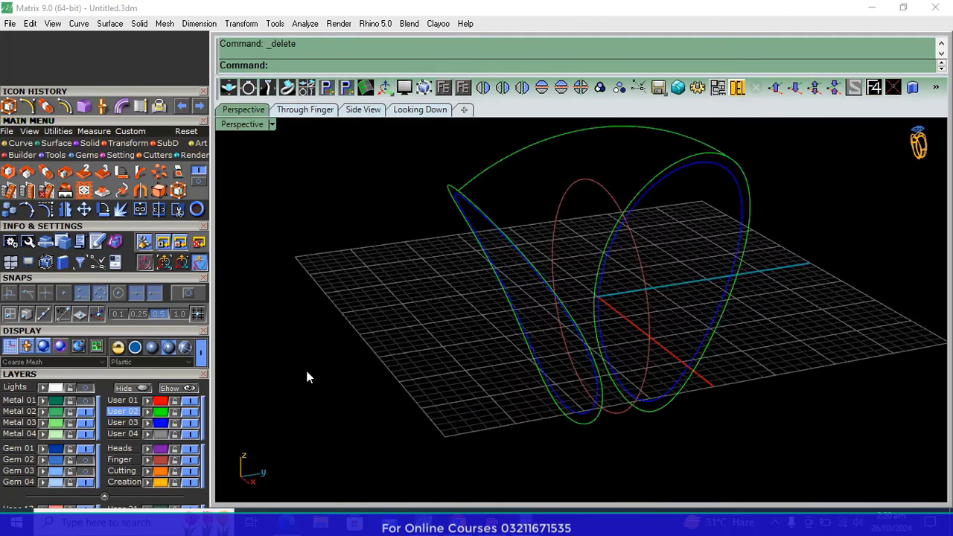
Copy the top arc with Orient 2 Points onto the bottom of the ring loops
{"action": "left_click", "coordinate": [191, 423]}
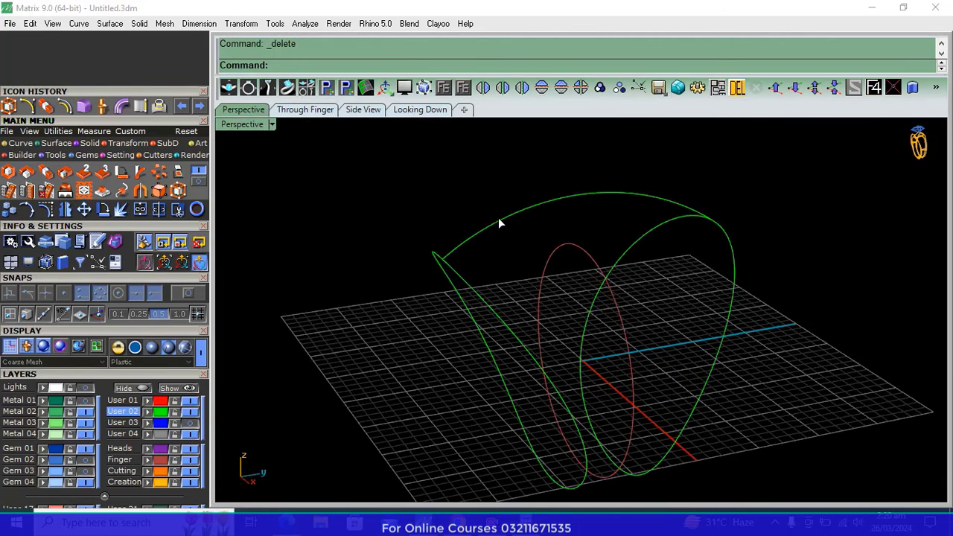
{"action": "left_click", "coordinate": [499, 219]}
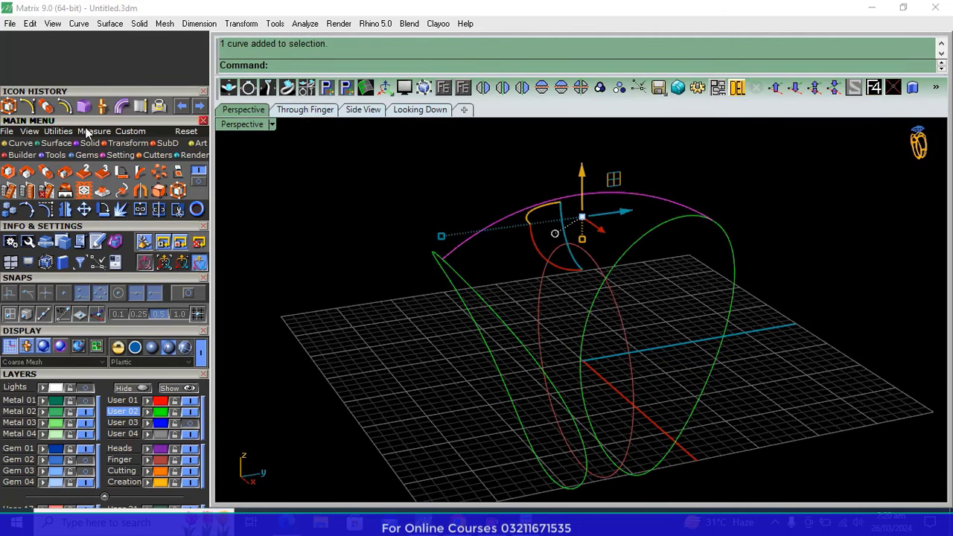
{"action": "left_click", "coordinate": [84, 175]}
{"action": "left_click", "coordinate": [442, 259]}
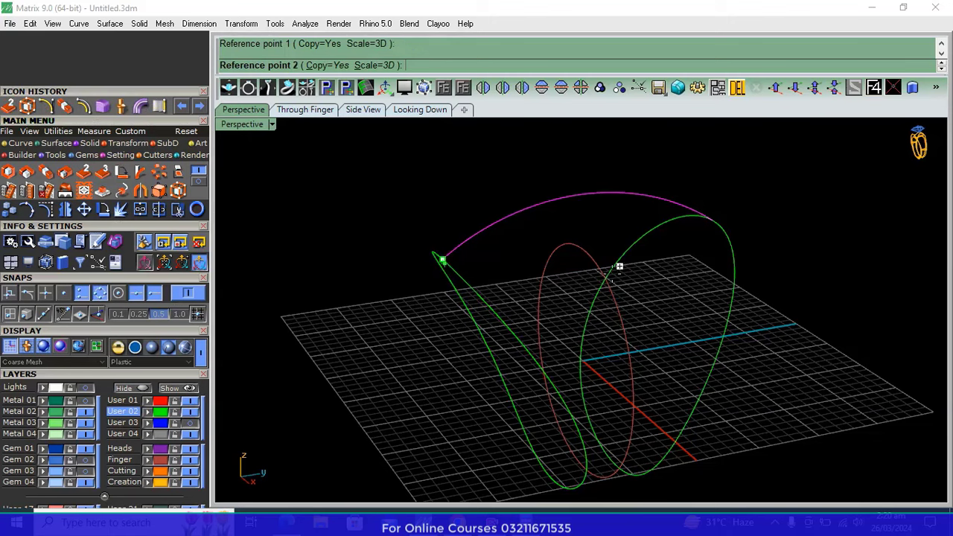
{"action": "left_click", "coordinate": [719, 217]}
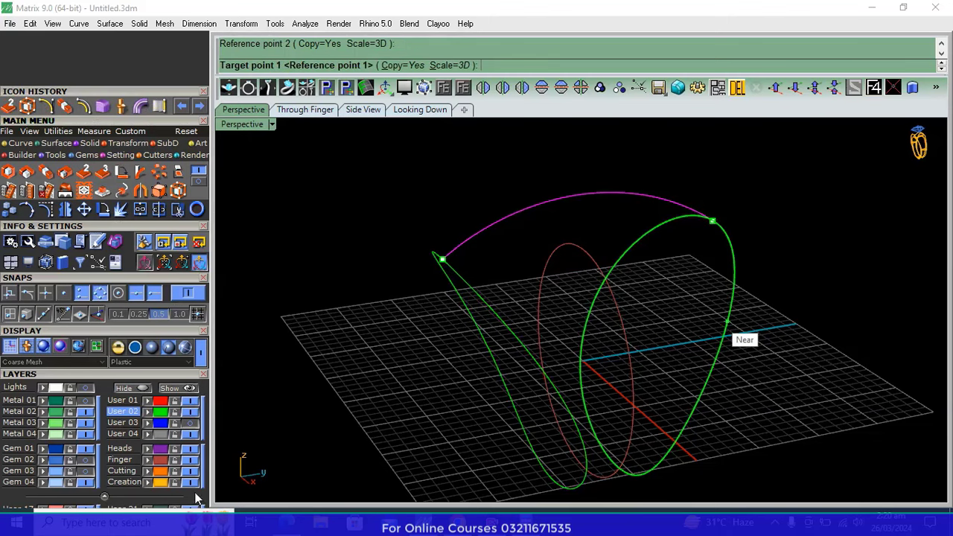
{"action": "mouse_move", "coordinate": [336, 372]}
{"action": "right_mouse_down"}
{"action": "mouse_move", "coordinate": [421, 319]}
{"action": "mouse_move", "coordinate": [501, 335]}
{"action": "right_mouse_up"}
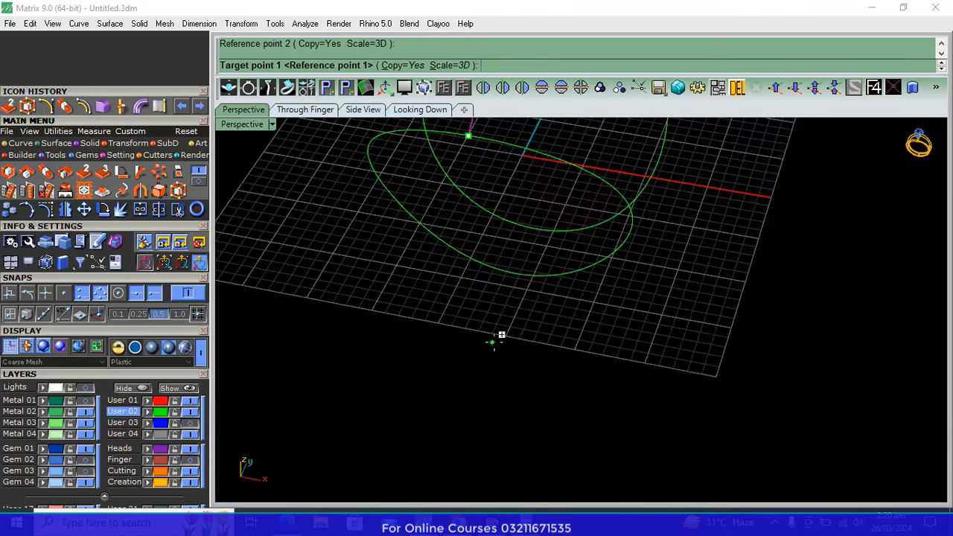
{"action": "left_click", "coordinate": [539, 228]}
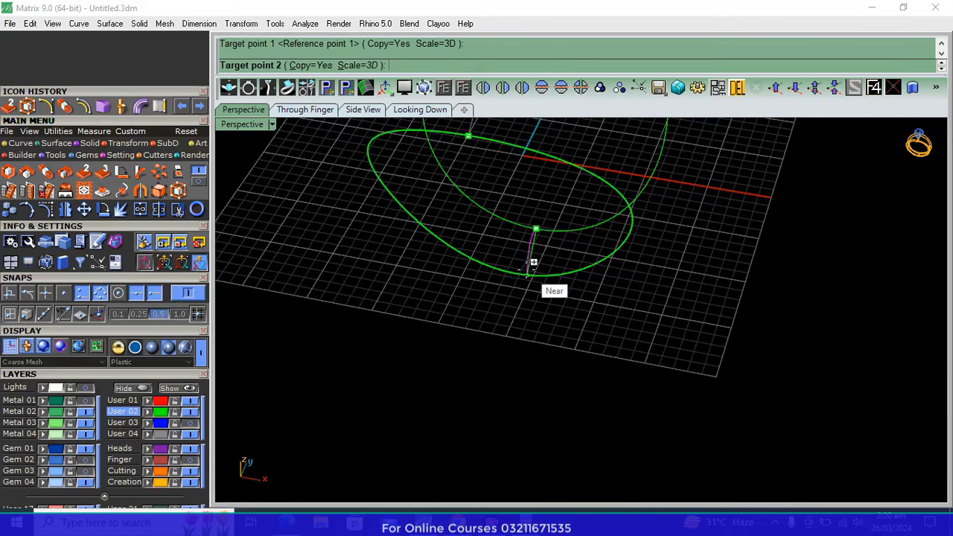
{"action": "left_click", "coordinate": [529, 263]}
{"action": "right_click_drag", "start_coordinate": [527, 264], "coordinate": [474, 358]}
{"action": "scroll", "coordinate": [502, 314], "scroll_direction": "up", "scroll_amount": 3}
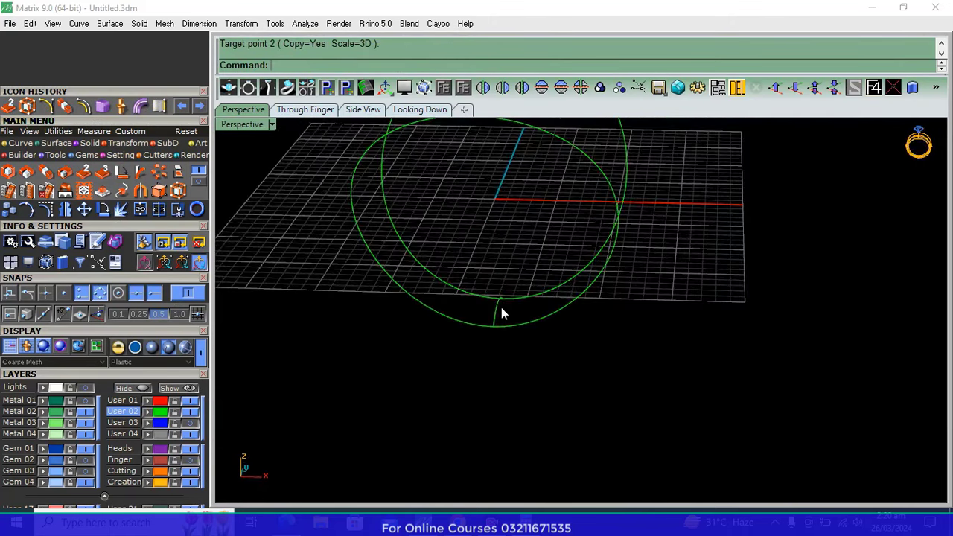
{"action": "scroll", "coordinate": [495, 315], "scroll_direction": "up", "scroll_amount": 2}
Rotate the copied arc downward about its base in the Through Finger view
{"action": "left_click", "coordinate": [495, 315]}
{"action": "left_click", "coordinate": [294, 111]}
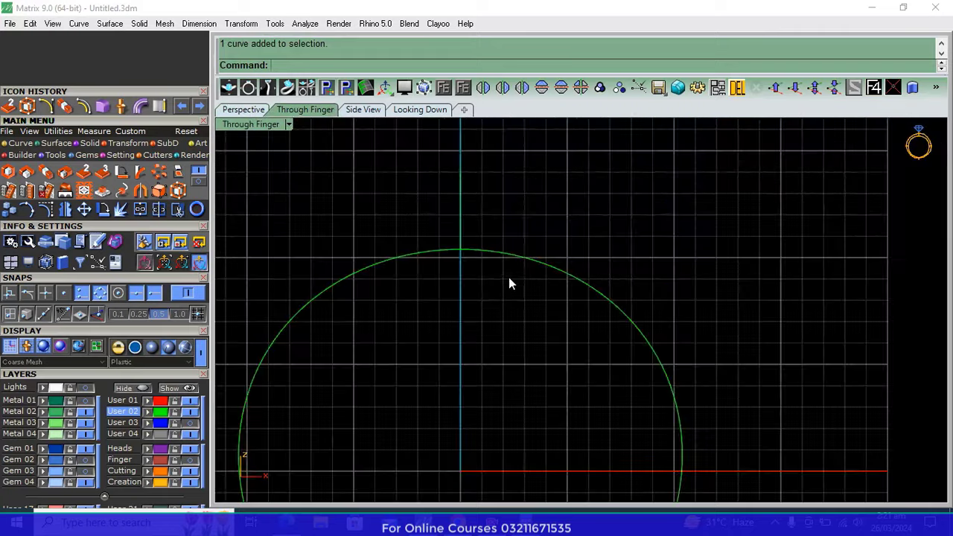
{"action": "scroll", "coordinate": [496, 416], "scroll_direction": "down", "scroll_amount": 4}
{"action": "scroll", "coordinate": [491, 417], "scroll_direction": "up", "scroll_amount": 5}
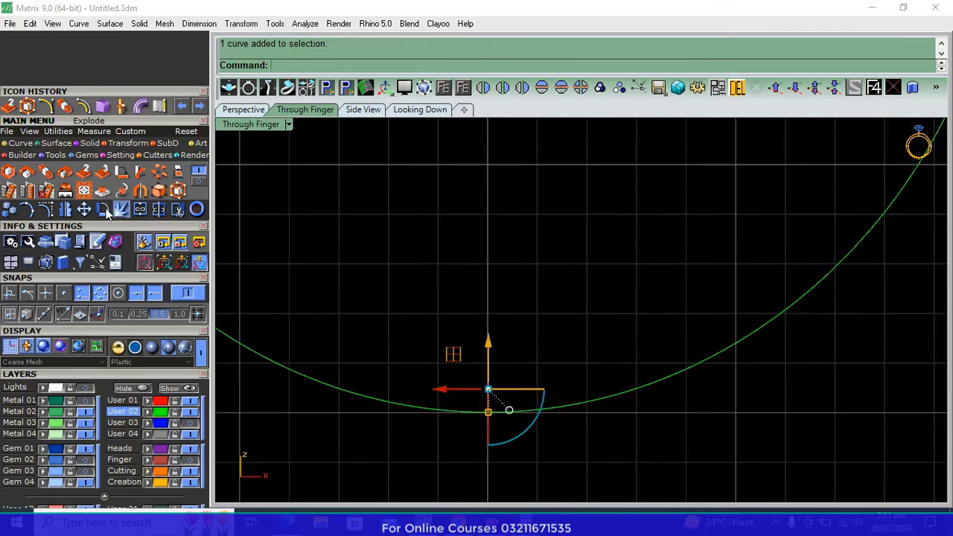
{"action": "left_click", "coordinate": [104, 210]}
{"action": "left_click", "coordinate": [487, 411]}
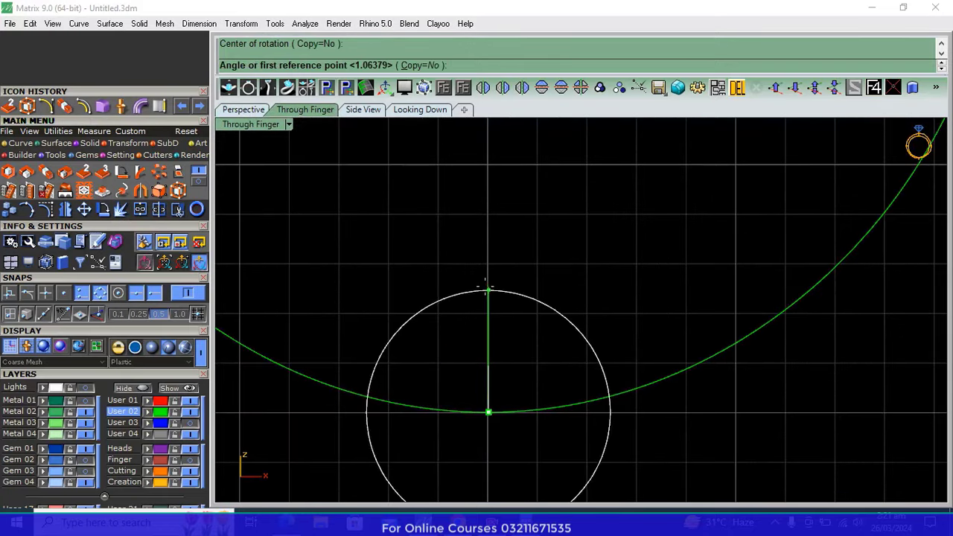
{"action": "left_click", "coordinate": [488, 288]}
{"action": "left_click", "coordinate": [488, 468]}
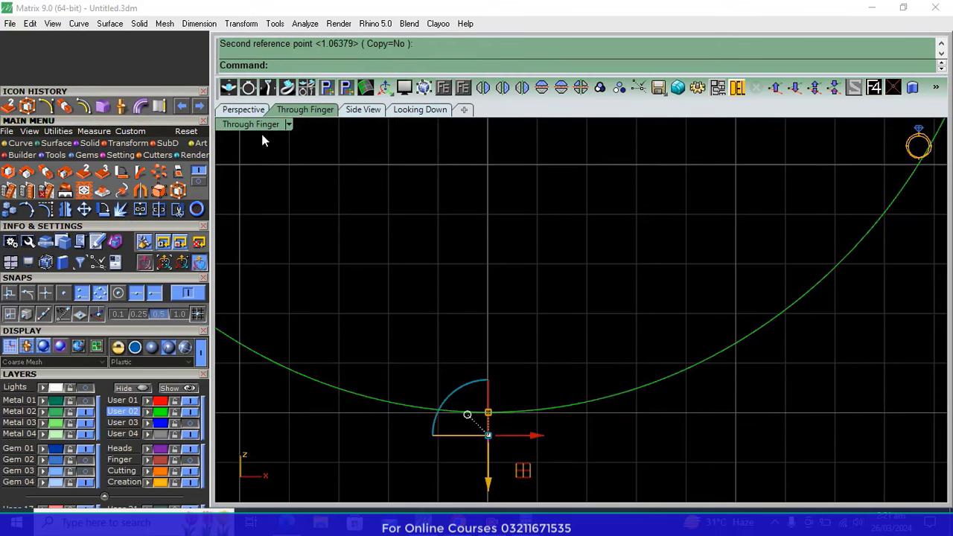
{"action": "left_click", "coordinate": [244, 110]}
{"action": "mouse_move", "coordinate": [334, 345]}
{"action": "right_mouse_down"}
{"action": "mouse_move", "coordinate": [740, 375]}
{"action": "mouse_move", "coordinate": [563, 391]}
{"action": "mouse_move", "coordinate": [721, 198]}
{"action": "right_mouse_up"}
Sweep the four curves with Sweep 2 Rails, Closed sweep ticked, and accept
{"action": "left_click_drag", "start_coordinate": [378, 458], "coordinate": [383, 452]}
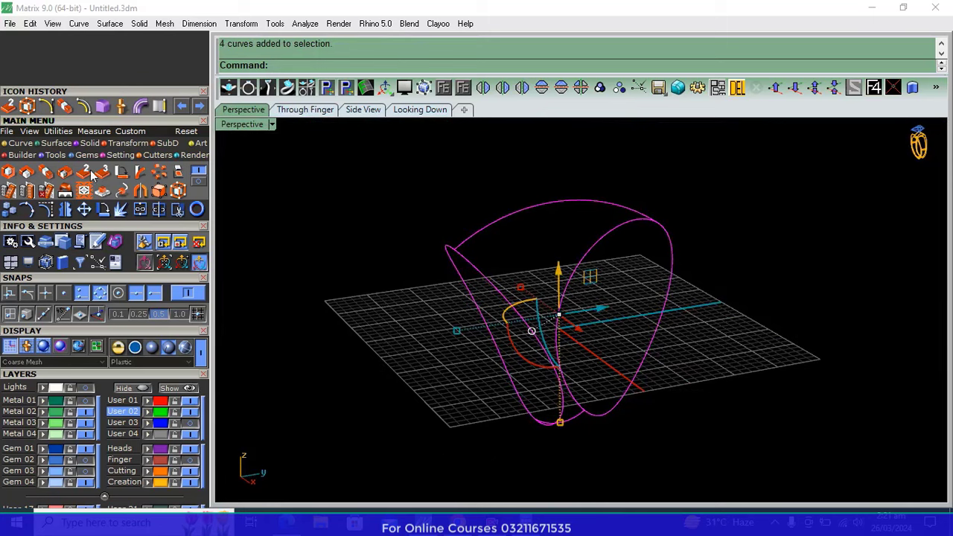
{"action": "left_click", "coordinate": [53, 143]}
{"action": "left_click", "coordinate": [32, 171]}
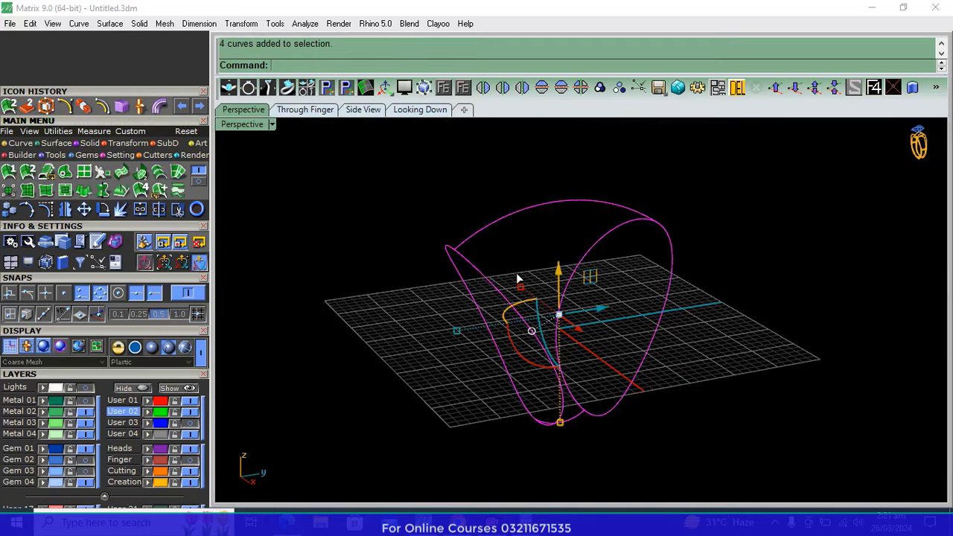
{"action": "left_click_drag", "start_coordinate": [571, 157], "coordinate": [248, 159]}
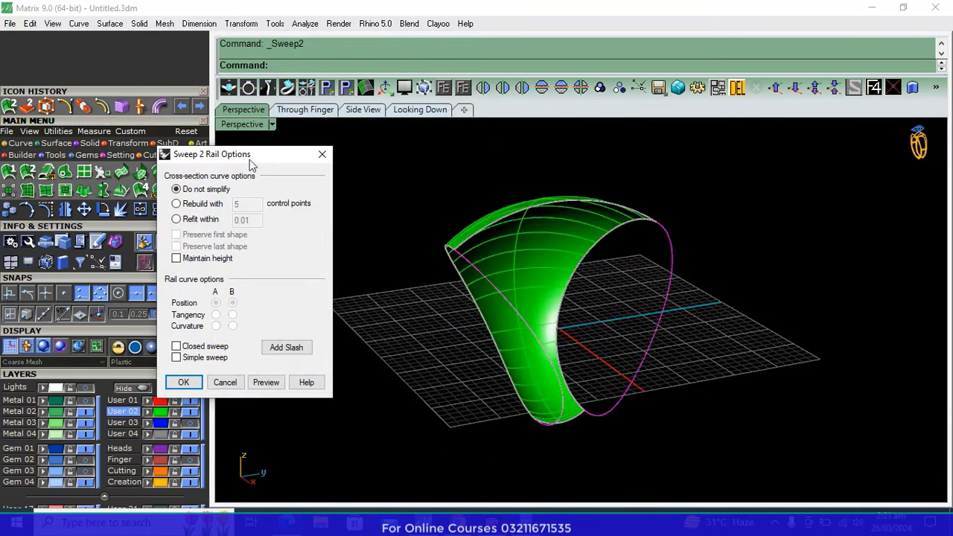
{"action": "mouse_move", "coordinate": [596, 313]}
{"action": "right_mouse_down"}
{"action": "mouse_move", "coordinate": [788, 262]}
{"action": "mouse_move", "coordinate": [745, 268]}
{"action": "mouse_move", "coordinate": [740, 226]}
{"action": "mouse_move", "coordinate": [723, 358]}
{"action": "mouse_move", "coordinate": [543, 323]}
{"action": "mouse_move", "coordinate": [604, 321]}
{"action": "mouse_move", "coordinate": [631, 335]}
{"action": "right_mouse_up"}
{"action": "left_click", "coordinate": [176, 347]}
{"action": "left_click", "coordinate": [182, 382]}
Undo the sweep and redo Sweep 2 Rails on the curves with Closed sweep
{"action": "key", "text": "ctrl+z"}
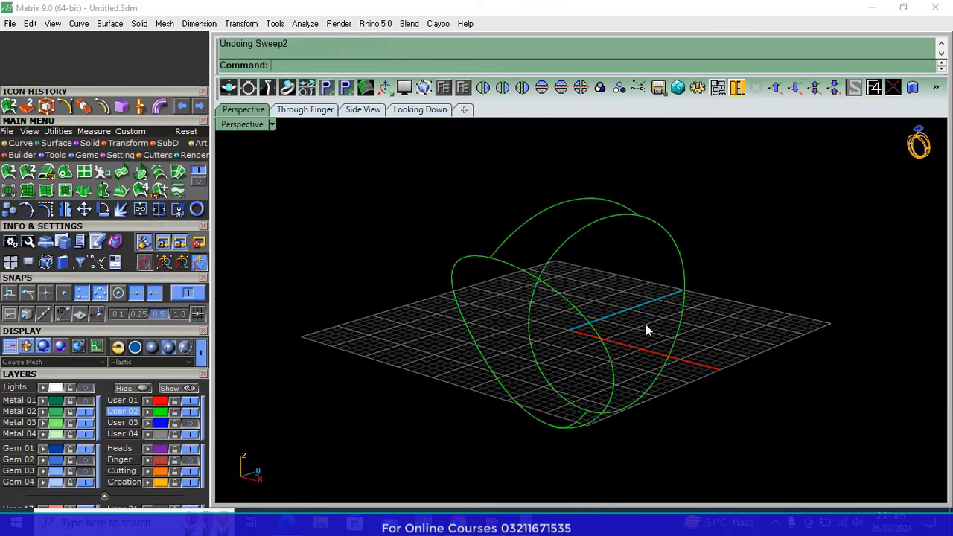
{"action": "left_click_drag", "start_coordinate": [773, 169], "coordinate": [298, 504]}
{"action": "left_click", "coordinate": [178, 190]}
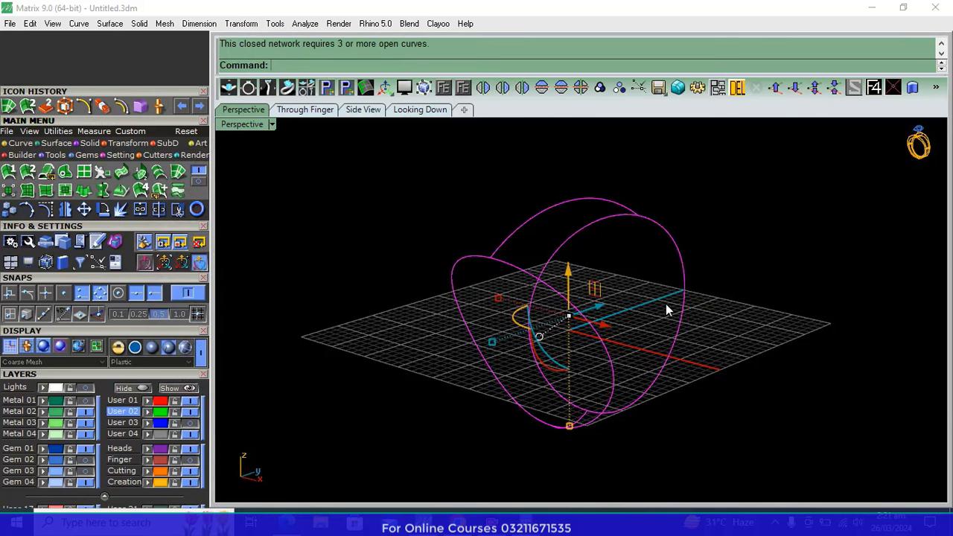
{"action": "left_click", "coordinate": [29, 172]}
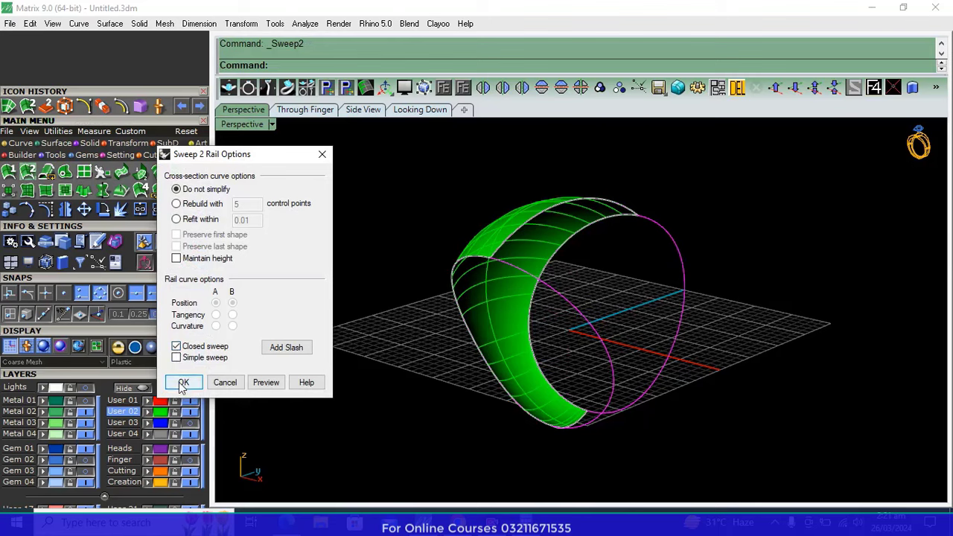
{"action": "left_click", "coordinate": [182, 383]}
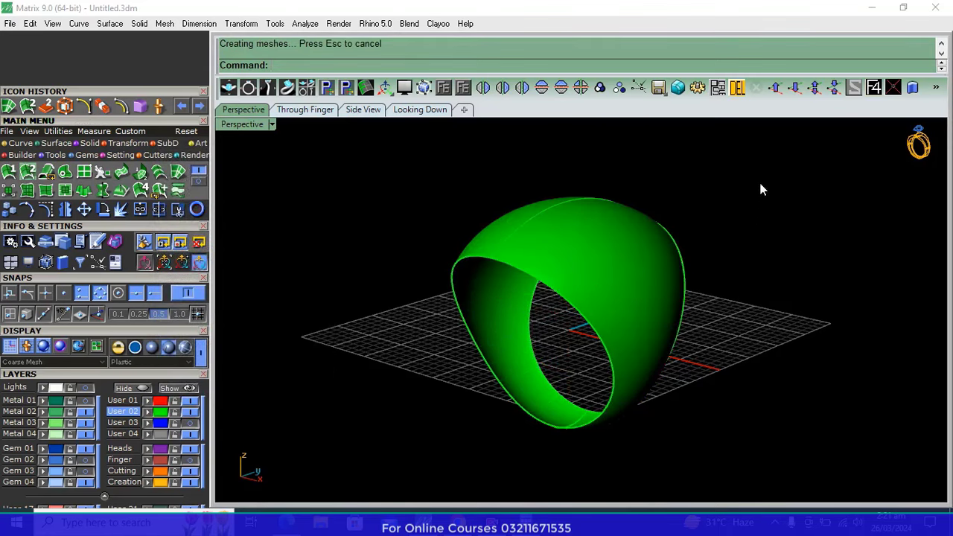
Hide the construction curves, leaving only the green swept band
{"action": "left_click_drag", "start_coordinate": [350, 499], "coordinate": [350, 497]}
{"action": "left_click", "coordinate": [640, 294], "text": "ctrl"}
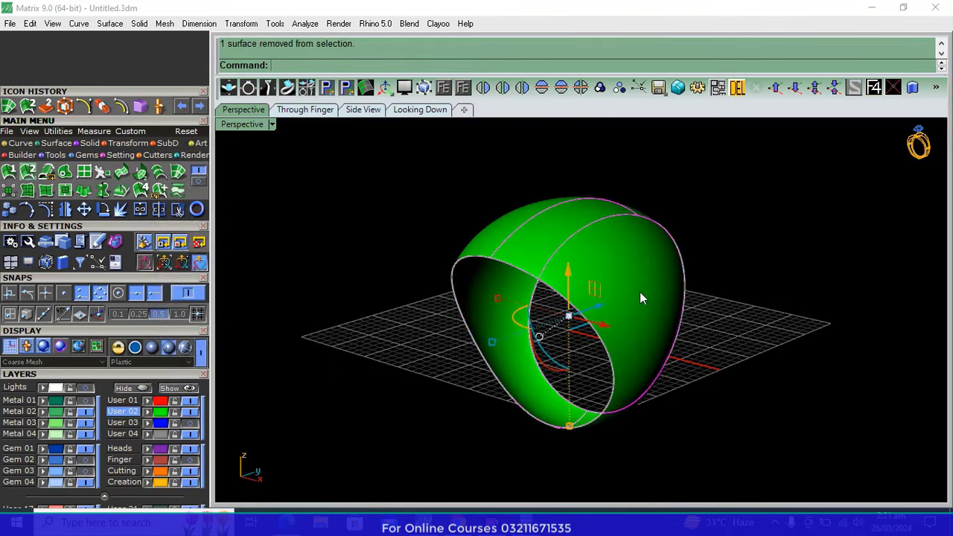
{"action": "left_click", "coordinate": [124, 389]}
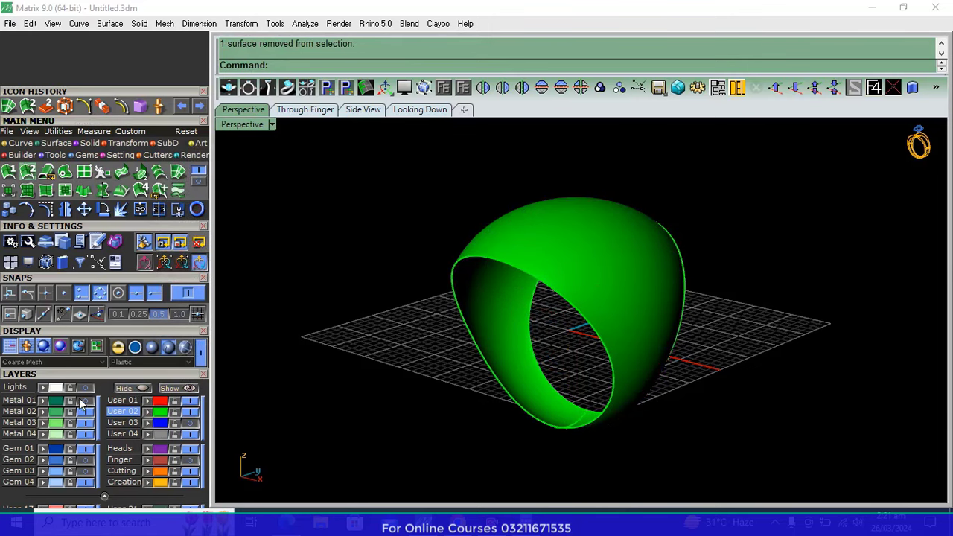
Assign the ring to the Metal 01 layer for a darker metallic green, checking it Through Finger
{"action": "left_click", "coordinate": [420, 109]}
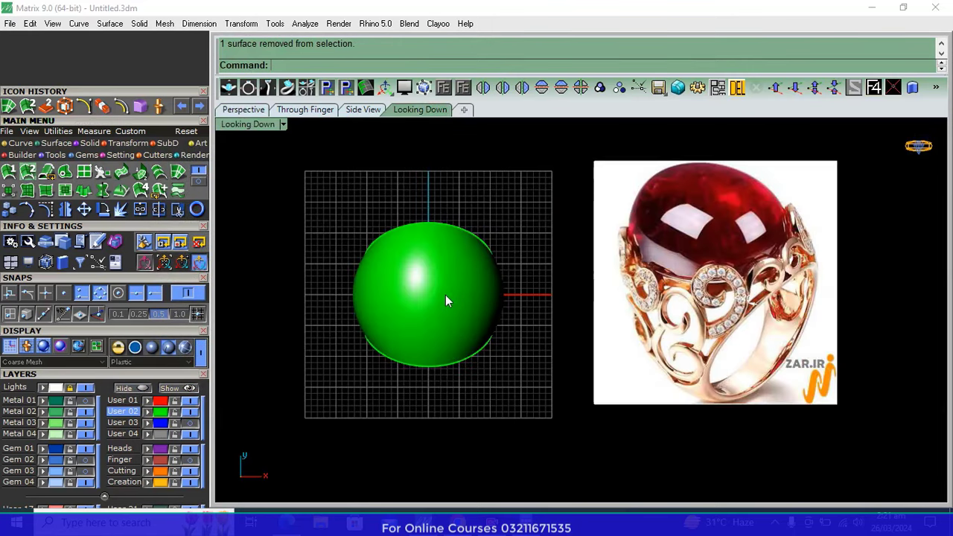
{"action": "left_click", "coordinate": [446, 298]}
{"action": "left_click", "coordinate": [43, 411]}
{"action": "scroll", "coordinate": [767, 294], "scroll_direction": "up", "scroll_amount": 2}
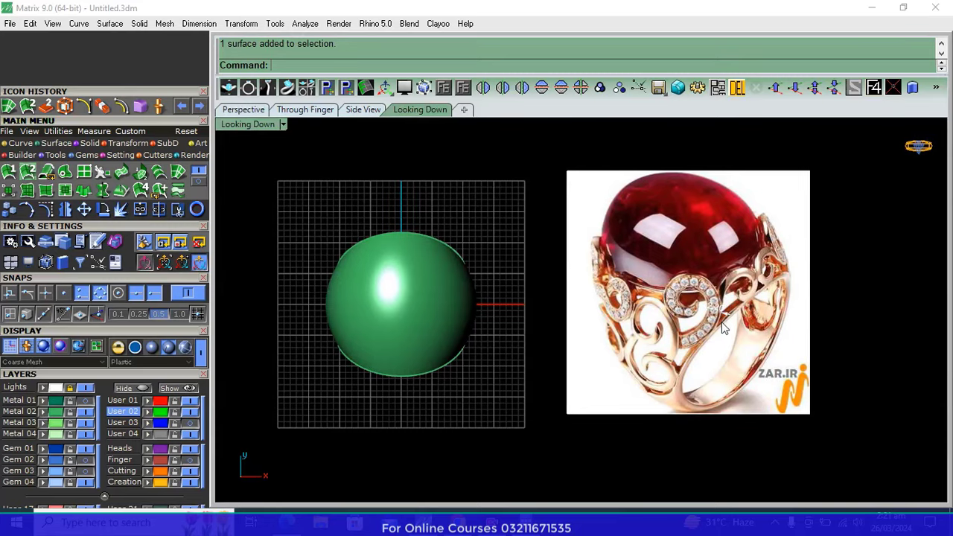
{"action": "scroll", "coordinate": [737, 316], "scroll_direction": "up", "scroll_amount": 2}
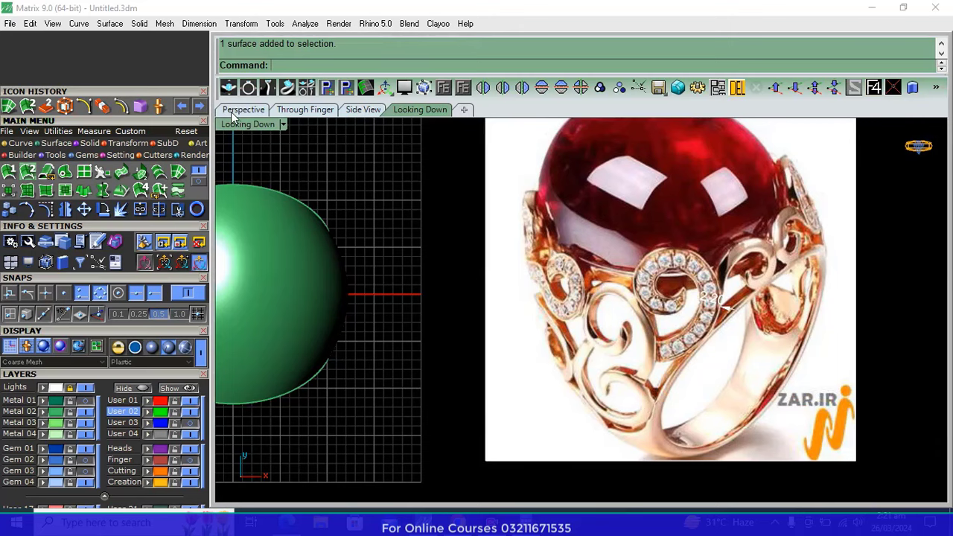
{"action": "left_click", "coordinate": [304, 110]}
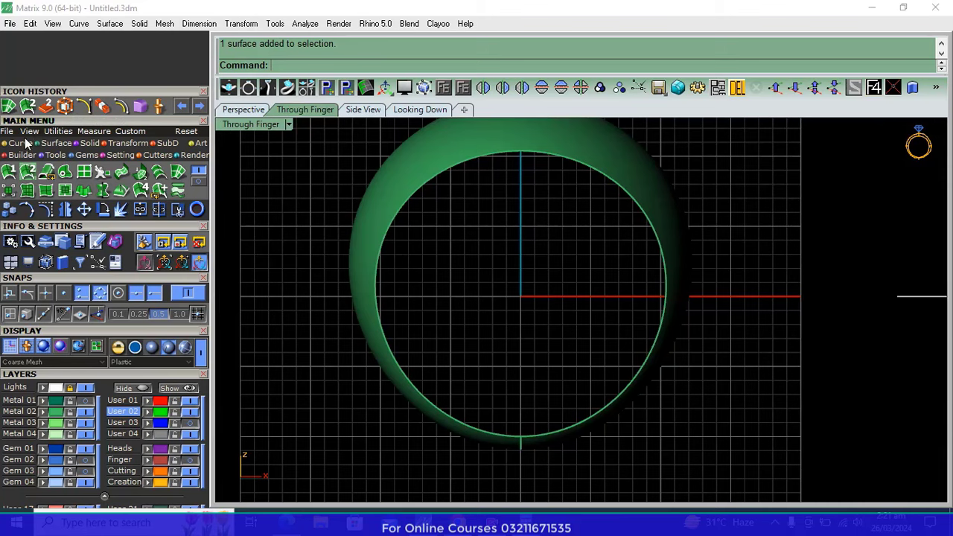
{"action": "left_click", "coordinate": [46, 171]}
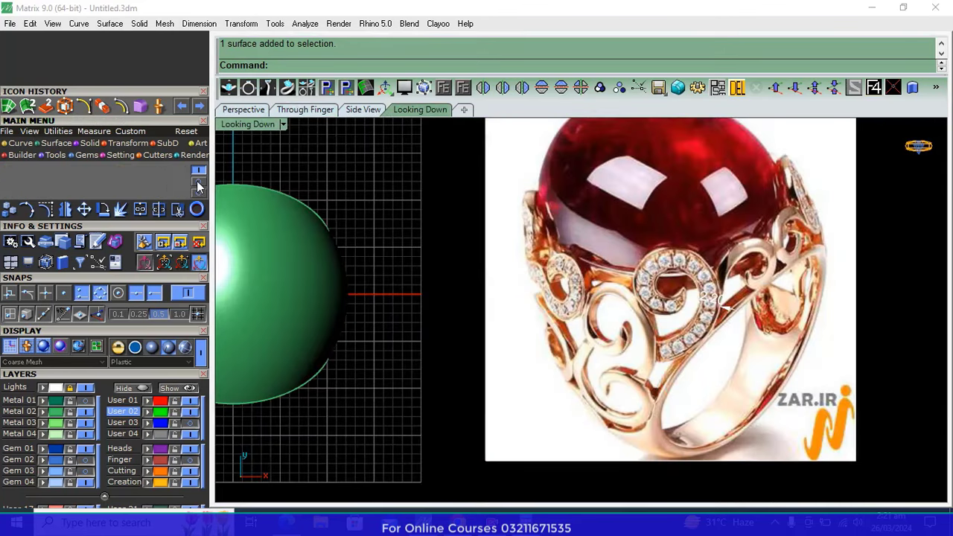
Start Curve > Duplicate Edge with the Perspective view active
{"action": "left_click", "coordinate": [199, 186]}
{"action": "left_click", "coordinate": [159, 191]}
{"action": "left_click", "coordinate": [255, 112]}
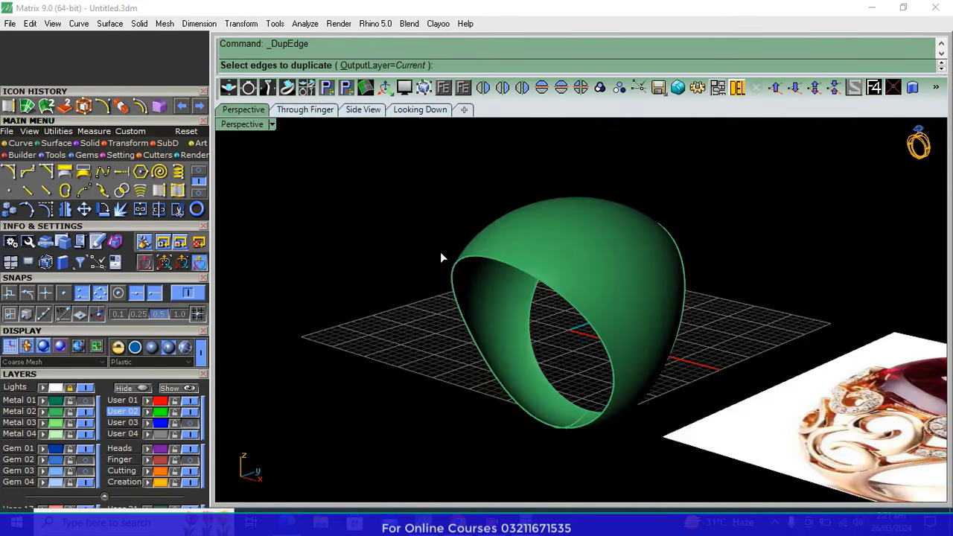
Duplicate the ring's front rim edge as a curve
{"action": "left_click", "coordinate": [500, 261]}
{"action": "right_click_drag", "start_coordinate": [500, 261], "coordinate": [541, 326]}
{"action": "key", "text": "Return"}
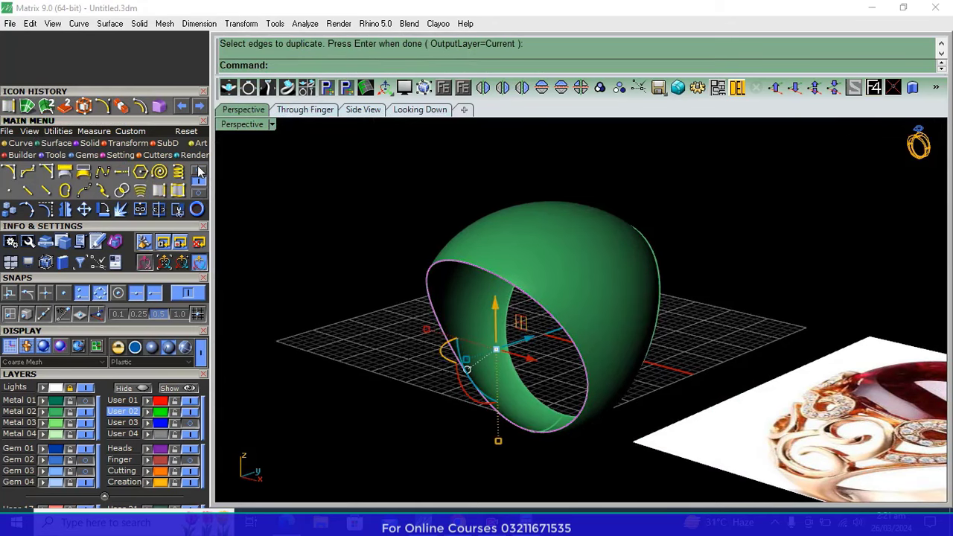
Offset the curve 0.8 along the ring surface, inside the rim
{"action": "left_click", "coordinate": [159, 190]}
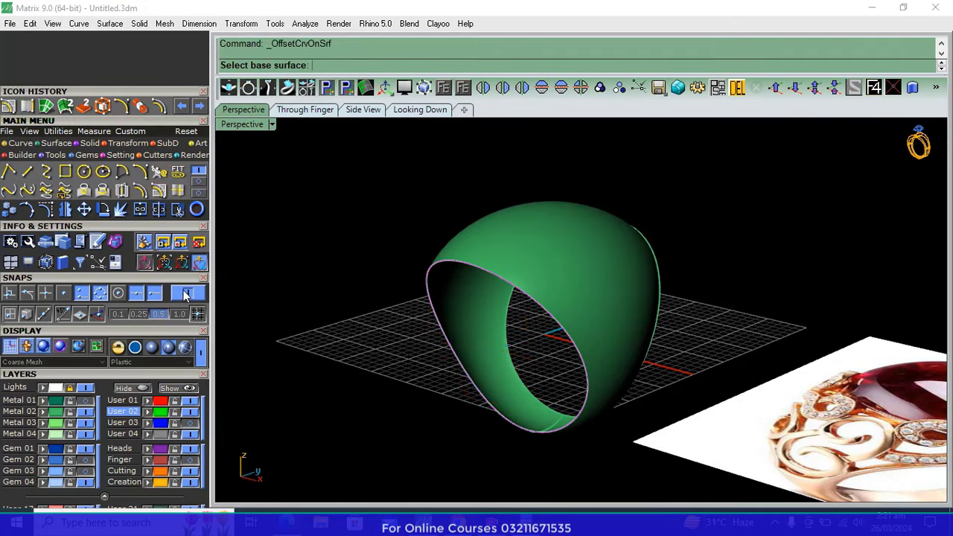
{"action": "left_click", "coordinate": [579, 288]}
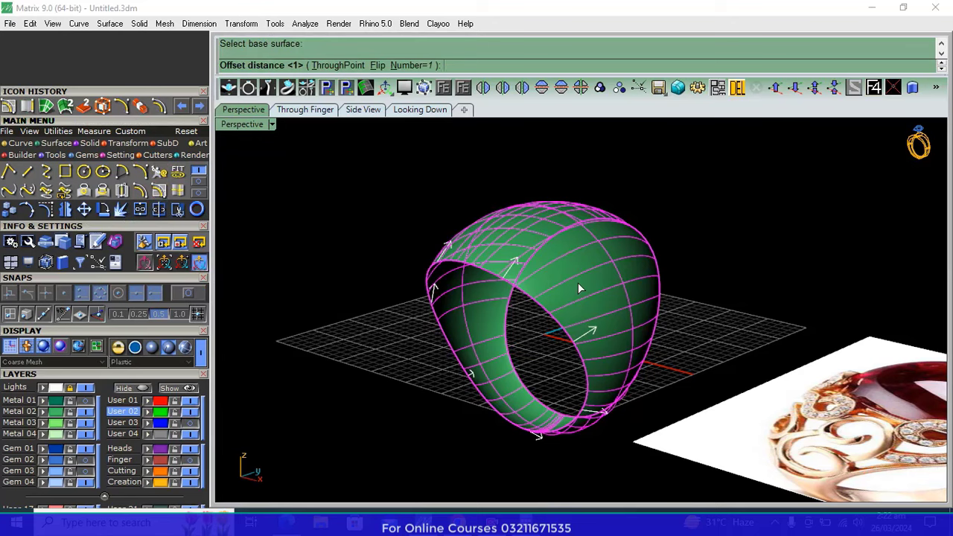
{"action": "right_click_drag", "start_coordinate": [578, 282], "coordinate": [834, 364]}
{"action": "scroll", "coordinate": [834, 364], "scroll_direction": "up", "scroll_amount": 5}
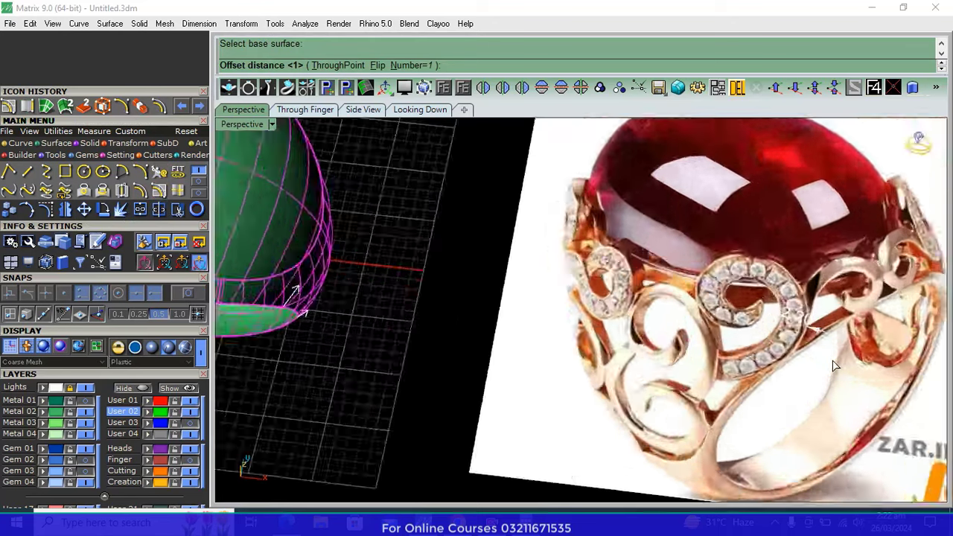
{"action": "scroll", "coordinate": [834, 365], "scroll_direction": "up", "scroll_amount": 3}
{"action": "scroll", "coordinate": [831, 319], "scroll_direction": "down", "scroll_amount": 3}
{"action": "scroll", "coordinate": [782, 324], "scroll_direction": "down", "scroll_amount": 3}
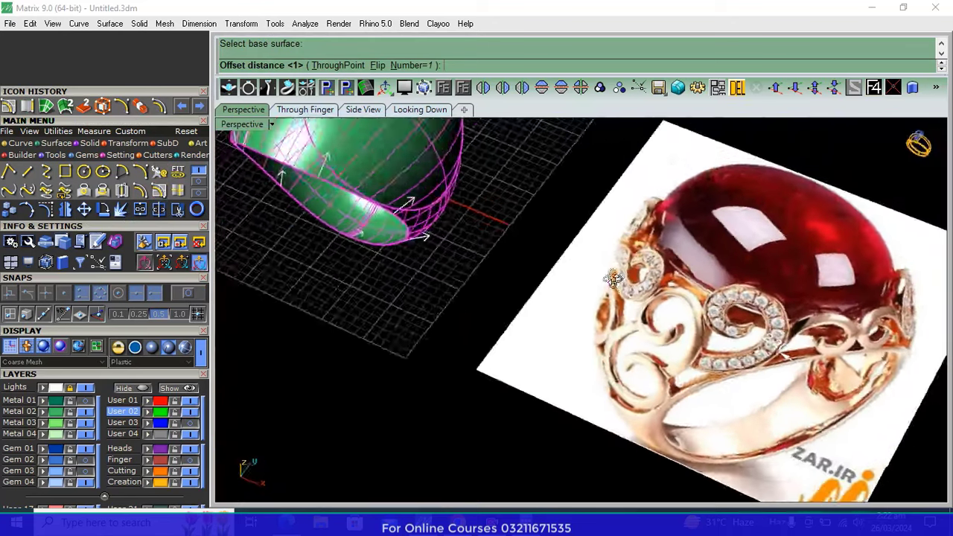
{"action": "scroll", "coordinate": [670, 335], "scroll_direction": "down", "scroll_amount": 3}
{"action": "scroll", "coordinate": [561, 342], "scroll_direction": "down", "scroll_amount": 2}
{"action": "type", "text": ".8"}
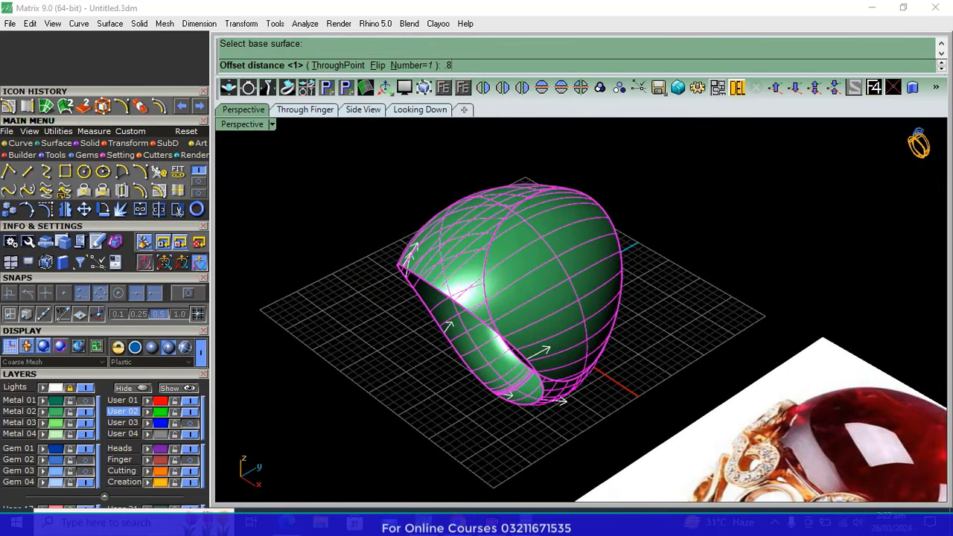
{"action": "key", "text": "Return"}
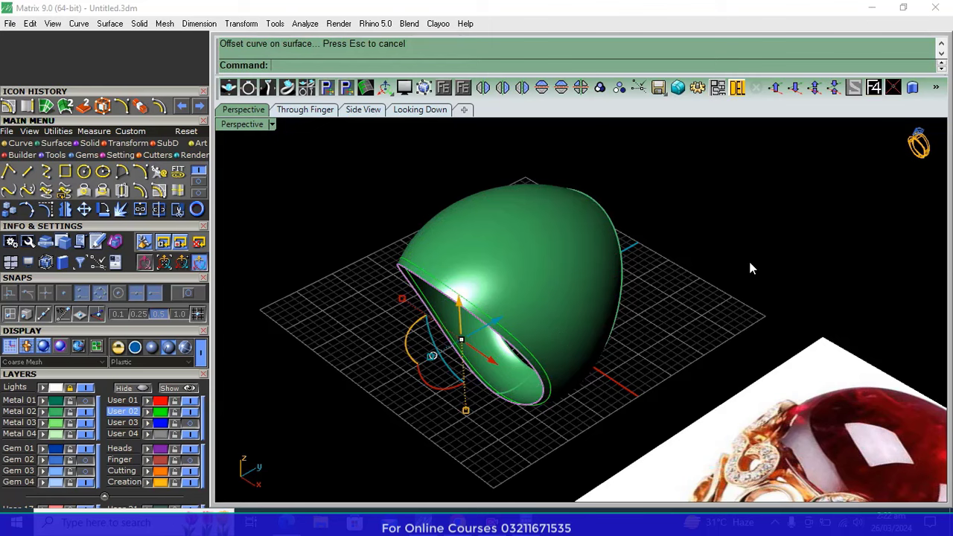
Select the leftover rim edge copy among the overlapping objects and delete it
{"action": "key", "text": "Escape"}
{"action": "left_click", "coordinate": [524, 339]}
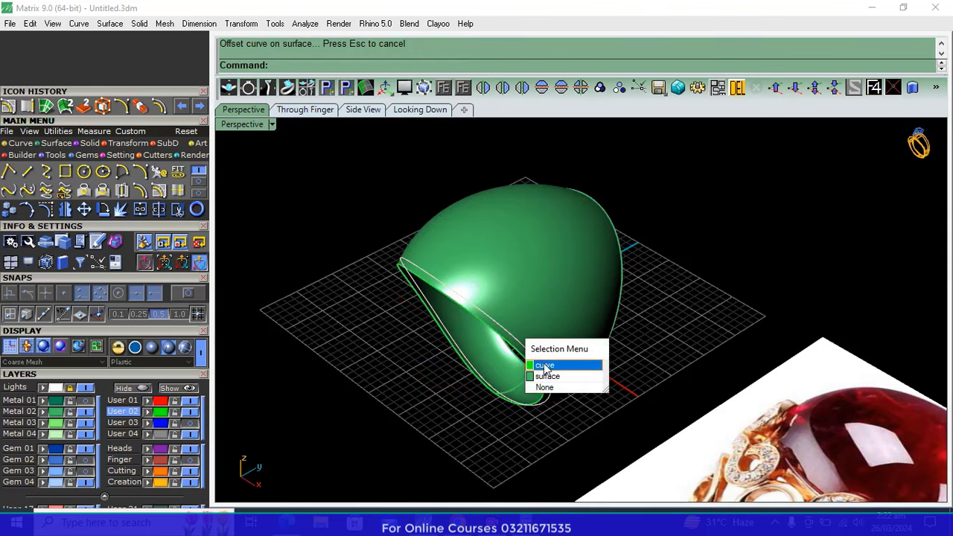
{"action": "left_click", "coordinate": [545, 368]}
{"action": "left_click", "coordinate": [561, 87]}
{"action": "scroll", "coordinate": [503, 364], "scroll_direction": "up", "scroll_amount": 3}
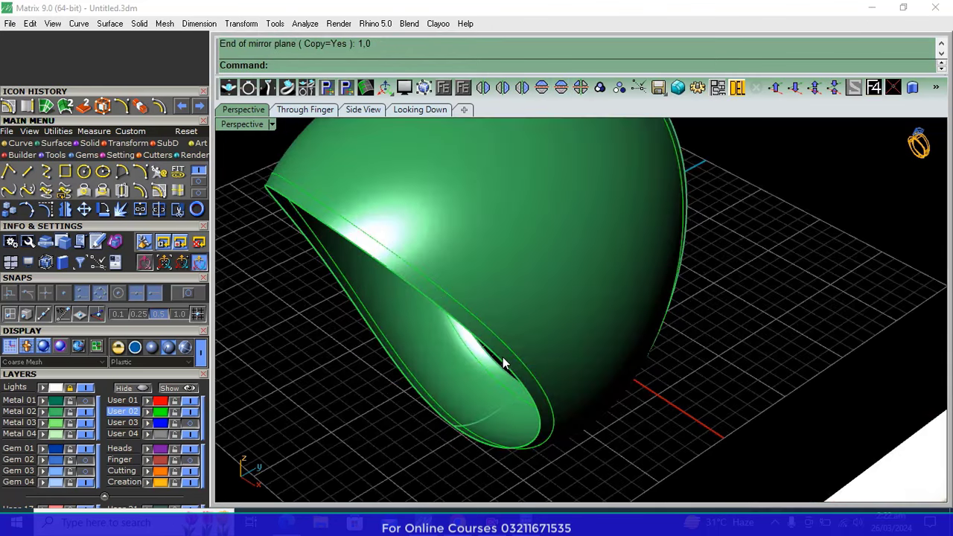
{"action": "left_click", "coordinate": [512, 368]}
{"action": "left_click", "coordinate": [542, 400]}
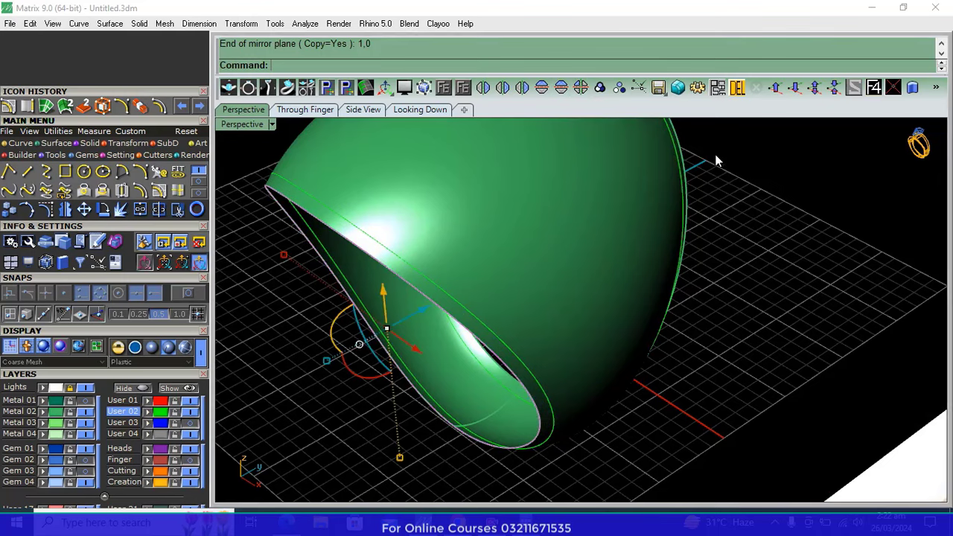
{"action": "left_click", "coordinate": [737, 88]}
{"action": "mouse_move", "coordinate": [649, 330]}
{"action": "right_mouse_down"}
{"action": "mouse_move", "coordinate": [585, 293]}
{"action": "mouse_move", "coordinate": [700, 283]}
{"action": "right_mouse_up"}
Orbit and zoom around the green band in Perspective, then switch to the Side view
{"action": "scroll", "coordinate": [535, 303], "scroll_direction": "down", "scroll_amount": 3}
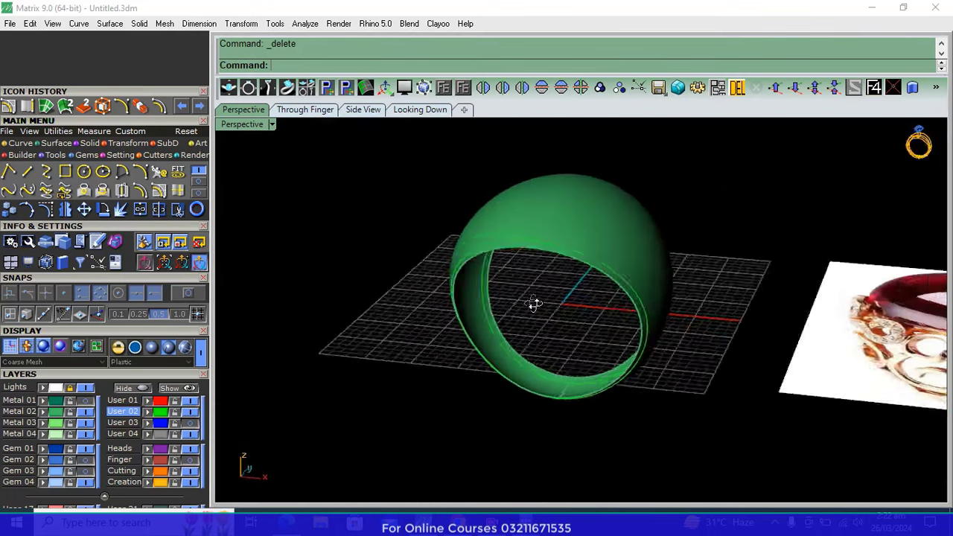
{"action": "mouse_move", "coordinate": [534, 303]}
{"action": "right_mouse_down"}
{"action": "mouse_move", "coordinate": [696, 296]}
{"action": "mouse_move", "coordinate": [630, 326]}
{"action": "mouse_move", "coordinate": [764, 233]}
{"action": "mouse_move", "coordinate": [746, 283]}
{"action": "right_mouse_up"}
{"action": "scroll", "coordinate": [746, 283], "scroll_direction": "up", "scroll_amount": 3}
{"action": "scroll", "coordinate": [746, 283], "scroll_direction": "up", "scroll_amount": 3}
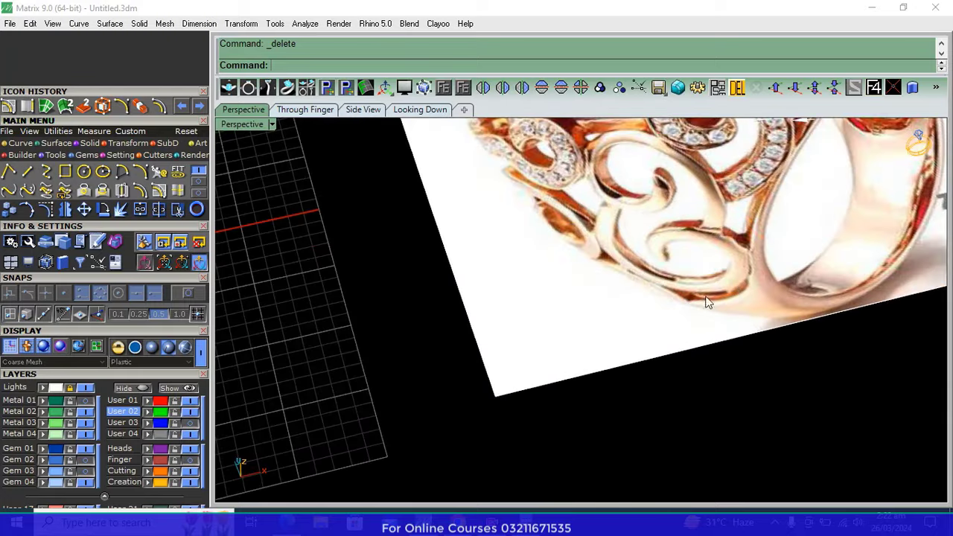
{"action": "scroll", "coordinate": [709, 298], "scroll_direction": "down", "scroll_amount": 2}
{"action": "mouse_move", "coordinate": [360, 119]}
{"action": "right_mouse_down"}
{"action": "mouse_move", "coordinate": [566, 315]}
{"action": "mouse_move", "coordinate": [415, 127]}
{"action": "mouse_move", "coordinate": [601, 293]}
{"action": "mouse_move", "coordinate": [538, 302]}
{"action": "right_mouse_up"}
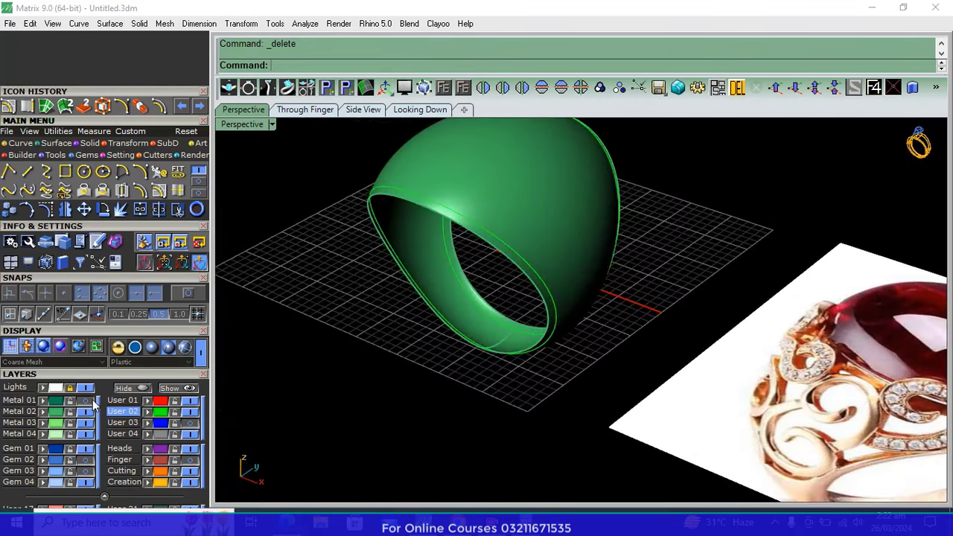
{"action": "right_click_drag", "start_coordinate": [570, 368], "coordinate": [577, 388]}
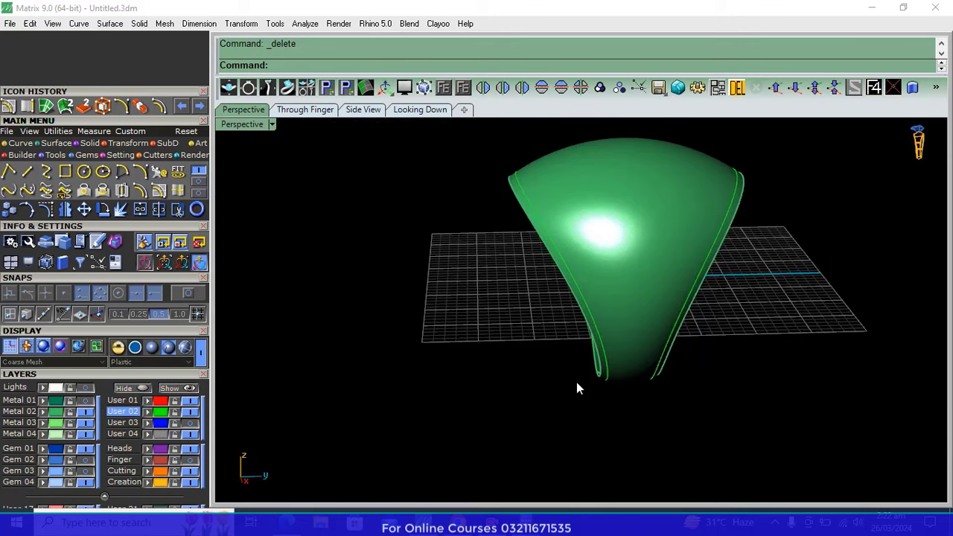
{"action": "left_click", "coordinate": [367, 109]}
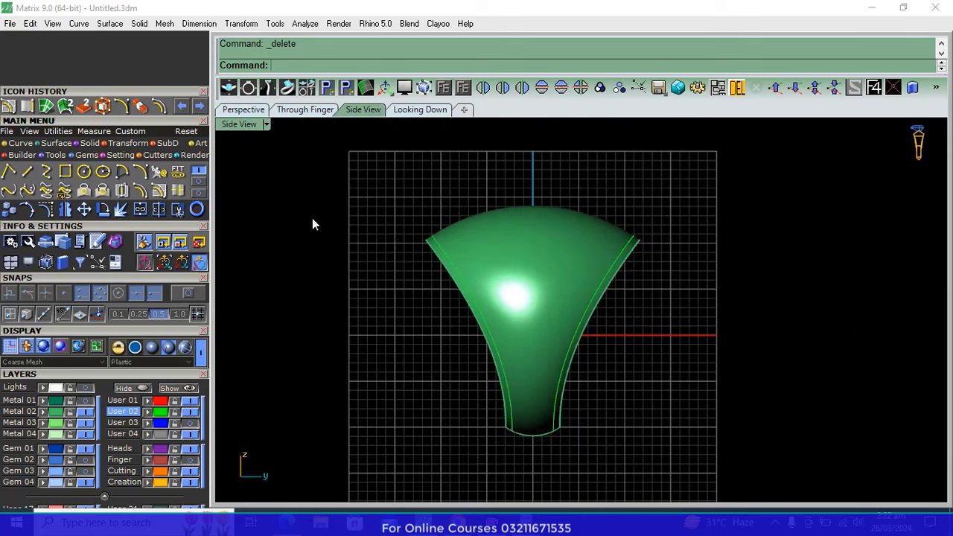
Try an arc between the left and right offset lines, cancel it, and return to Perspective
{"action": "left_click", "coordinate": [140, 172]}
{"action": "scroll", "coordinate": [450, 390], "scroll_direction": "up", "scroll_amount": 3}
{"action": "scroll", "coordinate": [454, 350], "scroll_direction": "up", "scroll_amount": 2}
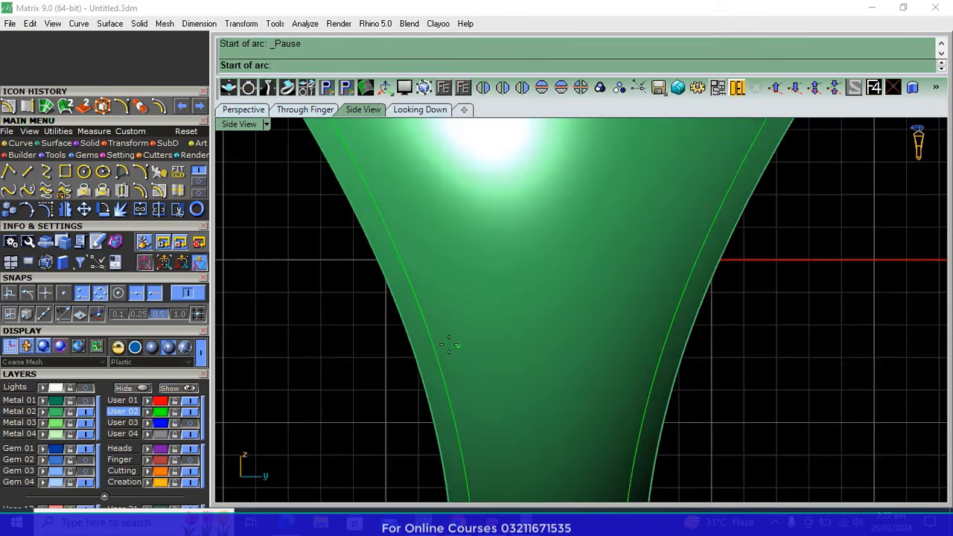
{"action": "left_click", "coordinate": [438, 356]}
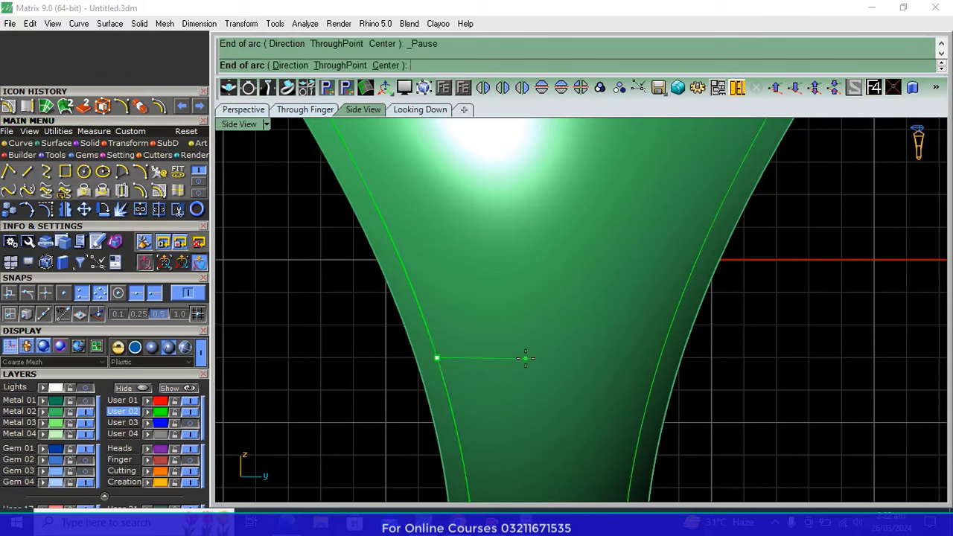
{"action": "key", "text": "Escape"}
{"action": "left_click", "coordinate": [446, 386]}
{"action": "left_click", "coordinate": [652, 386]}
{"action": "scroll", "coordinate": [640, 439], "scroll_direction": "down", "scroll_amount": 4}
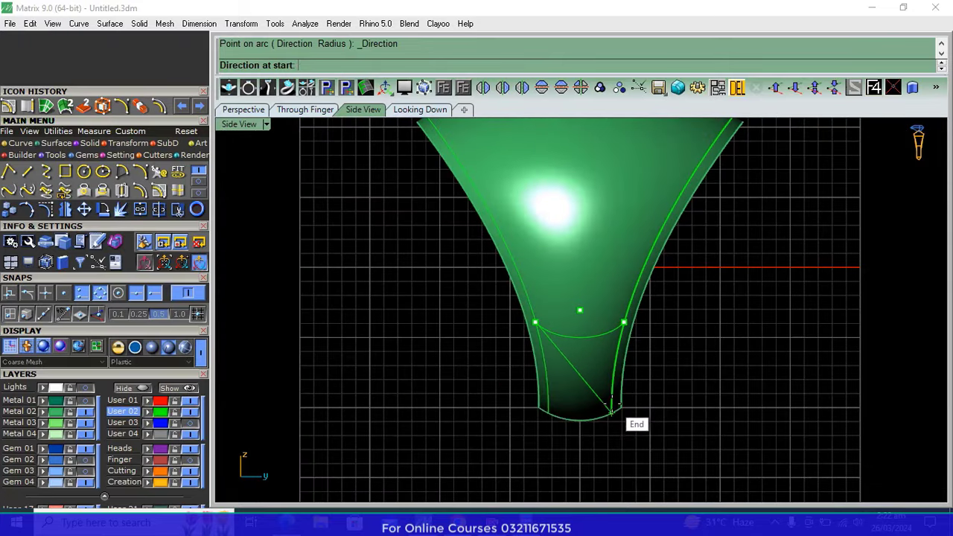
{"action": "key", "text": "Escape"}
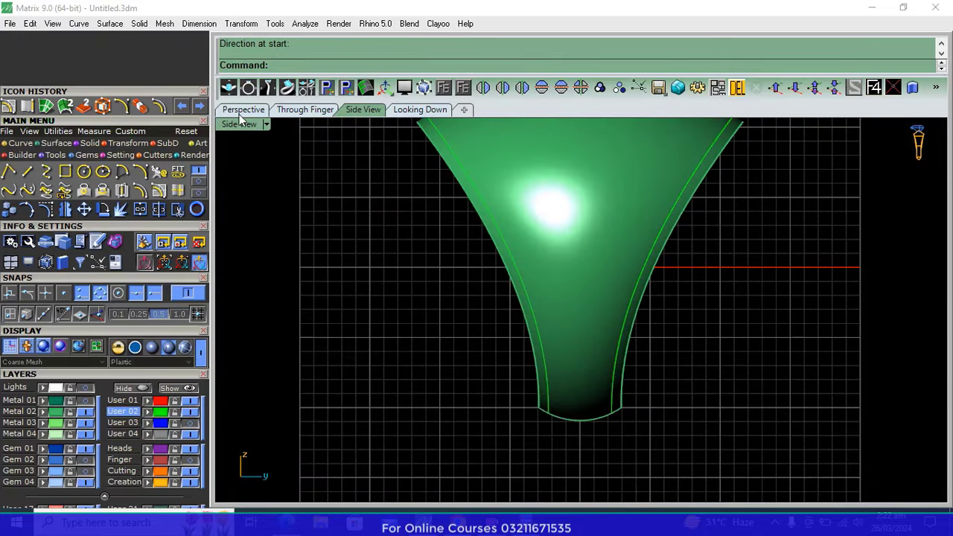
{"action": "left_click", "coordinate": [240, 119]}
{"action": "mouse_move", "coordinate": [363, 350]}
{"action": "right_mouse_down"}
{"action": "mouse_move", "coordinate": [538, 315]}
{"action": "mouse_move", "coordinate": [596, 317]}
{"action": "right_mouse_up"}
Select the curve near the ring's bottom and pull it back onto the ring surface
{"action": "scroll", "coordinate": [498, 372], "scroll_direction": "up", "scroll_amount": 3}
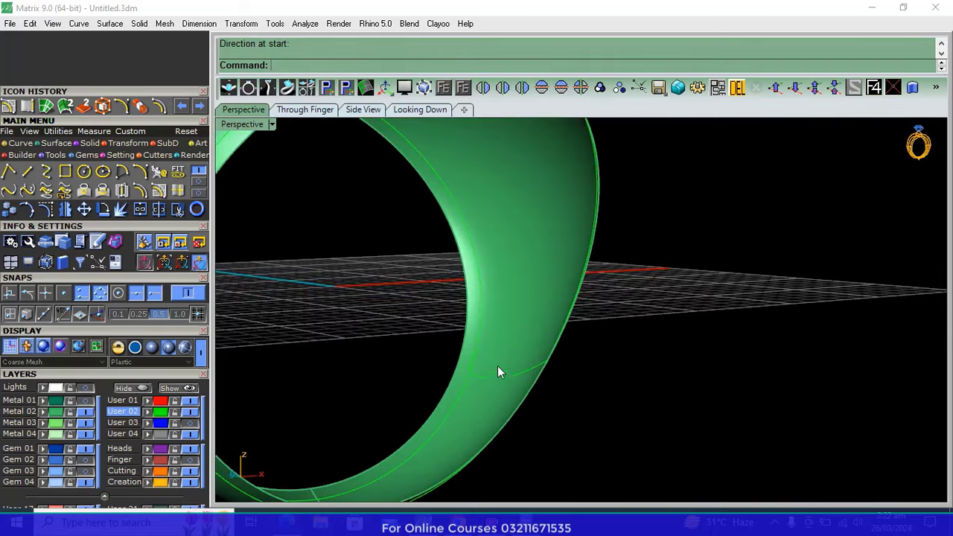
{"action": "left_click", "coordinate": [493, 373]}
{"action": "left_click", "coordinate": [489, 378]}
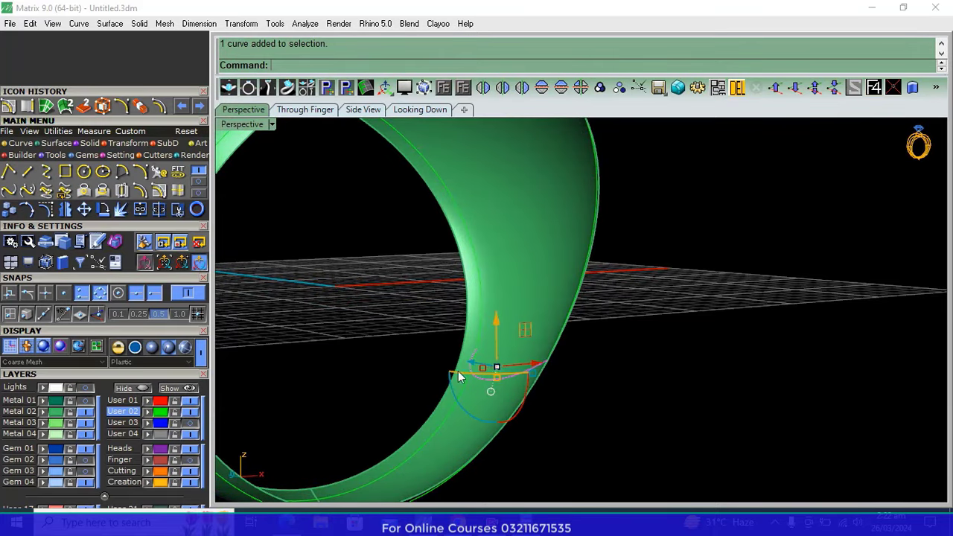
{"action": "left_click", "coordinate": [82, 191]}
{"action": "left_click", "coordinate": [531, 305]}
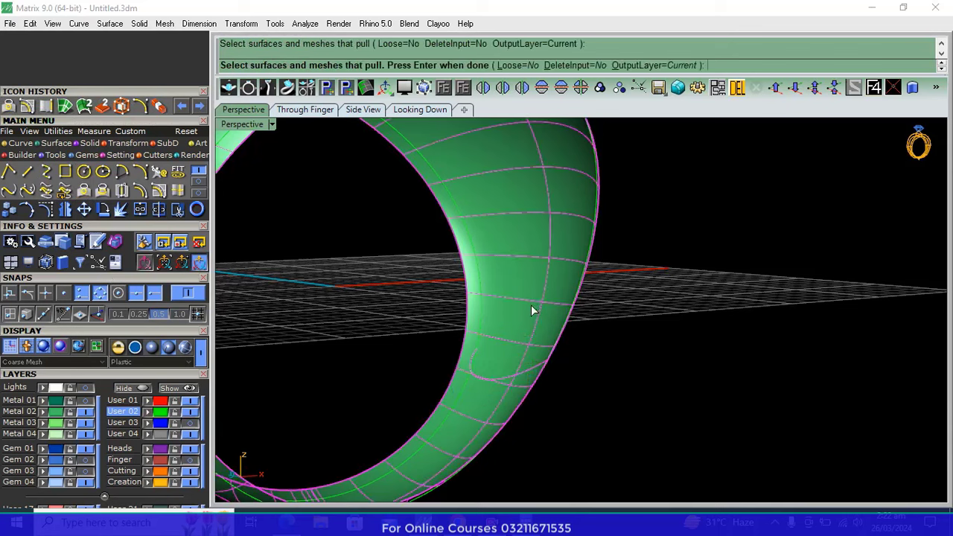
{"action": "key", "text": "Return"}
{"action": "left_click", "coordinate": [636, 353]}
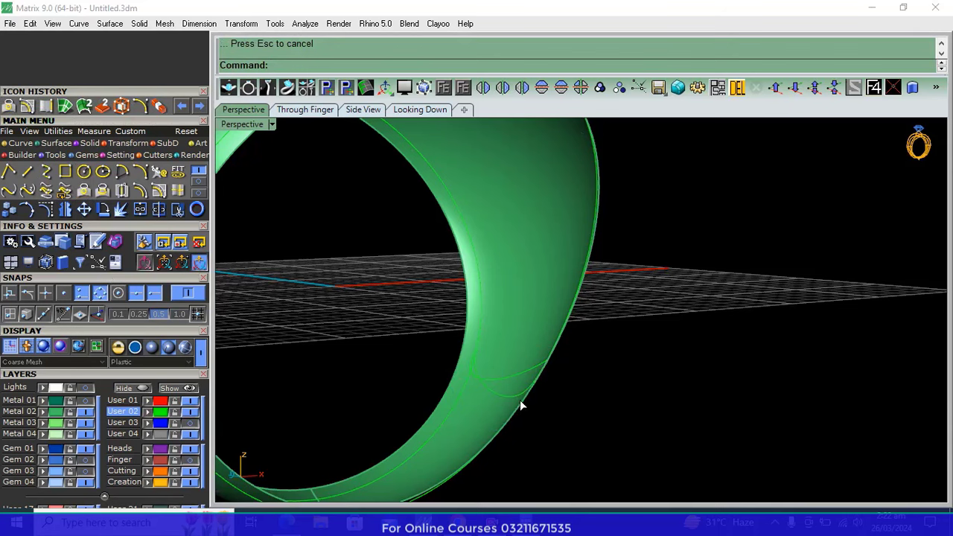
Project the curve onto the ring, then reselect it
{"action": "left_click", "coordinate": [501, 378]}
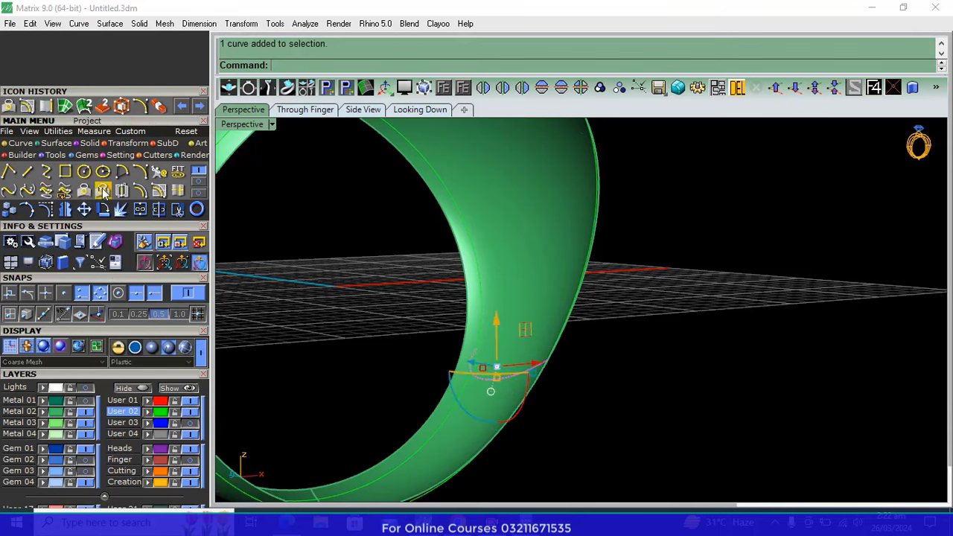
{"action": "left_click", "coordinate": [121, 191]}
{"action": "left_click", "coordinate": [502, 311]}
{"action": "key", "text": "Return"}
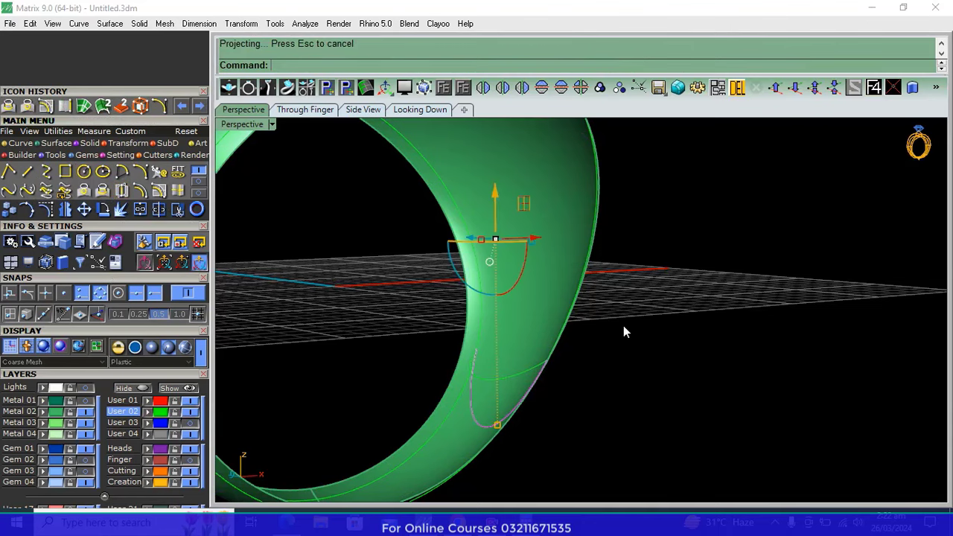
{"action": "right_click_drag", "start_coordinate": [649, 335], "coordinate": [673, 365]}
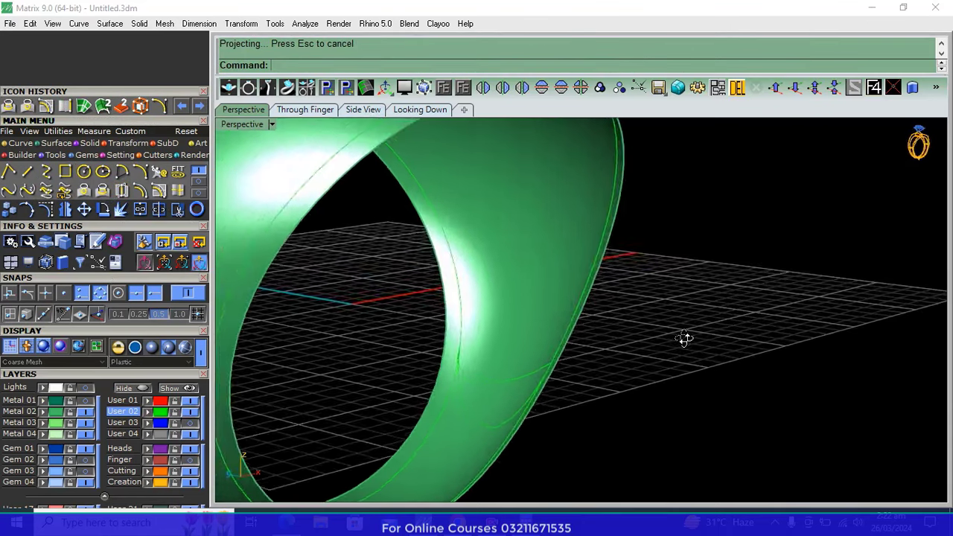
{"action": "mouse_move", "coordinate": [692, 273]}
{"action": "right_mouse_down"}
{"action": "mouse_move", "coordinate": [647, 295]}
{"action": "mouse_move", "coordinate": [606, 336]}
{"action": "mouse_move", "coordinate": [667, 313]}
{"action": "right_mouse_up"}
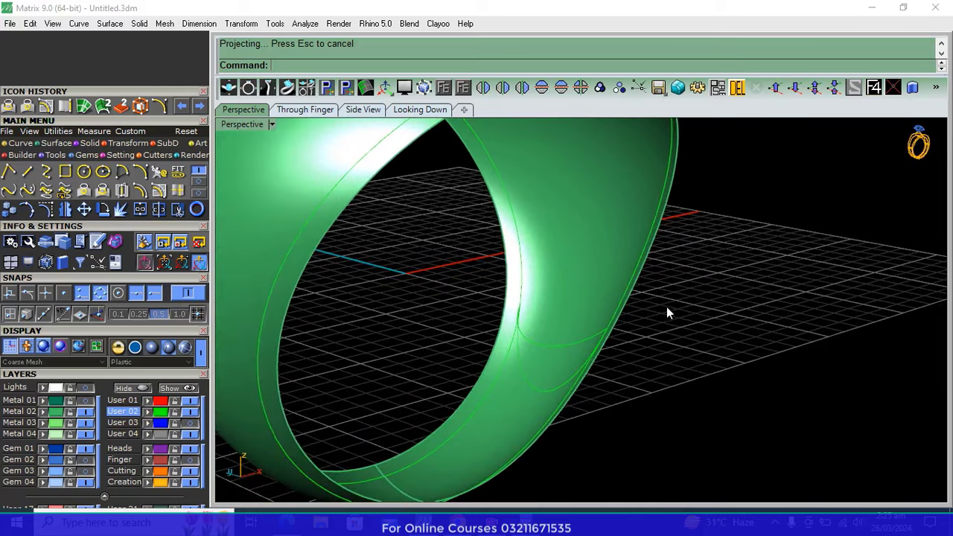
{"action": "left_click", "coordinate": [550, 349]}
Rotate the curve in Through Finger view using a centre and two reference points
{"action": "left_click", "coordinate": [307, 111]}
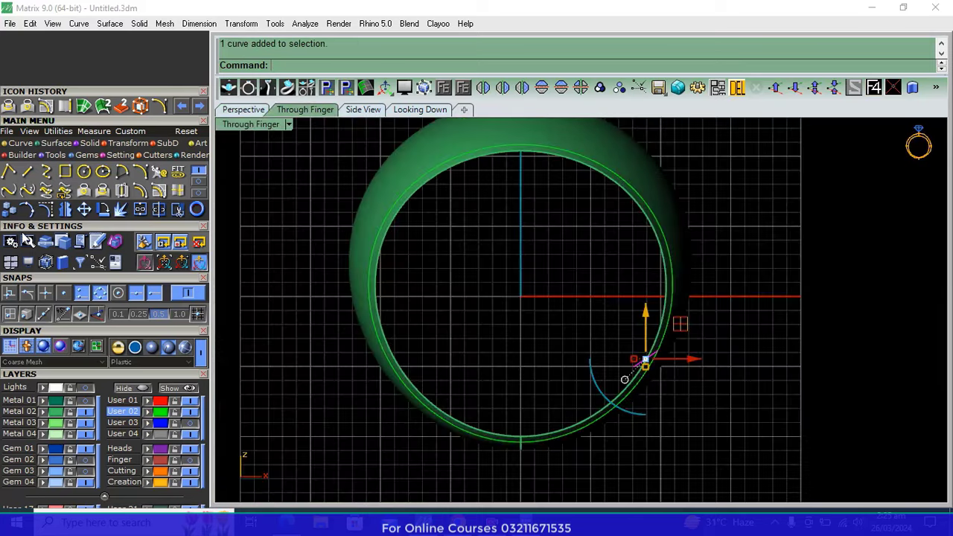
{"action": "left_click", "coordinate": [102, 209]}
{"action": "scroll", "coordinate": [648, 389], "scroll_direction": "up", "scroll_amount": 5}
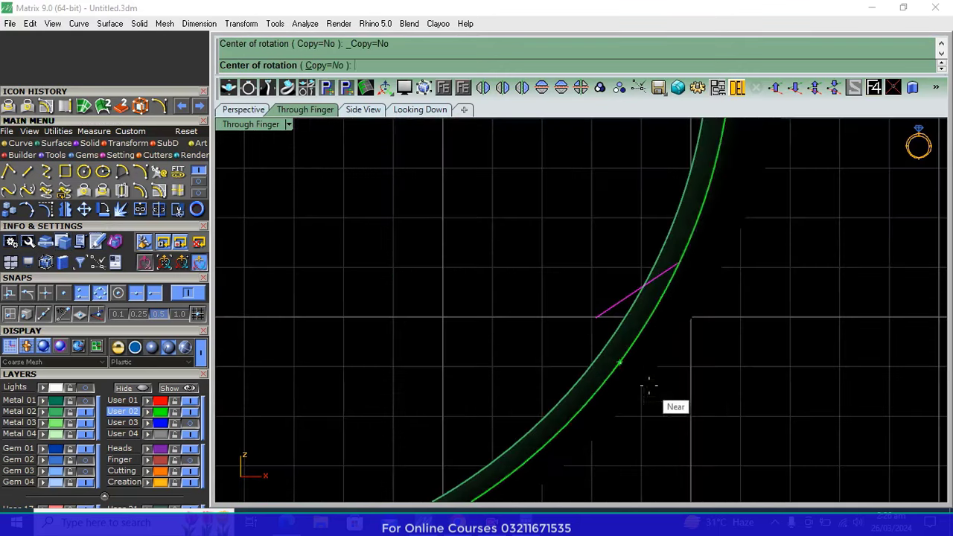
{"action": "left_click", "coordinate": [679, 262]}
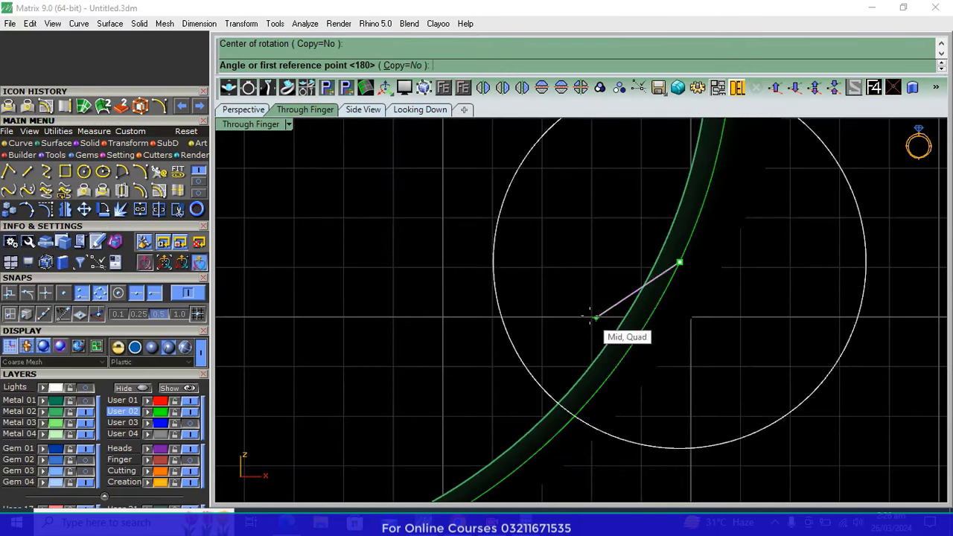
{"action": "left_click", "coordinate": [596, 319]}
{"action": "left_click", "coordinate": [695, 408]}
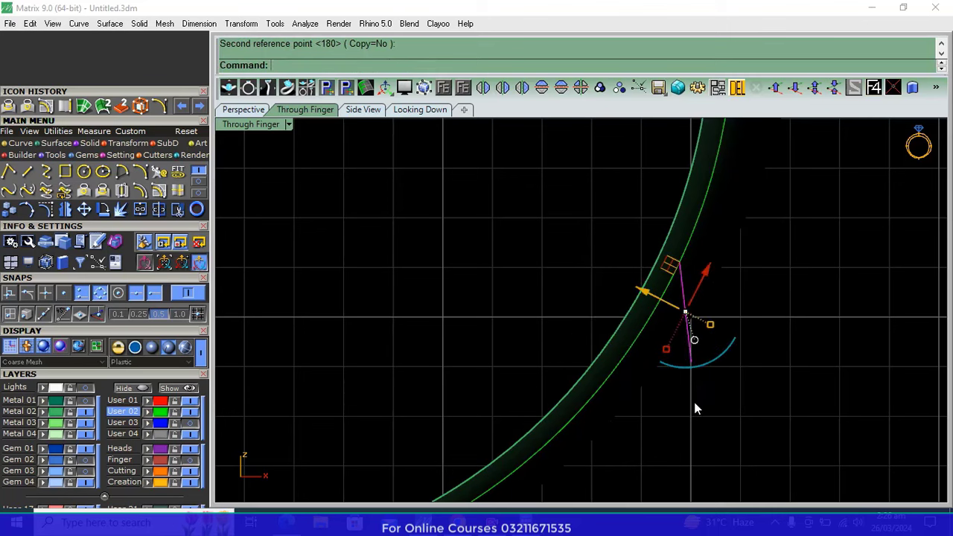
Pull the rotated curve onto the ring surface in Perspective
{"action": "left_click", "coordinate": [241, 111]}
{"action": "right_click_drag", "start_coordinate": [809, 315], "coordinate": [481, 248]}
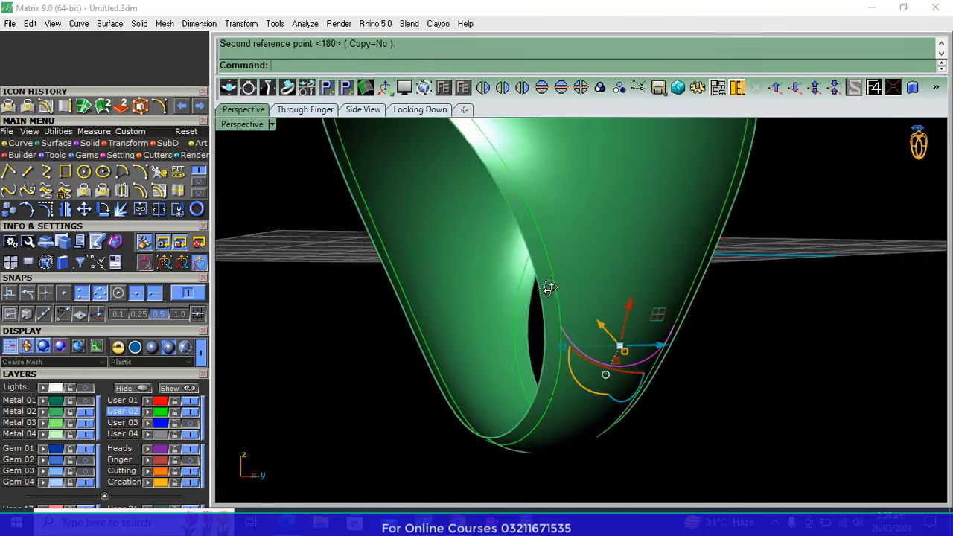
{"action": "left_click", "coordinate": [84, 191]}
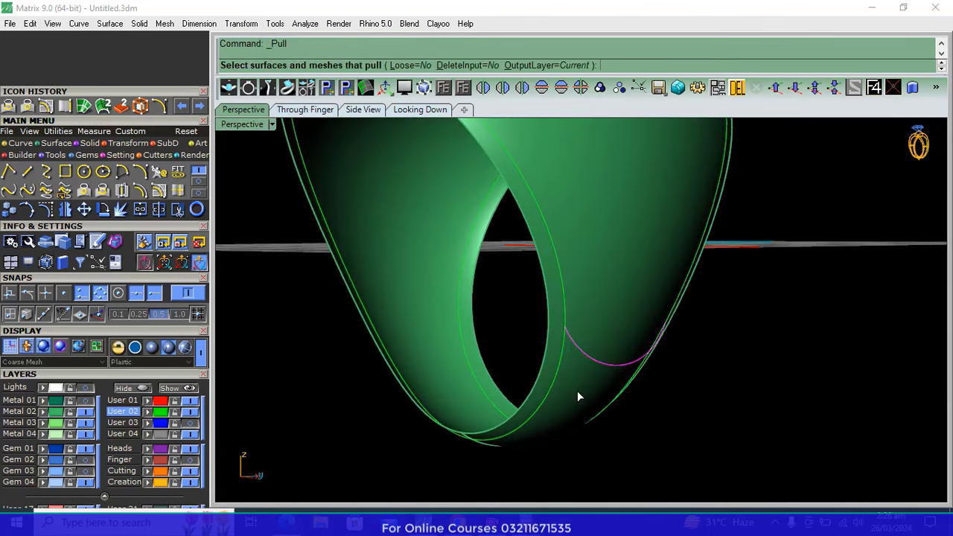
{"action": "left_click", "coordinate": [604, 309]}
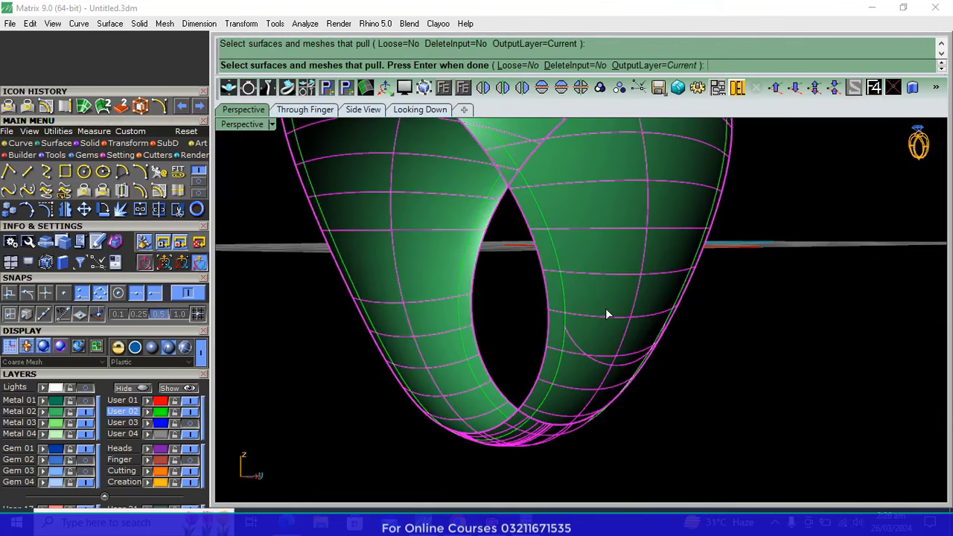
{"action": "key", "text": "Return"}
{"action": "scroll", "coordinate": [622, 378], "scroll_direction": "up", "scroll_amount": 2}
{"action": "scroll", "coordinate": [612, 372], "scroll_direction": "up", "scroll_amount": 3}
{"action": "scroll", "coordinate": [610, 359], "scroll_direction": "up", "scroll_amount": 3}
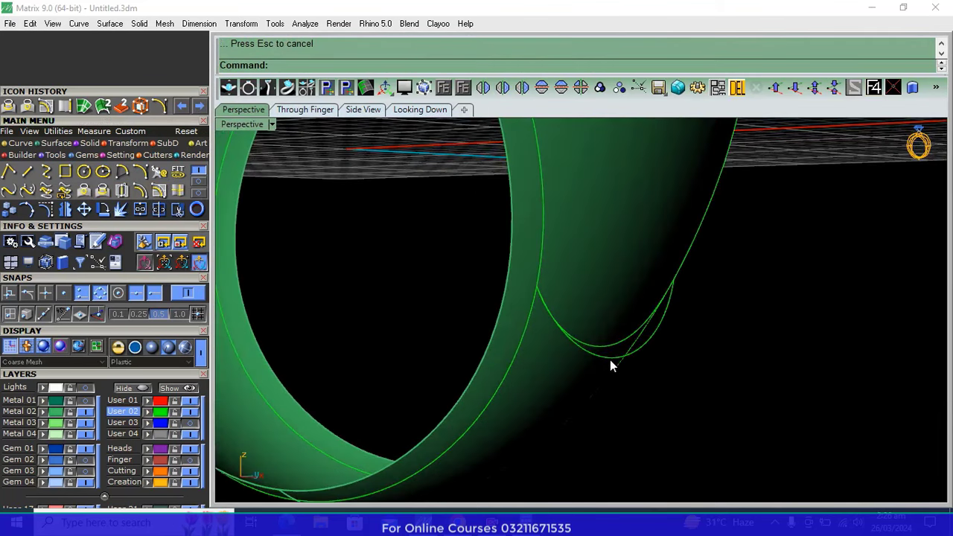
Delete the leftover curve and mirror the remaining one to the ring's opposite side
{"action": "left_click", "coordinate": [610, 360]}
{"action": "key", "text": "Delete"}
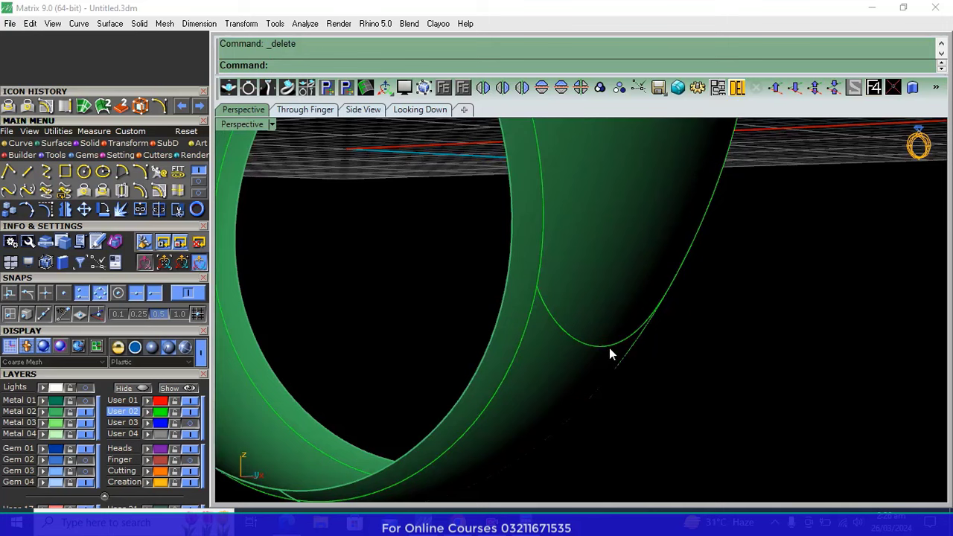
{"action": "left_click", "coordinate": [609, 347]}
{"action": "left_click", "coordinate": [502, 88]}
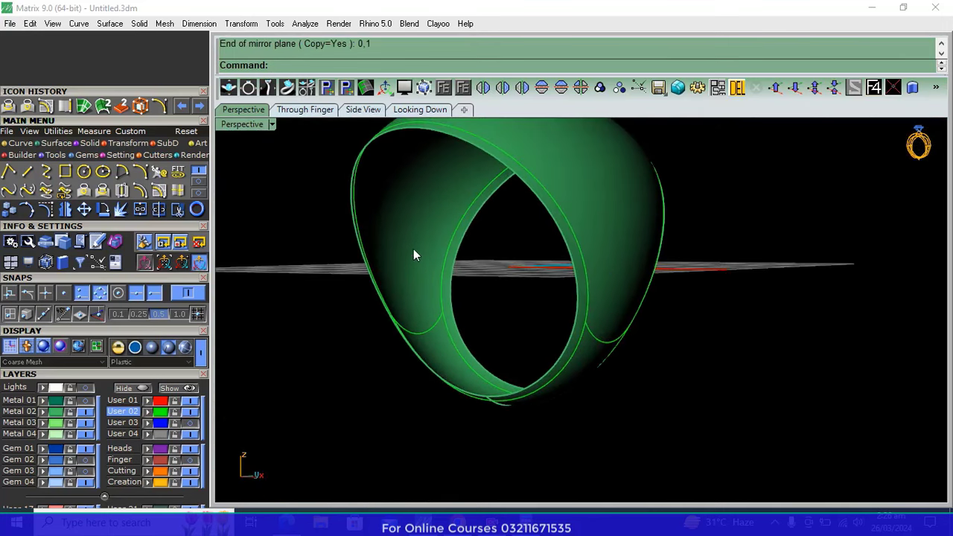
Hide the Metal 02 layer, trim the lower arcs off the four outline curves, and join them
{"action": "left_click", "coordinate": [414, 248]}
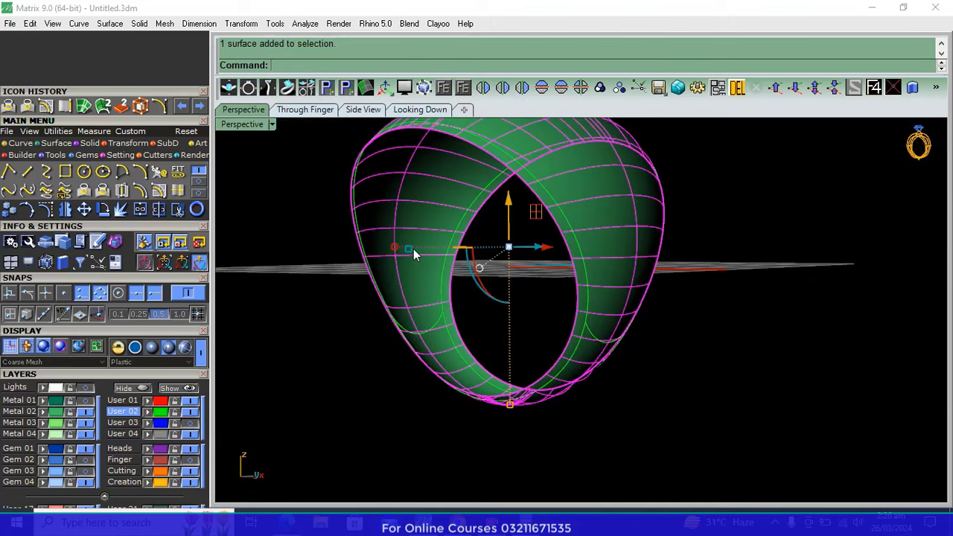
{"action": "left_click", "coordinate": [87, 412]}
{"action": "left_click_drag", "start_coordinate": [350, 419], "coordinate": [348, 417]}
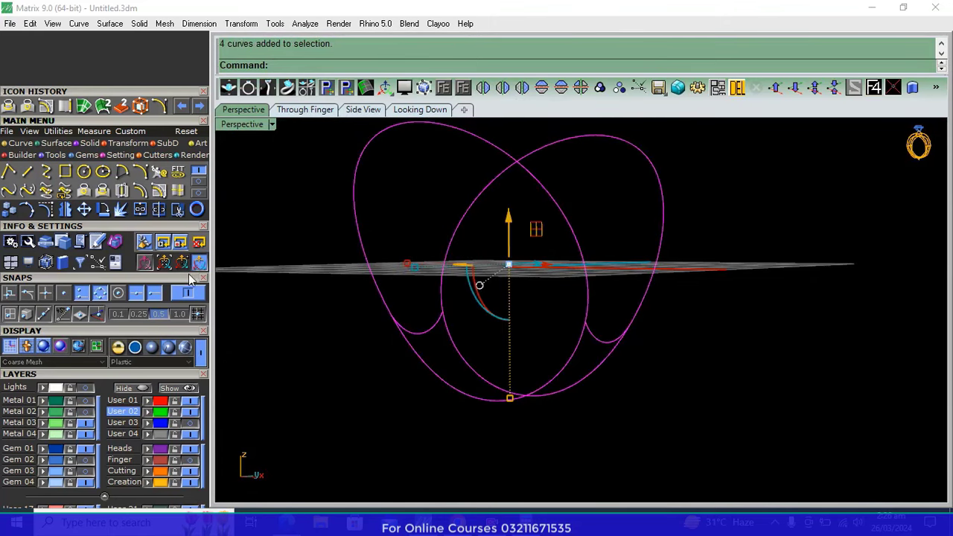
{"action": "left_click", "coordinate": [177, 210]}
{"action": "left_click", "coordinate": [477, 350]}
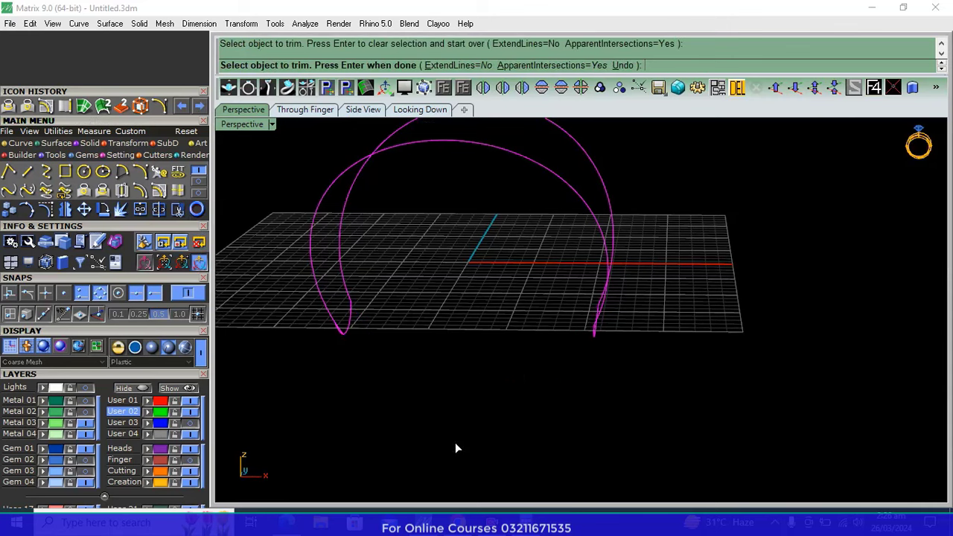
{"action": "left_click", "coordinate": [141, 210]}
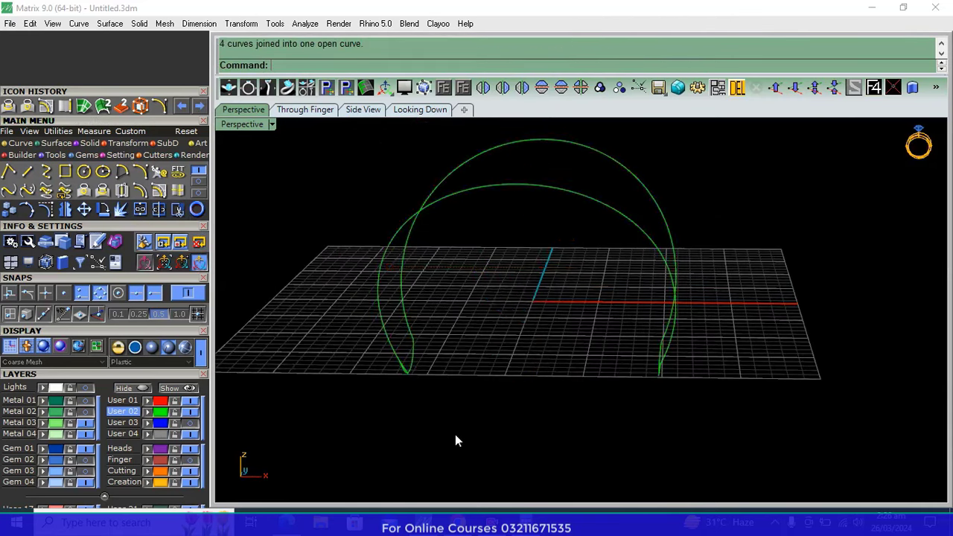
Trim away the leftover curve segment at the outline's corner
{"action": "right_click_drag", "start_coordinate": [536, 399], "coordinate": [438, 348]}
{"action": "scroll", "coordinate": [454, 320], "scroll_direction": "up", "scroll_amount": 3}
{"action": "left_click", "coordinate": [453, 320]}
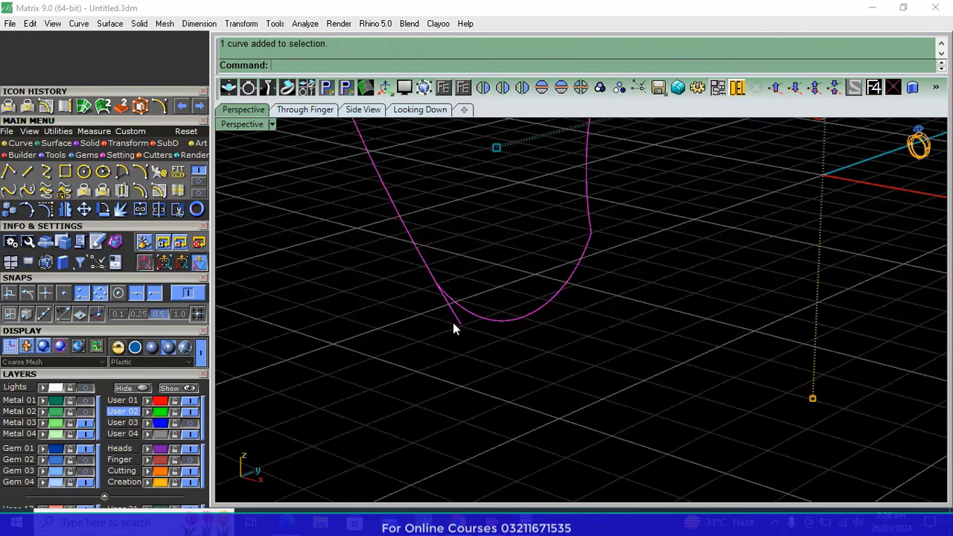
{"action": "scroll", "coordinate": [447, 320], "scroll_direction": "down", "scroll_amount": 5}
{"action": "left_click_drag", "start_coordinate": [797, 202], "coordinate": [363, 436]}
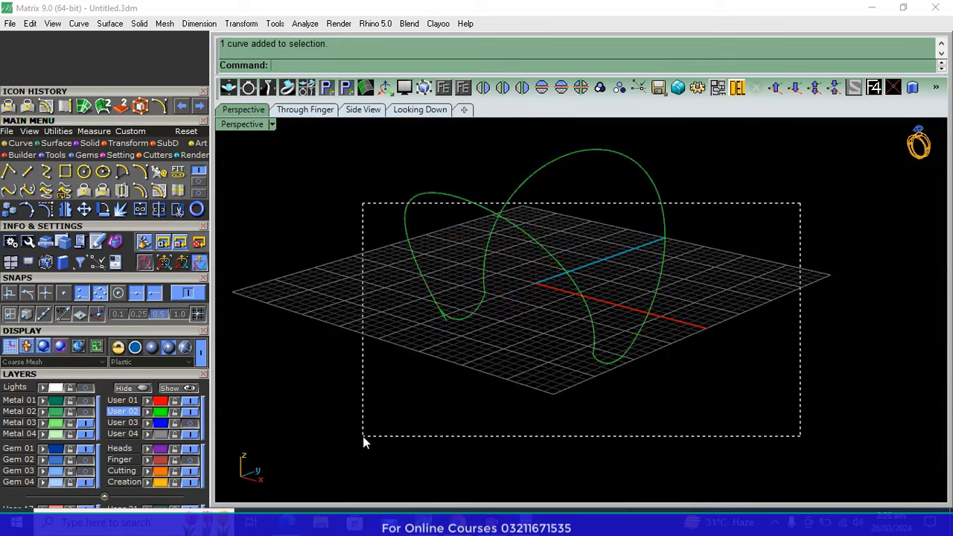
{"action": "left_click", "coordinate": [177, 209]}
{"action": "scroll", "coordinate": [424, 317], "scroll_direction": "up", "scroll_amount": 5}
{"action": "left_click", "coordinate": [454, 333]}
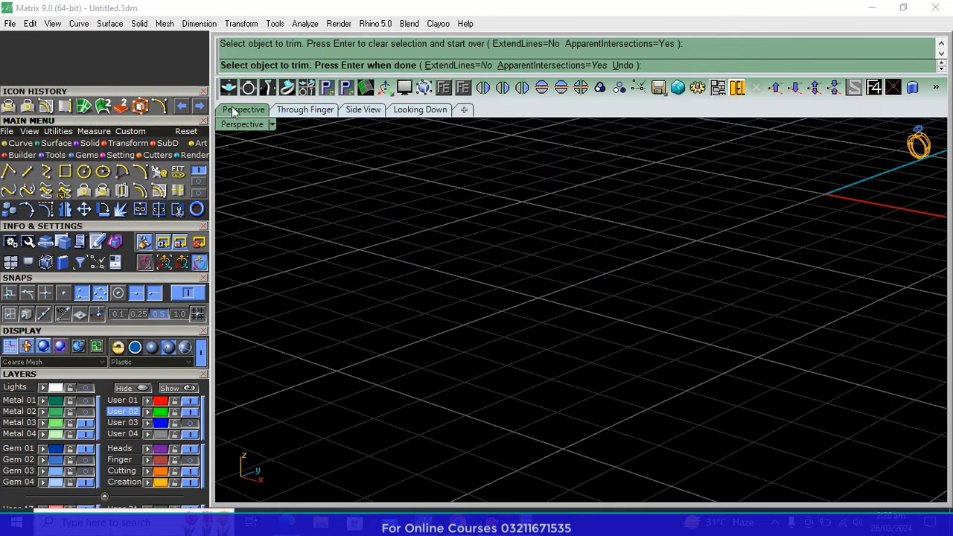
{"action": "scroll", "coordinate": [564, 374], "scroll_direction": "down", "scroll_amount": 5}
{"action": "key", "text": "Return"}
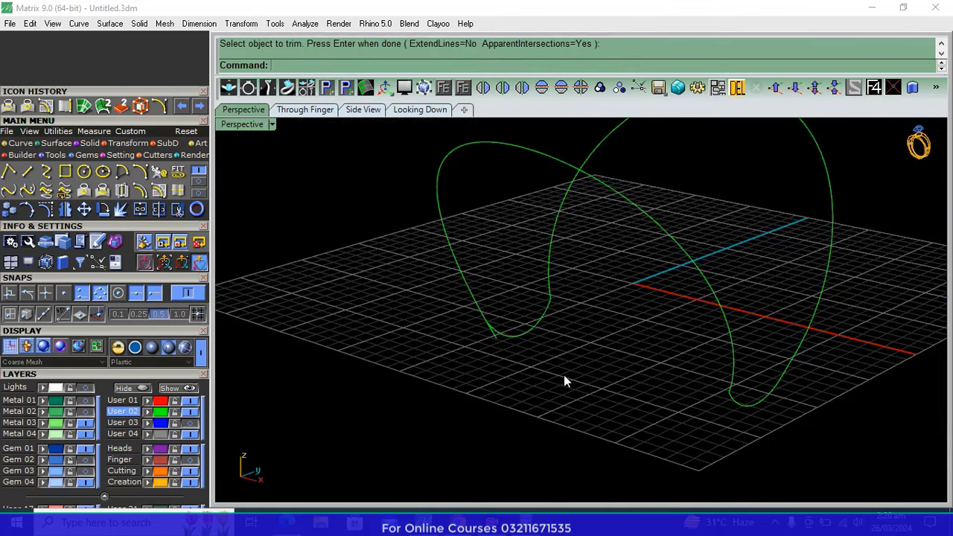
{"action": "mouse_move", "coordinate": [563, 375]}
{"action": "right_mouse_down"}
{"action": "mouse_move", "coordinate": [798, 400]}
{"action": "mouse_move", "coordinate": [496, 451]}
{"action": "right_mouse_up"}
{"action": "scroll", "coordinate": [462, 432], "scroll_direction": "up", "scroll_amount": 5}
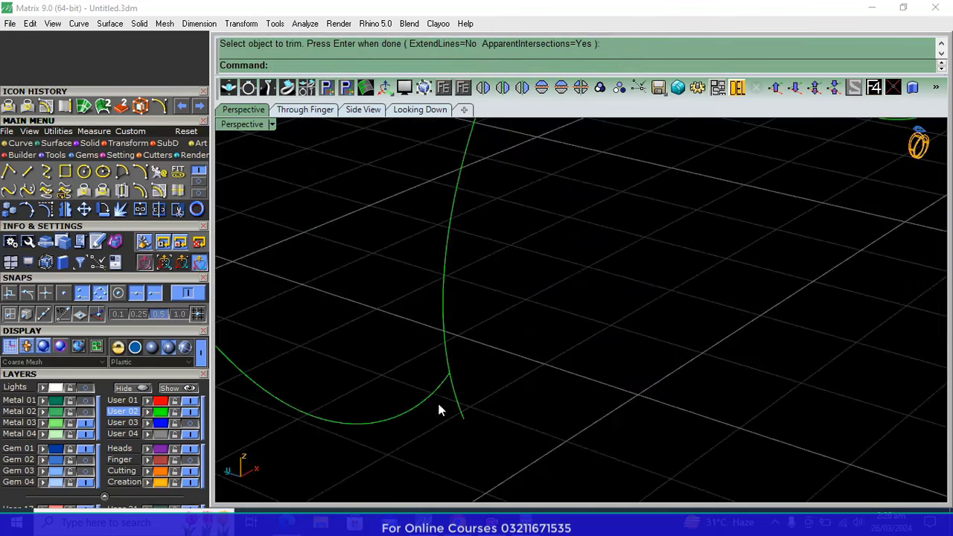
{"action": "left_click", "coordinate": [433, 401]}
Draw a vertical BothSides line through 0,0,0 in the top view
{"action": "left_click", "coordinate": [420, 110]}
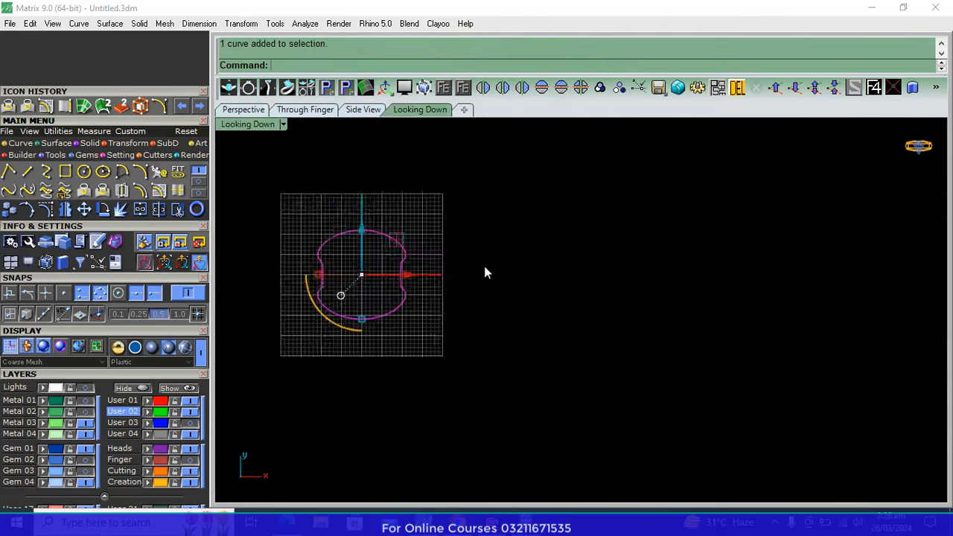
{"action": "left_click", "coordinate": [22, 173]}
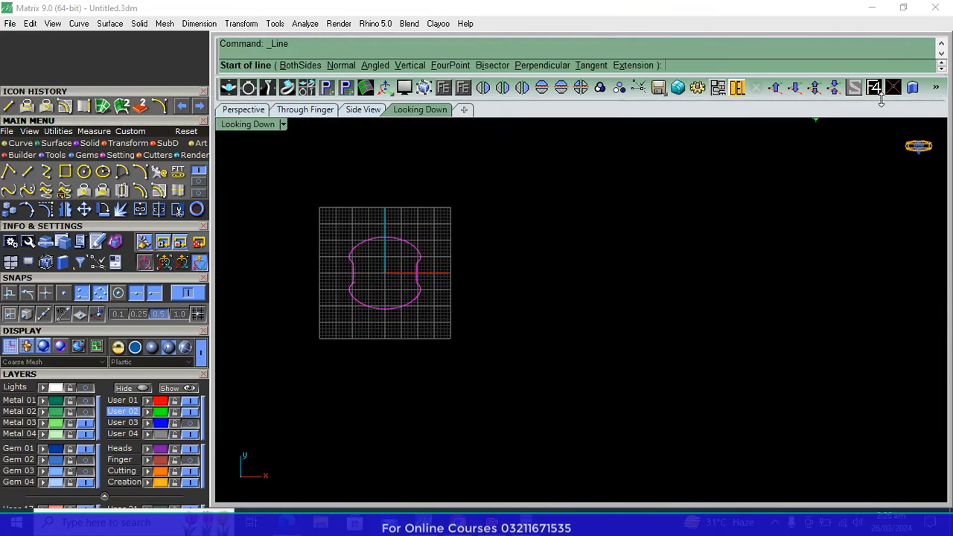
{"action": "type", "text": "0,0,0"}
{"action": "key", "text": "Return"}
{"action": "left_click", "coordinate": [296, 65]}
{"action": "left_click", "coordinate": [452, 176]}
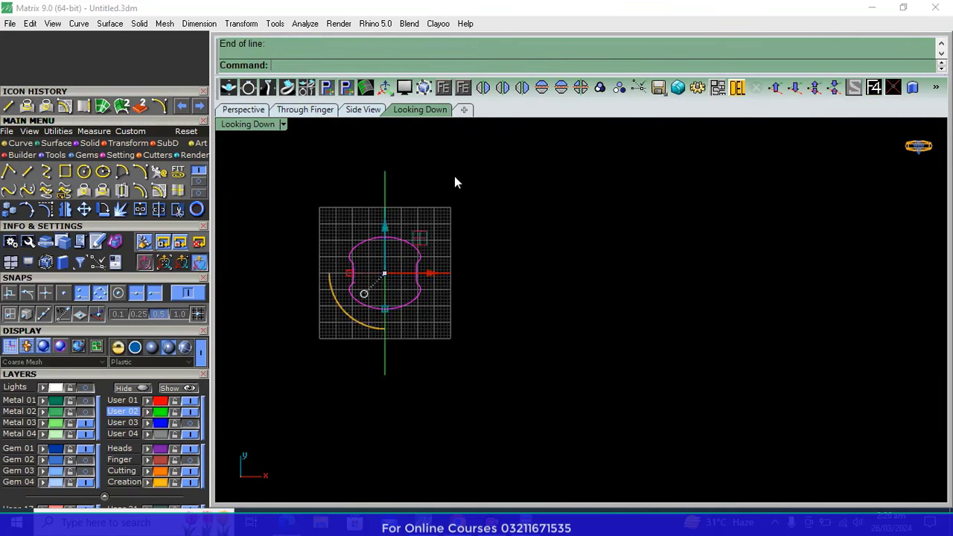
Trim away the outline's left half, mirror the right half, and delete the stray arc
{"action": "left_click", "coordinate": [178, 209]}
{"action": "scroll", "coordinate": [355, 286], "scroll_direction": "up", "scroll_amount": 2}
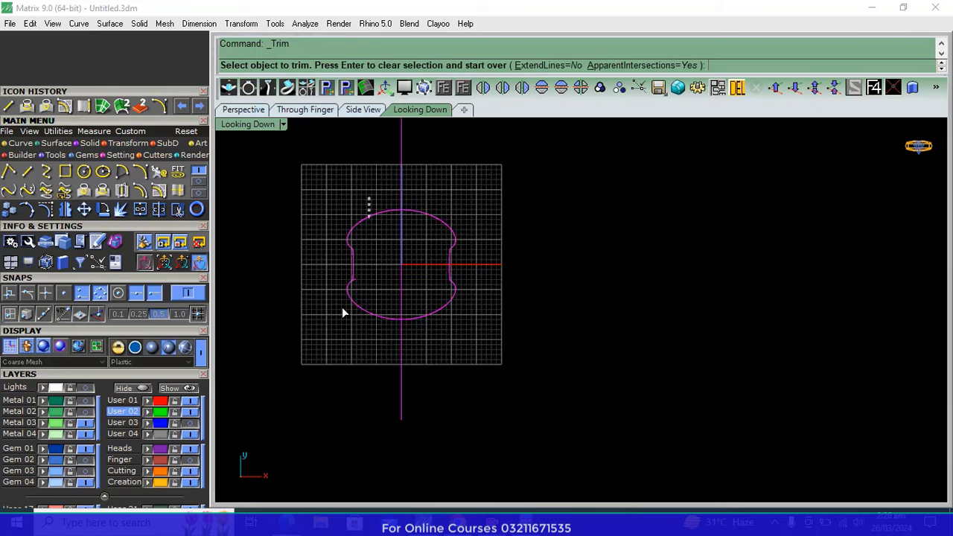
{"action": "left_click", "coordinate": [345, 308]}
{"action": "left_click_drag", "start_coordinate": [428, 339], "coordinate": [428, 337]}
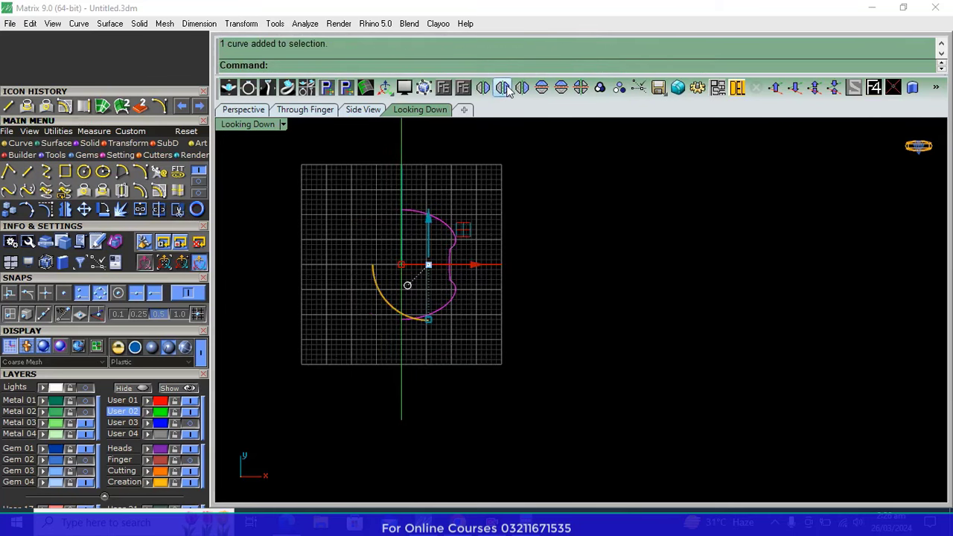
{"action": "left_click", "coordinate": [361, 305]}
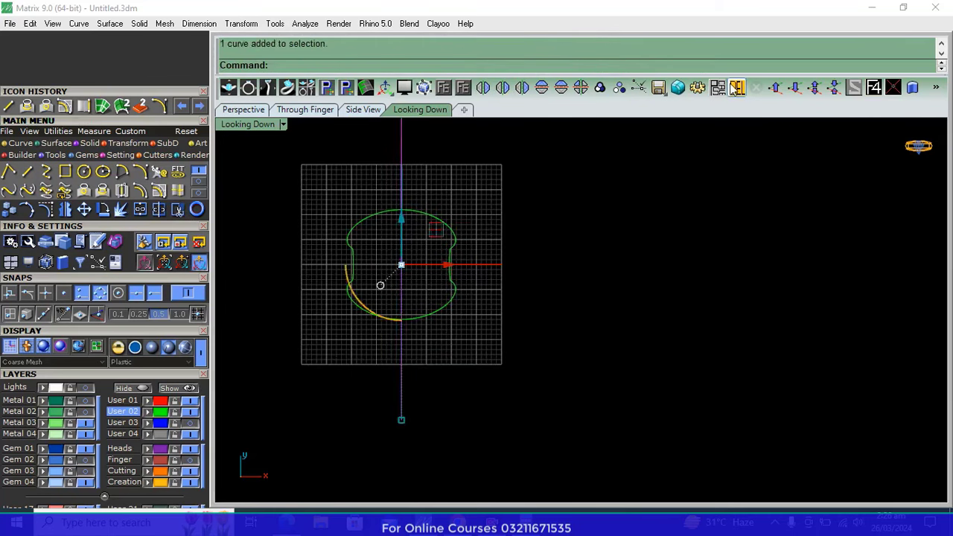
{"action": "key", "text": "Delete"}
Join the remaining curves into one closed outline
{"action": "key", "text": "ctrl+a"}
{"action": "left_click", "coordinate": [243, 109]}
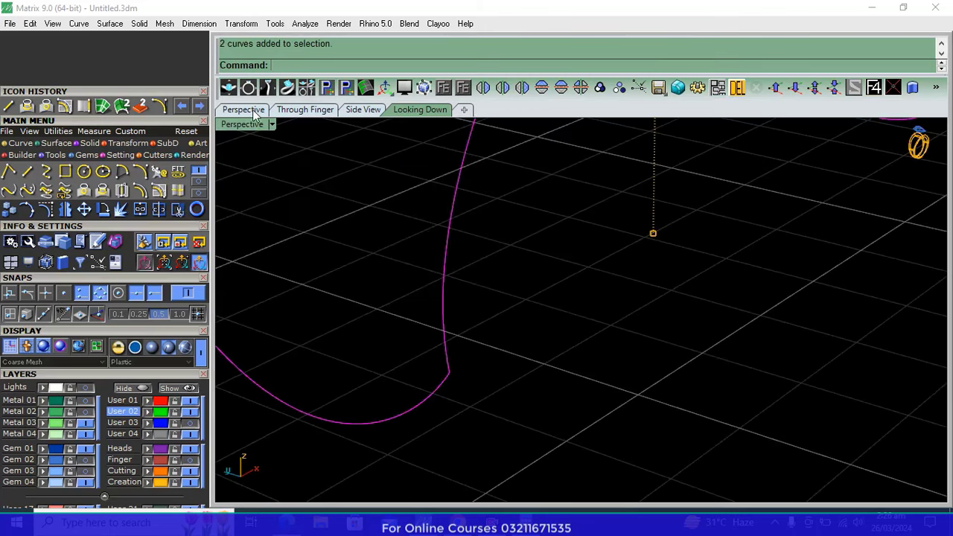
{"action": "left_click", "coordinate": [142, 211]}
{"action": "left_click", "coordinate": [456, 341]}
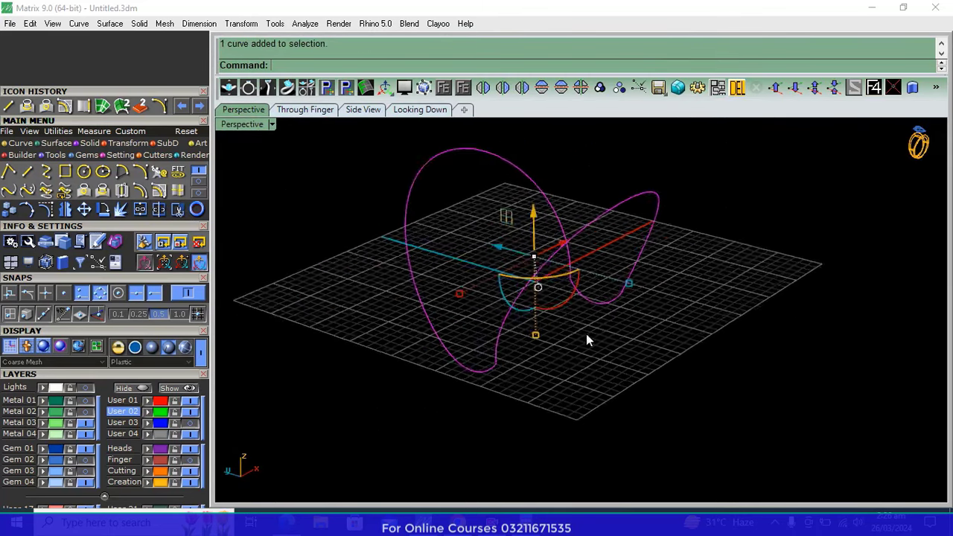
Split the green ring surface using the closed outline as the cutting curve
{"action": "left_click", "coordinate": [819, 280]}
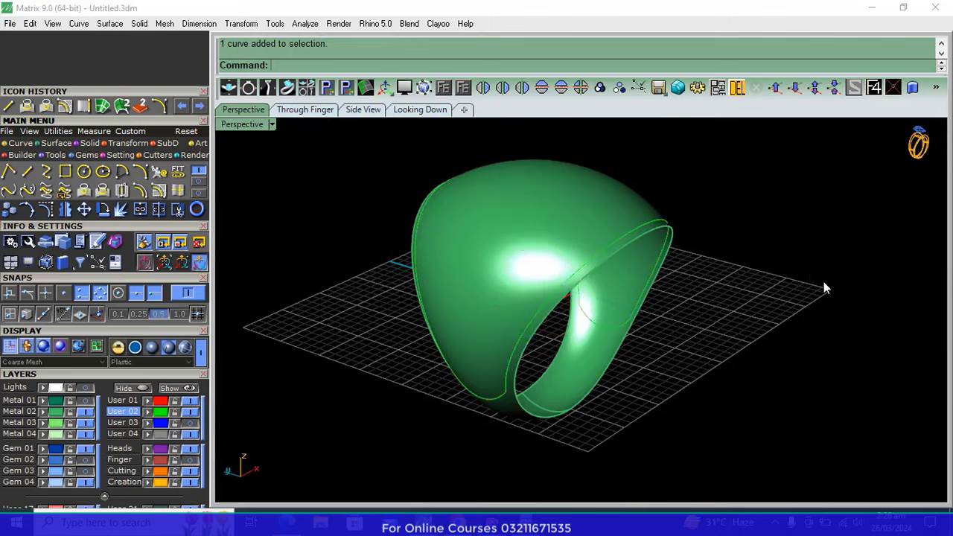
{"action": "mouse_move", "coordinate": [824, 281]}
{"action": "right_mouse_down"}
{"action": "mouse_move", "coordinate": [534, 351]}
{"action": "mouse_move", "coordinate": [572, 246]}
{"action": "right_mouse_up"}
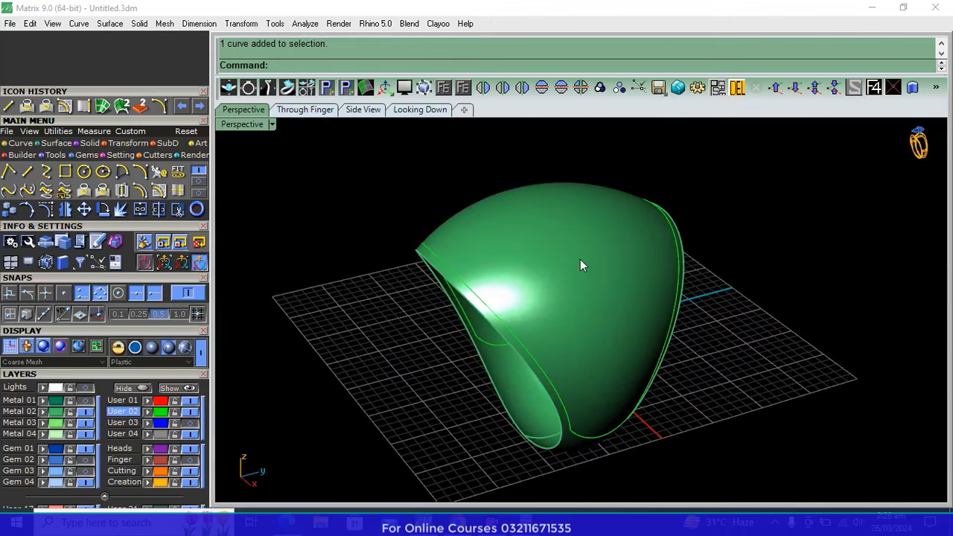
{"action": "left_click", "coordinate": [580, 259]}
{"action": "scroll", "coordinate": [514, 335], "scroll_direction": "up", "scroll_amount": 2}
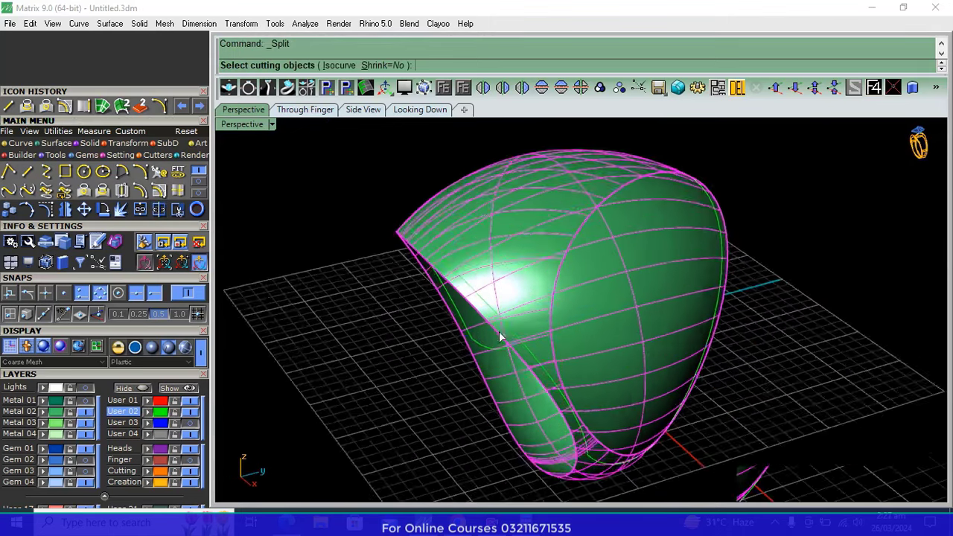
{"action": "scroll", "coordinate": [506, 334], "scroll_direction": "up", "scroll_amount": 2}
{"action": "left_click", "coordinate": [515, 320]}
{"action": "key", "text": "Return"}
Move the top dome piece to the Gem 01 layer and hide it
{"action": "left_click", "coordinate": [515, 313]}
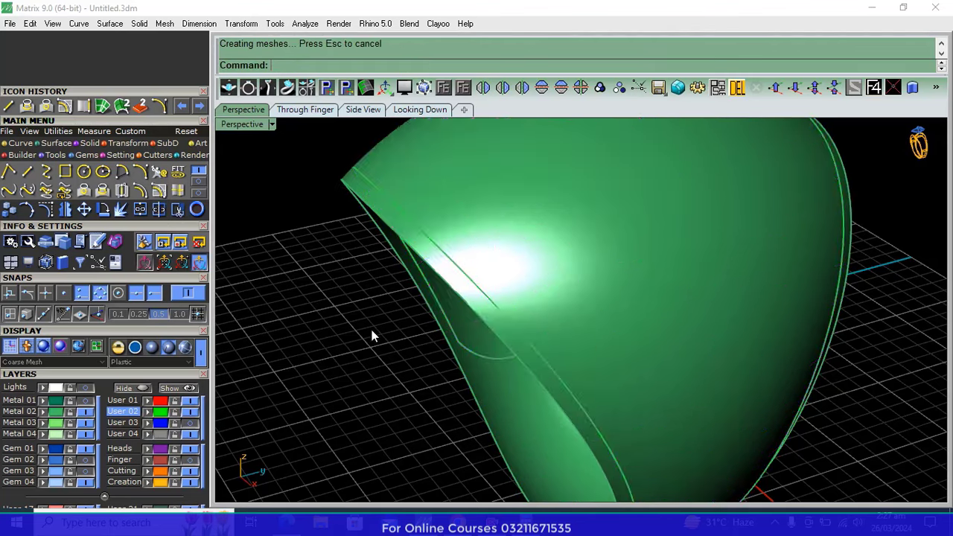
{"action": "left_click", "coordinate": [42, 449]}
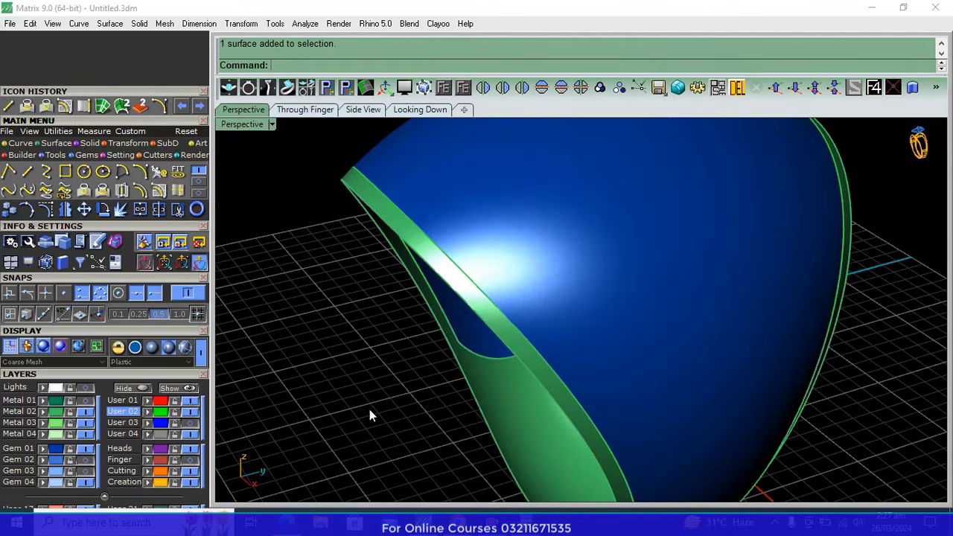
{"action": "mouse_move", "coordinate": [370, 409]}
{"action": "right_mouse_down"}
{"action": "mouse_move", "coordinate": [927, 300]}
{"action": "mouse_move", "coordinate": [767, 340]}
{"action": "right_mouse_up"}
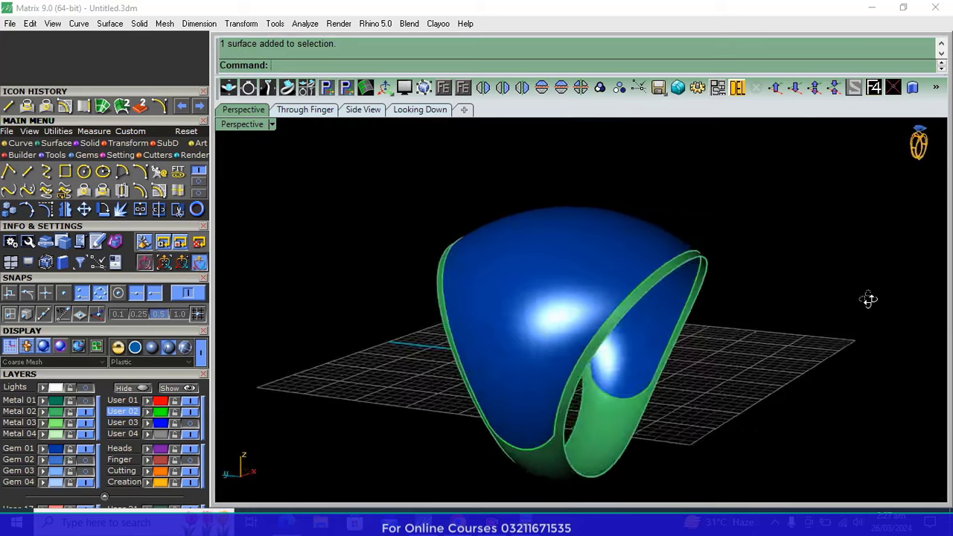
{"action": "right_click", "coordinate": [767, 339]}
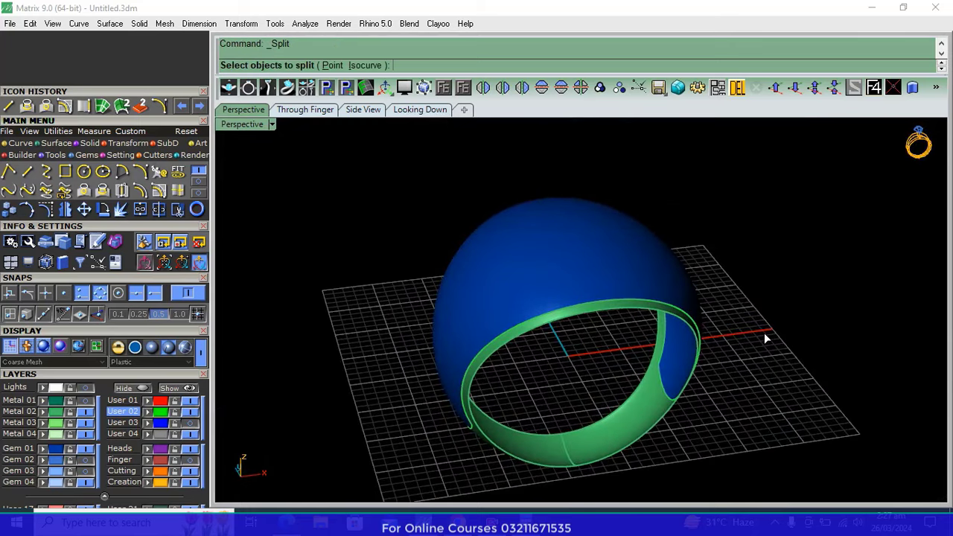
{"action": "mouse_move", "coordinate": [588, 333]}
{"action": "right_mouse_down"}
{"action": "mouse_move", "coordinate": [557, 341]}
{"action": "mouse_move", "coordinate": [587, 356]}
{"action": "right_mouse_up"}
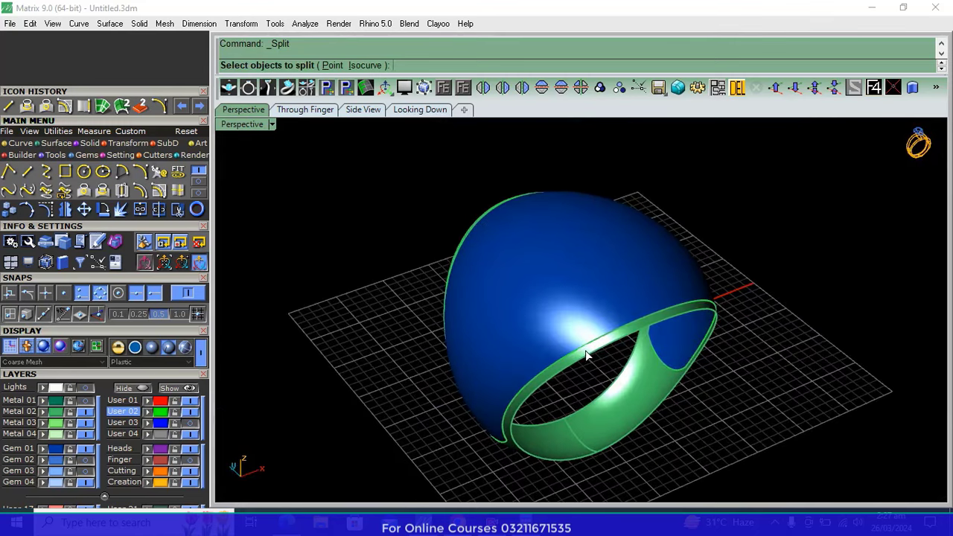
{"action": "left_click", "coordinate": [87, 449]}
Show the other rings' layer, select the shank band, and complete the split
{"action": "left_click", "coordinate": [87, 400]}
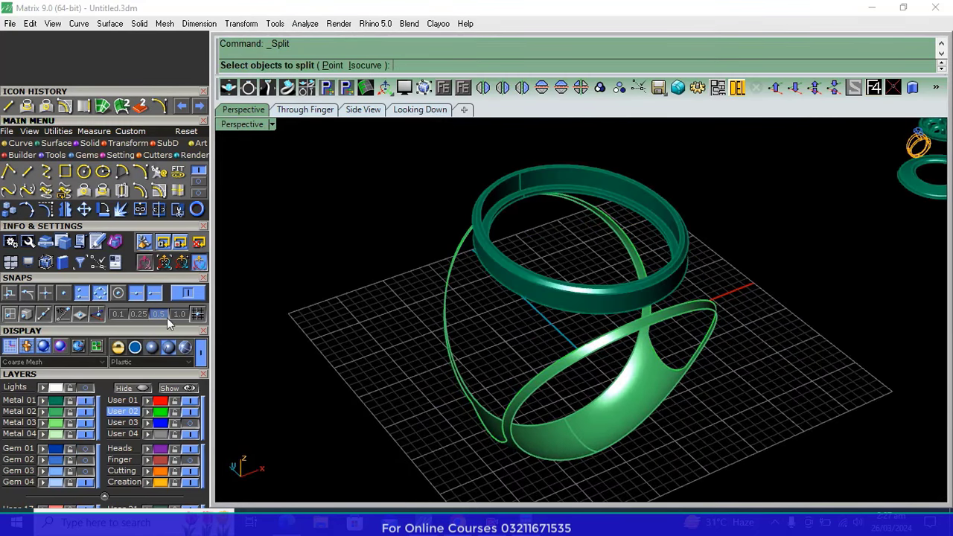
{"action": "mouse_move", "coordinate": [566, 302]}
{"action": "right_mouse_down"}
{"action": "mouse_move", "coordinate": [691, 277]}
{"action": "mouse_move", "coordinate": [622, 294]}
{"action": "mouse_move", "coordinate": [596, 286]}
{"action": "mouse_move", "coordinate": [516, 296]}
{"action": "mouse_move", "coordinate": [549, 315]}
{"action": "mouse_move", "coordinate": [536, 388]}
{"action": "right_mouse_up"}
{"action": "scroll", "coordinate": [524, 473], "scroll_direction": "up", "scroll_amount": 3}
{"action": "left_click", "coordinate": [530, 440]}
{"action": "scroll", "coordinate": [596, 387], "scroll_direction": "down", "scroll_amount": 3}
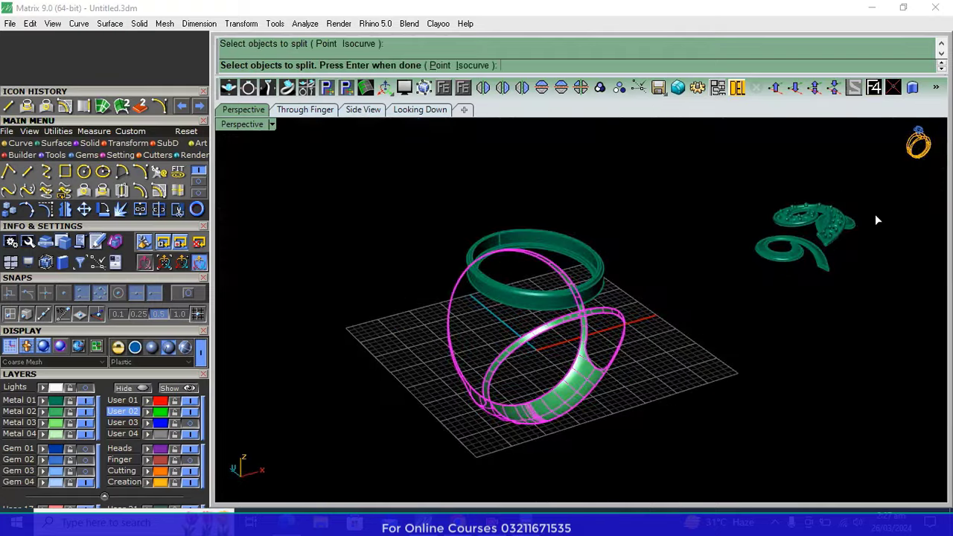
{"action": "left_click", "coordinate": [414, 110]}
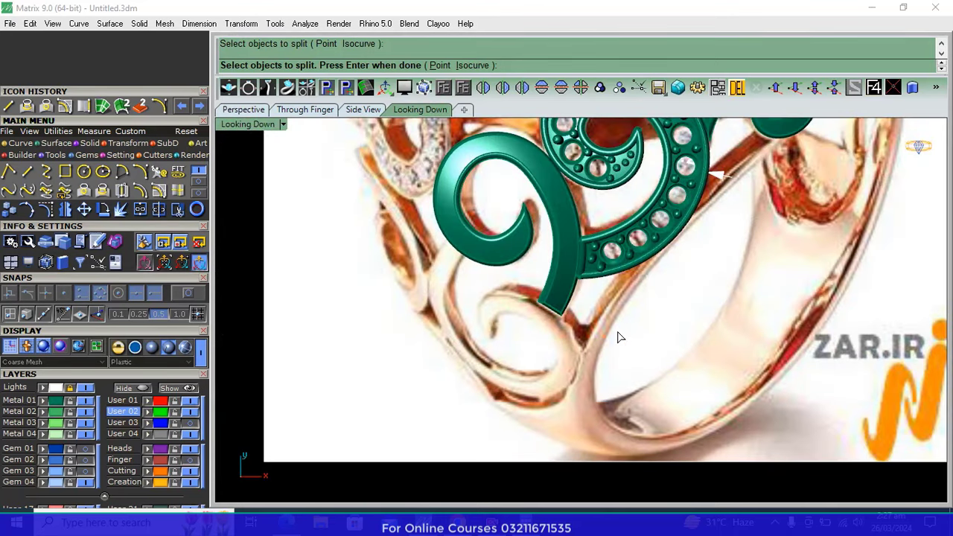
{"action": "scroll", "coordinate": [620, 337], "scroll_direction": "down", "scroll_amount": 5}
{"action": "left_click", "coordinate": [298, 111]}
{"action": "scroll", "coordinate": [566, 313], "scroll_direction": "down", "scroll_amount": 3}
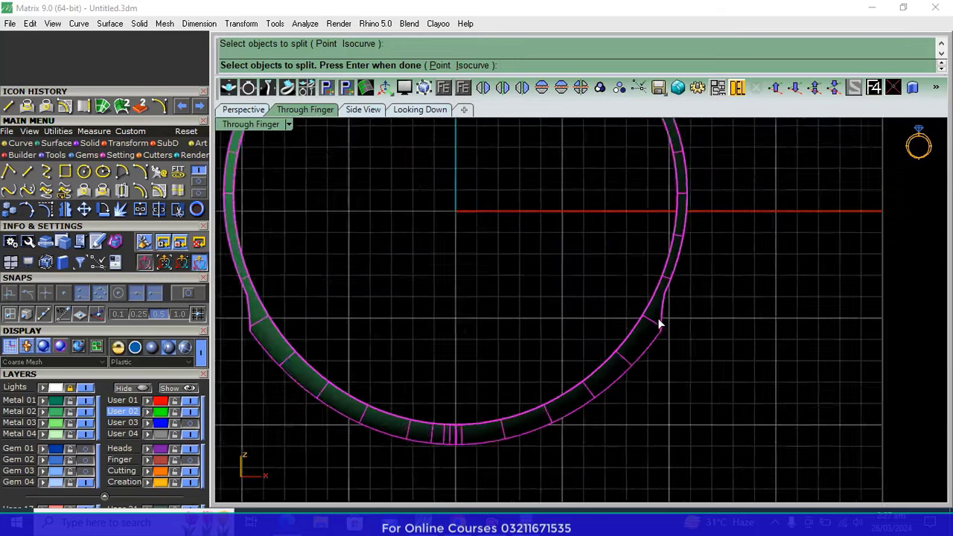
{"action": "left_click", "coordinate": [241, 111]}
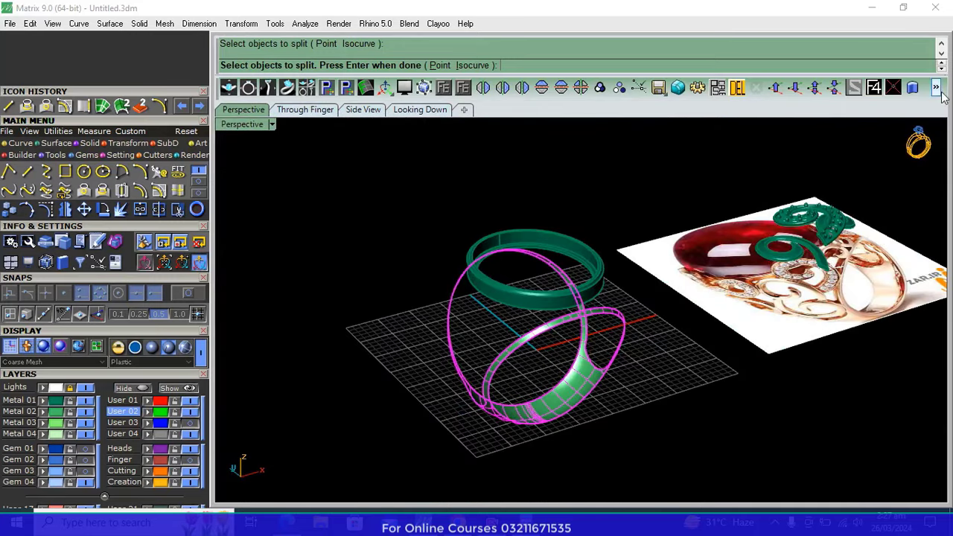
{"action": "key", "text": "Return"}
{"action": "key", "text": "Return"}
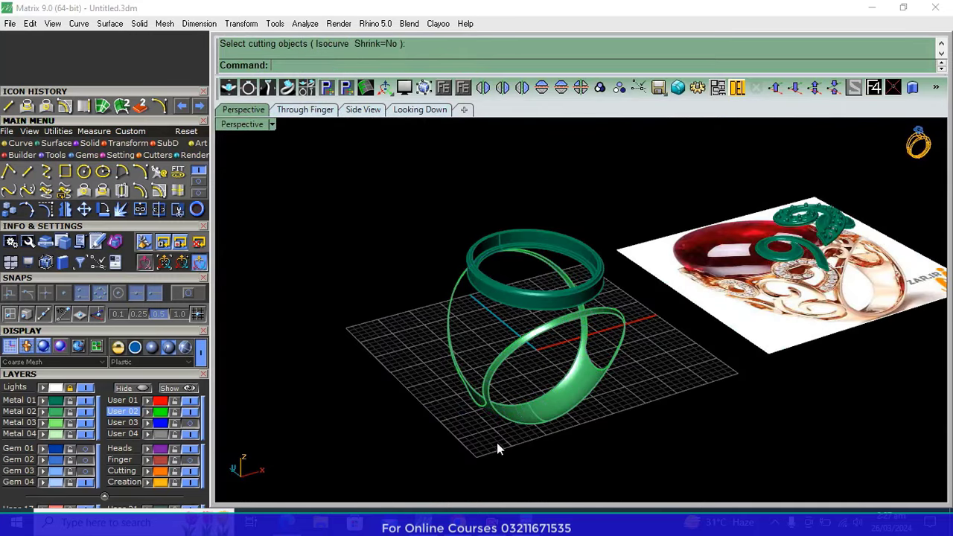
Offset the lower band surface into a solid 0.3 thick
{"action": "left_click", "coordinate": [558, 408]}
{"action": "left_click", "coordinate": [936, 88]}
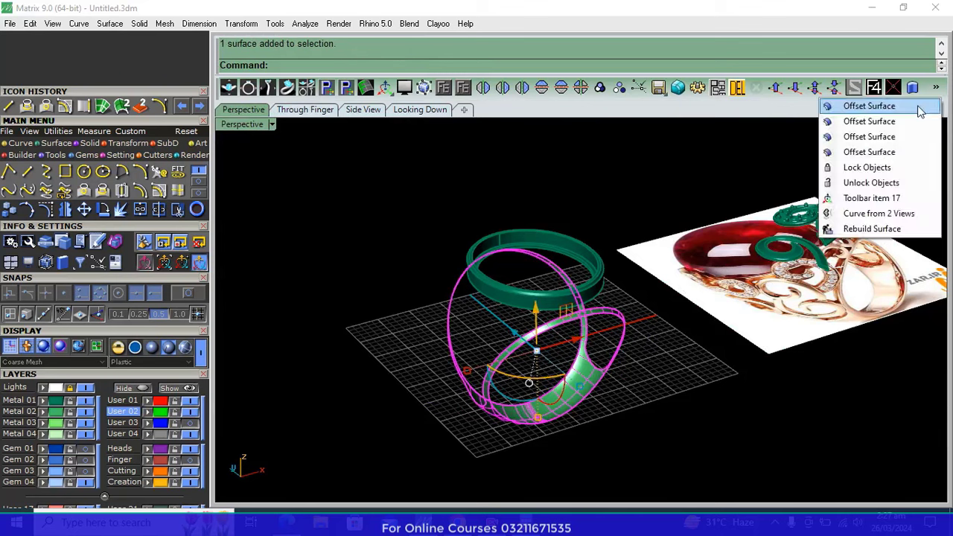
{"action": "left_click", "coordinate": [886, 105]}
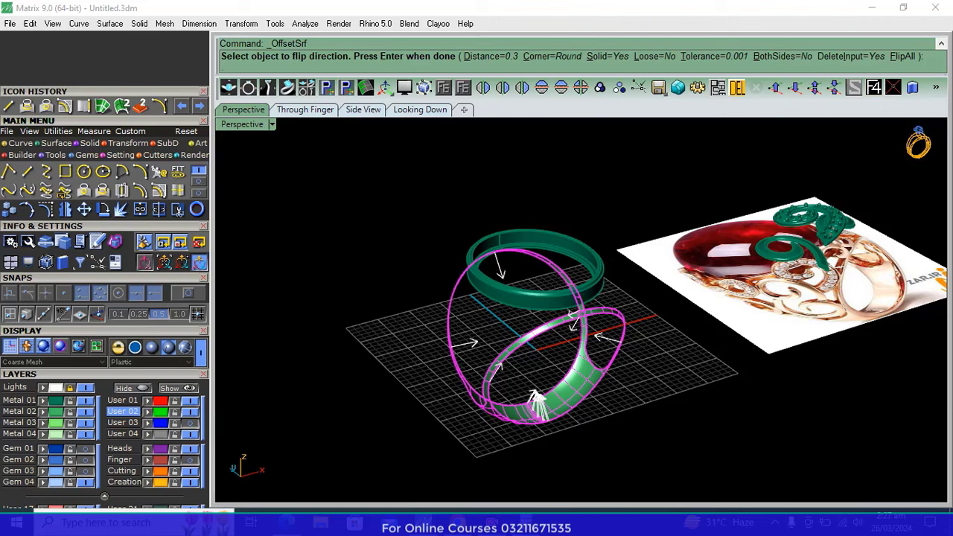
Offset the lower shank surface 0.7 into a solid band, then check it in Through Finger and Perspective
{"action": "key", "text": "Return"}
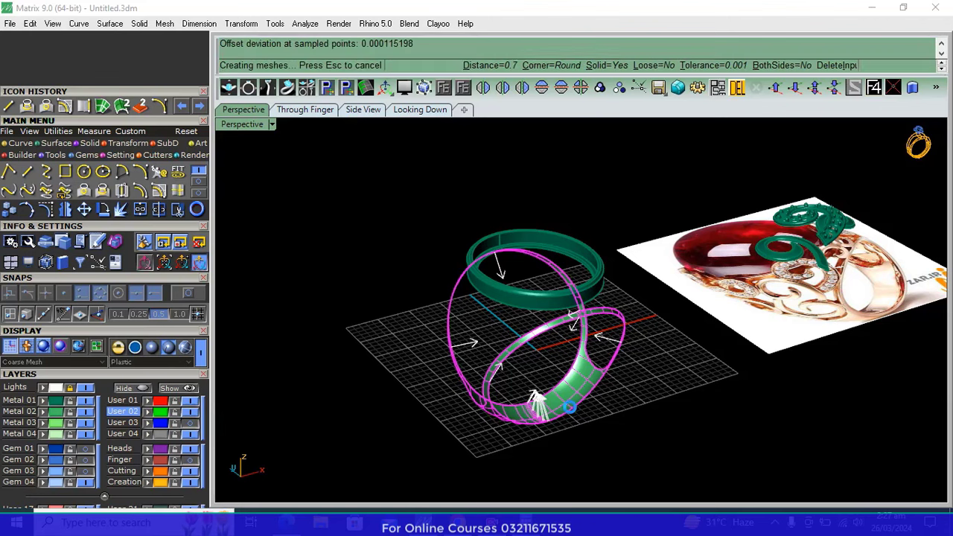
{"action": "scroll", "coordinate": [573, 440], "scroll_direction": "up", "scroll_amount": 5}
{"action": "right_click_drag", "start_coordinate": [514, 424], "coordinate": [508, 329]}
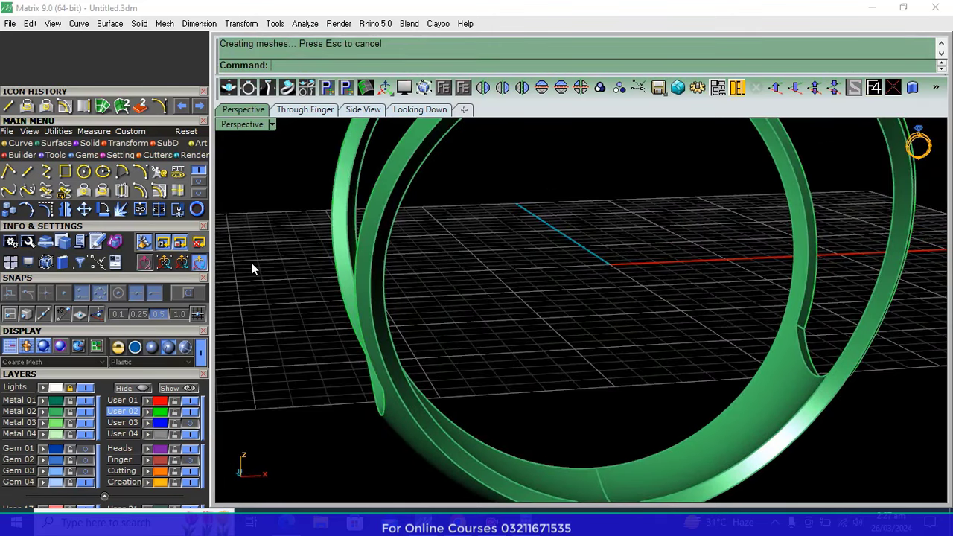
{"action": "left_click", "coordinate": [297, 110]}
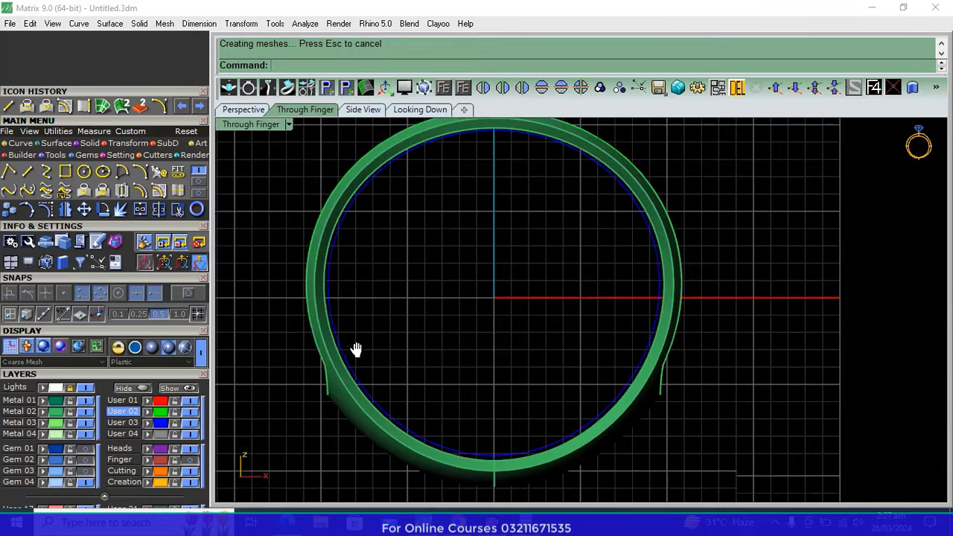
{"action": "left_click", "coordinate": [246, 110]}
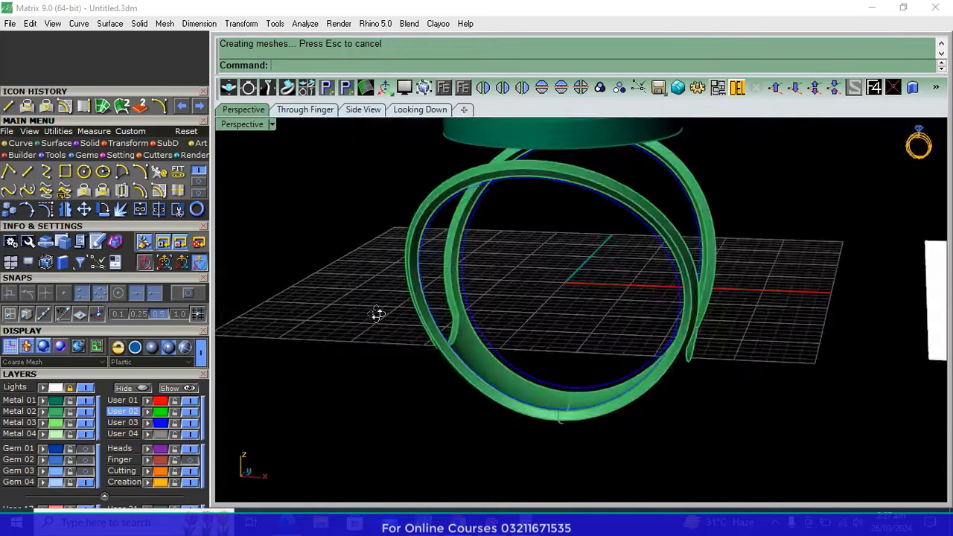
{"action": "right_click_drag", "start_coordinate": [540, 343], "coordinate": [396, 312]}
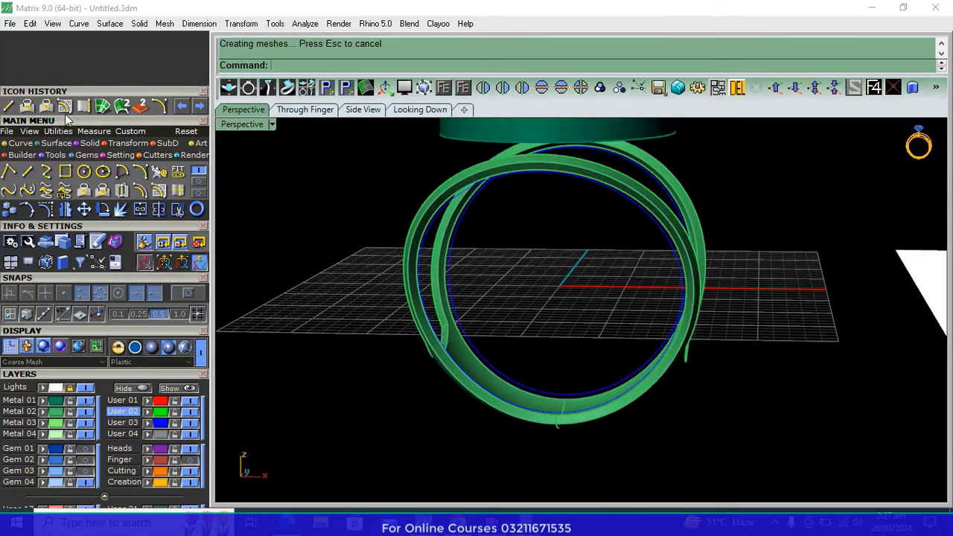
{"action": "scroll", "coordinate": [451, 259], "scroll_direction": "up", "scroll_amount": 5}
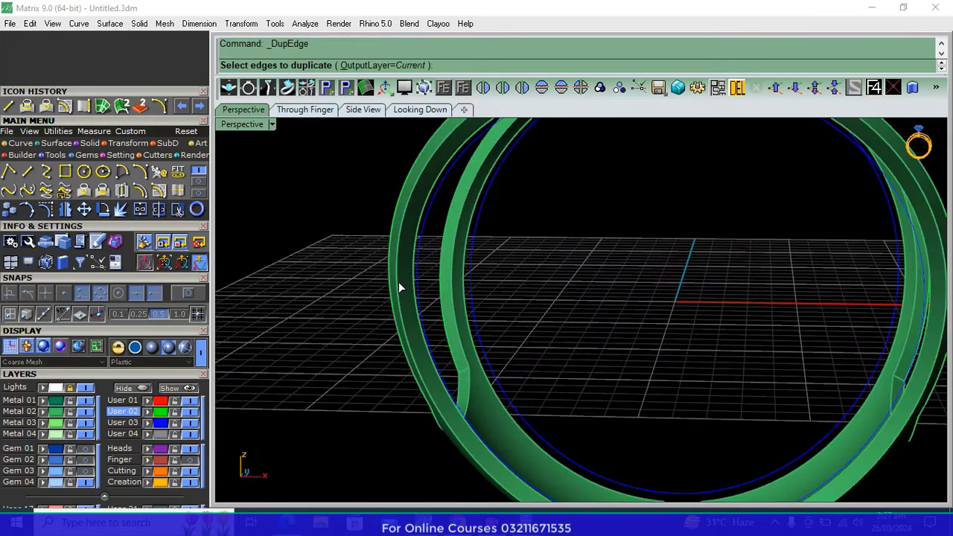
Duplicate the band's inner edge as a curve and loft a surface from it
{"action": "left_click", "coordinate": [398, 281]}
{"action": "key", "text": "Return"}
{"action": "left_click", "coordinate": [423, 242]}
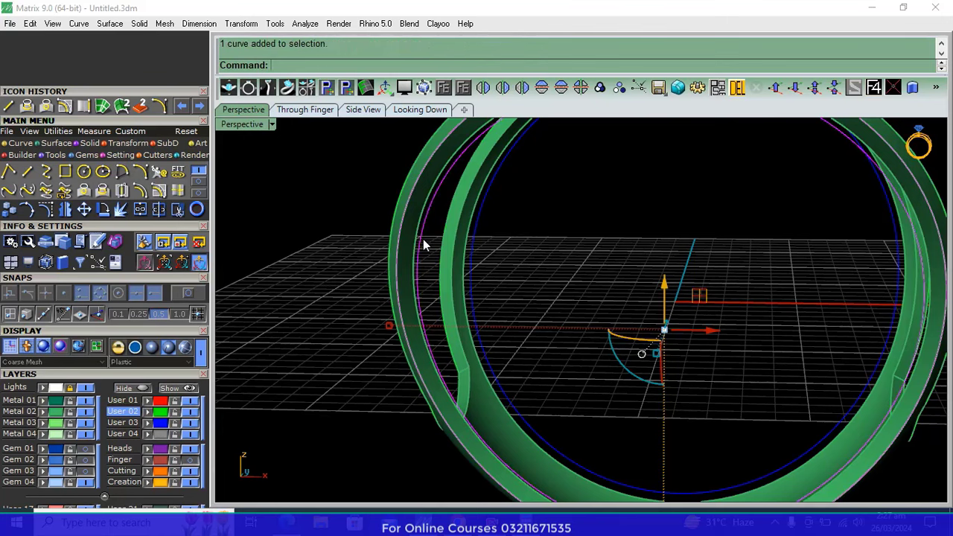
{"action": "left_click", "coordinate": [109, 143]}
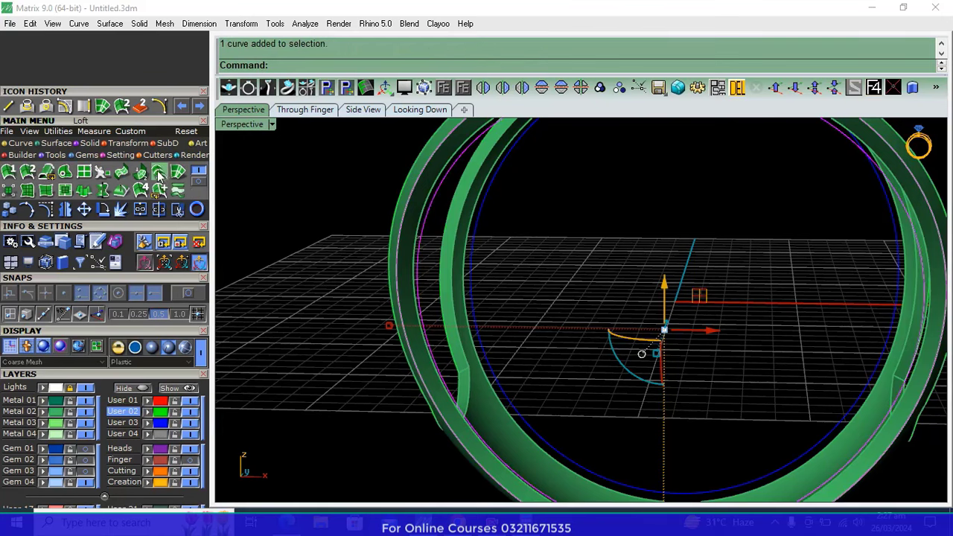
{"action": "left_click", "coordinate": [158, 173]}
{"action": "key", "text": "Return"}
{"action": "left_click", "coordinate": [522, 359]}
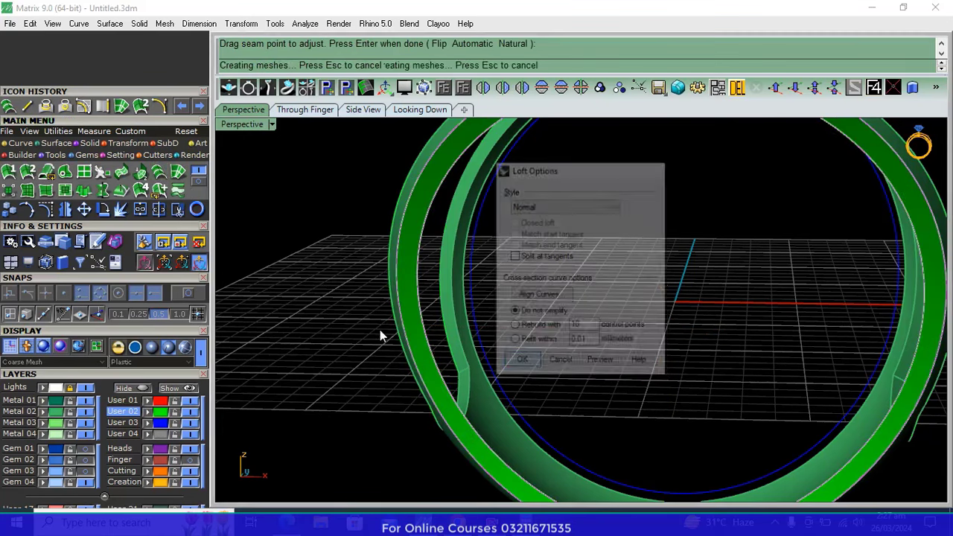
Offset the loft surface to thicken it into the inner band
{"action": "mouse_move", "coordinate": [478, 325]}
{"action": "right_mouse_down"}
{"action": "mouse_move", "coordinate": [503, 285]}
{"action": "mouse_move", "coordinate": [625, 476]}
{"action": "right_mouse_up"}
{"action": "left_click", "coordinate": [437, 420]}
{"action": "right_click_drag", "start_coordinate": [437, 421], "coordinate": [491, 395]}
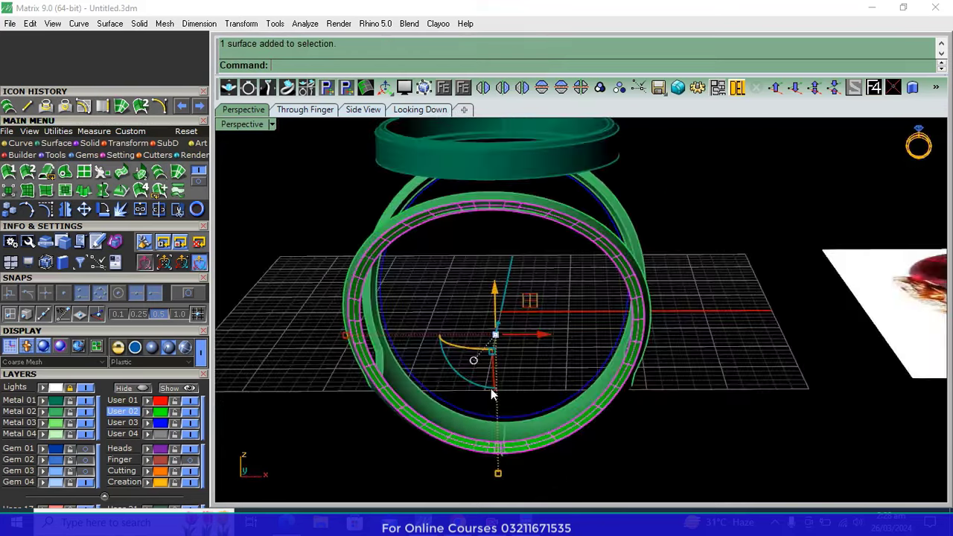
{"action": "left_click", "coordinate": [940, 90]}
{"action": "left_click", "coordinate": [913, 104]}
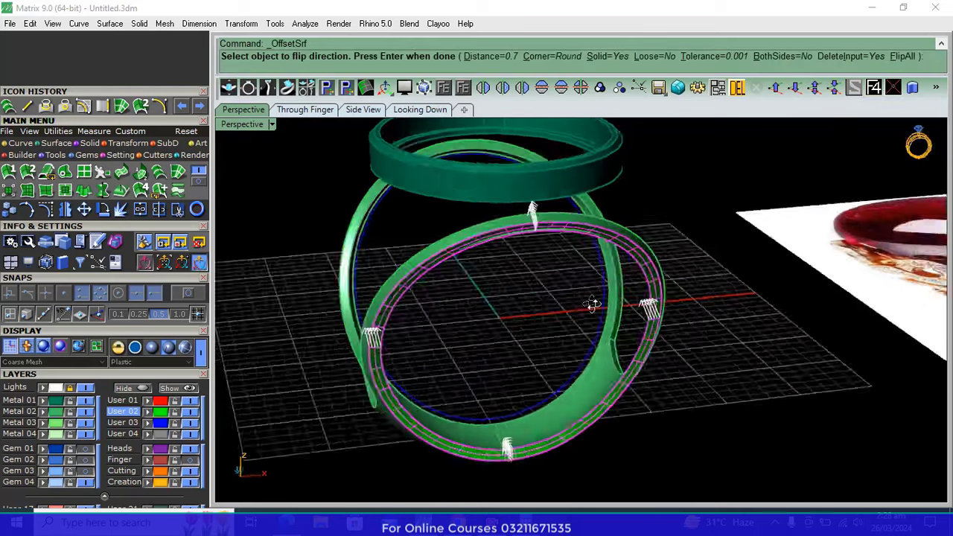
{"action": "right_click_drag", "start_coordinate": [594, 305], "coordinate": [613, 316]}
{"action": "key", "text": "Return"}
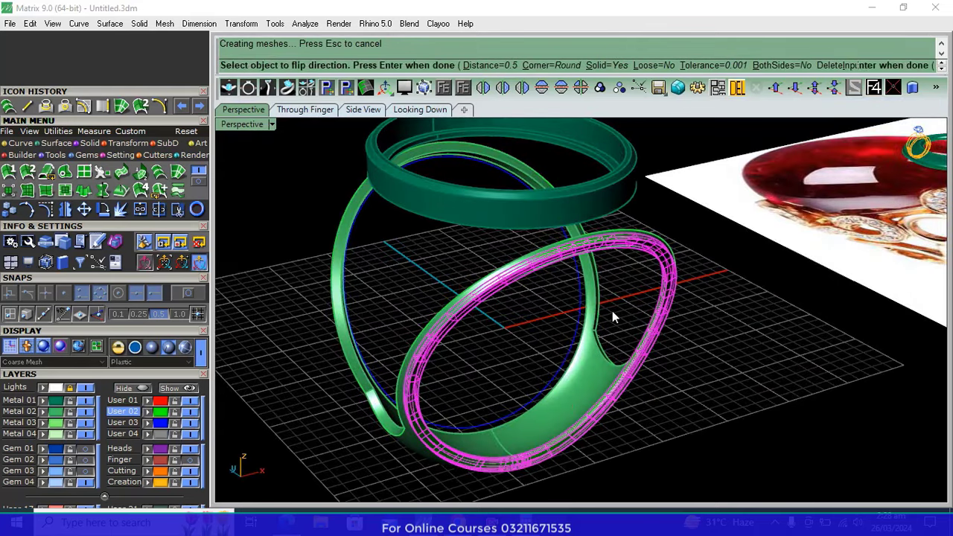
Mirror the thickened inner band to the other side and delete the two leftover curves
{"action": "left_click", "coordinate": [541, 88]}
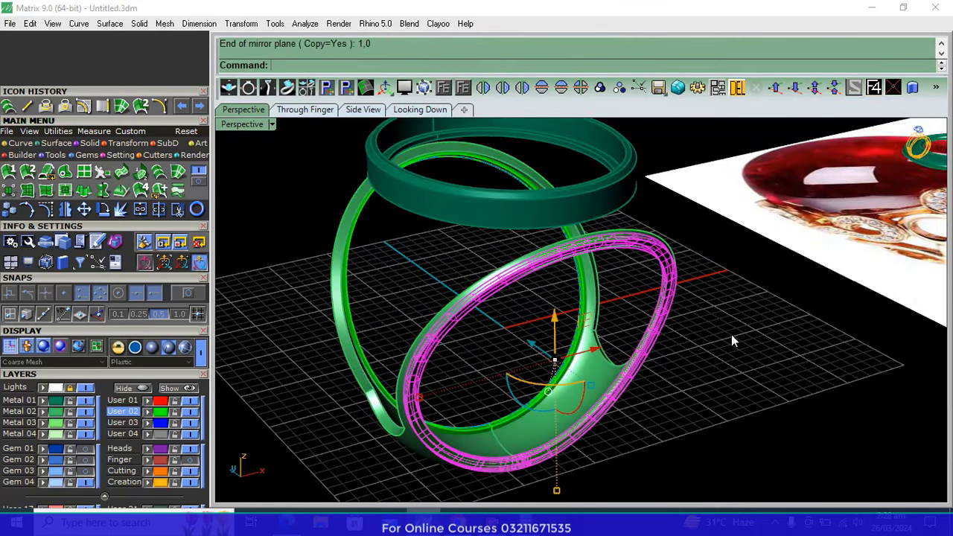
{"action": "left_click", "coordinate": [158, 424]}
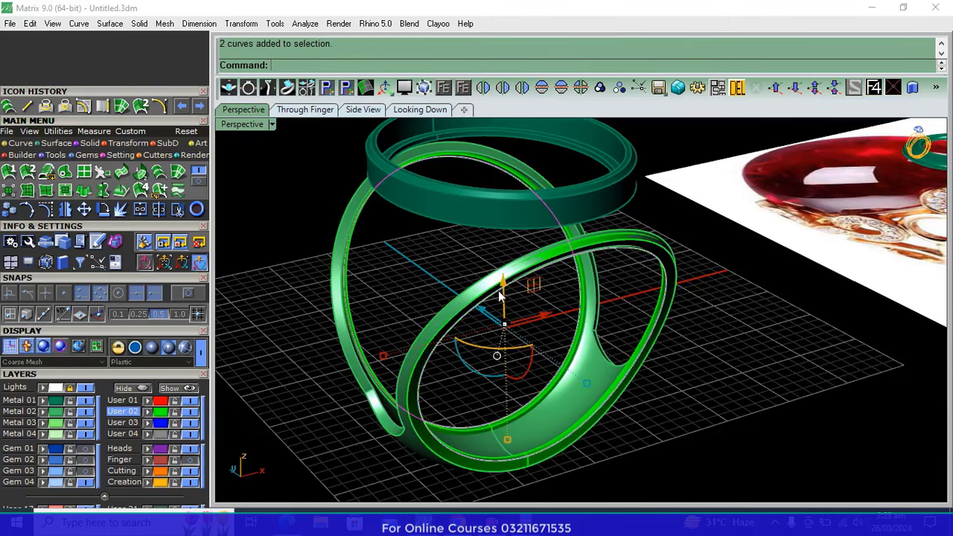
{"action": "right_click_drag", "start_coordinate": [521, 297], "coordinate": [708, 190]}
{"action": "left_click", "coordinate": [736, 88]}
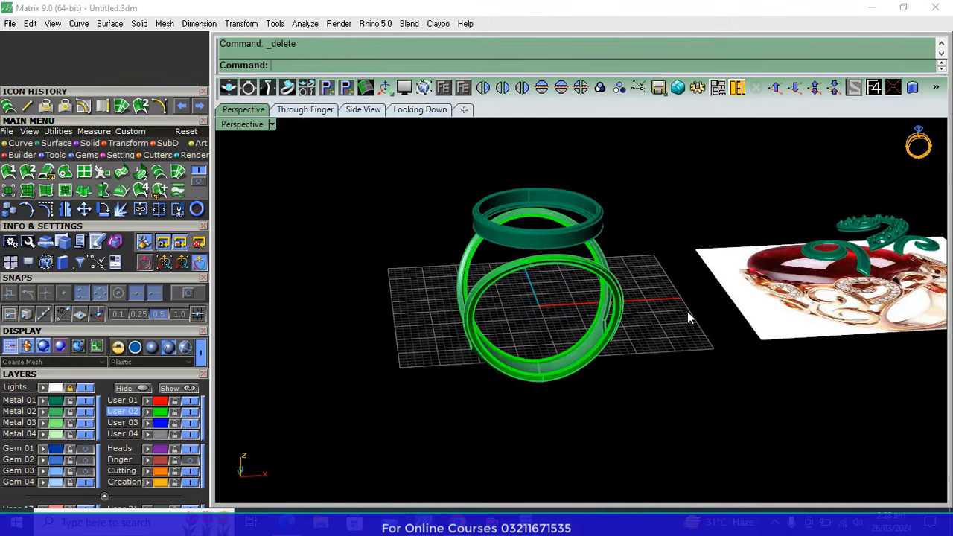
Group the shank bands and show the blue dome cabochon from the Gem 01 layer
{"action": "left_click", "coordinate": [620, 88]}
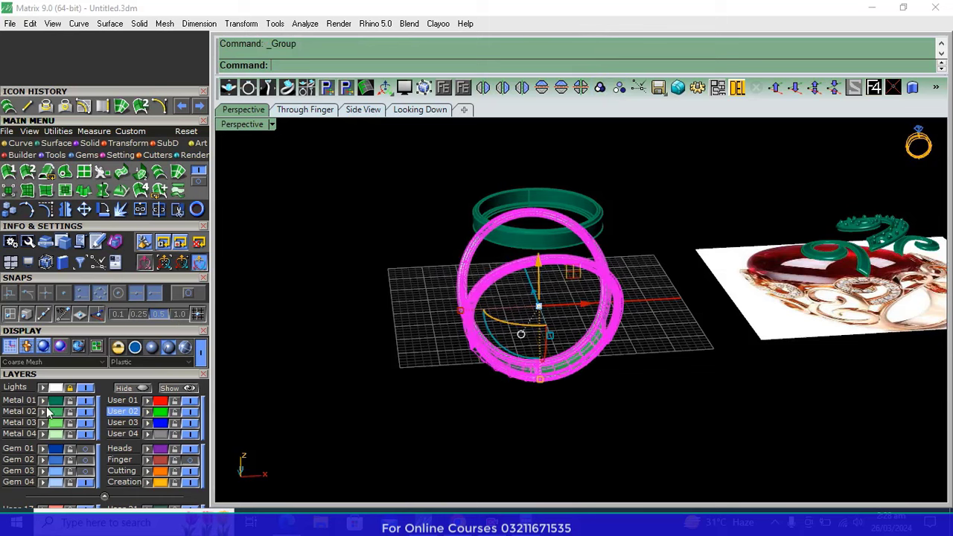
{"action": "left_click", "coordinate": [326, 408]}
{"action": "mouse_move", "coordinate": [325, 409]}
{"action": "right_mouse_down"}
{"action": "mouse_move", "coordinate": [507, 339]}
{"action": "mouse_move", "coordinate": [99, 482]}
{"action": "right_mouse_up"}
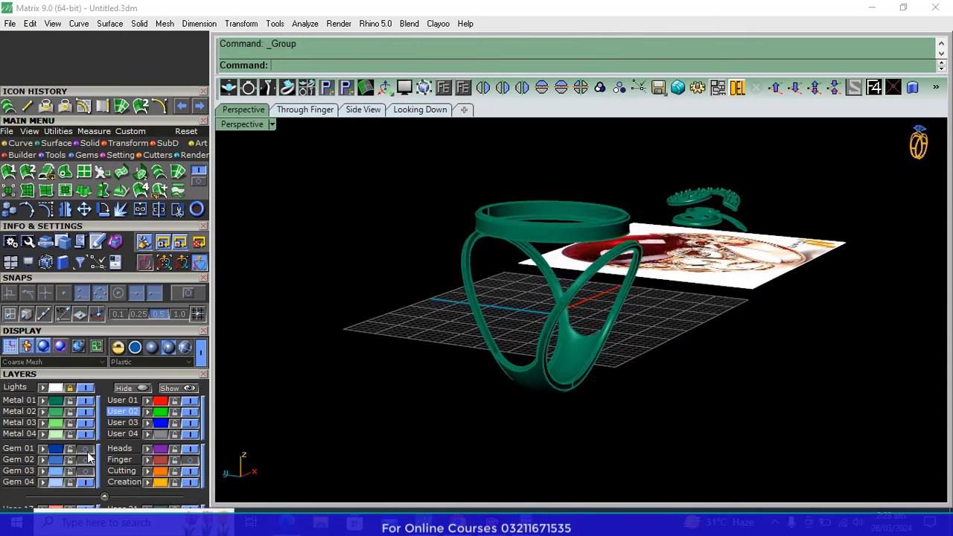
{"action": "left_click", "coordinate": [85, 449]}
{"action": "left_click", "coordinate": [85, 449]}
{"action": "left_click", "coordinate": [86, 460]}
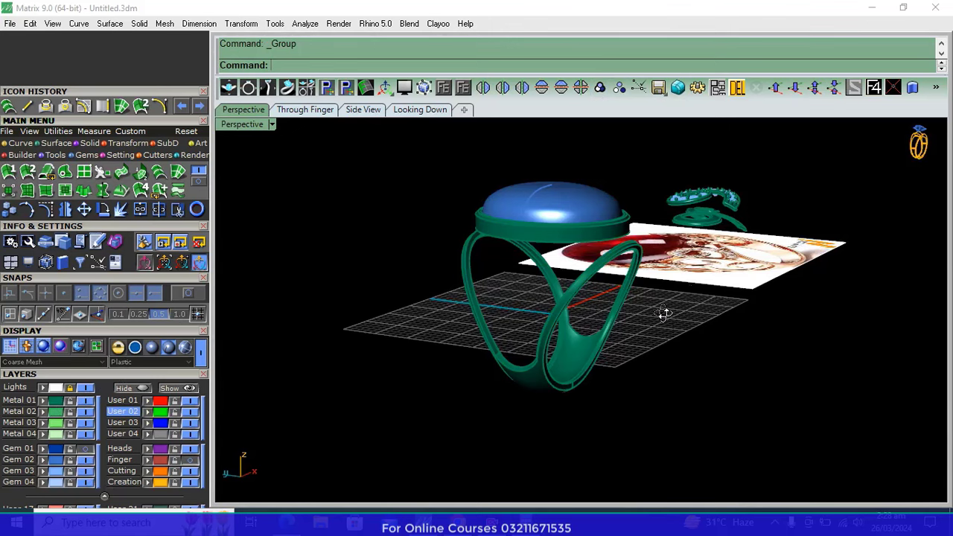
{"action": "right_click_drag", "start_coordinate": [663, 315], "coordinate": [784, 271]}
In the top-down view, copy the green curl ornament and place the copy below the ring
{"action": "left_click", "coordinate": [431, 114]}
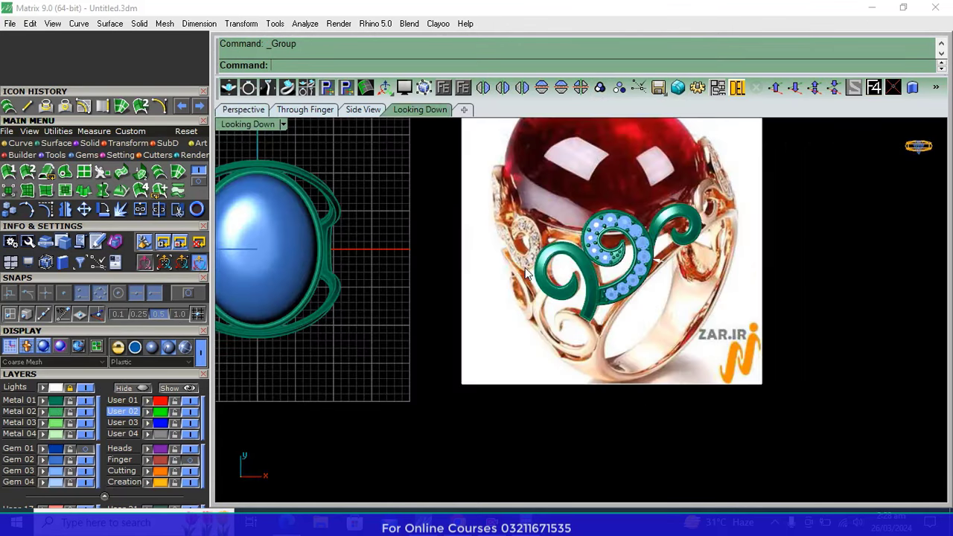
{"action": "left_click", "coordinate": [693, 228]}
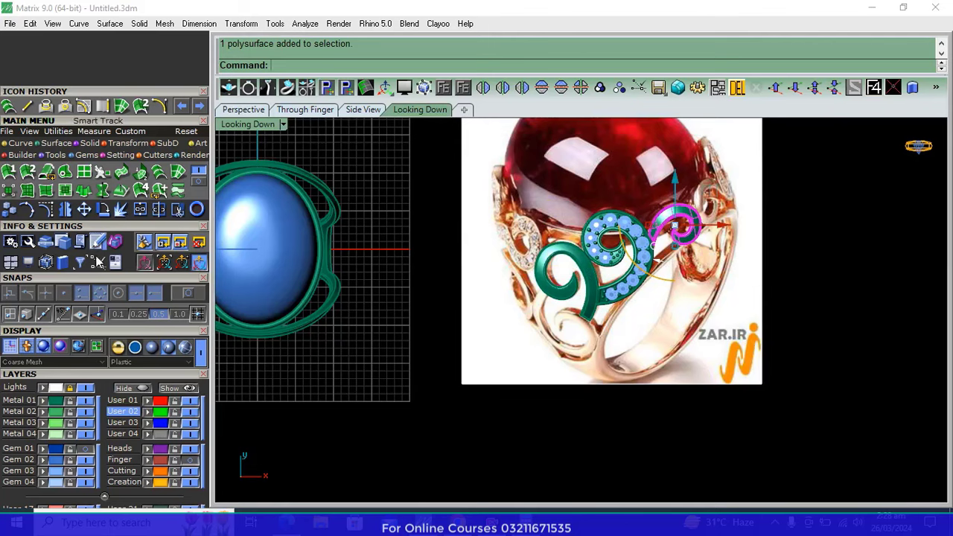
{"action": "left_click", "coordinate": [21, 211]}
{"action": "left_click", "coordinate": [676, 247]}
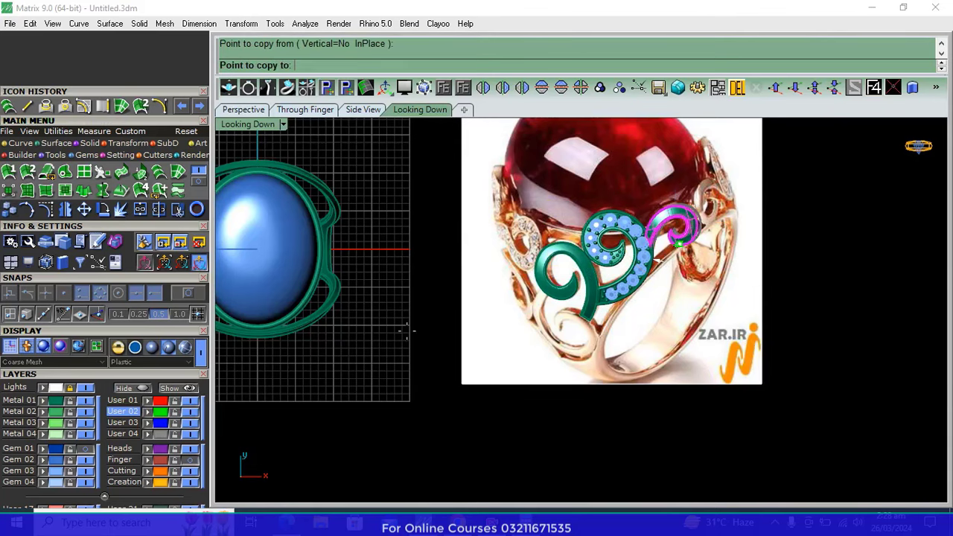
{"action": "right_click_drag", "start_coordinate": [376, 417], "coordinate": [525, 421]}
{"action": "left_click", "coordinate": [399, 406]}
{"action": "scroll", "coordinate": [427, 384], "scroll_direction": "up", "scroll_amount": 3}
Center the curl copy on the origin with Utilities > Center Object
{"action": "left_click", "coordinate": [370, 419]}
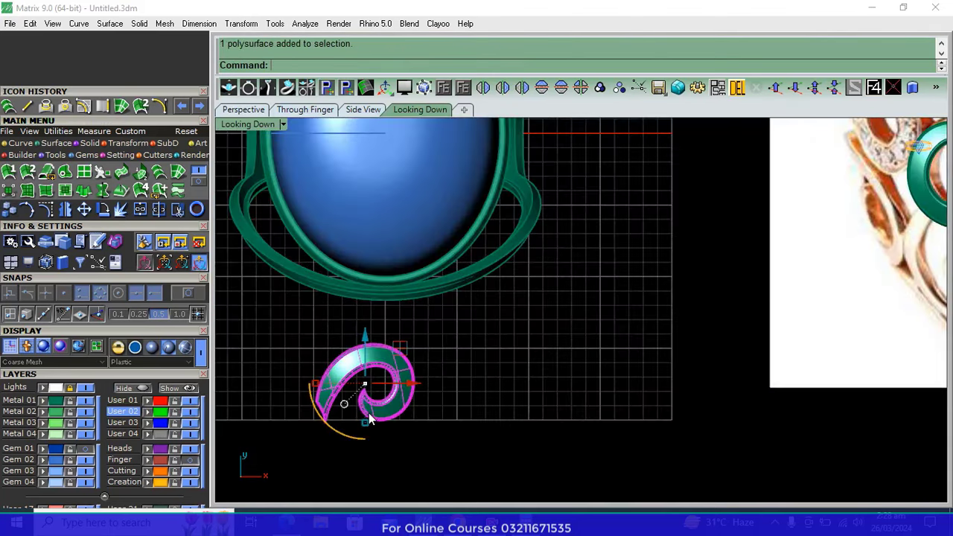
{"action": "left_click", "coordinate": [58, 131]}
{"action": "left_click", "coordinate": [197, 172]}
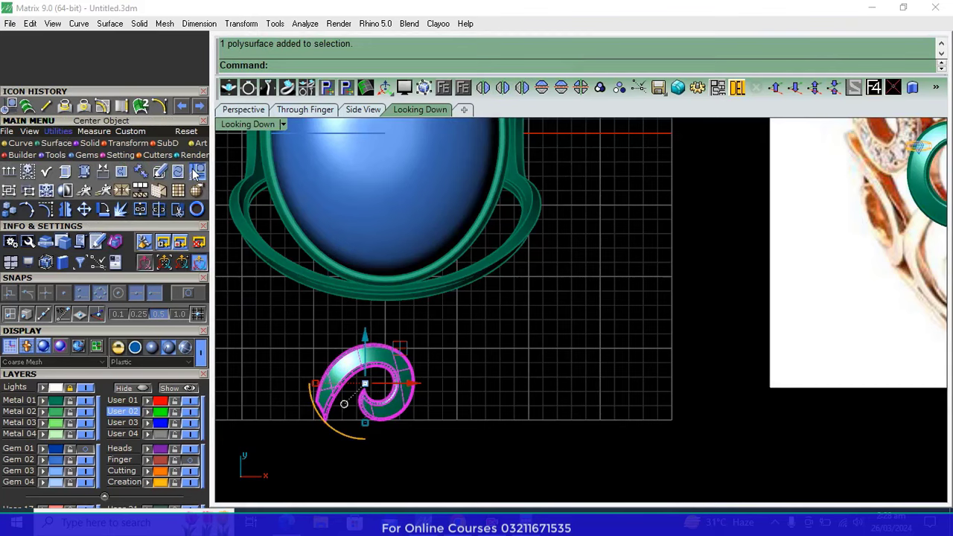
{"action": "left_click", "coordinate": [493, 361]}
{"action": "scroll", "coordinate": [429, 259], "scroll_direction": "down", "scroll_amount": 2}
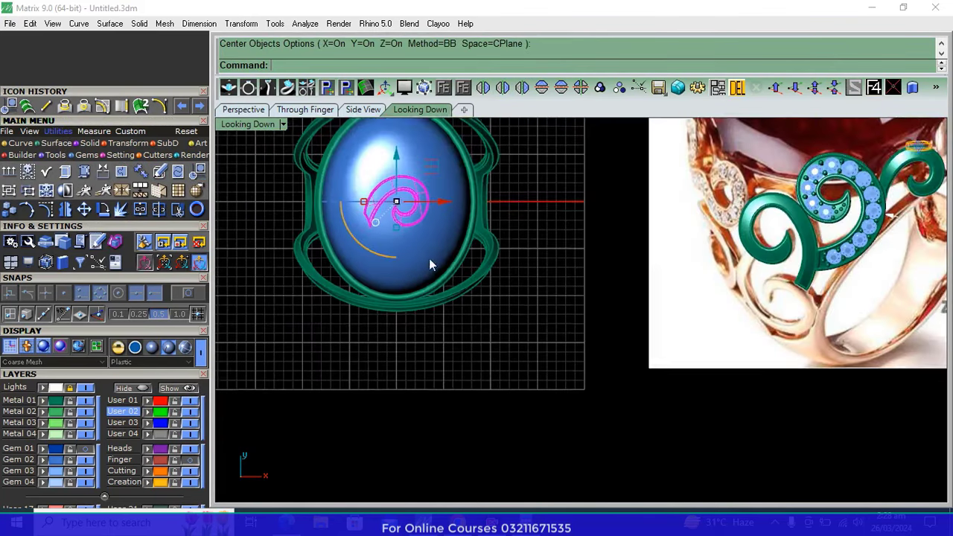
Drag the curl down and slightly left so it sits just under the bezel
{"action": "left_click_drag", "start_coordinate": [401, 199], "coordinate": [399, 350]}
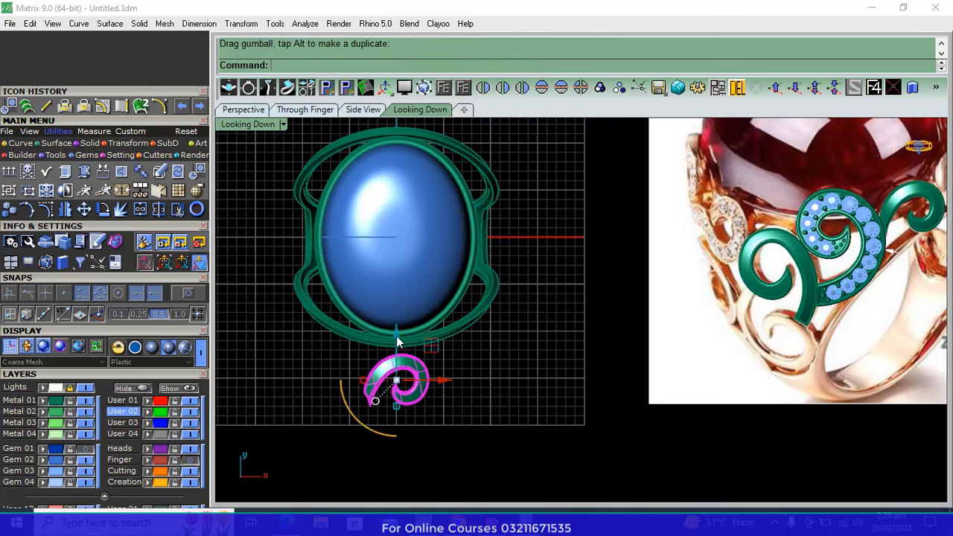
{"action": "scroll", "coordinate": [808, 222], "scroll_direction": "up", "scroll_amount": 2}
{"action": "scroll", "coordinate": [790, 238], "scroll_direction": "up", "scroll_amount": 2}
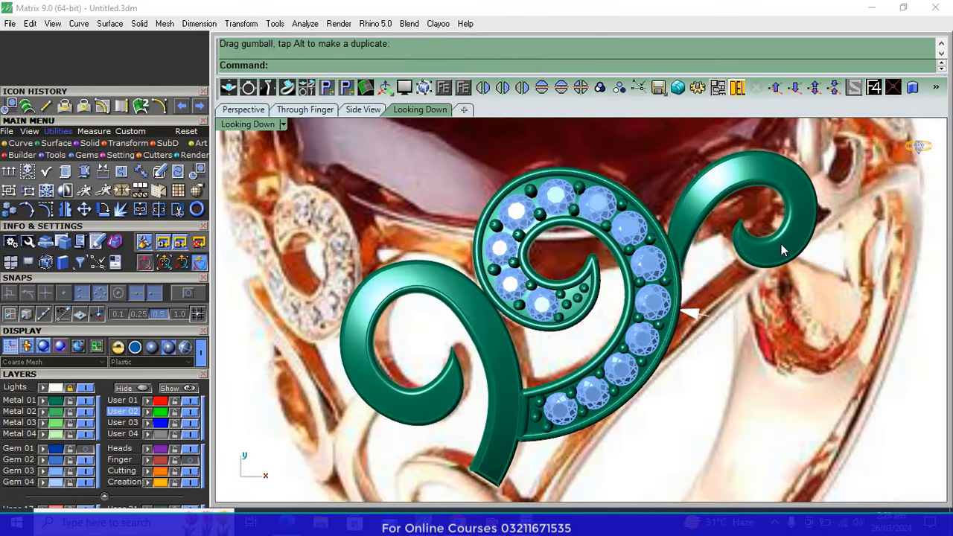
{"action": "scroll", "coordinate": [762, 261], "scroll_direction": "down", "scroll_amount": 4}
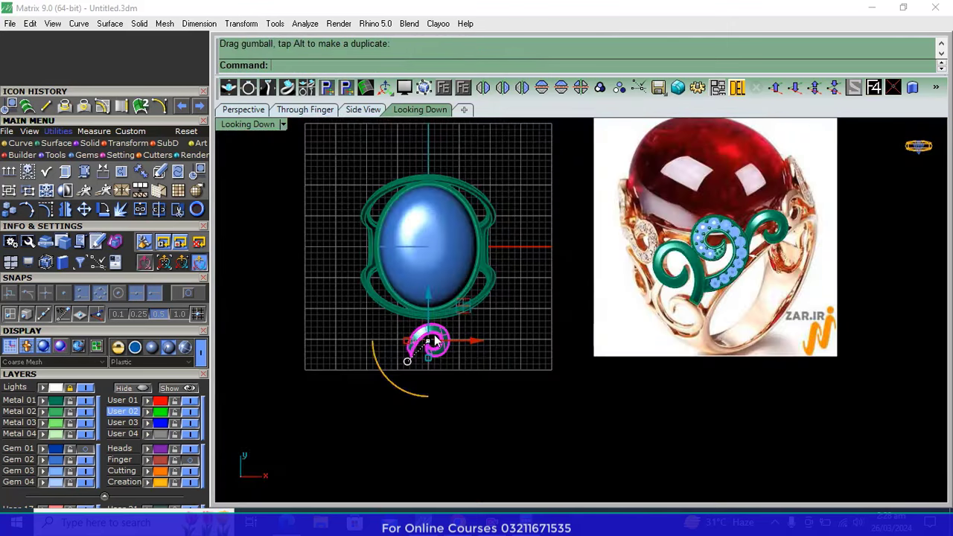
{"action": "scroll", "coordinate": [436, 341], "scroll_direction": "up", "scroll_amount": 3}
{"action": "left_click_drag", "start_coordinate": [462, 360], "coordinate": [392, 361]}
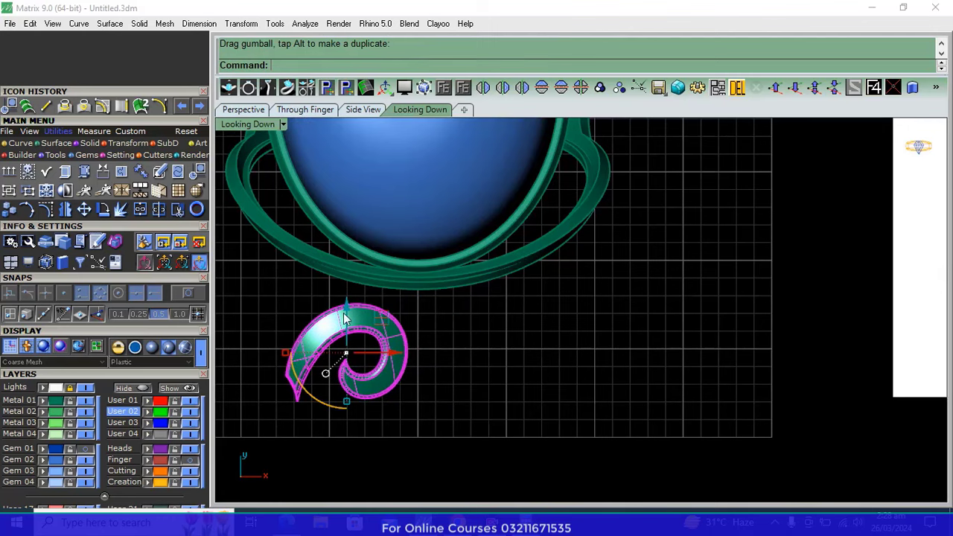
{"action": "left_click_drag", "start_coordinate": [347, 321], "coordinate": [346, 260]}
In the Through Finger view, raise the curl onto the ring head and tilt its left end down
{"action": "left_click", "coordinate": [306, 112]}
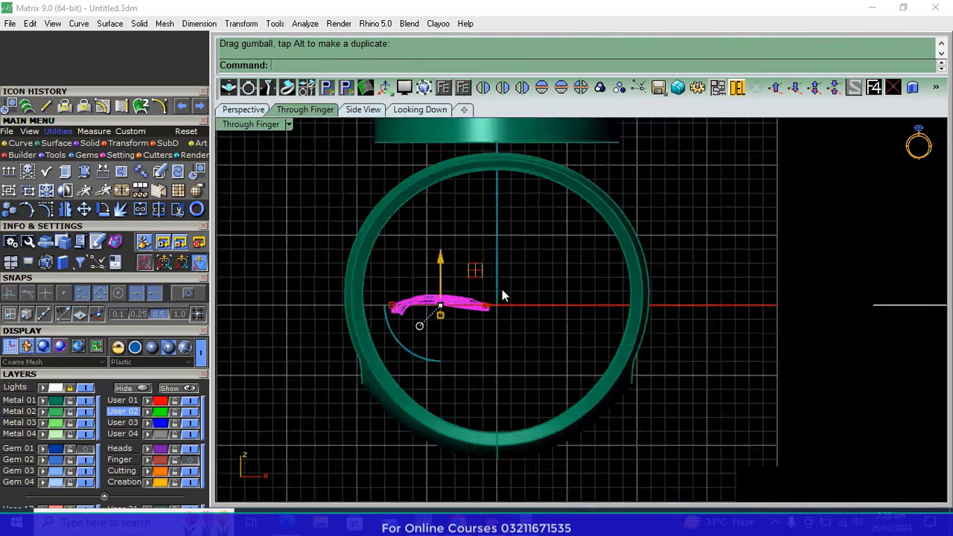
{"action": "left_click_drag", "start_coordinate": [461, 333], "coordinate": [462, 216]}
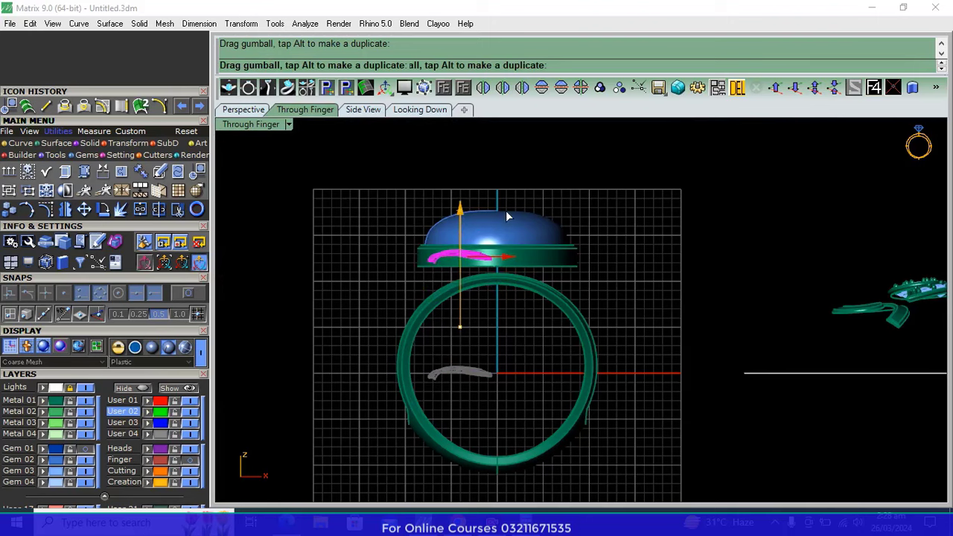
{"action": "scroll", "coordinate": [476, 298], "scroll_direction": "up", "scroll_amount": 5}
{"action": "left_click_drag", "start_coordinate": [477, 313], "coordinate": [485, 313]}
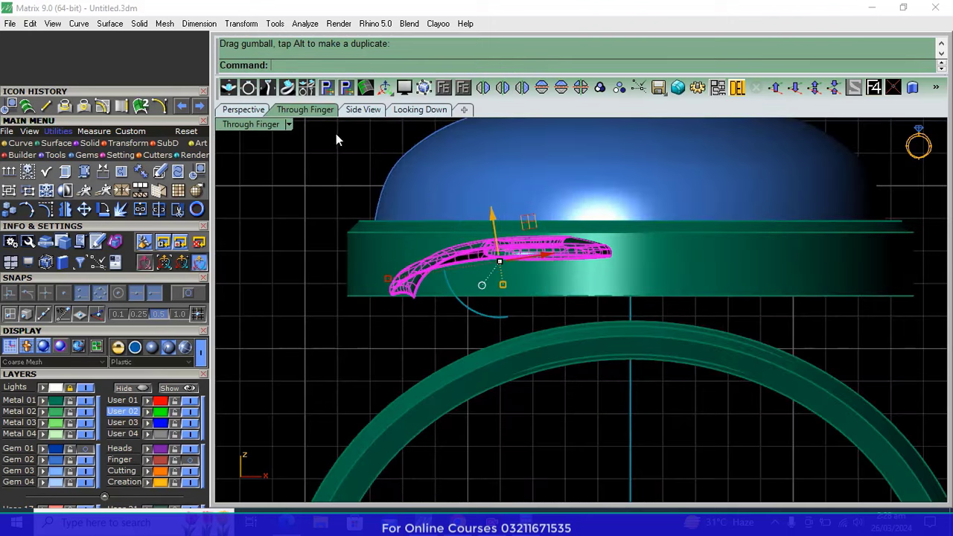
{"action": "left_click", "coordinate": [243, 110]}
{"action": "right_click_drag", "start_coordinate": [491, 298], "coordinate": [663, 332]}
{"action": "scroll", "coordinate": [663, 332], "scroll_direction": "up", "scroll_amount": 3}
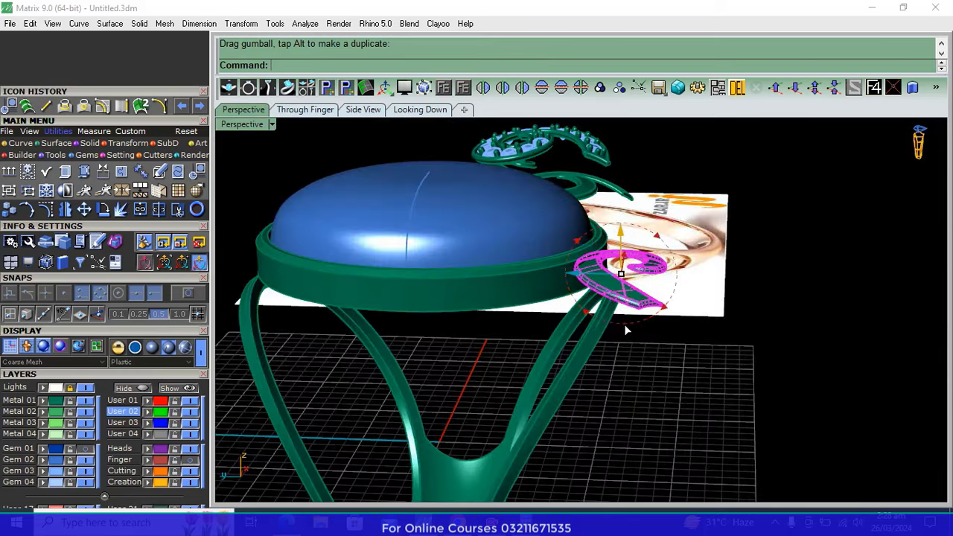
Rotate the scroll ornament to stand upright
{"action": "left_click_drag", "start_coordinate": [625, 327], "coordinate": [509, 326]}
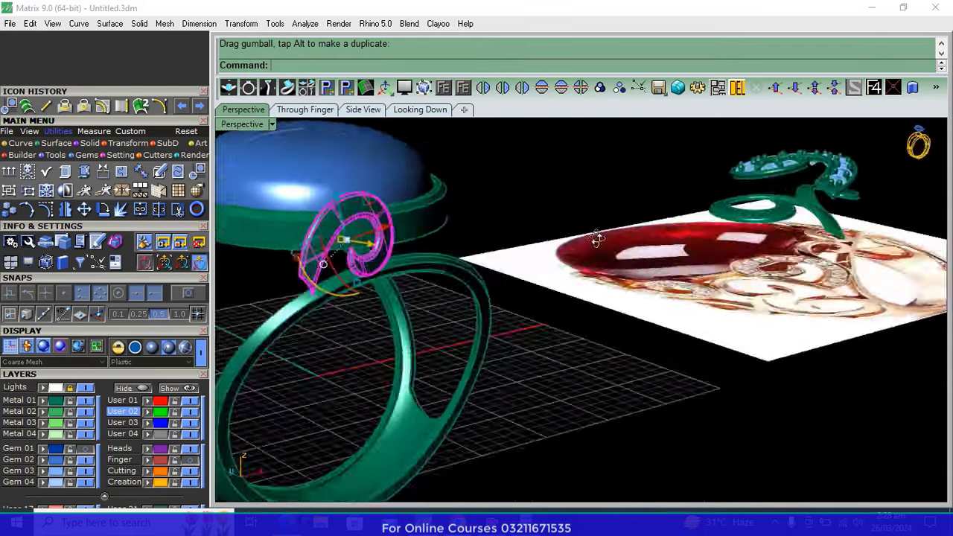
{"action": "right_click_drag", "start_coordinate": [509, 326], "coordinate": [624, 305]}
{"action": "scroll", "coordinate": [624, 305], "scroll_direction": "up", "scroll_amount": 1}
{"action": "scroll", "coordinate": [559, 260], "scroll_direction": "up", "scroll_amount": 3}
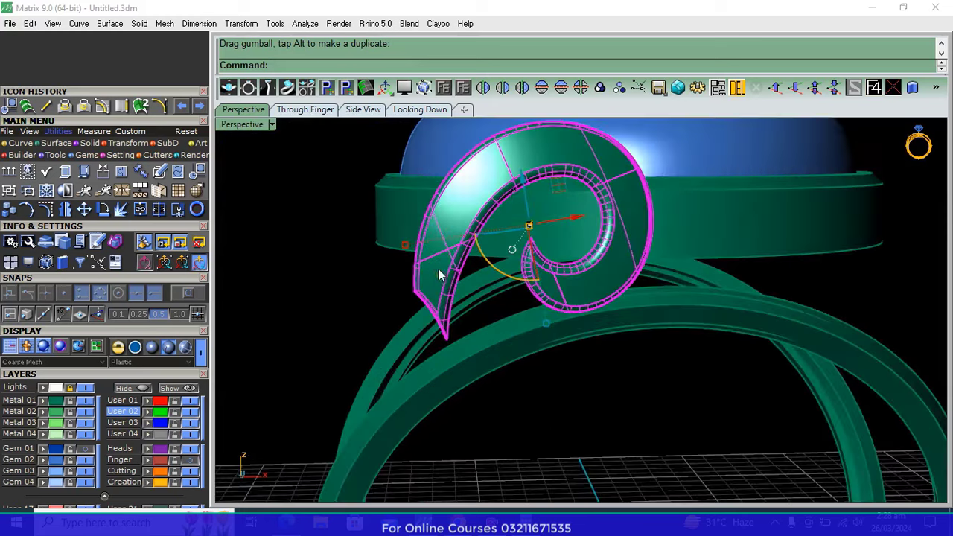
{"action": "scroll", "coordinate": [711, 251], "scroll_direction": "down", "scroll_amount": 5}
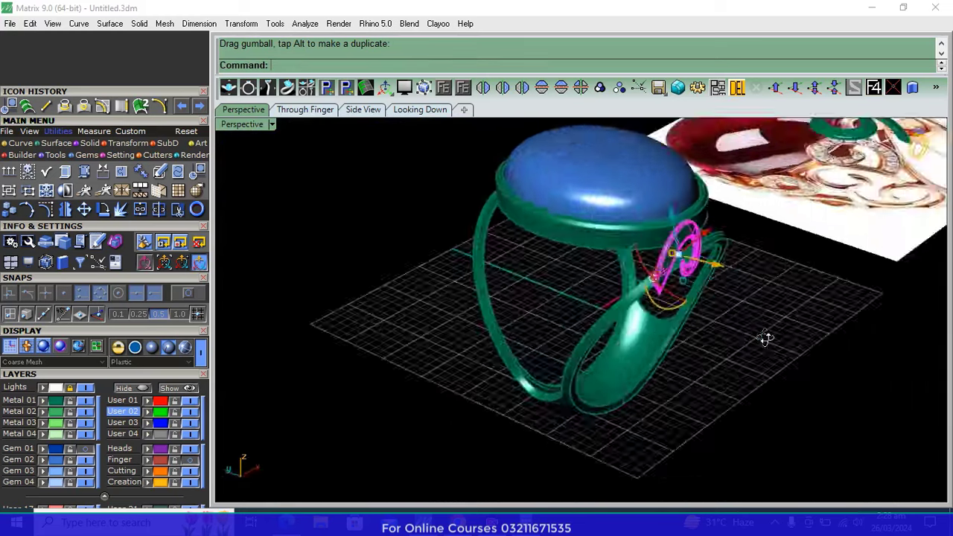
{"action": "right_click_drag", "start_coordinate": [712, 251], "coordinate": [736, 233]}
{"action": "scroll", "coordinate": [670, 239], "scroll_direction": "up", "scroll_amount": 4}
{"action": "left_click_drag", "start_coordinate": [651, 245], "coordinate": [641, 257]}
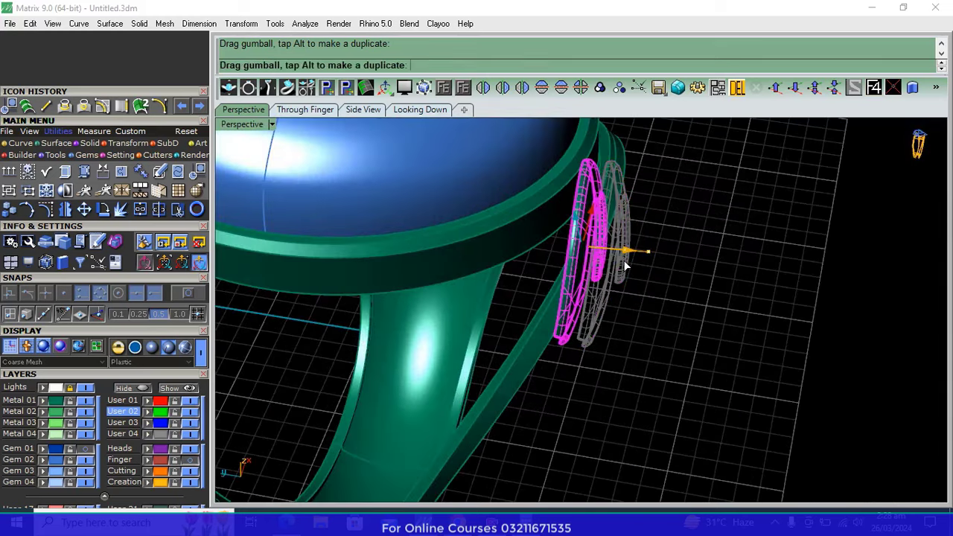
Slide the ornament against the bezel and raise it higher on the bezel side
{"action": "mouse_move", "coordinate": [641, 256]}
{"action": "right_mouse_down"}
{"action": "mouse_move", "coordinate": [626, 304]}
{"action": "mouse_move", "coordinate": [590, 321]}
{"action": "right_mouse_up"}
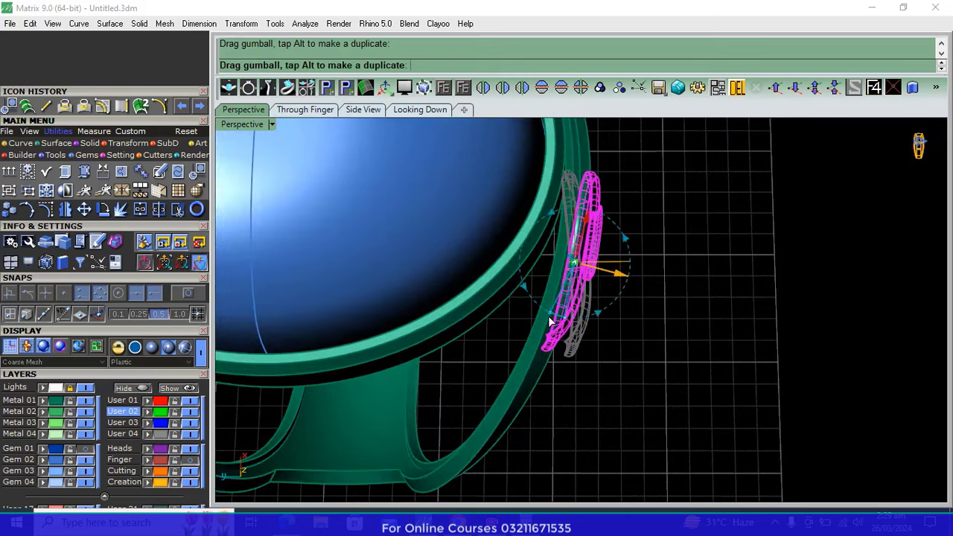
{"action": "mouse_move", "coordinate": [568, 320]}
{"action": "left_mouse_down"}
{"action": "mouse_move", "coordinate": [613, 286]}
{"action": "mouse_move", "coordinate": [592, 280]}
{"action": "left_mouse_up"}
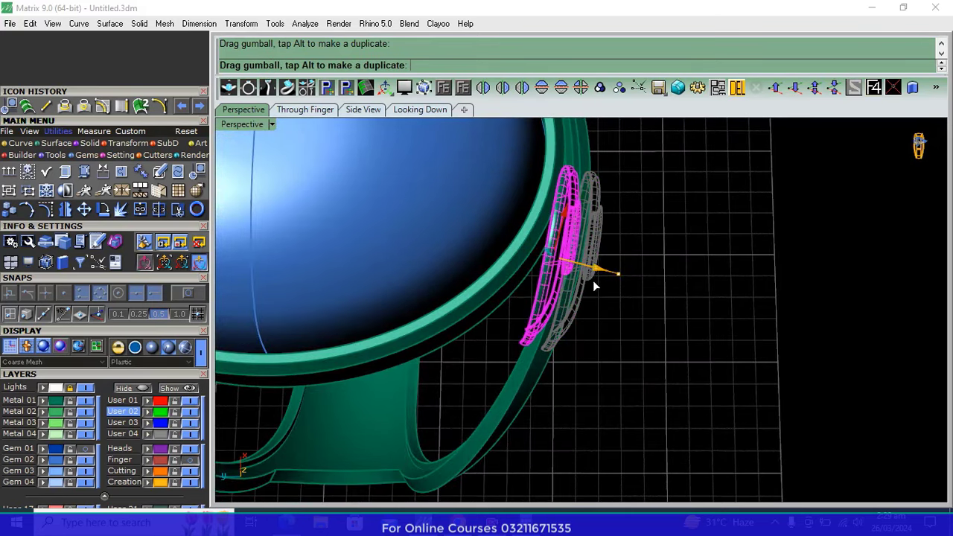
{"action": "right_click_drag", "start_coordinate": [593, 280], "coordinate": [585, 292]}
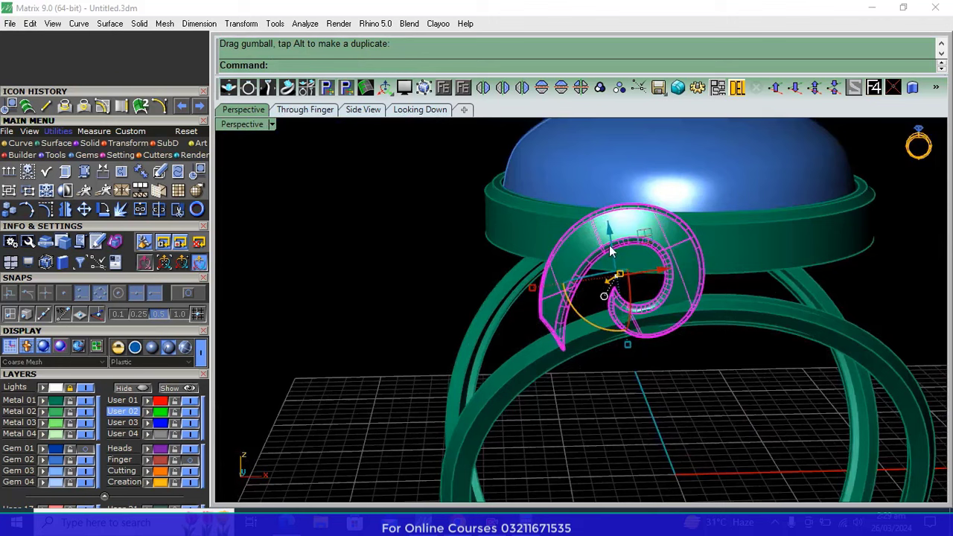
{"action": "mouse_move", "coordinate": [609, 251]}
{"action": "left_mouse_down"}
{"action": "mouse_move", "coordinate": [607, 315]}
{"action": "mouse_move", "coordinate": [572, 311]}
{"action": "left_mouse_up"}
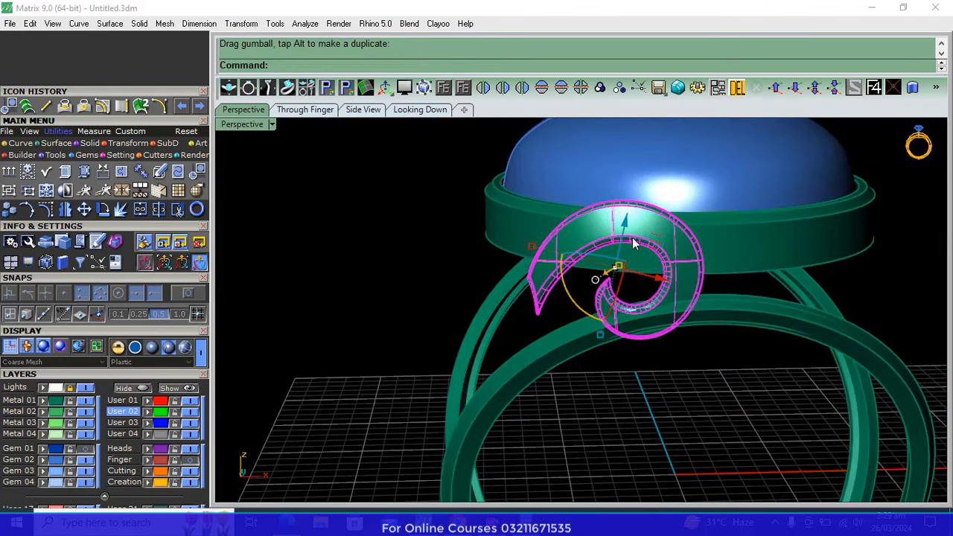
{"action": "left_click_drag", "start_coordinate": [588, 316], "coordinate": [607, 332], "text": "ctrl"}
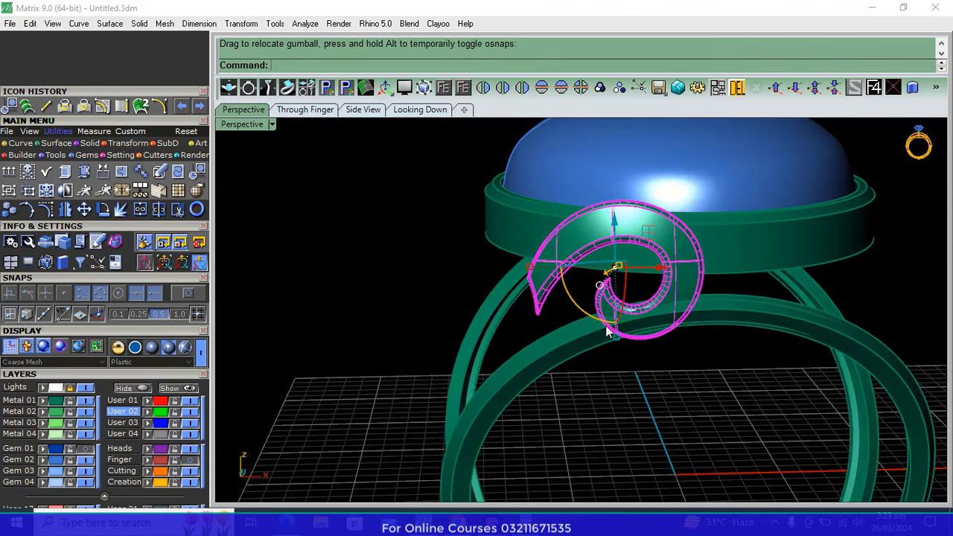
{"action": "left_click_drag", "start_coordinate": [615, 232], "coordinate": [628, 204]}
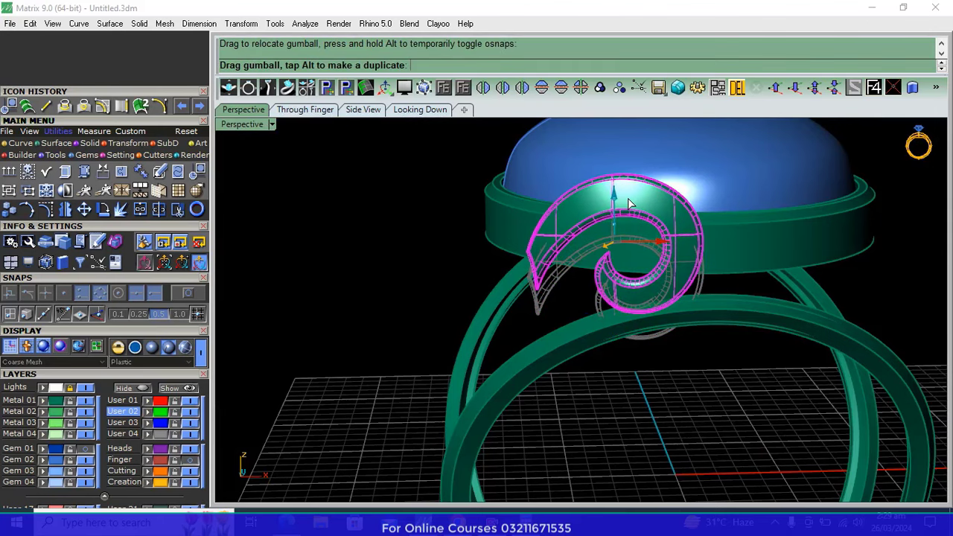
{"action": "right_click_drag", "start_coordinate": [630, 204], "coordinate": [687, 253]}
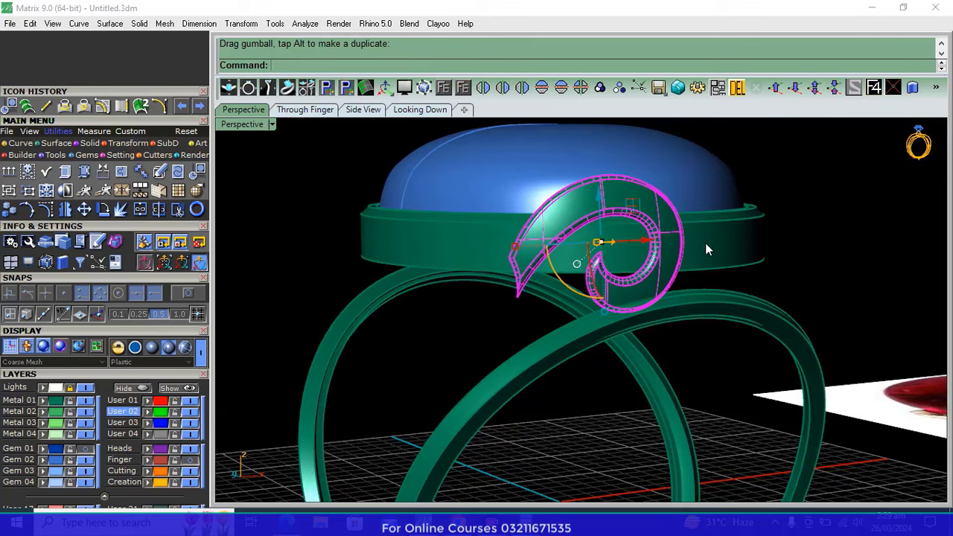
{"action": "scroll", "coordinate": [573, 330], "scroll_direction": "down", "scroll_amount": 5}
{"action": "right_click_drag", "start_coordinate": [573, 329], "coordinate": [742, 375]}
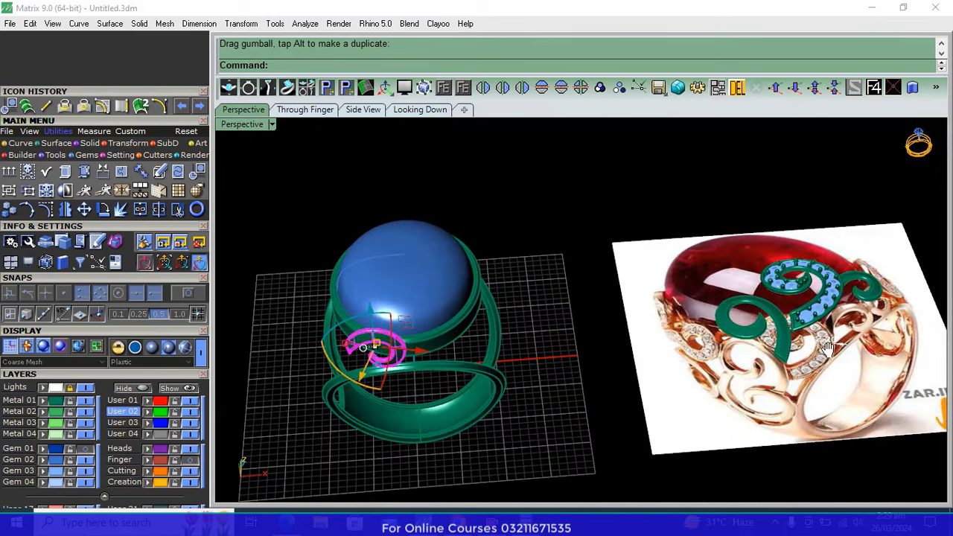
Compare with the reference from above, then seat the ornament on the shank top following the bezel curve
{"action": "left_click", "coordinate": [420, 109]}
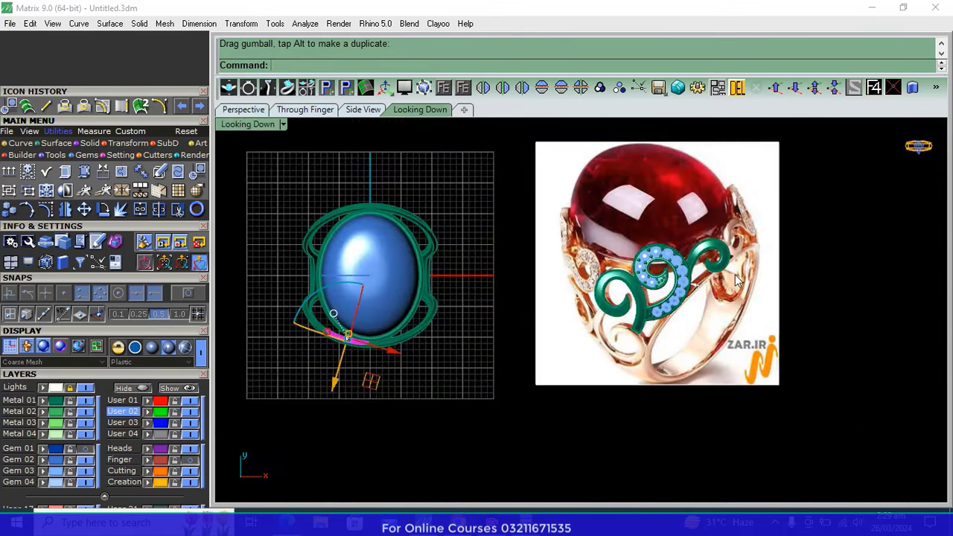
{"action": "scroll", "coordinate": [707, 248], "scroll_direction": "up", "scroll_amount": 5}
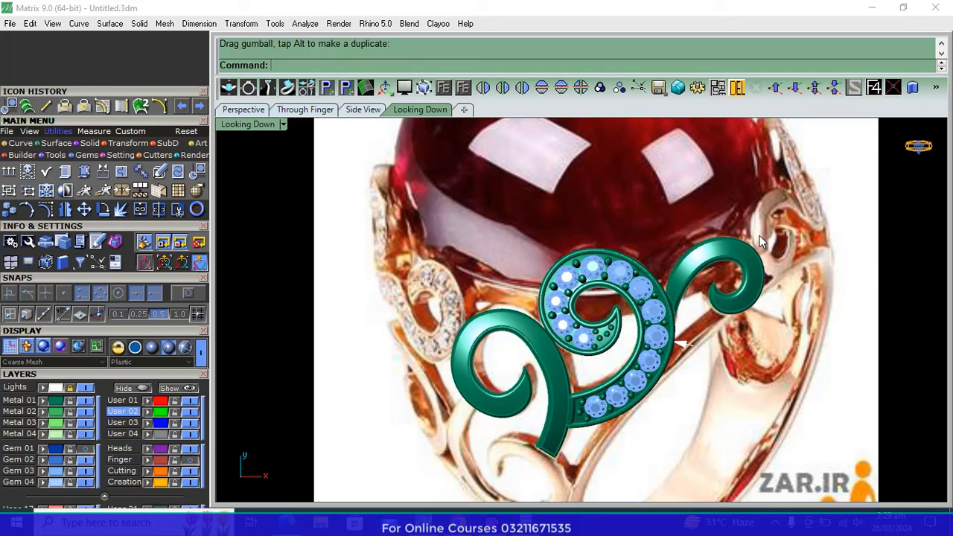
{"action": "left_click", "coordinate": [243, 110]}
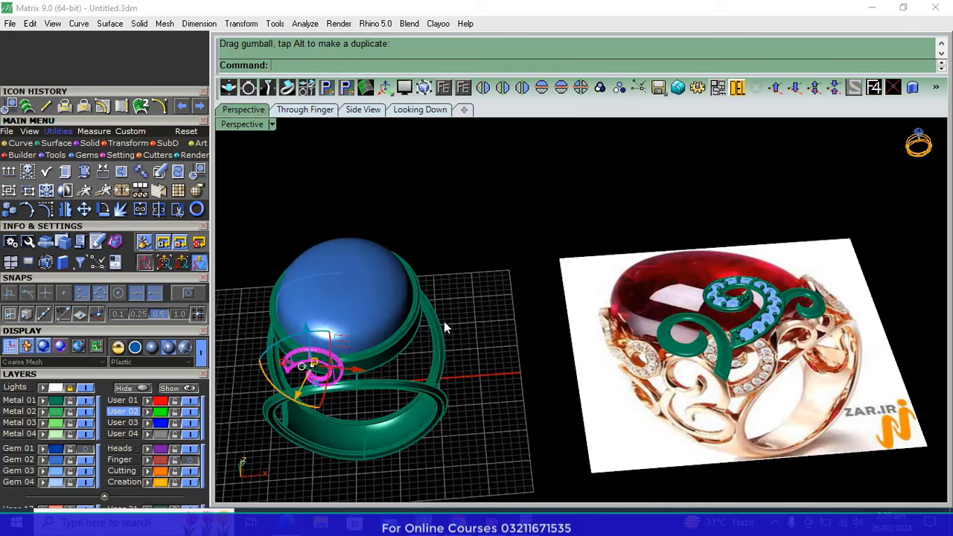
{"action": "scroll", "coordinate": [444, 320], "scroll_direction": "up", "scroll_amount": 3}
{"action": "scroll", "coordinate": [461, 276], "scroll_direction": "up", "scroll_amount": 4}
{"action": "right_click_drag", "start_coordinate": [460, 276], "coordinate": [354, 313]}
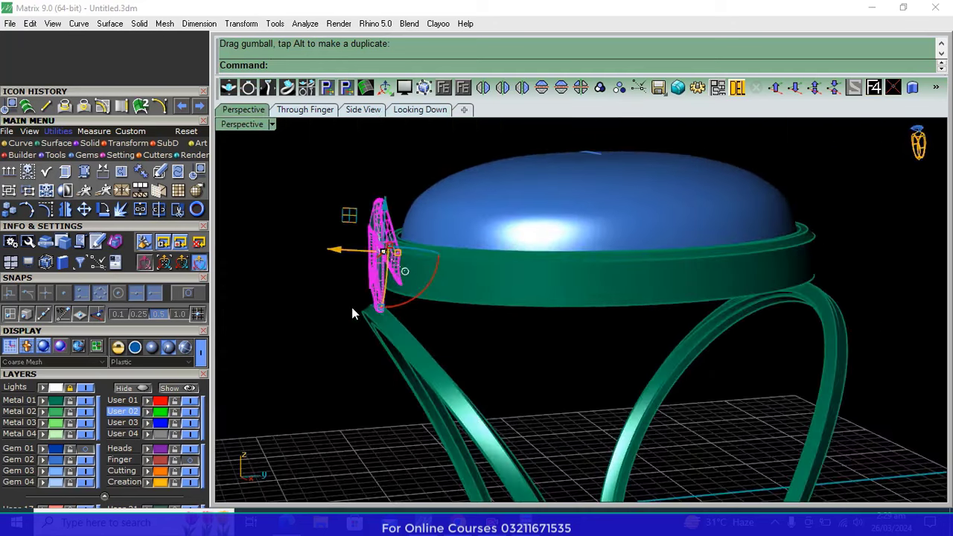
{"action": "mouse_move", "coordinate": [409, 288]}
{"action": "left_mouse_down", "text": "ctrl"}
{"action": "mouse_move", "coordinate": [406, 352]}
{"action": "mouse_move", "coordinate": [392, 375]}
{"action": "left_mouse_up", "text": "ctrl"}
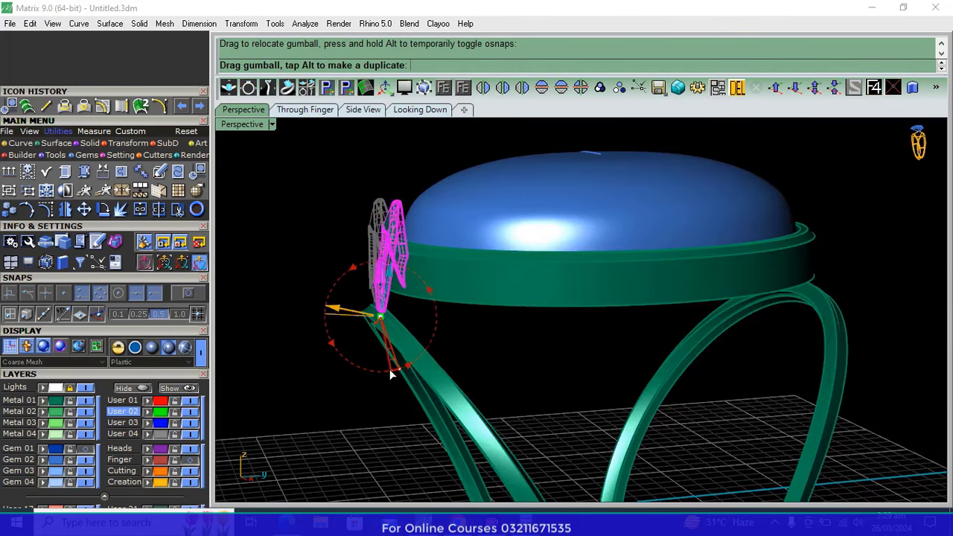
{"action": "mouse_move", "coordinate": [392, 374]}
{"action": "right_mouse_down"}
{"action": "mouse_move", "coordinate": [684, 342]}
{"action": "mouse_move", "coordinate": [744, 365]}
{"action": "mouse_move", "coordinate": [612, 341]}
{"action": "mouse_move", "coordinate": [588, 361]}
{"action": "right_mouse_up"}
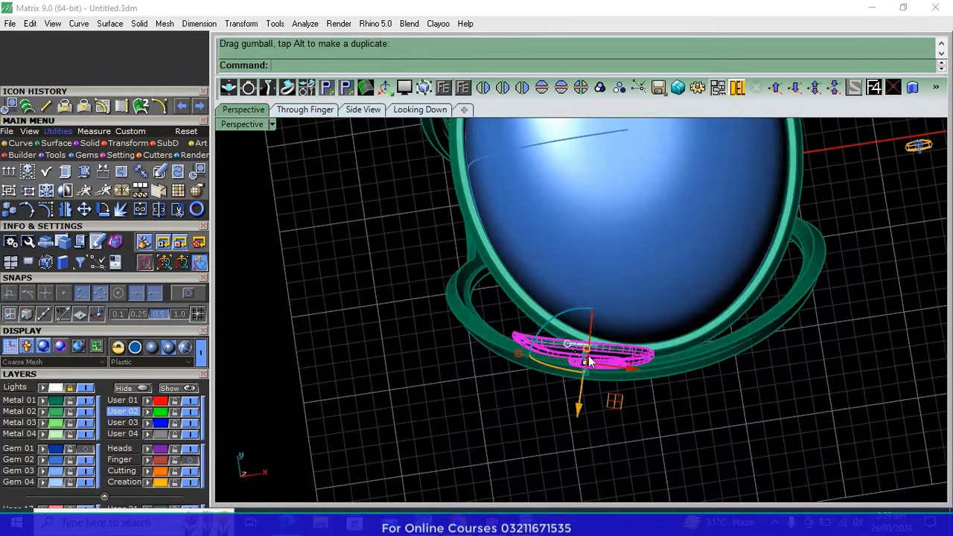
{"action": "left_click_drag", "start_coordinate": [551, 322], "coordinate": [554, 288]}
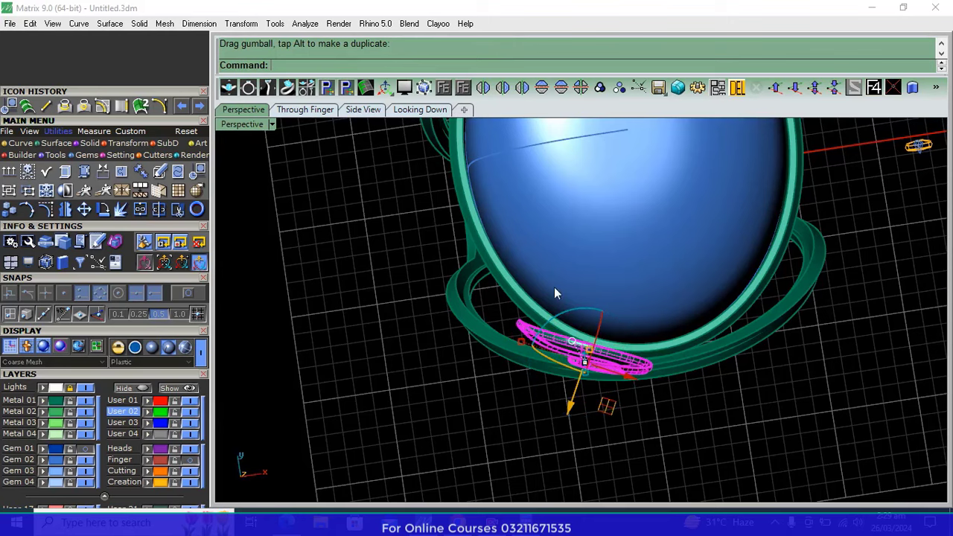
Mirror the ornament to the other side and push it toward the bezel
{"action": "left_click", "coordinate": [484, 89]}
{"action": "scroll", "coordinate": [657, 374], "scroll_direction": "up", "scroll_amount": 3}
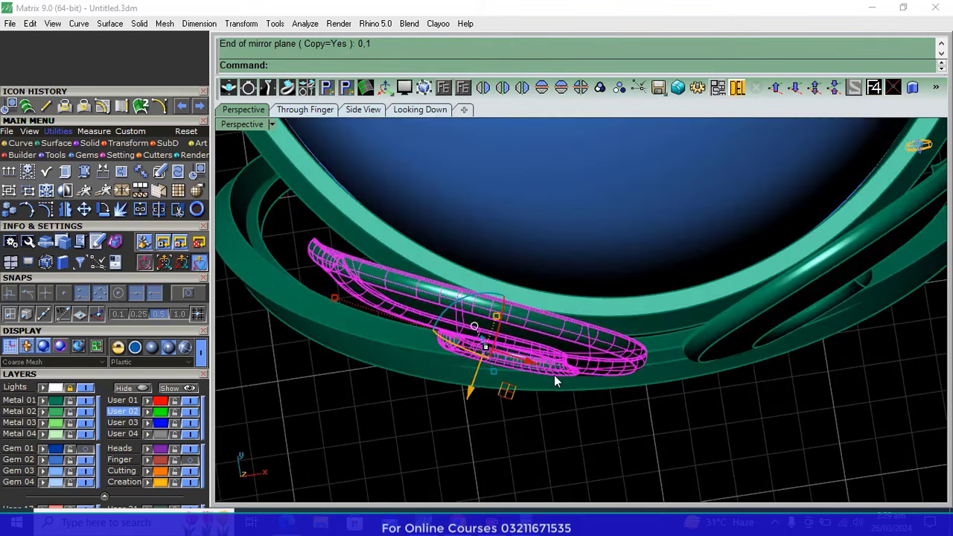
{"action": "left_click_drag", "start_coordinate": [531, 363], "coordinate": [562, 356]}
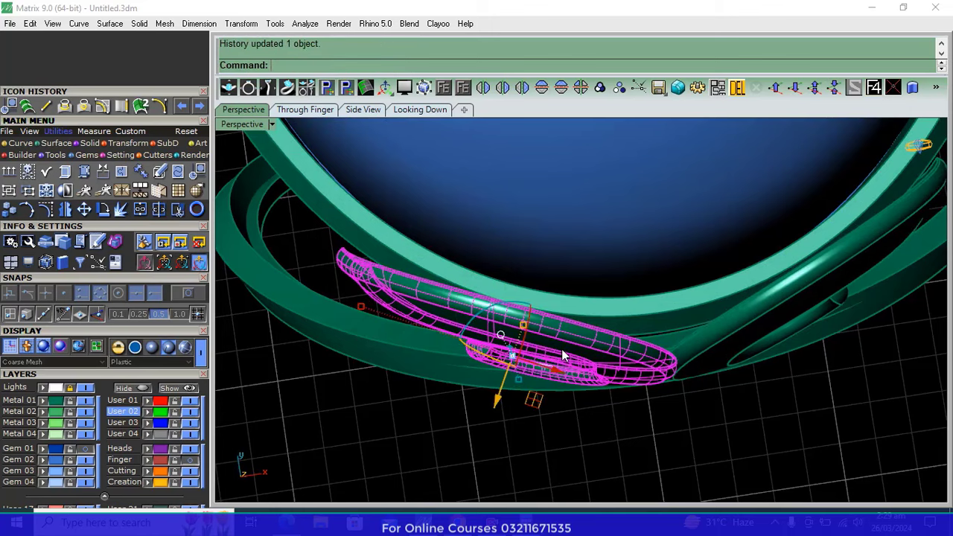
{"action": "left_click_drag", "start_coordinate": [495, 315], "coordinate": [488, 315]}
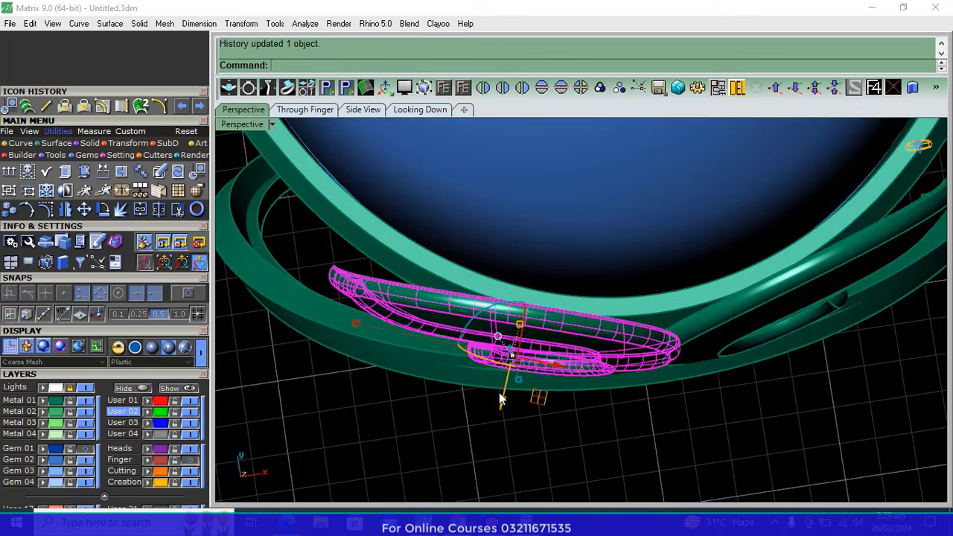
{"action": "left_click_drag", "start_coordinate": [500, 400], "coordinate": [506, 389]}
{"action": "mouse_move", "coordinate": [570, 391]}
{"action": "right_mouse_down"}
{"action": "mouse_move", "coordinate": [582, 300]}
{"action": "mouse_move", "coordinate": [550, 293]}
{"action": "right_mouse_up"}
{"action": "left_click_drag", "start_coordinate": [559, 343], "coordinate": [548, 346]}
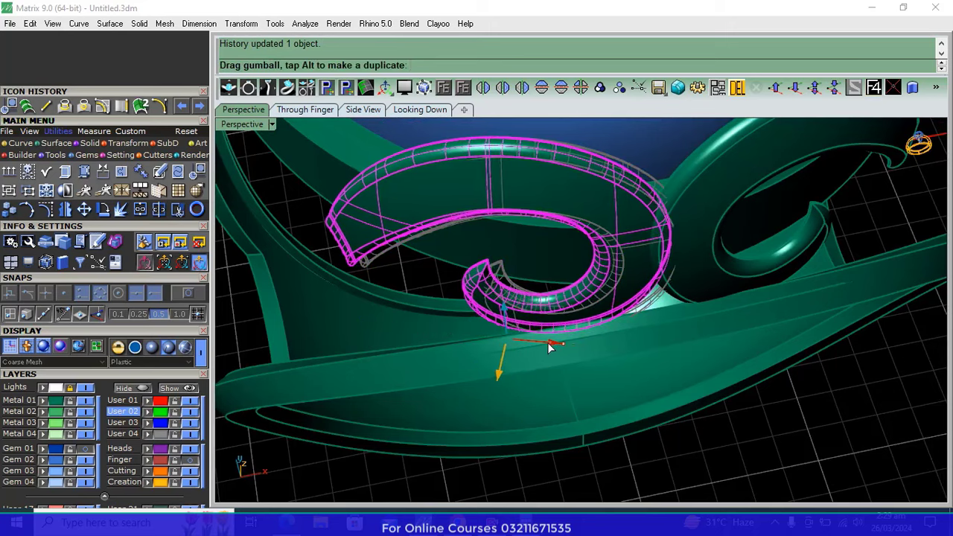
{"action": "right_click_drag", "start_coordinate": [653, 336], "coordinate": [480, 271]}
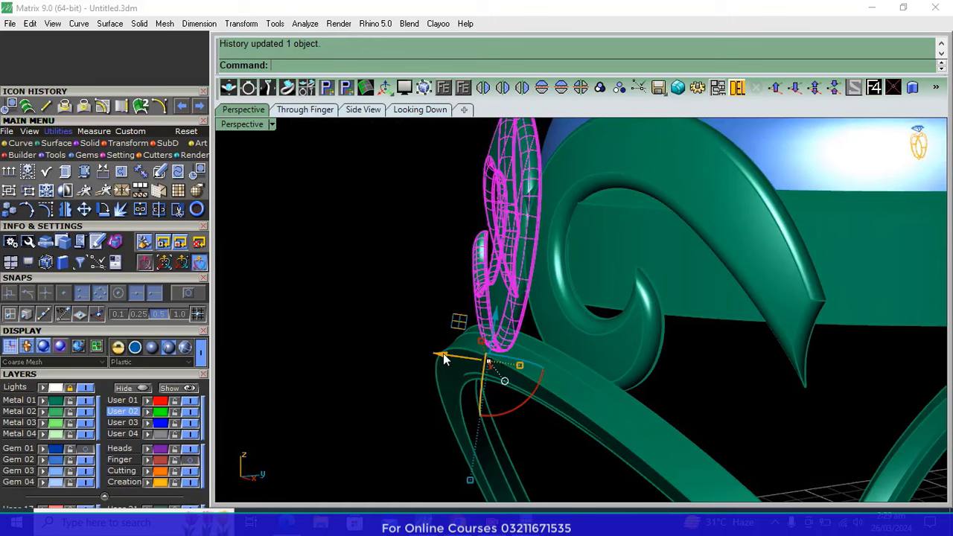
{"action": "left_click_drag", "start_coordinate": [443, 359], "coordinate": [432, 357]}
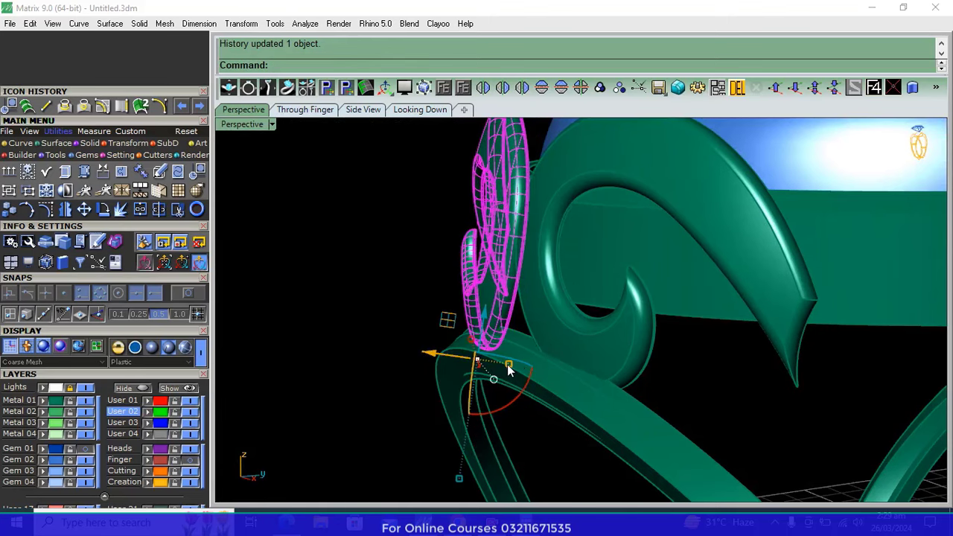
Settle the ornament onto the shank and rotate it to lean against the bezel
{"action": "left_click_drag", "start_coordinate": [509, 370], "coordinate": [517, 365]}
{"action": "mouse_move", "coordinate": [516, 365]}
{"action": "right_mouse_down"}
{"action": "mouse_move", "coordinate": [525, 394]}
{"action": "mouse_move", "coordinate": [517, 342]}
{"action": "right_mouse_up"}
{"action": "left_click_drag", "start_coordinate": [522, 344], "coordinate": [527, 348]}
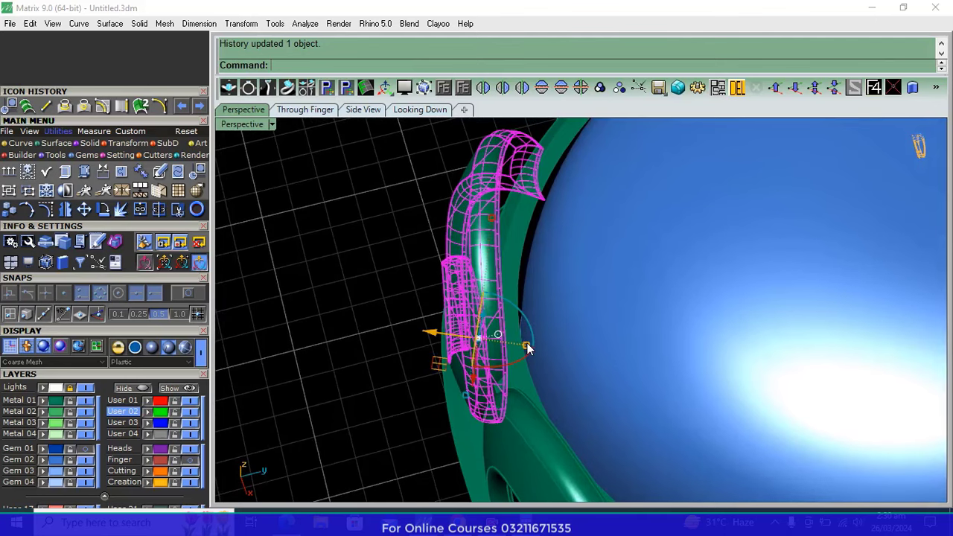
{"action": "right_click_drag", "start_coordinate": [527, 348], "coordinate": [435, 368]}
{"action": "left_click_drag", "start_coordinate": [430, 356], "coordinate": [439, 354]}
{"action": "right_click_drag", "start_coordinate": [439, 355], "coordinate": [495, 359]}
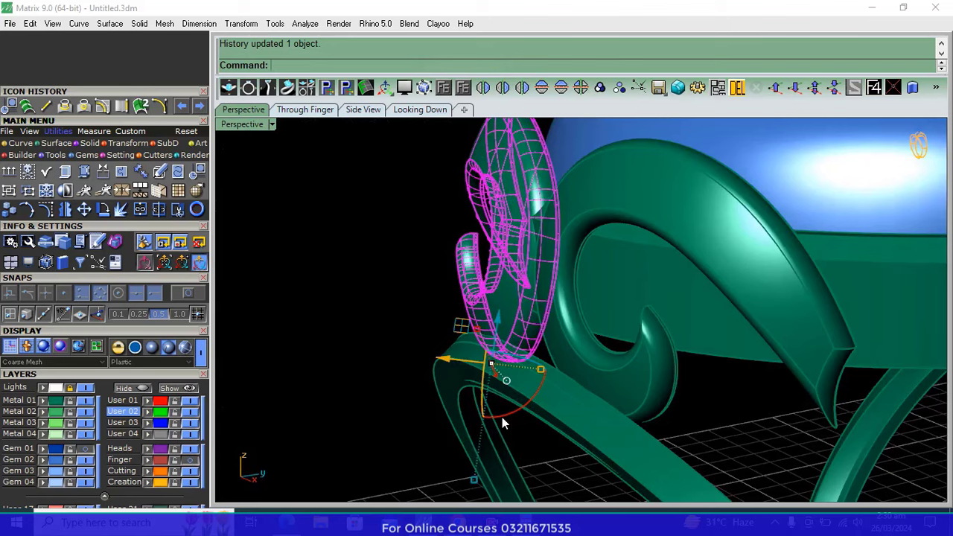
{"action": "left_click_drag", "start_coordinate": [502, 423], "coordinate": [493, 417]}
{"action": "right_click_drag", "start_coordinate": [494, 418], "coordinate": [491, 350]}
{"action": "left_click_drag", "start_coordinate": [492, 350], "coordinate": [506, 268]}
{"action": "right_click_drag", "start_coordinate": [506, 268], "coordinate": [508, 282]}
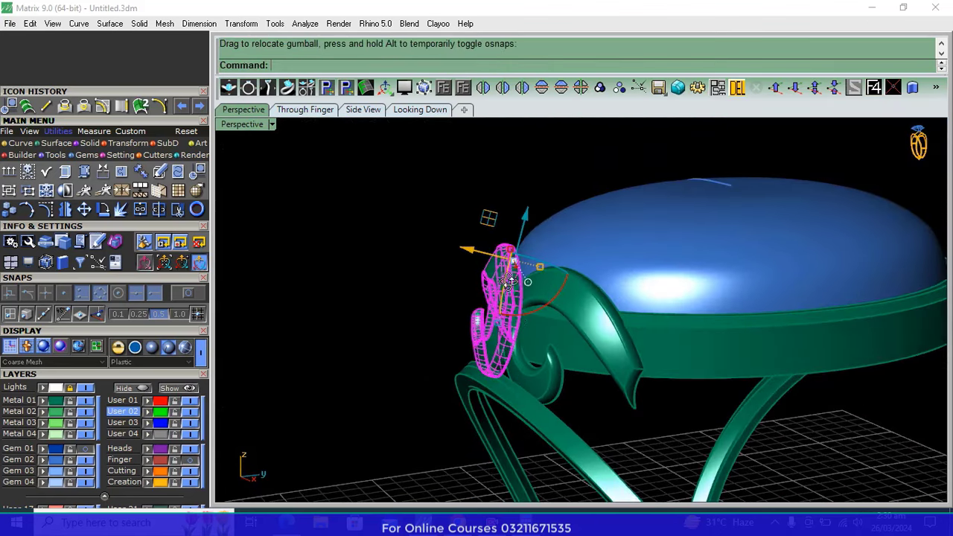
{"action": "left_click_drag", "start_coordinate": [519, 321], "coordinate": [505, 337]}
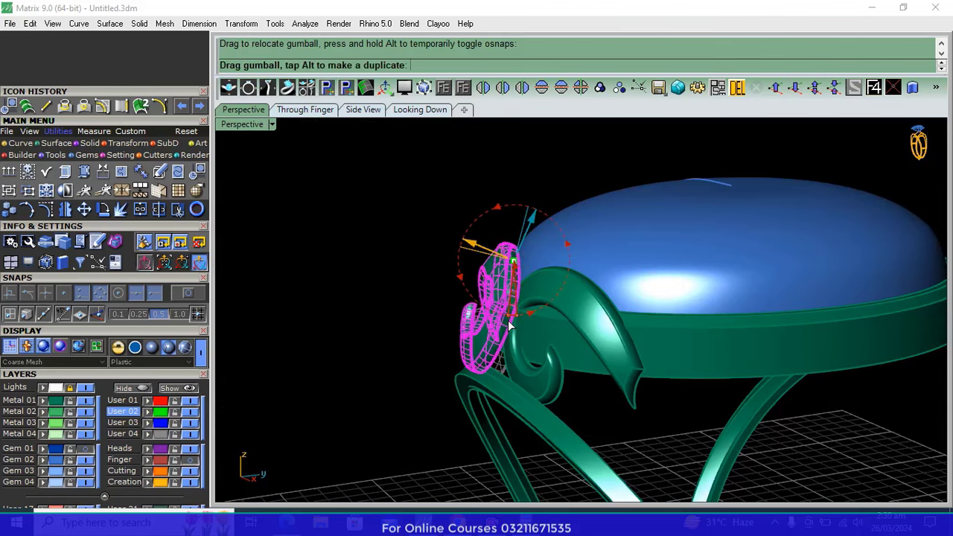
Shift both scroll ornaments slightly right and down, then deselect them
{"action": "mouse_move", "coordinate": [460, 367]}
{"action": "right_mouse_down"}
{"action": "mouse_move", "coordinate": [591, 378]}
{"action": "mouse_move", "coordinate": [548, 334]}
{"action": "mouse_move", "coordinate": [638, 361]}
{"action": "right_mouse_up"}
{"action": "left_click", "coordinate": [743, 350], "text": "shift"}
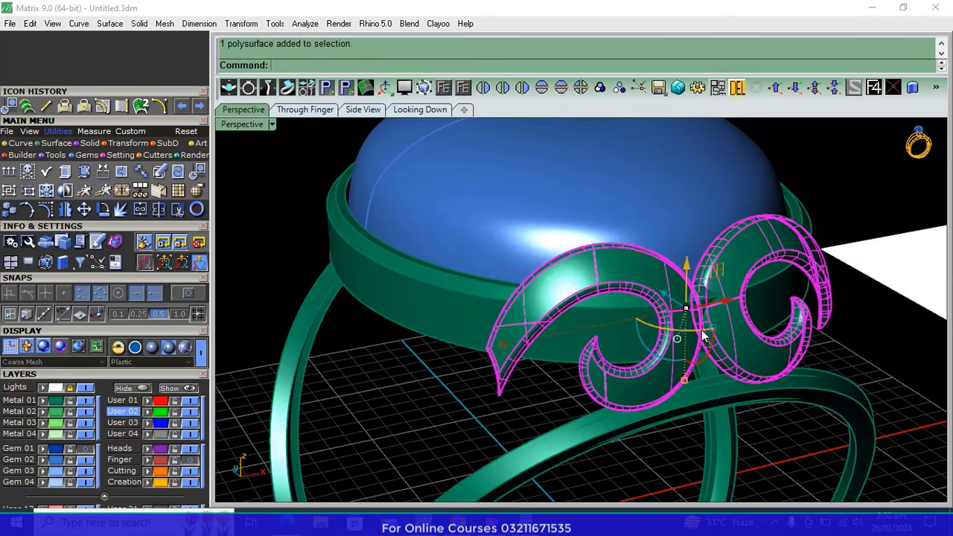
{"action": "right_click_drag", "start_coordinate": [742, 350], "coordinate": [694, 286]}
{"action": "left_click_drag", "start_coordinate": [665, 281], "coordinate": [670, 283]}
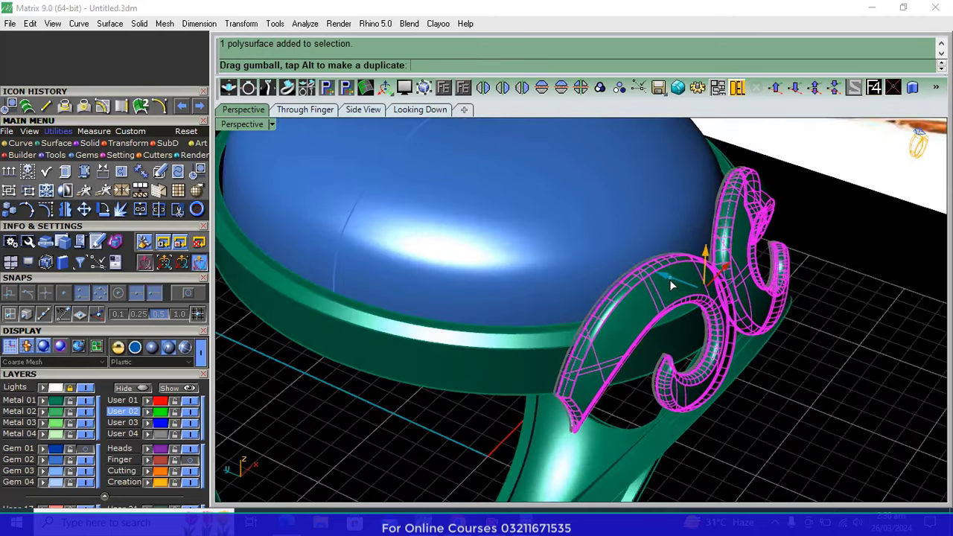
{"action": "key", "text": "Escape"}
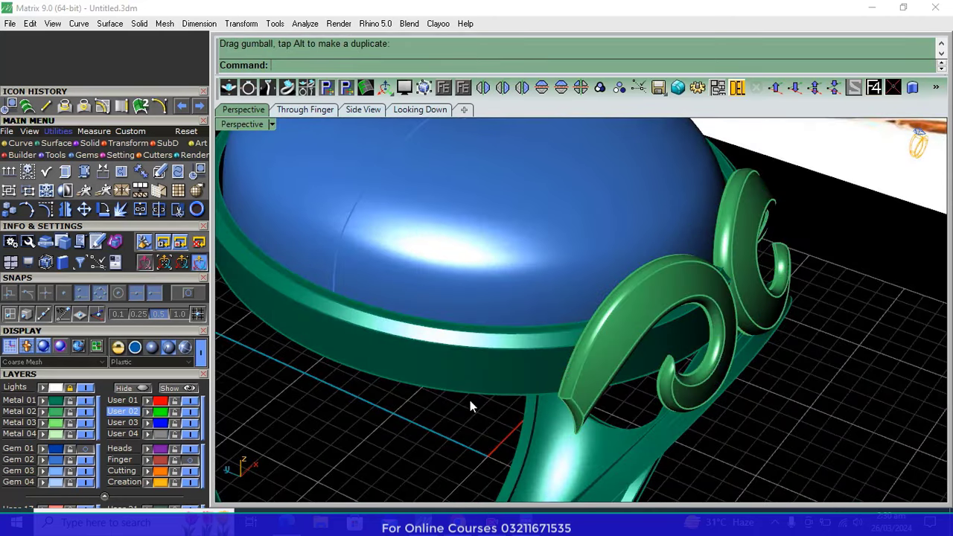
{"action": "right_click_drag", "start_coordinate": [470, 400], "coordinate": [578, 362]}
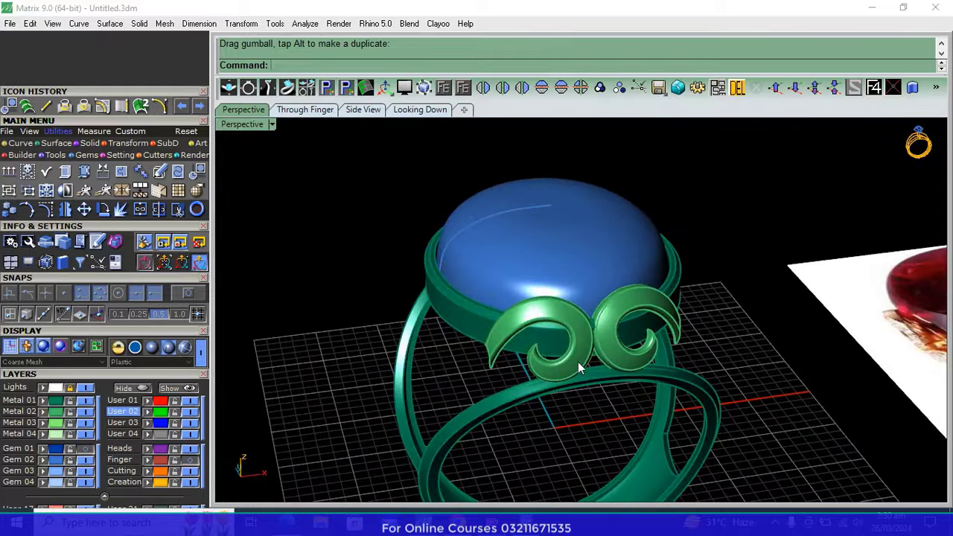
Mirror a copy of both curled scrolls onto the opposite end of the bezel
{"action": "left_click", "coordinate": [574, 359]}
{"action": "left_click", "coordinate": [640, 327], "text": "shift"}
{"action": "left_click", "coordinate": [560, 88]}
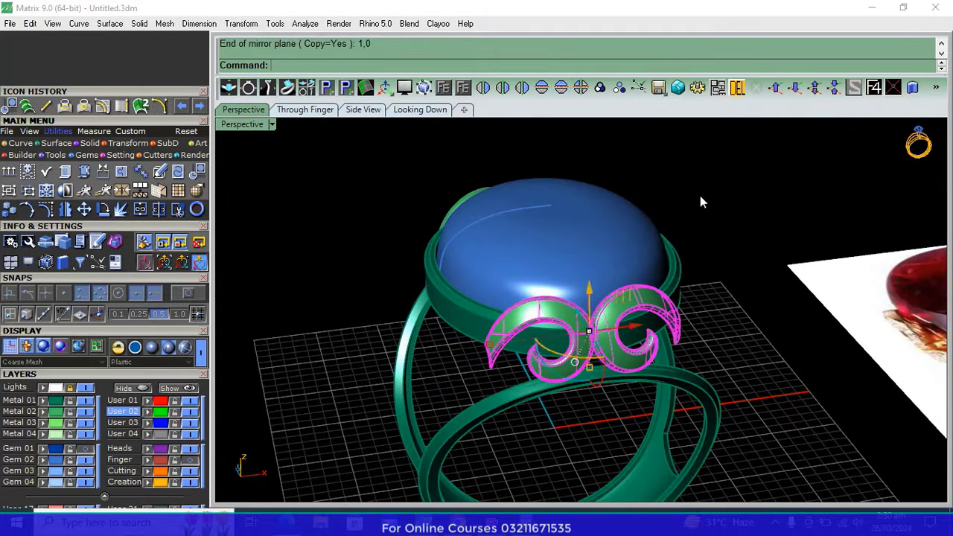
{"action": "mouse_move", "coordinate": [700, 196]}
{"action": "right_mouse_down"}
{"action": "mouse_move", "coordinate": [742, 247]}
{"action": "mouse_move", "coordinate": [579, 274]}
{"action": "mouse_move", "coordinate": [614, 236]}
{"action": "right_mouse_up"}
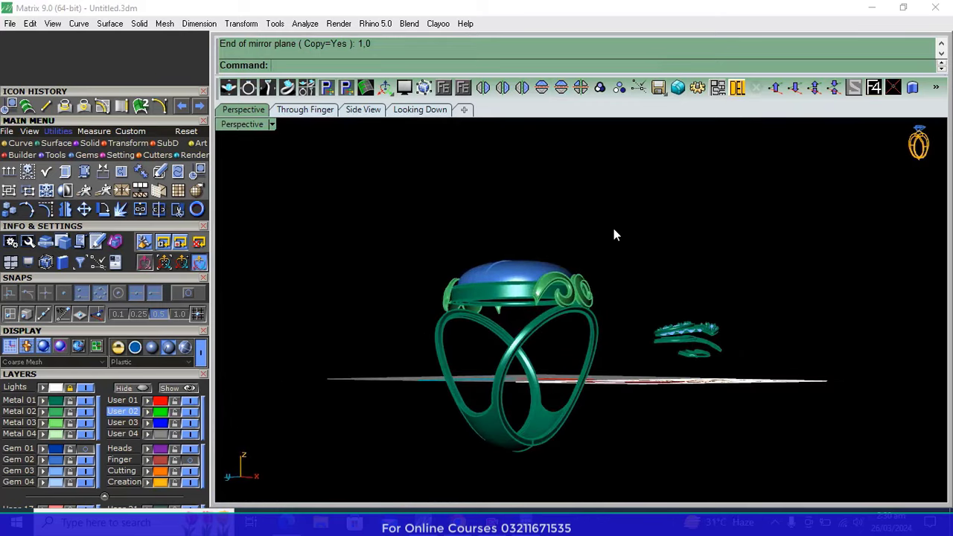
{"action": "scroll", "coordinate": [503, 297], "scroll_direction": "up", "scroll_amount": 3}
Inspect the gem and bezel from above, finishing in the Looking Down view
{"action": "left_click", "coordinate": [503, 297]}
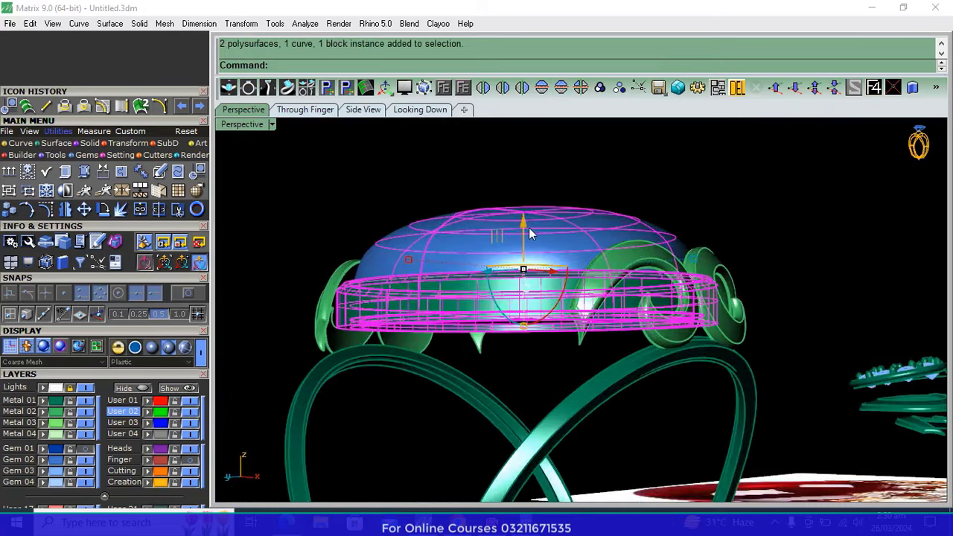
{"action": "left_click_drag", "start_coordinate": [528, 234], "coordinate": [524, 227]}
{"action": "left_click", "coordinate": [751, 188]}
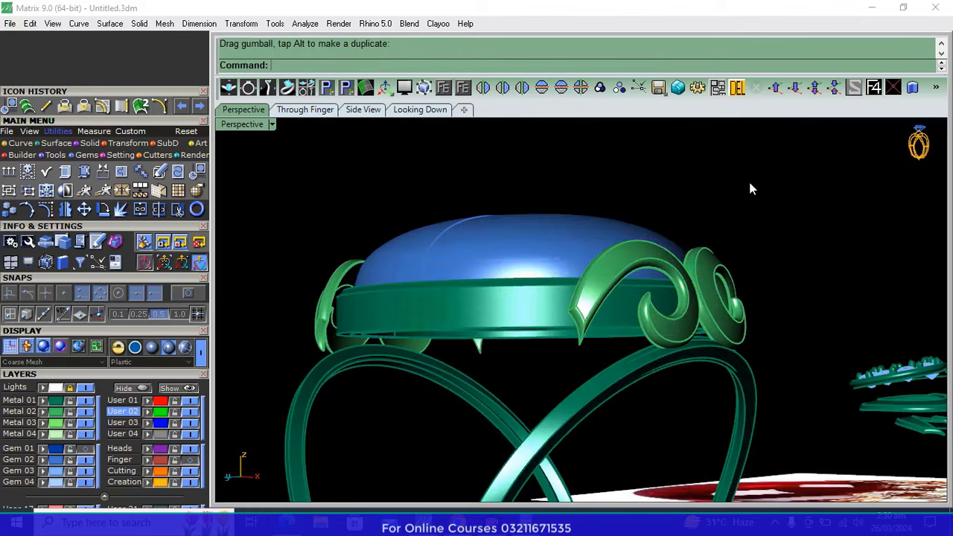
{"action": "right_click_drag", "start_coordinate": [750, 189], "coordinate": [686, 283]}
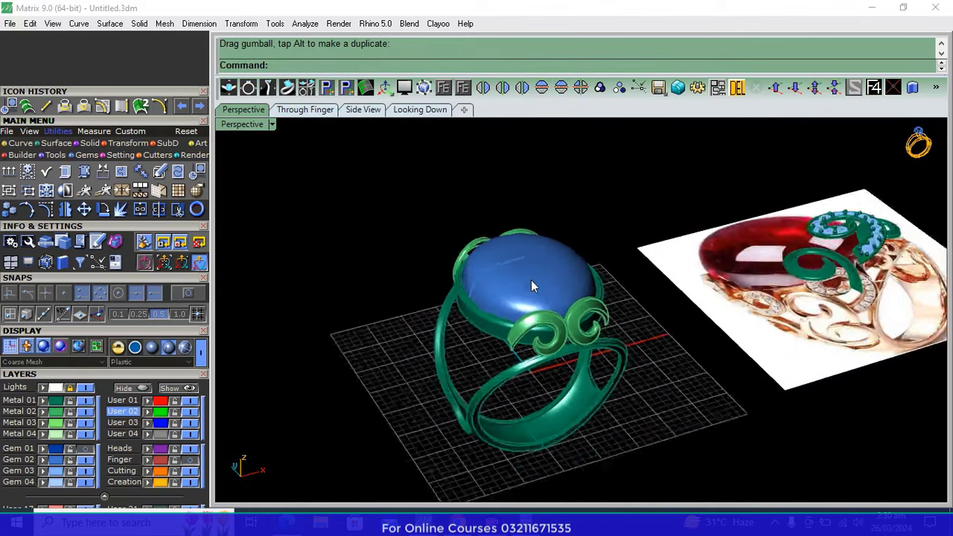
{"action": "scroll", "coordinate": [584, 267], "scroll_direction": "down", "scroll_amount": 5}
{"action": "right_click_drag", "start_coordinate": [702, 335], "coordinate": [392, 138]}
{"action": "left_click", "coordinate": [417, 109]}
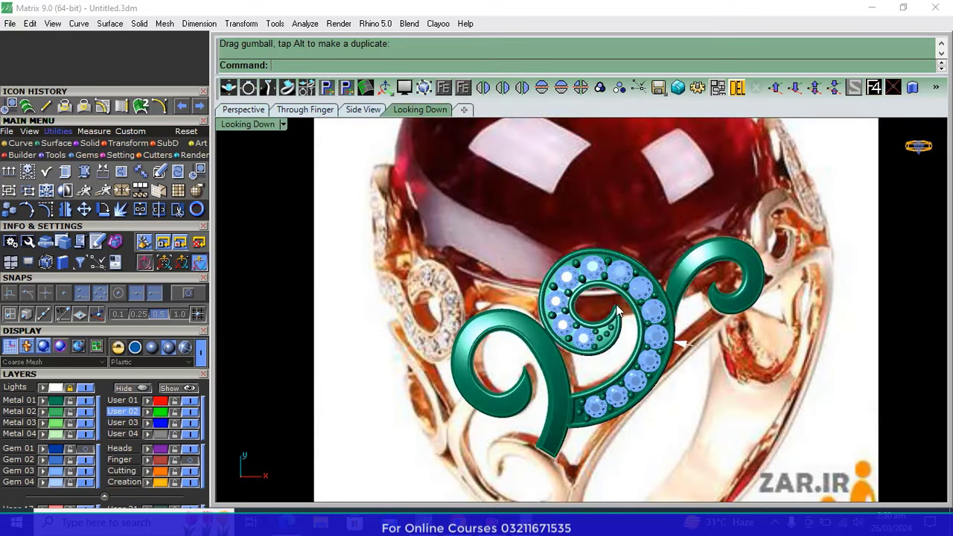
Copy the gem-set swirl to a spot left of the ring head
{"action": "left_click", "coordinate": [573, 283]}
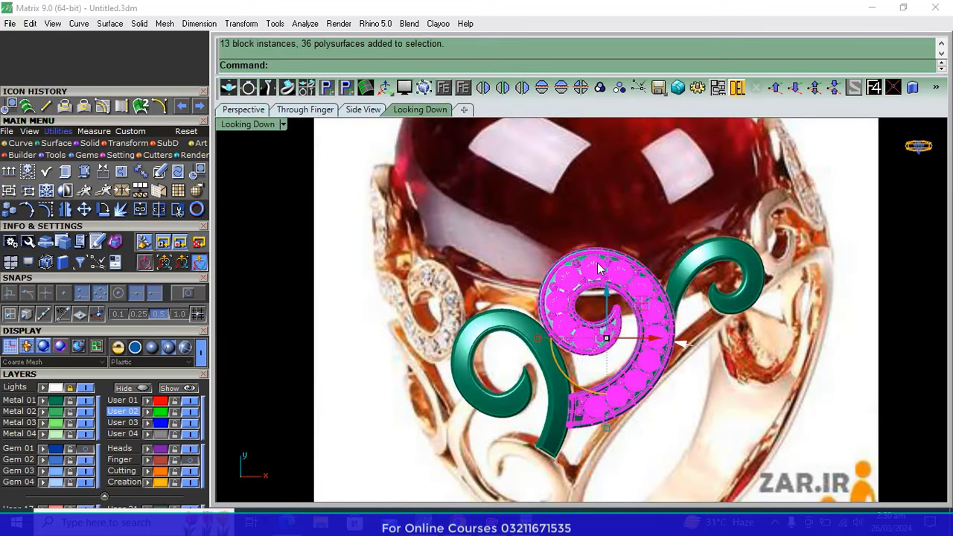
{"action": "scroll", "coordinate": [599, 268], "scroll_direction": "down", "scroll_amount": 2}
{"action": "scroll", "coordinate": [631, 321], "scroll_direction": "down", "scroll_amount": 2}
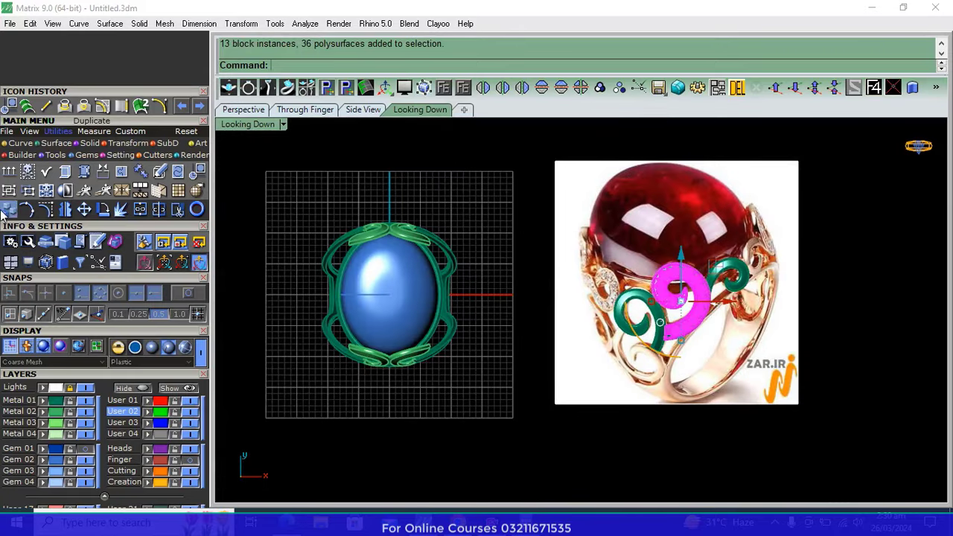
{"action": "left_click", "coordinate": [164, 263]}
{"action": "left_click", "coordinate": [674, 287]}
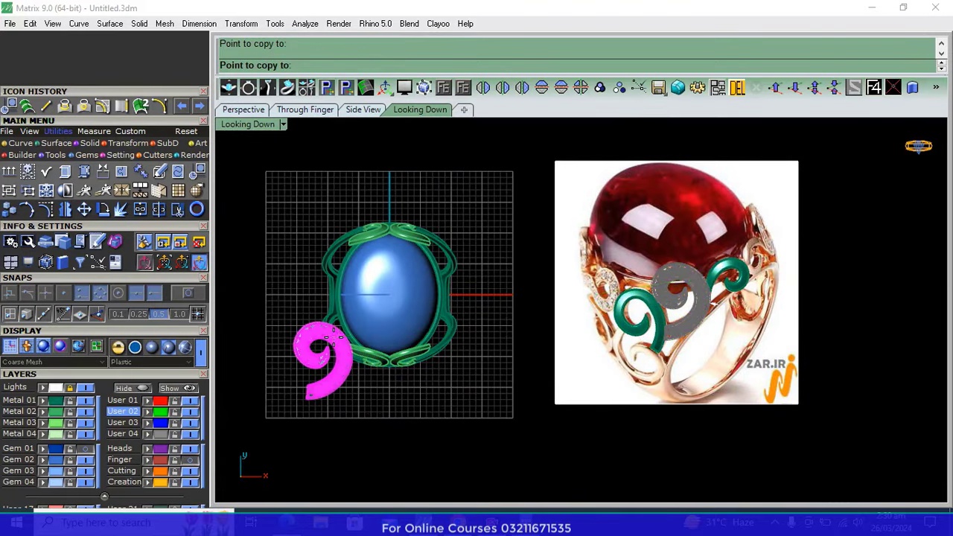
{"action": "left_click", "coordinate": [326, 338]}
{"action": "key", "text": "Return"}
Rotate the copied swirl to a new angle
{"action": "scroll", "coordinate": [536, 313], "scroll_direction": "up", "scroll_amount": 2}
{"action": "scroll", "coordinate": [645, 303], "scroll_direction": "up", "scroll_amount": 1}
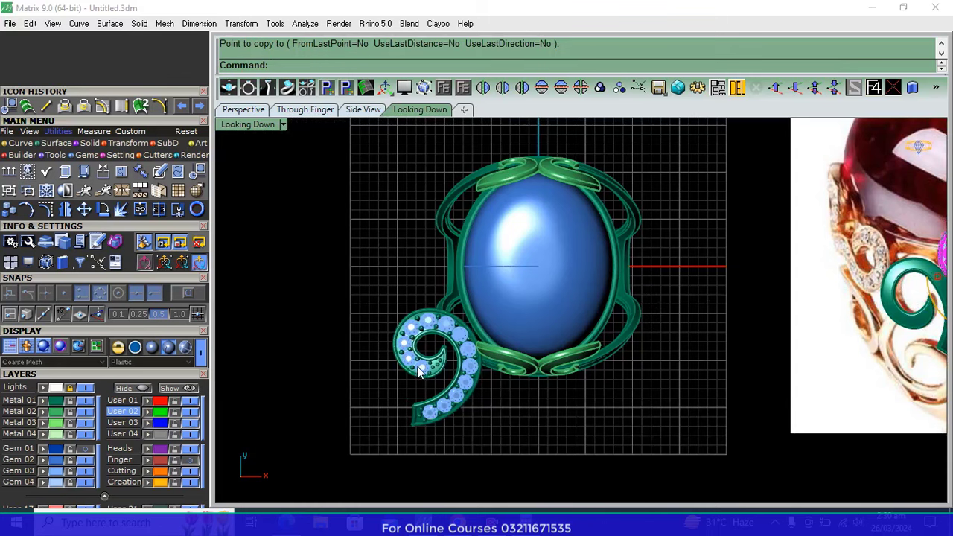
{"action": "left_click", "coordinate": [419, 372]}
{"action": "key", "text": "ctrl+r"}
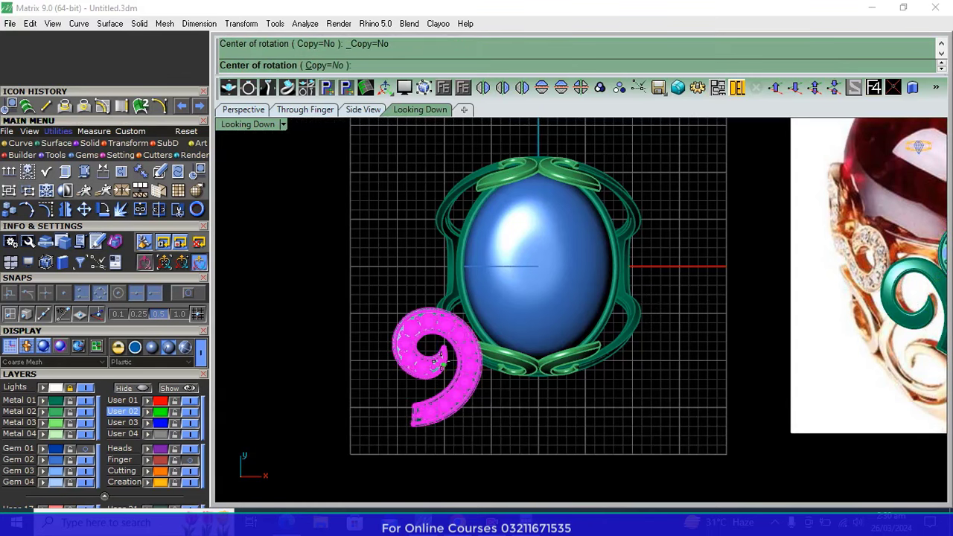
{"action": "left_click", "coordinate": [437, 358]}
{"action": "left_click", "coordinate": [400, 299]}
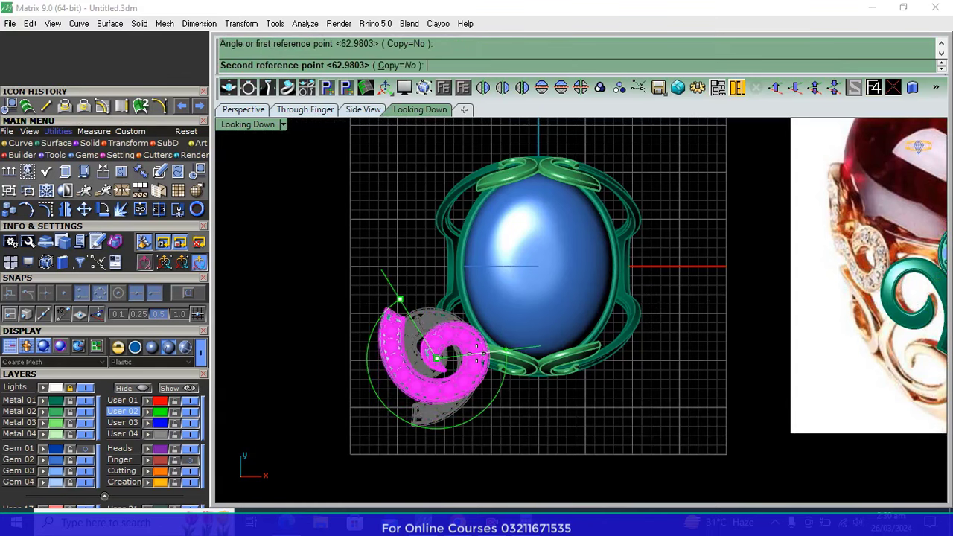
{"action": "left_click", "coordinate": [409, 348]}
Raise the copied swirl, tilt it near vertical and bring it closer to the ring head
{"action": "left_click_drag", "start_coordinate": [429, 325], "coordinate": [431, 284]}
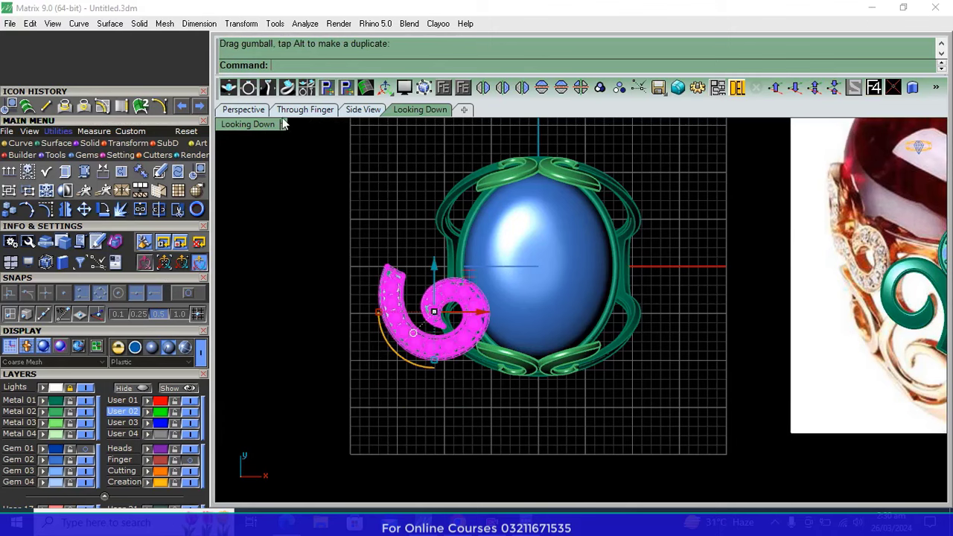
{"action": "left_click", "coordinate": [235, 112]}
{"action": "right_click_drag", "start_coordinate": [398, 391], "coordinate": [521, 373]}
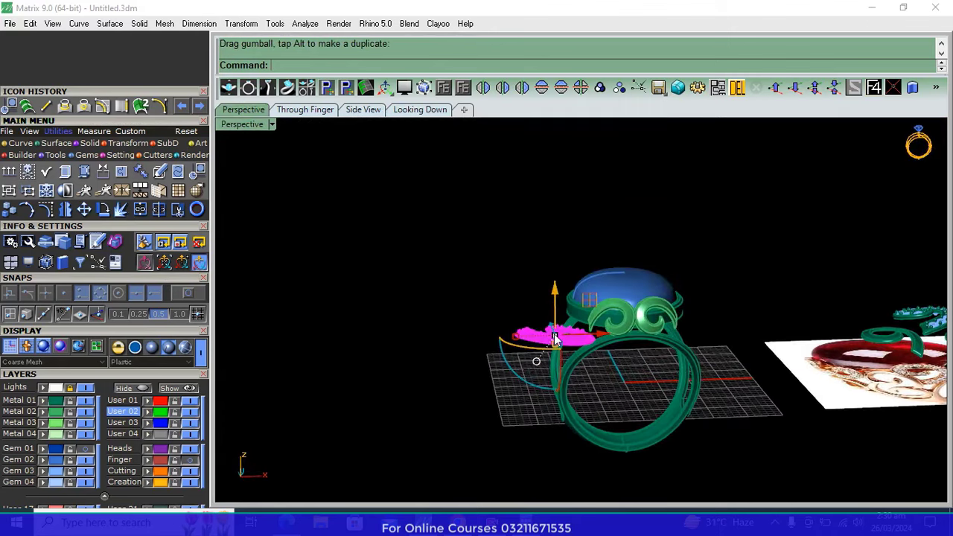
{"action": "scroll", "coordinate": [558, 313], "scroll_direction": "up", "scroll_amount": 3}
{"action": "left_click_drag", "start_coordinate": [556, 291], "coordinate": [557, 239]}
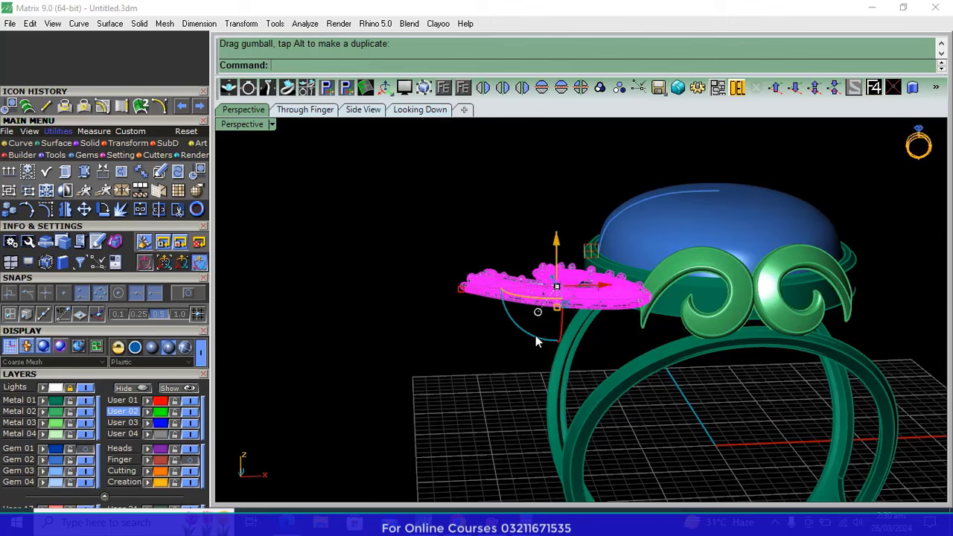
{"action": "left_click_drag", "start_coordinate": [537, 341], "coordinate": [626, 346]}
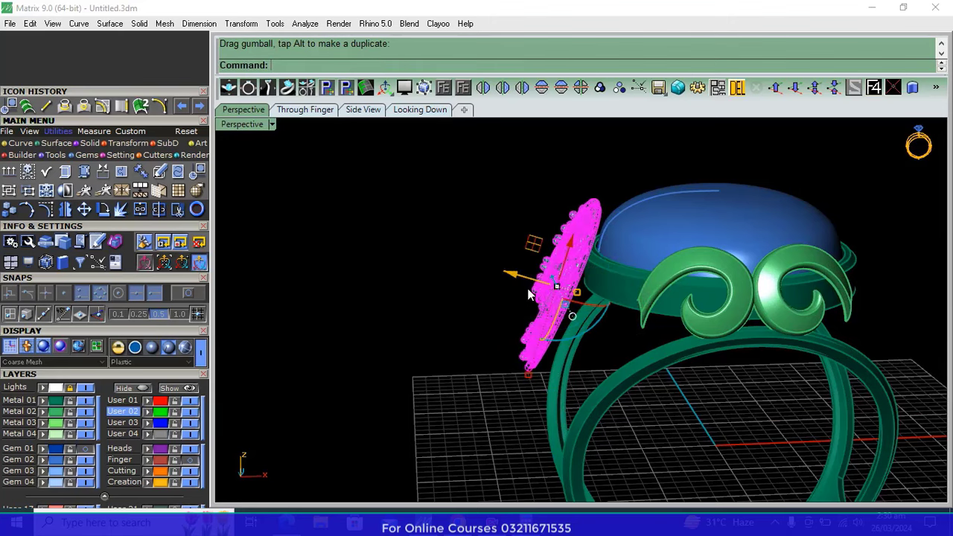
{"action": "left_click_drag", "start_coordinate": [518, 279], "coordinate": [496, 307]}
{"action": "mouse_move", "coordinate": [496, 306]}
{"action": "right_mouse_down"}
{"action": "mouse_move", "coordinate": [609, 358]}
{"action": "mouse_move", "coordinate": [817, 296]}
{"action": "right_mouse_up"}
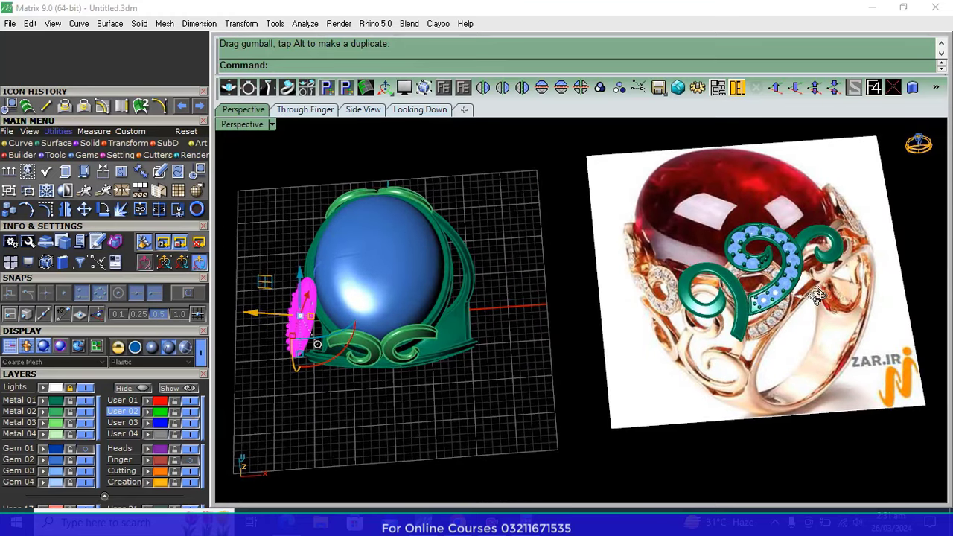
{"action": "right_click_drag", "start_coordinate": [482, 377], "coordinate": [419, 370]}
{"action": "scroll", "coordinate": [500, 296], "scroll_direction": "up", "scroll_amount": 3}
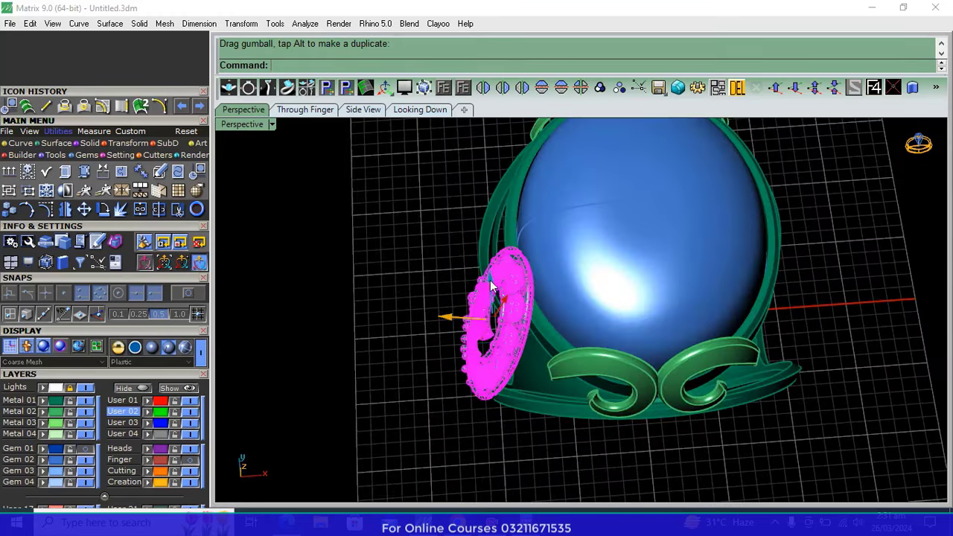
{"action": "right_click_drag", "start_coordinate": [491, 287], "coordinate": [487, 298]}
Turn the swirl to sit against the ring and slide it outward along its facing axis
{"action": "mouse_move", "coordinate": [488, 298]}
{"action": "left_mouse_down"}
{"action": "mouse_move", "coordinate": [511, 329]}
{"action": "mouse_move", "coordinate": [492, 298]}
{"action": "left_mouse_up"}
{"action": "left_click_drag", "start_coordinate": [487, 246], "coordinate": [483, 283]}
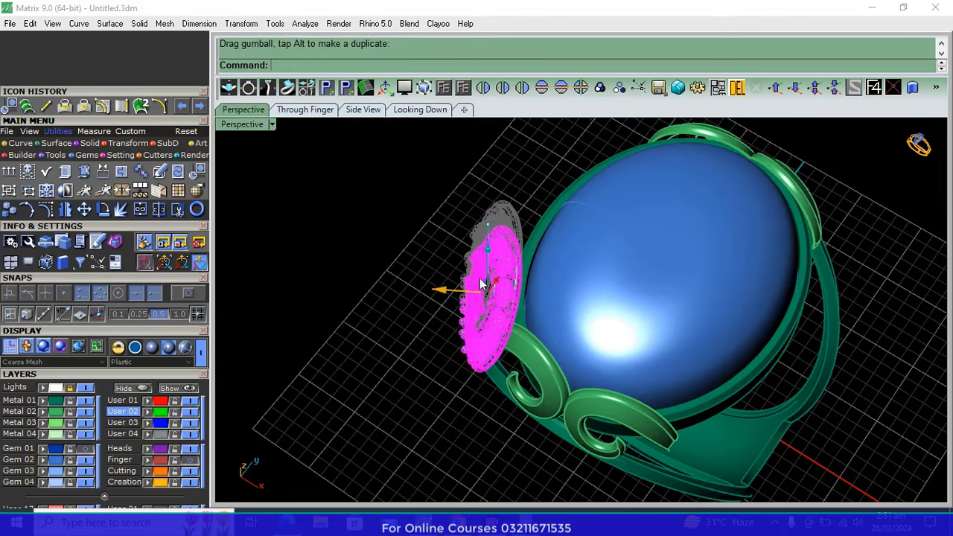
{"action": "right_click_drag", "start_coordinate": [480, 285], "coordinate": [597, 274]}
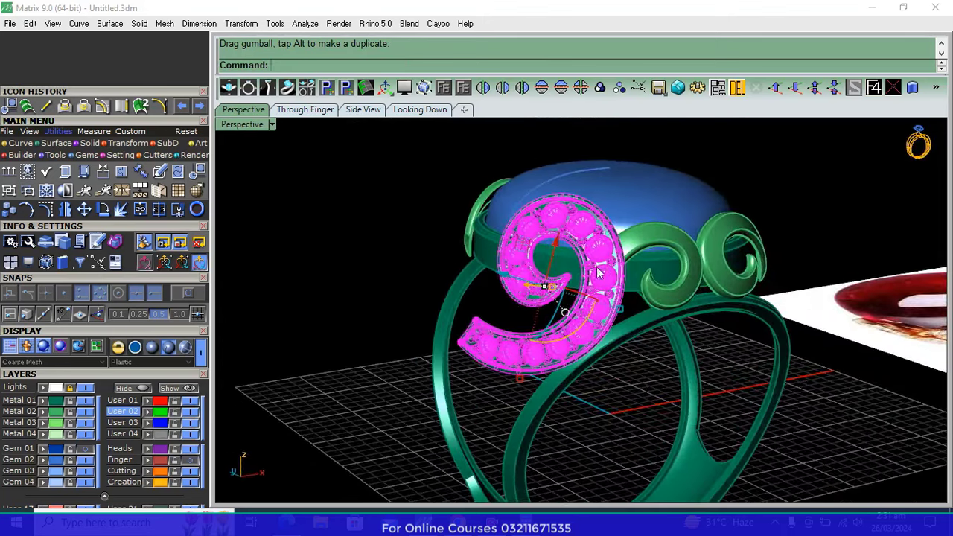
{"action": "scroll", "coordinate": [596, 274], "scroll_direction": "up", "scroll_amount": 2}
{"action": "scroll", "coordinate": [594, 277], "scroll_direction": "up", "scroll_amount": 3}
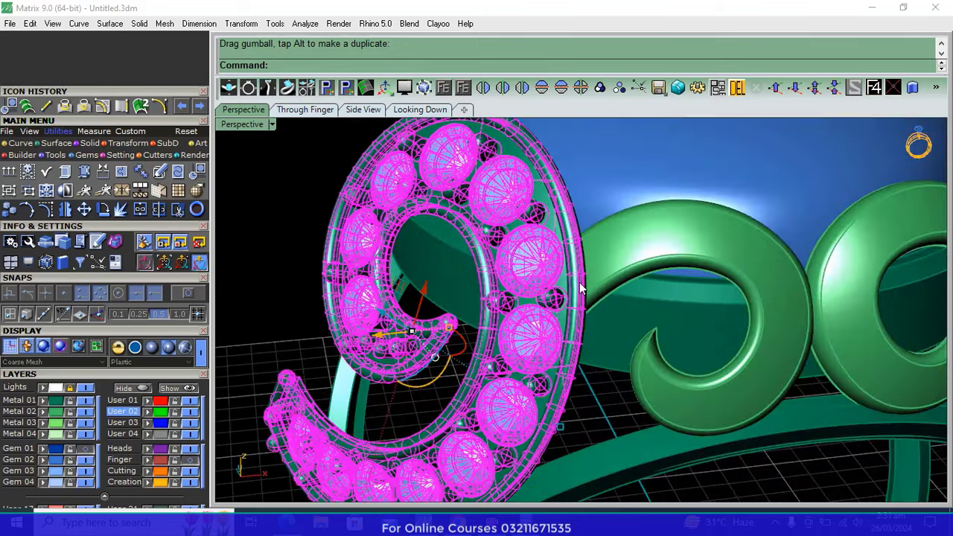
{"action": "right_click_drag", "start_coordinate": [594, 277], "coordinate": [410, 301]}
{"action": "left_click_drag", "start_coordinate": [383, 282], "coordinate": [417, 280]}
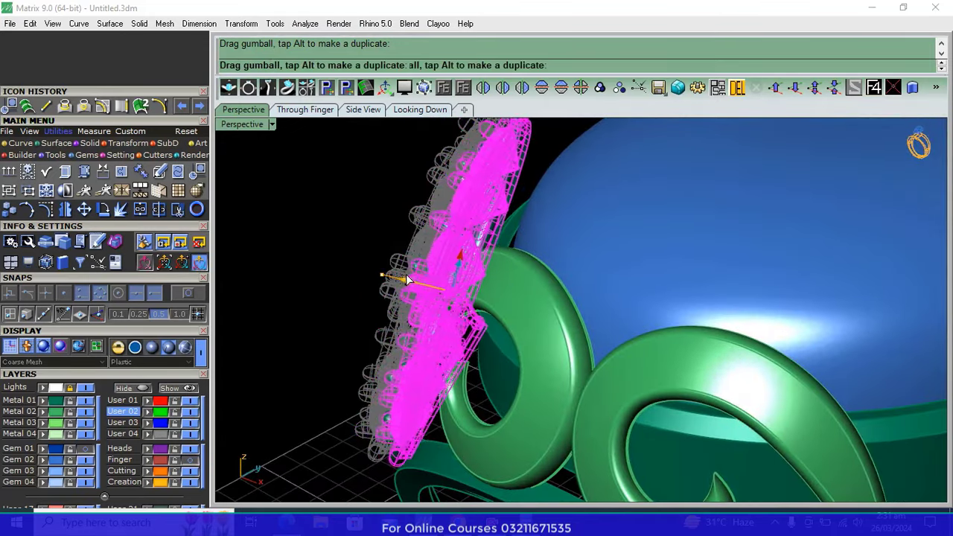
{"action": "mouse_move", "coordinate": [417, 281]}
{"action": "right_mouse_down"}
{"action": "mouse_move", "coordinate": [548, 282]}
{"action": "mouse_move", "coordinate": [425, 294]}
{"action": "right_mouse_up"}
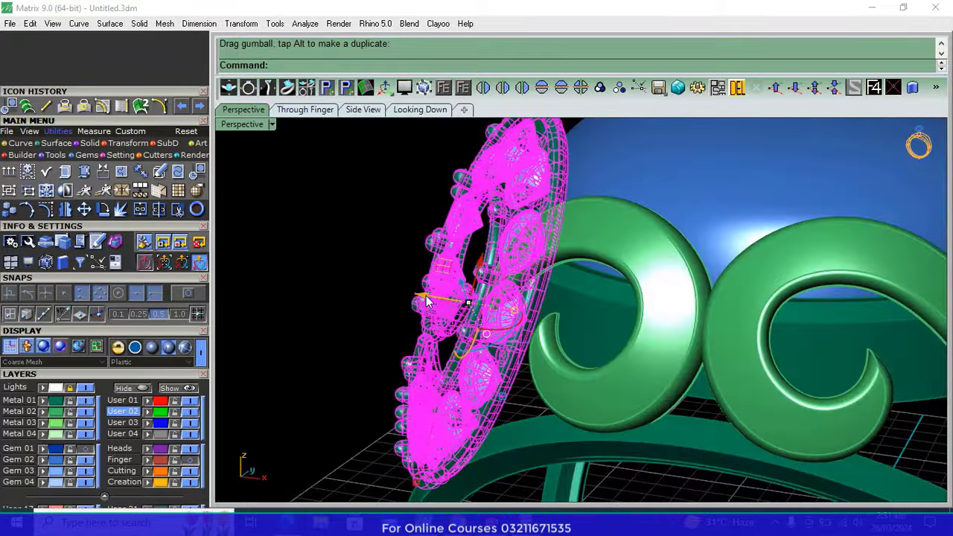
{"action": "left_click_drag", "start_coordinate": [425, 294], "coordinate": [422, 298]}
Pivot the swirl about its lower end so it stands upright against the bezel
{"action": "mouse_move", "coordinate": [422, 298]}
{"action": "right_mouse_down"}
{"action": "mouse_move", "coordinate": [438, 390]}
{"action": "mouse_move", "coordinate": [514, 489]}
{"action": "mouse_move", "coordinate": [655, 398]}
{"action": "mouse_move", "coordinate": [734, 289]}
{"action": "mouse_move", "coordinate": [679, 319]}
{"action": "mouse_move", "coordinate": [499, 237]}
{"action": "right_mouse_up"}
{"action": "left_click_drag", "start_coordinate": [491, 224], "coordinate": [481, 173], "text": "ctrl"}
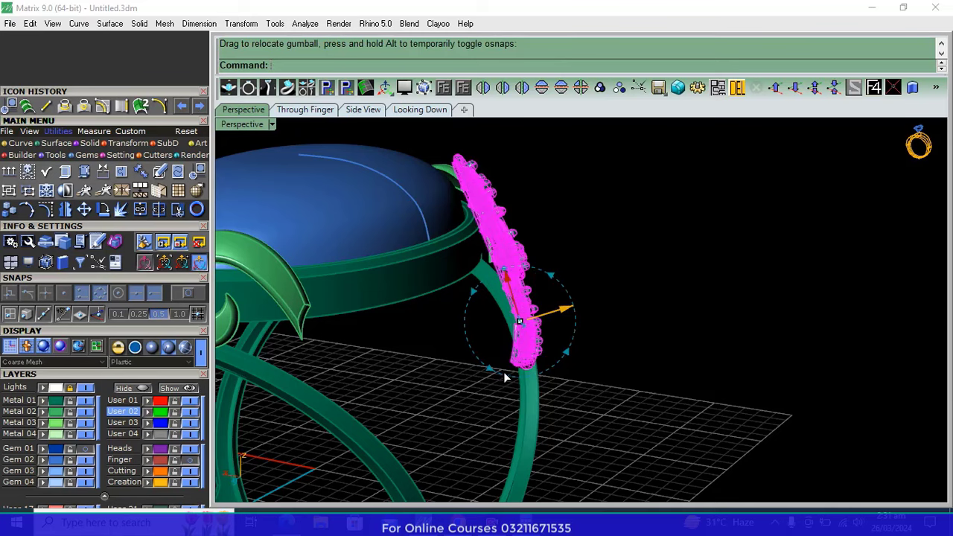
{"action": "left_click_drag", "start_coordinate": [501, 372], "coordinate": [504, 373]}
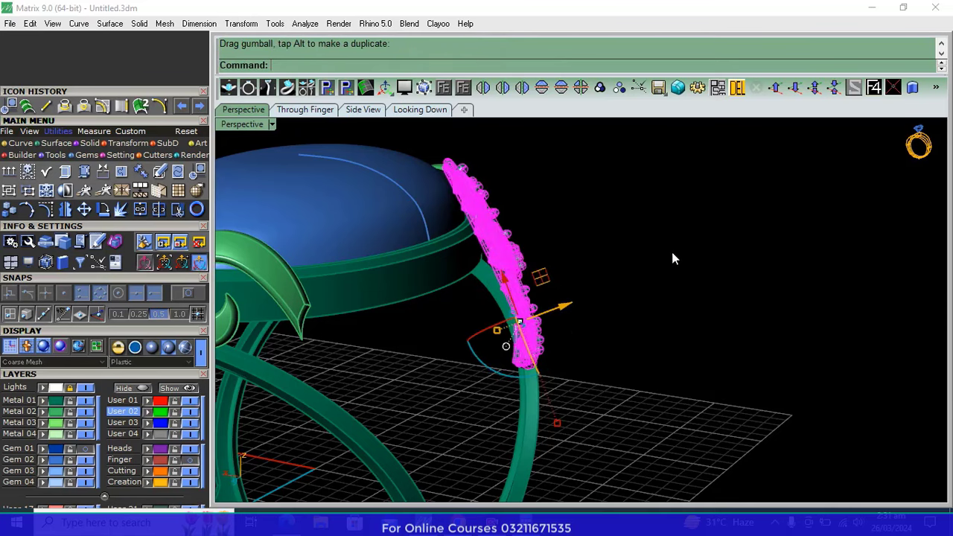
{"action": "mouse_move", "coordinate": [673, 257]}
{"action": "right_mouse_down"}
{"action": "mouse_move", "coordinate": [494, 283]}
{"action": "mouse_move", "coordinate": [594, 339]}
{"action": "mouse_move", "coordinate": [630, 293]}
{"action": "right_mouse_up"}
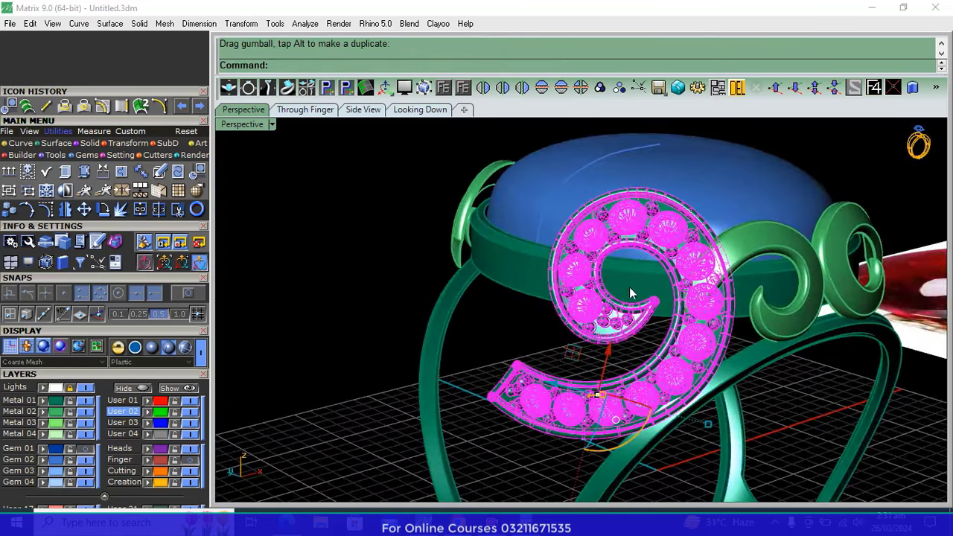
{"action": "key", "text": "Escape"}
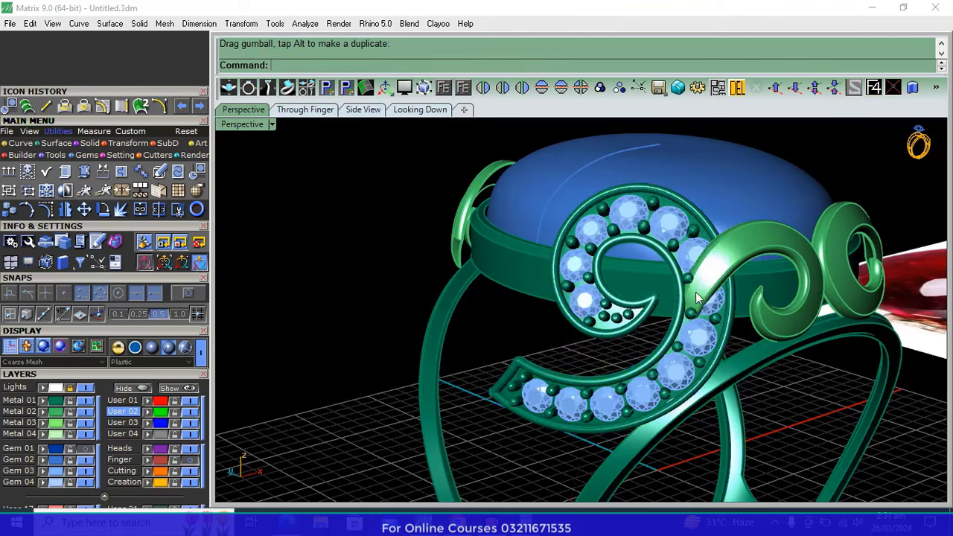
{"action": "mouse_move", "coordinate": [695, 292]}
{"action": "right_mouse_down"}
{"action": "mouse_move", "coordinate": [575, 337]}
{"action": "mouse_move", "coordinate": [592, 340]}
{"action": "mouse_move", "coordinate": [570, 368]}
{"action": "right_mouse_up"}
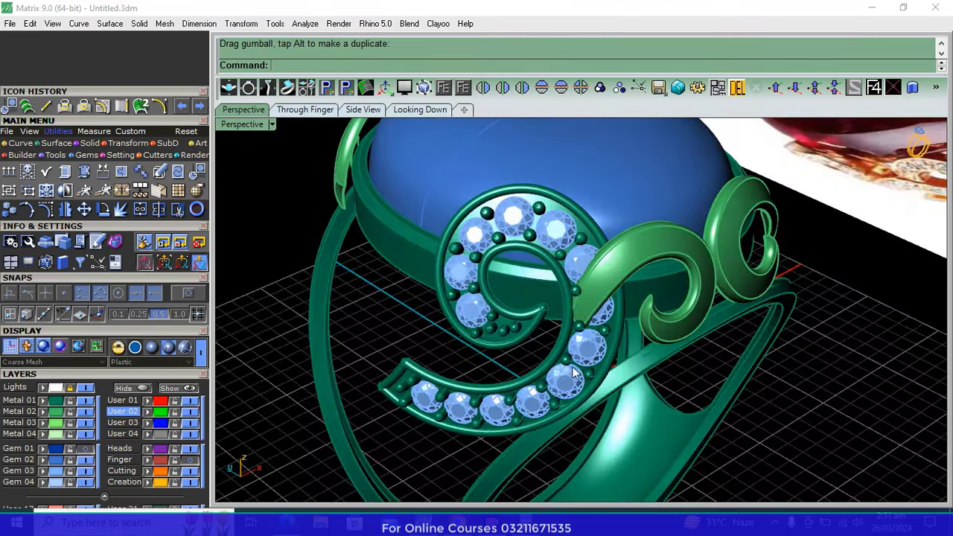
{"action": "left_click", "coordinate": [570, 368]}
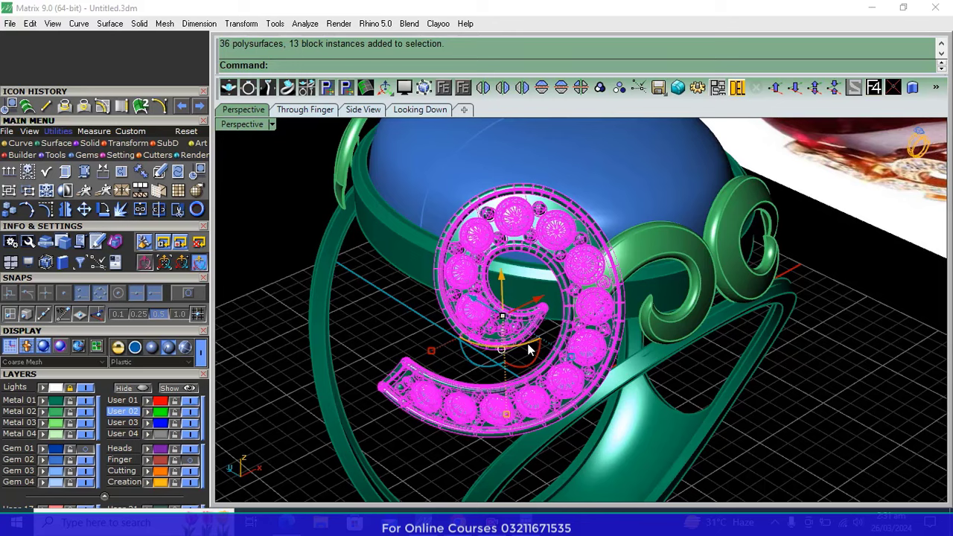
Shift the gem swirl up and left, and reposition the plain curled scroll
{"action": "right_click_drag", "start_coordinate": [528, 350], "coordinate": [497, 364]}
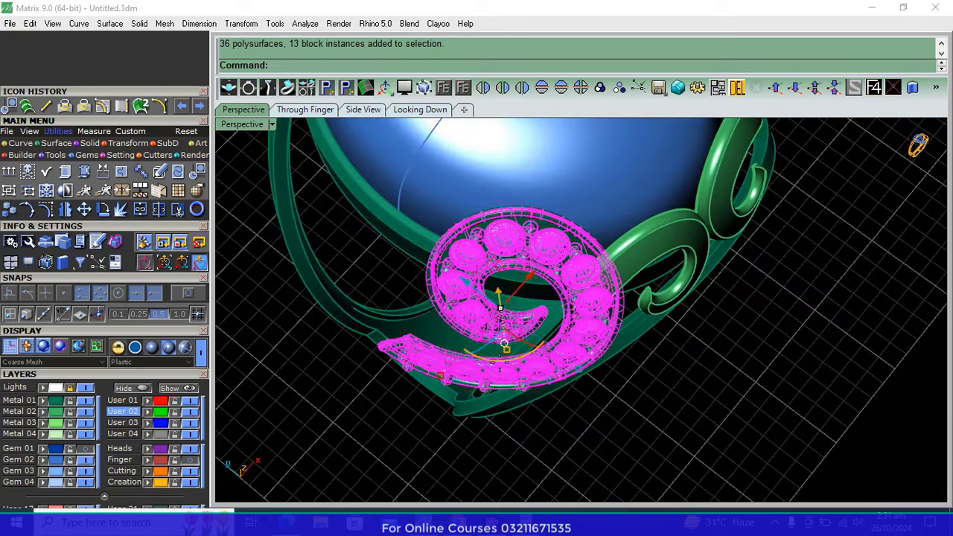
{"action": "left_click_drag", "start_coordinate": [505, 344], "coordinate": [521, 370], "text": "ctrl"}
{"action": "mouse_move", "coordinate": [463, 309]}
{"action": "left_mouse_down"}
{"action": "mouse_move", "coordinate": [432, 312]}
{"action": "mouse_move", "coordinate": [441, 316]}
{"action": "left_mouse_up"}
{"action": "mouse_move", "coordinate": [441, 316]}
{"action": "right_mouse_down"}
{"action": "mouse_move", "coordinate": [659, 296]}
{"action": "mouse_move", "coordinate": [662, 367]}
{"action": "right_mouse_up"}
{"action": "left_click", "coordinate": [660, 295]}
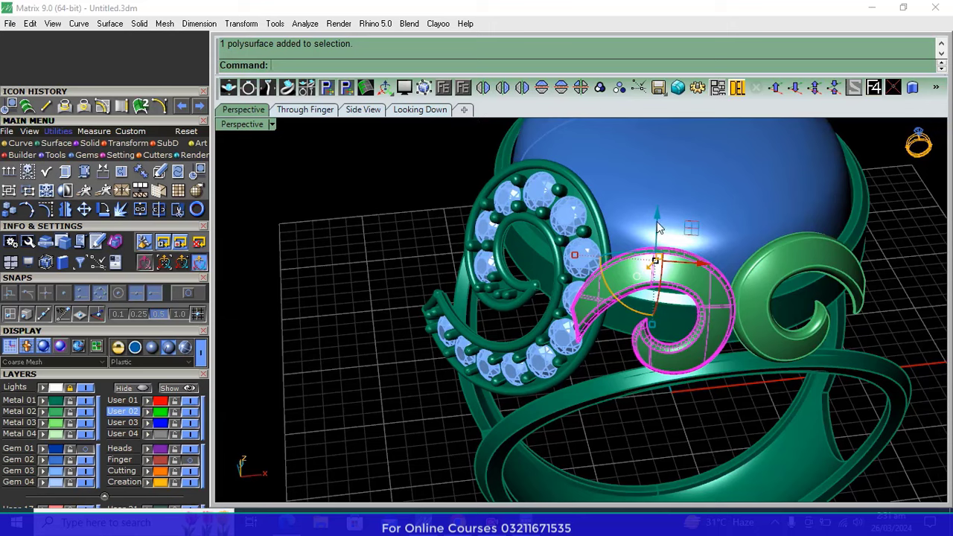
{"action": "mouse_move", "coordinate": [702, 264]}
{"action": "left_mouse_down", "text": "ctrl"}
{"action": "mouse_move", "coordinate": [700, 321]}
{"action": "mouse_move", "coordinate": [741, 313]}
{"action": "left_mouse_up", "text": "ctrl"}
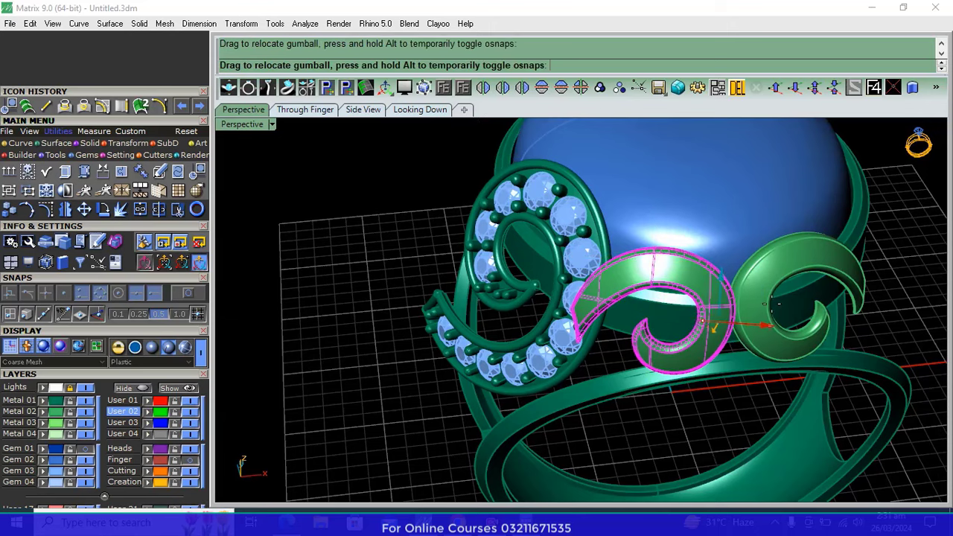
{"action": "mouse_move", "coordinate": [772, 303]}
{"action": "right_mouse_down"}
{"action": "mouse_move", "coordinate": [702, 409]}
{"action": "mouse_move", "coordinate": [713, 364]}
{"action": "right_mouse_up"}
{"action": "left_click_drag", "start_coordinate": [713, 365], "coordinate": [721, 365]}
Delete the right plain swirl and mirror a copy of the left swirl across
{"action": "left_click", "coordinate": [793, 333]}
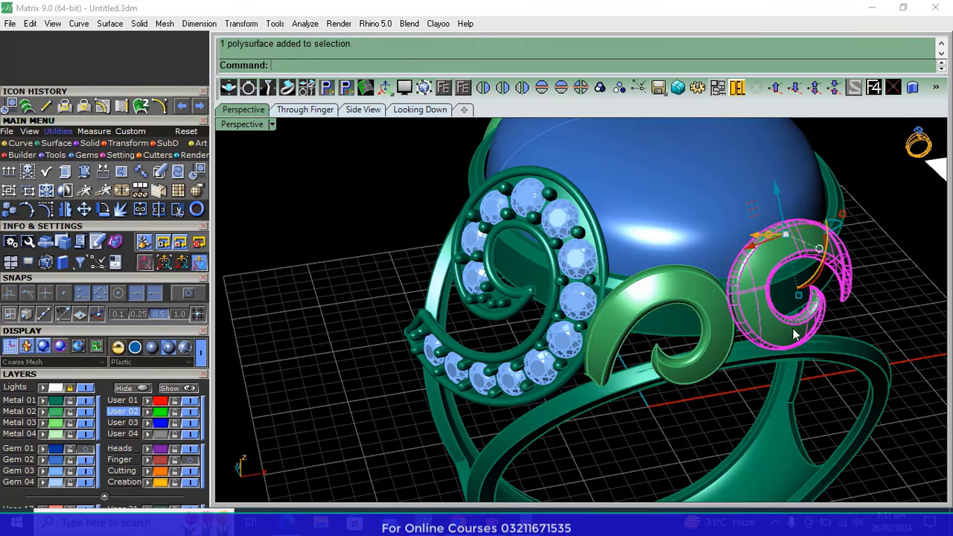
{"action": "left_click", "coordinate": [747, 91]}
{"action": "mouse_move", "coordinate": [654, 254]}
{"action": "right_mouse_down"}
{"action": "mouse_move", "coordinate": [625, 314]}
{"action": "mouse_move", "coordinate": [609, 194]}
{"action": "right_mouse_up"}
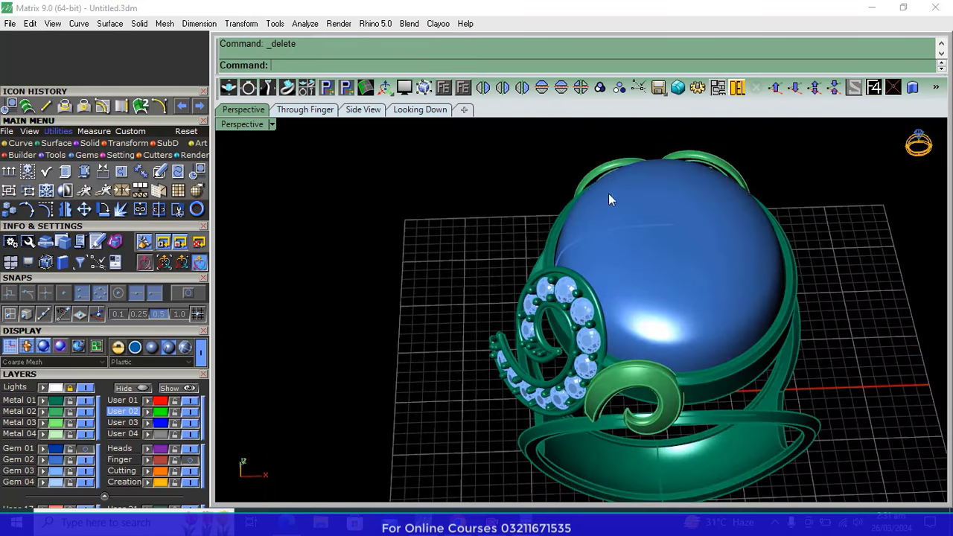
{"action": "scroll", "coordinate": [604, 168], "scroll_direction": "up", "scroll_amount": 3}
{"action": "left_click", "coordinate": [604, 167]}
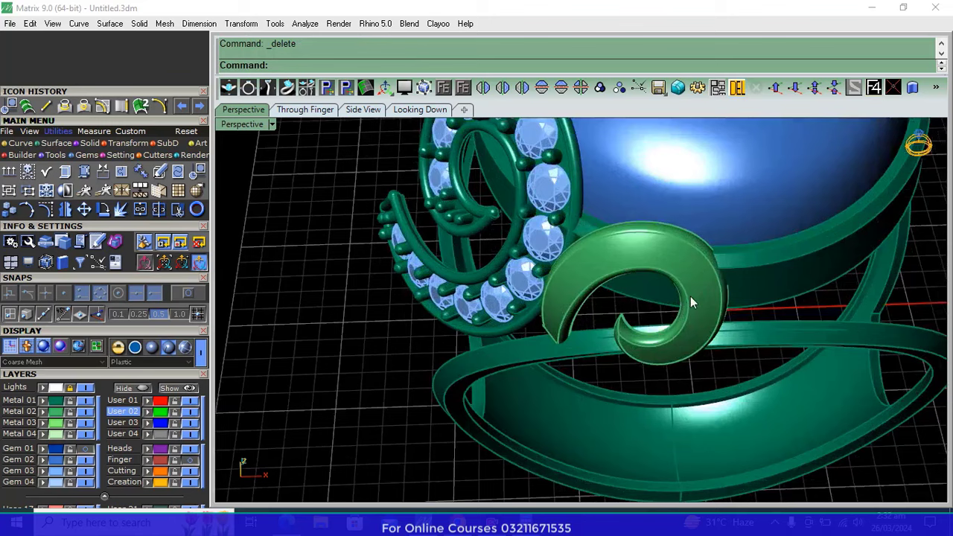
{"action": "left_click", "coordinate": [690, 297]}
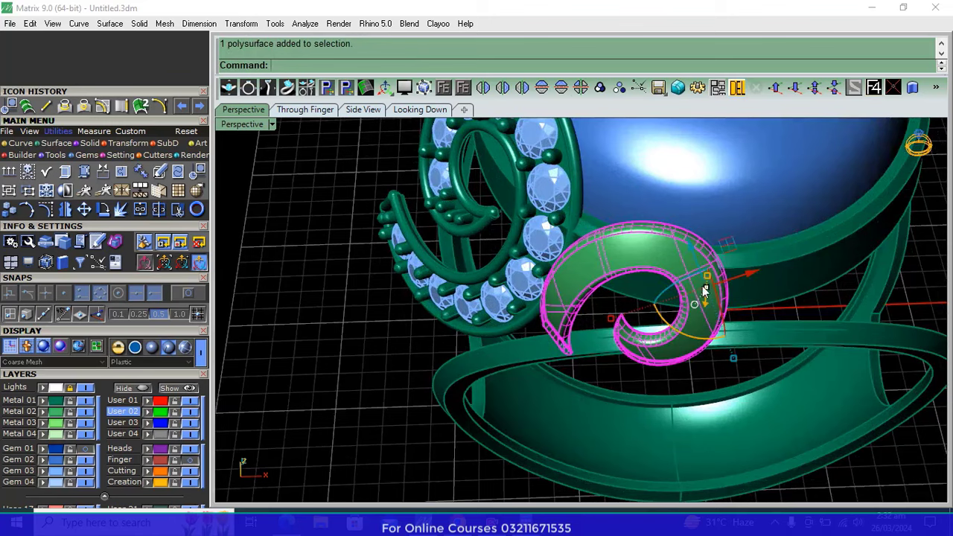
{"action": "left_click", "coordinate": [522, 88]}
{"action": "mouse_move", "coordinate": [656, 307]}
{"action": "right_mouse_down"}
{"action": "mouse_move", "coordinate": [816, 194]}
{"action": "mouse_move", "coordinate": [742, 220]}
{"action": "right_mouse_up"}
{"action": "left_click", "coordinate": [816, 194]}
{"action": "key", "text": "Escape"}
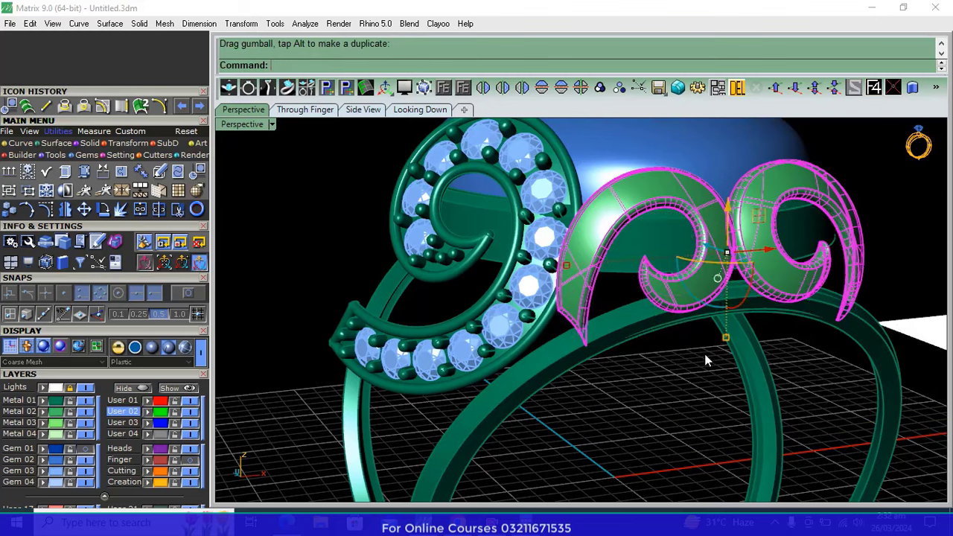
{"action": "key", "text": "Escape"}
Try rotating the small lower swirl to the ring's right side, then undo it
{"action": "mouse_move", "coordinate": [617, 350]}
{"action": "right_mouse_down"}
{"action": "mouse_move", "coordinate": [706, 374]}
{"action": "mouse_move", "coordinate": [637, 359]}
{"action": "mouse_move", "coordinate": [596, 297]}
{"action": "mouse_move", "coordinate": [822, 371]}
{"action": "mouse_move", "coordinate": [622, 385]}
{"action": "mouse_move", "coordinate": [658, 410]}
{"action": "right_mouse_up"}
{"action": "left_click", "coordinate": [607, 364]}
{"action": "left_click", "coordinate": [573, 286]}
{"action": "key", "text": "Escape"}
{"action": "left_click", "coordinate": [655, 408]}
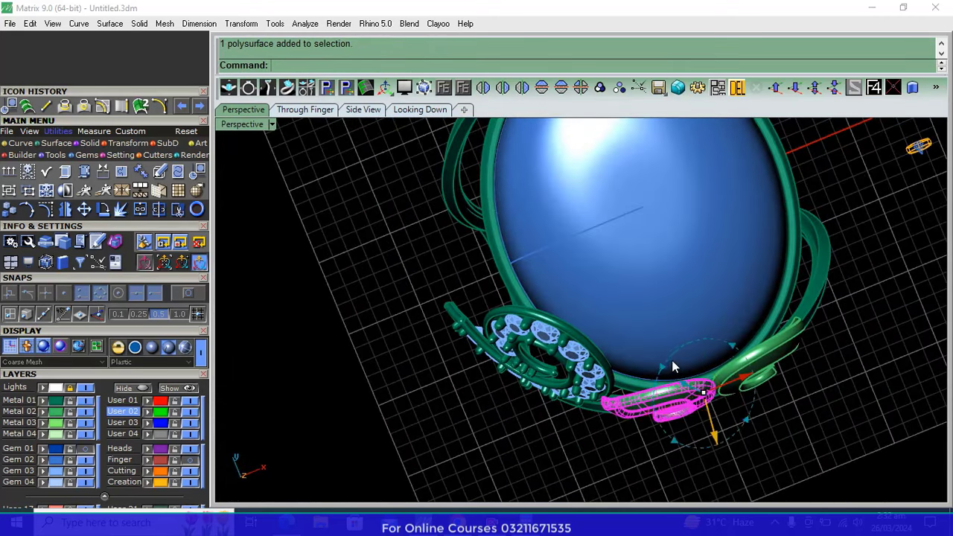
{"action": "left_click_drag", "start_coordinate": [672, 368], "coordinate": [771, 364]}
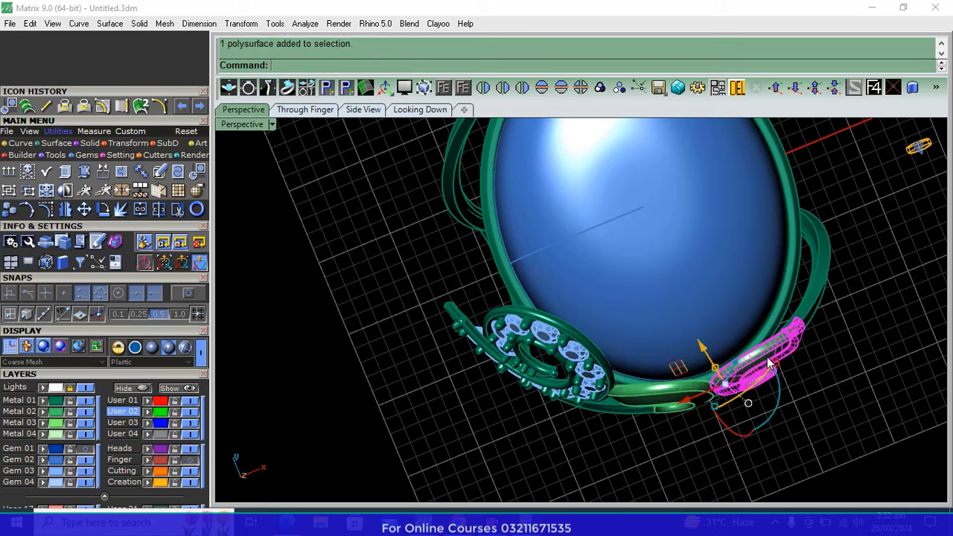
{"action": "key", "text": "ctrl+z"}
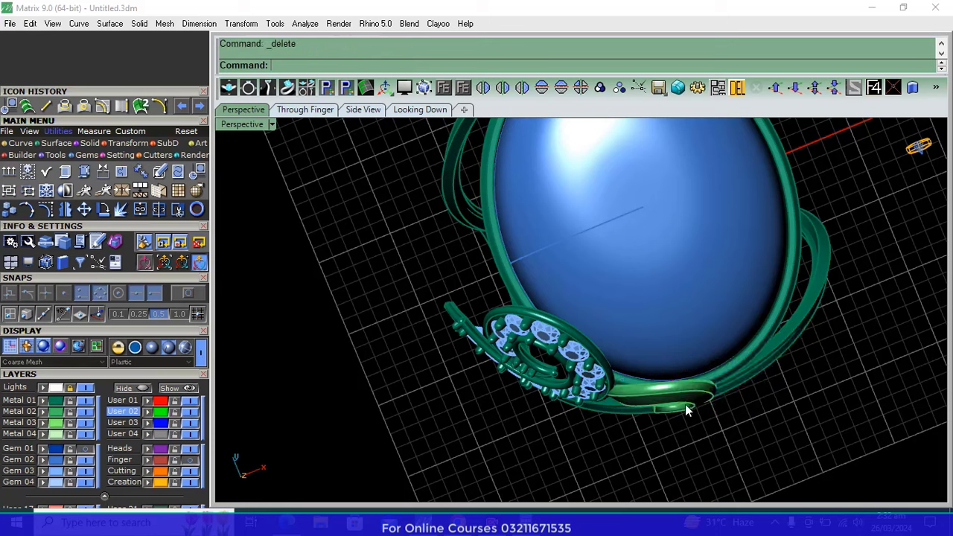
Mirror a copy of the small lower swirl to the ring's other side
{"action": "left_click", "coordinate": [522, 88]}
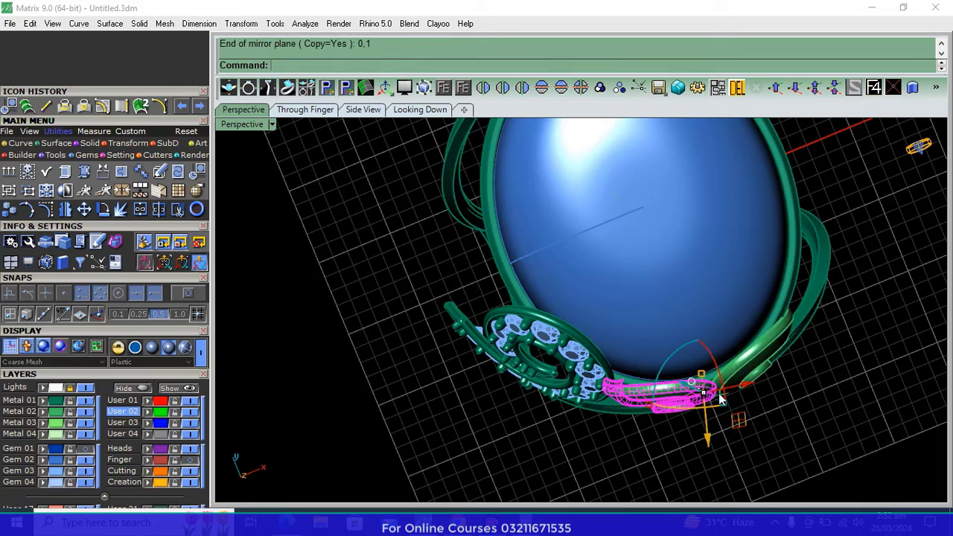
{"action": "left_click", "coordinate": [541, 88]}
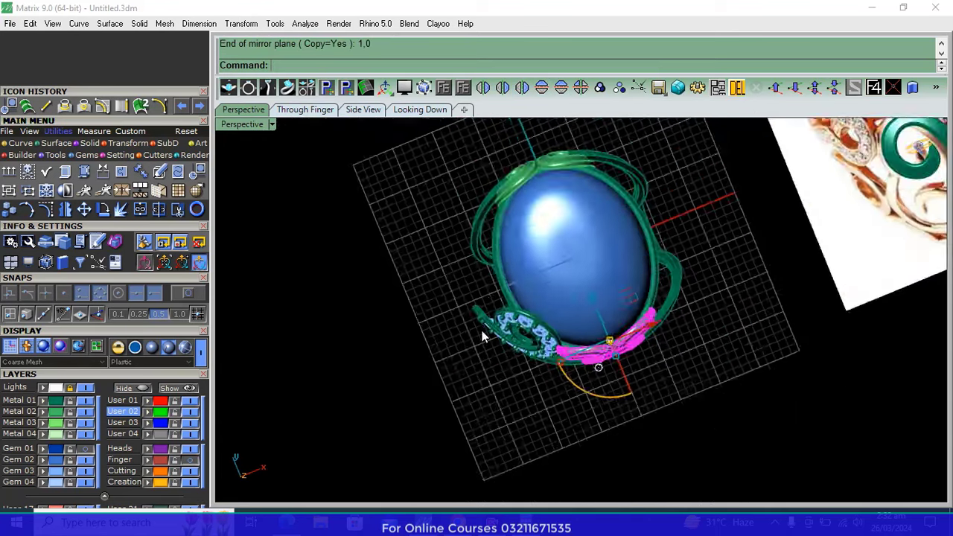
{"action": "mouse_move", "coordinate": [403, 289]}
{"action": "right_mouse_down"}
{"action": "mouse_move", "coordinate": [652, 183]}
{"action": "mouse_move", "coordinate": [710, 386]}
{"action": "right_mouse_up"}
{"action": "scroll", "coordinate": [557, 359], "scroll_direction": "up", "scroll_amount": 4}
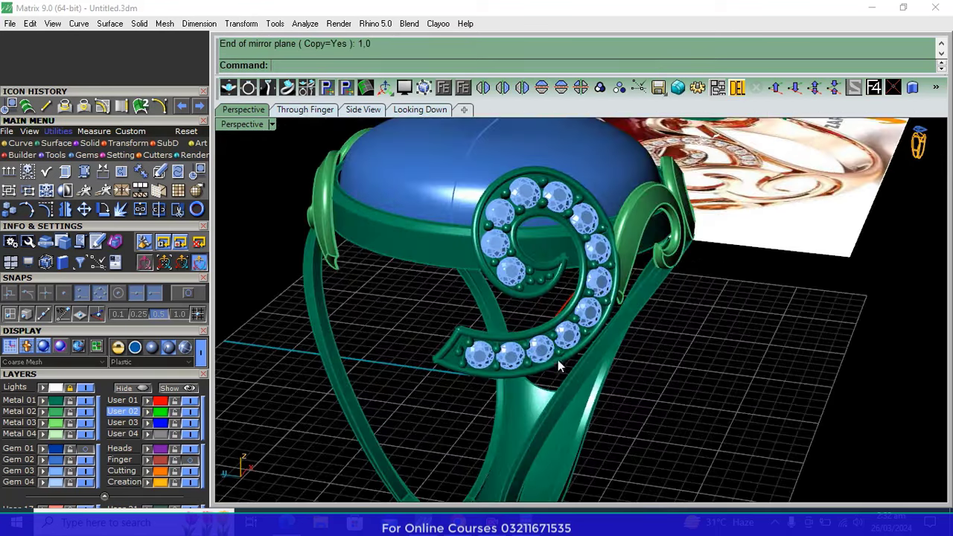
Mirror a copy of the gem-set swirl across, then view the ring from above
{"action": "left_click", "coordinate": [539, 359]}
{"action": "left_click", "coordinate": [522, 88]}
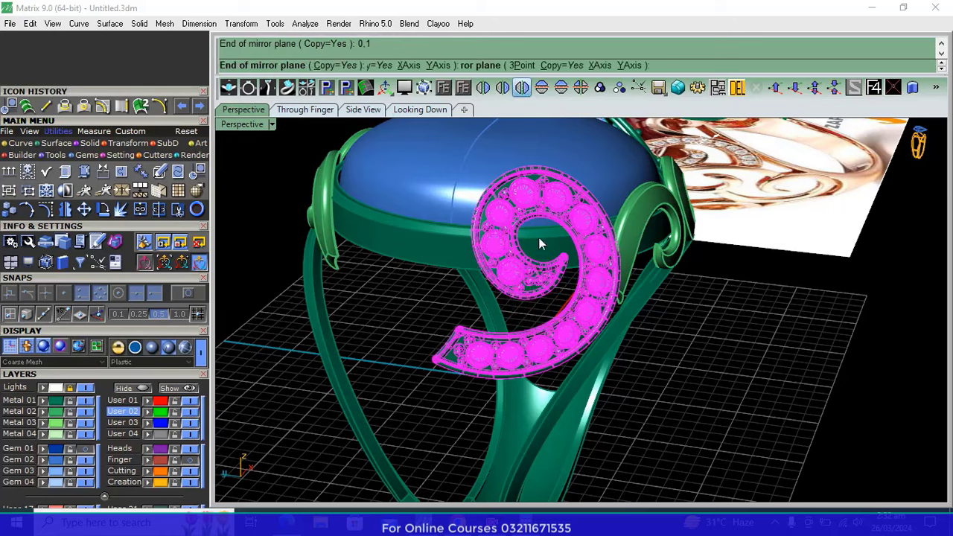
{"action": "left_click", "coordinate": [655, 358]}
{"action": "scroll", "coordinate": [653, 374], "scroll_direction": "down", "scroll_amount": 5}
{"action": "mouse_move", "coordinate": [653, 374]}
{"action": "right_mouse_down"}
{"action": "mouse_move", "coordinate": [508, 313]}
{"action": "mouse_move", "coordinate": [657, 6]}
{"action": "right_mouse_up"}
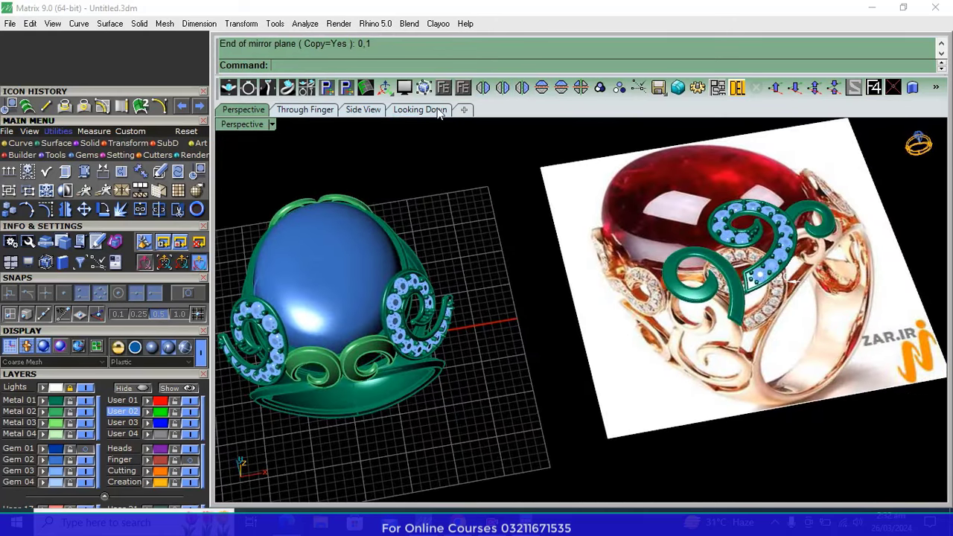
{"action": "left_click", "coordinate": [439, 112]}
{"action": "right_click_drag", "start_coordinate": [736, 283], "coordinate": [670, 308]}
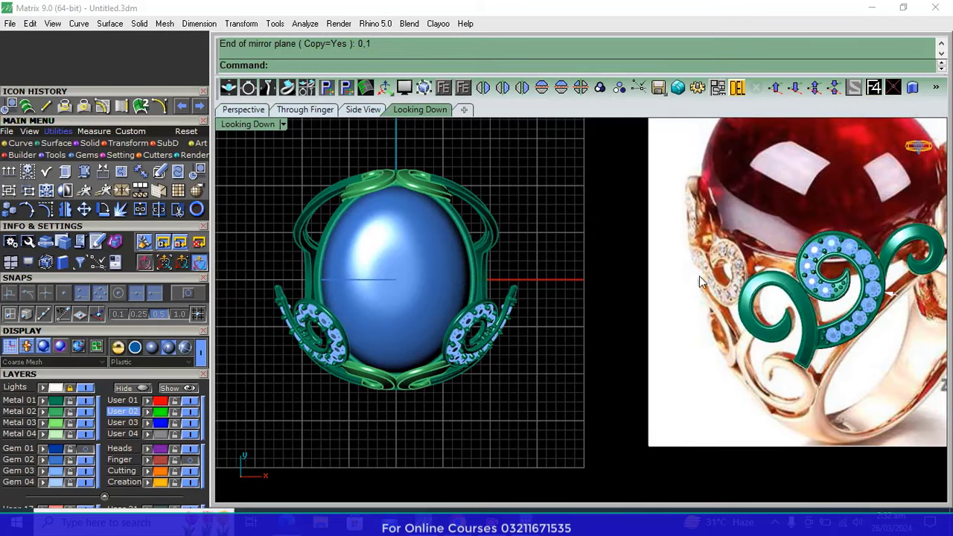
Mirror the gem cluster to the upper corners and move the copy to the stone's upper left
{"action": "left_click", "coordinate": [778, 329]}
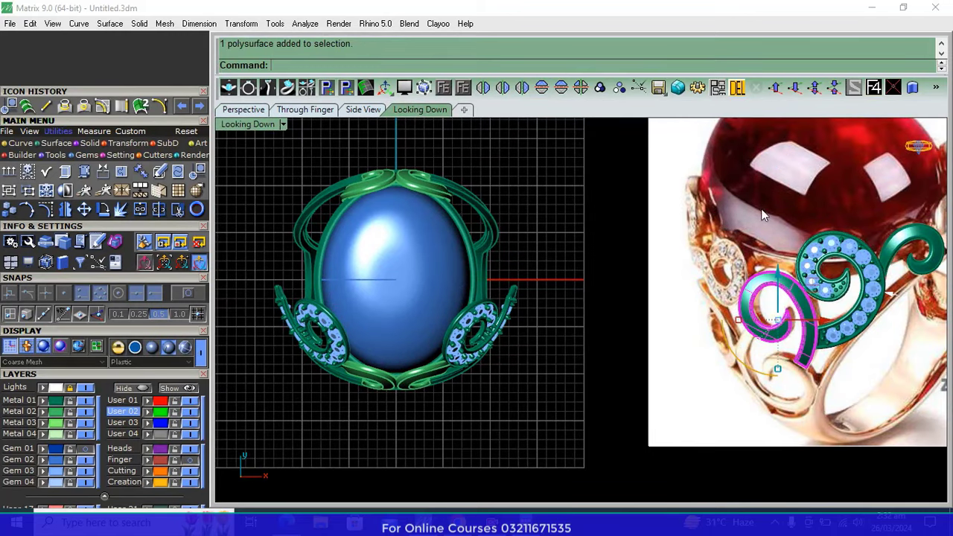
{"action": "left_click", "coordinate": [318, 322]}
{"action": "left_click", "coordinate": [541, 87]}
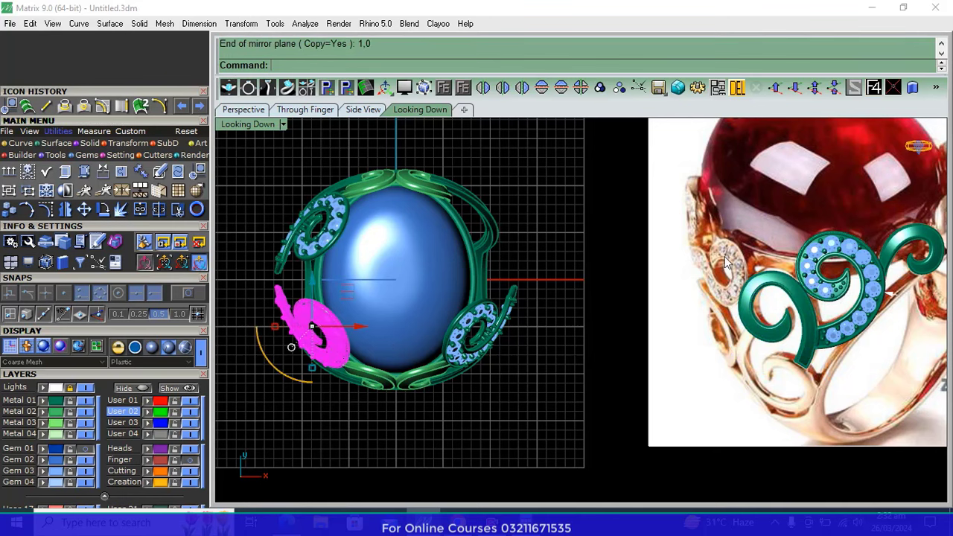
{"action": "left_click", "coordinate": [300, 249]}
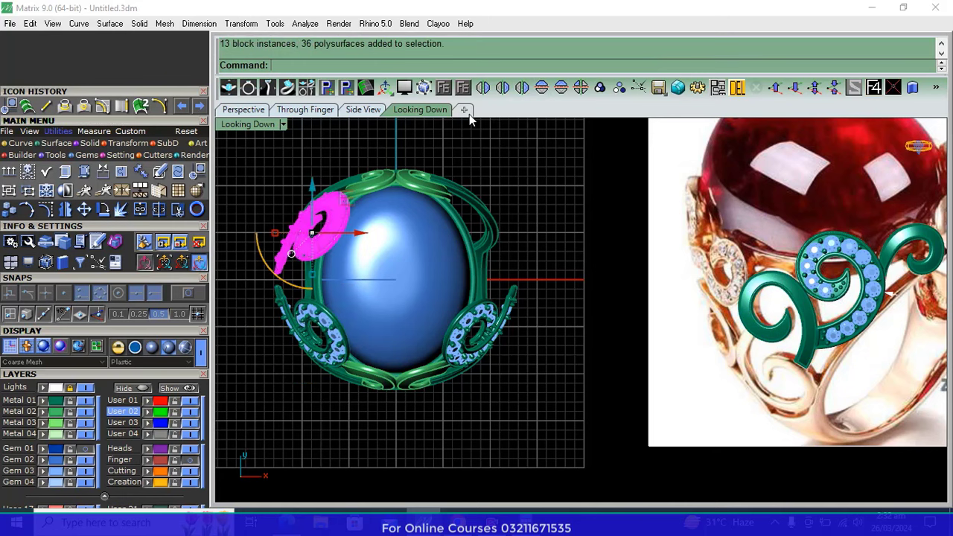
{"action": "left_click", "coordinate": [482, 87]}
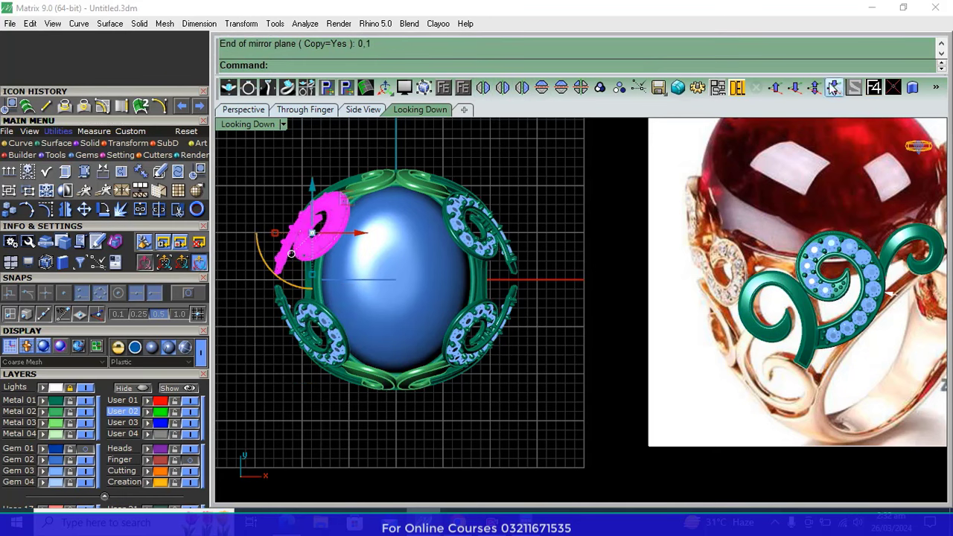
{"action": "left_click", "coordinate": [740, 88]}
{"action": "left_click", "coordinate": [470, 241]}
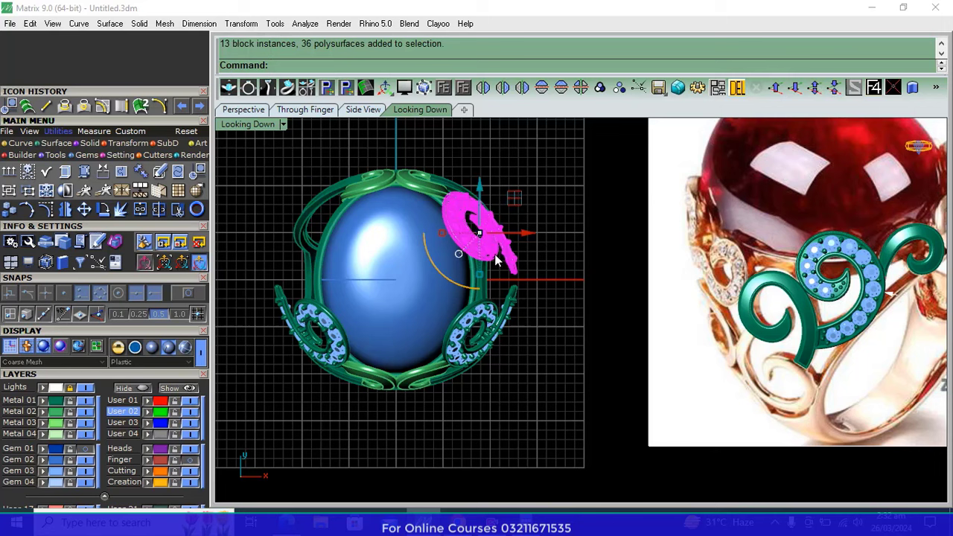
{"action": "left_click_drag", "start_coordinate": [498, 259], "coordinate": [322, 259]}
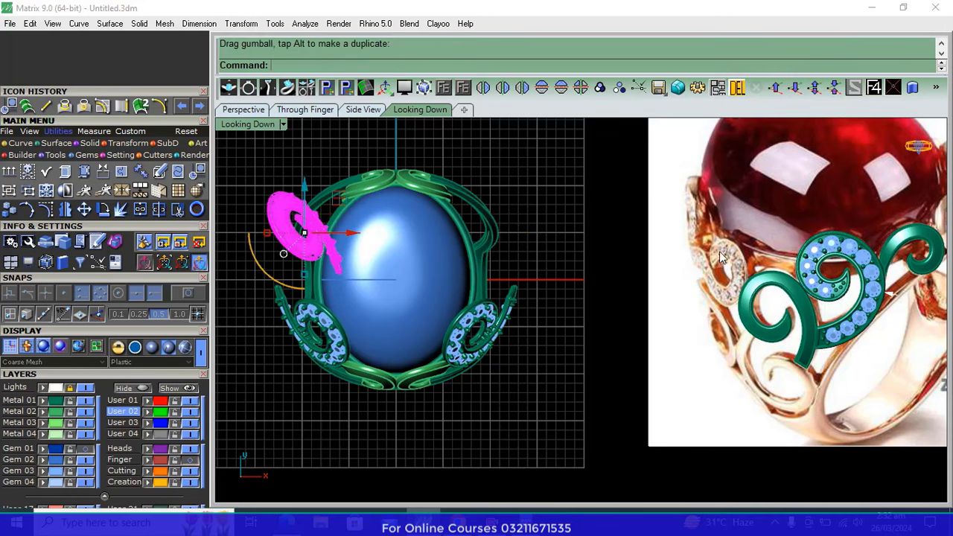
Rotate the gem cluster in top view, then move and turn it into place in perspective
{"action": "left_click", "coordinate": [103, 209]}
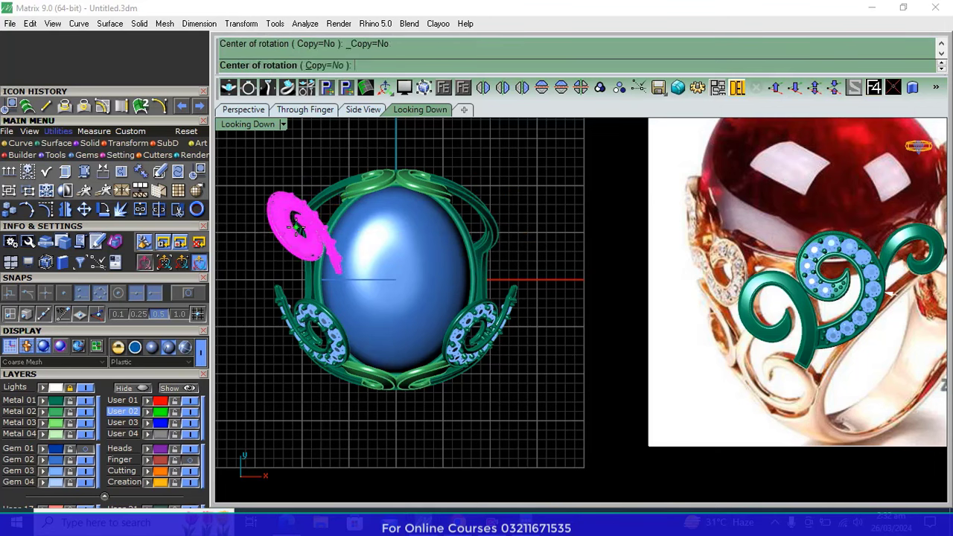
{"action": "left_click", "coordinate": [396, 267]}
{"action": "left_click", "coordinate": [445, 285]}
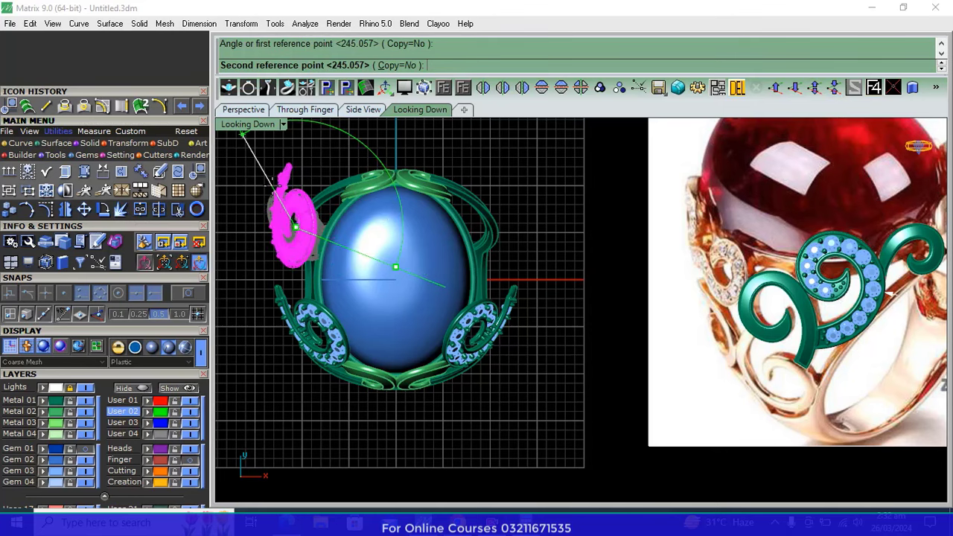
{"action": "left_click", "coordinate": [243, 135]}
{"action": "left_click", "coordinate": [242, 110]}
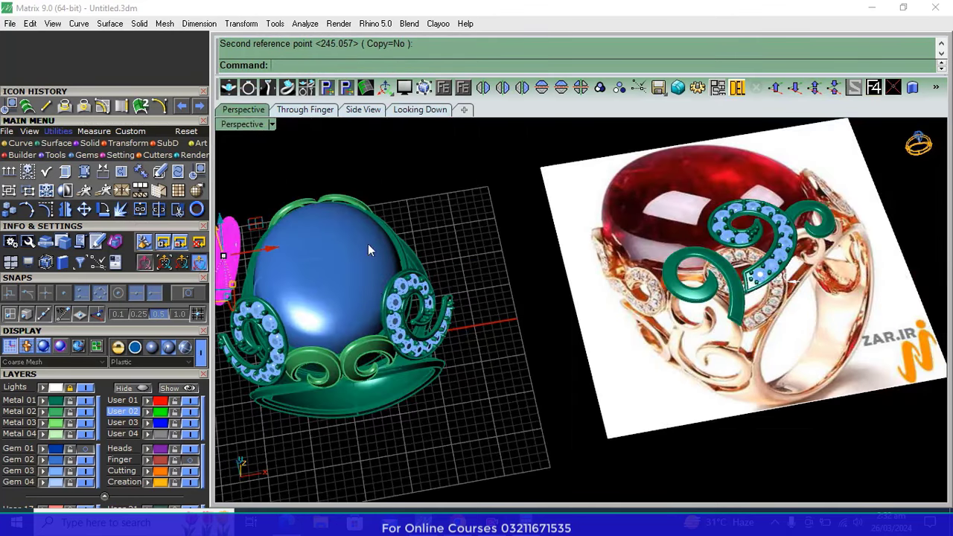
{"action": "right_click_drag", "start_coordinate": [368, 243], "coordinate": [542, 281]}
{"action": "scroll", "coordinate": [542, 281], "scroll_direction": "up", "scroll_amount": 2}
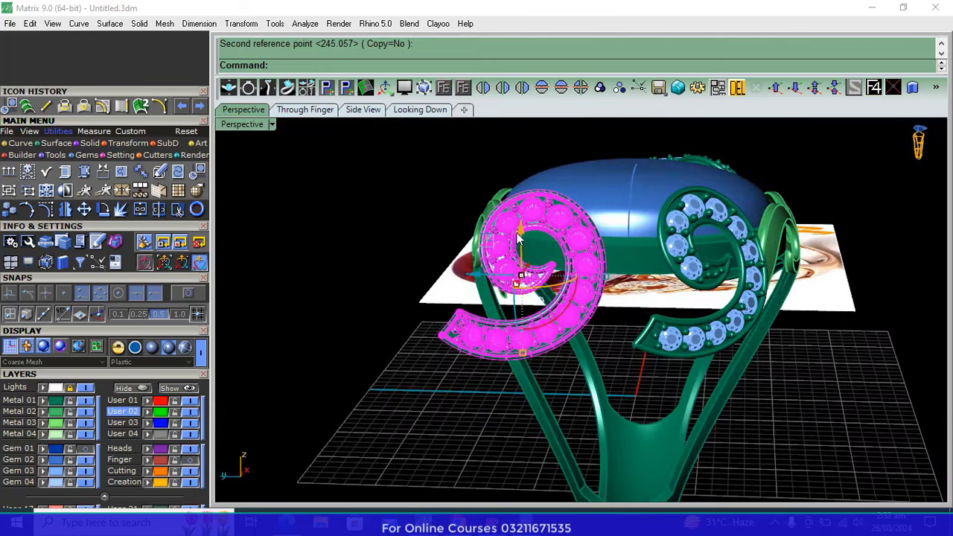
{"action": "left_click_drag", "start_coordinate": [417, 327], "coordinate": [527, 356]}
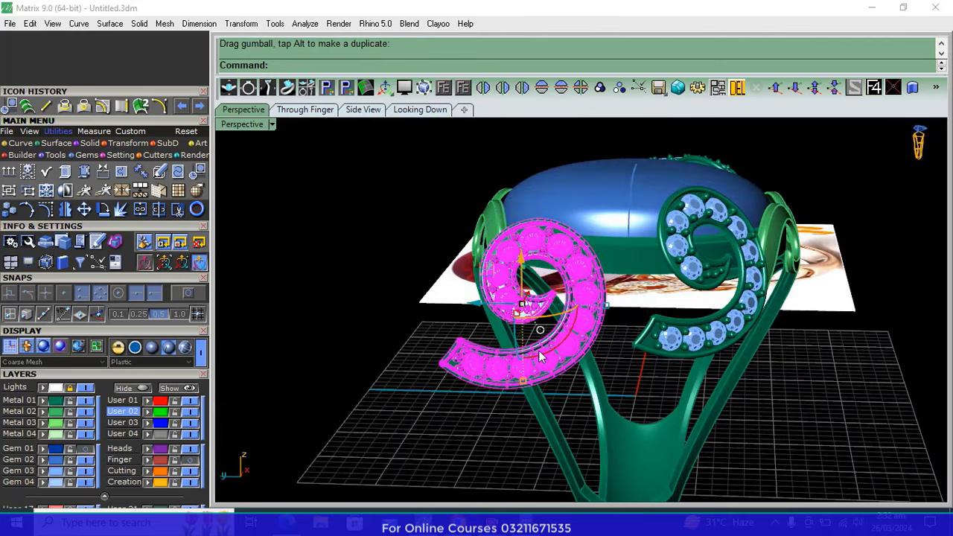
{"action": "mouse_move", "coordinate": [541, 358]}
{"action": "right_mouse_down"}
{"action": "mouse_move", "coordinate": [406, 333]}
{"action": "mouse_move", "coordinate": [564, 403]}
{"action": "right_mouse_up"}
{"action": "left_click_drag", "start_coordinate": [564, 403], "coordinate": [471, 394]}
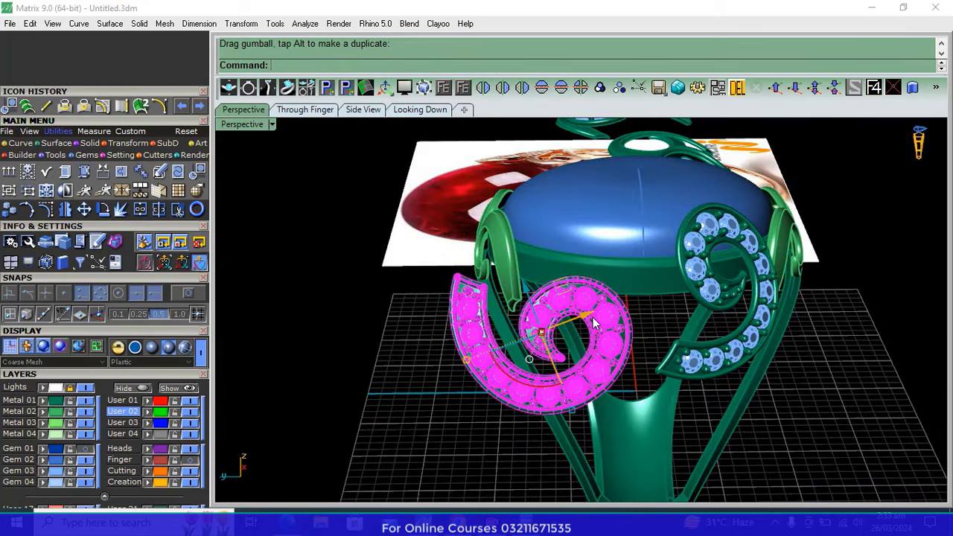
{"action": "left_click_drag", "start_coordinate": [596, 324], "coordinate": [636, 298]}
Slide the gem-set scroll along the x-axis to sit against the bezel
{"action": "left_click", "coordinate": [418, 110]}
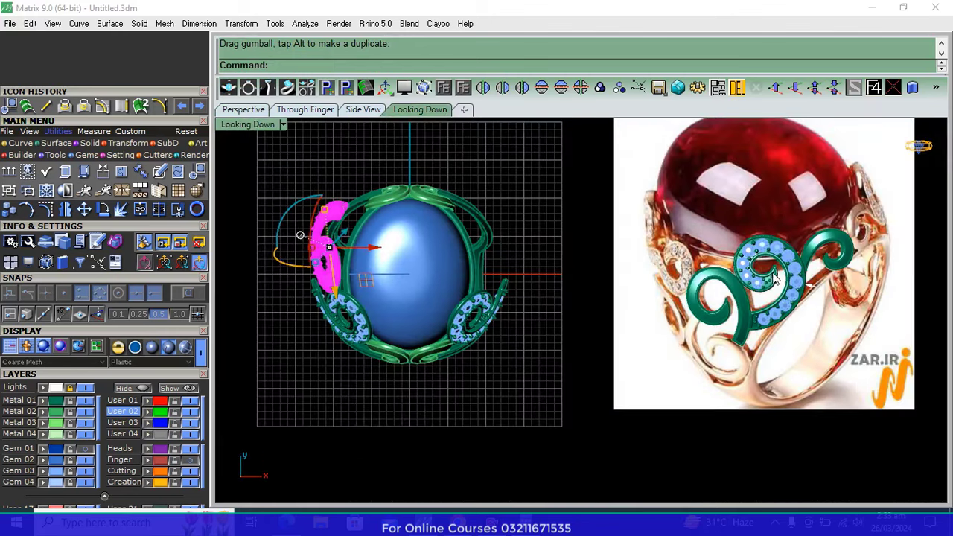
{"action": "scroll", "coordinate": [675, 245], "scroll_direction": "up", "scroll_amount": 5}
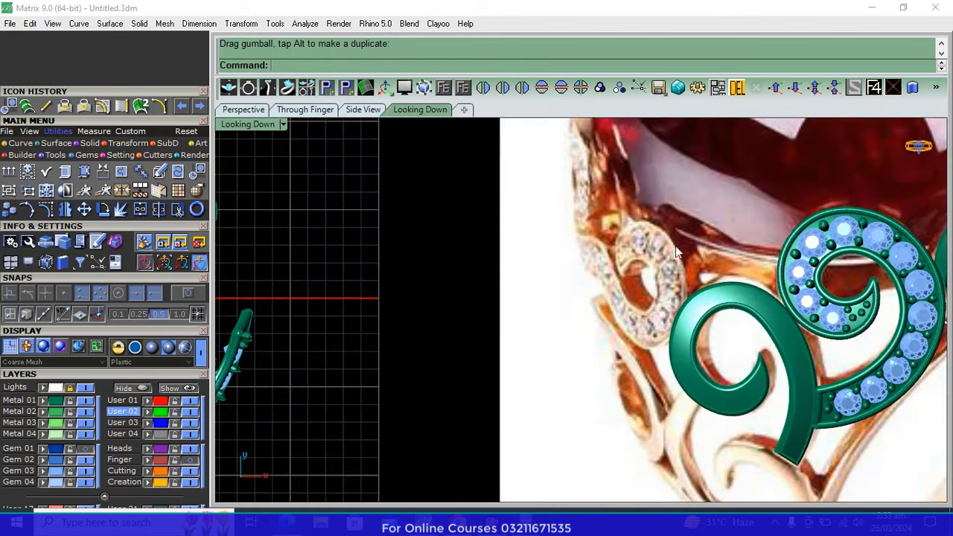
{"action": "left_click", "coordinate": [254, 110]}
{"action": "scroll", "coordinate": [632, 301], "scroll_direction": "up", "scroll_amount": 3}
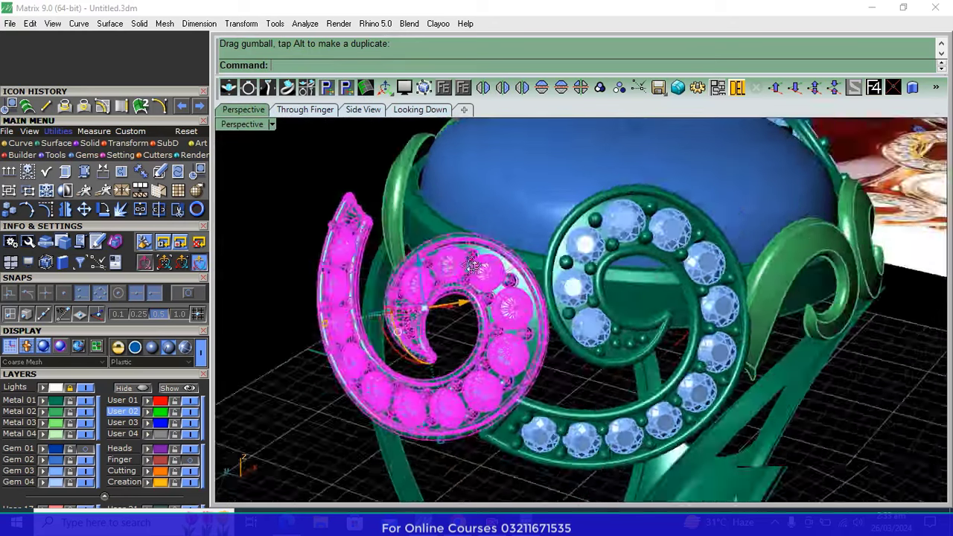
{"action": "mouse_move", "coordinate": [547, 276]}
{"action": "right_mouse_down"}
{"action": "mouse_move", "coordinate": [463, 306]}
{"action": "mouse_move", "coordinate": [513, 296]}
{"action": "right_mouse_up"}
{"action": "left_click_drag", "start_coordinate": [519, 279], "coordinate": [536, 274]}
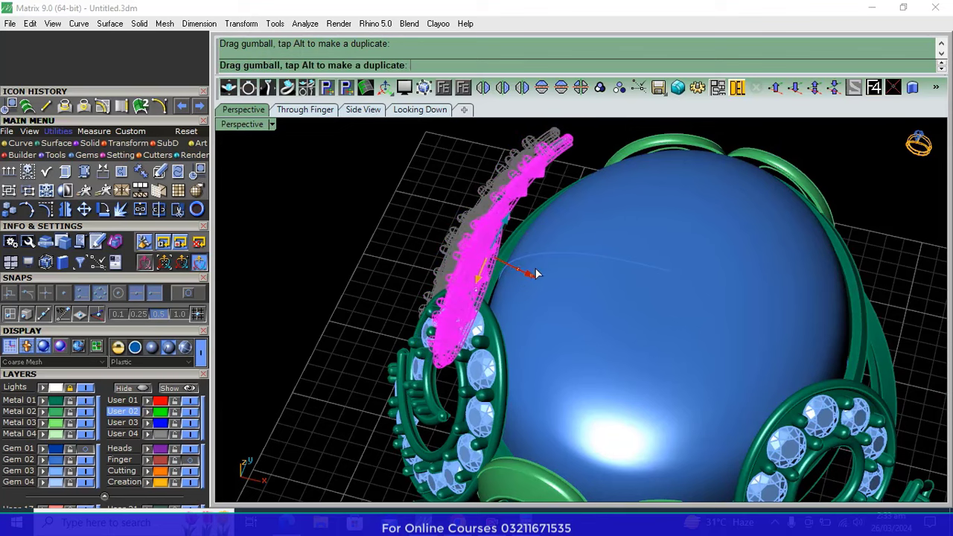
{"action": "right_click_drag", "start_coordinate": [476, 257], "coordinate": [512, 335]}
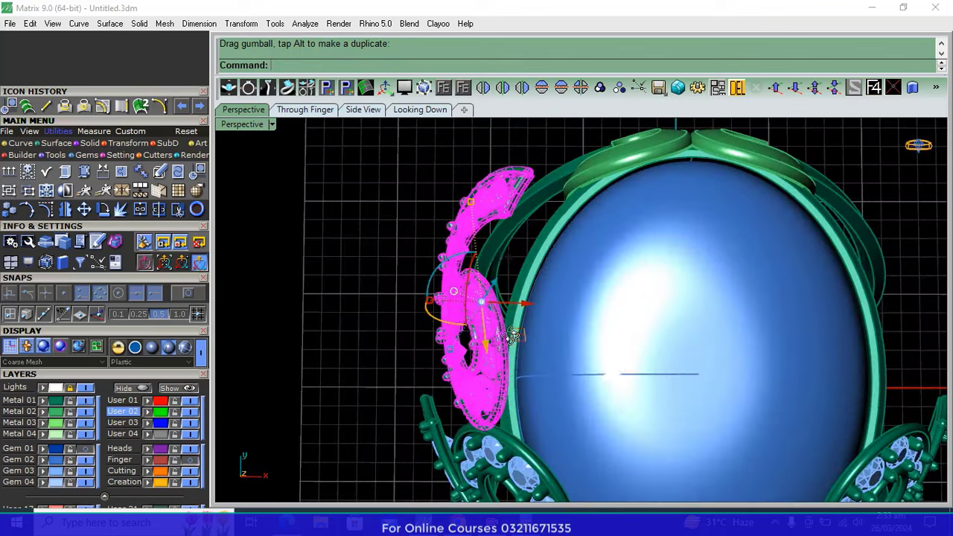
Rotate the upper-left corner scroll in top view to follow the oval bezel
{"action": "left_click", "coordinate": [420, 109]}
{"action": "left_click", "coordinate": [103, 209]}
{"action": "scroll", "coordinate": [547, 302], "scroll_direction": "down", "scroll_amount": 3}
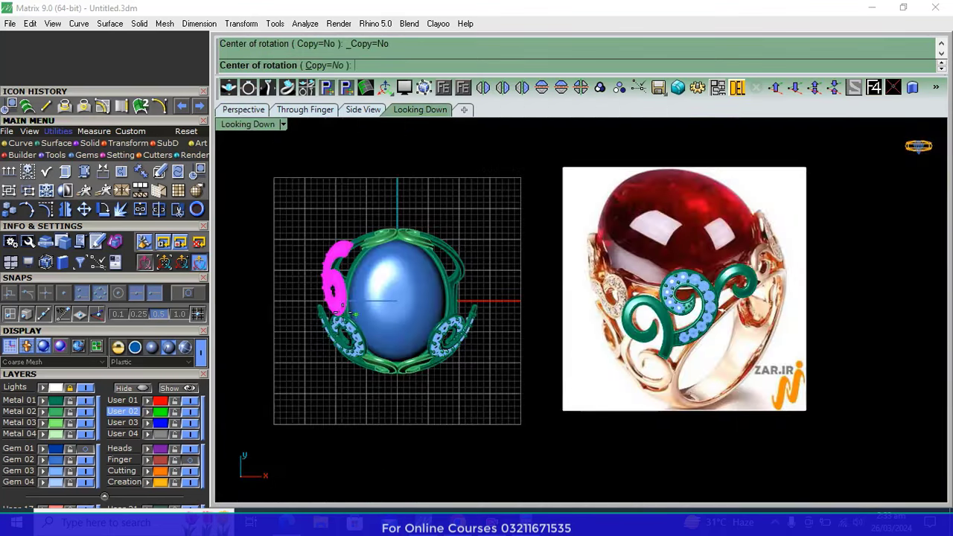
{"action": "scroll", "coordinate": [342, 306], "scroll_direction": "up", "scroll_amount": 3}
{"action": "left_click", "coordinate": [336, 309]}
{"action": "left_click", "coordinate": [337, 184]}
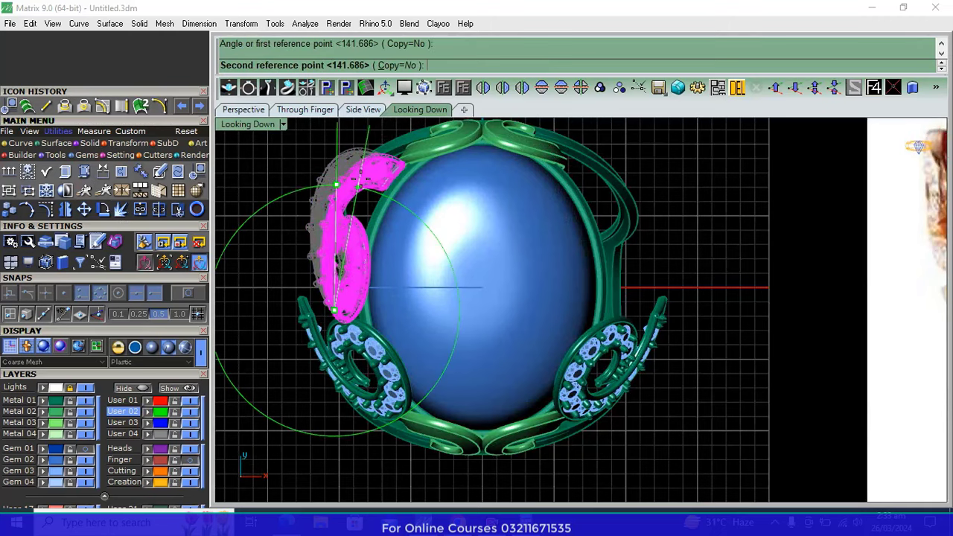
{"action": "left_click", "coordinate": [368, 190]}
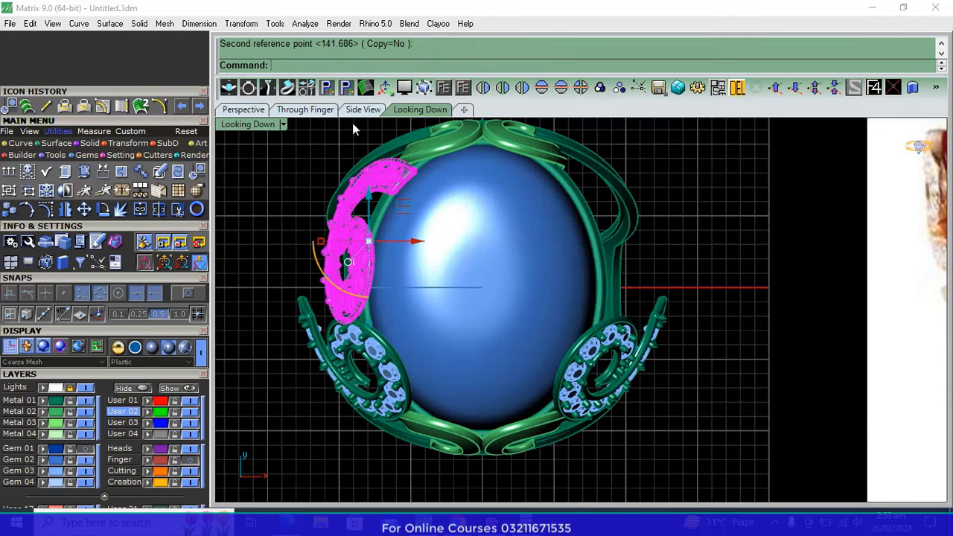
{"action": "left_click", "coordinate": [243, 110]}
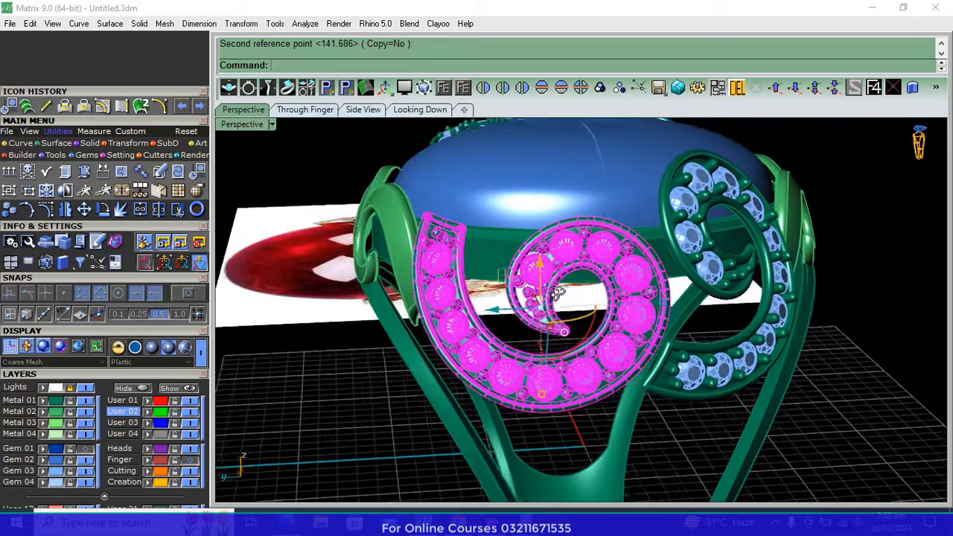
Rotate the gem-set swirl to a new angle in the top-down view
{"action": "right_click_drag", "start_coordinate": [547, 266], "coordinate": [438, 121]}
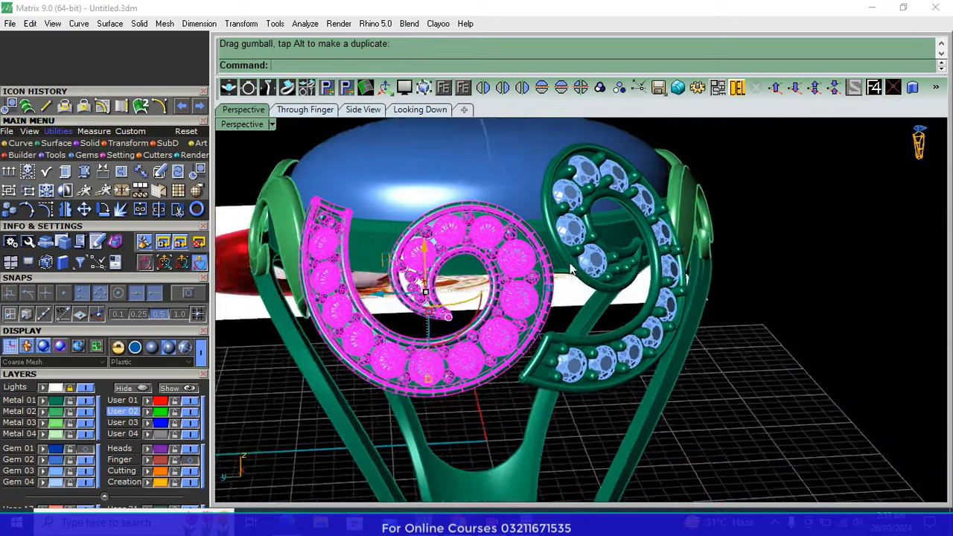
{"action": "left_click", "coordinate": [417, 109]}
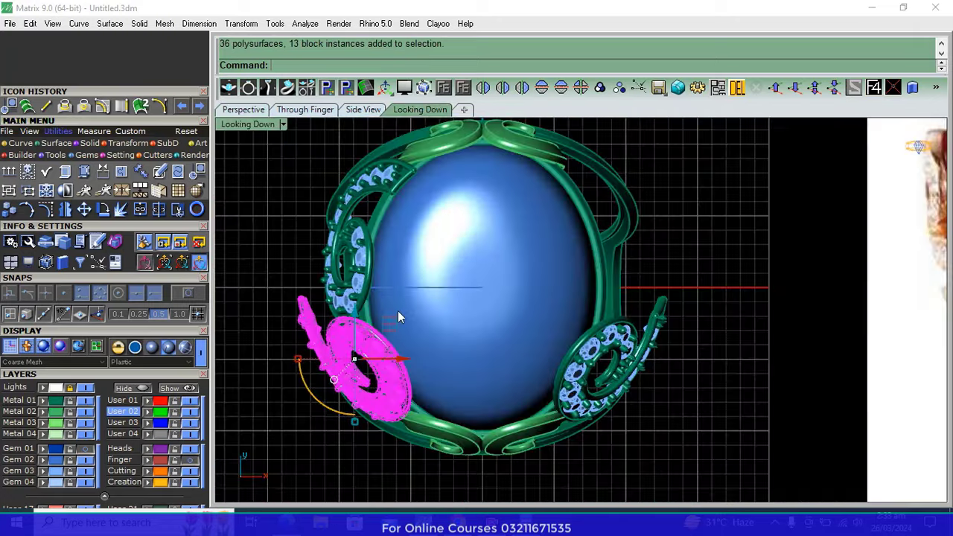
{"action": "left_click", "coordinate": [388, 378]}
{"action": "left_click", "coordinate": [277, 306]}
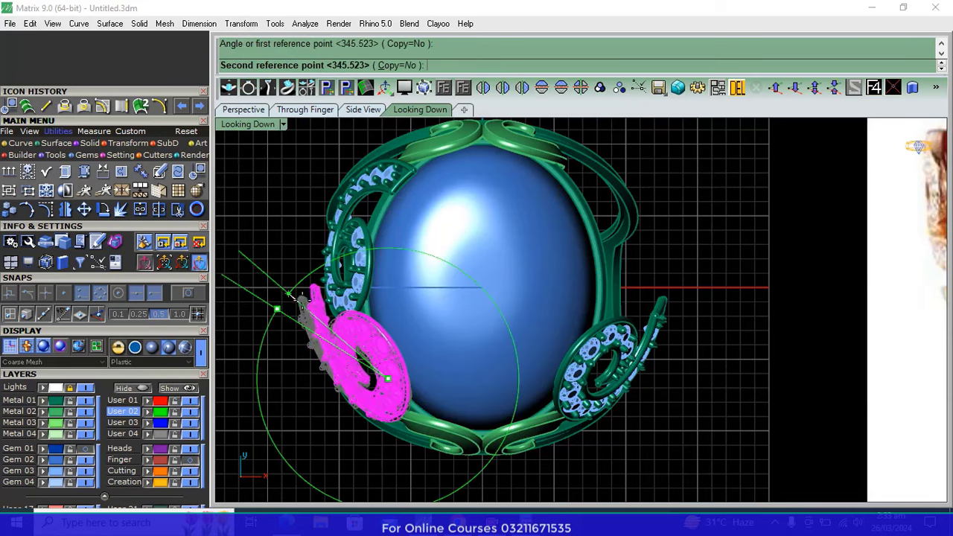
{"action": "left_click", "coordinate": [302, 328]}
{"action": "left_click", "coordinate": [256, 112]}
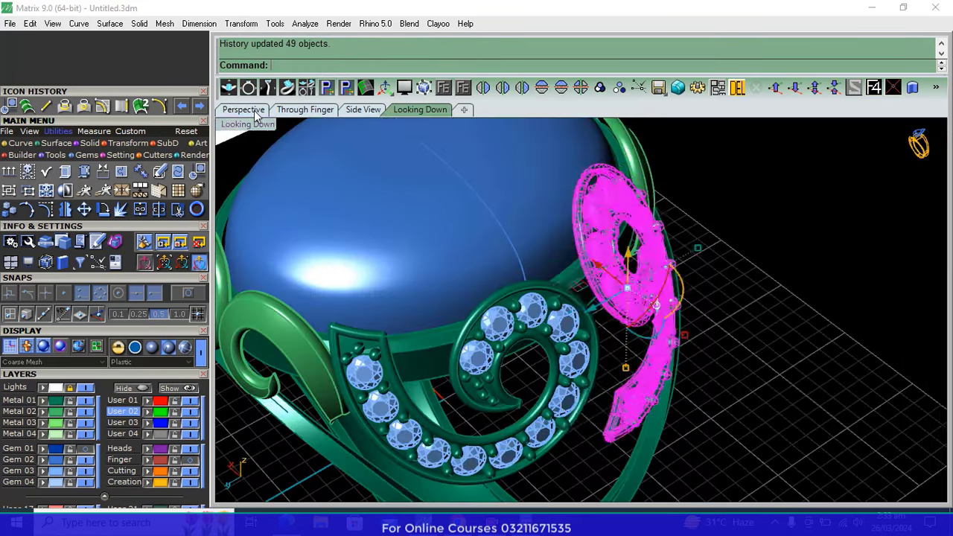
Nudge the gem-set swirl outward to the left into place at the ring's front
{"action": "right_click_drag", "start_coordinate": [635, 323], "coordinate": [492, 343]}
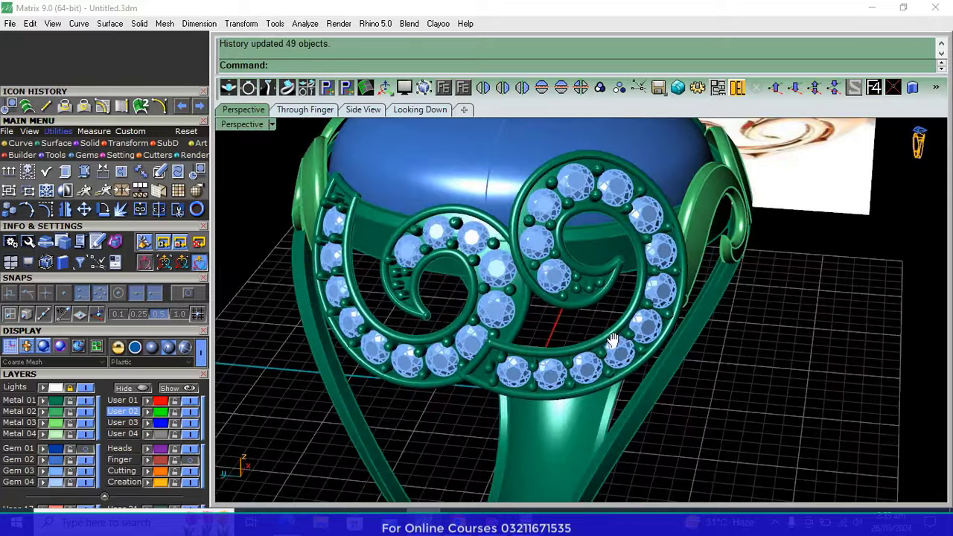
{"action": "left_click", "coordinate": [478, 352]}
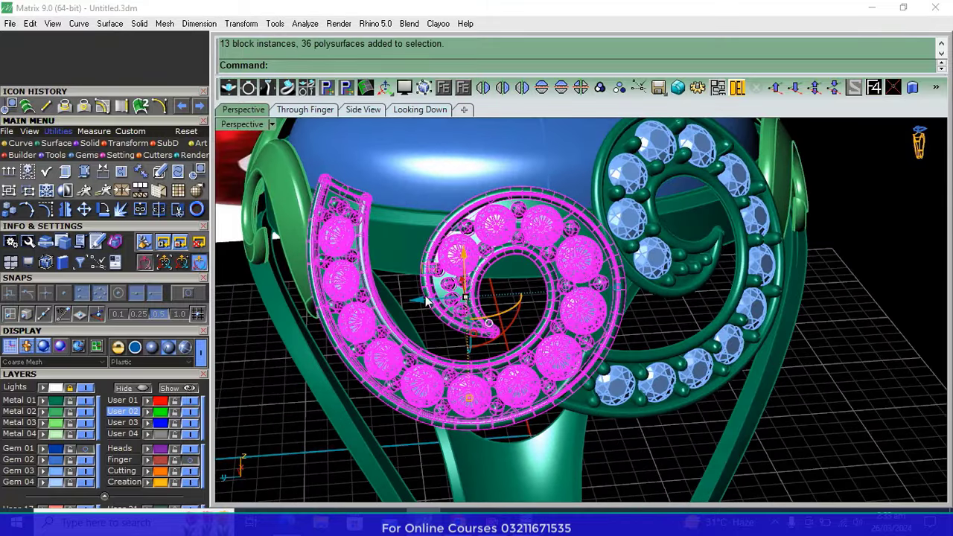
{"action": "mouse_move", "coordinate": [426, 300]}
{"action": "left_mouse_down"}
{"action": "mouse_move", "coordinate": [415, 302]}
{"action": "mouse_move", "coordinate": [487, 282]}
{"action": "left_mouse_up"}
{"action": "right_click_drag", "start_coordinate": [487, 282], "coordinate": [521, 302]}
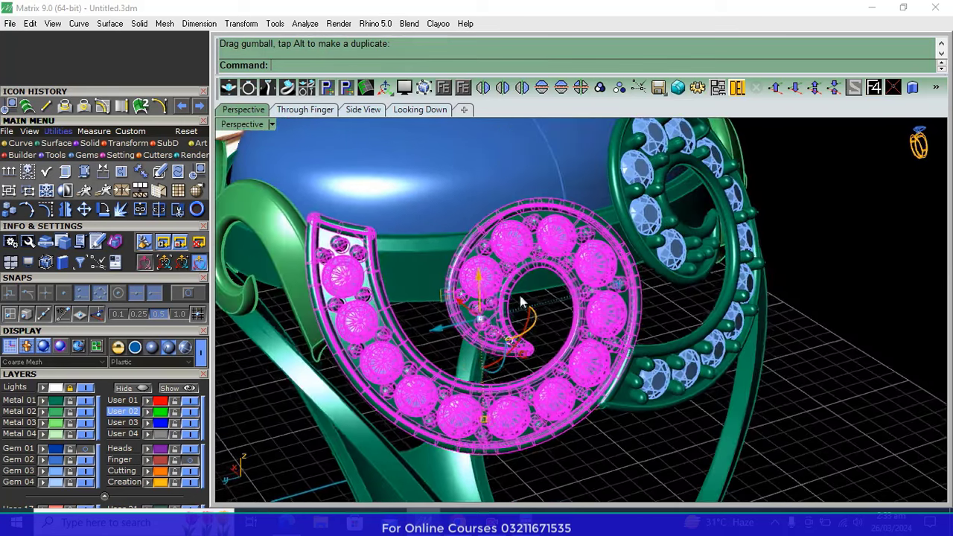
{"action": "left_click_drag", "start_coordinate": [522, 301], "coordinate": [477, 271]}
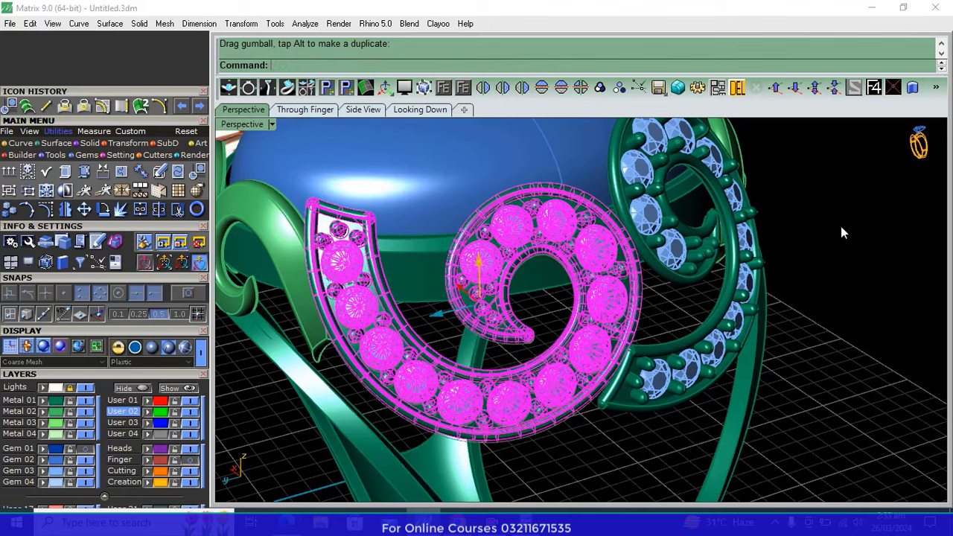
{"action": "key", "text": "Escape"}
Mirror a copy of the gem-set swirl onto the ring's opposite side
{"action": "right_click_drag", "start_coordinate": [476, 271], "coordinate": [580, 282]}
{"action": "left_click", "coordinate": [580, 282]}
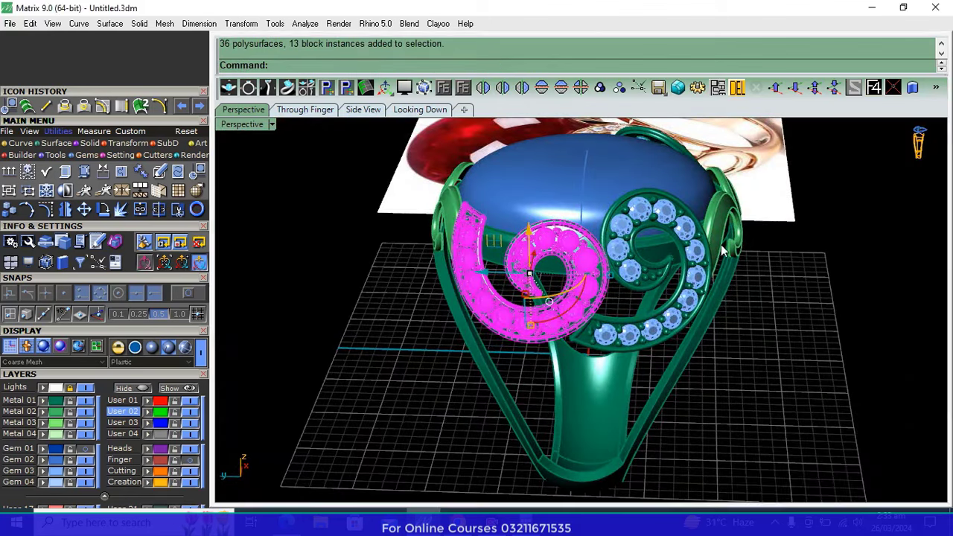
{"action": "right_click_drag", "start_coordinate": [580, 197], "coordinate": [513, 171]}
{"action": "left_click", "coordinate": [482, 88]}
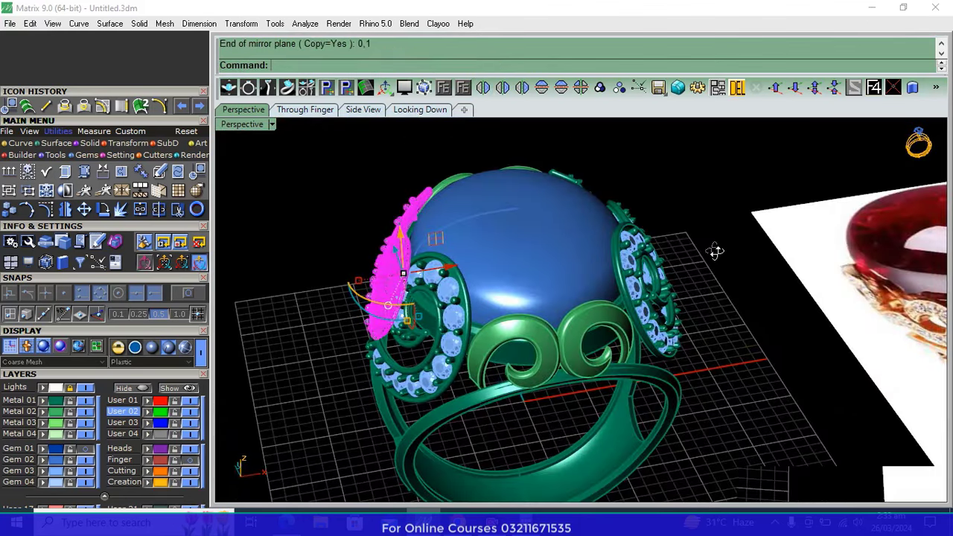
Select the four thin scrolls above and below the bezel and hide them
{"action": "mouse_move", "coordinate": [712, 248]}
{"action": "right_mouse_down"}
{"action": "mouse_move", "coordinate": [615, 240]}
{"action": "mouse_move", "coordinate": [491, 381]}
{"action": "right_mouse_up"}
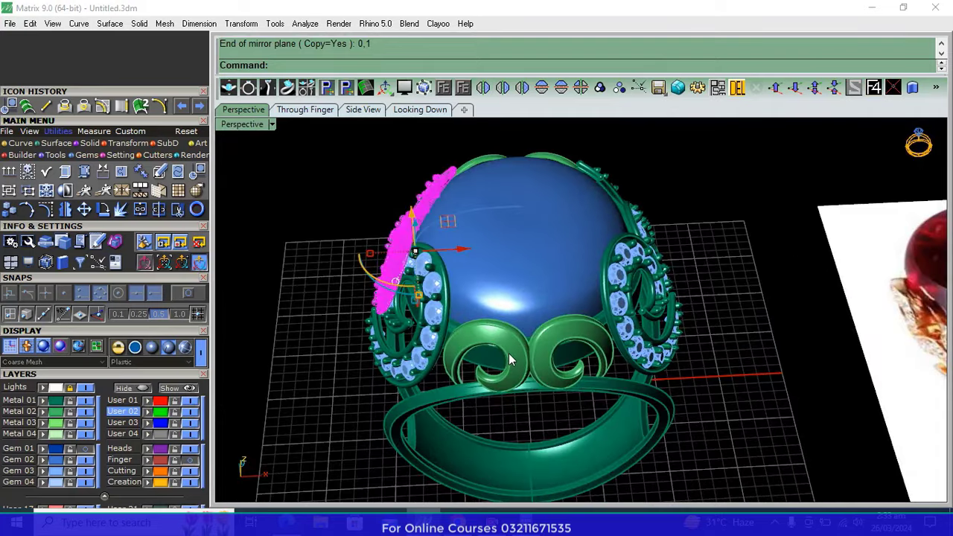
{"action": "left_click", "coordinate": [511, 358]}
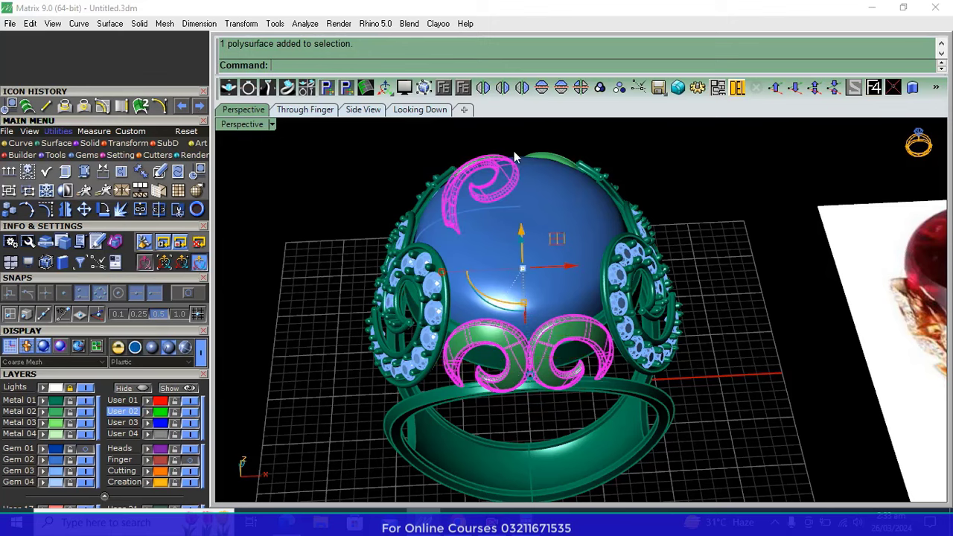
{"action": "left_click", "coordinate": [552, 160], "text": "shift"}
{"action": "right_click_drag", "start_coordinate": [557, 179], "coordinate": [561, 201]}
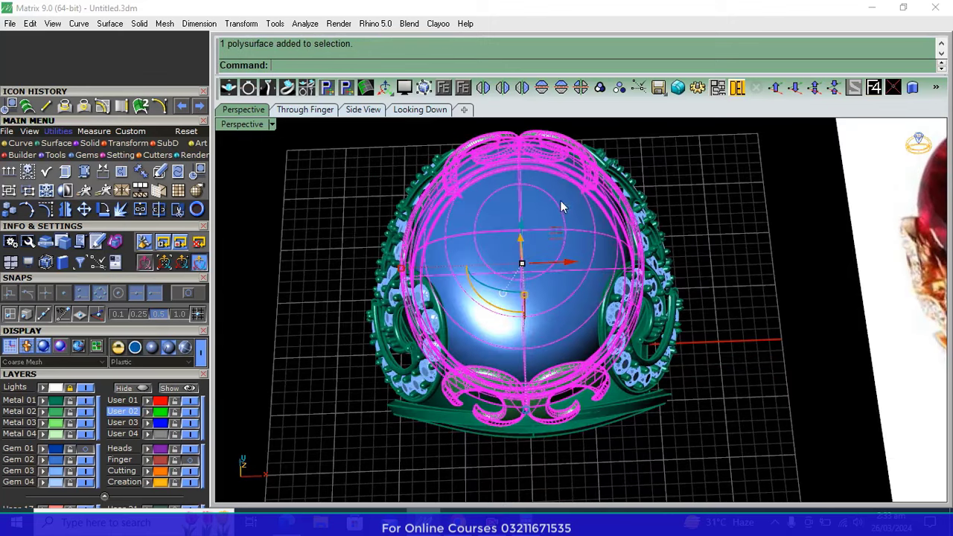
{"action": "left_click", "coordinate": [274, 423]}
{"action": "left_click", "coordinate": [58, 414]}
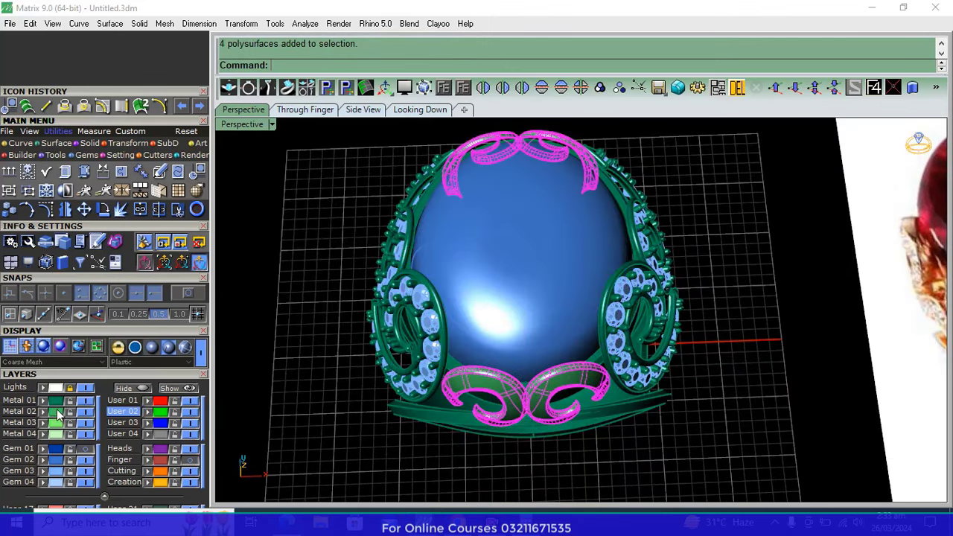
{"action": "key", "text": "ctrl+h"}
{"action": "mouse_move", "coordinate": [334, 420]}
{"action": "right_mouse_down"}
{"action": "mouse_move", "coordinate": [549, 318]}
{"action": "mouse_move", "coordinate": [436, 411]}
{"action": "mouse_move", "coordinate": [630, 358]}
{"action": "mouse_move", "coordinate": [524, 142]}
{"action": "right_mouse_up"}
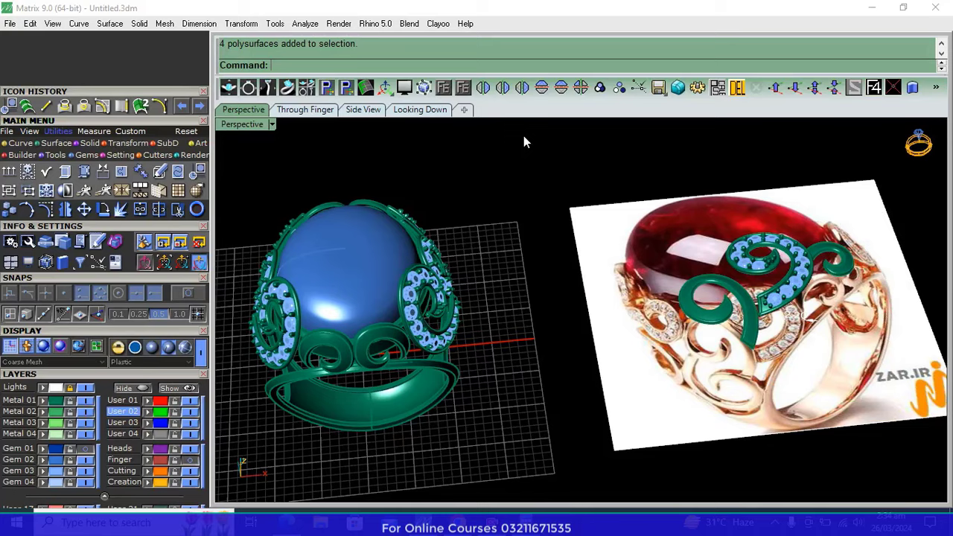
In the top view, copy the plain swirl from the reference image to a spot beside the ring
{"action": "left_click", "coordinate": [419, 109]}
{"action": "scroll", "coordinate": [576, 291], "scroll_direction": "down", "scroll_amount": 3}
{"action": "scroll", "coordinate": [693, 315], "scroll_direction": "up", "scroll_amount": 1}
{"action": "scroll", "coordinate": [696, 343], "scroll_direction": "up", "scroll_amount": 3}
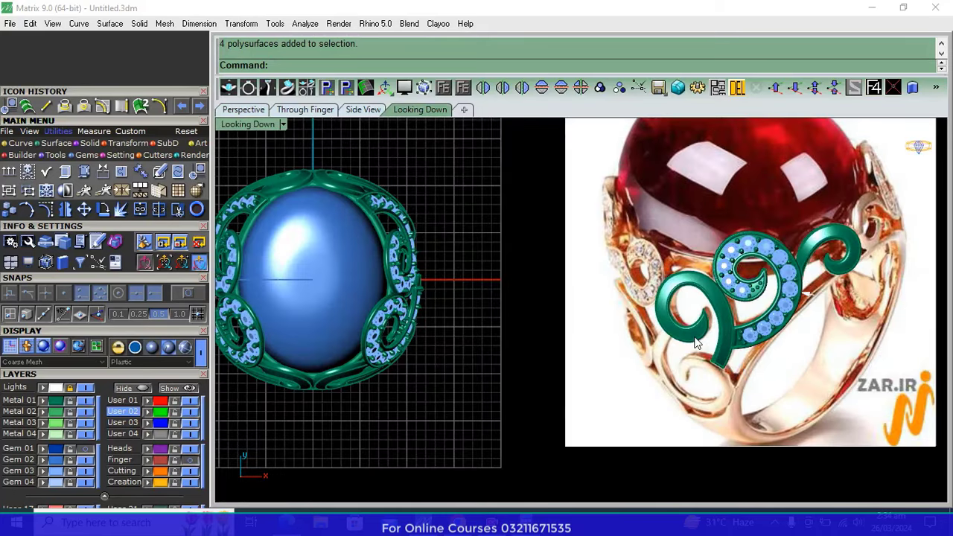
{"action": "left_click", "coordinate": [692, 324]}
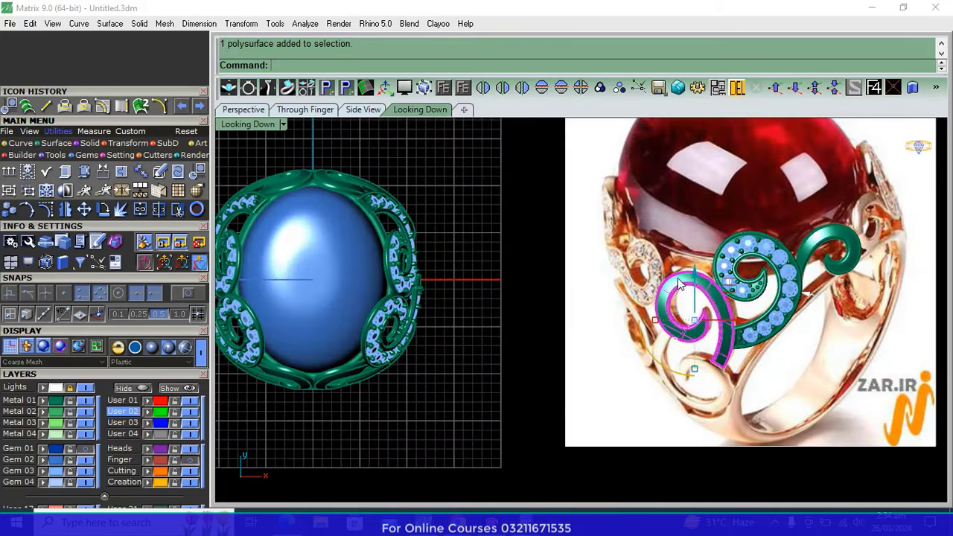
{"action": "scroll", "coordinate": [686, 350], "scroll_direction": "down", "scroll_amount": 2}
{"action": "key", "text": "ctrl+c"}
{"action": "scroll", "coordinate": [686, 356], "scroll_direction": "down", "scroll_amount": 3}
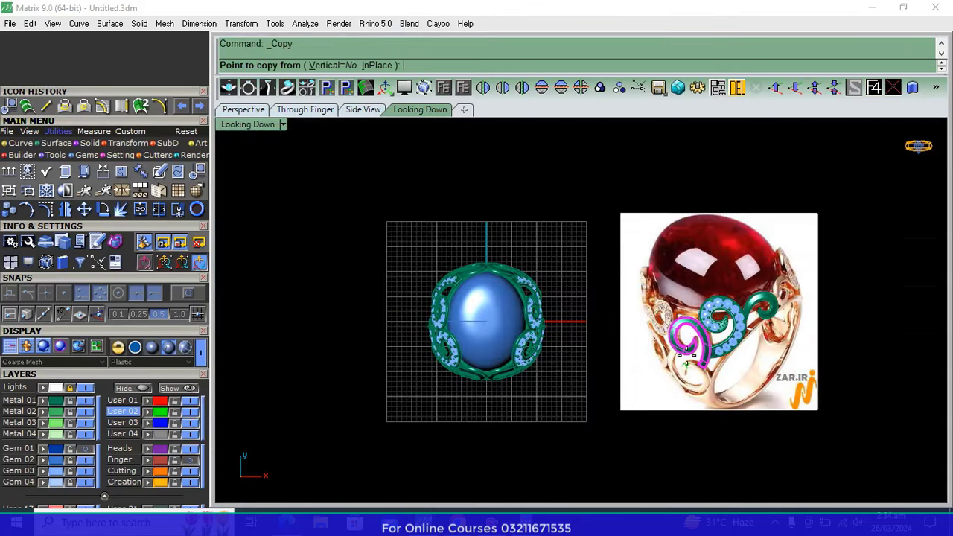
{"action": "left_click", "coordinate": [411, 327]}
Begin rotating the copied swirl, then cancel the rotation
{"action": "key", "text": "Return"}
{"action": "scroll", "coordinate": [396, 297], "scroll_direction": "up", "scroll_amount": 2}
{"action": "left_click_drag", "start_coordinate": [403, 270], "coordinate": [357, 425]}
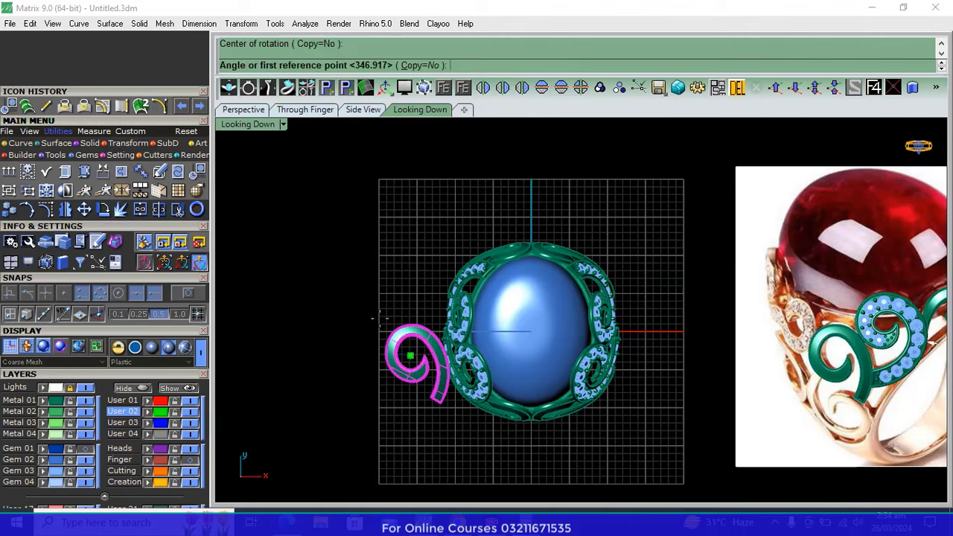
{"action": "left_click", "coordinate": [361, 289]}
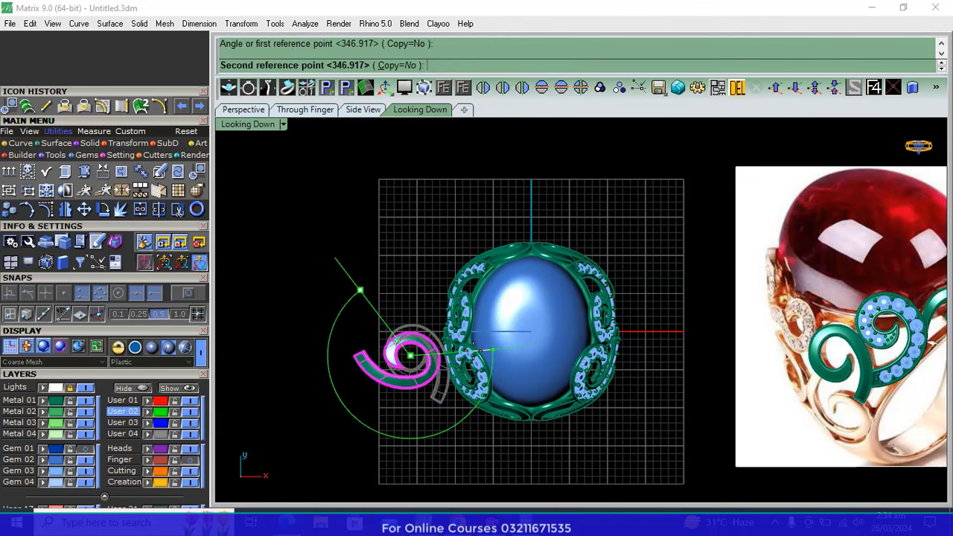
{"action": "key", "text": "Escape"}
In perspective, stand the copied swirl upright and move it against the ring's side
{"action": "left_click", "coordinate": [243, 109]}
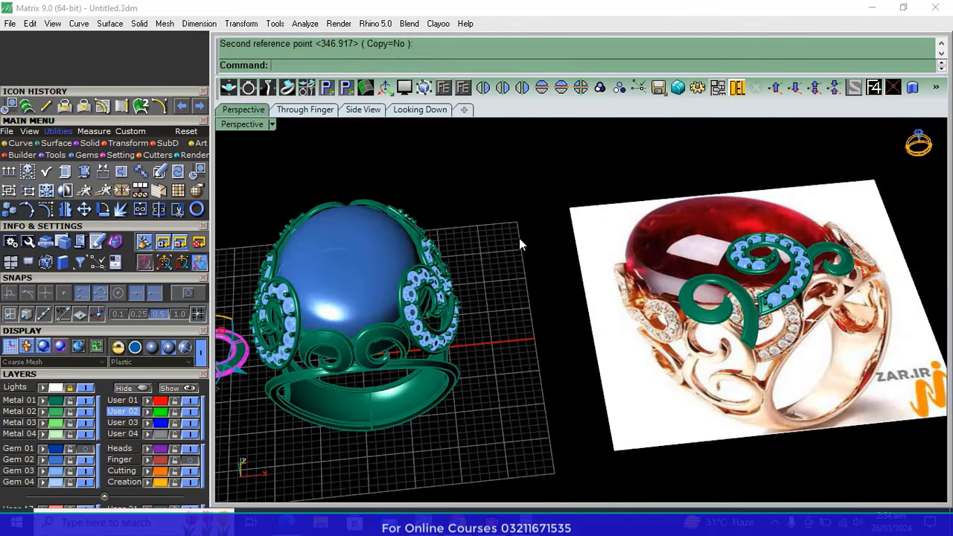
{"action": "right_click_drag", "start_coordinate": [519, 238], "coordinate": [480, 373]}
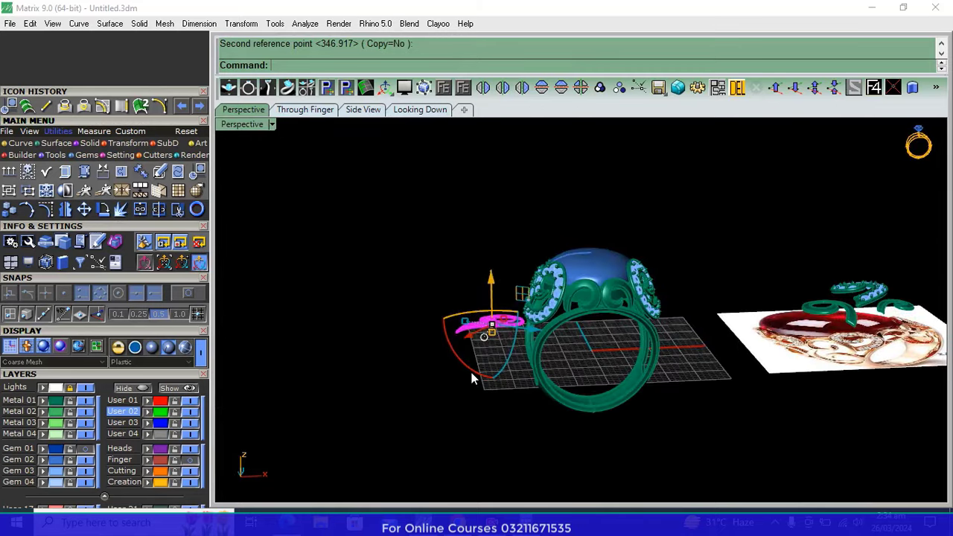
{"action": "left_click_drag", "start_coordinate": [472, 372], "coordinate": [491, 376]}
{"action": "key", "text": "ctrl+z"}
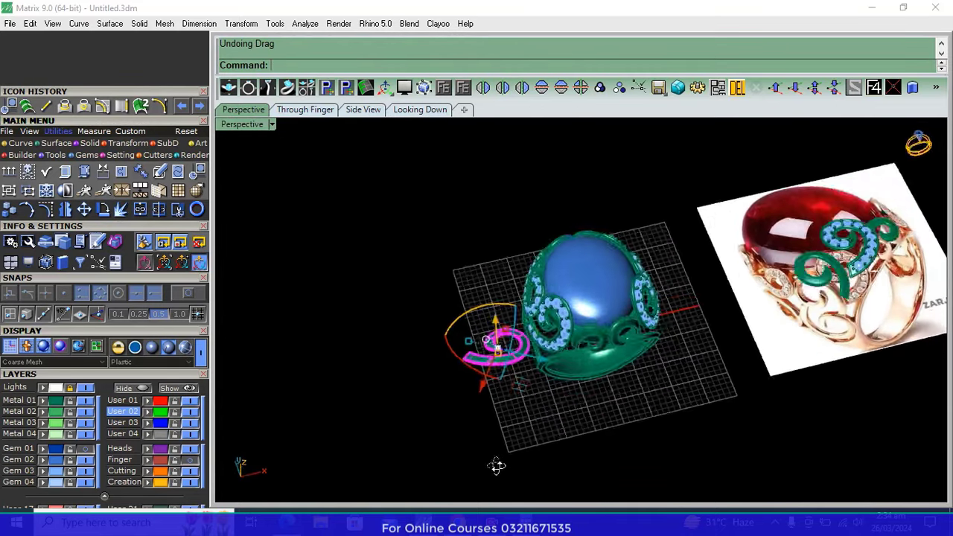
{"action": "right_click_drag", "start_coordinate": [477, 367], "coordinate": [495, 464]}
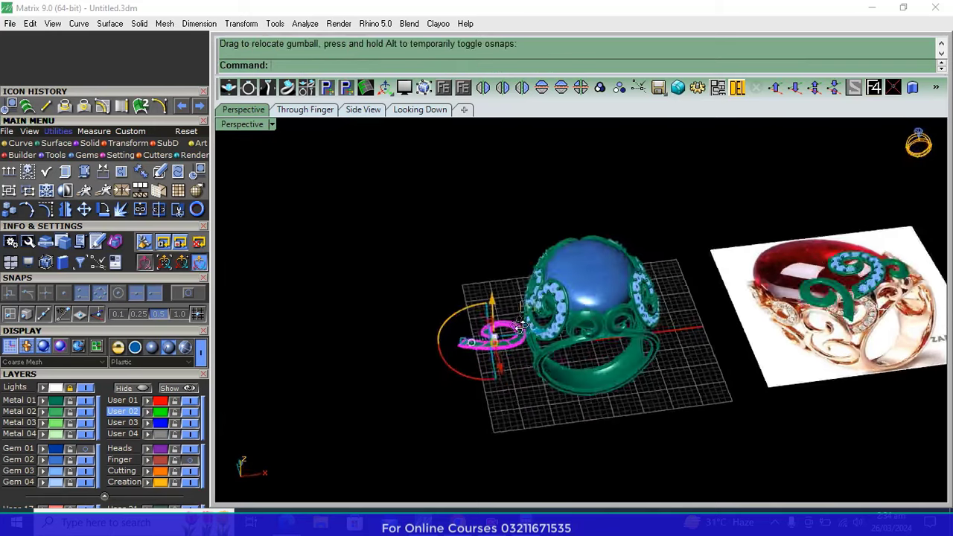
{"action": "right_click_drag", "start_coordinate": [426, 328], "coordinate": [477, 355]}
{"action": "scroll", "coordinate": [478, 355], "scroll_direction": "up", "scroll_amount": 3}
{"action": "left_click_drag", "start_coordinate": [477, 356], "coordinate": [570, 370]}
{"action": "mouse_move", "coordinate": [568, 375]}
{"action": "right_mouse_down"}
{"action": "mouse_move", "coordinate": [666, 368]}
{"action": "mouse_move", "coordinate": [485, 365]}
{"action": "right_mouse_up"}
{"action": "scroll", "coordinate": [516, 331], "scroll_direction": "up", "scroll_amount": 3}
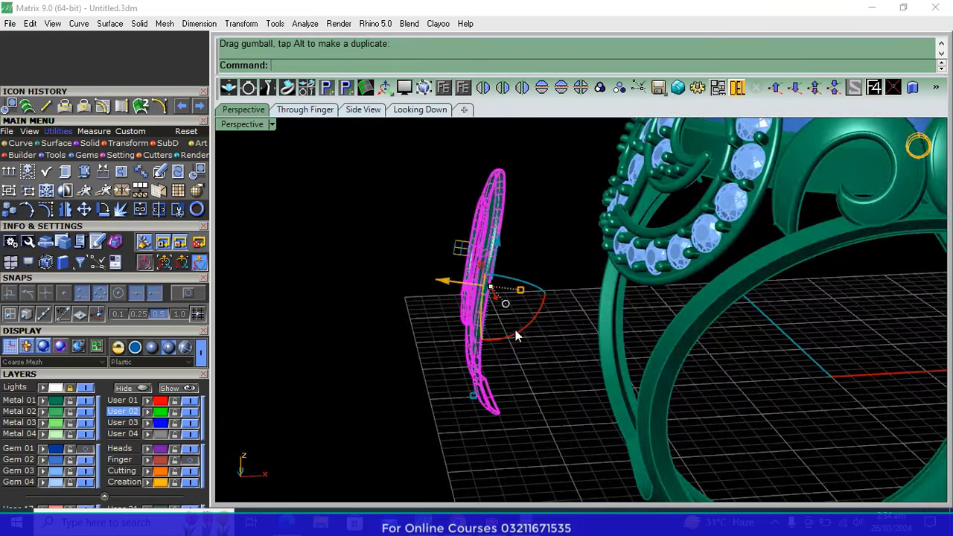
{"action": "left_click_drag", "start_coordinate": [441, 283], "coordinate": [618, 282]}
Slide the pink swirl down the shank and fine-tune its position against the shank
{"action": "right_click_drag", "start_coordinate": [618, 281], "coordinate": [642, 350]}
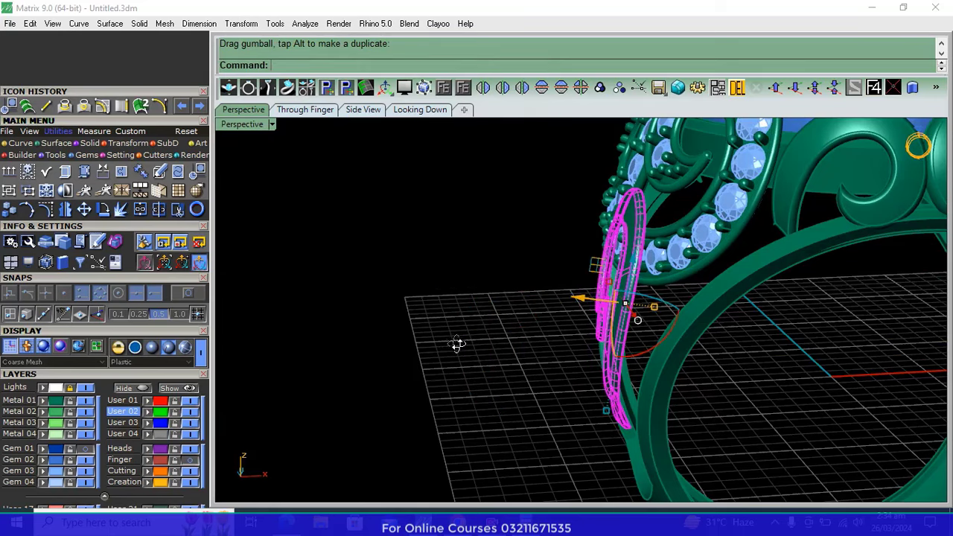
{"action": "scroll", "coordinate": [642, 350], "scroll_direction": "up", "scroll_amount": 2}
{"action": "scroll", "coordinate": [421, 316], "scroll_direction": "up", "scroll_amount": 2}
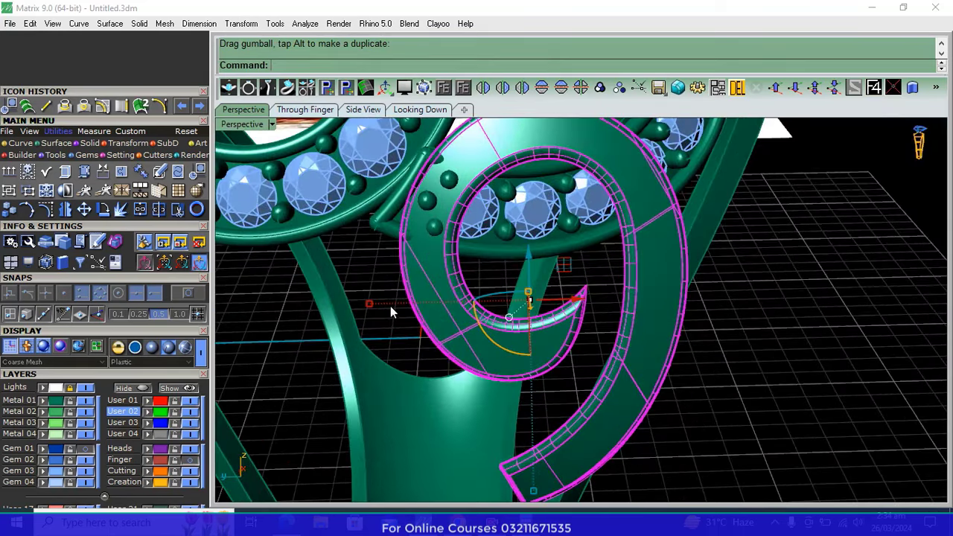
{"action": "right_click_drag", "start_coordinate": [367, 305], "coordinate": [405, 302]}
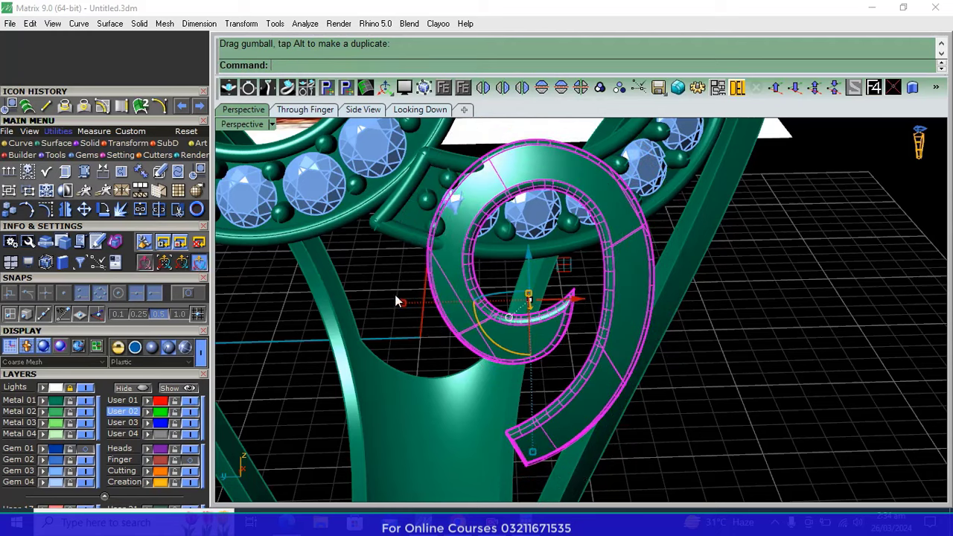
{"action": "scroll", "coordinate": [514, 255], "scroll_direction": "down", "scroll_amount": 1}
{"action": "mouse_move", "coordinate": [502, 261]}
{"action": "left_mouse_down"}
{"action": "mouse_move", "coordinate": [524, 353]}
{"action": "mouse_move", "coordinate": [564, 360]}
{"action": "left_mouse_up"}
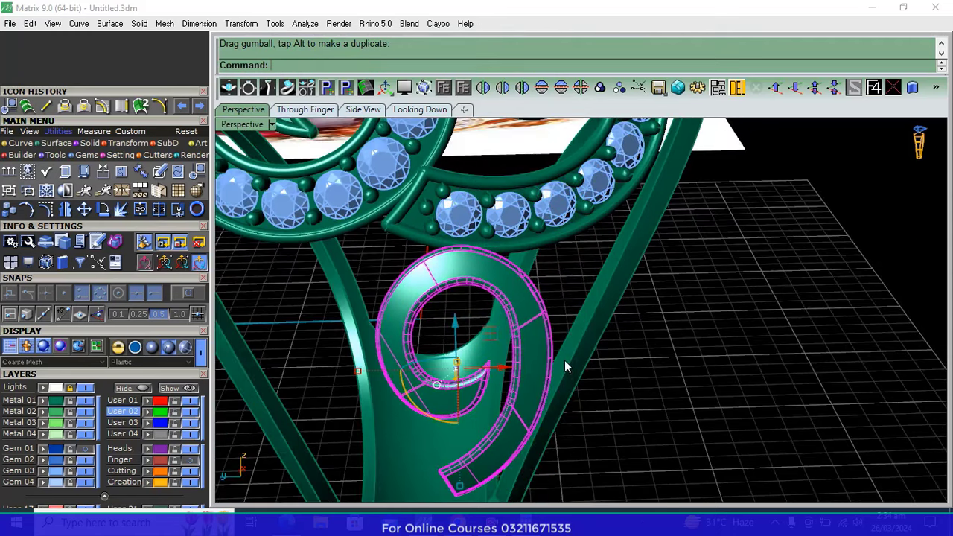
{"action": "right_click_drag", "start_coordinate": [565, 360], "coordinate": [487, 389]}
{"action": "left_click_drag", "start_coordinate": [488, 390], "coordinate": [463, 378]}
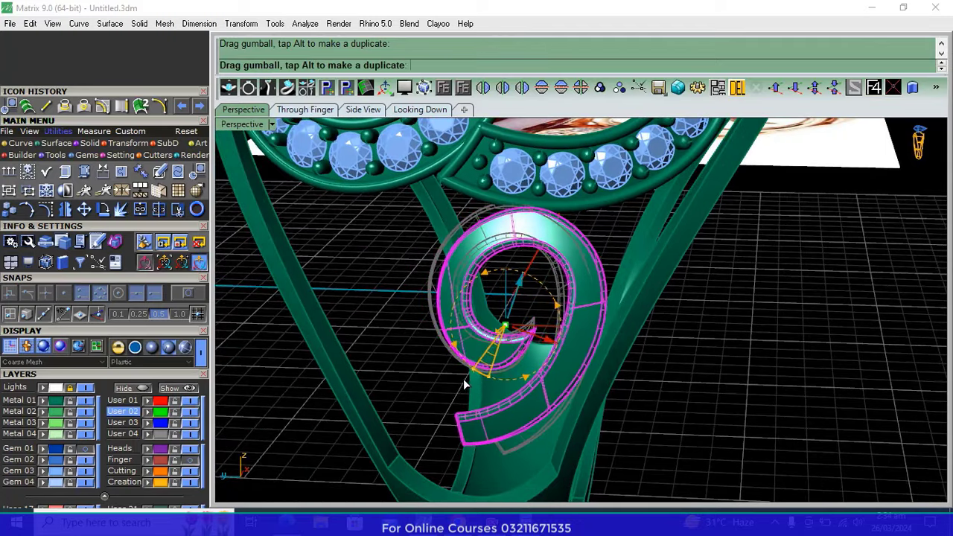
{"action": "mouse_move", "coordinate": [463, 378]}
{"action": "right_mouse_down"}
{"action": "mouse_move", "coordinate": [772, 291]}
{"action": "mouse_move", "coordinate": [638, 327]}
{"action": "mouse_move", "coordinate": [722, 336]}
{"action": "right_mouse_up"}
{"action": "scroll", "coordinate": [789, 359], "scroll_direction": "up", "scroll_amount": 5}
{"action": "scroll", "coordinate": [789, 359], "scroll_direction": "up", "scroll_amount": 2}
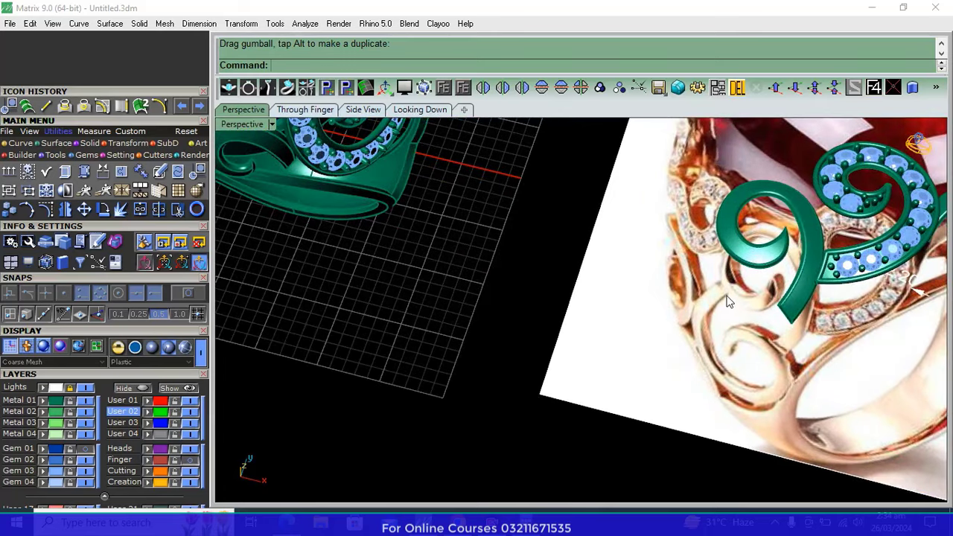
{"action": "scroll", "coordinate": [766, 310], "scroll_direction": "down", "scroll_amount": 6}
{"action": "mouse_move", "coordinate": [766, 310]}
{"action": "right_mouse_down"}
{"action": "mouse_move", "coordinate": [566, 303]}
{"action": "mouse_move", "coordinate": [517, 347]}
{"action": "mouse_move", "coordinate": [623, 307]}
{"action": "mouse_move", "coordinate": [695, 356]}
{"action": "right_mouse_up"}
{"action": "scroll", "coordinate": [517, 347], "scroll_direction": "up", "scroll_amount": 4}
{"action": "scroll", "coordinate": [623, 307], "scroll_direction": "down", "scroll_amount": 2}
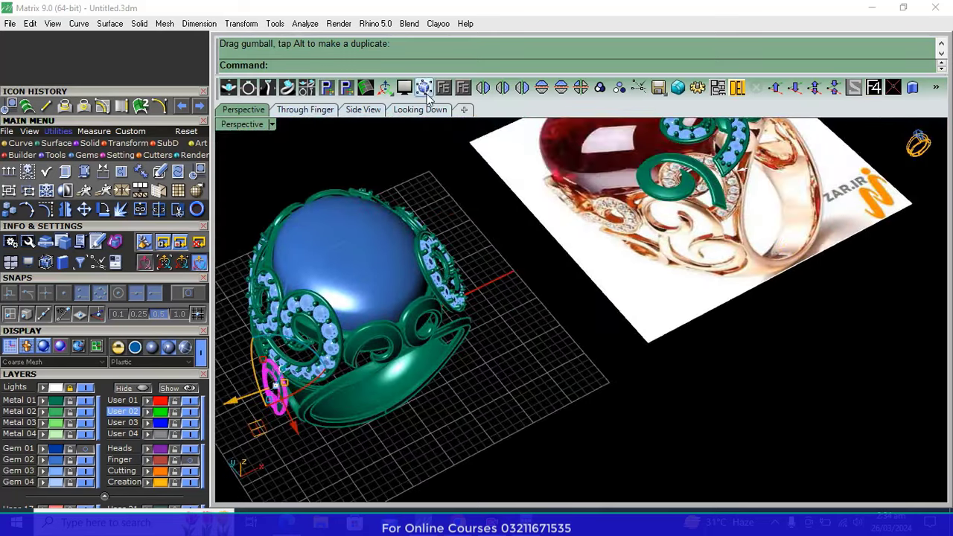
Mirror the swirl to the other side, then delete the mirrored right-hand copy
{"action": "left_click", "coordinate": [420, 110]}
{"action": "scroll", "coordinate": [741, 391], "scroll_direction": "up", "scroll_amount": 2}
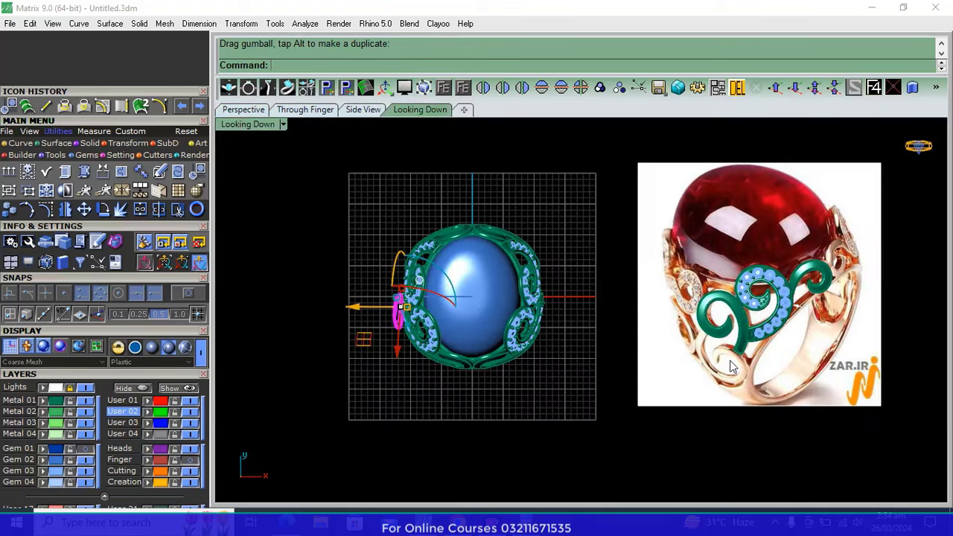
{"action": "left_click", "coordinate": [243, 110]}
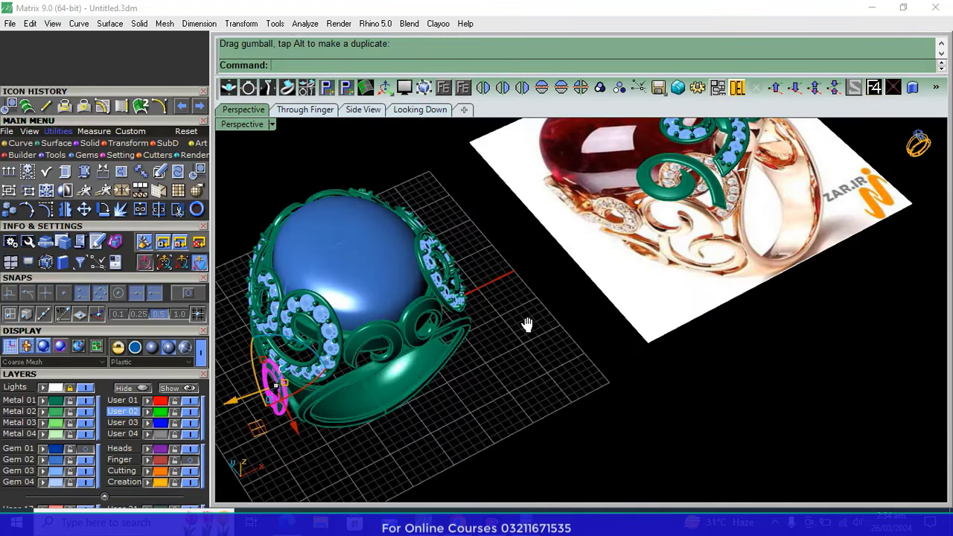
{"action": "mouse_move", "coordinate": [526, 323]}
{"action": "right_mouse_down"}
{"action": "mouse_move", "coordinate": [581, 372]}
{"action": "mouse_move", "coordinate": [611, 382]}
{"action": "mouse_move", "coordinate": [649, 372]}
{"action": "right_mouse_up"}
{"action": "scroll", "coordinate": [626, 361], "scroll_direction": "up", "scroll_amount": 3}
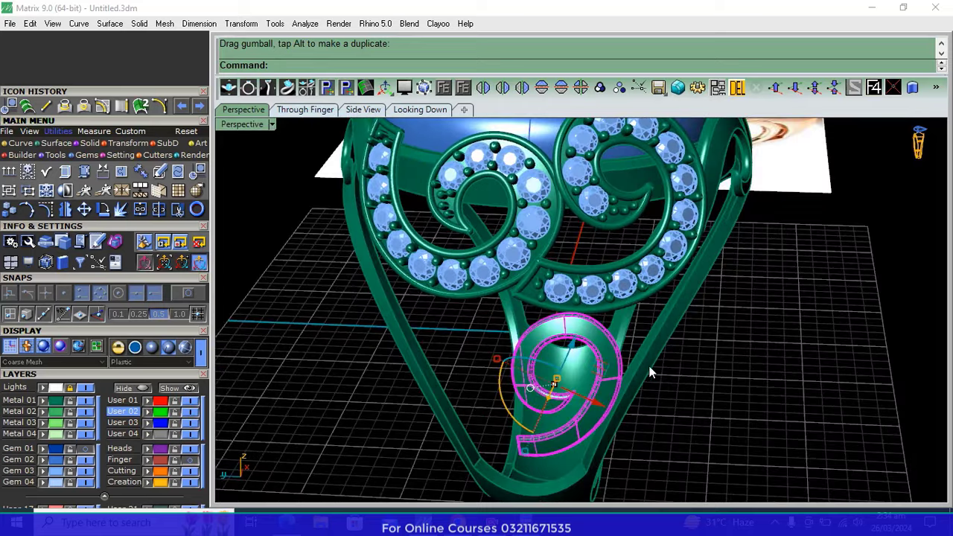
{"action": "left_click", "coordinate": [541, 87]}
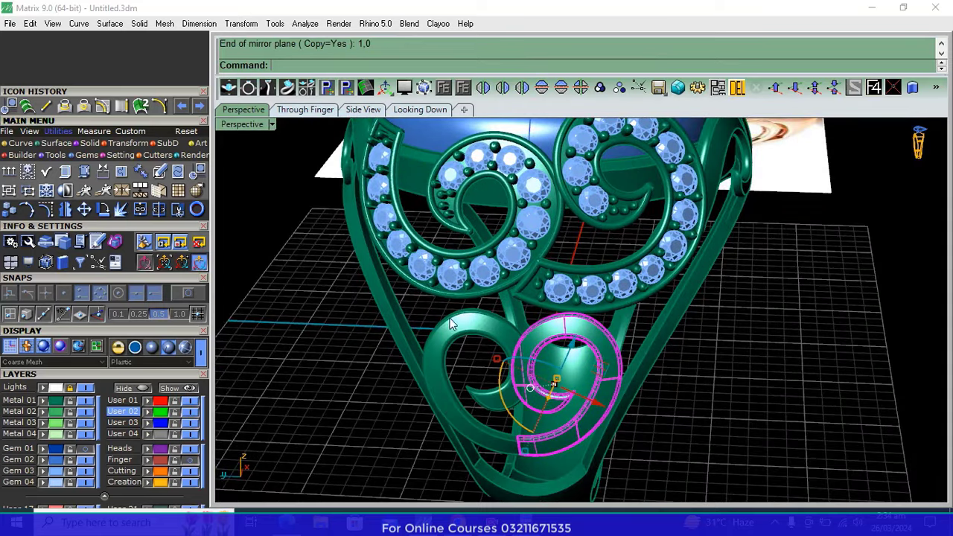
{"action": "key", "text": "Delete"}
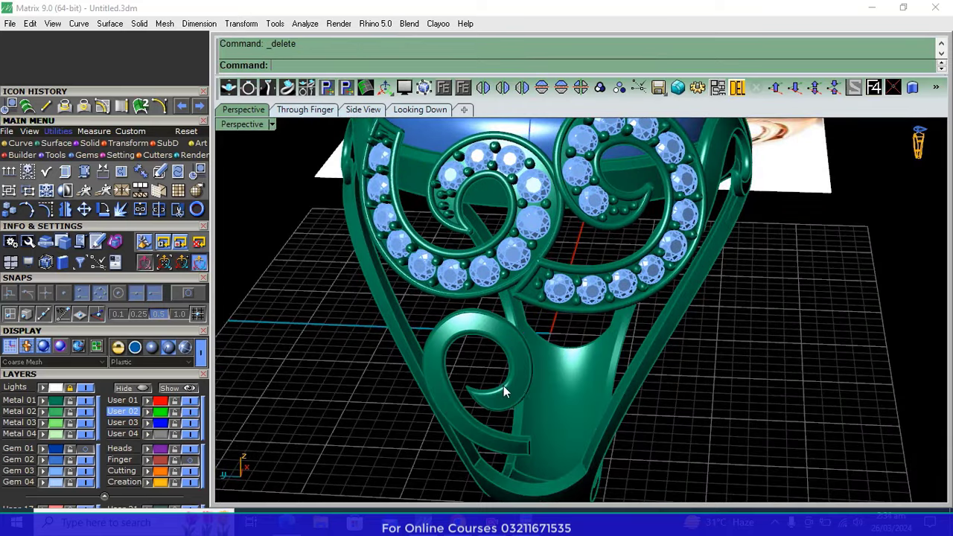
Move and rotate the left swirl about a relocated pivot, then undo the change
{"action": "left_click", "coordinate": [489, 406]}
{"action": "mouse_move", "coordinate": [534, 410]}
{"action": "left_mouse_down", "text": "ctrl"}
{"action": "mouse_move", "coordinate": [512, 429]}
{"action": "mouse_move", "coordinate": [450, 405]}
{"action": "mouse_move", "coordinate": [521, 389]}
{"action": "left_mouse_up", "text": "ctrl"}
{"action": "mouse_move", "coordinate": [521, 389]}
{"action": "right_mouse_down"}
{"action": "mouse_move", "coordinate": [594, 385]}
{"action": "mouse_move", "coordinate": [549, 436]}
{"action": "right_mouse_up"}
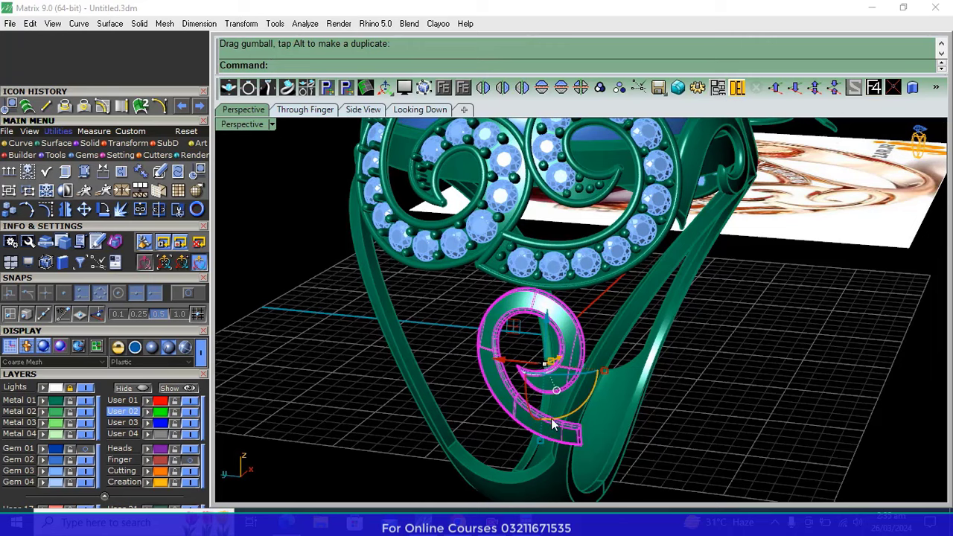
{"action": "left_click_drag", "start_coordinate": [552, 423], "coordinate": [552, 347]}
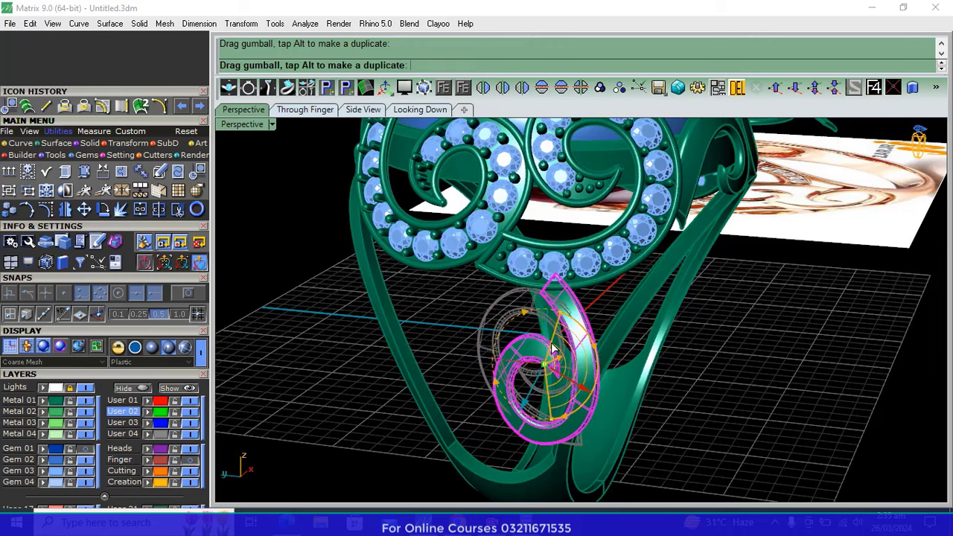
{"action": "scroll", "coordinate": [802, 242], "scroll_direction": "down", "scroll_amount": 5}
{"action": "right_click_drag", "start_coordinate": [802, 242], "coordinate": [776, 283]}
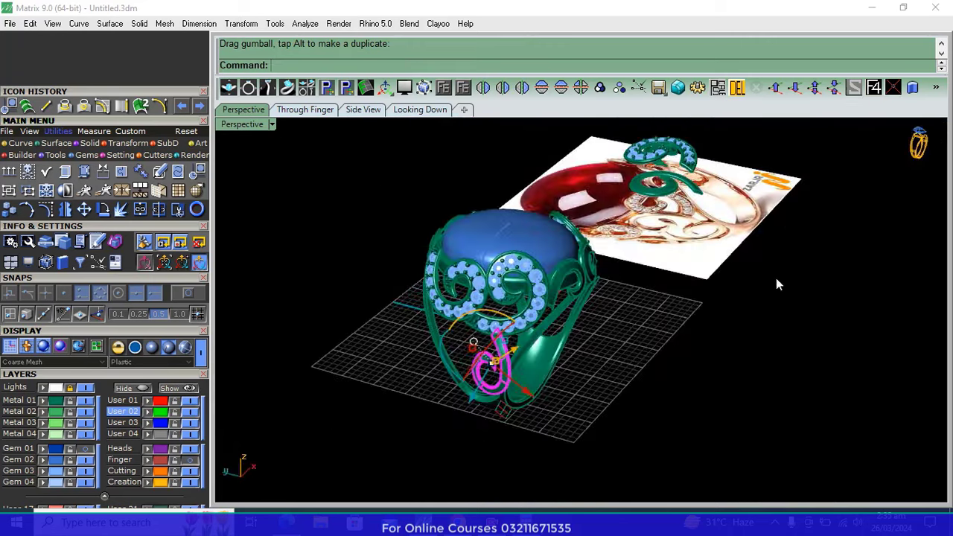
{"action": "key", "text": "ctrl+z"}
{"action": "key", "text": "ctrl+z"}
{"action": "scroll", "coordinate": [494, 359], "scroll_direction": "up", "scroll_amount": 3}
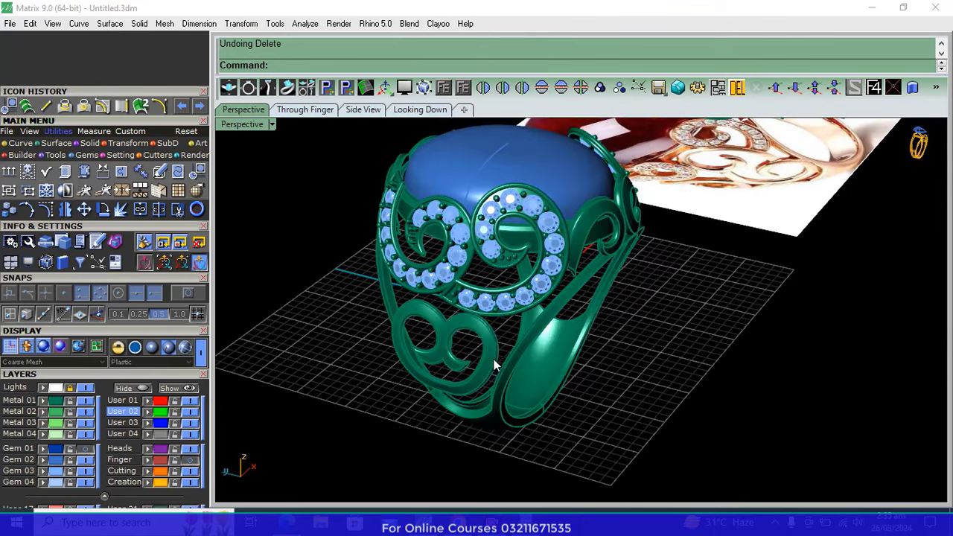
Mirror the pink swirl across the ring and select the mirrored copy
{"action": "left_click", "coordinate": [493, 359]}
{"action": "mouse_move", "coordinate": [585, 381]}
{"action": "right_mouse_down"}
{"action": "mouse_move", "coordinate": [474, 424]}
{"action": "mouse_move", "coordinate": [425, 363]}
{"action": "mouse_move", "coordinate": [494, 417]}
{"action": "right_mouse_up"}
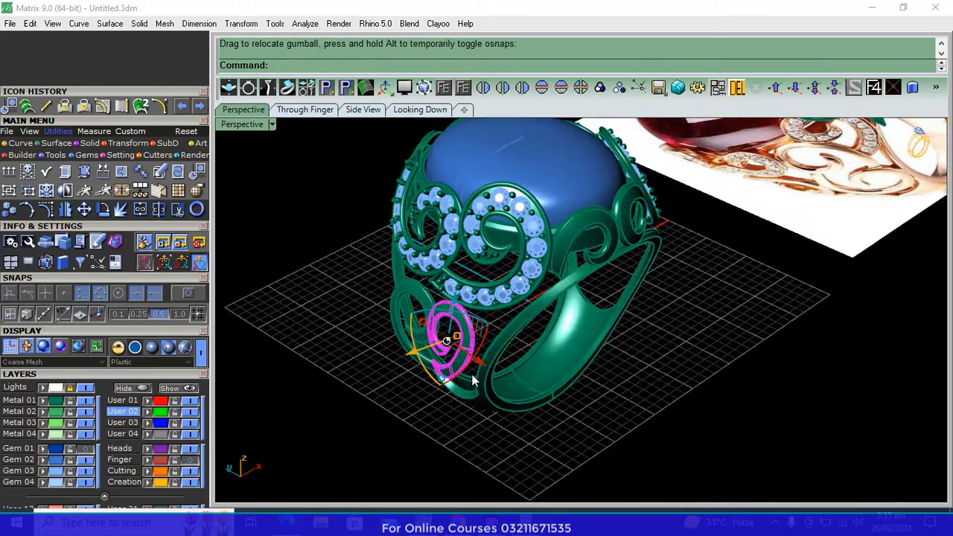
{"action": "mouse_move", "coordinate": [472, 380]}
{"action": "right_mouse_down"}
{"action": "mouse_move", "coordinate": [656, 352]}
{"action": "mouse_move", "coordinate": [706, 314]}
{"action": "mouse_move", "coordinate": [633, 339]}
{"action": "mouse_move", "coordinate": [511, 414]}
{"action": "mouse_move", "coordinate": [501, 385]}
{"action": "right_mouse_up"}
{"action": "scroll", "coordinate": [501, 385], "scroll_direction": "up", "scroll_amount": 2}
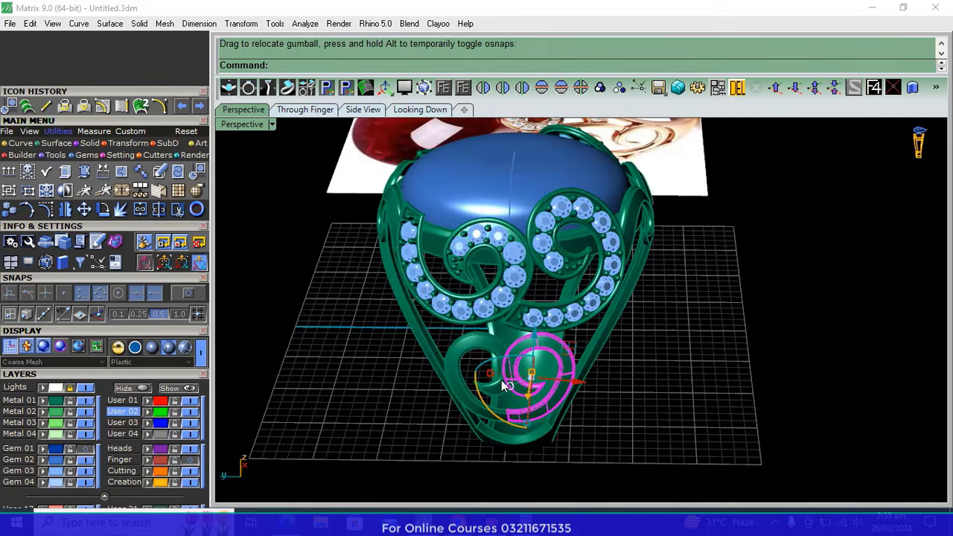
{"action": "left_click", "coordinate": [522, 88]}
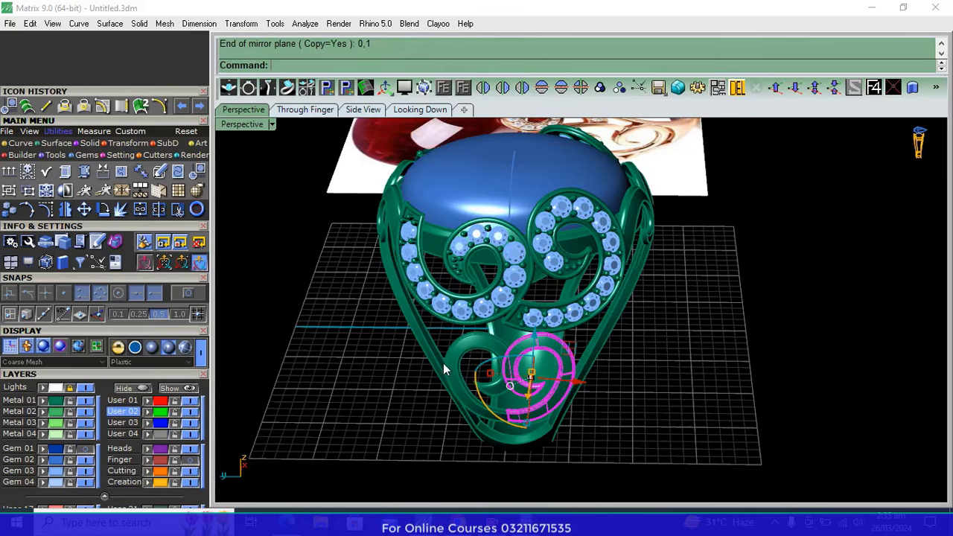
{"action": "right_click_drag", "start_coordinate": [459, 356], "coordinate": [716, 104]}
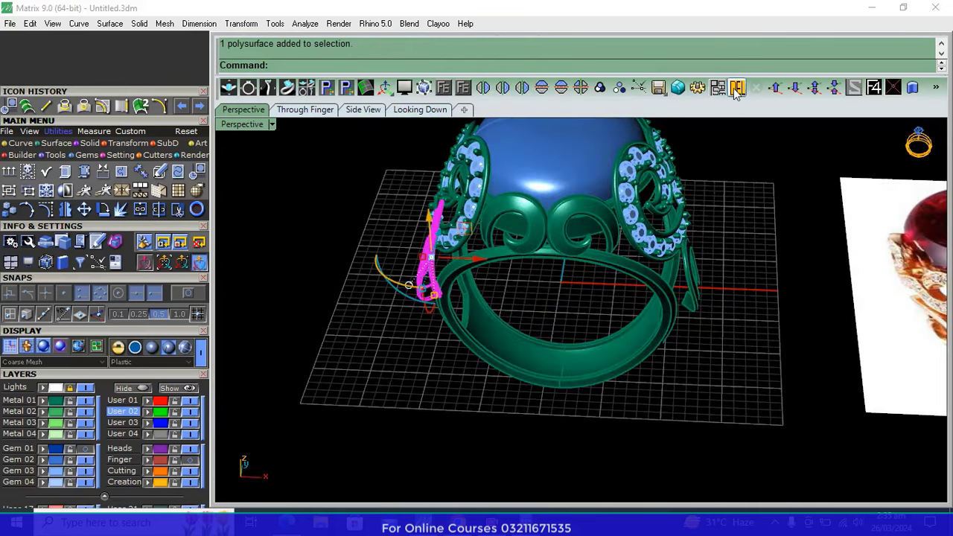
{"action": "left_click", "coordinate": [736, 88]}
{"action": "mouse_move", "coordinate": [735, 224]}
{"action": "right_mouse_down"}
{"action": "mouse_move", "coordinate": [686, 336]}
{"action": "mouse_move", "coordinate": [597, 308]}
{"action": "right_mouse_up"}
{"action": "left_click", "coordinate": [595, 305]}
{"action": "right_click_drag", "start_coordinate": [495, 318], "coordinate": [672, 333]}
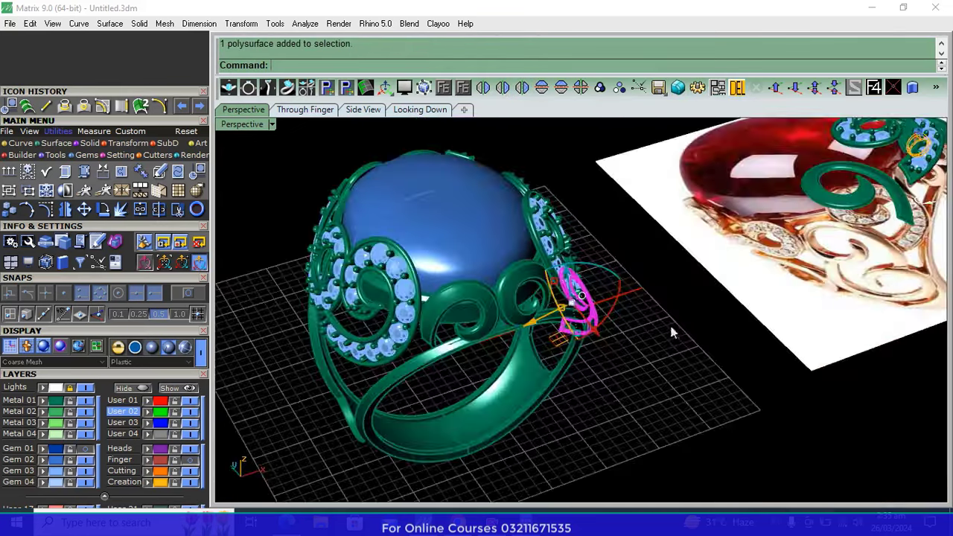
Move the pink scroll down and left and tilt it into a diagonal
{"action": "left_click_drag", "start_coordinate": [531, 333], "coordinate": [327, 421]}
{"action": "mouse_move", "coordinate": [327, 421]}
{"action": "right_mouse_down"}
{"action": "mouse_move", "coordinate": [624, 370]}
{"action": "mouse_move", "coordinate": [500, 378]}
{"action": "mouse_move", "coordinate": [663, 358]}
{"action": "mouse_move", "coordinate": [485, 354]}
{"action": "mouse_move", "coordinate": [484, 327]}
{"action": "mouse_move", "coordinate": [643, 348]}
{"action": "right_mouse_up"}
{"action": "left_click_drag", "start_coordinate": [560, 367], "coordinate": [506, 305]}
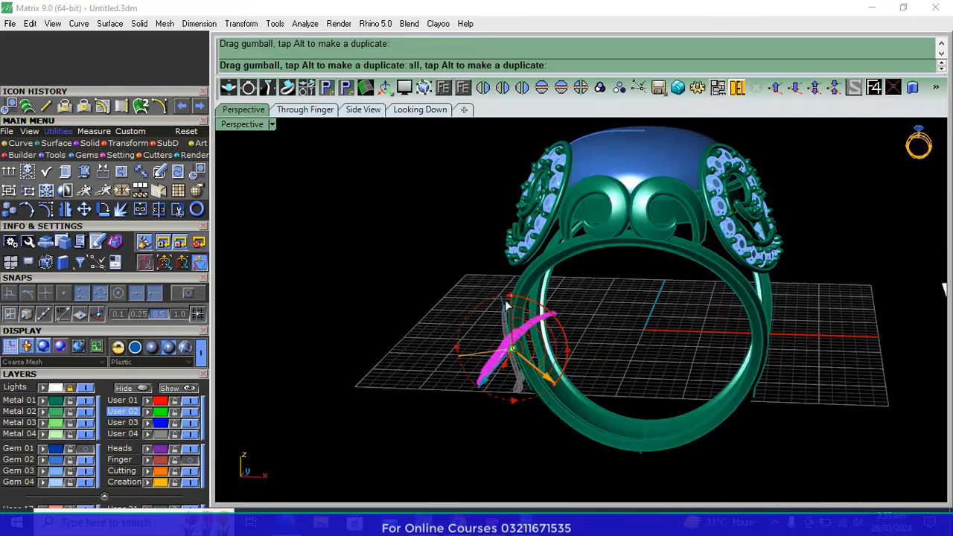
{"action": "right_click_drag", "start_coordinate": [478, 307], "coordinate": [527, 314]}
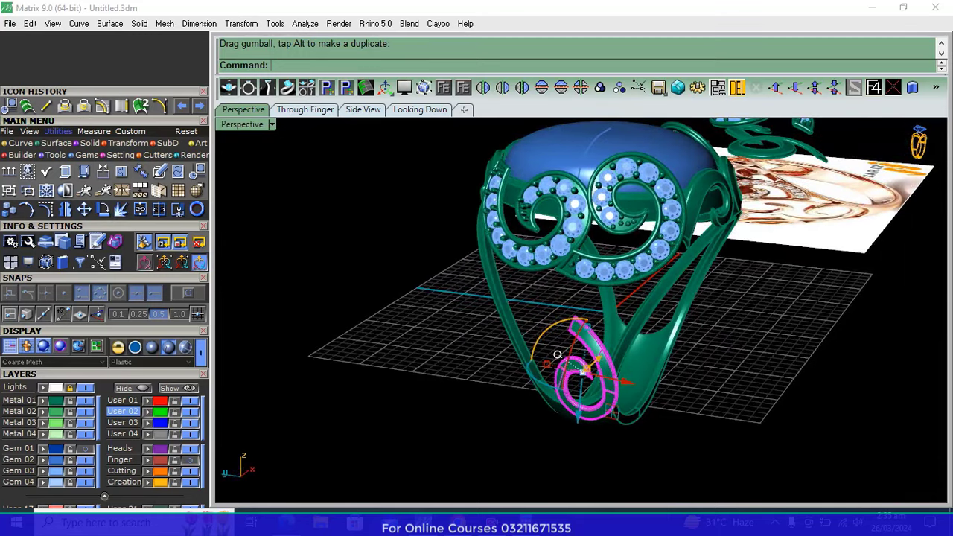
Rotate a copy of the scroll around centre 0,0,0 with Copy=Yes
{"action": "type", "text": "0,0,0"}
{"action": "key", "text": "Return"}
{"action": "left_click", "coordinate": [437, 66]}
{"action": "mouse_move", "coordinate": [477, 246]}
{"action": "right_mouse_down"}
{"action": "mouse_move", "coordinate": [520, 268]}
{"action": "mouse_move", "coordinate": [404, 323]}
{"action": "right_mouse_up"}
{"action": "left_click", "coordinate": [396, 333]}
{"action": "left_click", "coordinate": [786, 279]}
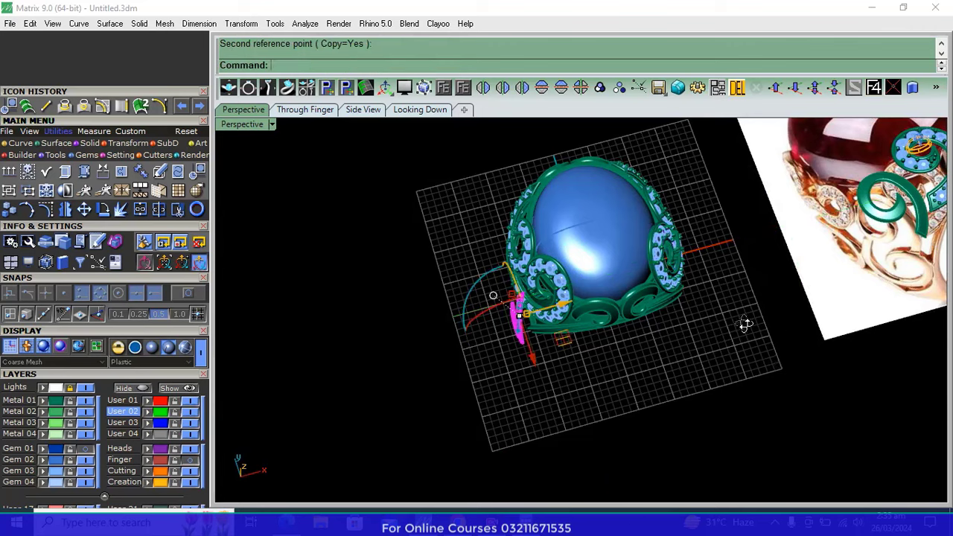
Mirror a selected scroll part across the ring and delete the unwanted mirrored scroll
{"action": "mouse_move", "coordinate": [745, 323]}
{"action": "right_mouse_down"}
{"action": "mouse_move", "coordinate": [665, 364]}
{"action": "mouse_move", "coordinate": [765, 382]}
{"action": "mouse_move", "coordinate": [664, 383]}
{"action": "right_mouse_up"}
{"action": "left_click", "coordinate": [658, 366]}
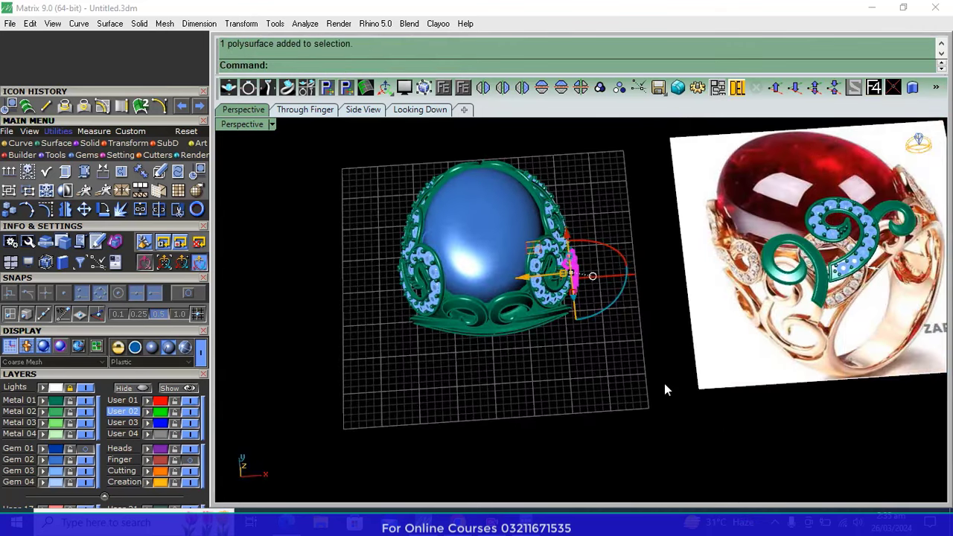
{"action": "left_click", "coordinate": [482, 87]}
{"action": "right_click_drag", "start_coordinate": [394, 379], "coordinate": [573, 282]}
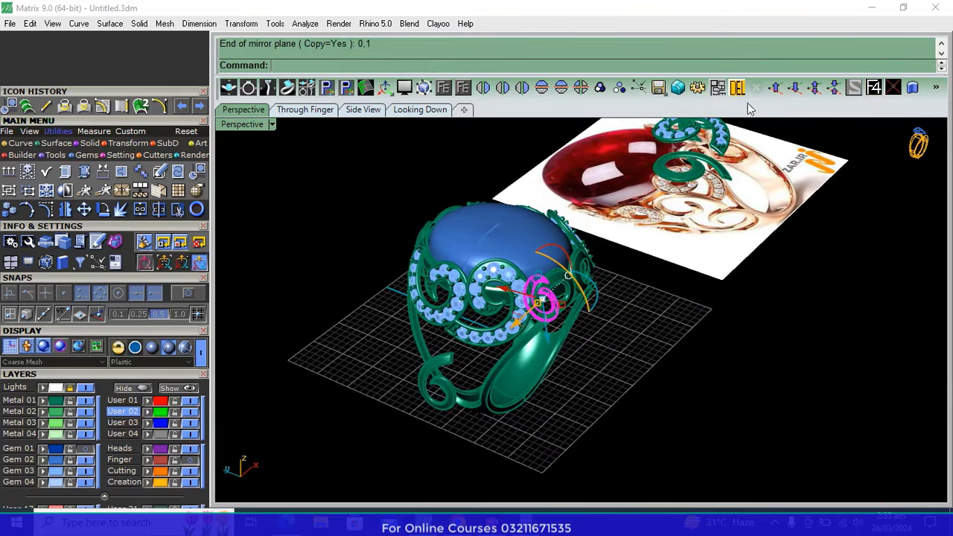
{"action": "key", "text": "Delete"}
{"action": "scroll", "coordinate": [547, 328], "scroll_direction": "up", "scroll_amount": 5}
Select another scroll part and shift it slightly
{"action": "left_click", "coordinate": [451, 387]}
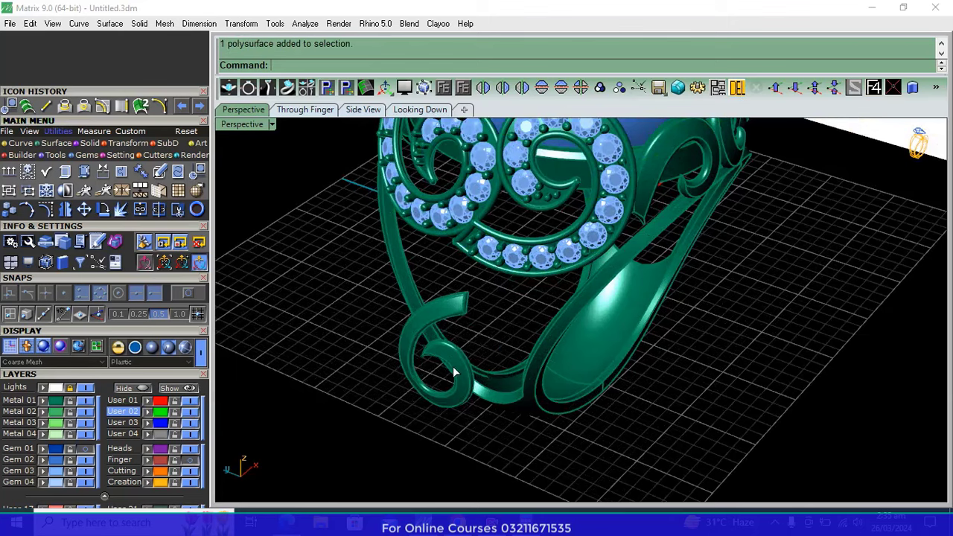
{"action": "left_click_drag", "start_coordinate": [418, 353], "coordinate": [447, 350]}
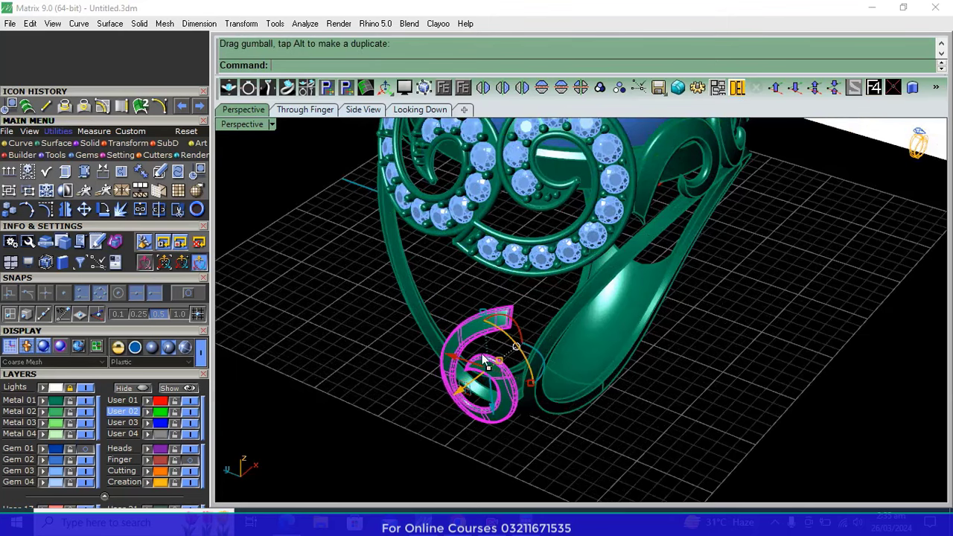
{"action": "scroll", "coordinate": [670, 287], "scroll_direction": "down", "scroll_amount": 5}
{"action": "scroll", "coordinate": [690, 248], "scroll_direction": "up", "scroll_amount": 5}
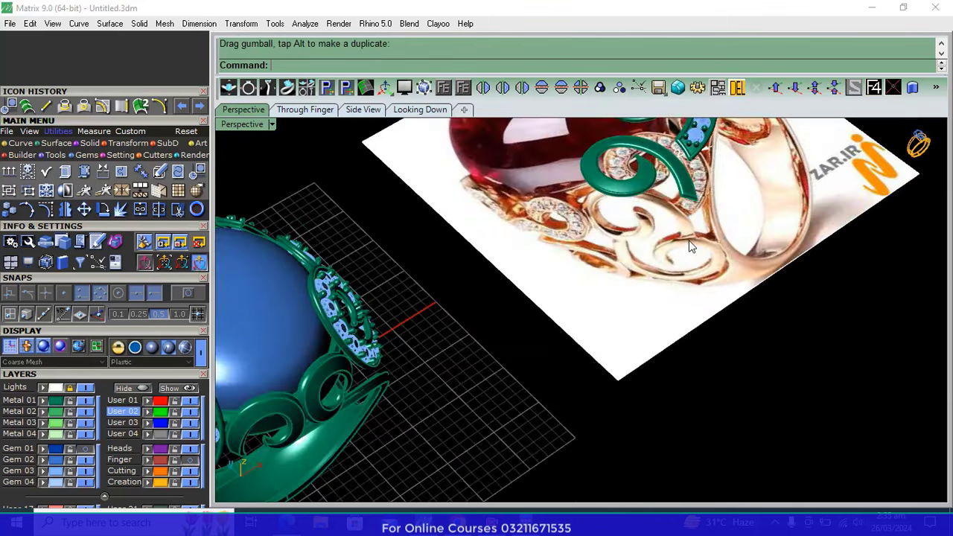
{"action": "scroll", "coordinate": [647, 362], "scroll_direction": "up", "scroll_amount": 3}
{"action": "scroll", "coordinate": [647, 361], "scroll_direction": "down", "scroll_amount": 2}
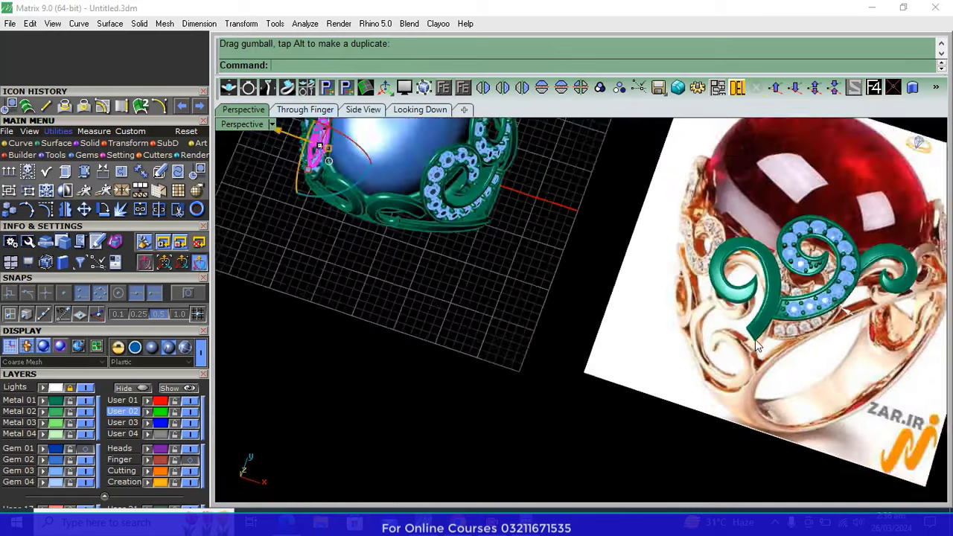
{"action": "scroll", "coordinate": [685, 288], "scroll_direction": "down", "scroll_amount": 5}
{"action": "scroll", "coordinate": [459, 417], "scroll_direction": "up", "scroll_amount": 5}
{"action": "mouse_move", "coordinate": [511, 357]}
{"action": "right_mouse_down"}
{"action": "mouse_move", "coordinate": [493, 375]}
{"action": "mouse_move", "coordinate": [452, 316]}
{"action": "right_mouse_up"}
Move the pink 6-shaped scroll and nudge it into place
{"action": "left_click_drag", "start_coordinate": [452, 317], "coordinate": [484, 312]}
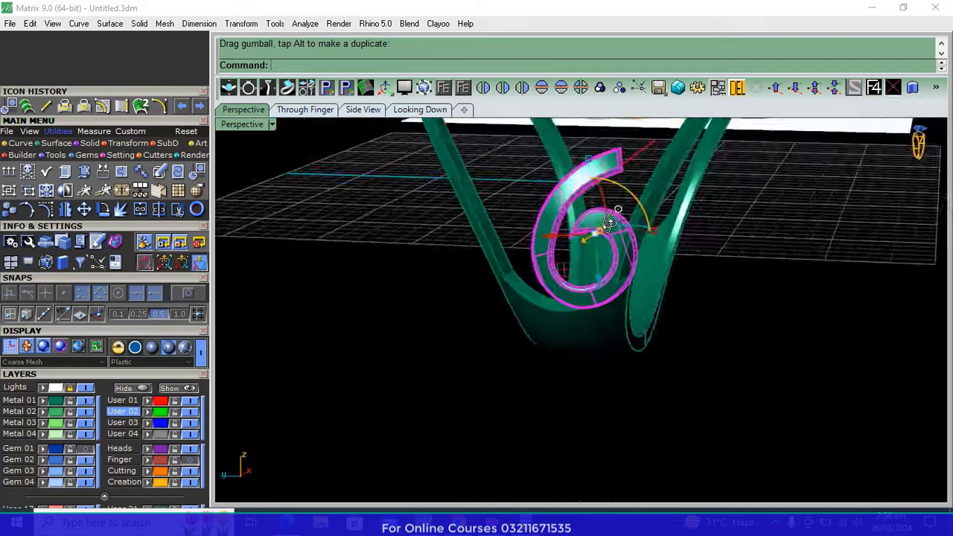
{"action": "right_click_drag", "start_coordinate": [484, 313], "coordinate": [564, 285]}
{"action": "left_click_drag", "start_coordinate": [572, 318], "coordinate": [521, 294]}
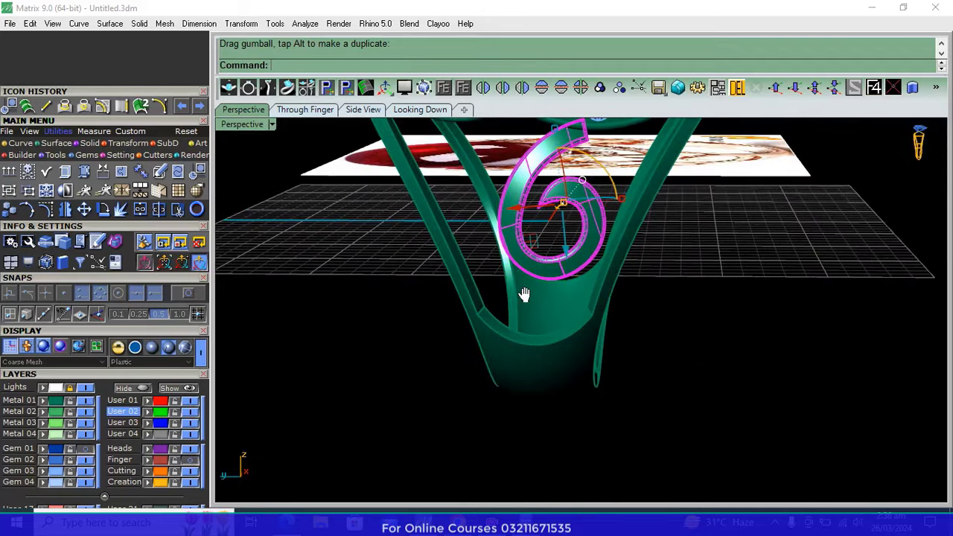
{"action": "right_click_drag", "start_coordinate": [522, 294], "coordinate": [493, 234]}
{"action": "scroll", "coordinate": [493, 245], "scroll_direction": "up", "scroll_amount": 2}
{"action": "left_click_drag", "start_coordinate": [491, 258], "coordinate": [508, 252]}
{"action": "mouse_move", "coordinate": [509, 252]}
{"action": "right_mouse_down"}
{"action": "mouse_move", "coordinate": [433, 287]}
{"action": "mouse_move", "coordinate": [459, 249]}
{"action": "right_mouse_up"}
{"action": "scroll", "coordinate": [476, 268], "scroll_direction": "down", "scroll_amount": 5}
{"action": "left_click_drag", "start_coordinate": [459, 249], "coordinate": [426, 254]}
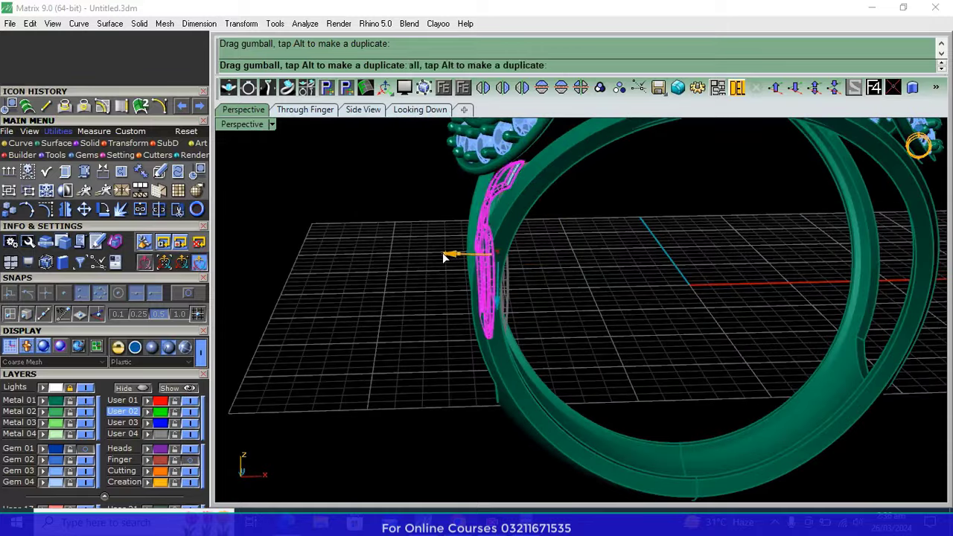
Move the pink scroll outward to the left, stretch it wider, and tilt it slightly
{"action": "mouse_move", "coordinate": [426, 254]}
{"action": "right_mouse_down"}
{"action": "mouse_move", "coordinate": [460, 246]}
{"action": "mouse_move", "coordinate": [528, 265]}
{"action": "right_mouse_up"}
{"action": "mouse_move", "coordinate": [528, 265]}
{"action": "left_mouse_down"}
{"action": "mouse_move", "coordinate": [549, 261]}
{"action": "mouse_move", "coordinate": [556, 271]}
{"action": "left_mouse_up"}
{"action": "right_click_drag", "start_coordinate": [556, 271], "coordinate": [582, 279]}
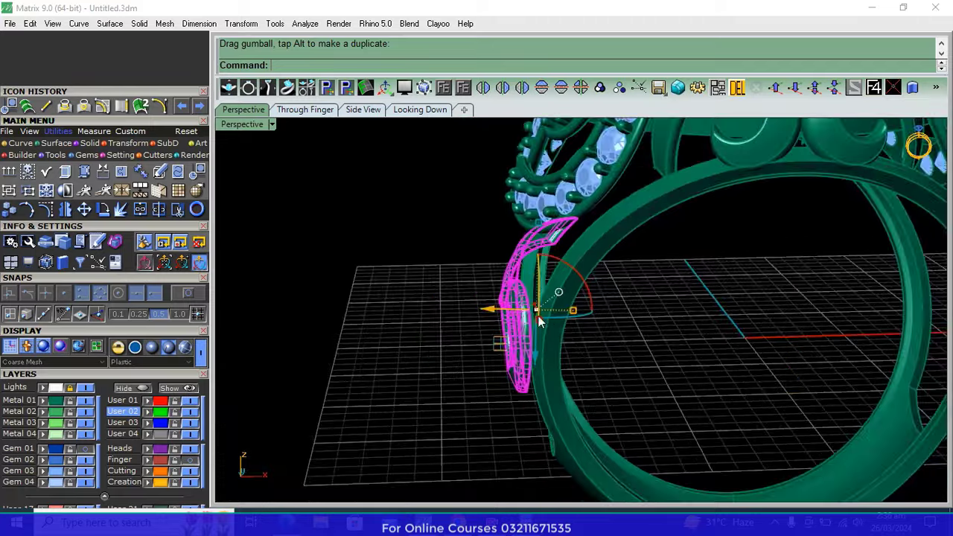
{"action": "left_click_drag", "start_coordinate": [582, 279], "coordinate": [582, 285]}
{"action": "right_click_drag", "start_coordinate": [582, 285], "coordinate": [701, 345]}
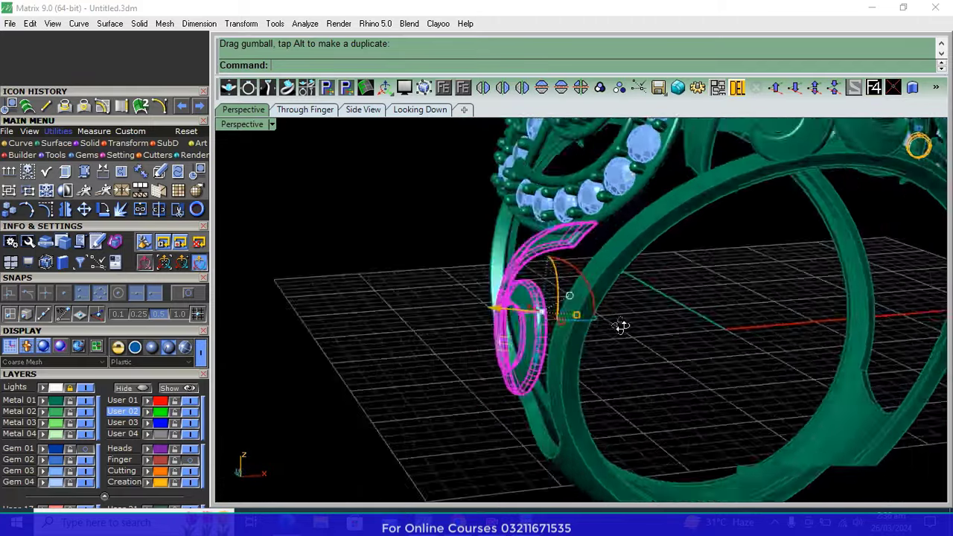
Make a mirrored copy of the scroll, enlarge it, narrow it horizontally, and move it into place
{"action": "left_click", "coordinate": [560, 88]}
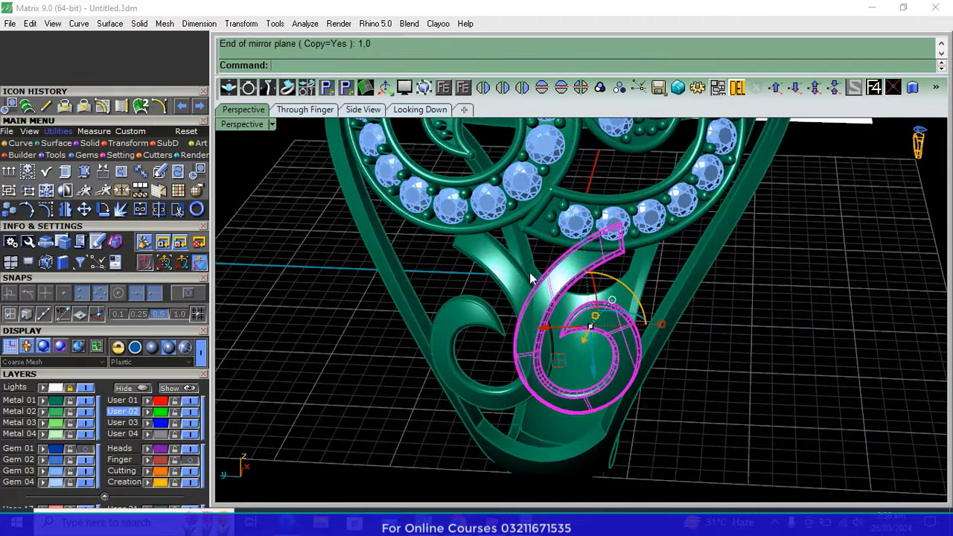
{"action": "right_click_drag", "start_coordinate": [563, 350], "coordinate": [547, 323]}
{"action": "left_click_drag", "start_coordinate": [547, 323], "coordinate": [600, 354]}
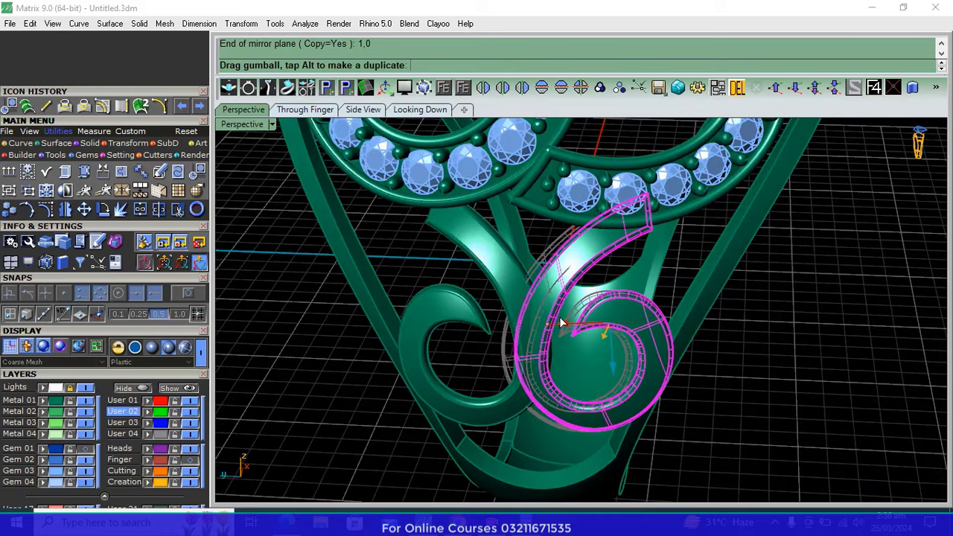
{"action": "left_click_drag", "start_coordinate": [700, 322], "coordinate": [689, 326]}
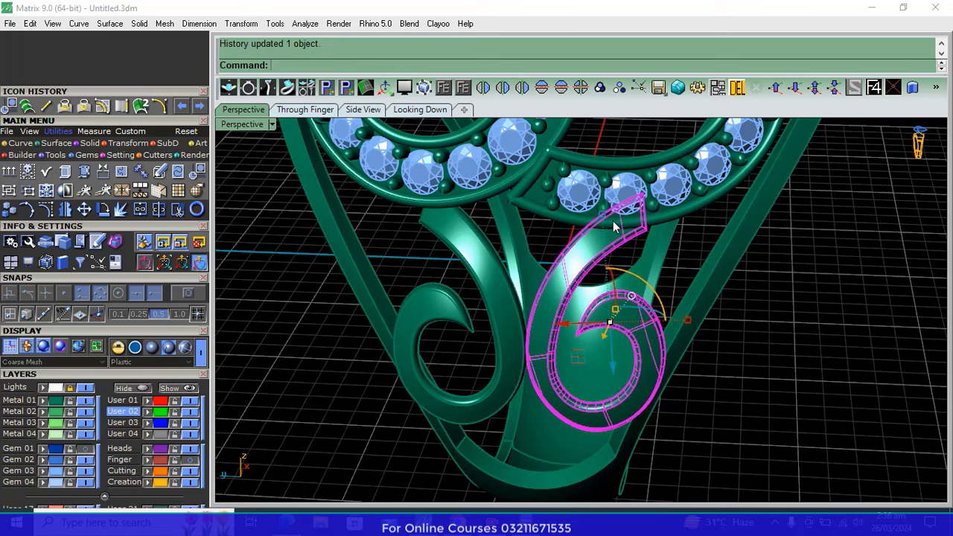
{"action": "left_click_drag", "start_coordinate": [603, 220], "coordinate": [598, 229]}
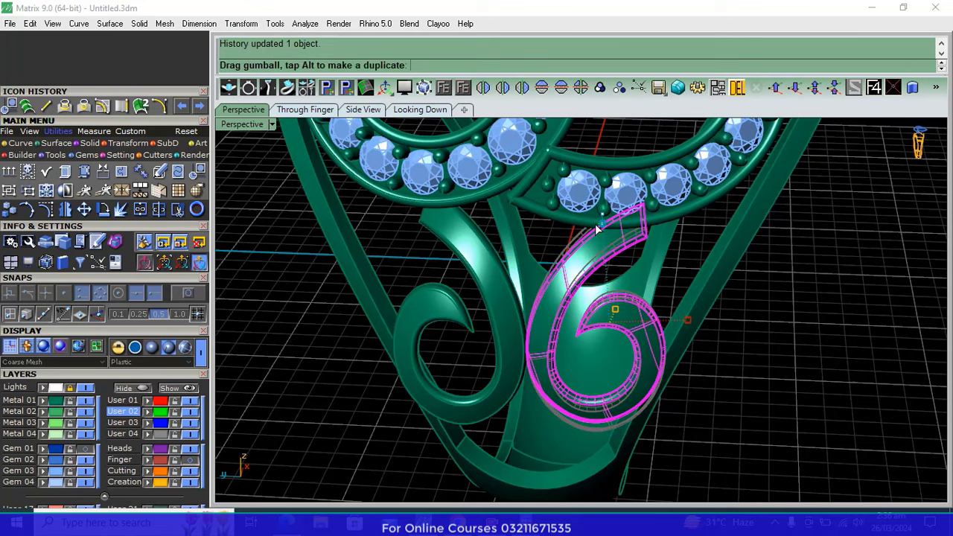
Rotate the 6-shaped scroll to hug the shank, then adjust its position and shape
{"action": "right_click_drag", "start_coordinate": [598, 229], "coordinate": [525, 339]}
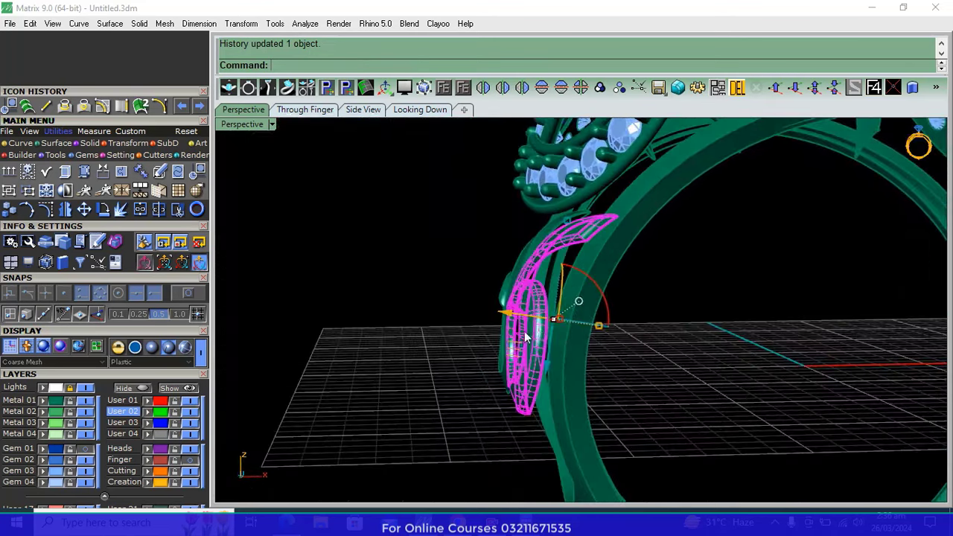
{"action": "left_click_drag", "start_coordinate": [602, 303], "coordinate": [585, 333]}
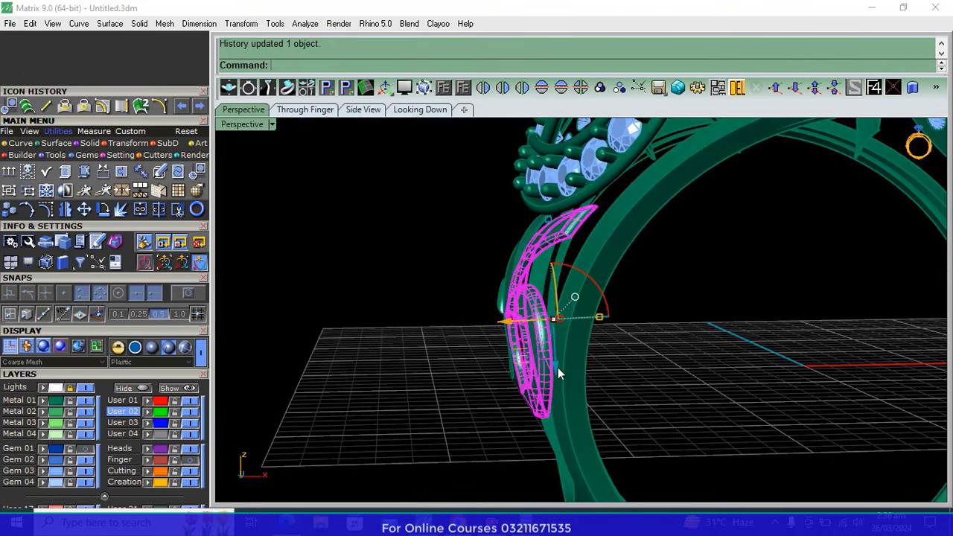
{"action": "left_click_drag", "start_coordinate": [557, 367], "coordinate": [549, 362]}
{"action": "mouse_move", "coordinate": [550, 361]}
{"action": "right_mouse_down"}
{"action": "mouse_move", "coordinate": [671, 335]}
{"action": "mouse_move", "coordinate": [689, 295]}
{"action": "right_mouse_up"}
{"action": "left_click_drag", "start_coordinate": [691, 295], "coordinate": [697, 299]}
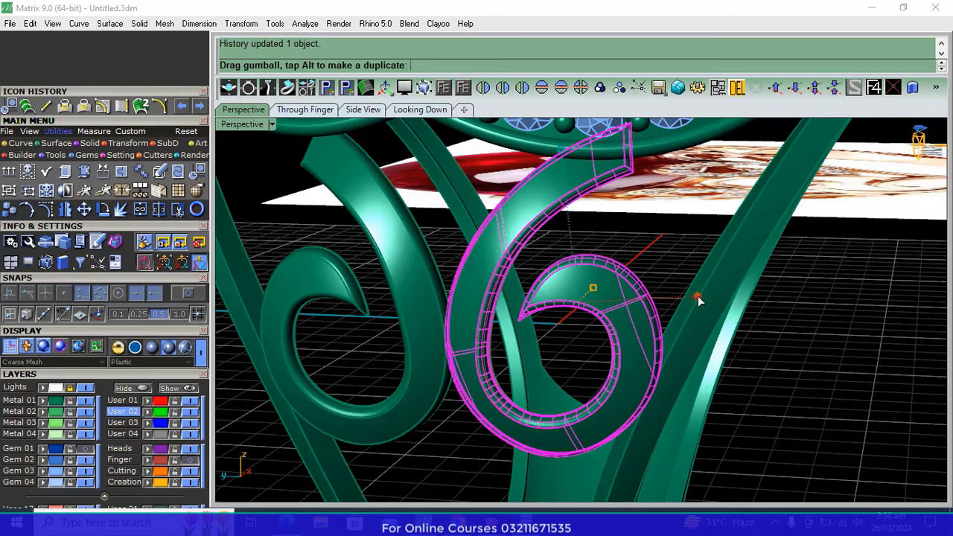
{"action": "left_click_drag", "start_coordinate": [535, 312], "coordinate": [551, 307]}
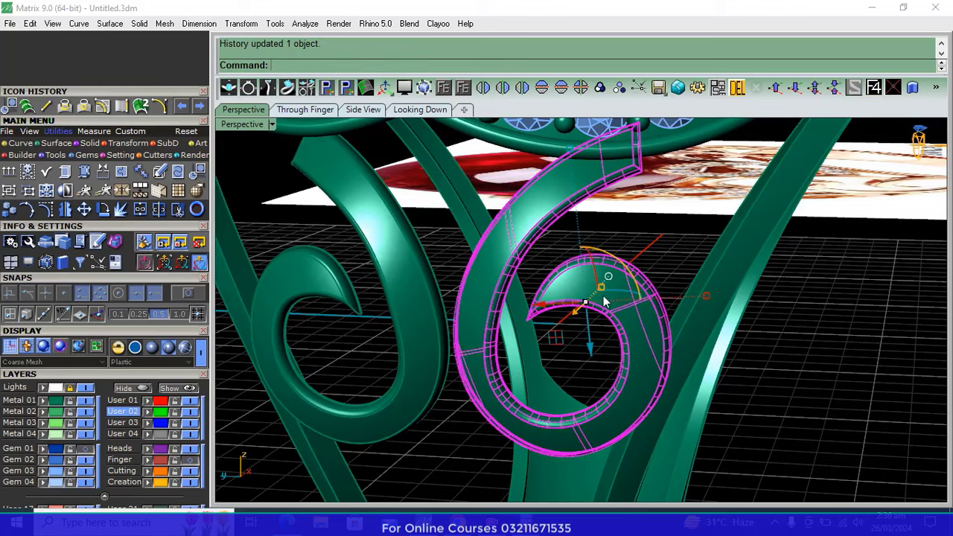
{"action": "right_click_drag", "start_coordinate": [551, 307], "coordinate": [573, 266]}
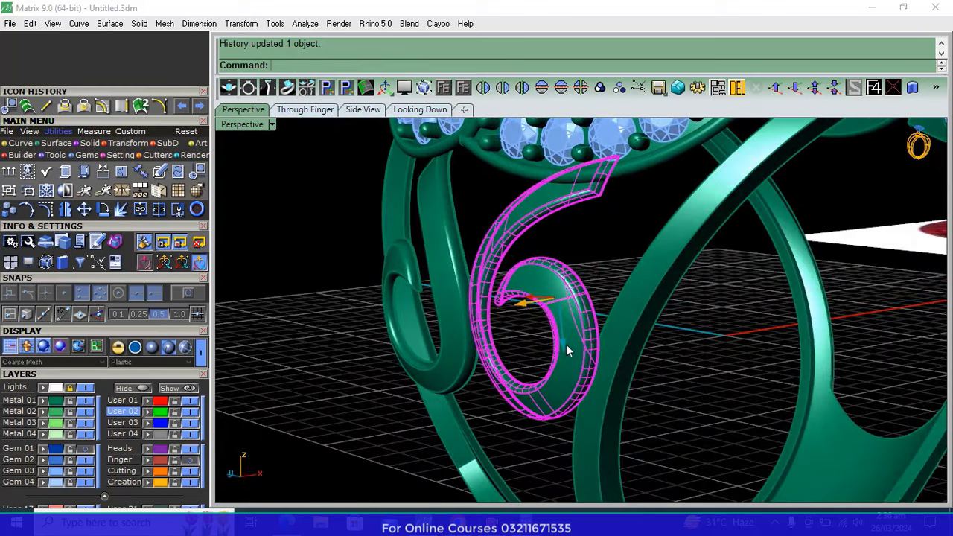
{"action": "left_click_drag", "start_coordinate": [566, 344], "coordinate": [536, 313]}
{"action": "left_click", "coordinate": [305, 110]}
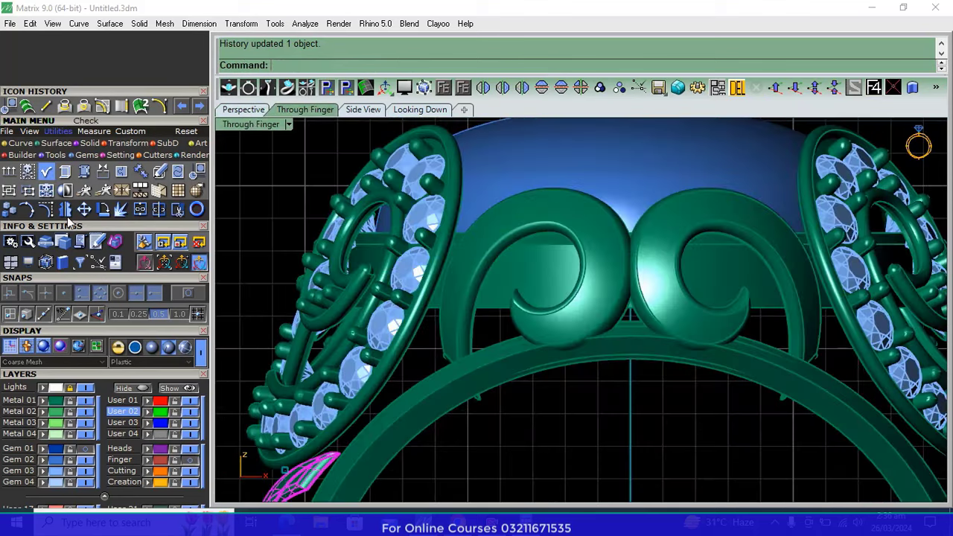
Rotate the pink shank scroll so it follows the curve of the band
{"action": "left_click", "coordinate": [104, 210]}
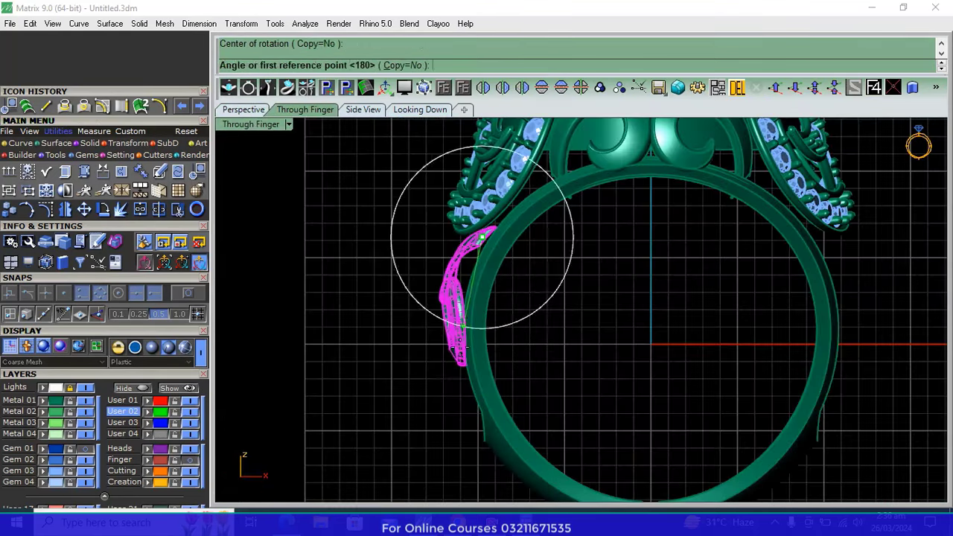
{"action": "left_click", "coordinate": [456, 348]}
{"action": "left_click", "coordinate": [463, 365]}
{"action": "key", "text": "Return"}
{"action": "left_click", "coordinate": [466, 327]}
{"action": "scroll", "coordinate": [461, 343], "scroll_direction": "up", "scroll_amount": 2}
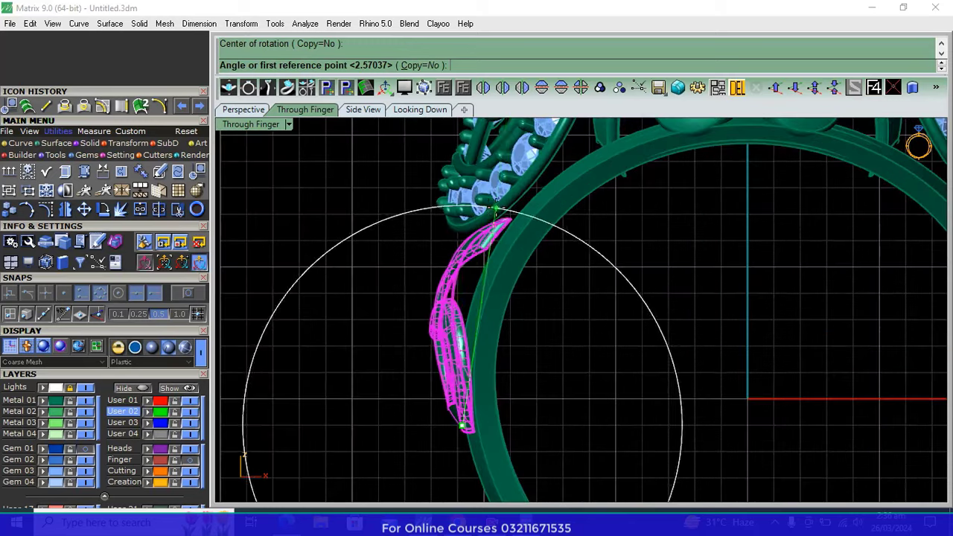
{"action": "left_click", "coordinate": [455, 373]}
{"action": "left_click", "coordinate": [477, 246]}
{"action": "scroll", "coordinate": [492, 303], "scroll_direction": "down", "scroll_amount": 3}
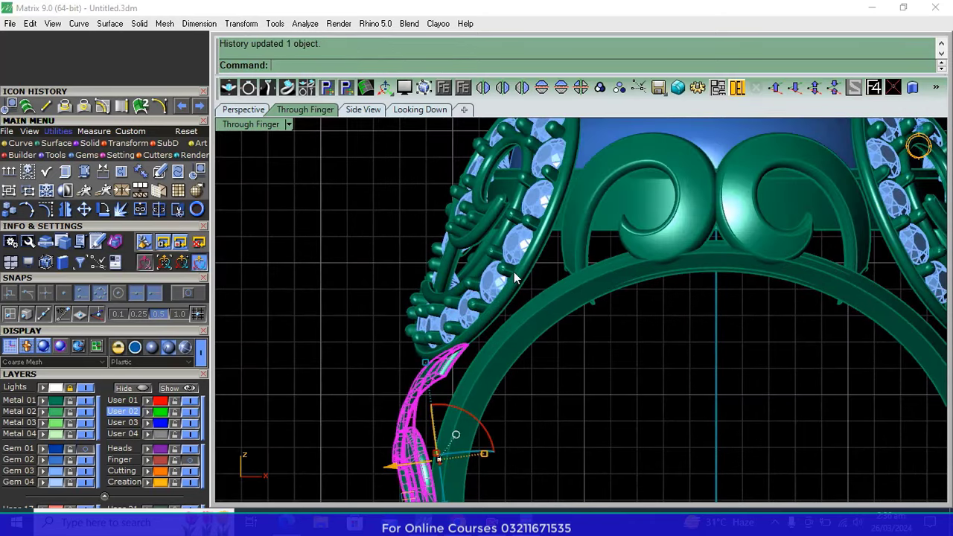
Rotate the left gem-set corner scroll by about 3°
{"action": "left_click", "coordinate": [510, 254]}
{"action": "key", "text": "Return"}
{"action": "scroll", "coordinate": [508, 260], "scroll_direction": "down", "scroll_amount": 2}
{"action": "left_click", "coordinate": [527, 165]}
{"action": "left_click", "coordinate": [438, 343]}
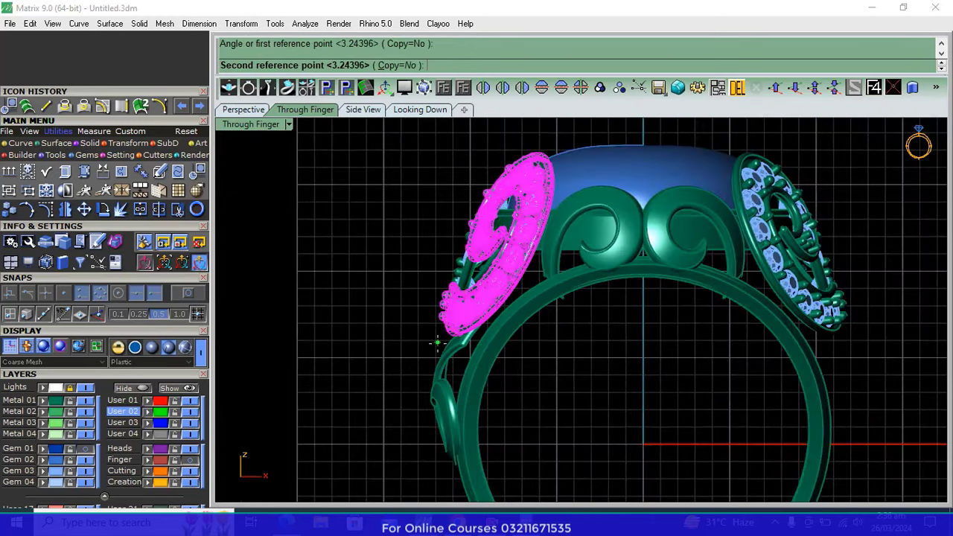
{"action": "left_click", "coordinate": [450, 355]}
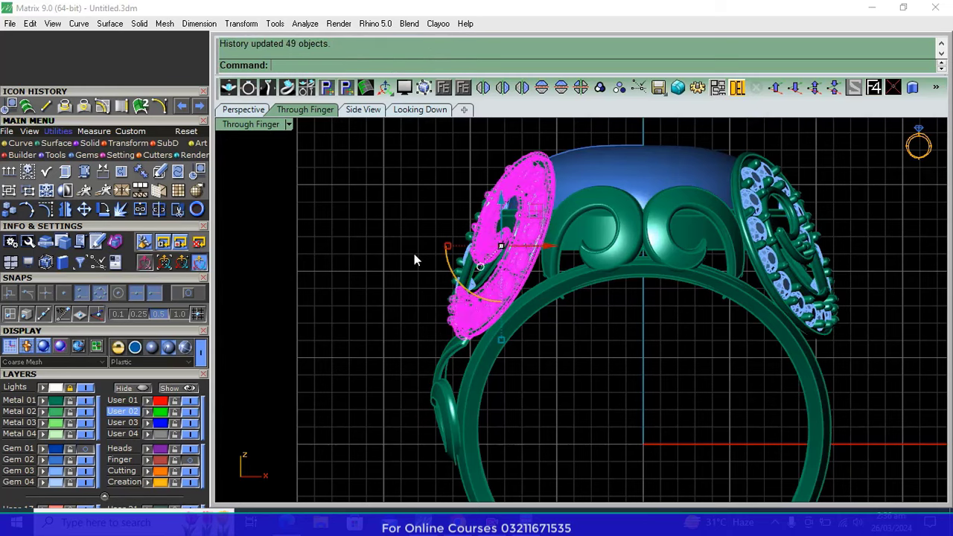
Inspect the ring from the front, beside the reference photo, and from the top
{"action": "left_click", "coordinate": [244, 110]}
{"action": "mouse_move", "coordinate": [554, 318]}
{"action": "right_mouse_down"}
{"action": "mouse_move", "coordinate": [542, 291]}
{"action": "mouse_move", "coordinate": [782, 389]}
{"action": "mouse_move", "coordinate": [682, 344]}
{"action": "right_mouse_up"}
{"action": "mouse_move", "coordinate": [600, 374]}
{"action": "right_mouse_down"}
{"action": "mouse_move", "coordinate": [792, 242]}
{"action": "mouse_move", "coordinate": [810, 358]}
{"action": "mouse_move", "coordinate": [530, 357]}
{"action": "mouse_move", "coordinate": [666, 320]}
{"action": "mouse_move", "coordinate": [498, 346]}
{"action": "mouse_move", "coordinate": [593, 341]}
{"action": "mouse_move", "coordinate": [420, 181]}
{"action": "right_mouse_up"}
{"action": "left_click", "coordinate": [409, 111]}
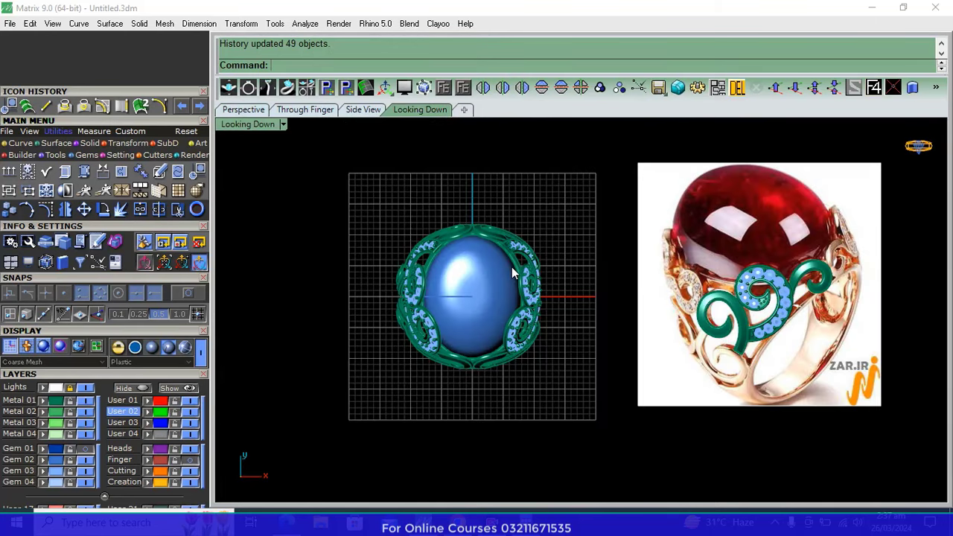
{"action": "left_click", "coordinate": [243, 110]}
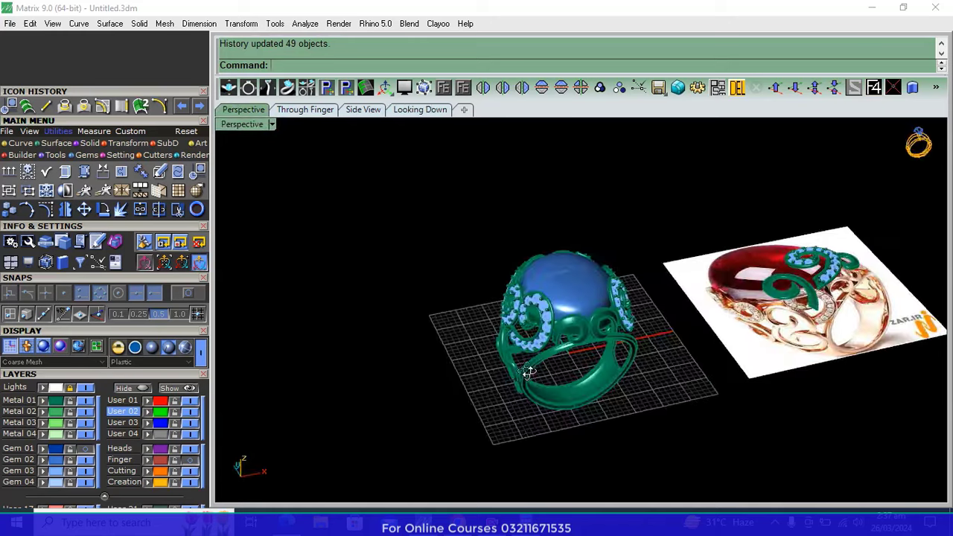
{"action": "scroll", "coordinate": [526, 397], "scroll_direction": "up", "scroll_amount": 5}
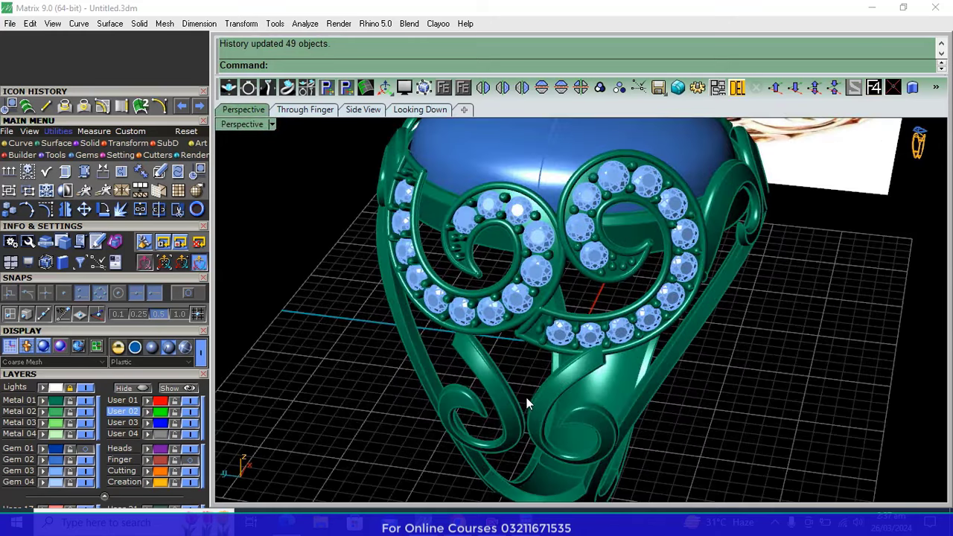
{"action": "scroll", "coordinate": [527, 399], "scroll_direction": "down", "scroll_amount": 5}
{"action": "right_click_drag", "start_coordinate": [527, 399], "coordinate": [449, 378]}
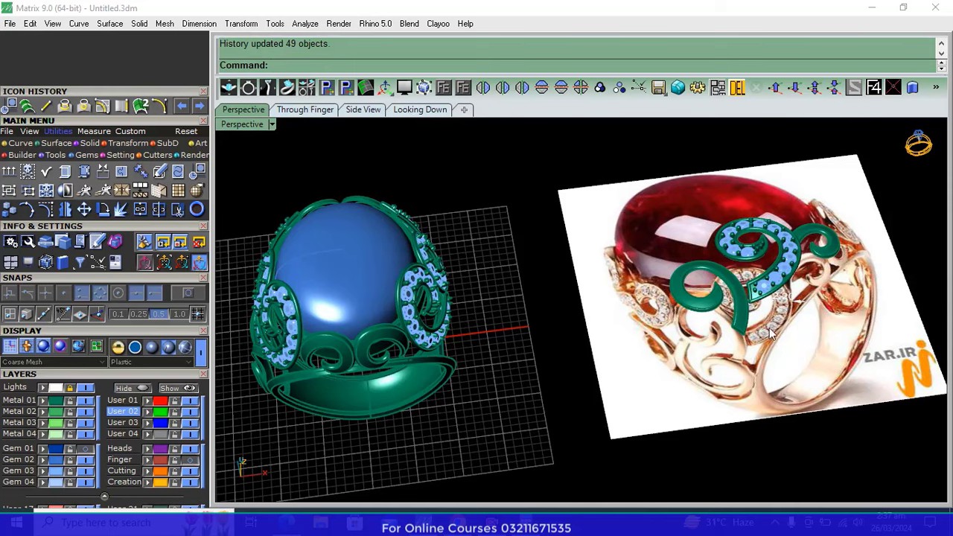
{"action": "scroll", "coordinate": [514, 351], "scroll_direction": "down", "scroll_amount": 5}
{"action": "right_click_drag", "start_coordinate": [514, 351], "coordinate": [652, 299]}
{"action": "scroll", "coordinate": [504, 410], "scroll_direction": "up", "scroll_amount": 5}
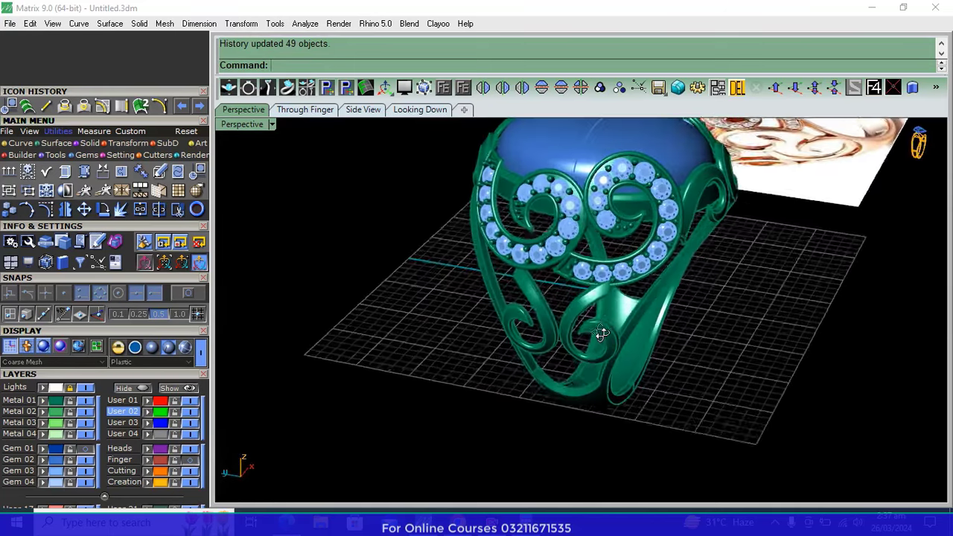
{"action": "right_click_drag", "start_coordinate": [504, 411], "coordinate": [610, 298]}
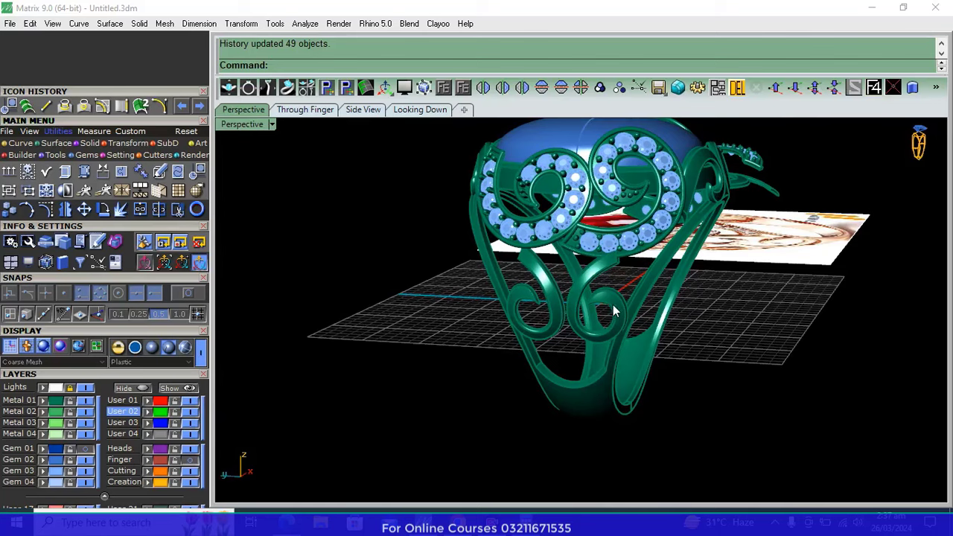
{"action": "scroll", "coordinate": [587, 302], "scroll_direction": "up", "scroll_amount": 3}
{"action": "left_click", "coordinate": [609, 319]}
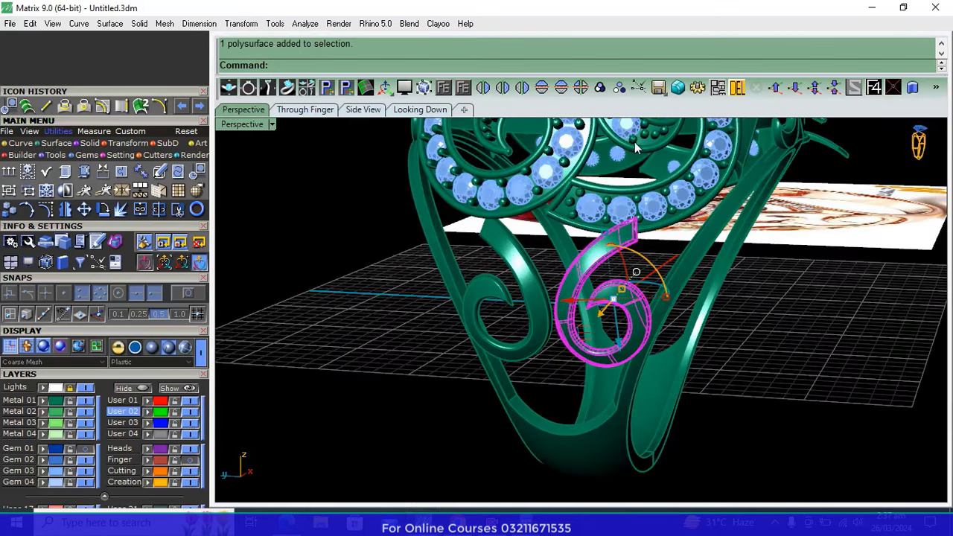
{"action": "left_click", "coordinate": [409, 110]}
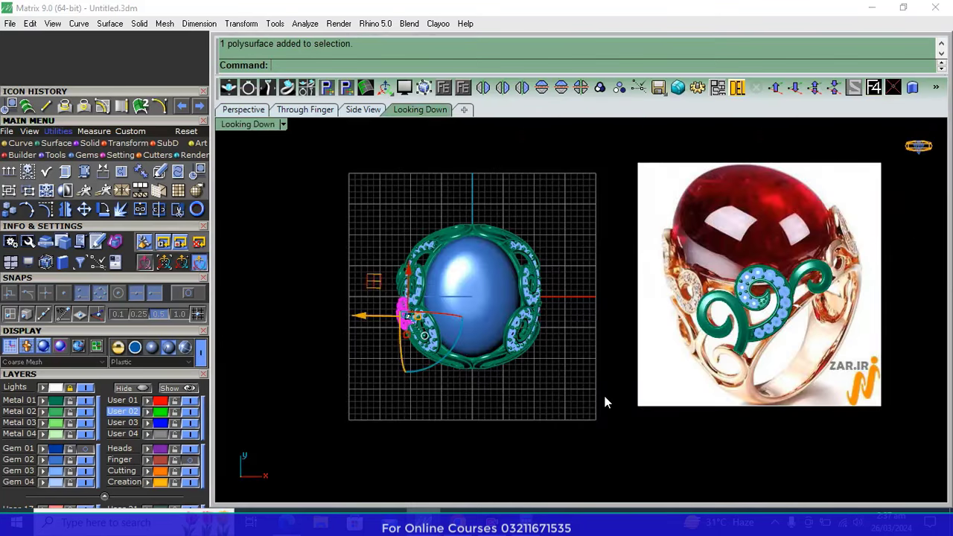
{"action": "scroll", "coordinate": [729, 396], "scroll_direction": "up", "scroll_amount": 2}
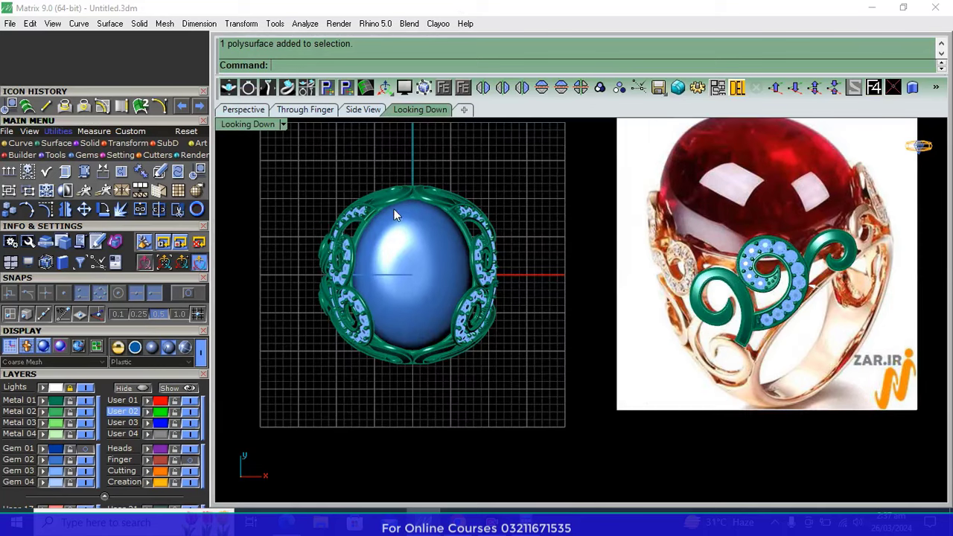
{"action": "left_click", "coordinate": [252, 109]}
Rotate both 6-shaped shank scrolls about 23° in the Through Finger view
{"action": "left_click", "coordinate": [554, 347]}
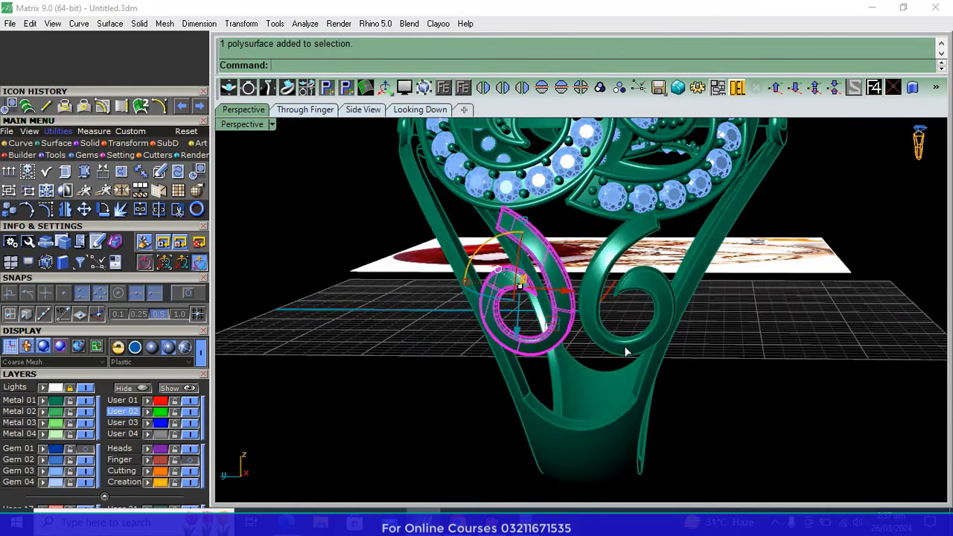
{"action": "left_click", "coordinate": [624, 345], "text": "shift"}
{"action": "left_click", "coordinate": [304, 109]}
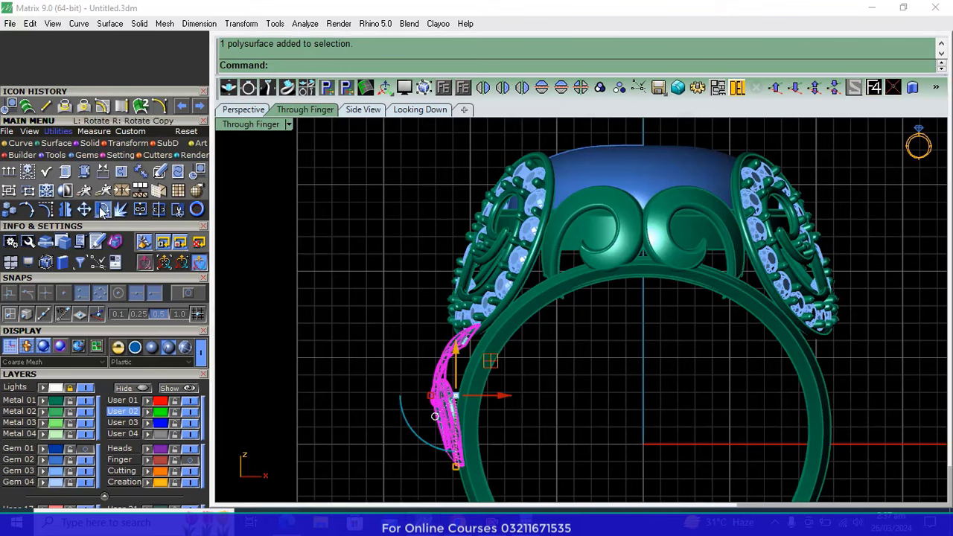
{"action": "left_click", "coordinate": [104, 209]}
{"action": "left_click", "coordinate": [426, 328]}
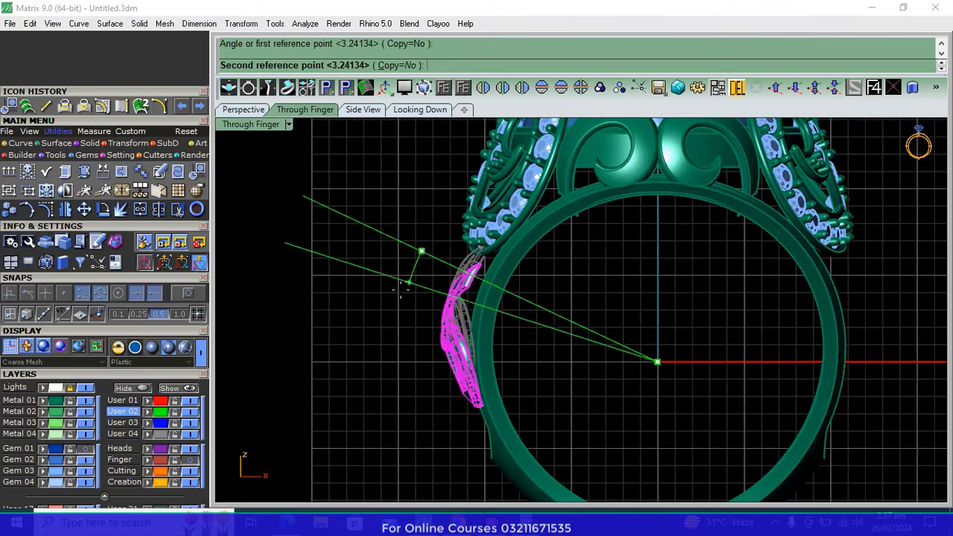
{"action": "left_click", "coordinate": [382, 353]}
Repeat the rotation so the scrolls stand upright, then return to the Perspective view
{"action": "right_click", "coordinate": [382, 353]}
{"action": "left_click", "coordinate": [489, 435]}
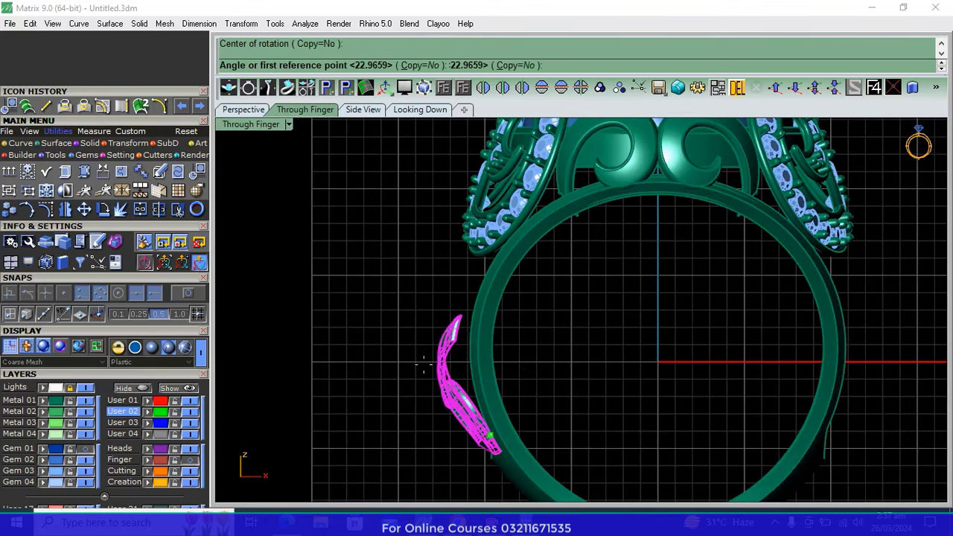
{"action": "left_click", "coordinate": [403, 320]}
{"action": "left_click", "coordinate": [439, 300]}
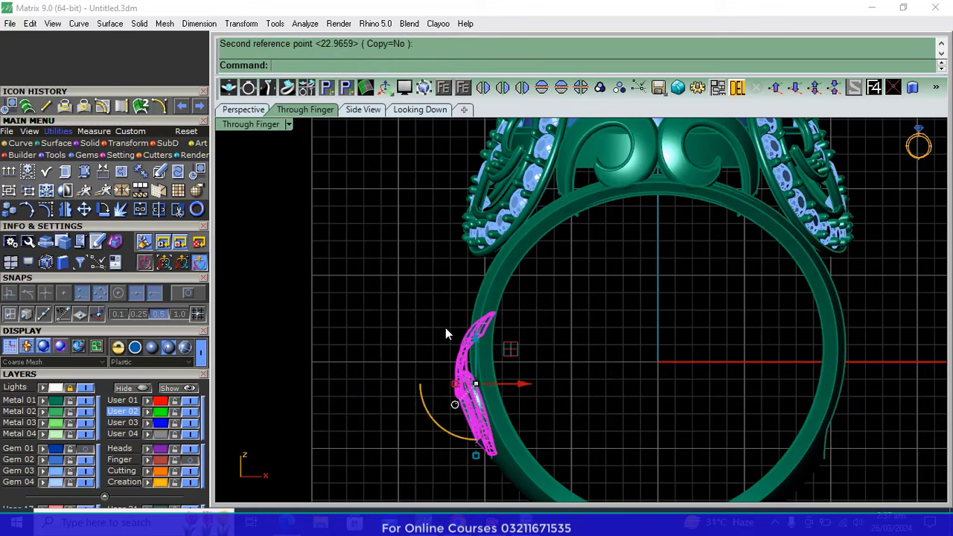
{"action": "left_click", "coordinate": [243, 110]}
{"action": "mouse_move", "coordinate": [782, 372]}
{"action": "right_mouse_down"}
{"action": "mouse_move", "coordinate": [742, 410]}
{"action": "mouse_move", "coordinate": [587, 392]}
{"action": "right_mouse_up"}
{"action": "left_click", "coordinate": [539, 397]}
Shift the 6-shaped scroll left and make a mirrored copy positioned on the shank
{"action": "left_click_drag", "start_coordinate": [539, 393], "coordinate": [557, 383]}
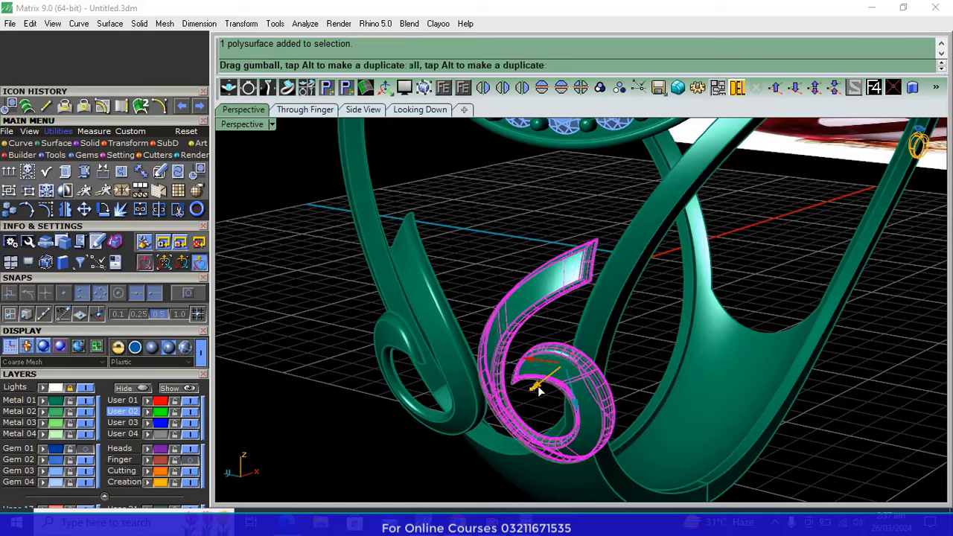
{"action": "right_click_drag", "start_coordinate": [557, 383], "coordinate": [529, 379]}
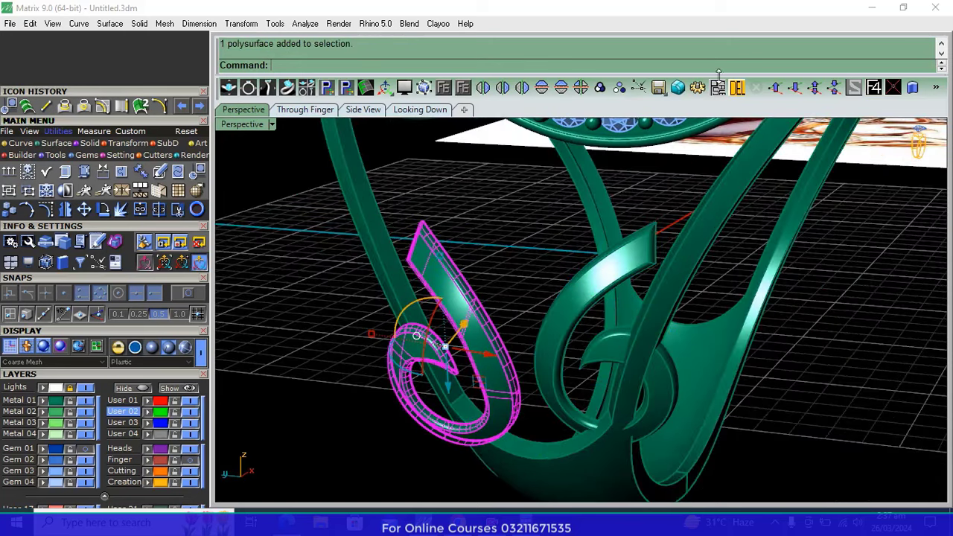
{"action": "left_click", "coordinate": [737, 88]}
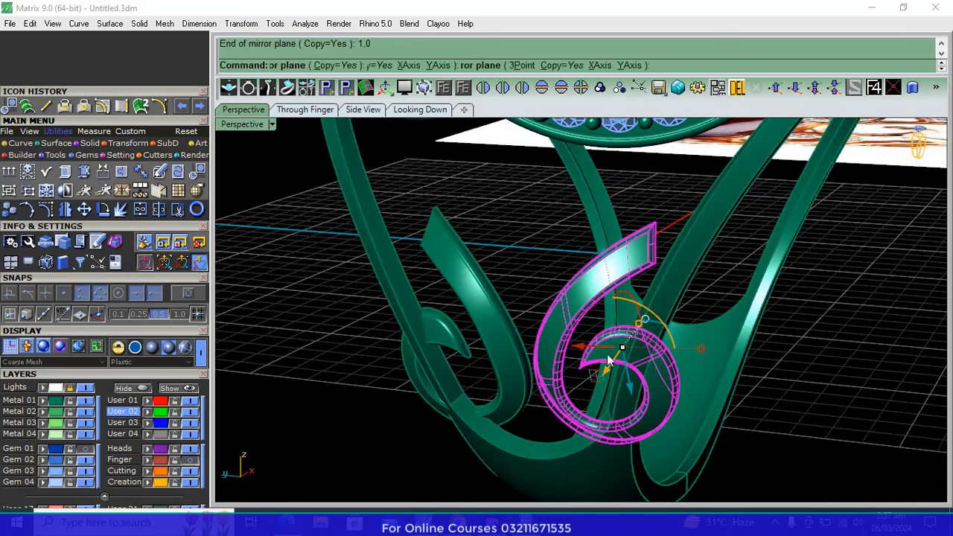
{"action": "left_click_drag", "start_coordinate": [583, 354], "coordinate": [574, 322]}
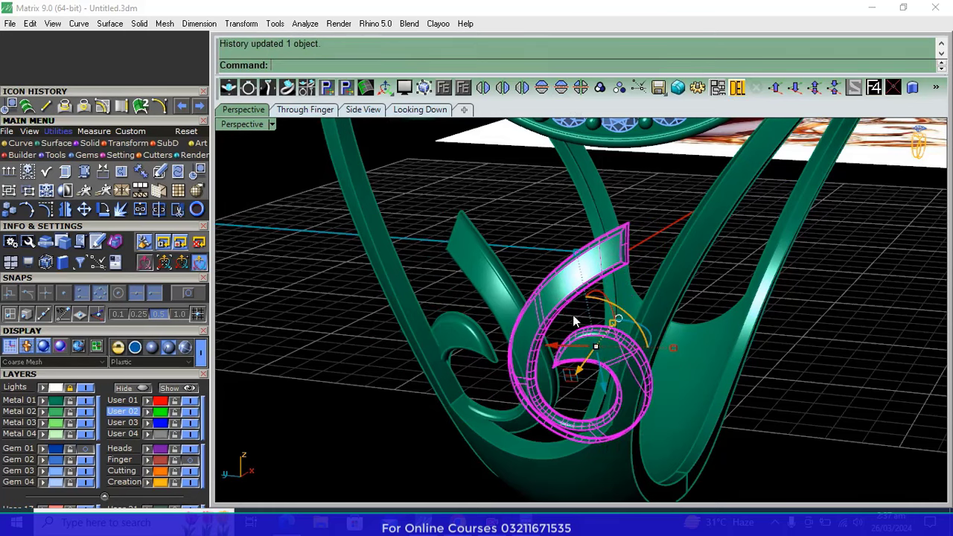
{"action": "left_click_drag", "start_coordinate": [600, 386], "coordinate": [581, 357]}
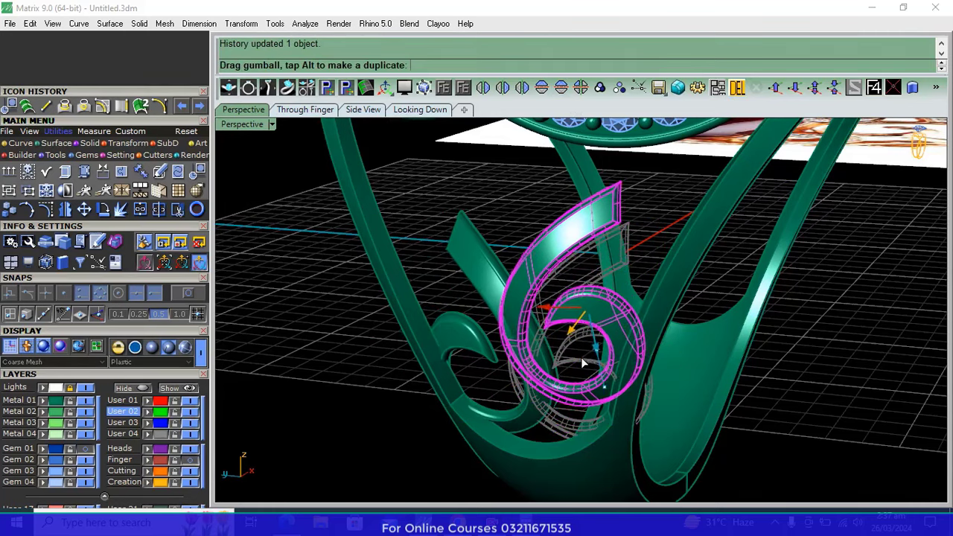
{"action": "right_click_drag", "start_coordinate": [580, 356], "coordinate": [626, 328]}
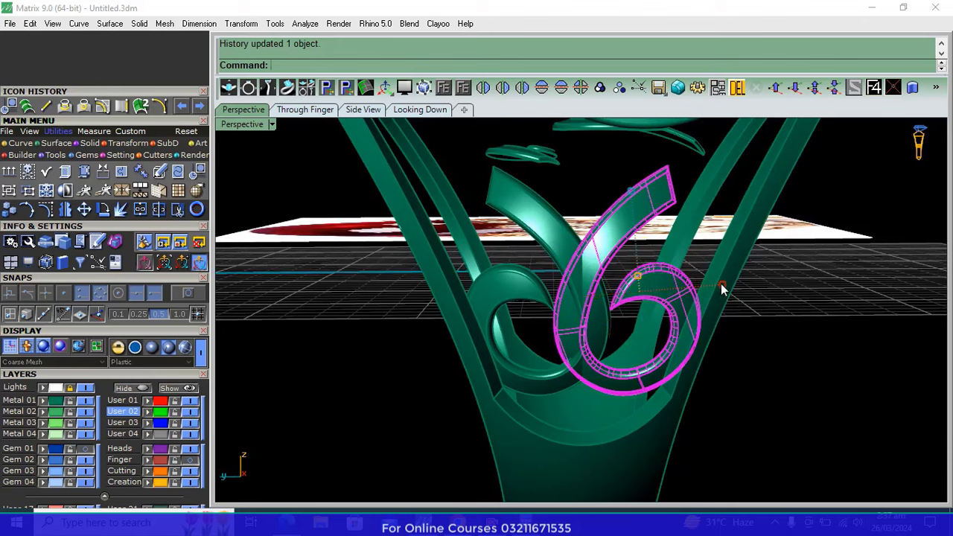
Scale the mirrored 6 scroll smaller and narrower with the gumball and reposition it
{"action": "left_click_drag", "start_coordinate": [722, 289], "coordinate": [713, 283]}
{"action": "right_click_drag", "start_coordinate": [712, 283], "coordinate": [600, 312]}
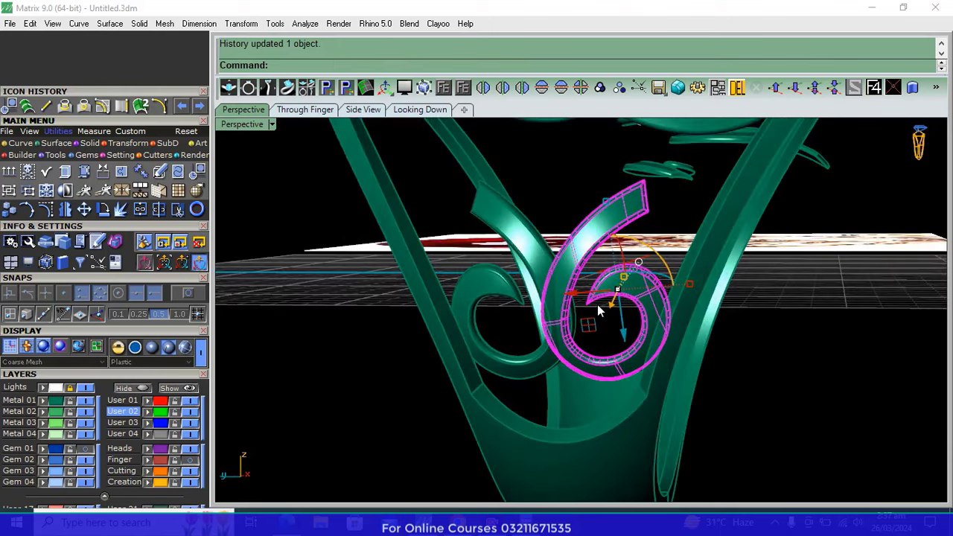
{"action": "left_click_drag", "start_coordinate": [689, 285], "coordinate": [676, 285]}
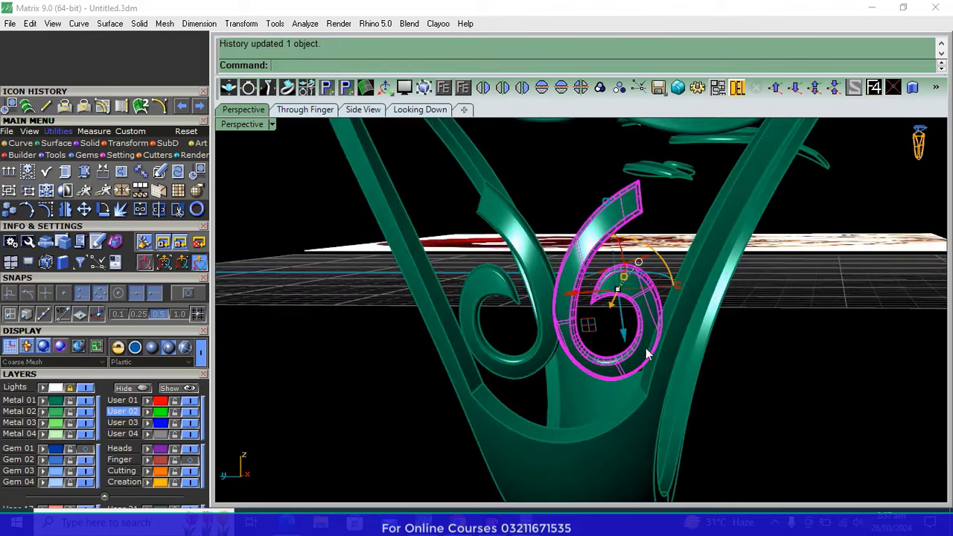
{"action": "left_click_drag", "start_coordinate": [607, 203], "coordinate": [600, 217]}
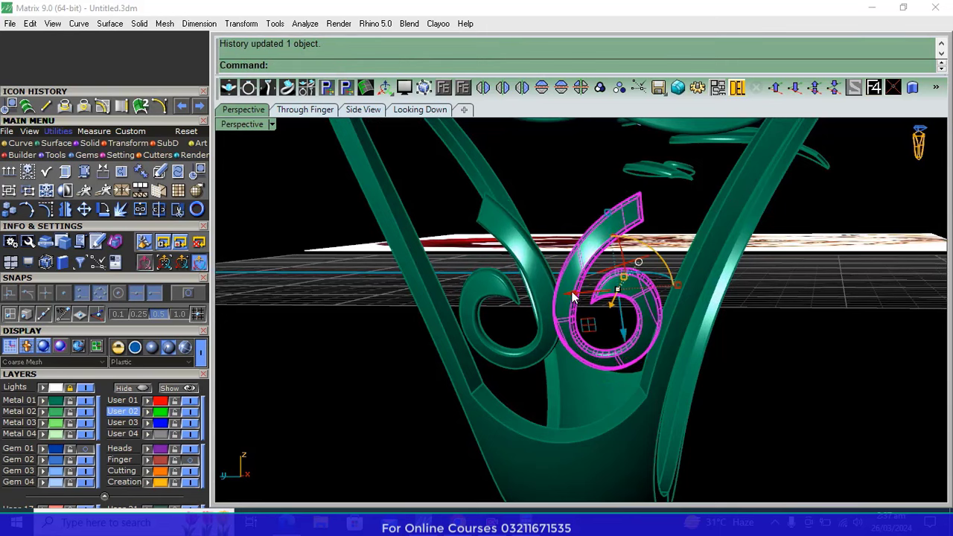
{"action": "mouse_move", "coordinate": [591, 319]}
{"action": "left_mouse_down"}
{"action": "mouse_move", "coordinate": [625, 333]}
{"action": "mouse_move", "coordinate": [618, 331]}
{"action": "left_mouse_up"}
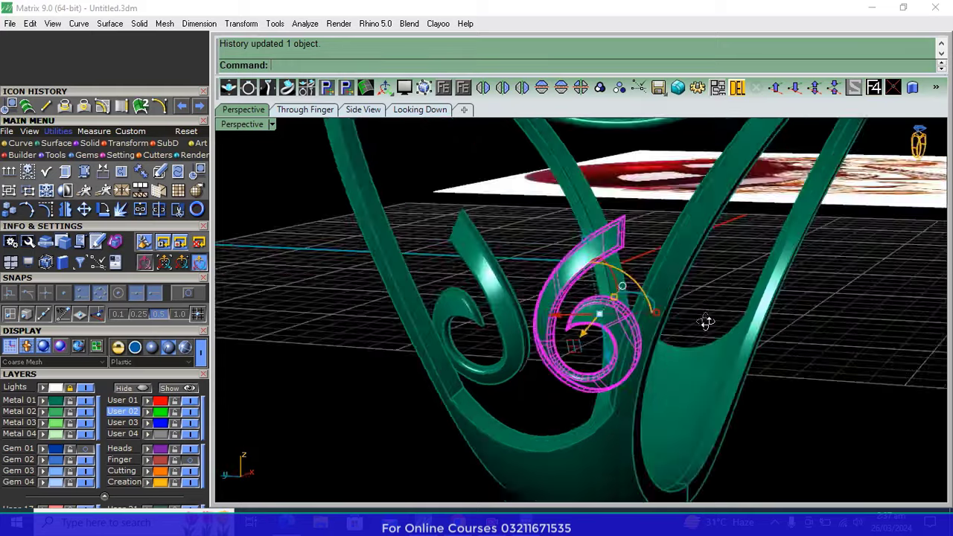
{"action": "right_click_drag", "start_coordinate": [618, 331], "coordinate": [570, 372]}
{"action": "left_click_drag", "start_coordinate": [570, 372], "coordinate": [555, 357]}
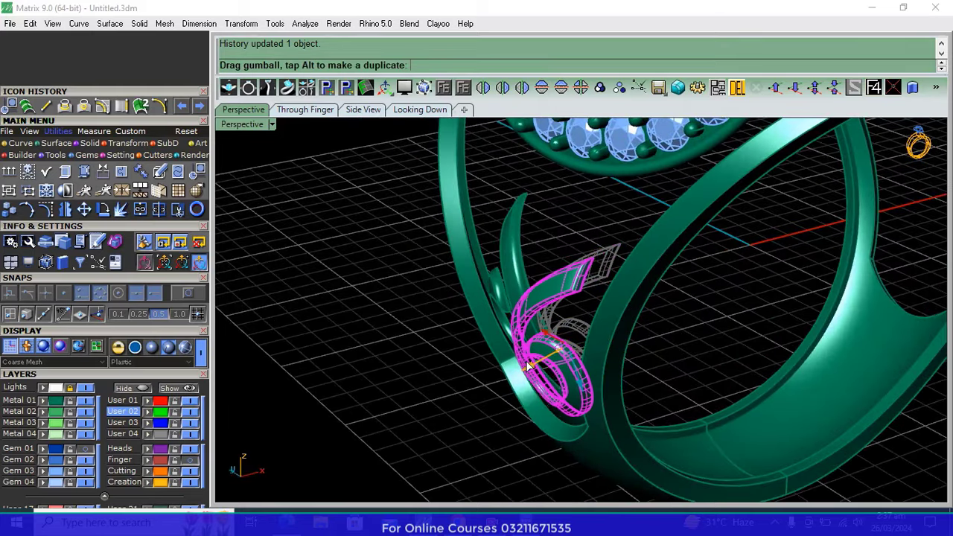
{"action": "right_click_drag", "start_coordinate": [555, 358], "coordinate": [522, 331]}
Rotate and nudge the copy to sit snugly against the lower shank beside the curl
{"action": "left_click_drag", "start_coordinate": [537, 275], "coordinate": [544, 273]}
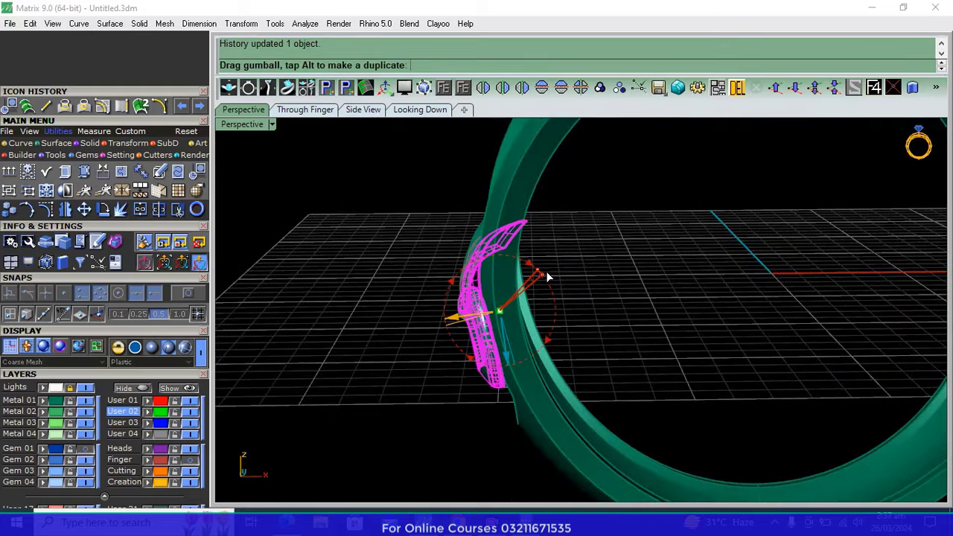
{"action": "left_click_drag", "start_coordinate": [452, 322], "coordinate": [454, 317]}
{"action": "right_click_drag", "start_coordinate": [454, 317], "coordinate": [648, 285]}
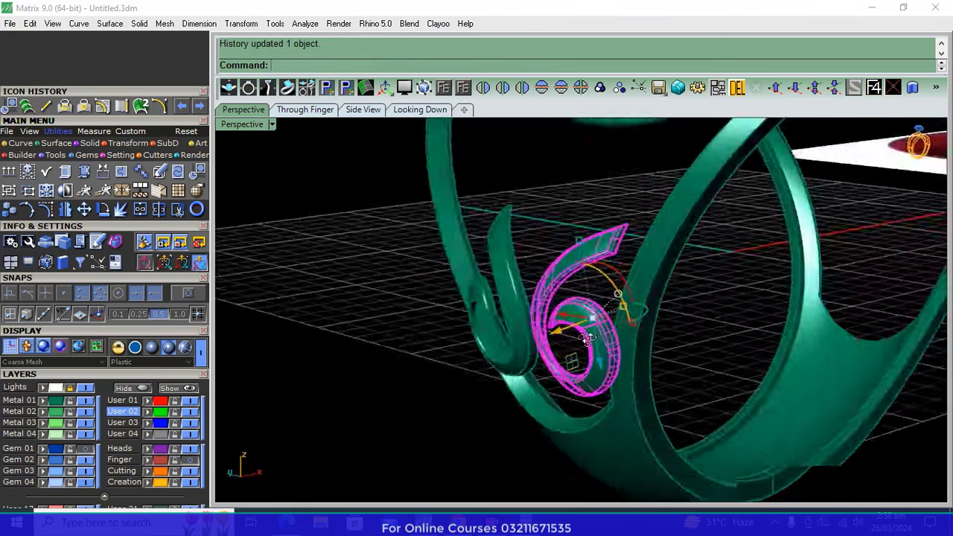
{"action": "left_click_drag", "start_coordinate": [663, 356], "coordinate": [665, 369]}
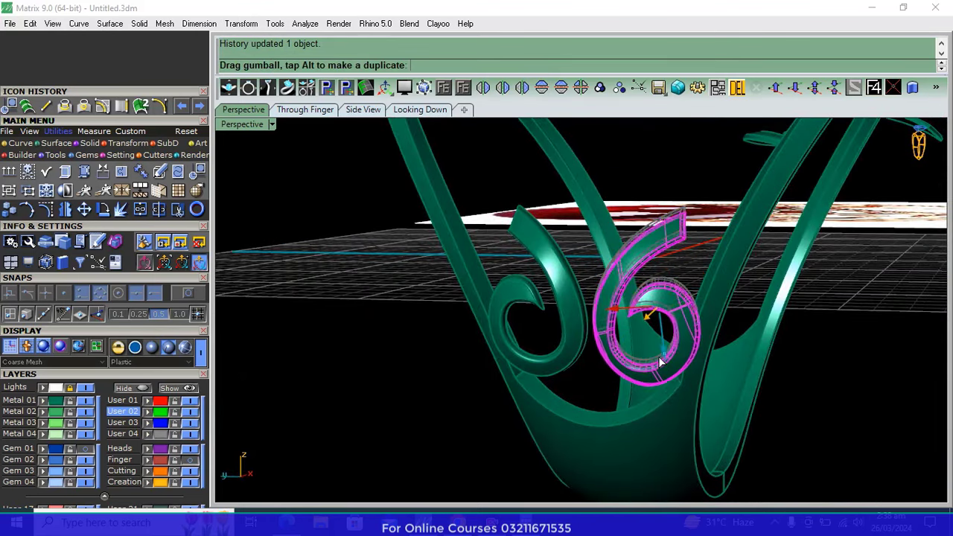
{"action": "mouse_move", "coordinate": [766, 375]}
{"action": "right_mouse_down"}
{"action": "mouse_move", "coordinate": [575, 413]}
{"action": "mouse_move", "coordinate": [526, 356]}
{"action": "right_mouse_up"}
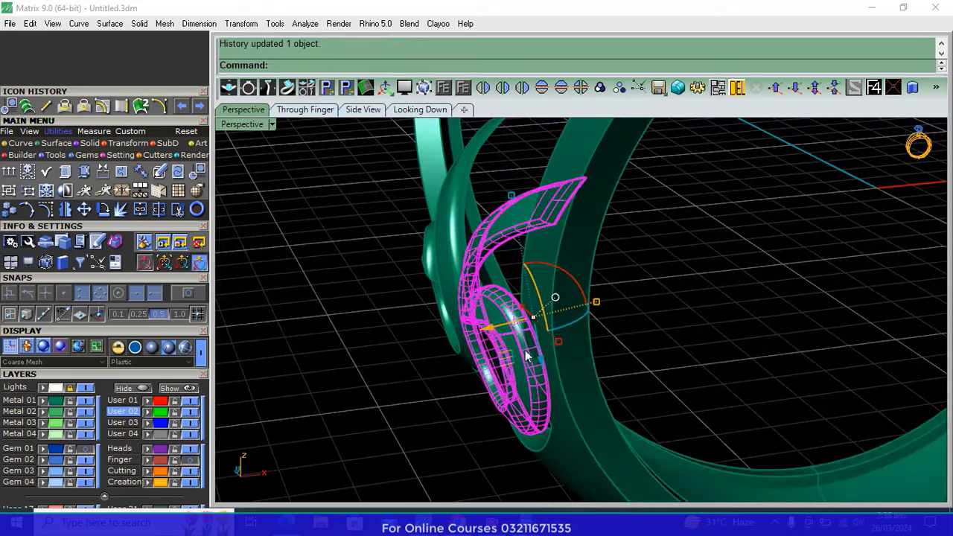
{"action": "left_click_drag", "start_coordinate": [491, 333], "coordinate": [497, 331]}
{"action": "right_click_drag", "start_coordinate": [497, 331], "coordinate": [633, 311]}
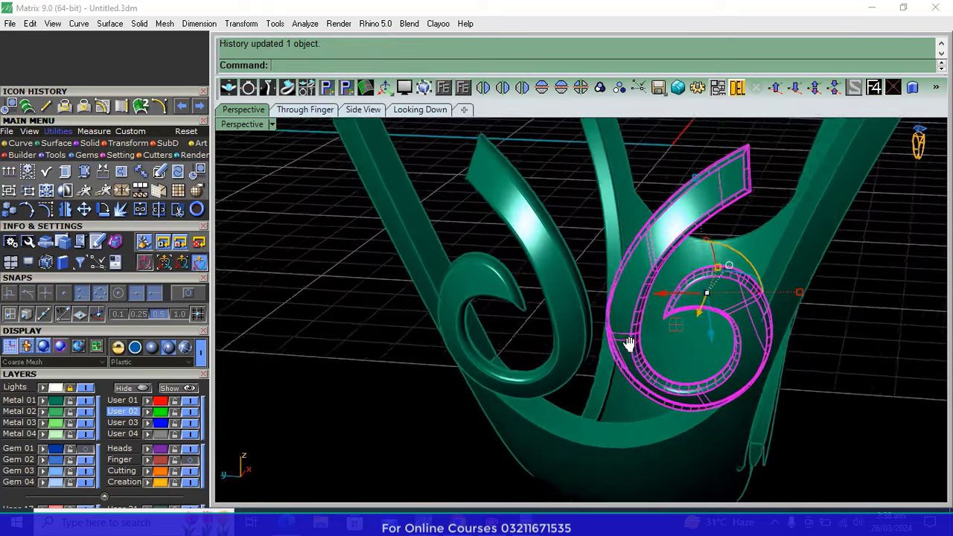
{"action": "mouse_move", "coordinate": [633, 311]}
{"action": "left_mouse_down"}
{"action": "mouse_move", "coordinate": [615, 319]}
{"action": "mouse_move", "coordinate": [629, 309]}
{"action": "left_mouse_up"}
{"action": "left_click", "coordinate": [804, 328]}
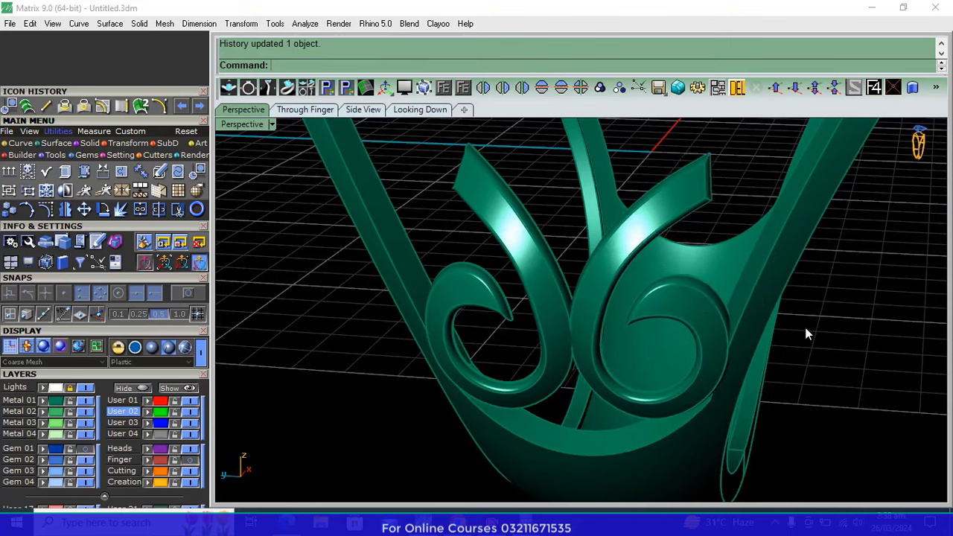
{"action": "right_click_drag", "start_coordinate": [804, 327], "coordinate": [300, 183]}
{"action": "left_click", "coordinate": [91, 143]}
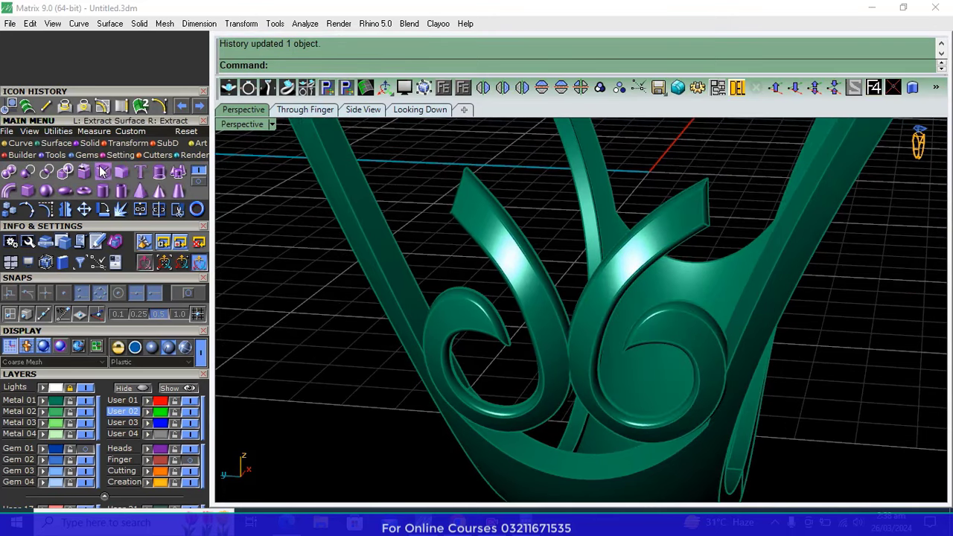
Extract the 6-shaped scroll's front face as a surface and hide both spiral scrolls
{"action": "left_click", "coordinate": [104, 177]}
{"action": "scroll", "coordinate": [590, 297], "scroll_direction": "up", "scroll_amount": 3}
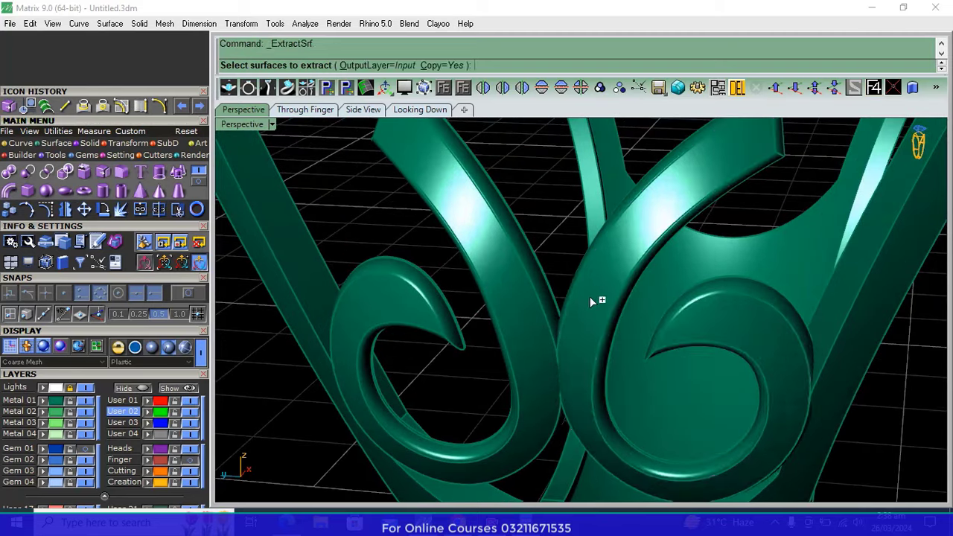
{"action": "left_click", "coordinate": [597, 298]}
{"action": "key", "text": "Return"}
{"action": "left_click", "coordinate": [492, 246]}
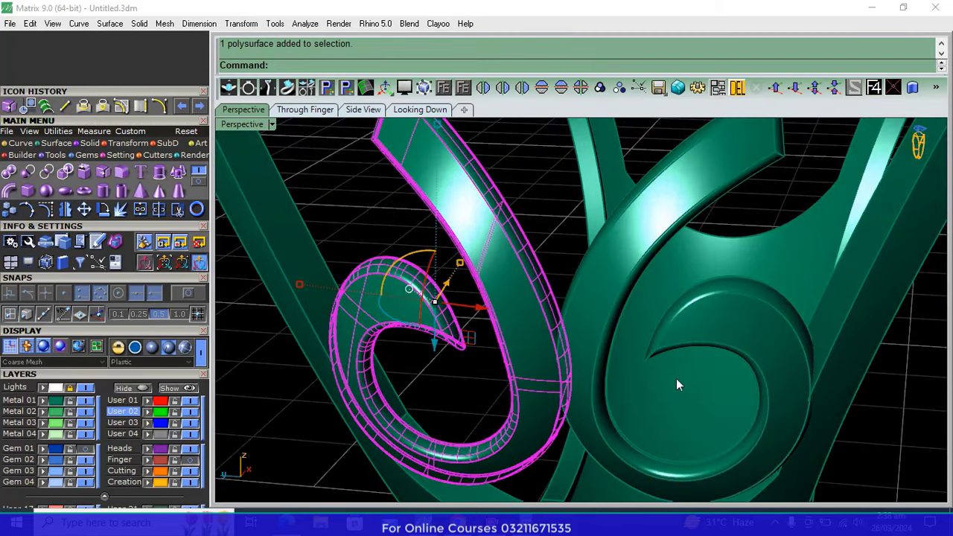
{"action": "left_click", "coordinate": [637, 457], "text": "shift"}
{"action": "left_click", "coordinate": [737, 87]}
Offset the extracted face 0.5 as a solid layer and mirror a copy across
{"action": "left_click", "coordinate": [657, 216]}
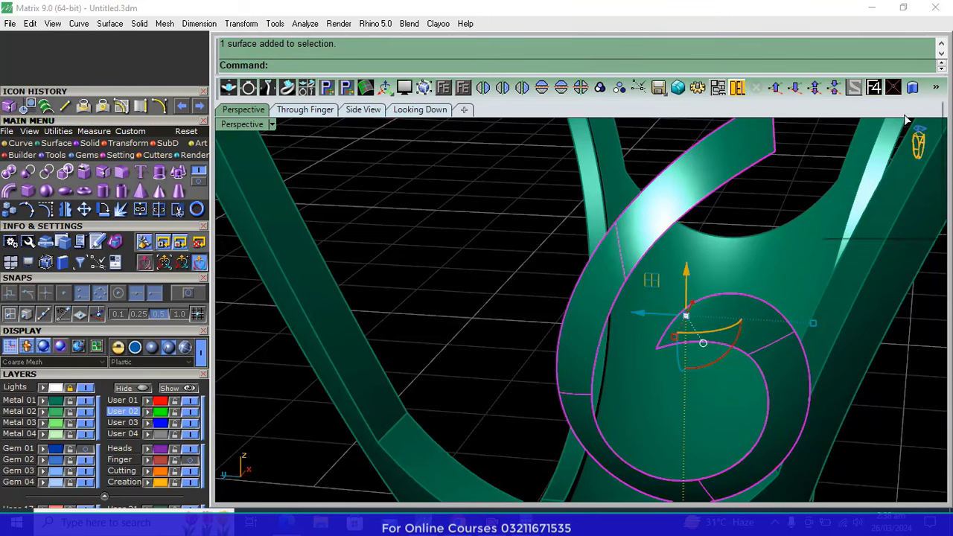
{"action": "left_click", "coordinate": [913, 87]}
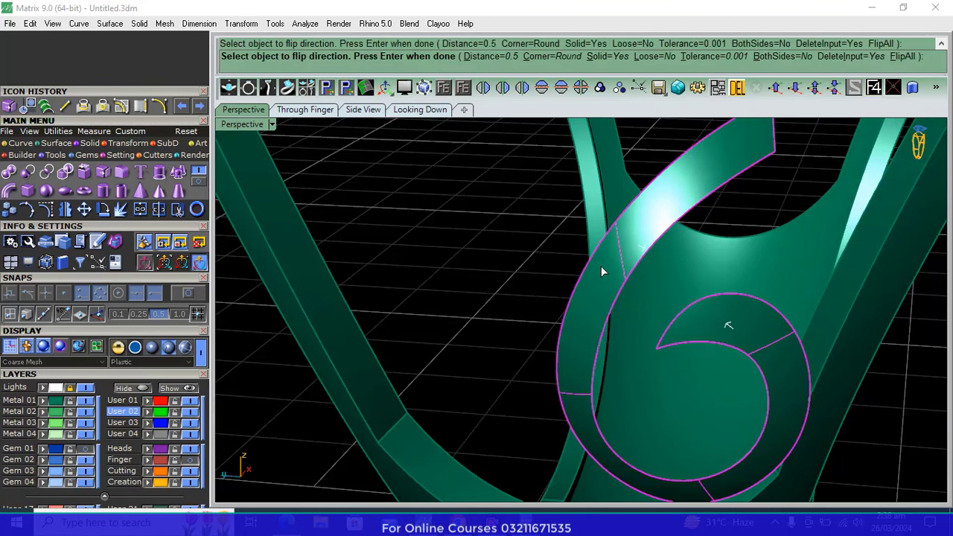
{"action": "key", "text": "Return"}
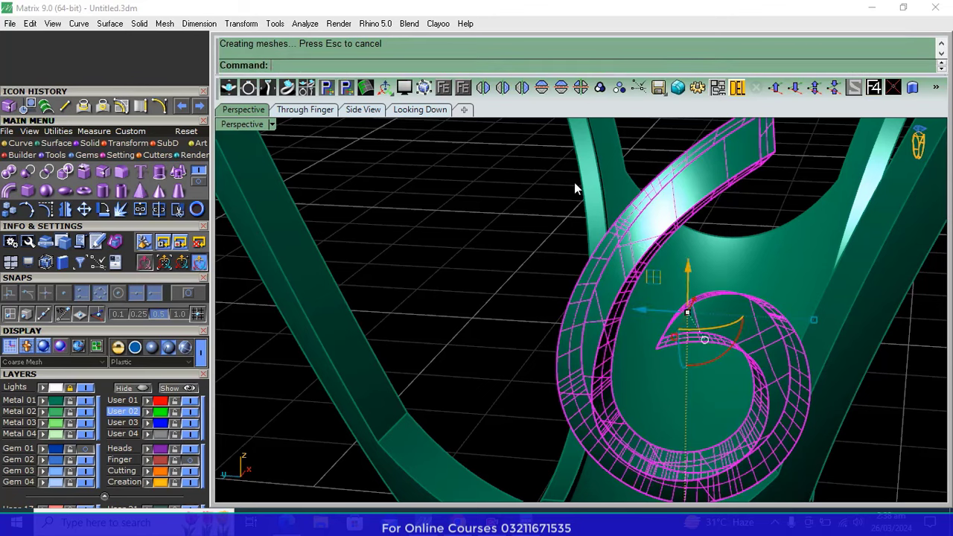
{"action": "left_click", "coordinate": [541, 88]}
{"action": "scroll", "coordinate": [534, 245], "scroll_direction": "down", "scroll_amount": 3}
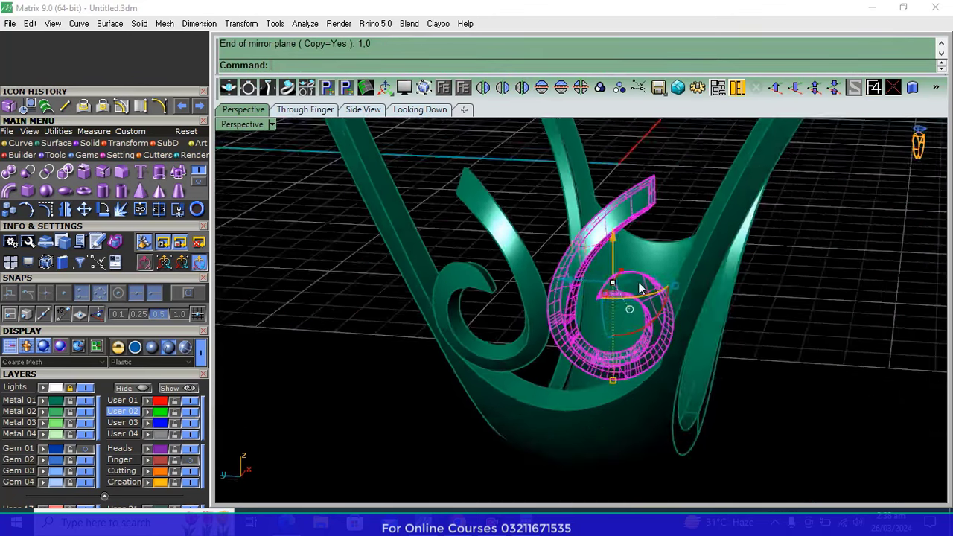
{"action": "right_click_drag", "start_coordinate": [533, 245], "coordinate": [542, 170]}
{"action": "key", "text": "Escape"}
Fillet the layered scroll's curl and tip edges with a 0.2 radius on all edges
{"action": "left_click", "coordinate": [121, 173]}
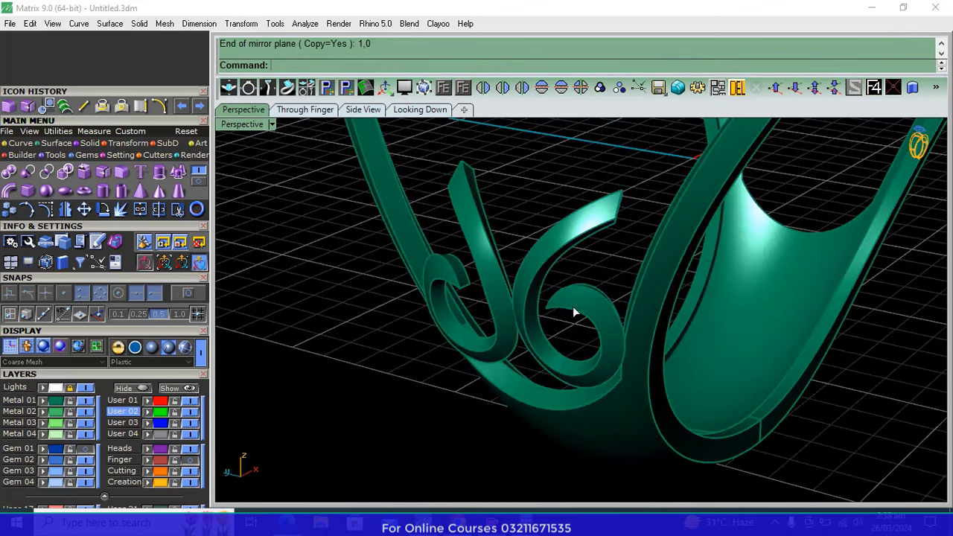
{"action": "scroll", "coordinate": [573, 306], "scroll_direction": "up", "scroll_amount": 3}
{"action": "left_click", "coordinate": [559, 312]}
{"action": "left_click", "coordinate": [557, 284]}
{"action": "mouse_move", "coordinate": [563, 293]}
{"action": "right_mouse_down"}
{"action": "mouse_move", "coordinate": [641, 197]}
{"action": "mouse_move", "coordinate": [624, 219]}
{"action": "right_mouse_up"}
{"action": "key", "text": "Return"}
{"action": "left_click", "coordinate": [548, 44]}
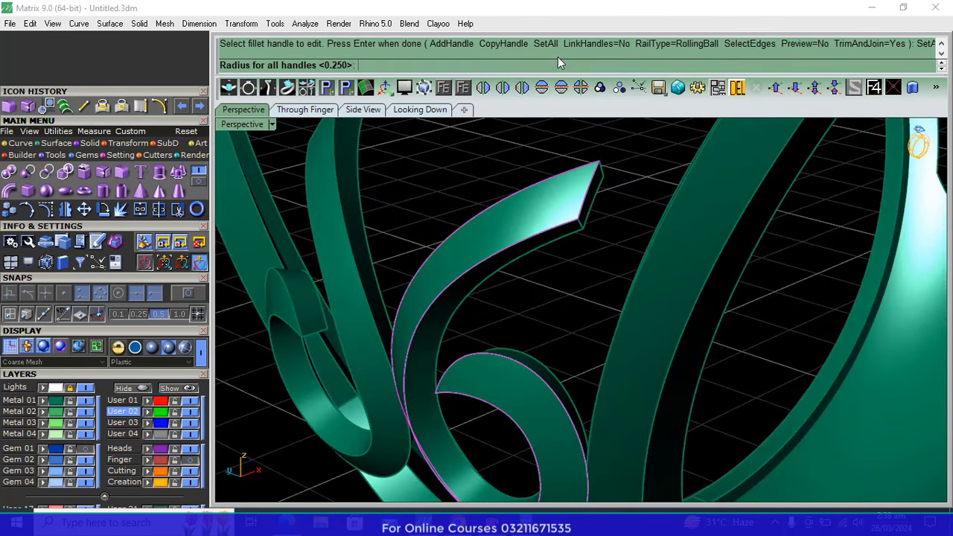
{"action": "type", "text": ".2"}
{"action": "key", "text": "Return"}
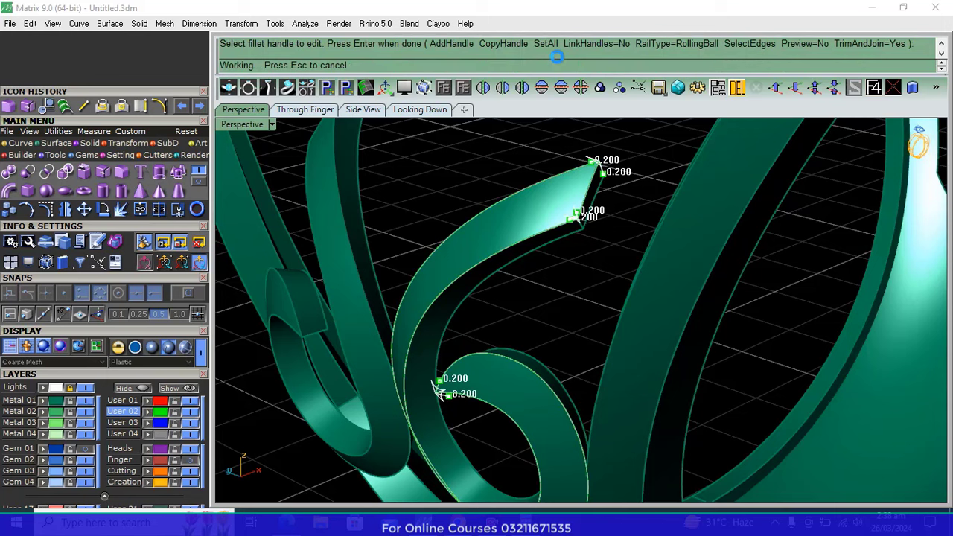
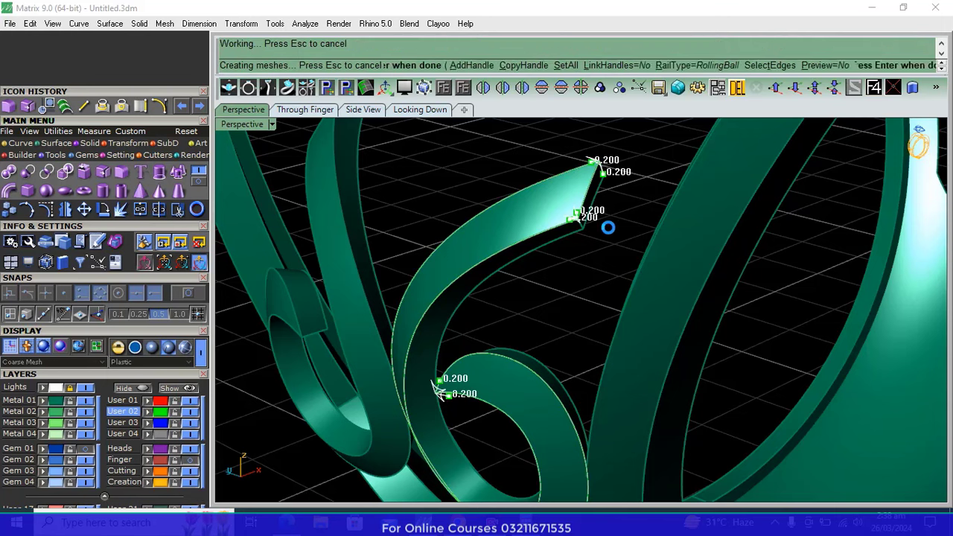
Orbit and zoom out around the ring to inspect the 0.200 fillets on the shank scroll
{"action": "right_click_drag", "start_coordinate": [608, 228], "coordinate": [563, 252]}
{"action": "scroll", "coordinate": [562, 252], "scroll_direction": "down", "scroll_amount": 3}
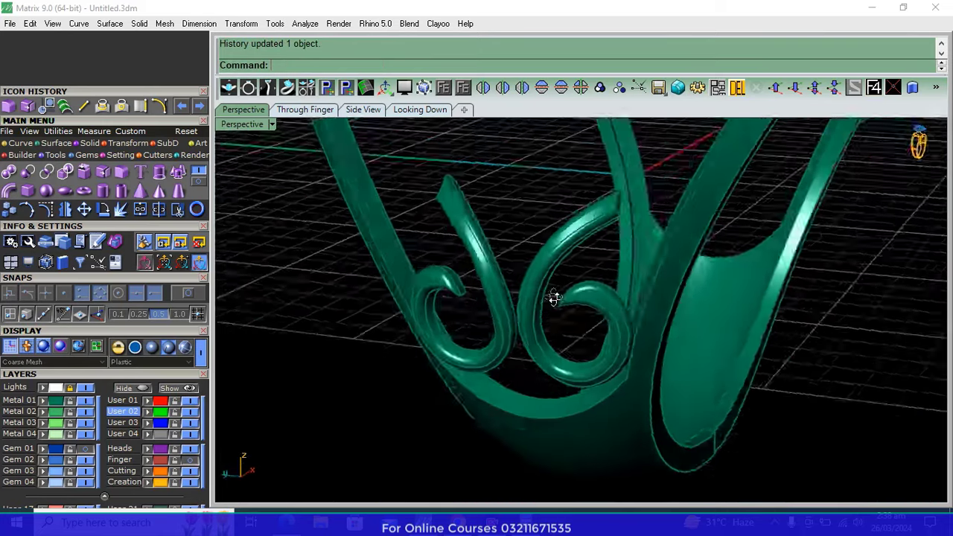
{"action": "scroll", "coordinate": [556, 298], "scroll_direction": "down", "scroll_amount": 3}
{"action": "scroll", "coordinate": [557, 298], "scroll_direction": "down", "scroll_amount": 3}
{"action": "scroll", "coordinate": [547, 283], "scroll_direction": "down", "scroll_amount": 2}
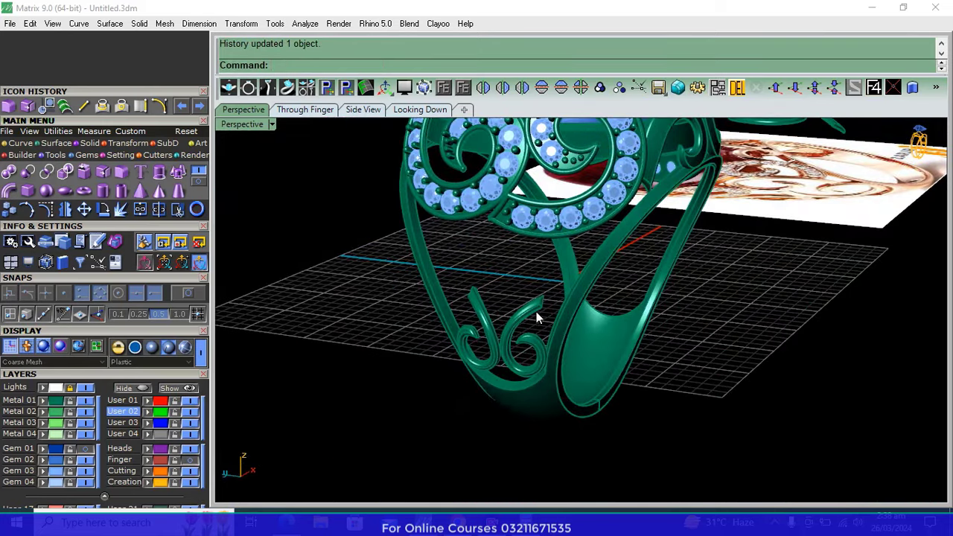
{"action": "mouse_move", "coordinate": [538, 318]}
{"action": "right_mouse_down"}
{"action": "mouse_move", "coordinate": [648, 302]}
{"action": "mouse_move", "coordinate": [707, 307]}
{"action": "mouse_move", "coordinate": [711, 339]}
{"action": "right_mouse_up"}
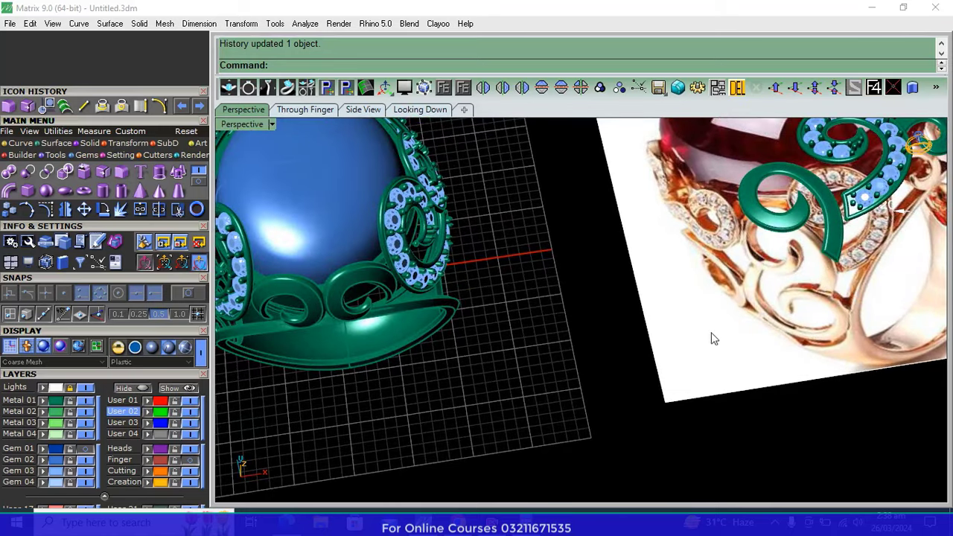
{"action": "scroll", "coordinate": [478, 365], "scroll_direction": "down", "scroll_amount": 3}
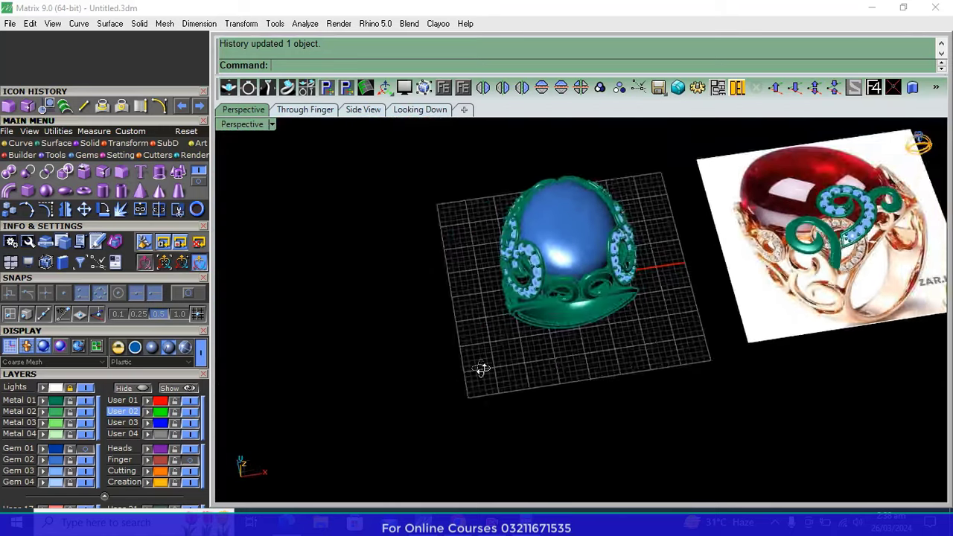
{"action": "right_click_drag", "start_coordinate": [479, 365], "coordinate": [578, 315]}
Move the 6-shaped scroll into its new position on the shank
{"action": "scroll", "coordinate": [579, 315], "scroll_direction": "up", "scroll_amount": 5}
{"action": "left_click", "coordinate": [566, 320]}
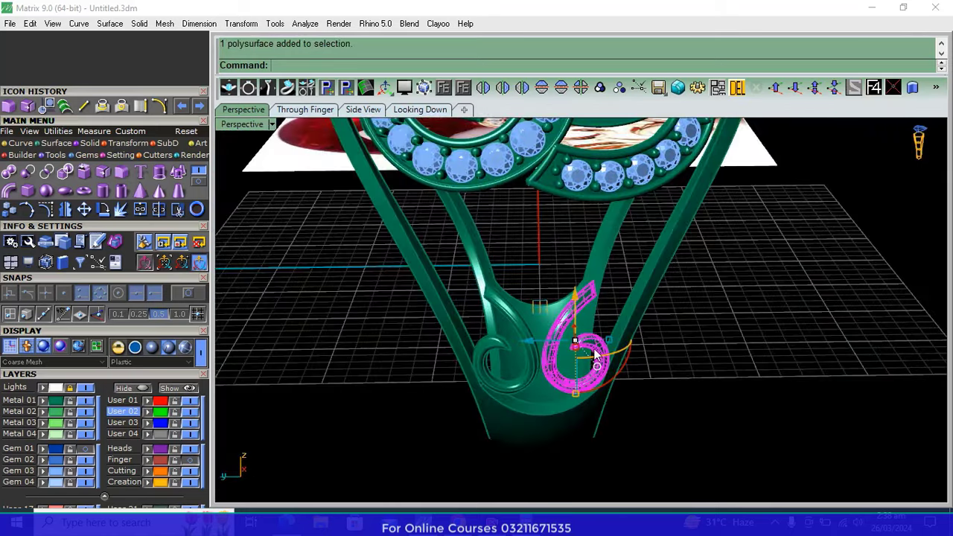
{"action": "scroll", "coordinate": [596, 356], "scroll_direction": "up", "scroll_amount": 3}
{"action": "scroll", "coordinate": [599, 339], "scroll_direction": "up", "scroll_amount": 3}
{"action": "left_click_drag", "start_coordinate": [603, 325], "coordinate": [611, 319]}
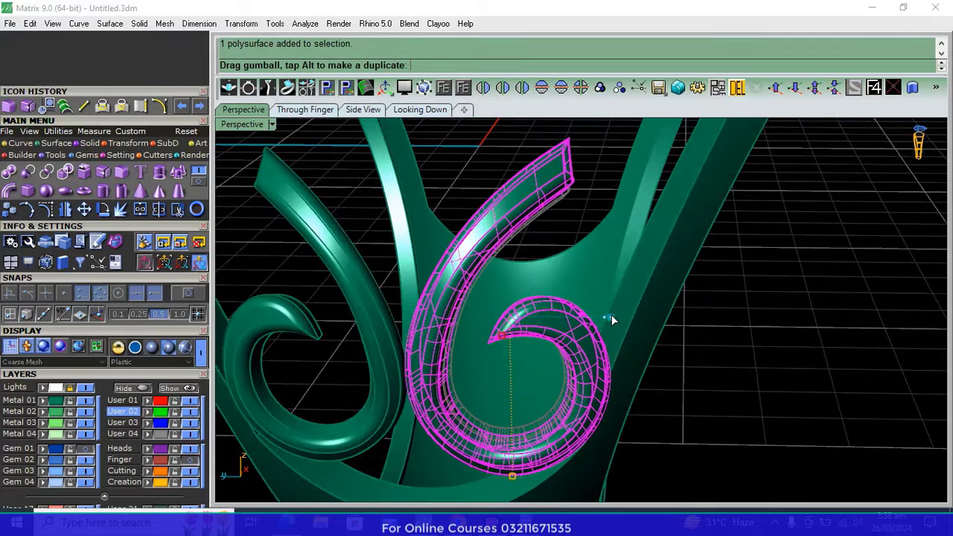
{"action": "scroll", "coordinate": [648, 315], "scroll_direction": "down", "scroll_amount": 5}
{"action": "left_click", "coordinate": [692, 312]}
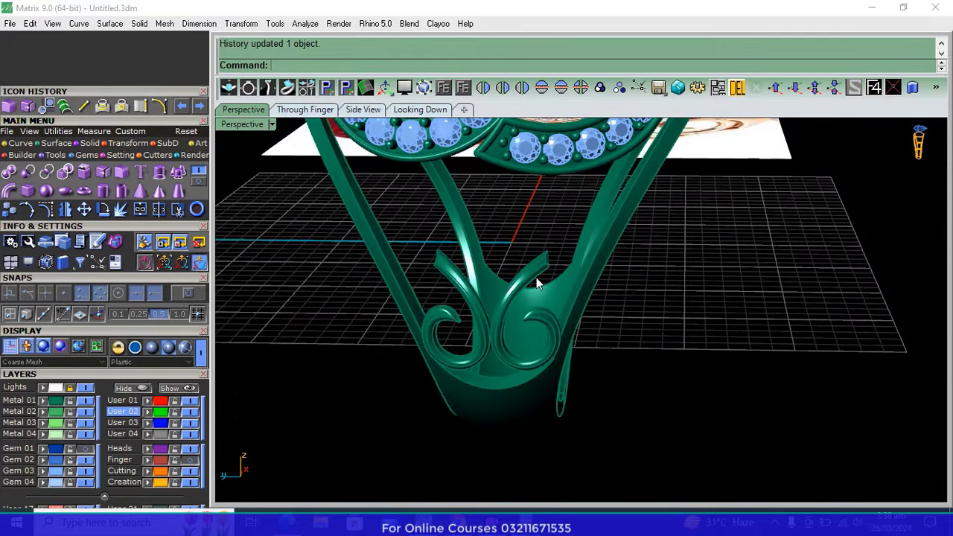
Tip the right 6-shaped scroll upright and mirror a copy of it across the ring
{"action": "left_click", "coordinate": [539, 274]}
{"action": "left_click", "coordinate": [483, 88]}
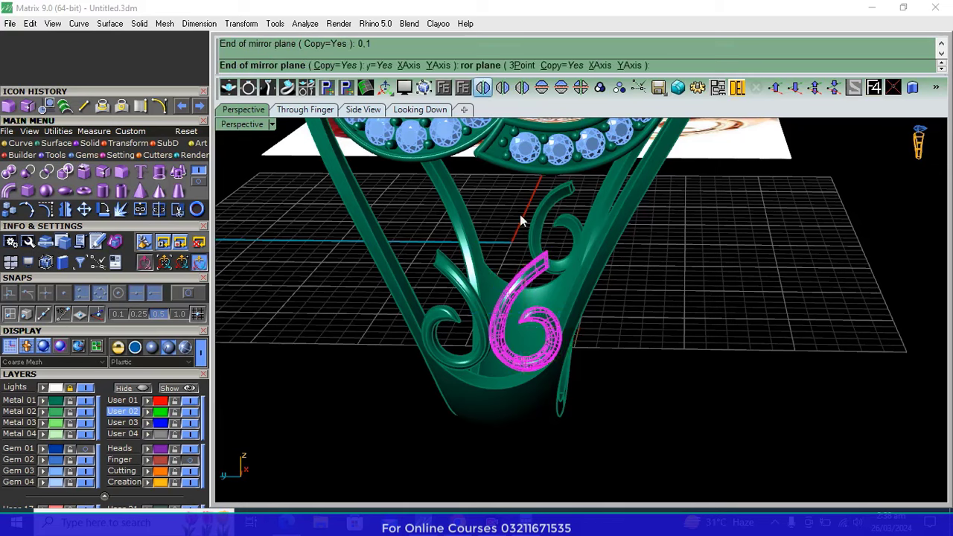
{"action": "mouse_move", "coordinate": [550, 204]}
{"action": "right_mouse_down"}
{"action": "mouse_move", "coordinate": [650, 294]}
{"action": "mouse_move", "coordinate": [552, 255]}
{"action": "right_mouse_up"}
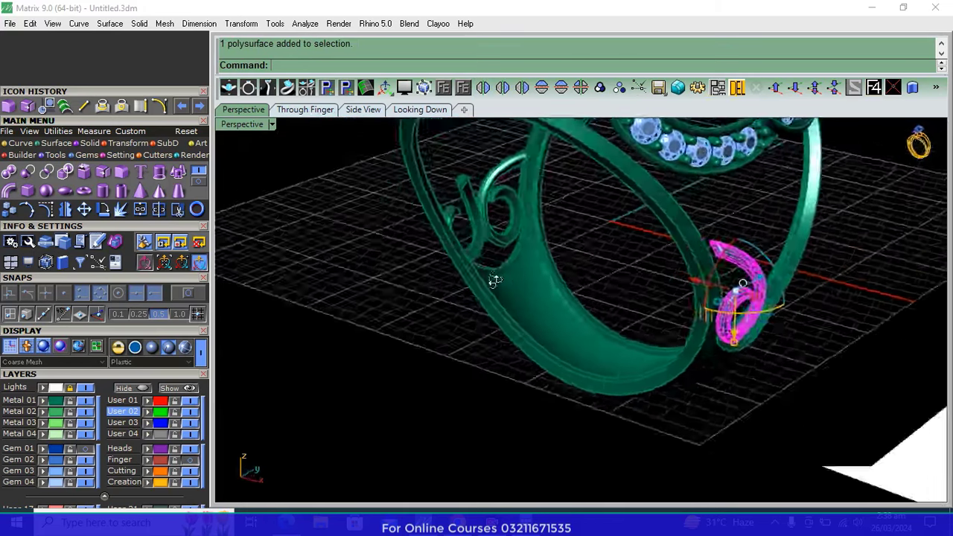
{"action": "left_click_drag", "start_coordinate": [647, 270], "coordinate": [719, 362]}
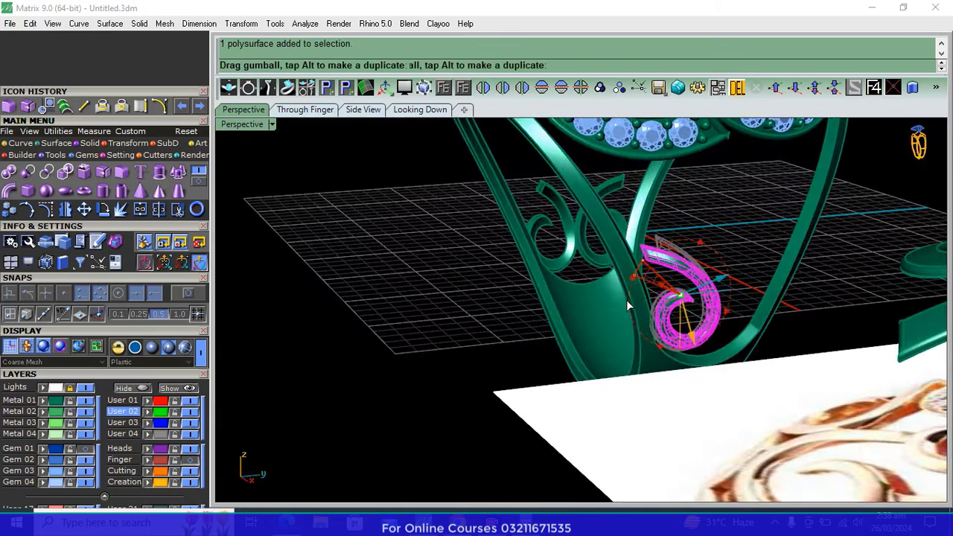
{"action": "left_click", "coordinate": [526, 89]}
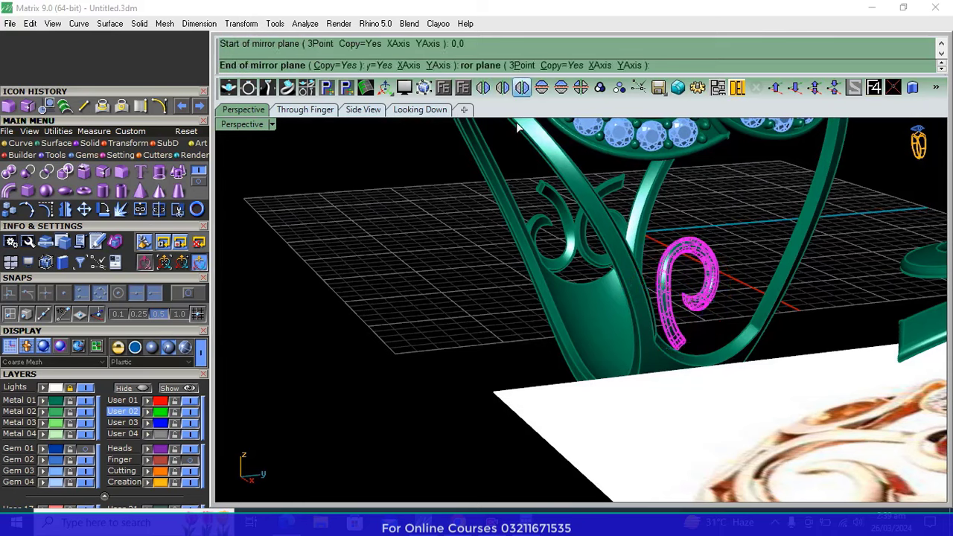
Delete one 6-shaped scroll, then raise and rotate the 9-shaped scroll toward the head
{"action": "left_click", "coordinate": [737, 88]}
{"action": "right_click_drag", "start_coordinate": [556, 298], "coordinate": [658, 275]}
{"action": "left_click", "coordinate": [505, 264]}
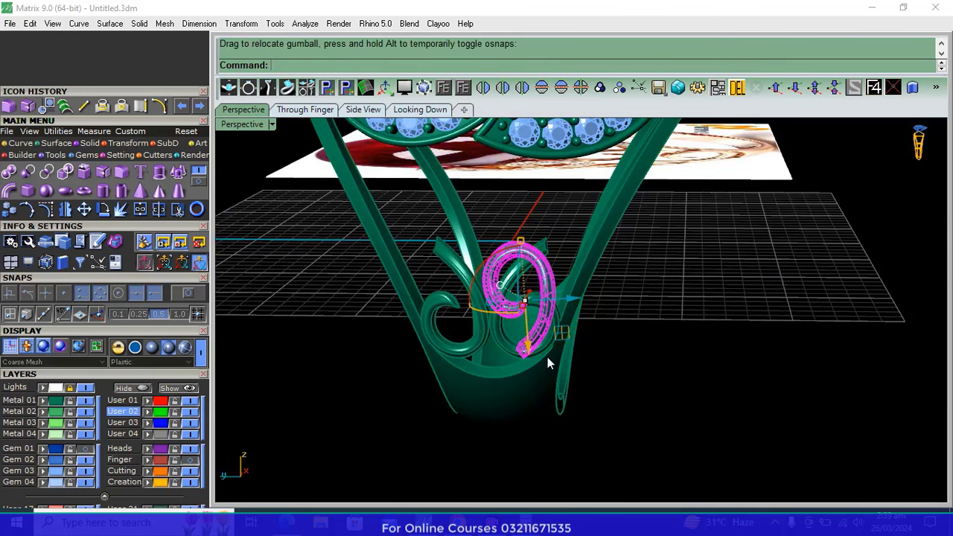
{"action": "mouse_move", "coordinate": [530, 341]}
{"action": "left_mouse_down"}
{"action": "mouse_move", "coordinate": [521, 268]}
{"action": "mouse_move", "coordinate": [530, 262]}
{"action": "left_mouse_up"}
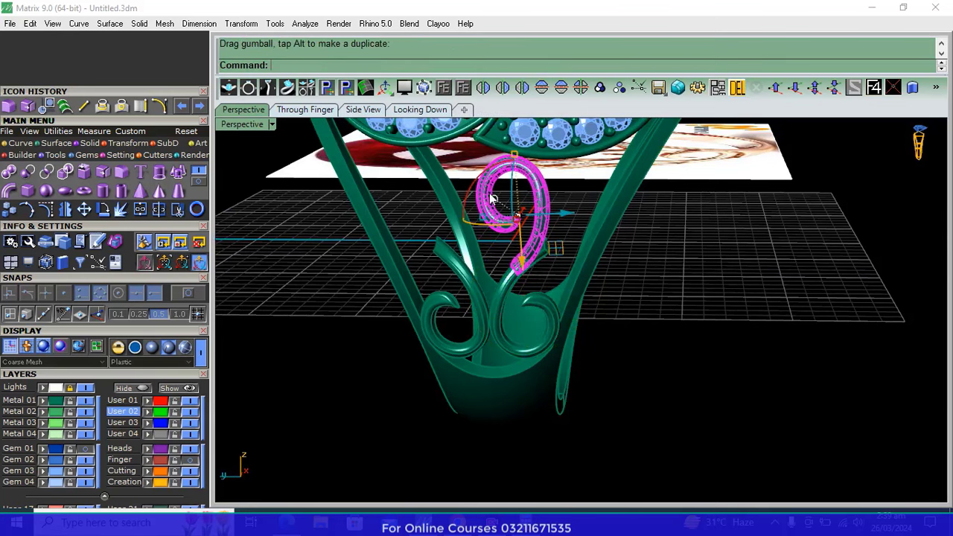
{"action": "scroll", "coordinate": [492, 238], "scroll_direction": "up", "scroll_amount": 3}
{"action": "mouse_move", "coordinate": [480, 233]}
{"action": "left_mouse_down"}
{"action": "mouse_move", "coordinate": [497, 223]}
{"action": "mouse_move", "coordinate": [547, 277]}
{"action": "left_mouse_up"}
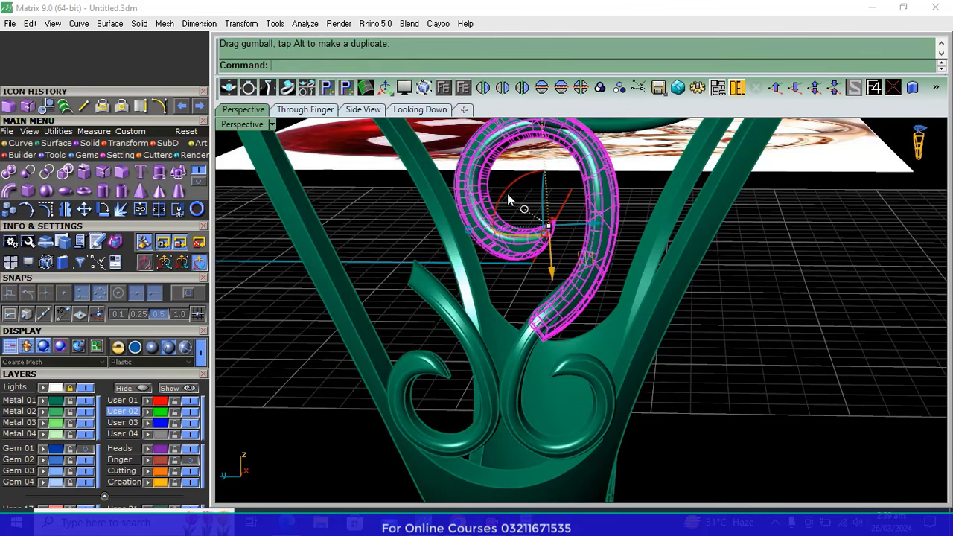
{"action": "mouse_move", "coordinate": [508, 200]}
{"action": "left_mouse_down"}
{"action": "mouse_move", "coordinate": [551, 190]}
{"action": "mouse_move", "coordinate": [549, 202]}
{"action": "left_mouse_up"}
{"action": "right_click_drag", "start_coordinate": [548, 202], "coordinate": [575, 208]}
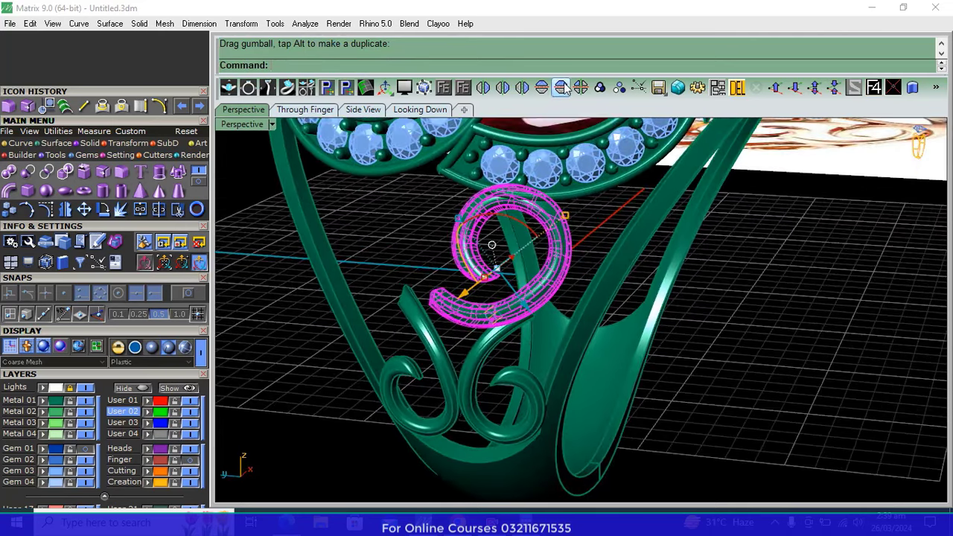
Mirror a copy of the 9-shaped scroll and rotate it to fit under the gems
{"action": "left_click", "coordinate": [562, 88]}
{"action": "right_click_drag", "start_coordinate": [497, 330], "coordinate": [547, 301]}
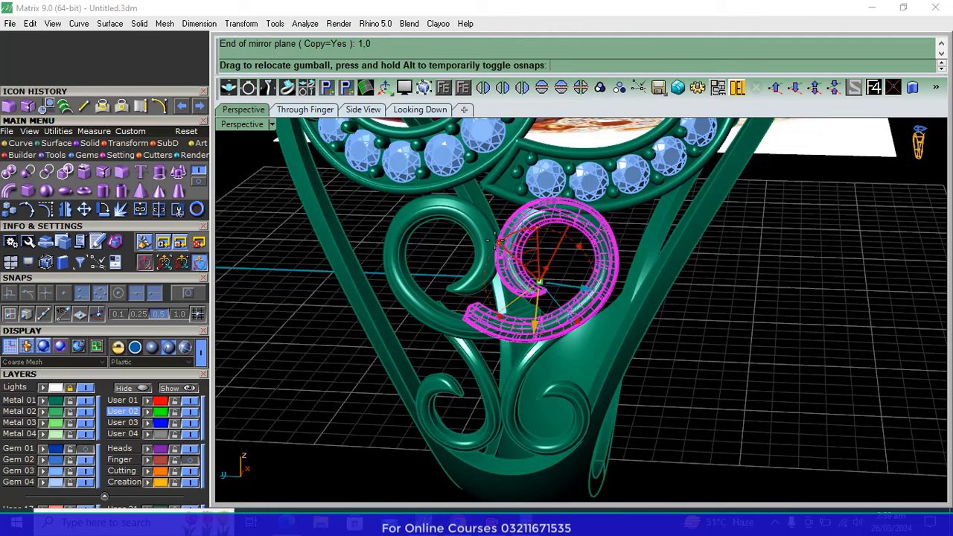
{"action": "scroll", "coordinate": [559, 276], "scroll_direction": "up", "scroll_amount": 4}
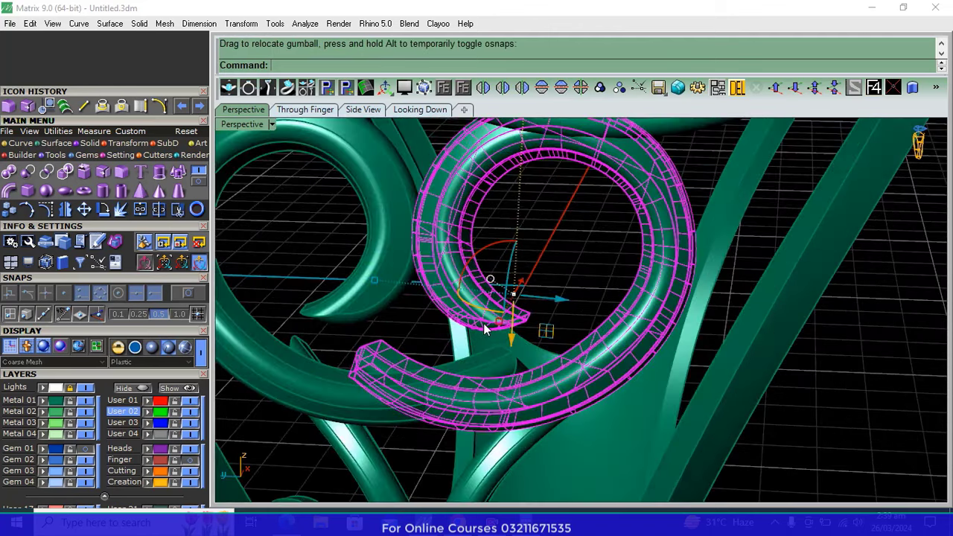
{"action": "scroll", "coordinate": [484, 329], "scroll_direction": "down", "scroll_amount": 3}
{"action": "left_click_drag", "start_coordinate": [551, 327], "coordinate": [566, 330]}
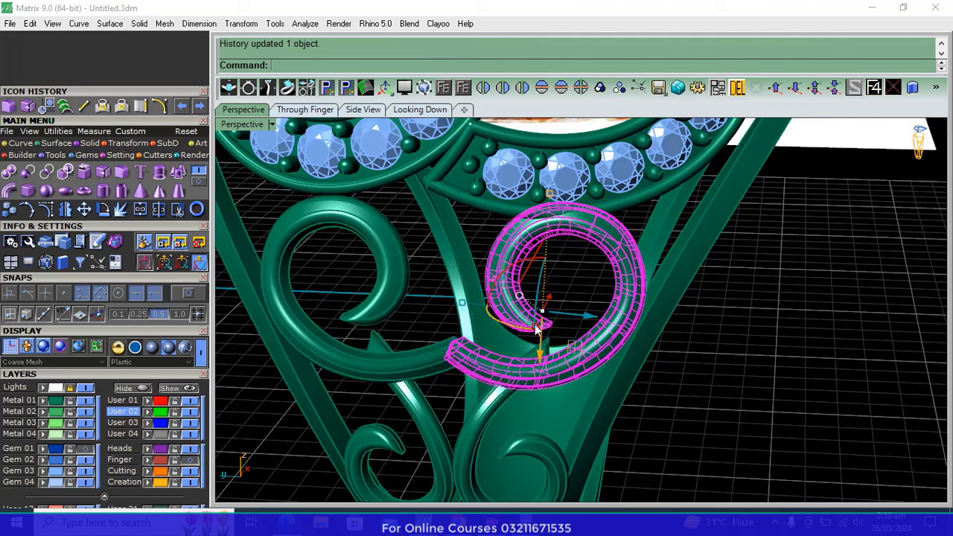
{"action": "left_click_drag", "start_coordinate": [519, 268], "coordinate": [499, 390]}
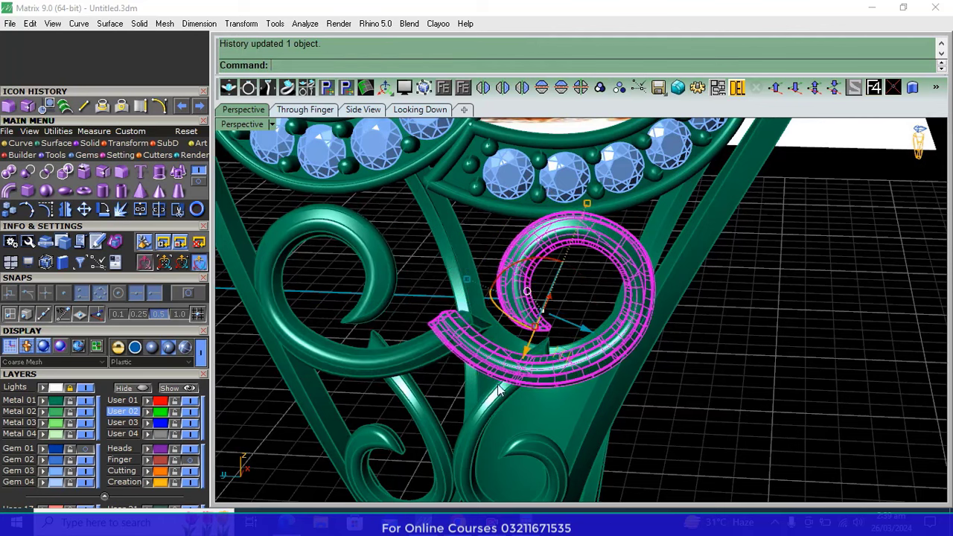
{"action": "left_click_drag", "start_coordinate": [587, 209], "coordinate": [598, 199]}
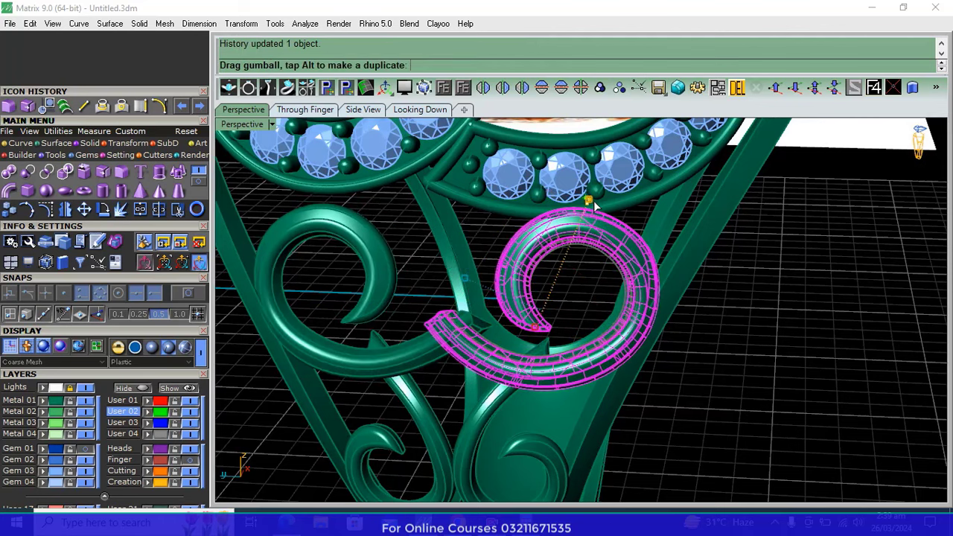
{"action": "left_click_drag", "start_coordinate": [583, 256], "coordinate": [530, 366]}
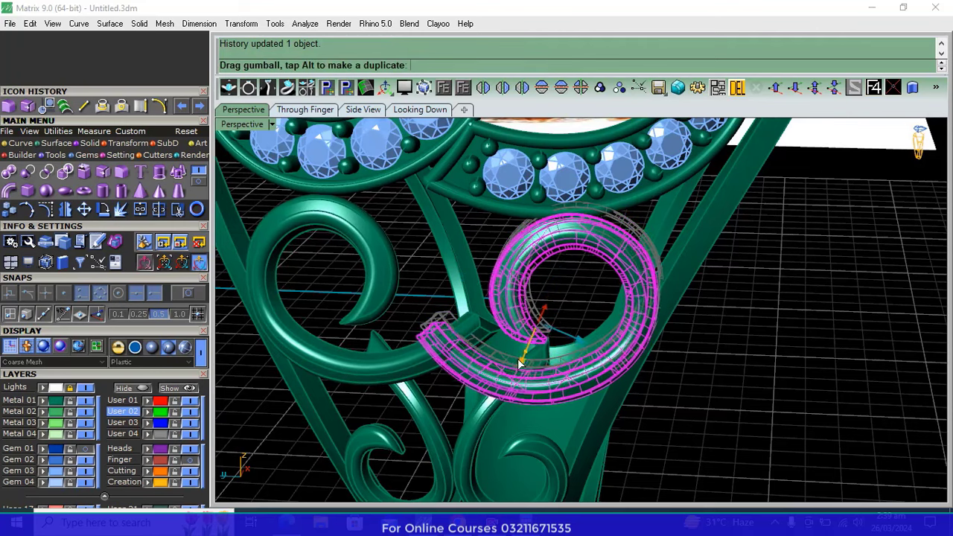
{"action": "mouse_move", "coordinate": [530, 366]}
{"action": "right_mouse_down"}
{"action": "mouse_move", "coordinate": [570, 324]}
{"action": "mouse_move", "coordinate": [532, 298]}
{"action": "right_mouse_up"}
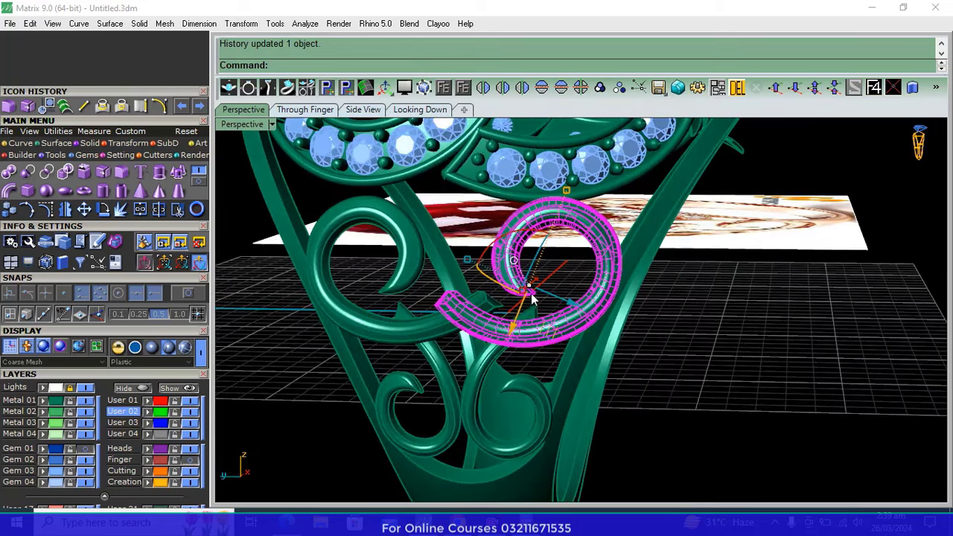
{"action": "mouse_move", "coordinate": [504, 238]}
{"action": "left_mouse_down"}
{"action": "mouse_move", "coordinate": [478, 247]}
{"action": "mouse_move", "coordinate": [471, 376]}
{"action": "left_mouse_up"}
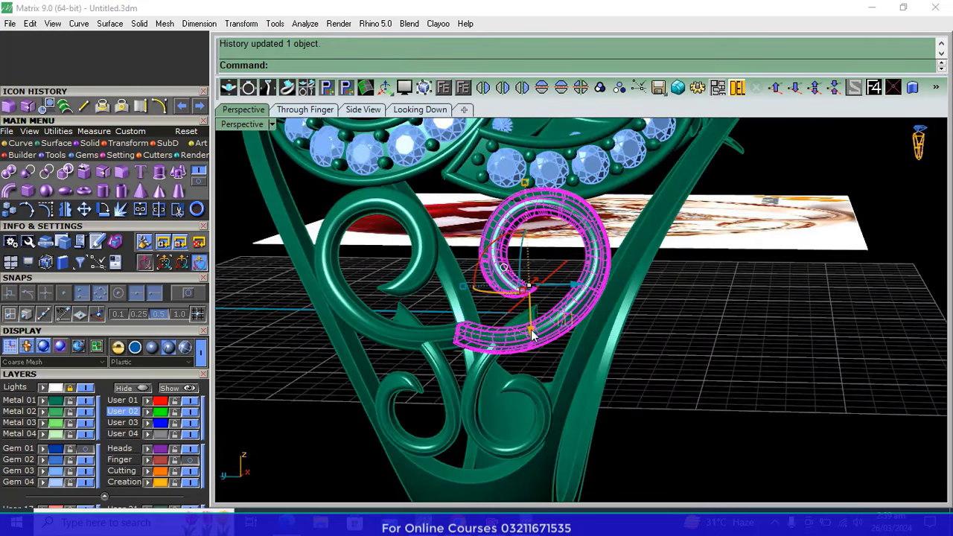
{"action": "right_click_drag", "start_coordinate": [478, 366], "coordinate": [713, 366]}
Reposition the 9-shaped curl on the shank from an upright view
{"action": "right_click_drag", "start_coordinate": [564, 332], "coordinate": [802, 308]}
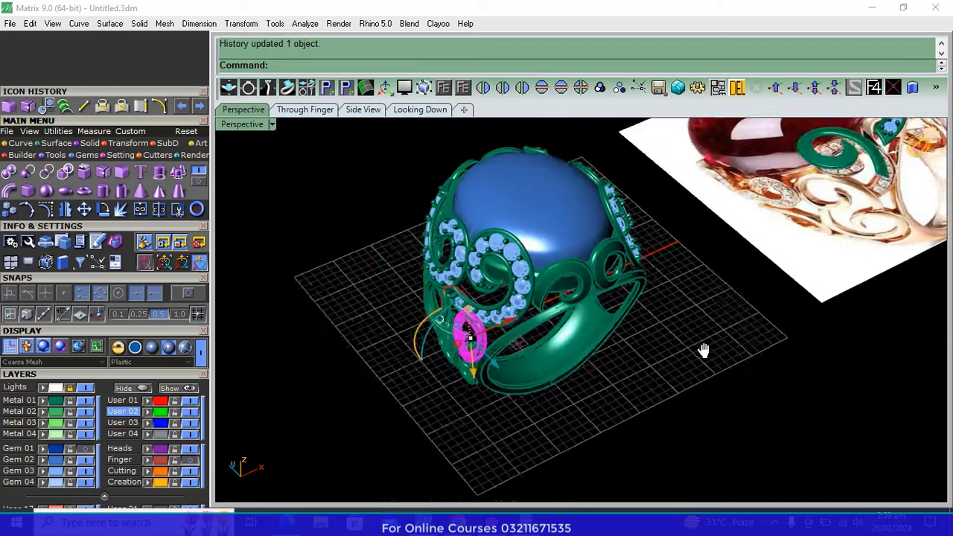
{"action": "scroll", "coordinate": [804, 301], "scroll_direction": "up", "scroll_amount": 2}
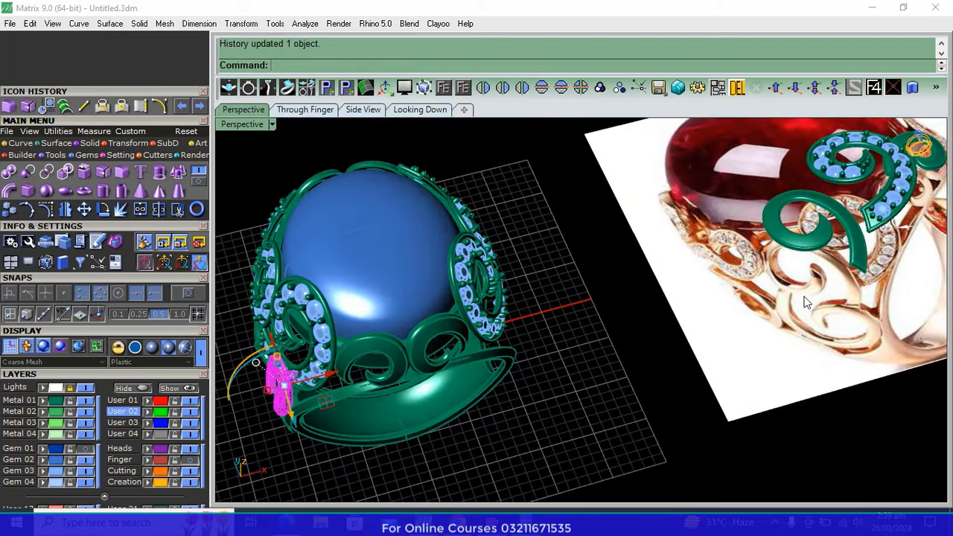
{"action": "scroll", "coordinate": [879, 249], "scroll_direction": "down", "scroll_amount": 2}
{"action": "mouse_move", "coordinate": [879, 249]}
{"action": "right_mouse_down"}
{"action": "mouse_move", "coordinate": [708, 296]}
{"action": "mouse_move", "coordinate": [702, 283]}
{"action": "mouse_move", "coordinate": [650, 326]}
{"action": "right_mouse_up"}
{"action": "scroll", "coordinate": [545, 391], "scroll_direction": "up", "scroll_amount": 2}
{"action": "scroll", "coordinate": [554, 350], "scroll_direction": "up", "scroll_amount": 2}
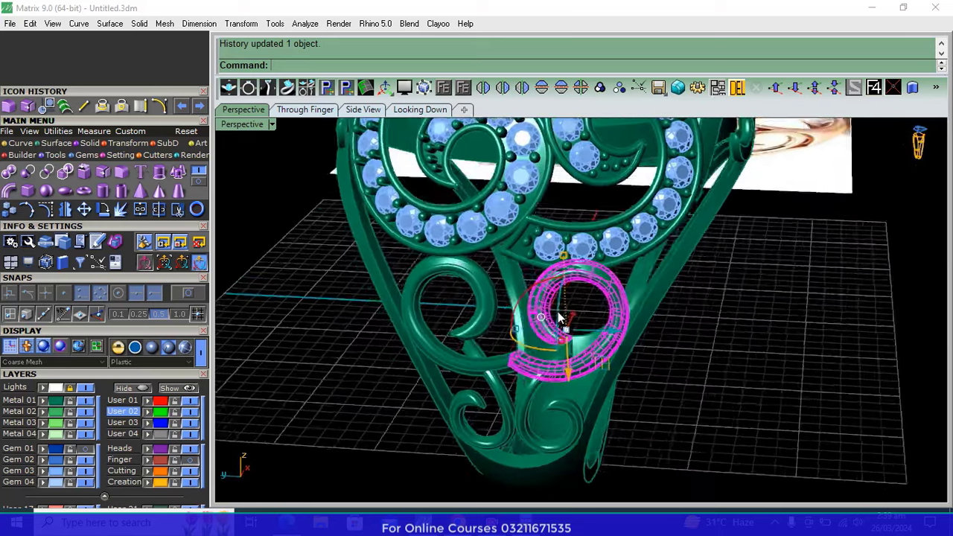
{"action": "scroll", "coordinate": [590, 334], "scroll_direction": "up", "scroll_amount": 2}
{"action": "left_click_drag", "start_coordinate": [633, 369], "coordinate": [581, 358]}
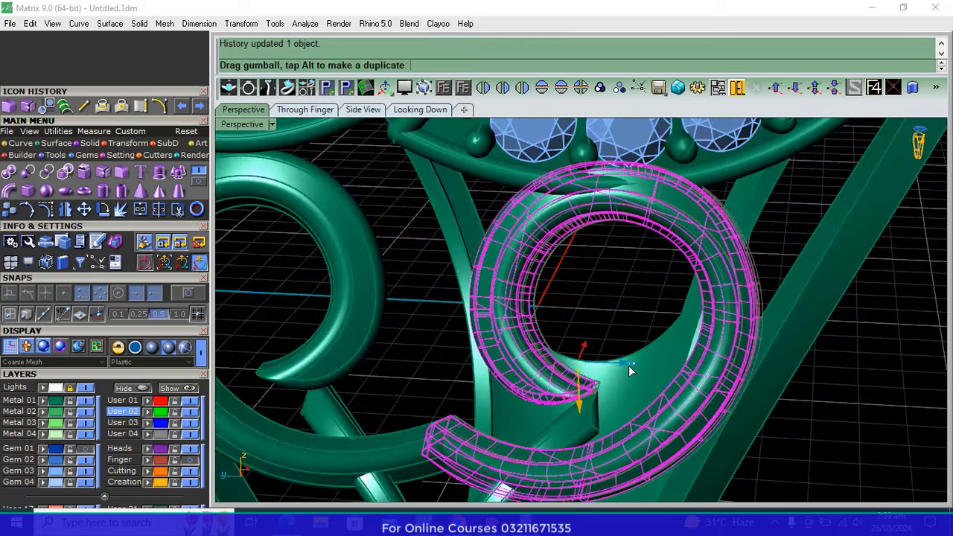
{"action": "mouse_move", "coordinate": [584, 412]}
{"action": "left_mouse_down"}
{"action": "mouse_move", "coordinate": [577, 422]}
{"action": "mouse_move", "coordinate": [563, 326]}
{"action": "left_mouse_up"}
Rotate the magenta curl and drag it into place beneath the larger scrolls
{"action": "scroll", "coordinate": [563, 326], "scroll_direction": "down", "scroll_amount": 3}
{"action": "scroll", "coordinate": [458, 277], "scroll_direction": "down", "scroll_amount": 2}
{"action": "scroll", "coordinate": [458, 277], "scroll_direction": "up", "scroll_amount": 3}
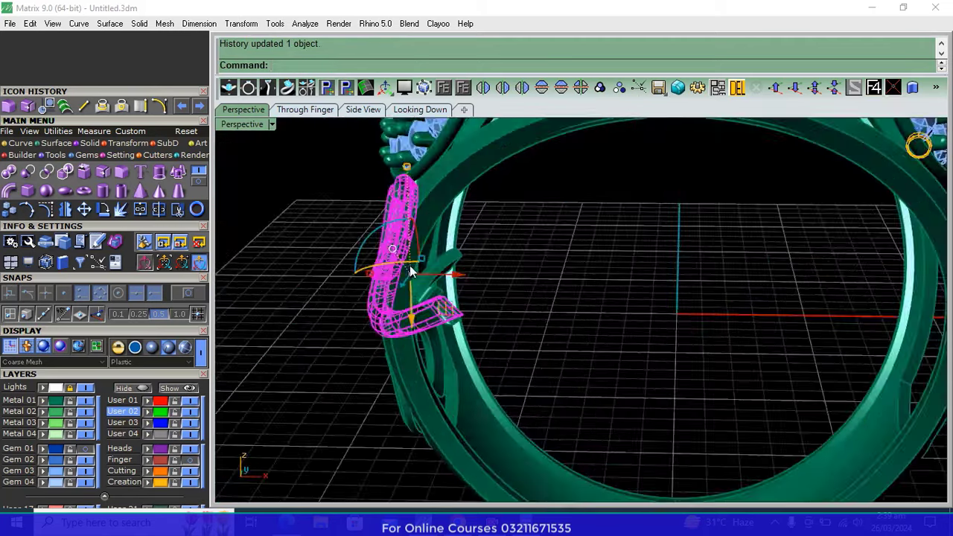
{"action": "mouse_move", "coordinate": [436, 272]}
{"action": "right_mouse_down"}
{"action": "mouse_move", "coordinate": [610, 258]}
{"action": "mouse_move", "coordinate": [502, 375]}
{"action": "mouse_move", "coordinate": [504, 311]}
{"action": "right_mouse_up"}
{"action": "scroll", "coordinate": [610, 258], "scroll_direction": "up", "scroll_amount": 1}
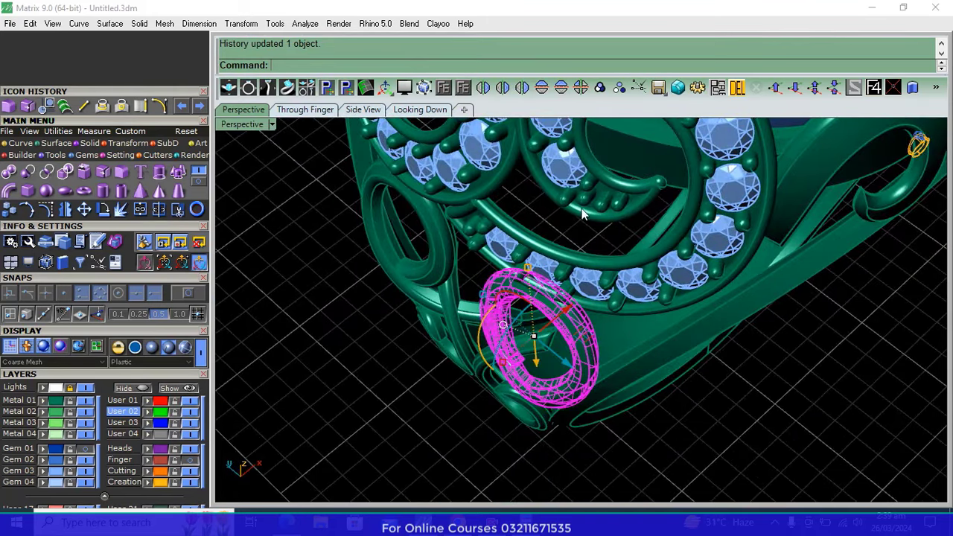
{"action": "right_click_drag", "start_coordinate": [583, 214], "coordinate": [461, 359]}
{"action": "mouse_move", "coordinate": [455, 341]}
{"action": "left_mouse_down"}
{"action": "mouse_move", "coordinate": [430, 342]}
{"action": "mouse_move", "coordinate": [428, 365]}
{"action": "mouse_move", "coordinate": [477, 327]}
{"action": "left_mouse_up"}
{"action": "mouse_move", "coordinate": [477, 328]}
{"action": "right_mouse_down"}
{"action": "mouse_move", "coordinate": [549, 282]}
{"action": "mouse_move", "coordinate": [613, 224]}
{"action": "mouse_move", "coordinate": [603, 213]}
{"action": "mouse_move", "coordinate": [610, 212]}
{"action": "right_mouse_up"}
{"action": "left_click_drag", "start_coordinate": [654, 254], "coordinate": [786, 276]}
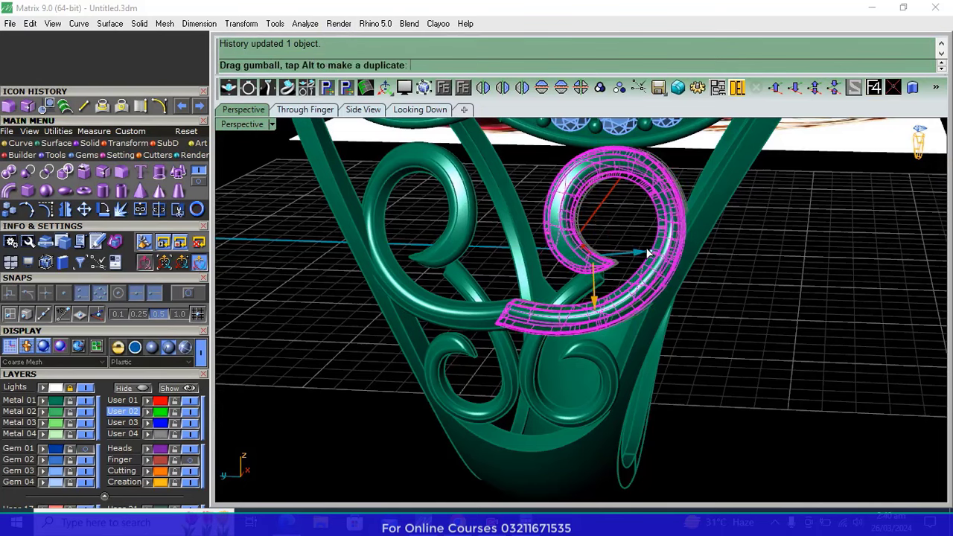
{"action": "key", "text": "Escape"}
Lower the bottom curl piece into position at the centre of the shank
{"action": "right_click_drag", "start_coordinate": [785, 275], "coordinate": [558, 340]}
{"action": "left_click", "coordinate": [532, 345]}
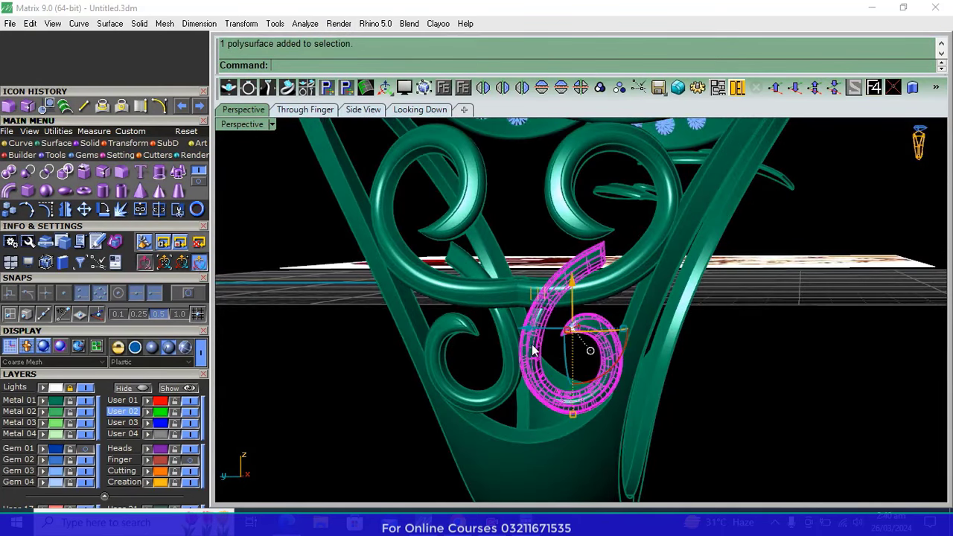
{"action": "mouse_move", "coordinate": [570, 289]}
{"action": "left_mouse_down"}
{"action": "mouse_move", "coordinate": [575, 426]}
{"action": "mouse_move", "coordinate": [588, 395]}
{"action": "left_mouse_up"}
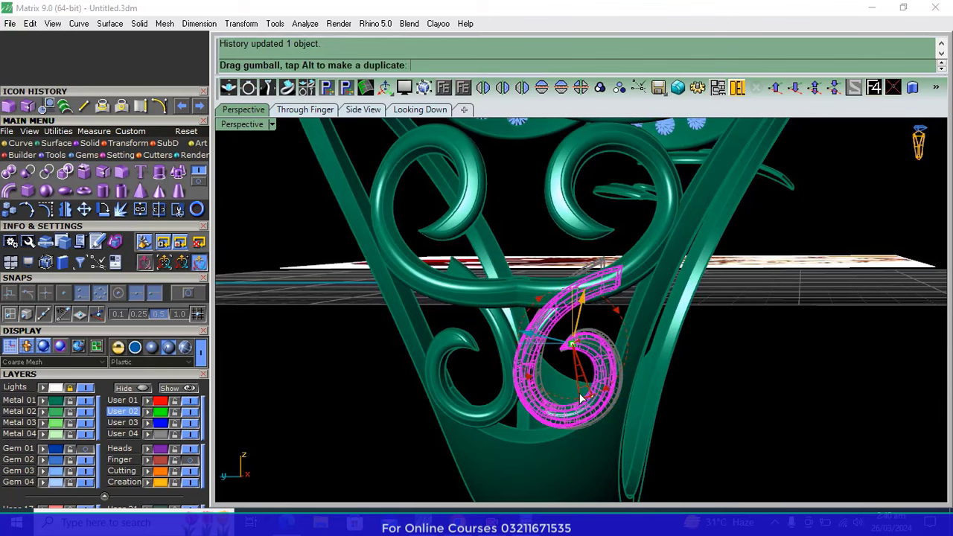
{"action": "left_click", "coordinate": [669, 378]}
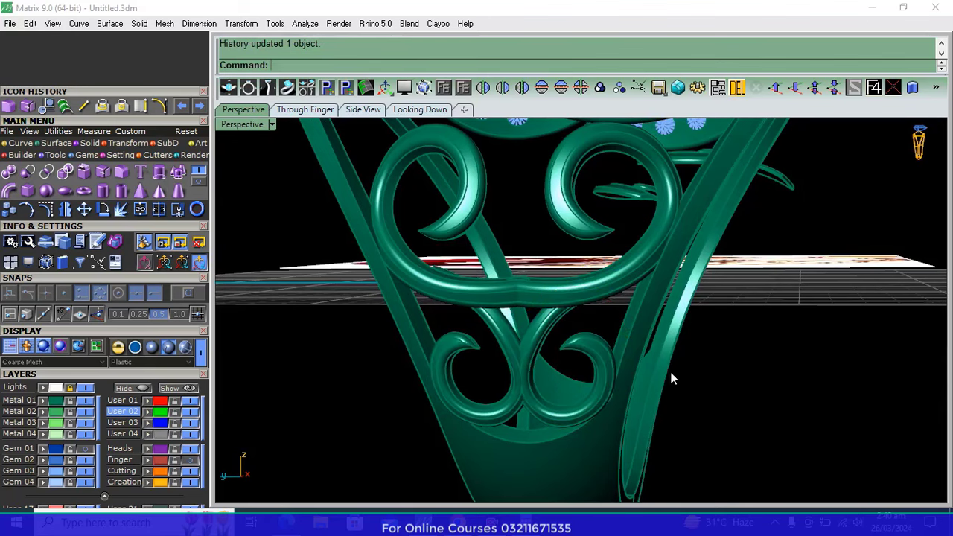
{"action": "left_click", "coordinate": [547, 347]}
{"action": "right_click_drag", "start_coordinate": [546, 347], "coordinate": [433, 341]}
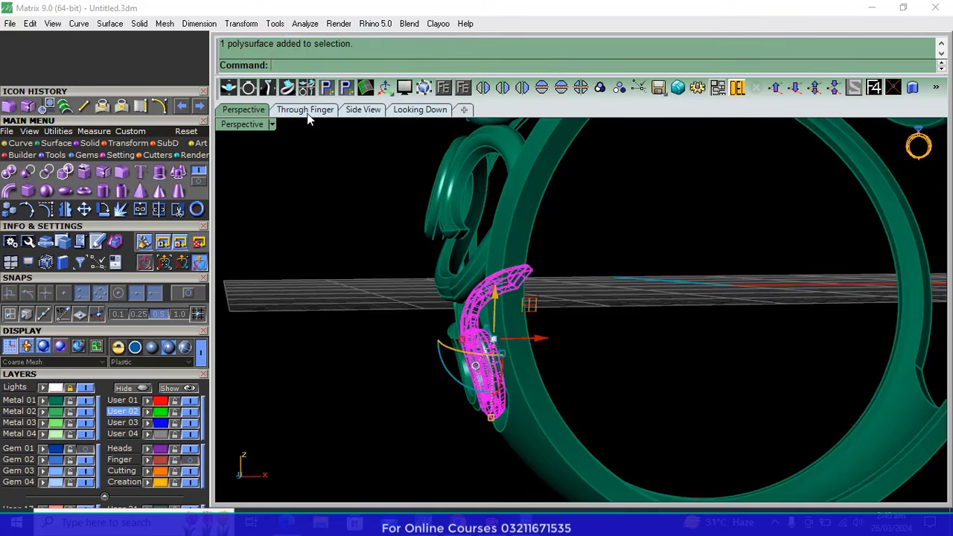
In the Through Finger view, rotate the lower curl twice so it follows the band's curve
{"action": "left_click", "coordinate": [305, 110]}
{"action": "left_click", "coordinate": [103, 209]}
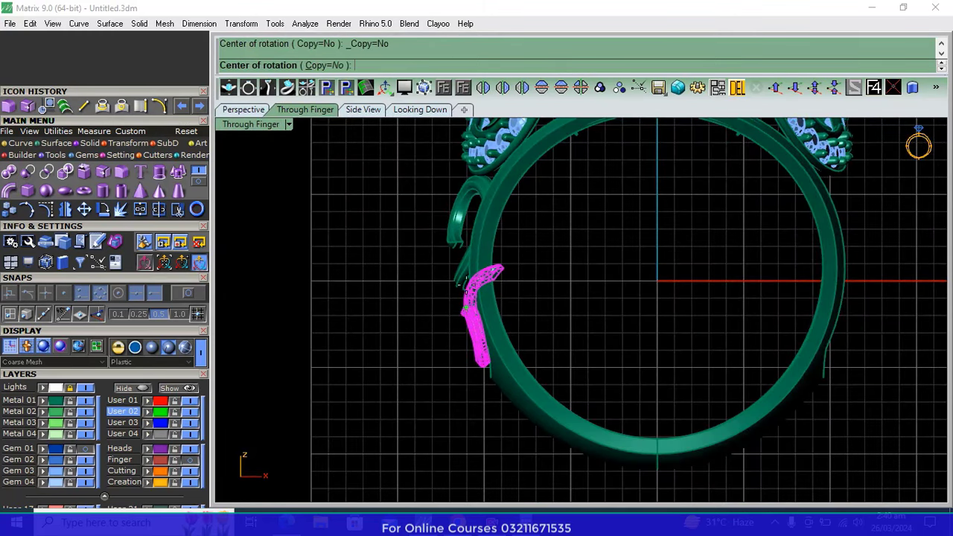
{"action": "left_click", "coordinate": [466, 280]}
{"action": "scroll", "coordinate": [484, 387], "scroll_direction": "up", "scroll_amount": 4}
{"action": "left_click", "coordinate": [485, 390]}
{"action": "left_click", "coordinate": [551, 378]}
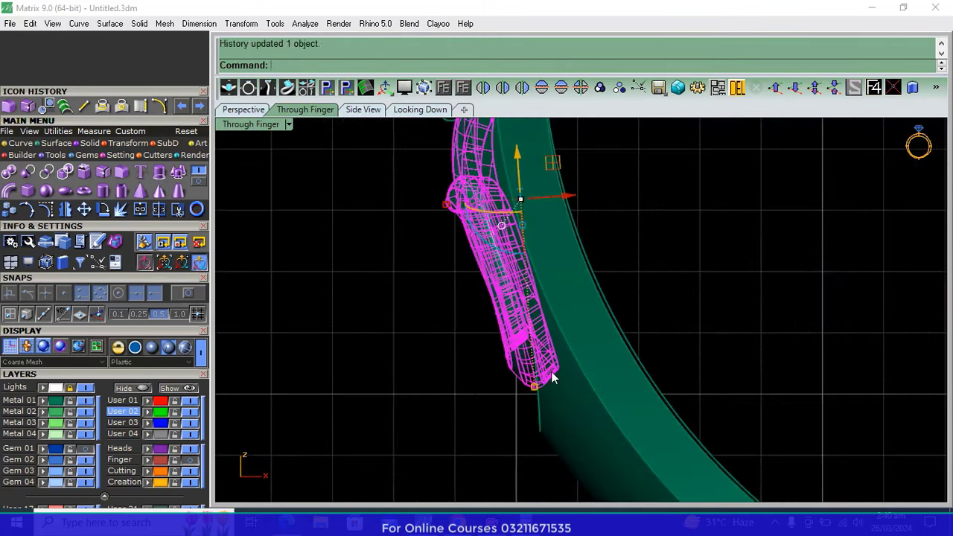
{"action": "right_click", "coordinate": [551, 378]}
{"action": "left_click", "coordinate": [536, 386]}
{"action": "scroll", "coordinate": [521, 335], "scroll_direction": "down", "scroll_amount": 3}
{"action": "scroll", "coordinate": [506, 298], "scroll_direction": "up", "scroll_amount": 4}
{"action": "left_click", "coordinate": [506, 278]}
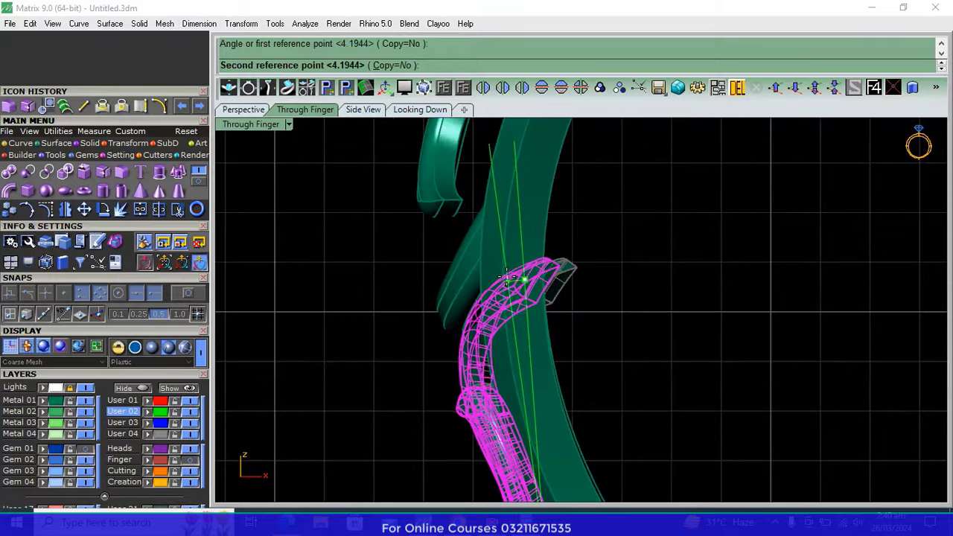
{"action": "left_click", "coordinate": [507, 279]}
Inspect the tilted shank swirls in perspective, then switch to the side view of the ring
{"action": "left_click", "coordinate": [232, 110]}
{"action": "scroll", "coordinate": [631, 286], "scroll_direction": "up", "scroll_amount": 5}
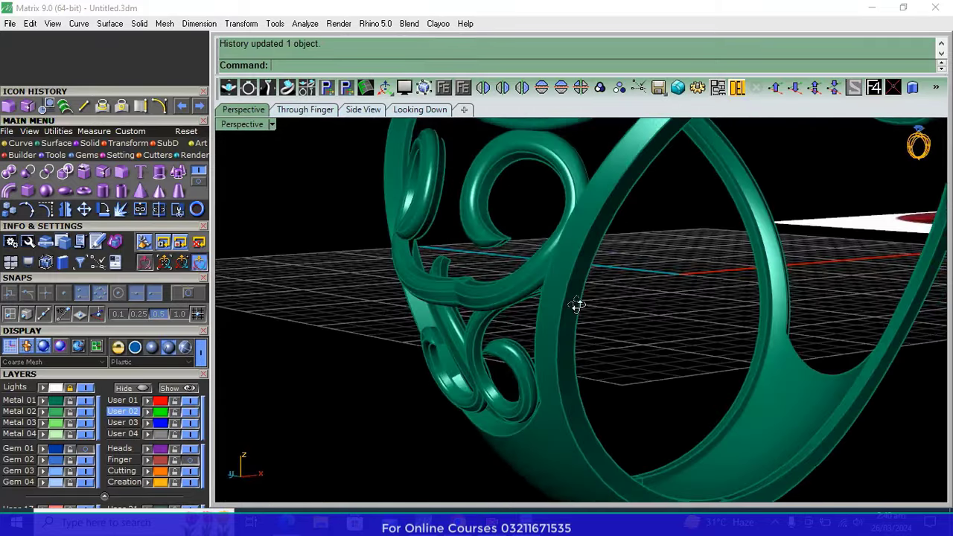
{"action": "mouse_move", "coordinate": [577, 305]}
{"action": "right_mouse_down"}
{"action": "mouse_move", "coordinate": [650, 319]}
{"action": "mouse_move", "coordinate": [638, 379]}
{"action": "mouse_move", "coordinate": [607, 366]}
{"action": "right_mouse_up"}
{"action": "scroll", "coordinate": [494, 351], "scroll_direction": "up", "scroll_amount": 3}
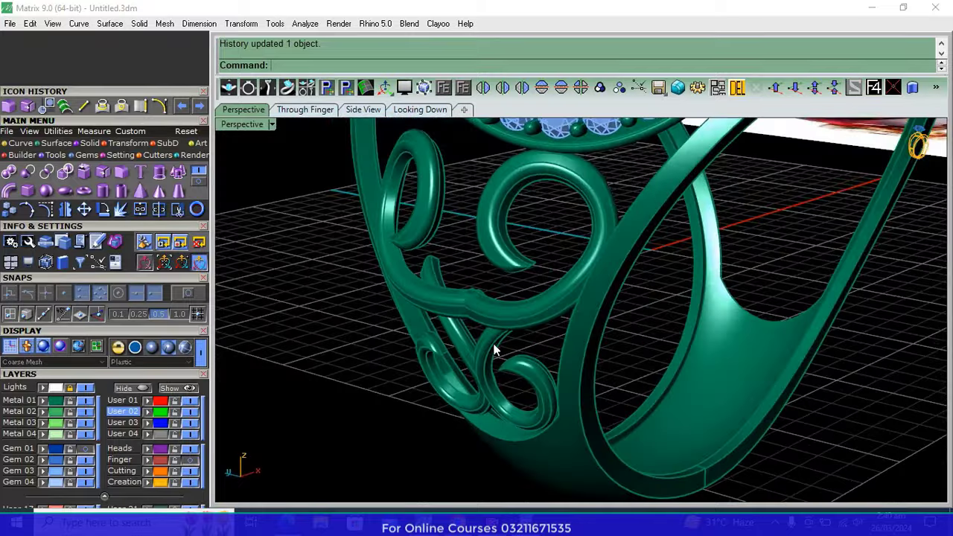
{"action": "scroll", "coordinate": [494, 345], "scroll_direction": "up", "scroll_amount": 2}
{"action": "left_click", "coordinate": [494, 345]}
{"action": "scroll", "coordinate": [440, 330], "scroll_direction": "down", "scroll_amount": 3}
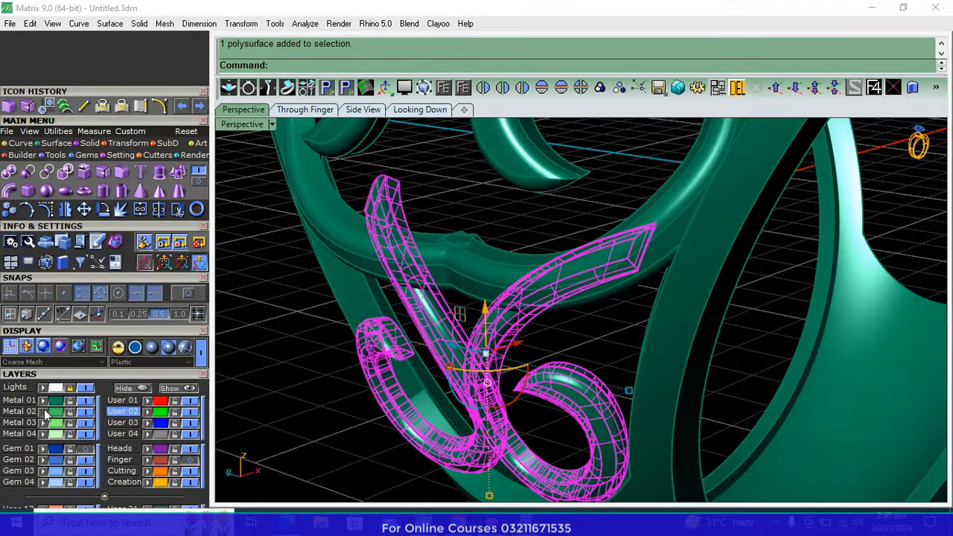
{"action": "left_click", "coordinate": [362, 109]}
{"action": "left_click", "coordinate": [461, 345]}
{"action": "right_click_drag", "start_coordinate": [461, 345], "coordinate": [447, 358]}
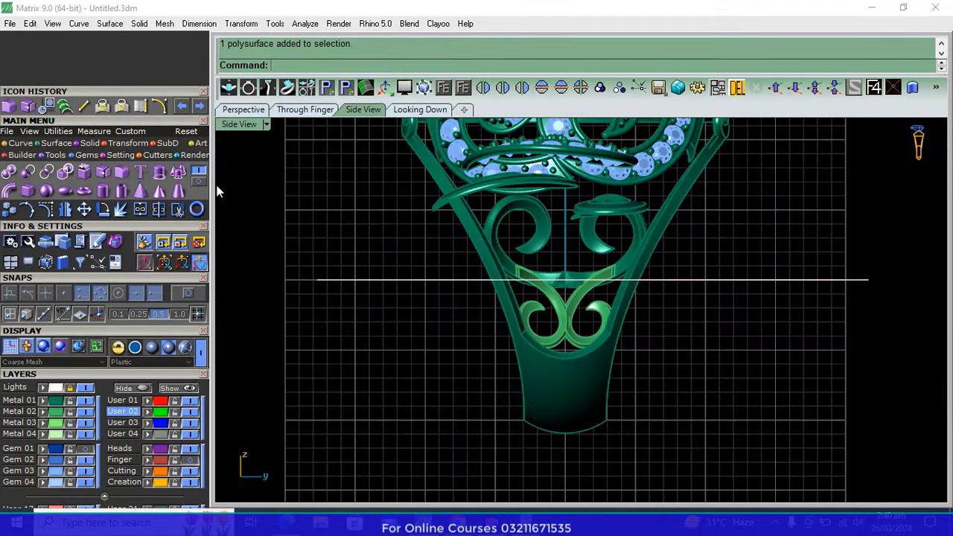
{"action": "left_click", "coordinate": [85, 108]}
Draw a horizontal line across the lower swirls and split them with it
{"action": "scroll", "coordinate": [475, 265], "scroll_direction": "up", "scroll_amount": 3}
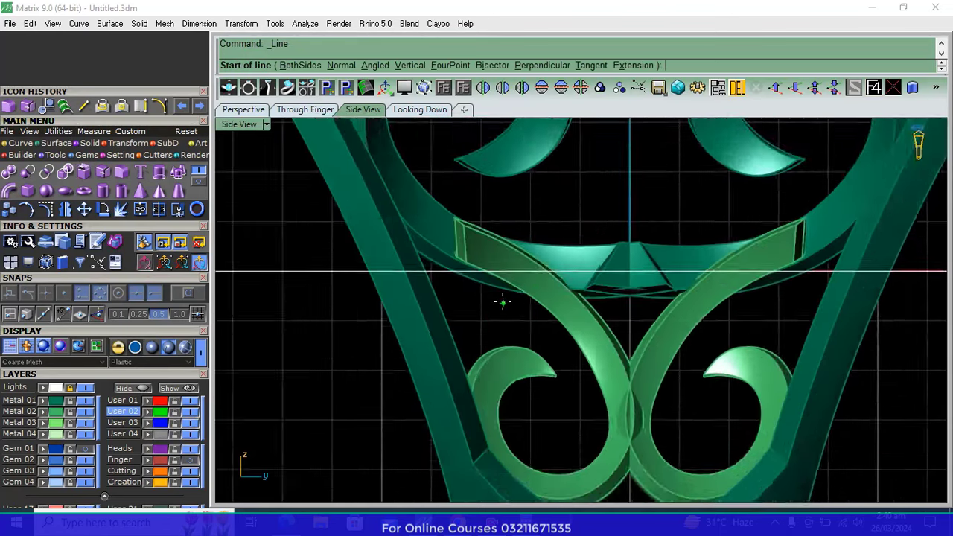
{"action": "scroll", "coordinate": [475, 264], "scroll_direction": "up", "scroll_amount": 2}
{"action": "left_click", "coordinate": [463, 262]}
{"action": "scroll", "coordinate": [347, 279], "scroll_direction": "down", "scroll_amount": 3}
{"action": "left_click", "coordinate": [814, 272]}
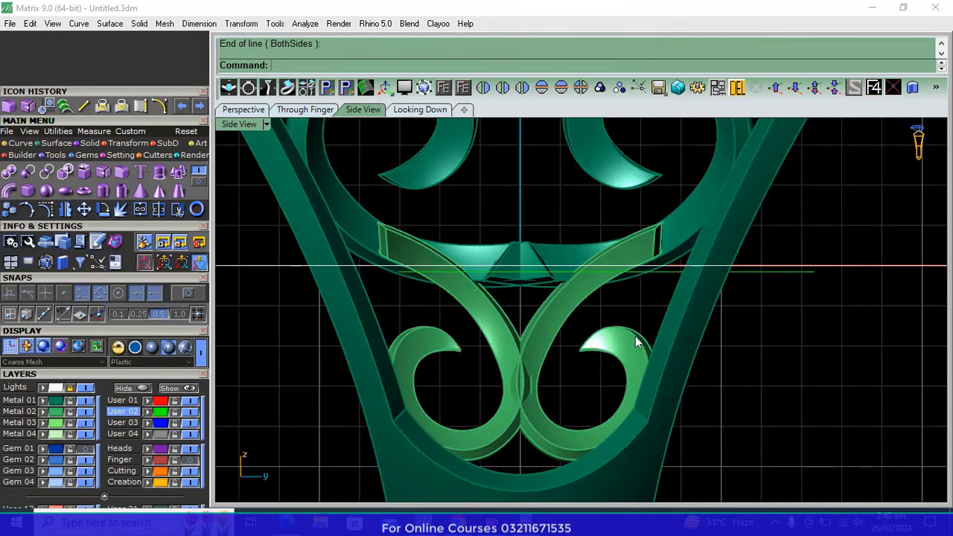
{"action": "left_click", "coordinate": [539, 339]}
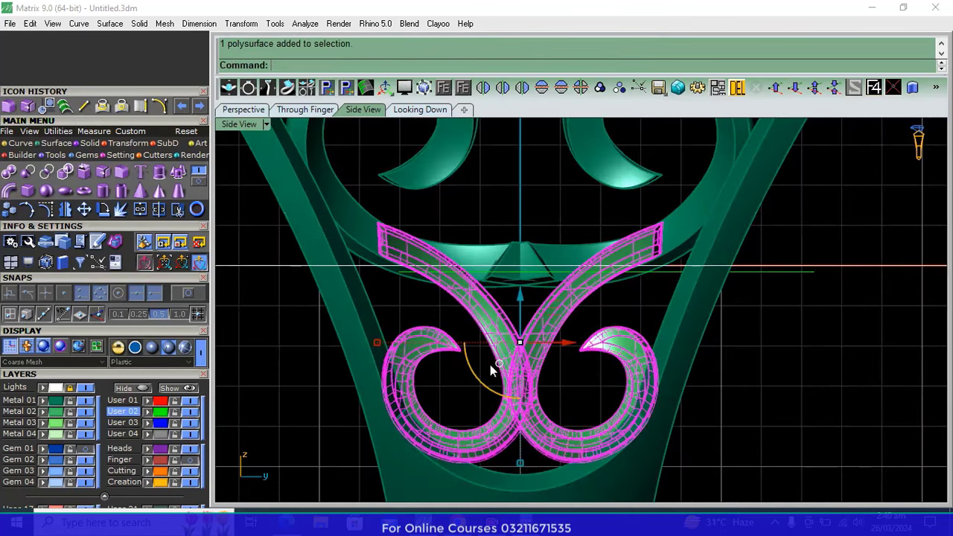
{"action": "left_click", "coordinate": [158, 209]}
{"action": "left_click_drag", "start_coordinate": [797, 298], "coordinate": [796, 299]}
{"action": "key", "text": "Return"}
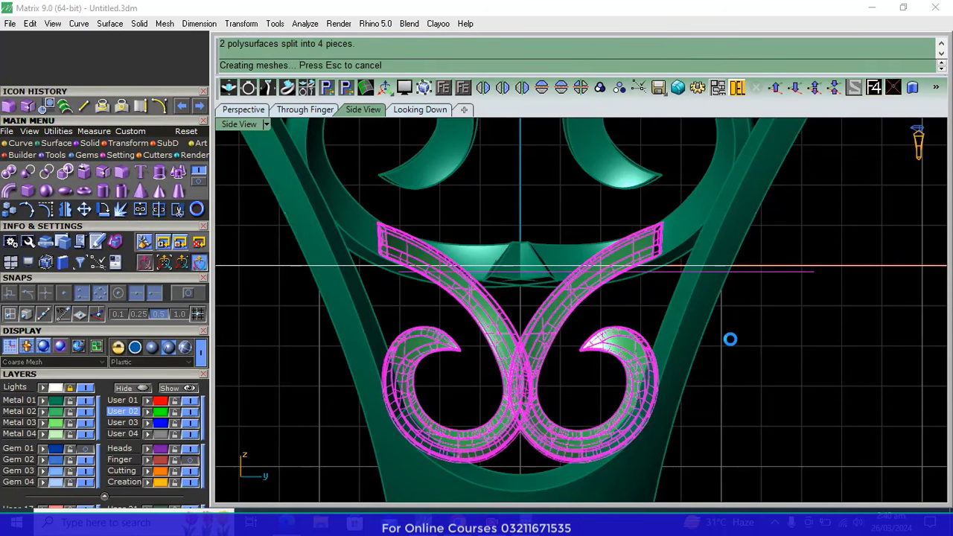
Delete the upper offcuts and the line, then Cap Planar the two lower swirls
{"action": "left_click_drag", "start_coordinate": [717, 390], "coordinate": [398, 449], "text": "ctrl"}
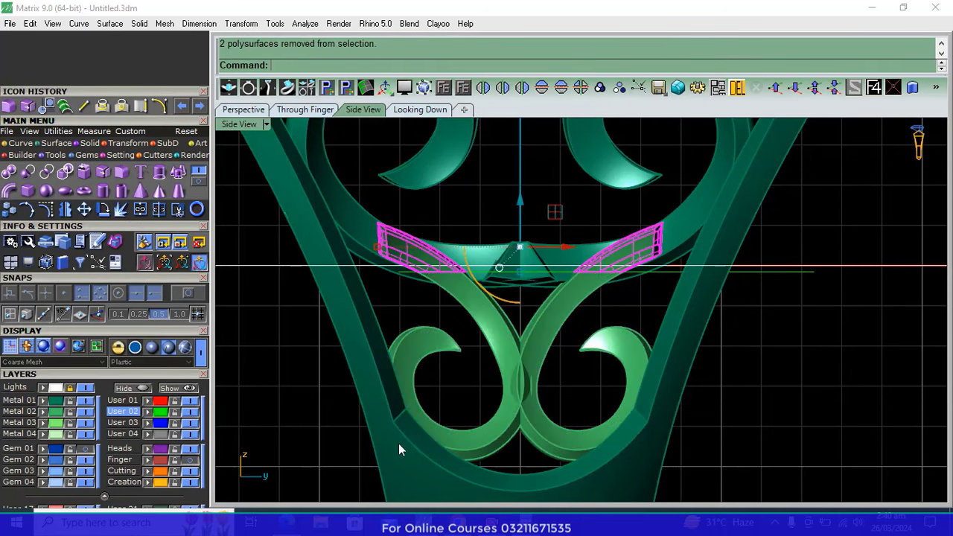
{"action": "left_click_drag", "start_coordinate": [798, 245], "coordinate": [766, 320]}
{"action": "key", "text": "Delete"}
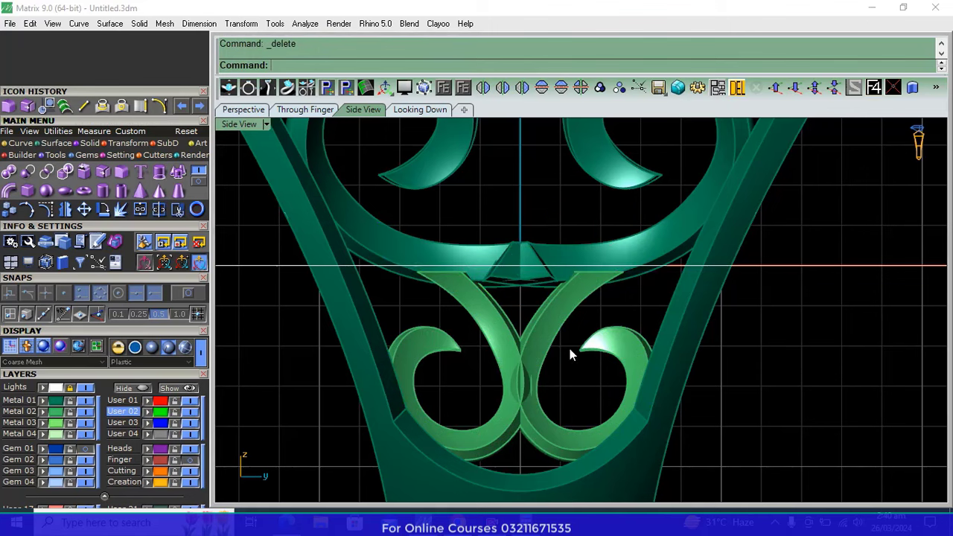
{"action": "scroll", "coordinate": [570, 349], "scroll_direction": "up", "scroll_amount": 3}
{"action": "left_click_drag", "start_coordinate": [573, 366], "coordinate": [293, 241]}
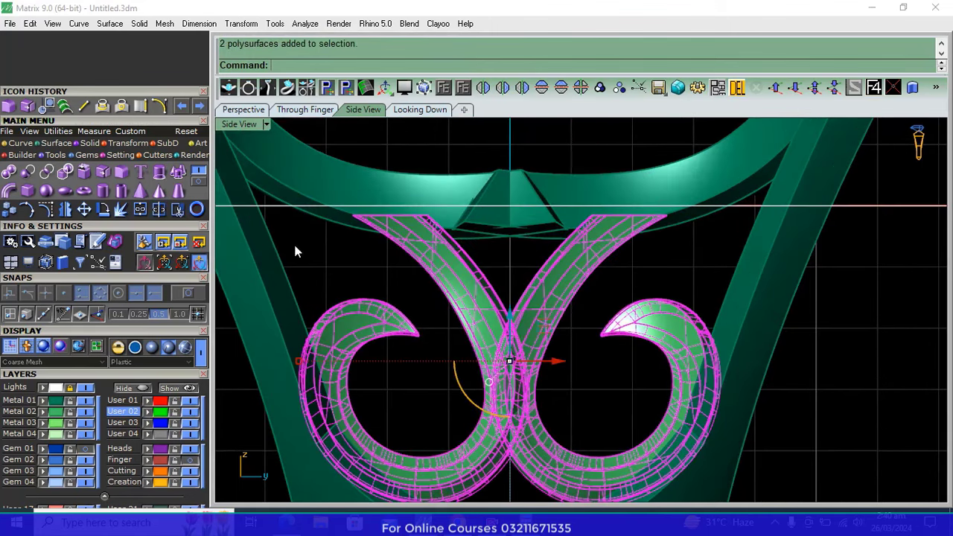
{"action": "left_click", "coordinate": [84, 173]}
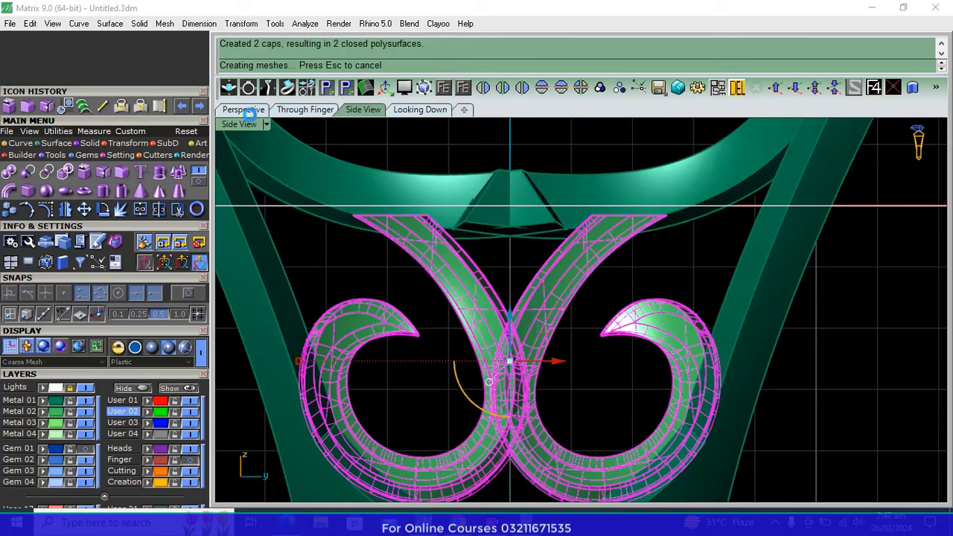
{"action": "left_click", "coordinate": [242, 112]}
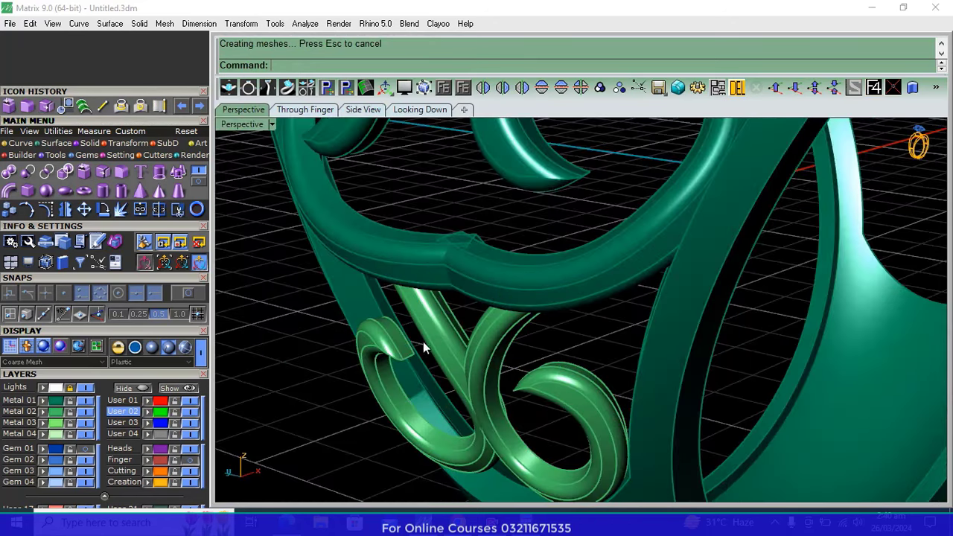
Rotate and move the large shank curl into position
{"action": "mouse_move", "coordinate": [423, 342]}
{"action": "right_mouse_down"}
{"action": "mouse_move", "coordinate": [528, 303]}
{"action": "mouse_move", "coordinate": [607, 300]}
{"action": "right_mouse_up"}
{"action": "scroll", "coordinate": [549, 304], "scroll_direction": "up", "scroll_amount": 3}
{"action": "scroll", "coordinate": [547, 313], "scroll_direction": "up", "scroll_amount": 3}
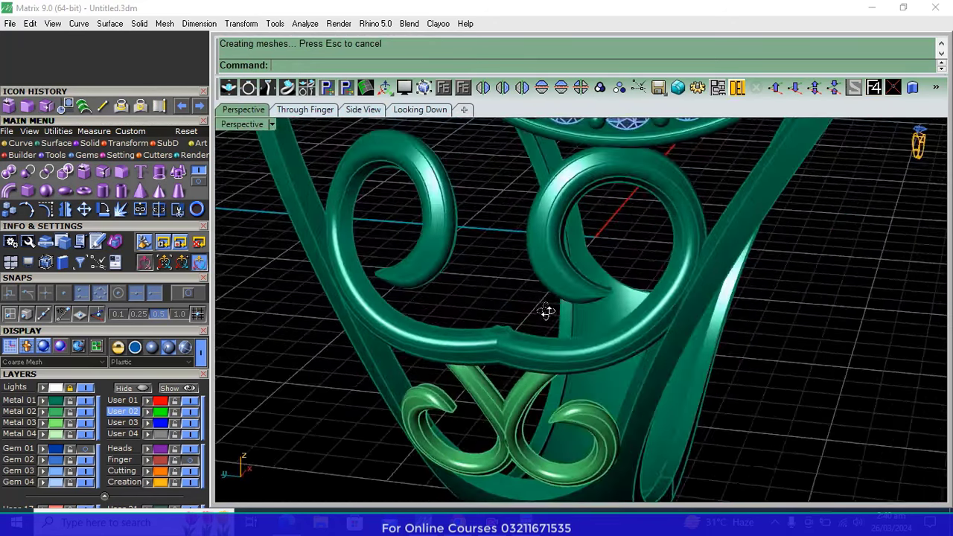
{"action": "left_click", "coordinate": [555, 278]}
{"action": "mouse_move", "coordinate": [564, 268]}
{"action": "right_mouse_down"}
{"action": "mouse_move", "coordinate": [570, 334]}
{"action": "mouse_move", "coordinate": [570, 315]}
{"action": "right_mouse_up"}
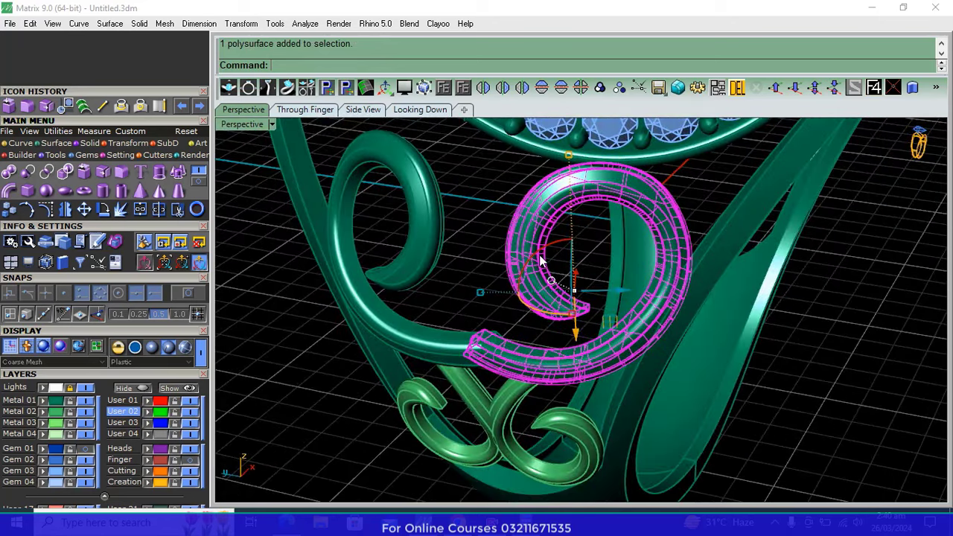
{"action": "mouse_move", "coordinate": [542, 259]}
{"action": "left_mouse_down"}
{"action": "mouse_move", "coordinate": [494, 276]}
{"action": "mouse_move", "coordinate": [527, 297]}
{"action": "left_mouse_up"}
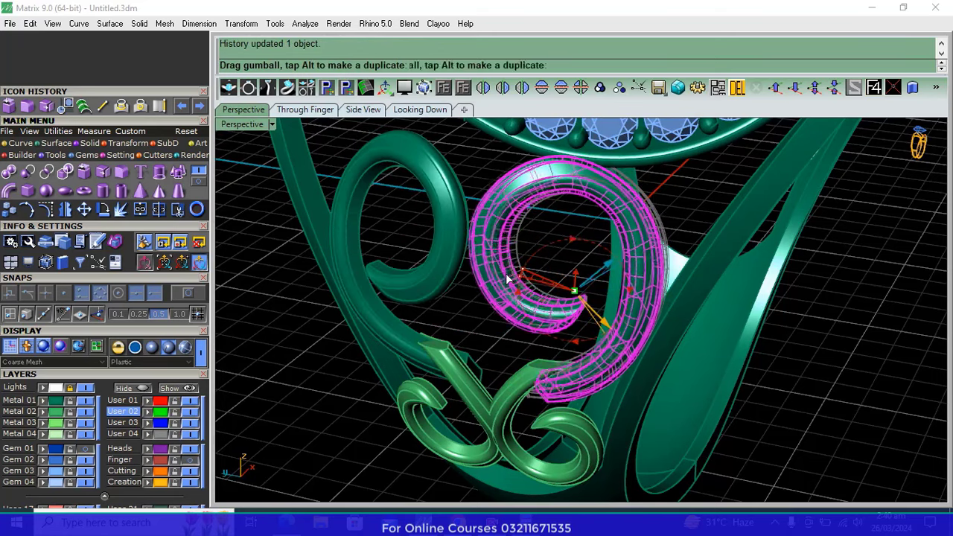
{"action": "mouse_move", "coordinate": [538, 299]}
{"action": "right_mouse_down"}
{"action": "mouse_move", "coordinate": [579, 262]}
{"action": "mouse_move", "coordinate": [564, 274]}
{"action": "right_mouse_up"}
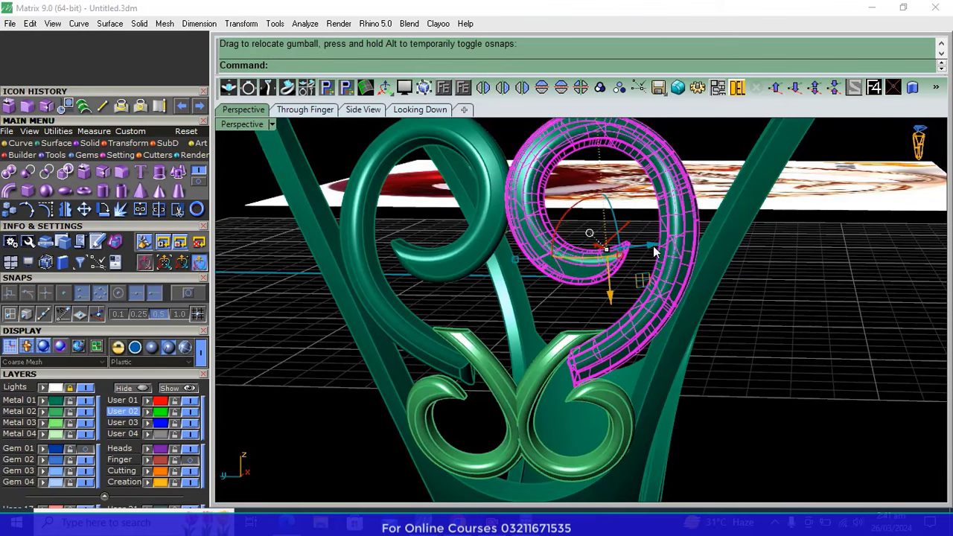
{"action": "left_click_drag", "start_coordinate": [655, 252], "coordinate": [602, 291]}
{"action": "right_click_drag", "start_coordinate": [602, 291], "coordinate": [564, 369]}
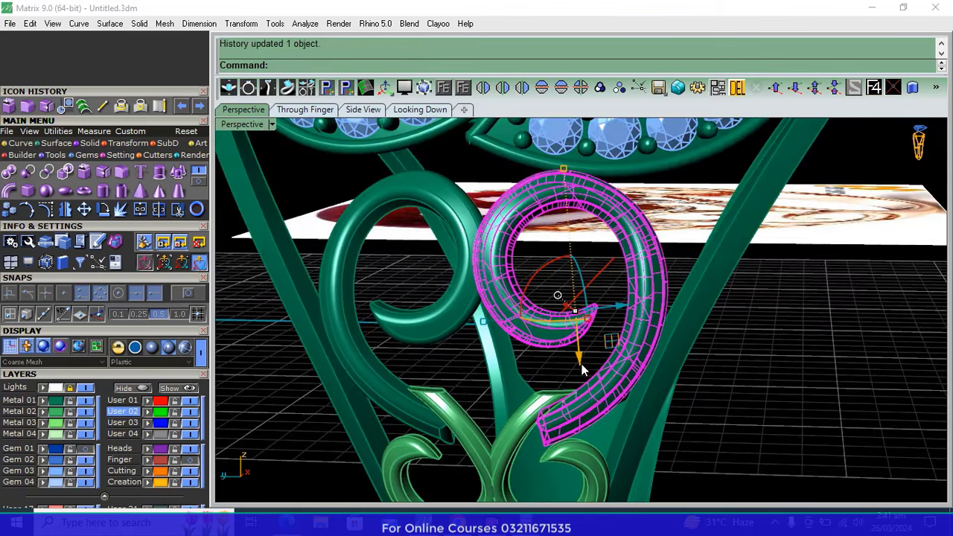
Move the gumball pivot on the curl, then rotate and stretch the curl to follow the shank
{"action": "left_click_drag", "start_coordinate": [583, 370], "coordinate": [523, 151], "text": "ctrl"}
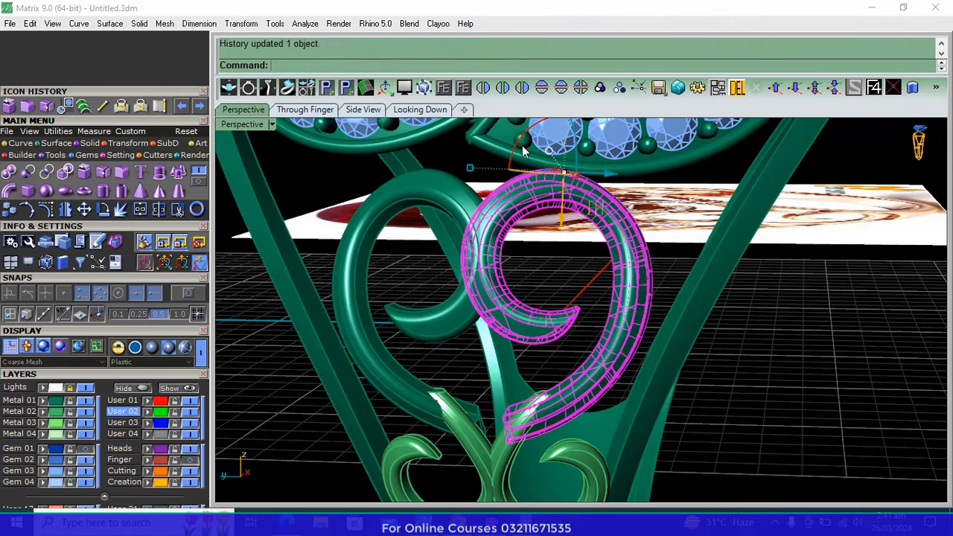
{"action": "scroll", "coordinate": [529, 257], "scroll_direction": "down", "scroll_amount": 2}
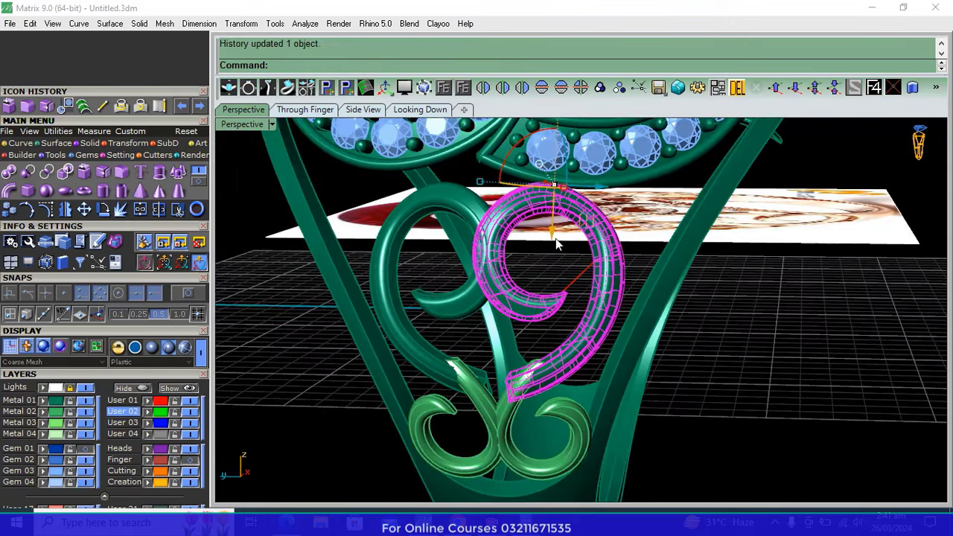
{"action": "left_click_drag", "start_coordinate": [557, 244], "coordinate": [548, 311], "text": "ctrl"}
{"action": "left_click_drag", "start_coordinate": [542, 385], "coordinate": [546, 343]}
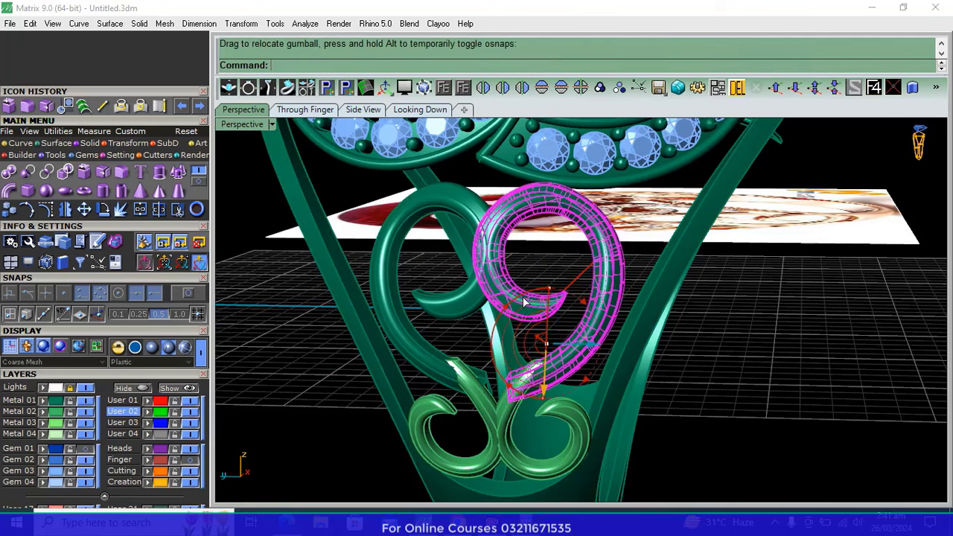
{"action": "left_click_drag", "start_coordinate": [530, 306], "coordinate": [533, 298]}
{"action": "right_click_drag", "start_coordinate": [533, 298], "coordinate": [553, 248]}
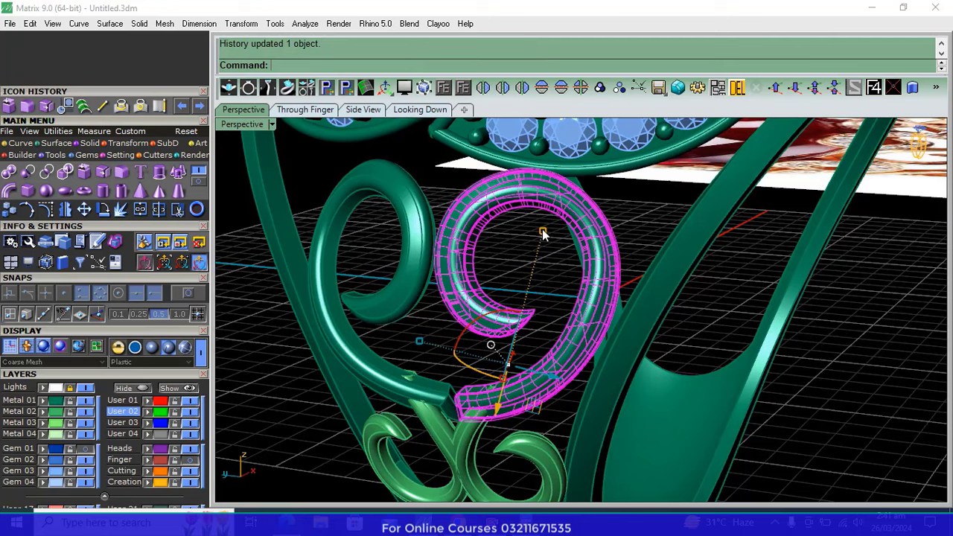
{"action": "left_click_drag", "start_coordinate": [543, 235], "coordinate": [547, 228]}
{"action": "right_click_drag", "start_coordinate": [538, 305], "coordinate": [586, 385]}
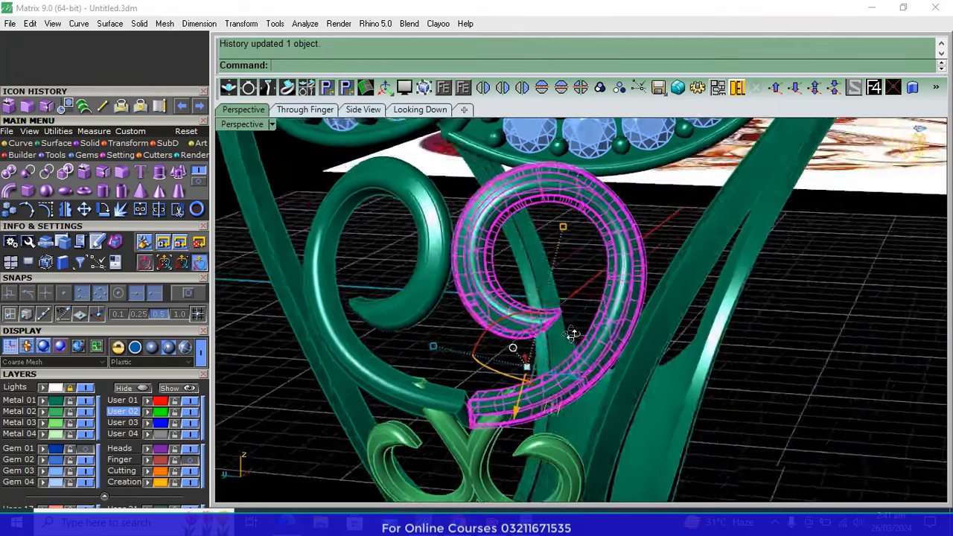
{"action": "left_click_drag", "start_coordinate": [586, 378], "coordinate": [586, 377]}
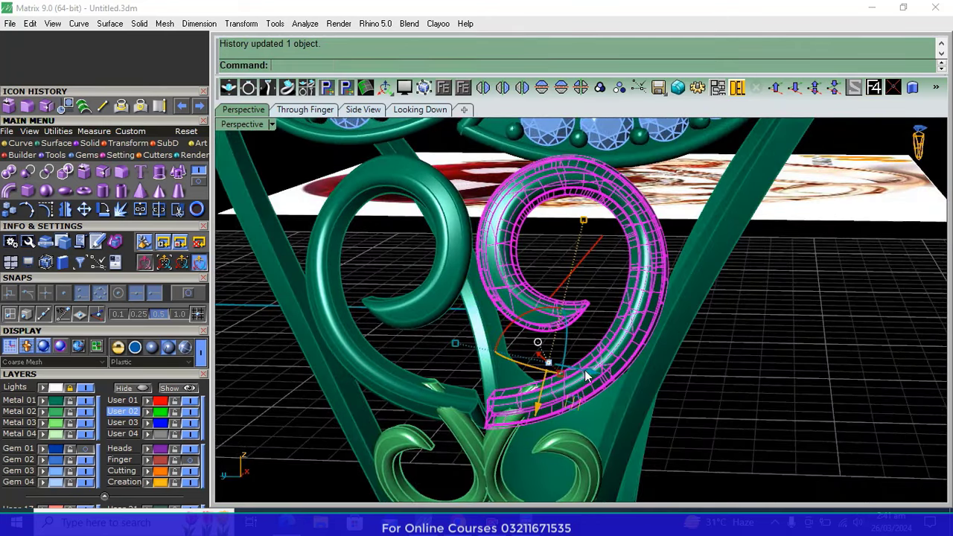
{"action": "left_click", "coordinate": [816, 325]}
{"action": "mouse_move", "coordinate": [817, 326]}
{"action": "right_mouse_down"}
{"action": "mouse_move", "coordinate": [562, 353]}
{"action": "mouse_move", "coordinate": [530, 294]}
{"action": "right_mouse_up"}
Rotate the left shank curl into position
{"action": "left_click", "coordinate": [530, 294]}
{"action": "left_click", "coordinate": [590, 443]}
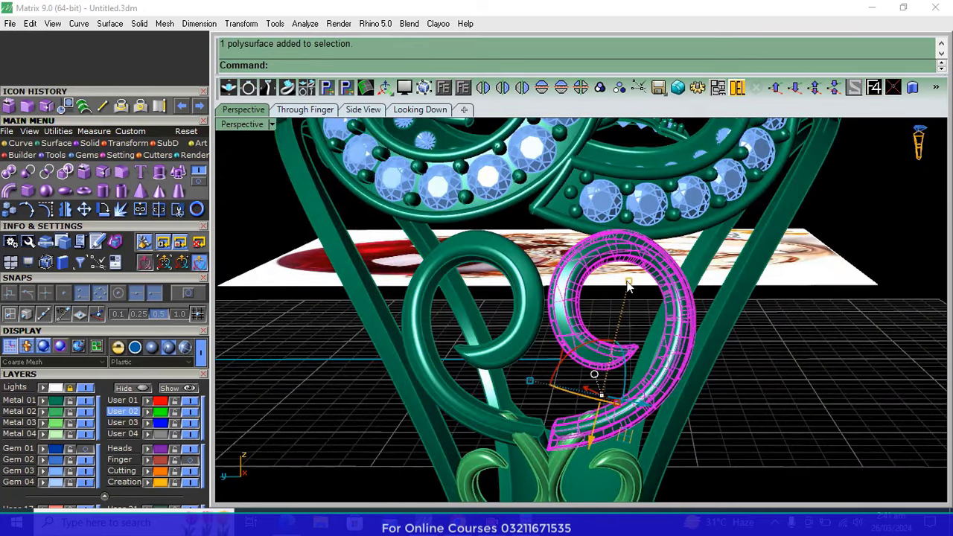
{"action": "left_click", "coordinate": [472, 258]}
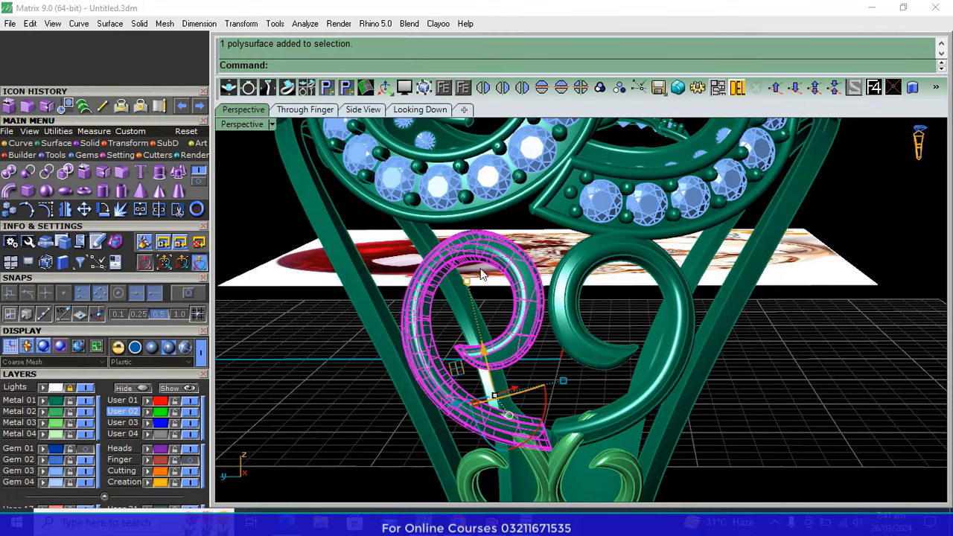
{"action": "left_click_drag", "start_coordinate": [471, 286], "coordinate": [466, 274]}
Tilt the large pavé gem spiral on the head slightly
{"action": "left_click", "coordinate": [465, 240]}
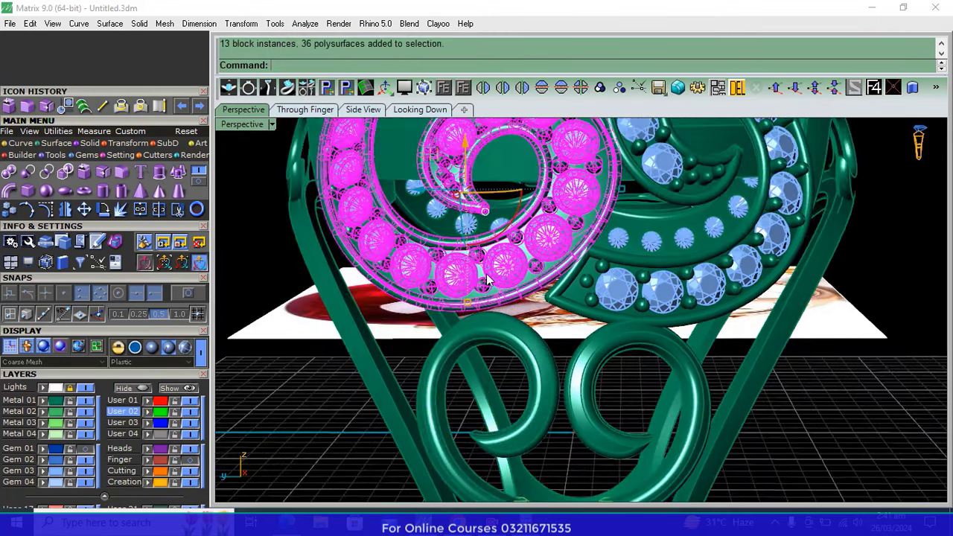
{"action": "left_click_drag", "start_coordinate": [463, 184], "coordinate": [422, 250]}
{"action": "key", "text": "Escape"}
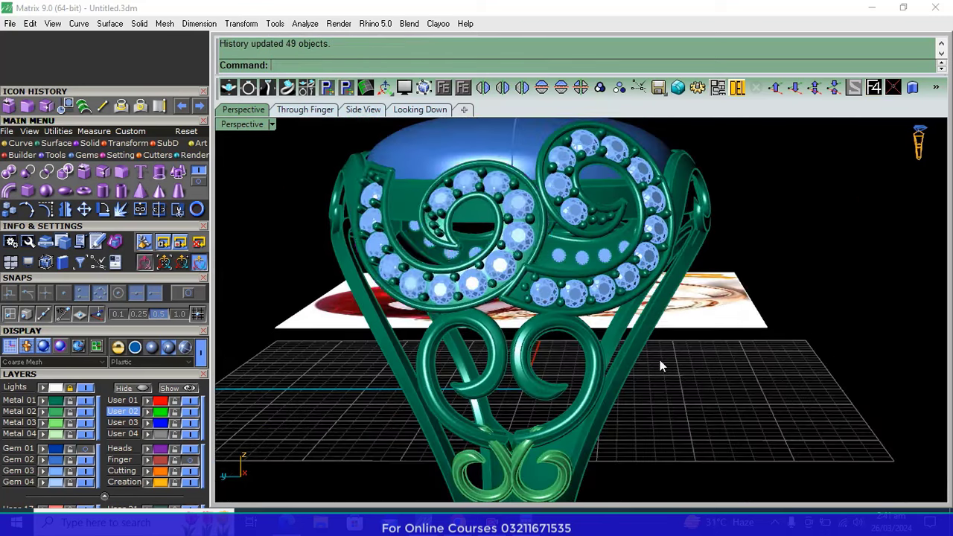
{"action": "right_click_drag", "start_coordinate": [659, 359], "coordinate": [477, 380]}
{"action": "left_click", "coordinate": [467, 384]}
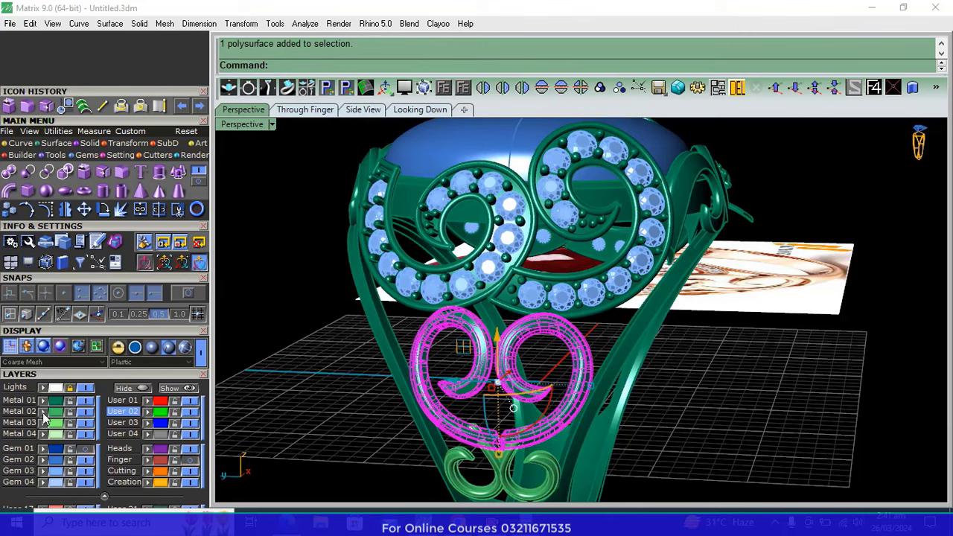
Select the lower shank curls and mirror them to the ring's other side
{"action": "scroll", "coordinate": [492, 417], "scroll_direction": "up", "scroll_amount": 3}
{"action": "scroll", "coordinate": [488, 442], "scroll_direction": "up", "scroll_amount": 3}
{"action": "left_click", "coordinate": [487, 441], "text": "shift"}
{"action": "left_click", "coordinate": [512, 428], "text": "shift"}
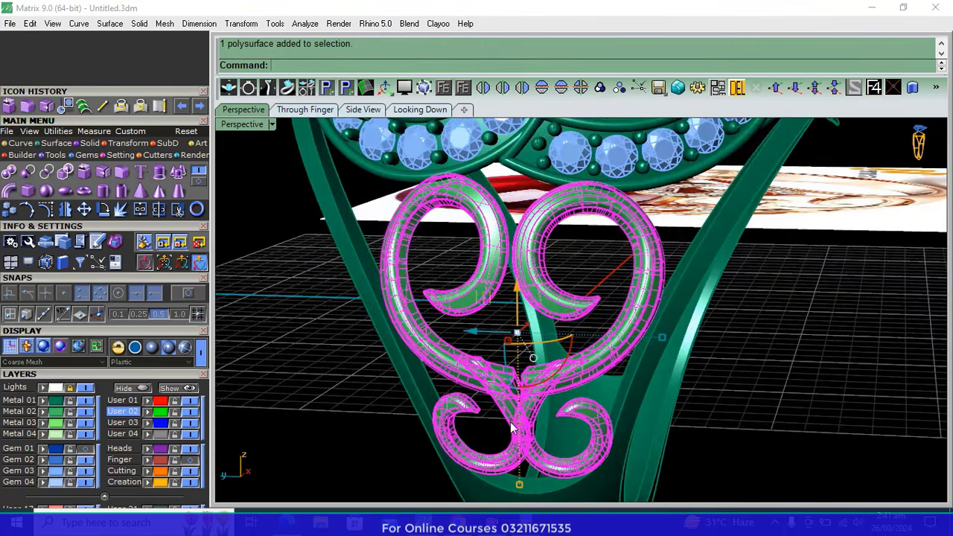
{"action": "left_click", "coordinate": [522, 88]}
Window-select the curls drawn over the reference image and hide them
{"action": "scroll", "coordinate": [561, 351], "scroll_direction": "down", "scroll_amount": 5}
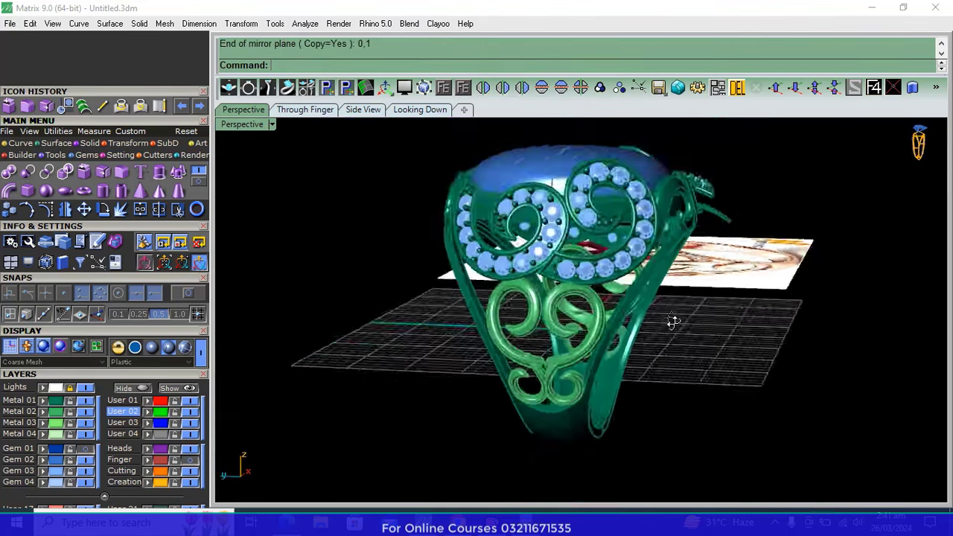
{"action": "mouse_move", "coordinate": [672, 319]}
{"action": "right_mouse_down"}
{"action": "mouse_move", "coordinate": [466, 326]}
{"action": "mouse_move", "coordinate": [390, 313]}
{"action": "mouse_move", "coordinate": [628, 357]}
{"action": "mouse_move", "coordinate": [637, 292]}
{"action": "mouse_move", "coordinate": [738, 340]}
{"action": "mouse_move", "coordinate": [806, 273]}
{"action": "right_mouse_up"}
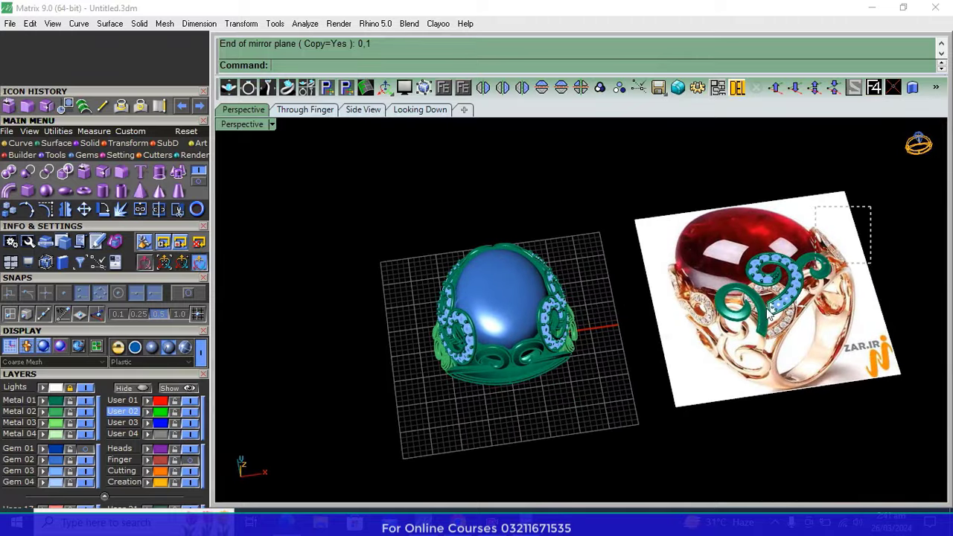
{"action": "left_click_drag", "start_coordinate": [769, 314], "coordinate": [708, 384]}
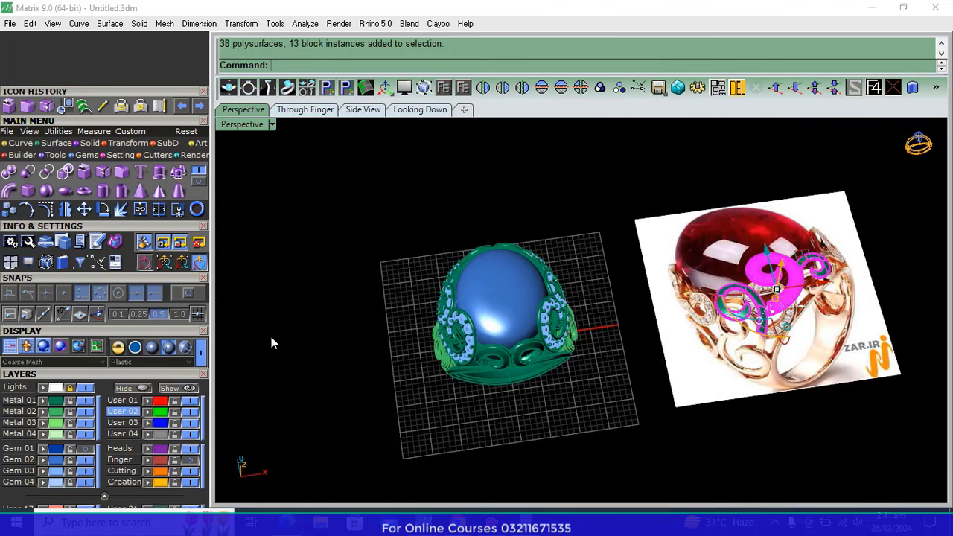
{"action": "left_click", "coordinate": [125, 389]}
Switch the display material to Machine and move the shank curls to the gold Creation layer
{"action": "right_click_drag", "start_coordinate": [573, 309], "coordinate": [248, 207]}
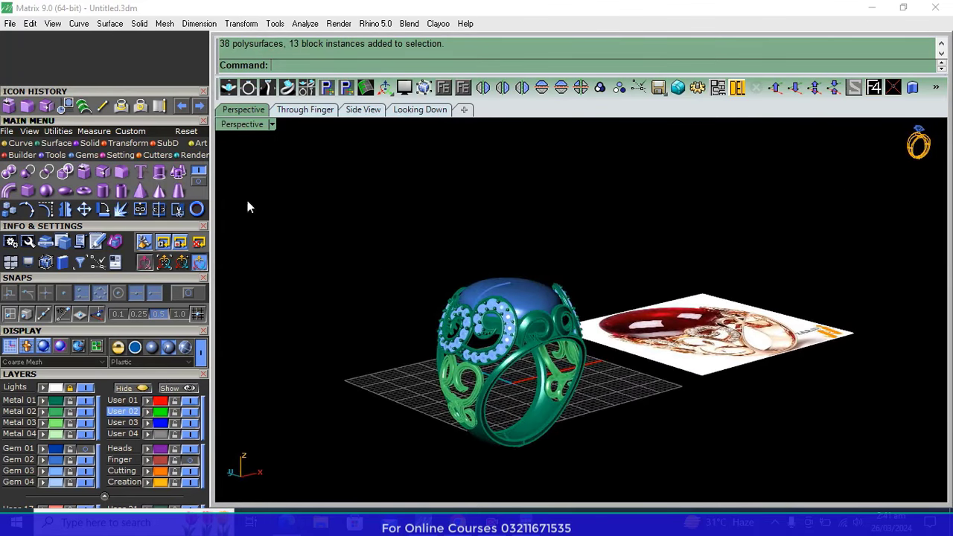
{"action": "left_click", "coordinate": [150, 348]}
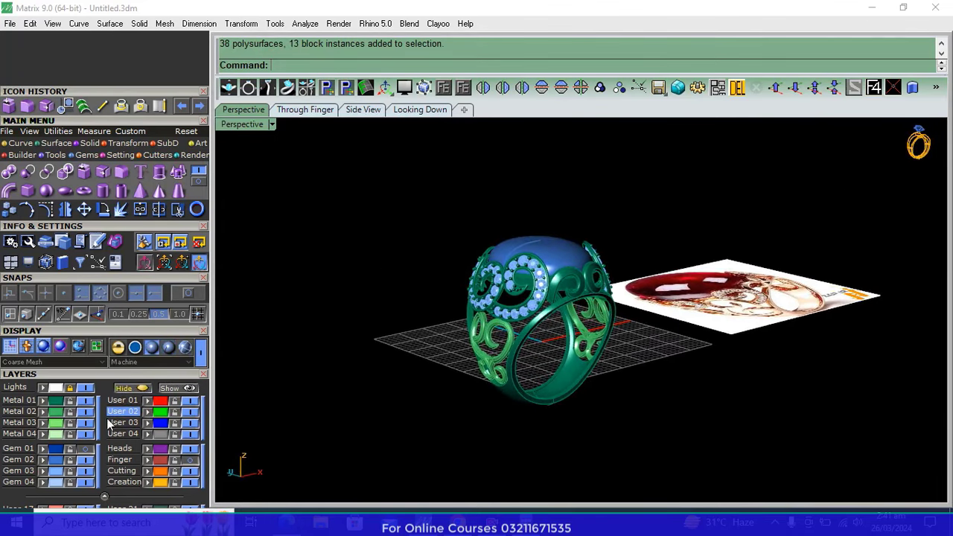
{"action": "left_click", "coordinate": [53, 422]}
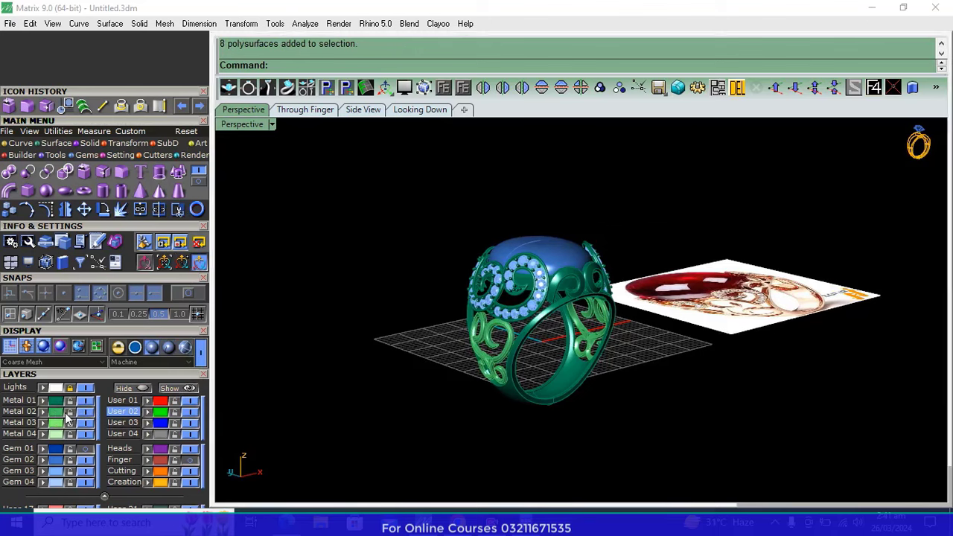
{"action": "left_click", "coordinate": [148, 448]}
{"action": "mouse_move", "coordinate": [489, 440]}
{"action": "right_mouse_down"}
{"action": "mouse_move", "coordinate": [610, 339]}
{"action": "mouse_move", "coordinate": [205, 450]}
{"action": "right_mouse_up"}
{"action": "left_click", "coordinate": [140, 450]}
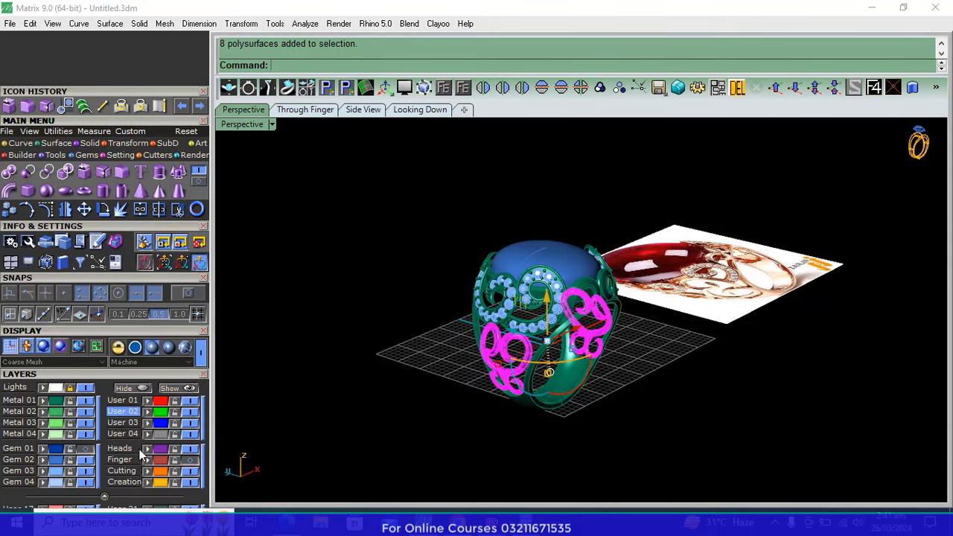
{"action": "left_click", "coordinate": [148, 483]}
{"action": "mouse_move", "coordinate": [633, 365]}
{"action": "right_mouse_down"}
{"action": "mouse_move", "coordinate": [632, 384]}
{"action": "mouse_move", "coordinate": [572, 337]}
{"action": "mouse_move", "coordinate": [566, 350]}
{"action": "right_mouse_up"}
Move the remaining front scroll curl to the gold Creation layer
{"action": "left_click", "coordinate": [566, 349]}
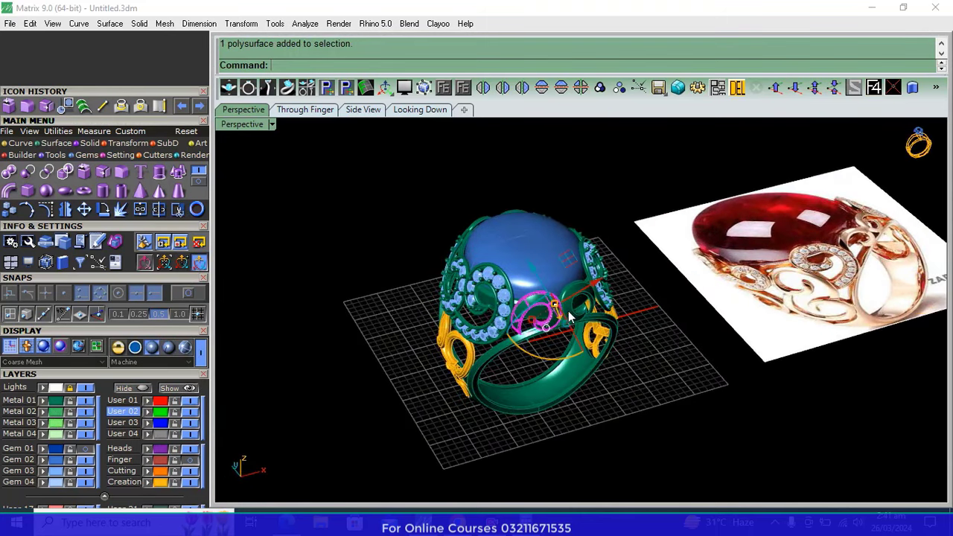
{"action": "scroll", "coordinate": [570, 384], "scroll_direction": "up", "scroll_amount": 2}
{"action": "right_click_drag", "start_coordinate": [570, 384], "coordinate": [864, 316]}
{"action": "scroll", "coordinate": [864, 315], "scroll_direction": "up", "scroll_amount": 3}
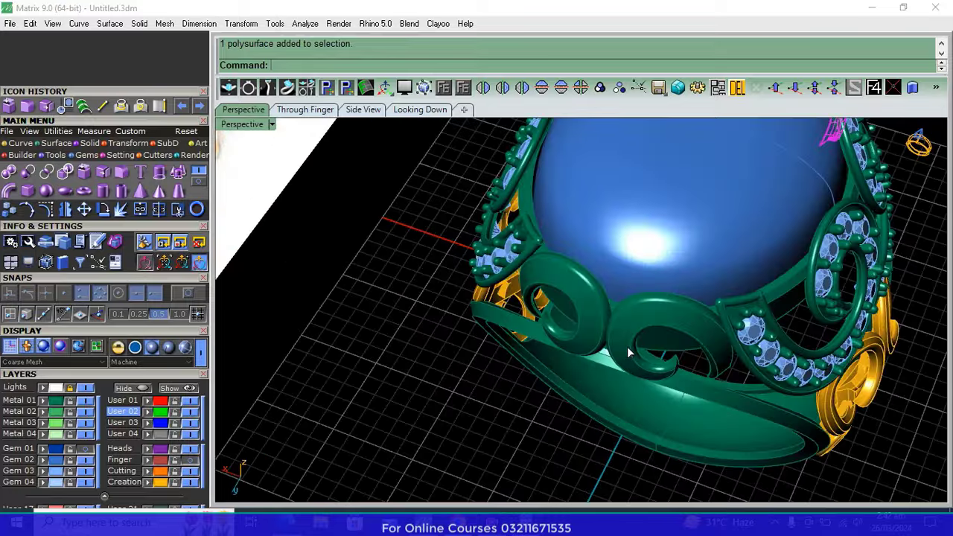
{"action": "left_click", "coordinate": [154, 486]}
Orbit the Perspective view to compare the finished ring with the reference image
{"action": "scroll", "coordinate": [442, 404], "scroll_direction": "down", "scroll_amount": 4}
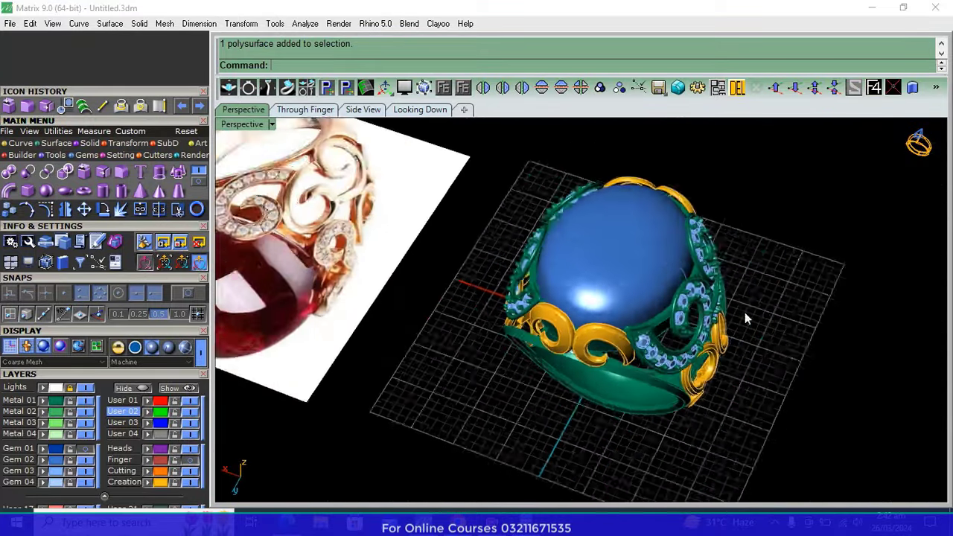
{"action": "mouse_move", "coordinate": [744, 315]}
{"action": "right_mouse_down"}
{"action": "mouse_move", "coordinate": [468, 305]}
{"action": "mouse_move", "coordinate": [571, 362]}
{"action": "right_mouse_up"}
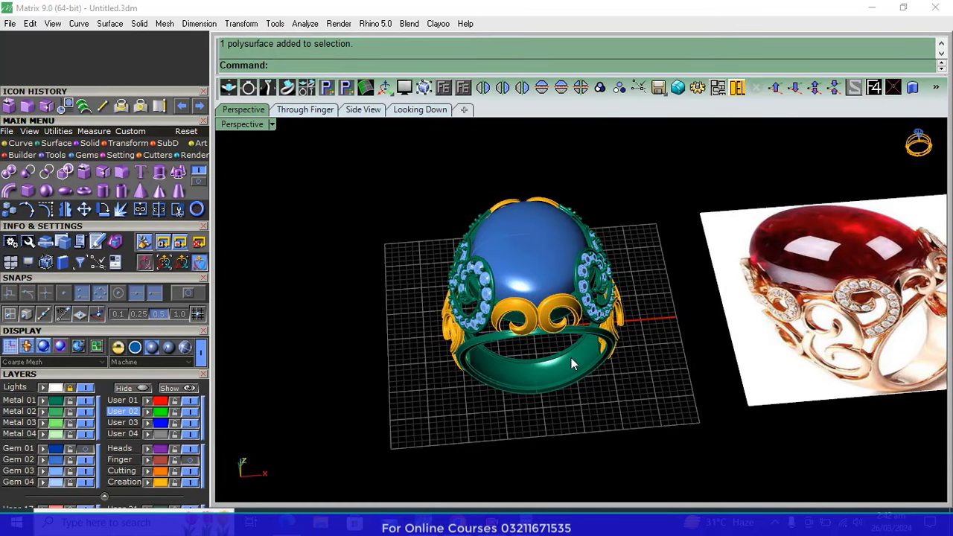
{"action": "mouse_move", "coordinate": [522, 368]}
{"action": "right_mouse_down"}
{"action": "mouse_move", "coordinate": [638, 313]}
{"action": "mouse_move", "coordinate": [681, 308]}
{"action": "mouse_move", "coordinate": [410, 335]}
{"action": "mouse_move", "coordinate": [501, 368]}
{"action": "mouse_move", "coordinate": [609, 266]}
{"action": "mouse_move", "coordinate": [519, 294]}
{"action": "right_mouse_up"}
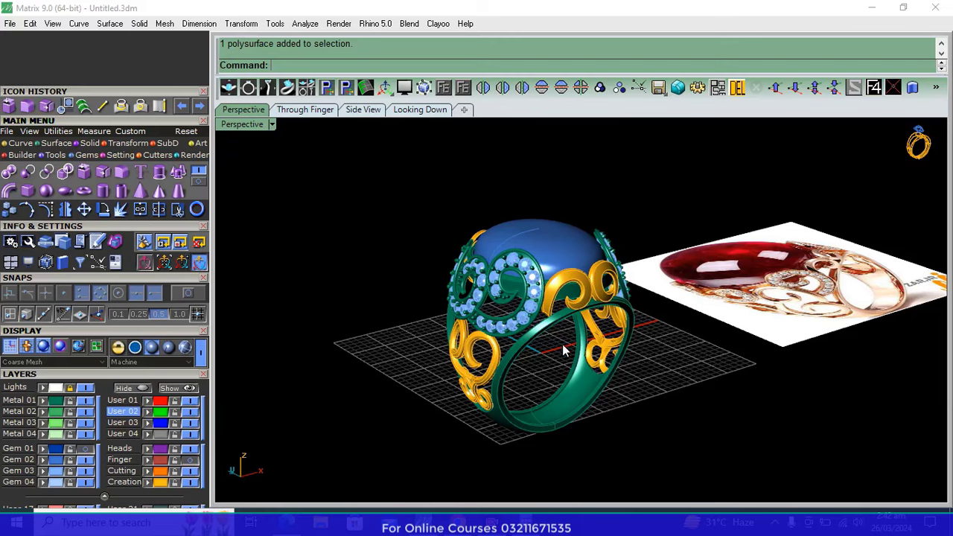
{"action": "mouse_move", "coordinate": [604, 281]}
{"action": "right_mouse_down"}
{"action": "mouse_move", "coordinate": [660, 279]}
{"action": "mouse_move", "coordinate": [534, 289]}
{"action": "mouse_move", "coordinate": [564, 345]}
{"action": "right_mouse_up"}
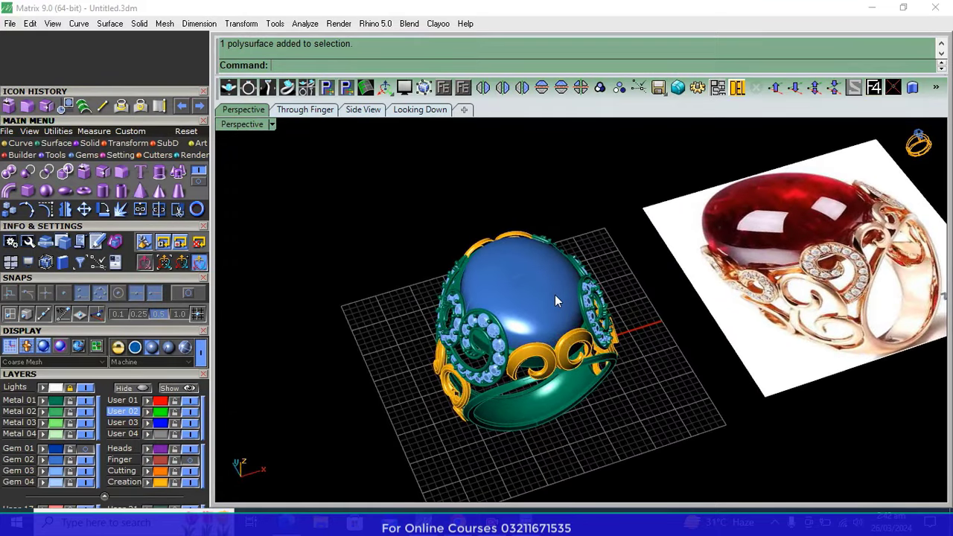
{"action": "scroll", "coordinate": [555, 295], "scroll_direction": "down", "scroll_amount": 2}
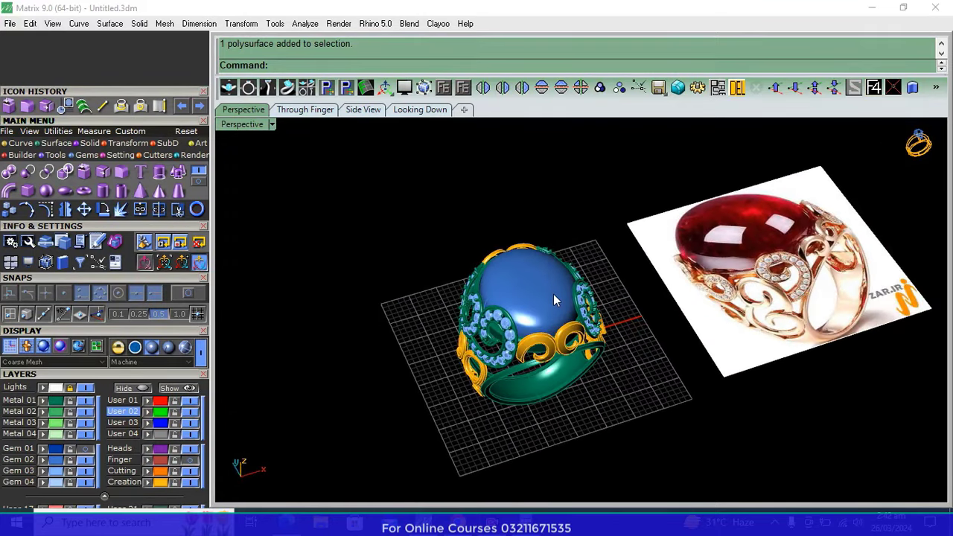
{"action": "right_click_drag", "start_coordinate": [504, 287], "coordinate": [496, 286]}
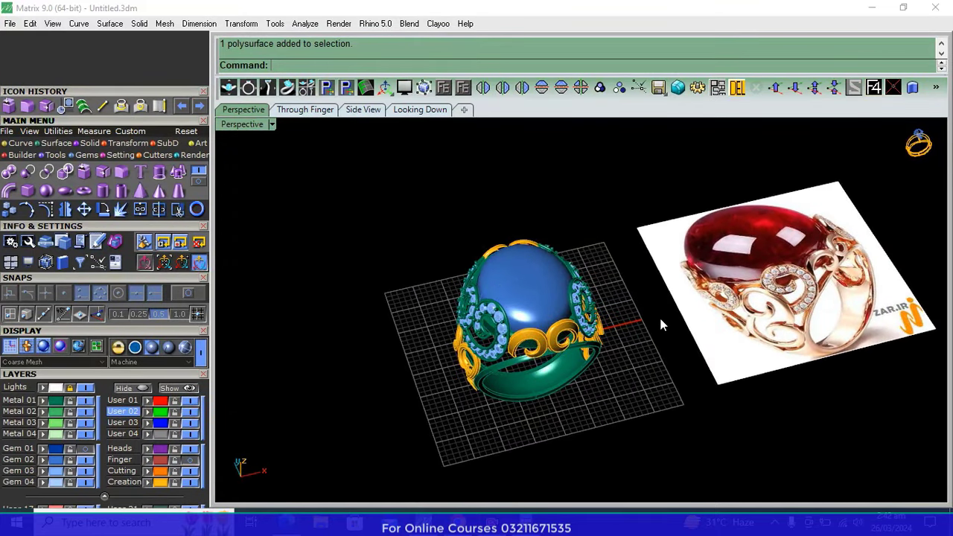